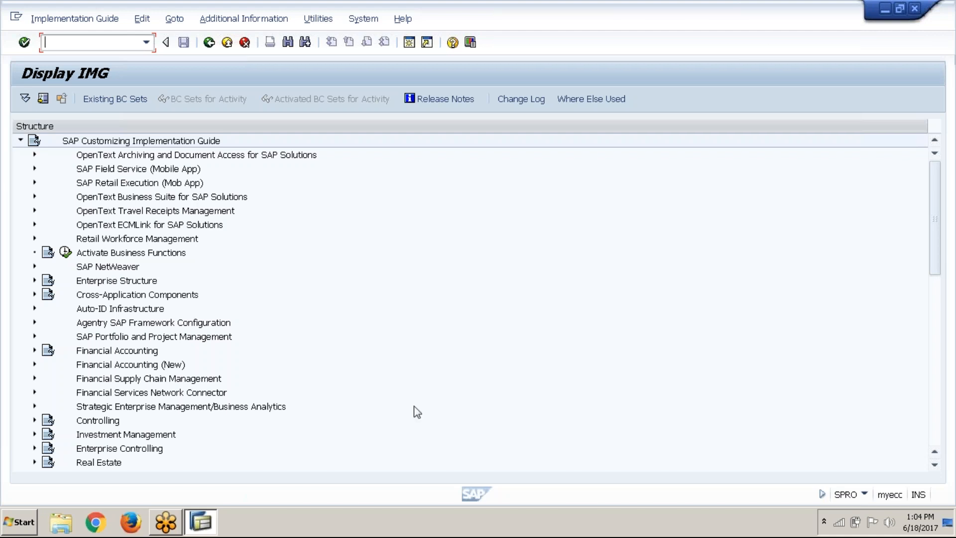
Expand Controlling, Internal Orders and Order Master Data in the implementation guide structure
scroll(408, 395, down, 6)
scroll(130, 224, up, 4)
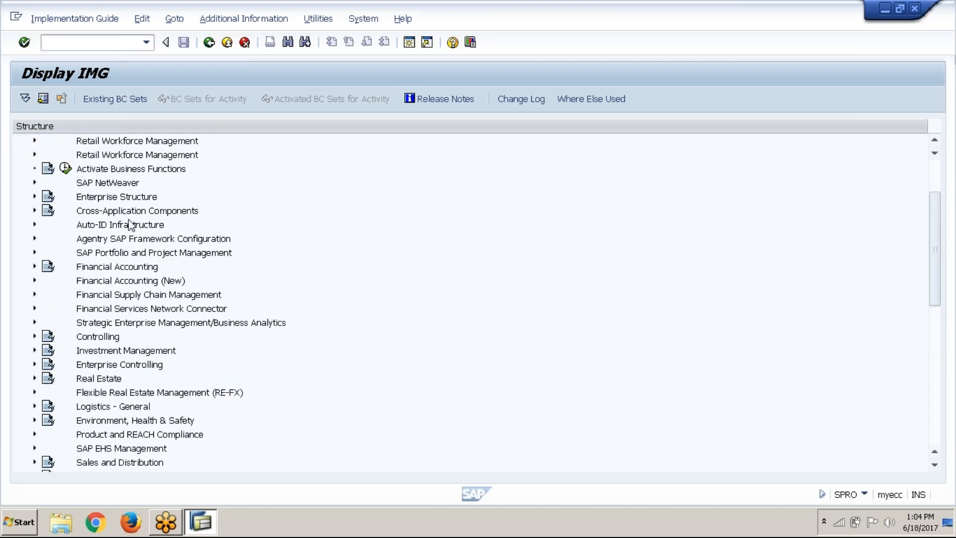
click(33, 337)
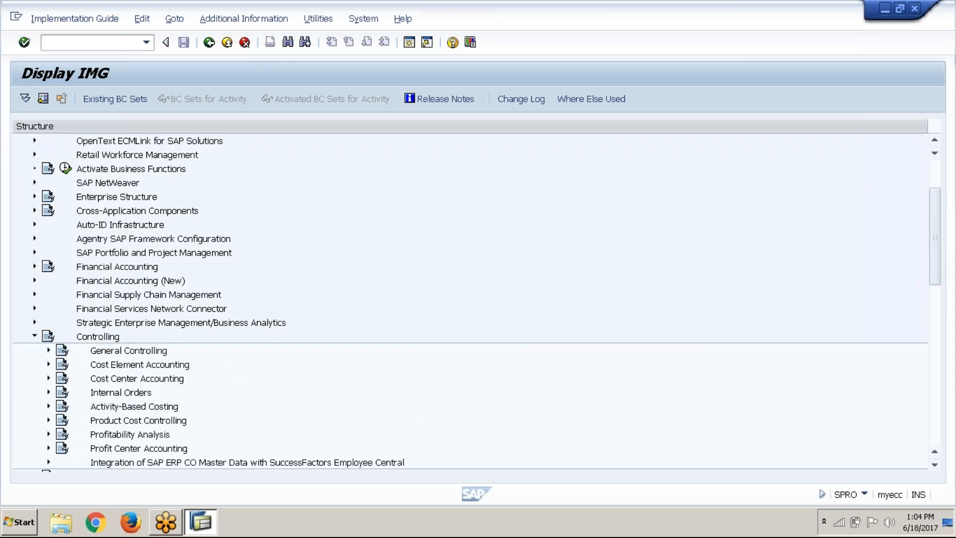
click(49, 394)
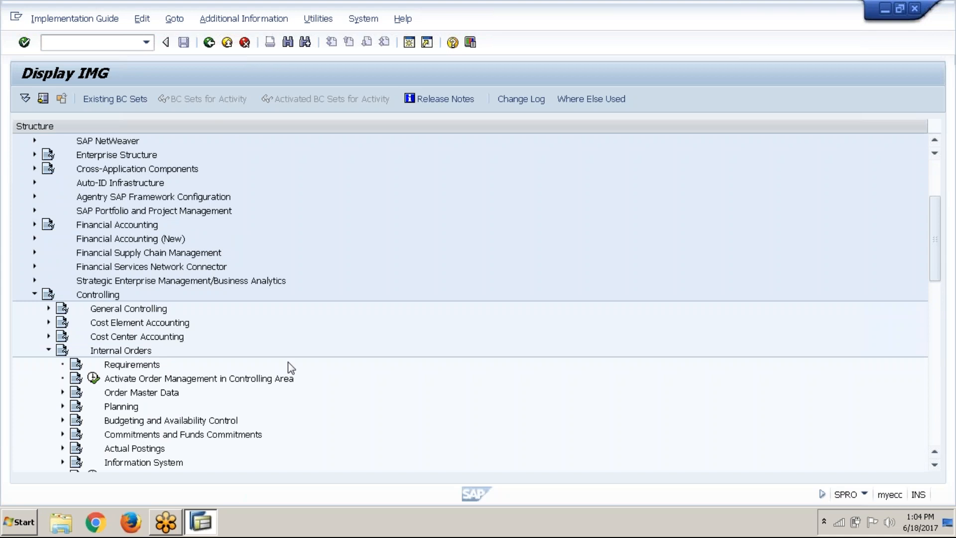
scroll(291, 369, down, 5)
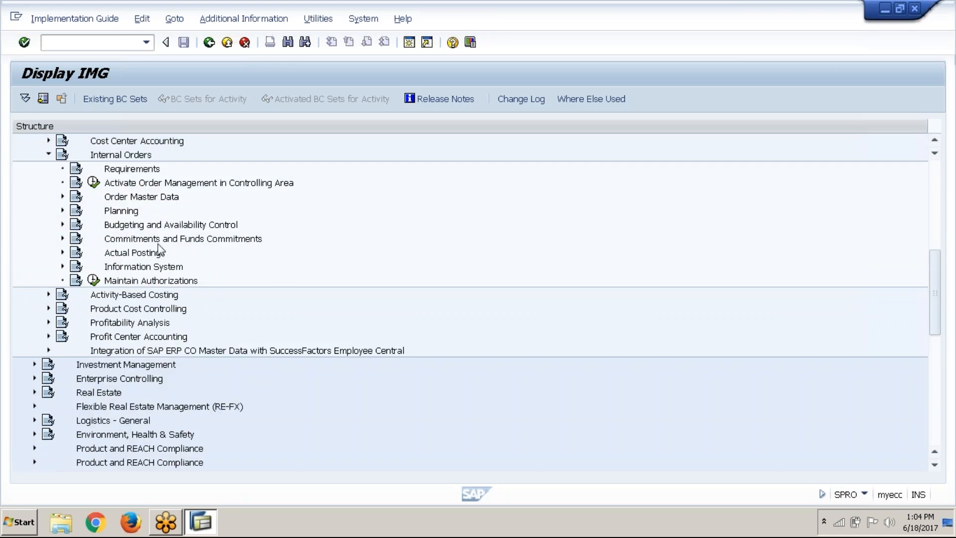
click(128, 200)
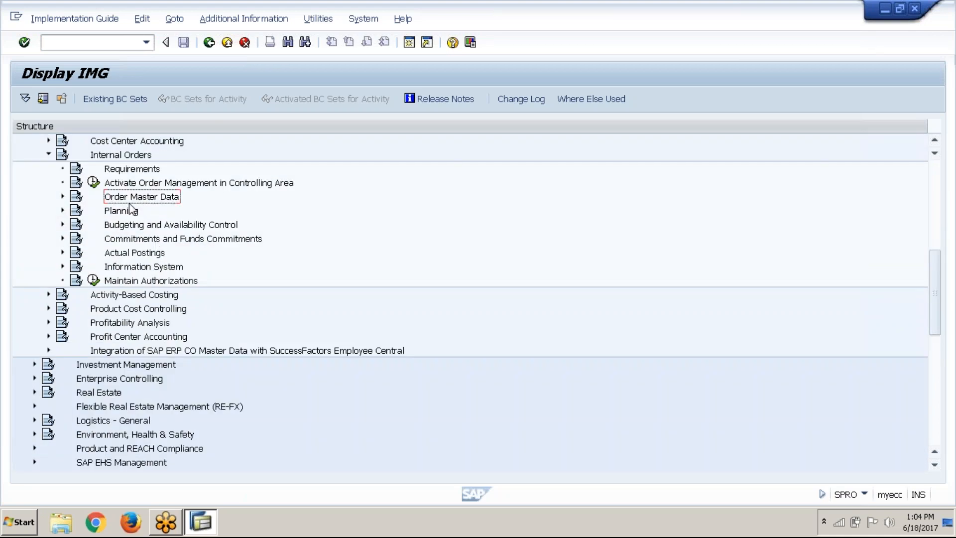
click(63, 197)
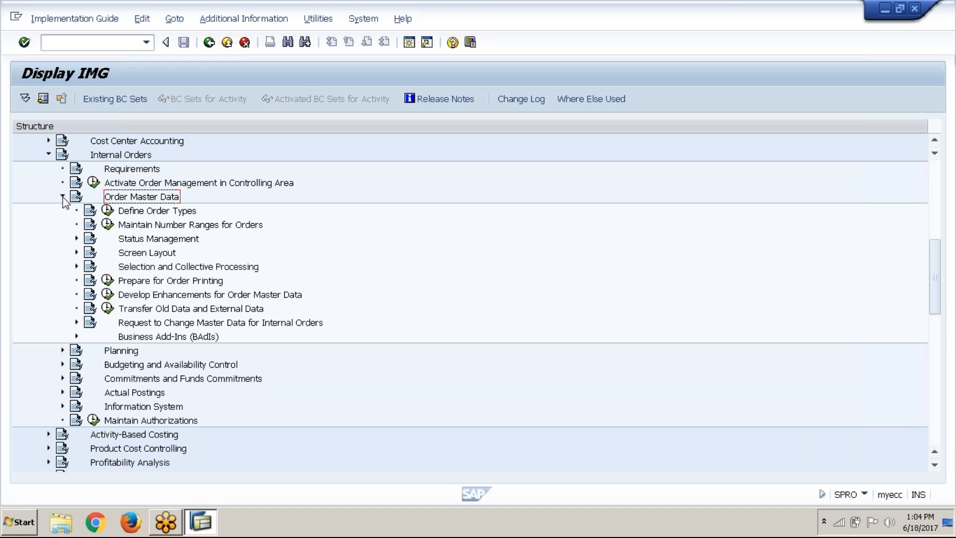
Display the IMG activity keys as additional information beside the structure and widen that column to show them fully
click(174, 213)
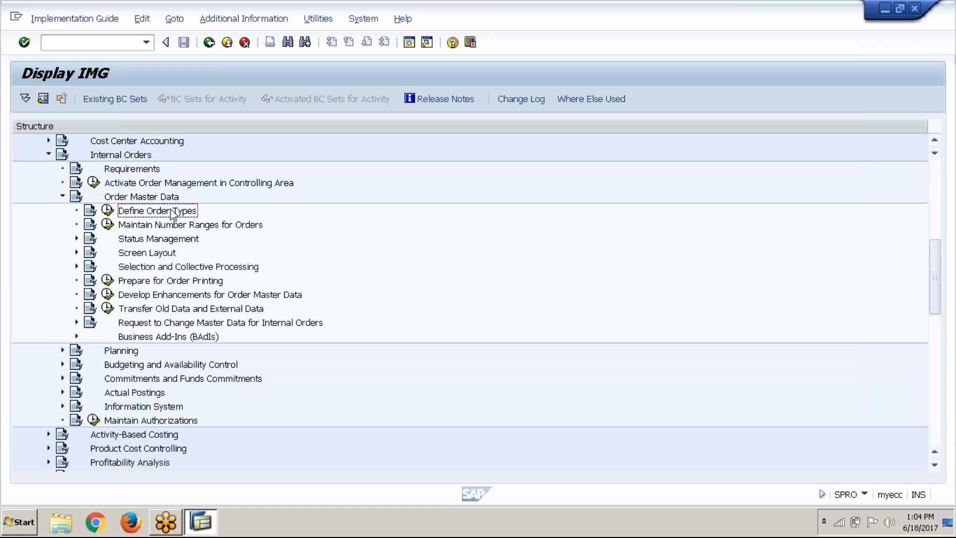
click(291, 20)
mouse_move(291, 36)
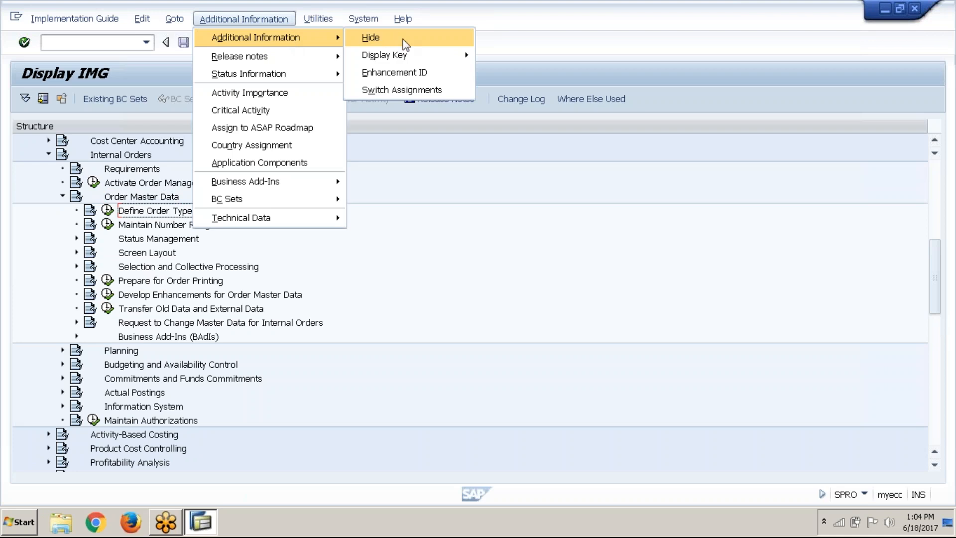
mouse_move(399, 56)
click(530, 74)
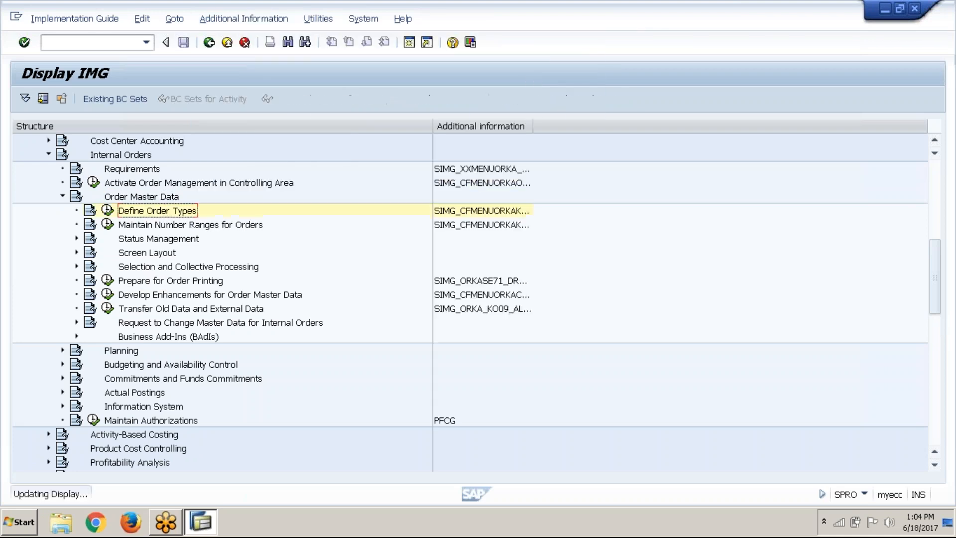
drag(532, 126, 581, 130)
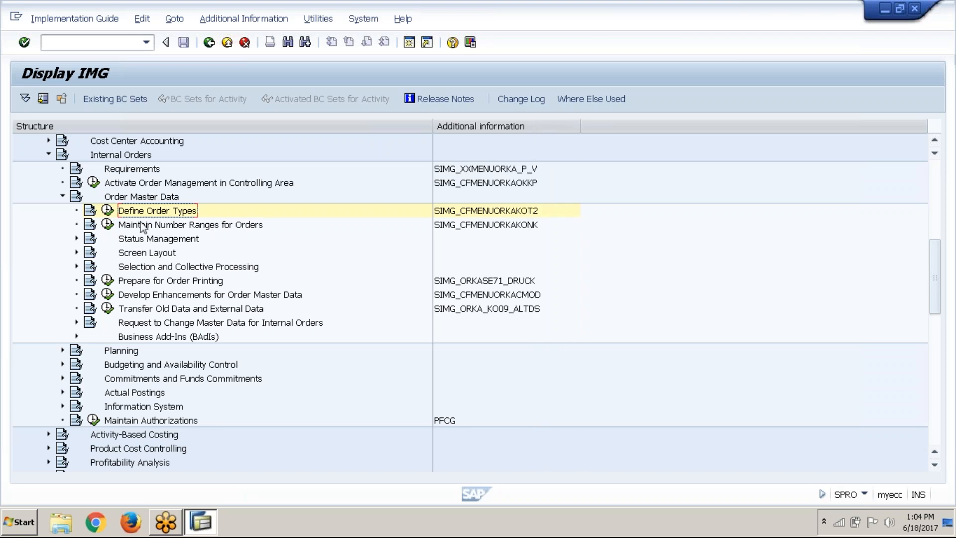
Open the Define Order Types activity and check its transaction code in the session details
click(112, 212)
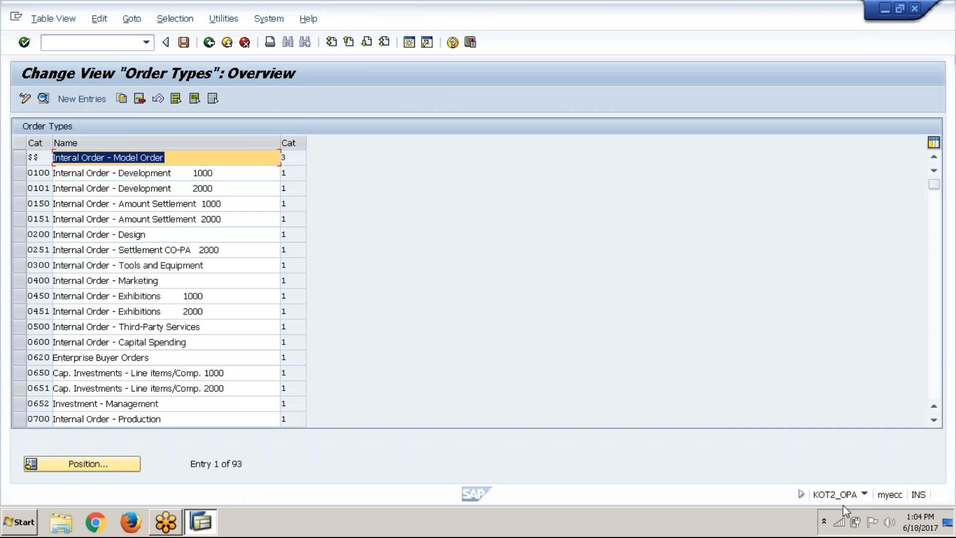
click(864, 495)
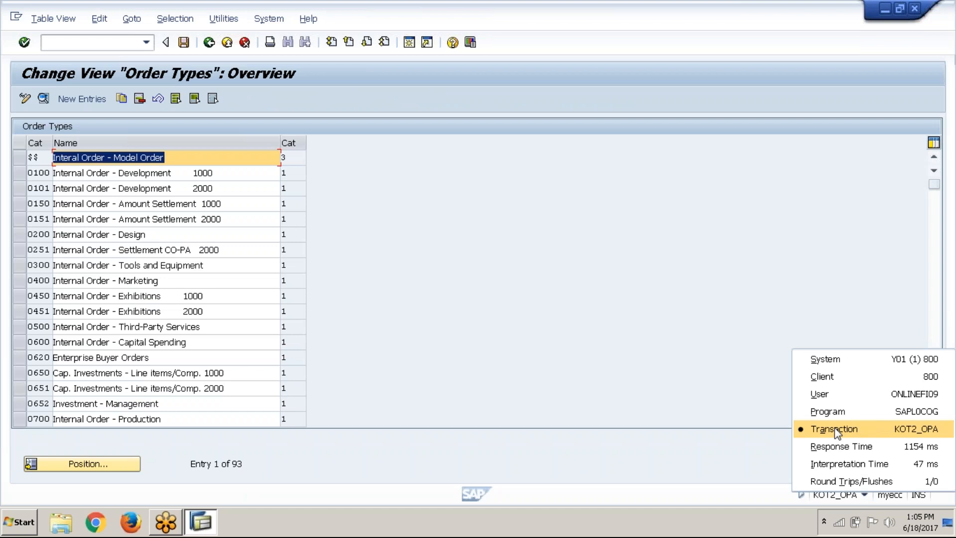
click(541, 377)
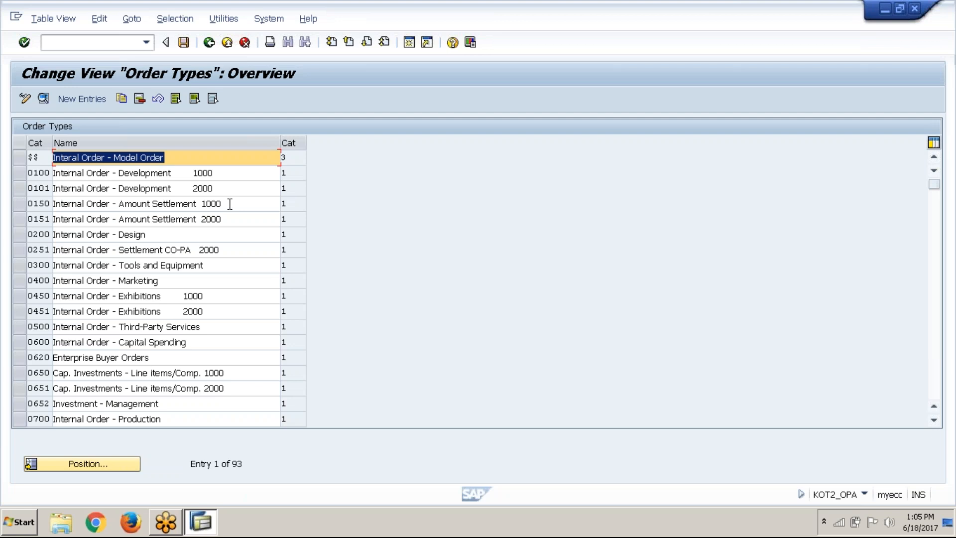
Create a new order type entry with order category 01, Internal Order (Controlling)
click(105, 99)
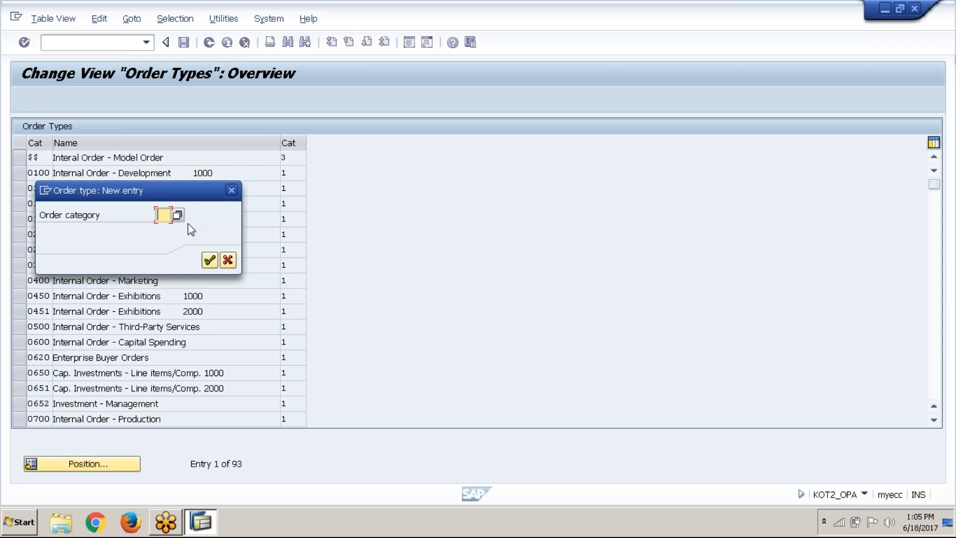
key(F4)
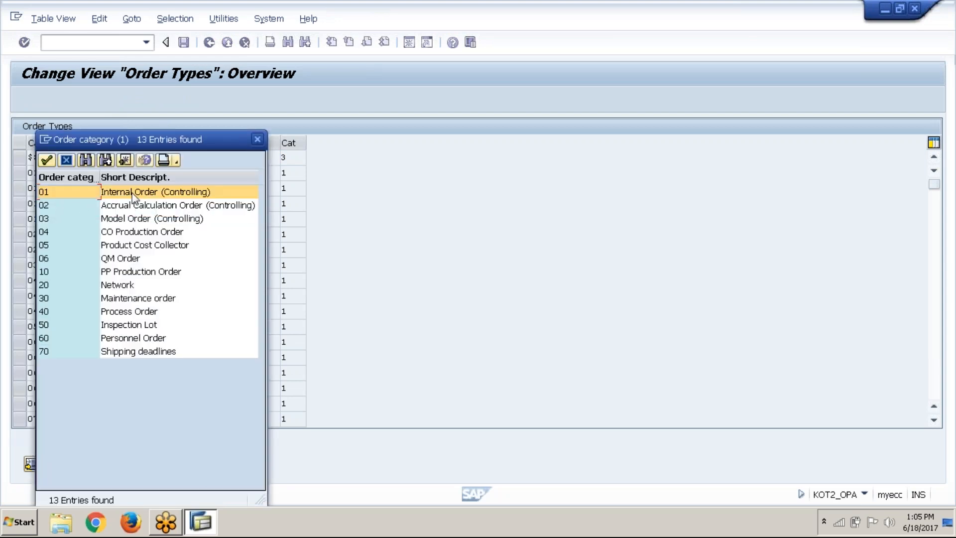
click(46, 160)
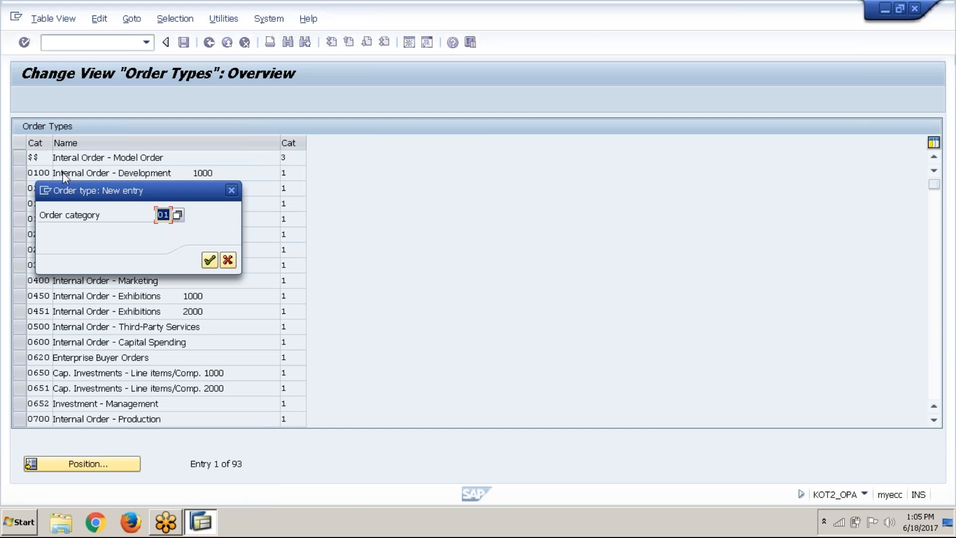
click(210, 259)
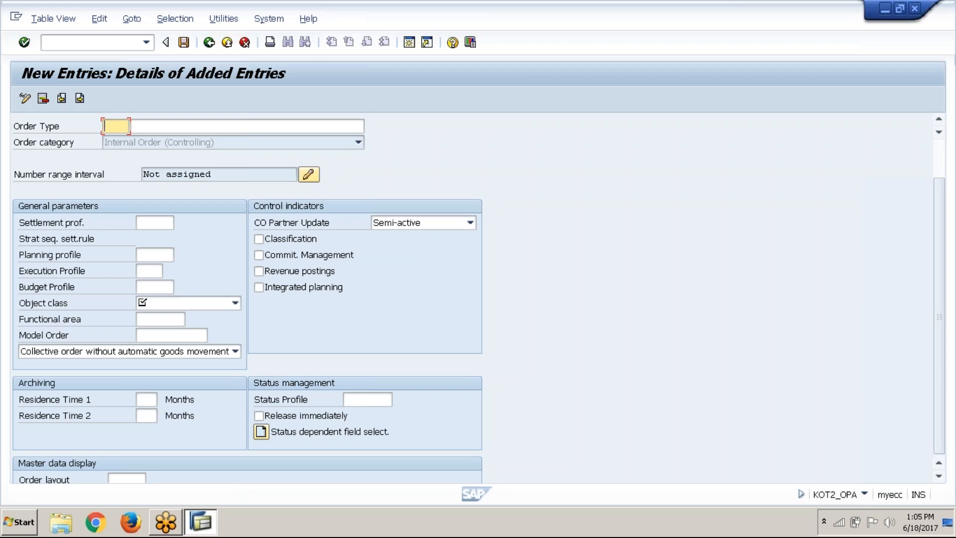
Enter AB2 as the order type with the description "Internal order 1 for ABC1"
text(AB)
click(120, 142)
key(BackSpace)
text(2)
key(Tab)
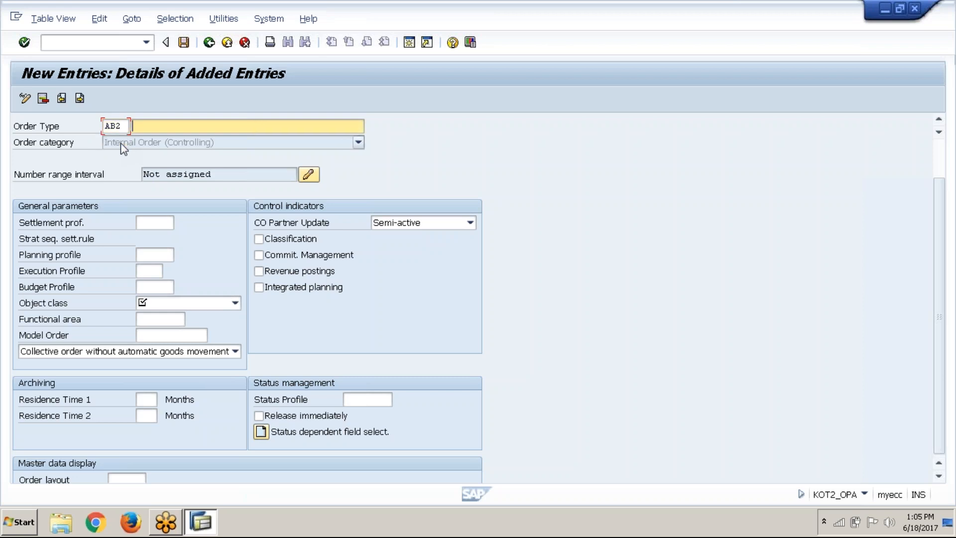
text(i)
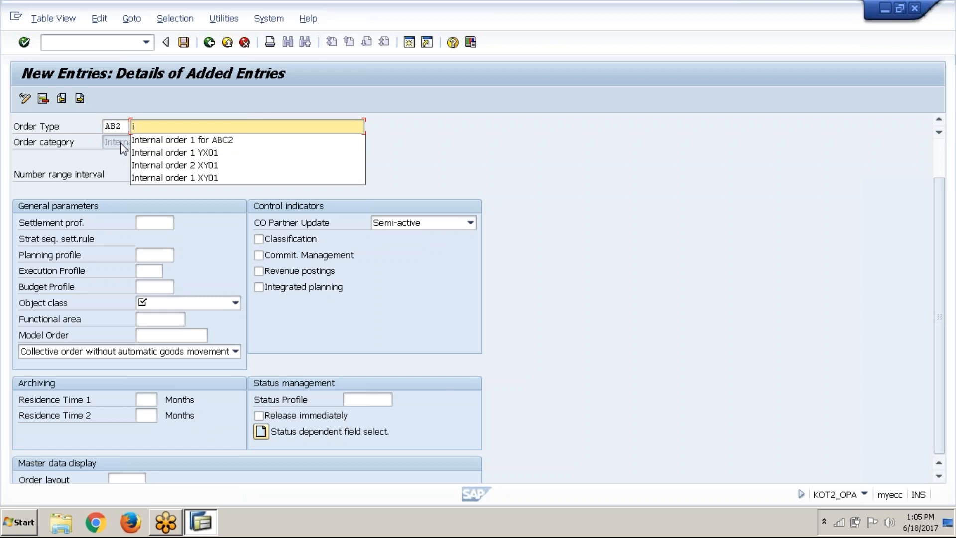
click(187, 141)
key(BackSpace)
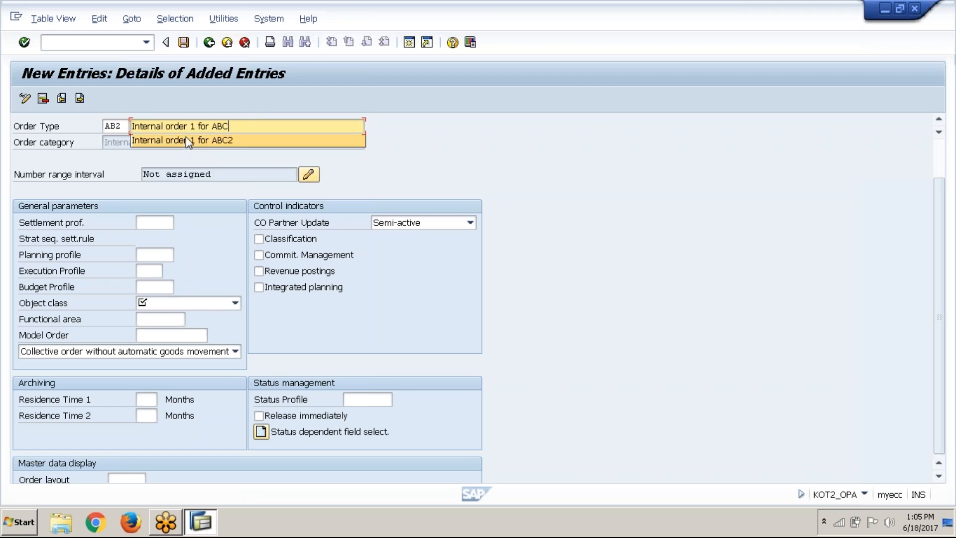
text(1)
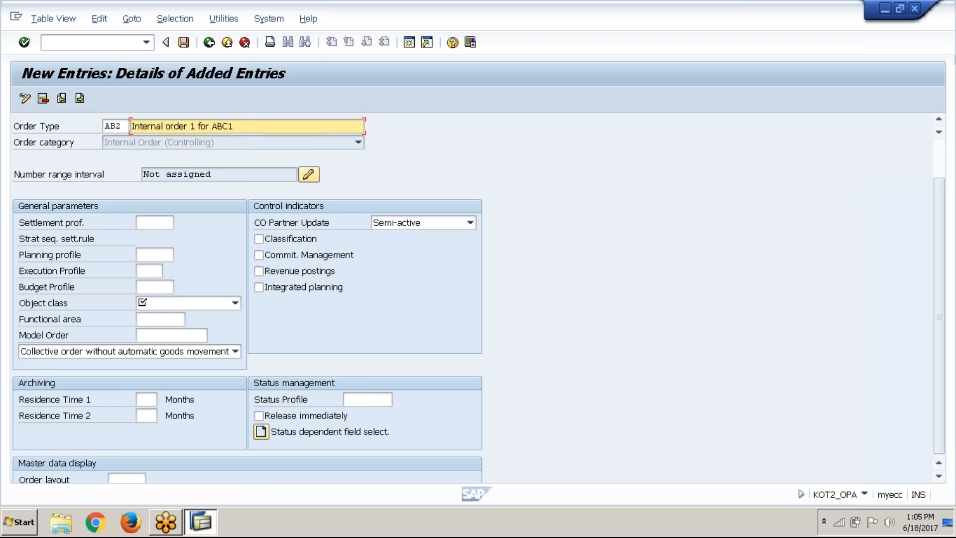
Assign planning profile 000001 and budget profile 000001 to order type AB2
click(167, 254)
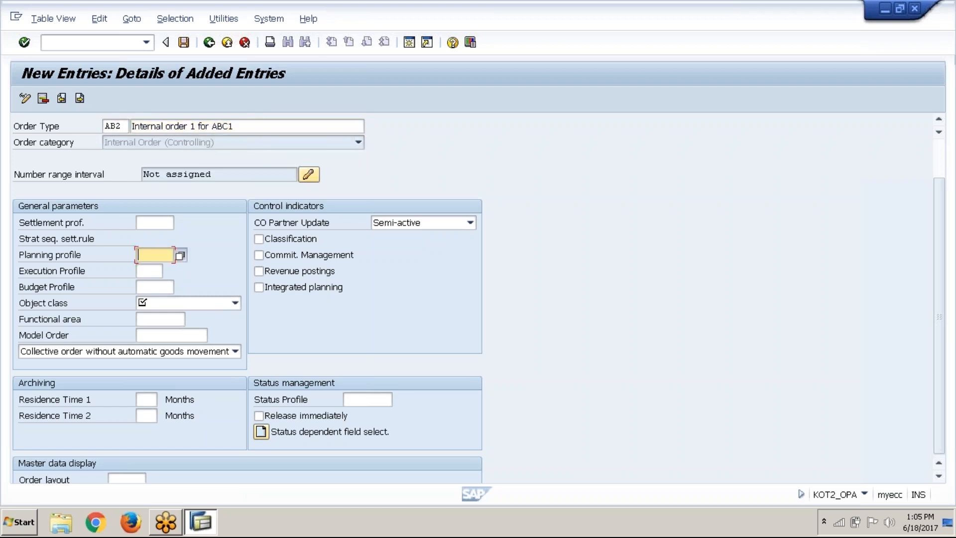
key(F4)
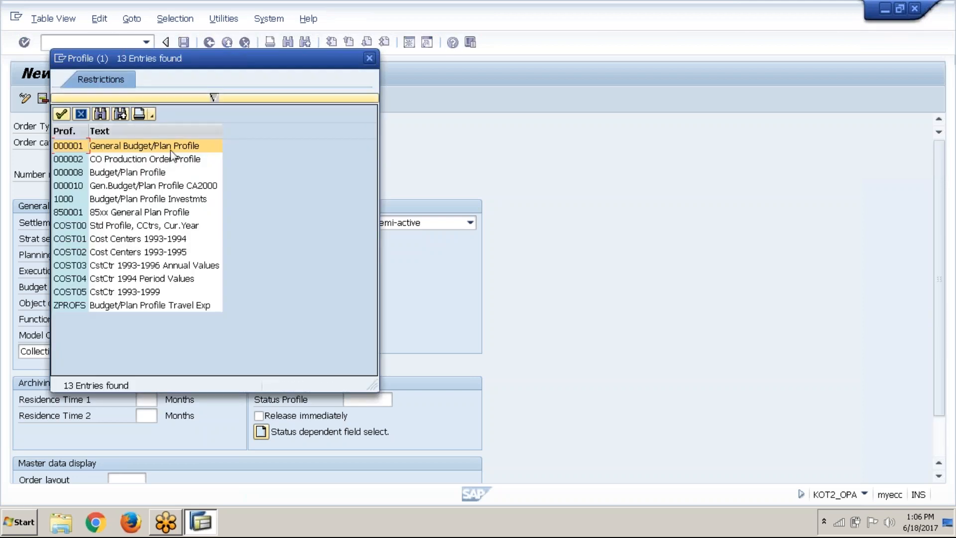
key(Escape)
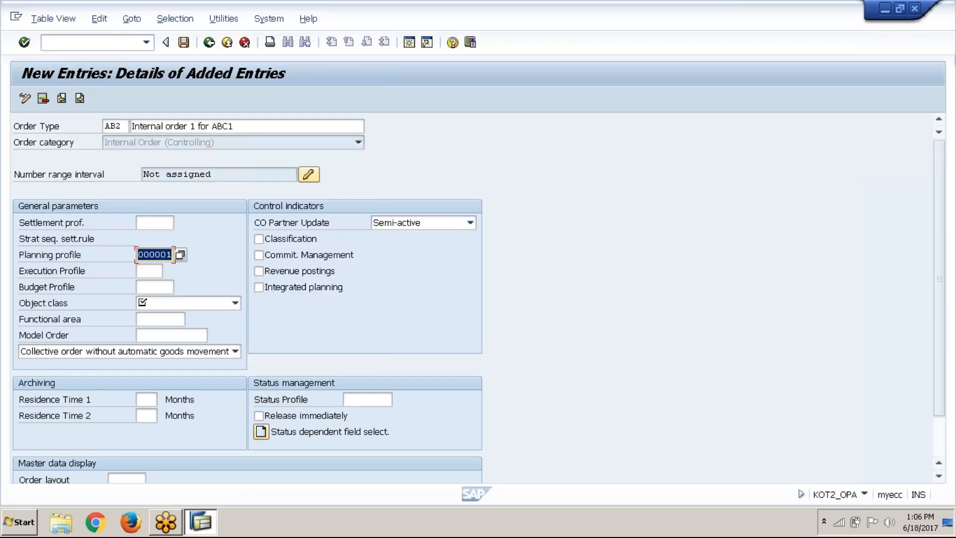
click(154, 287)
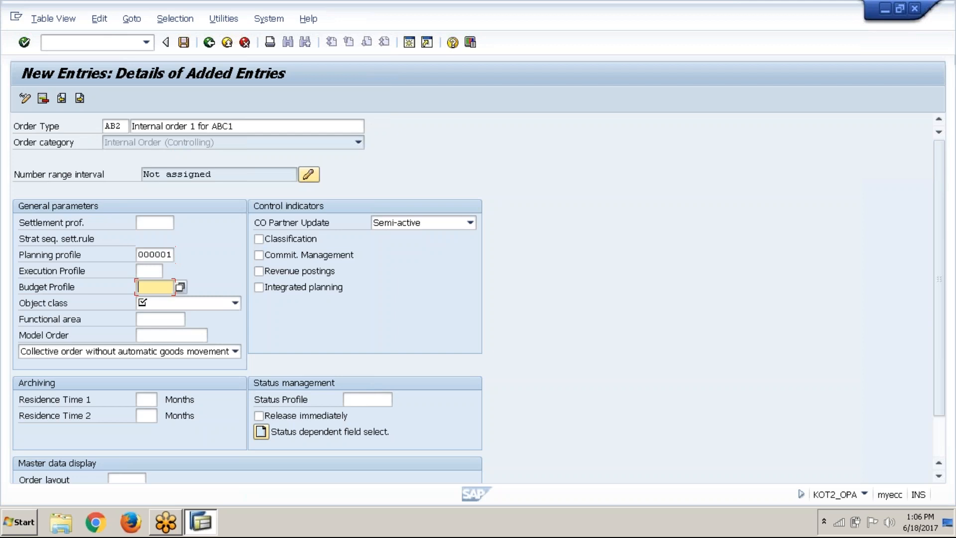
click(180, 287)
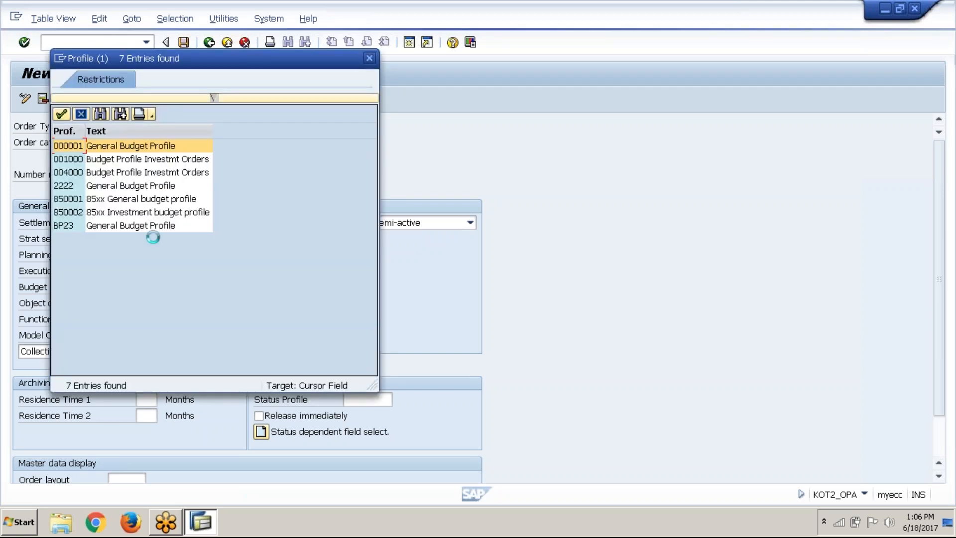
double_click(129, 149)
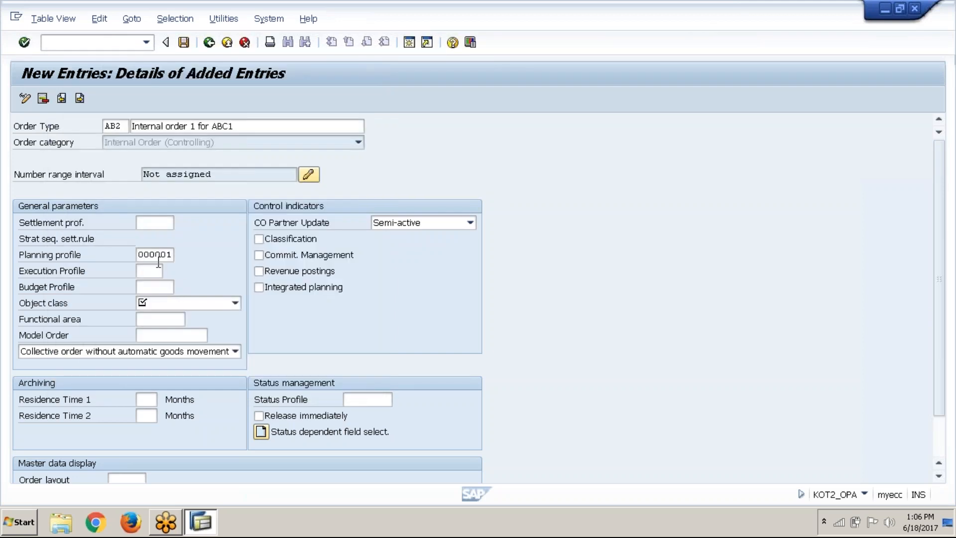
Set the object class to Overhead costs and enable Release immediately for the order type
click(201, 306)
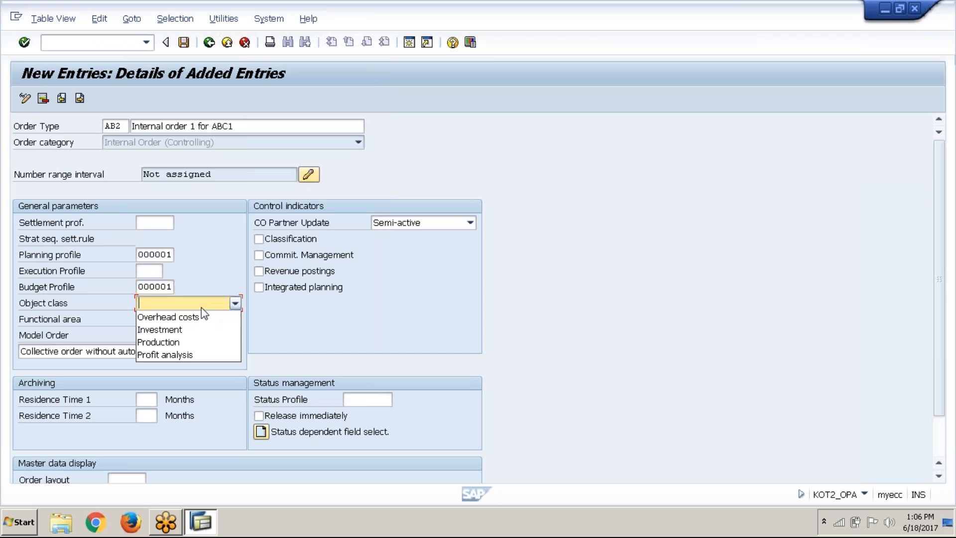
click(211, 319)
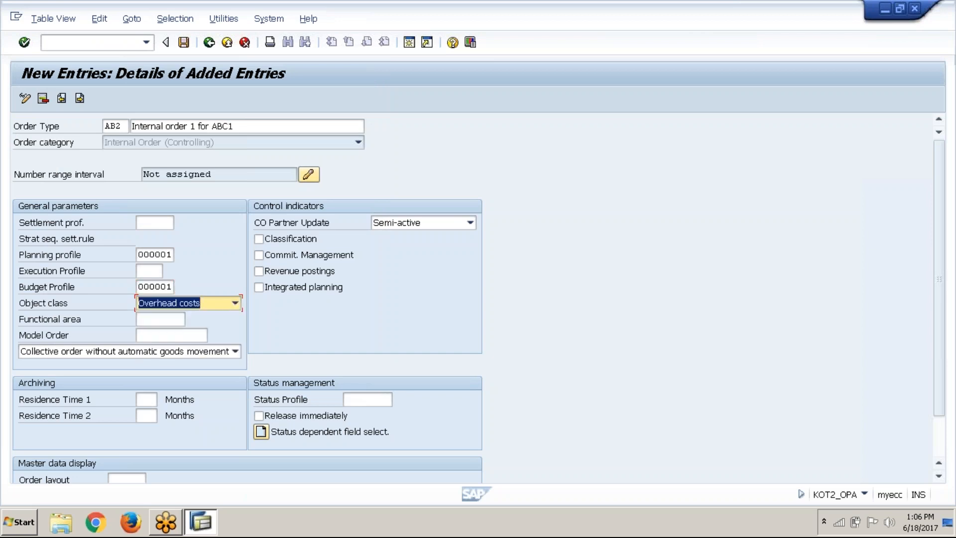
click(190, 331)
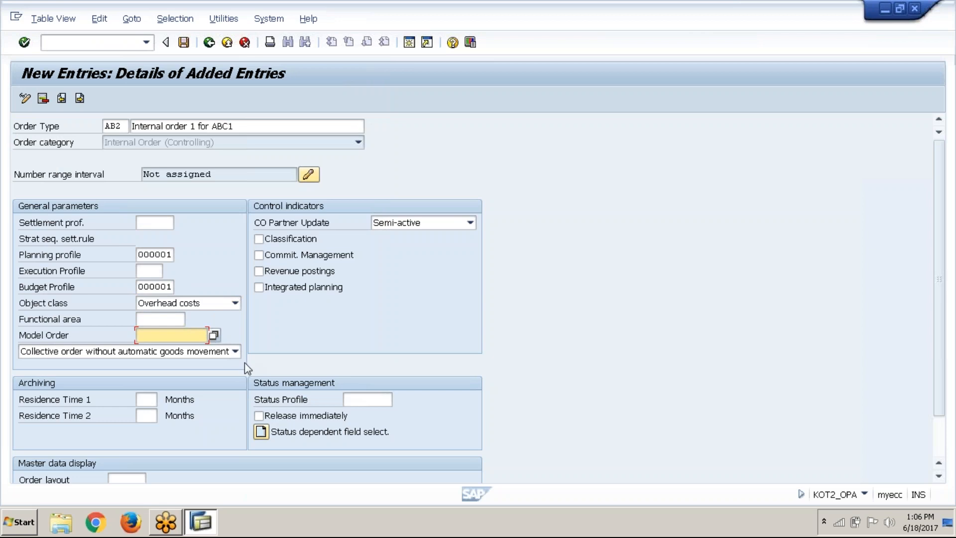
click(282, 416)
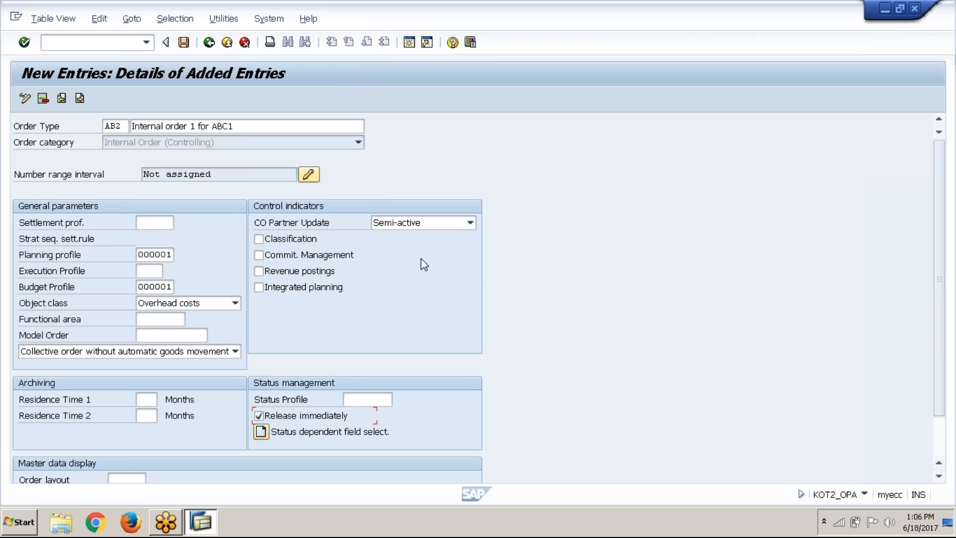
Keep CO Partner Update at Semi-active and save order type AB2 to customizing request Y01K900870
click(417, 223)
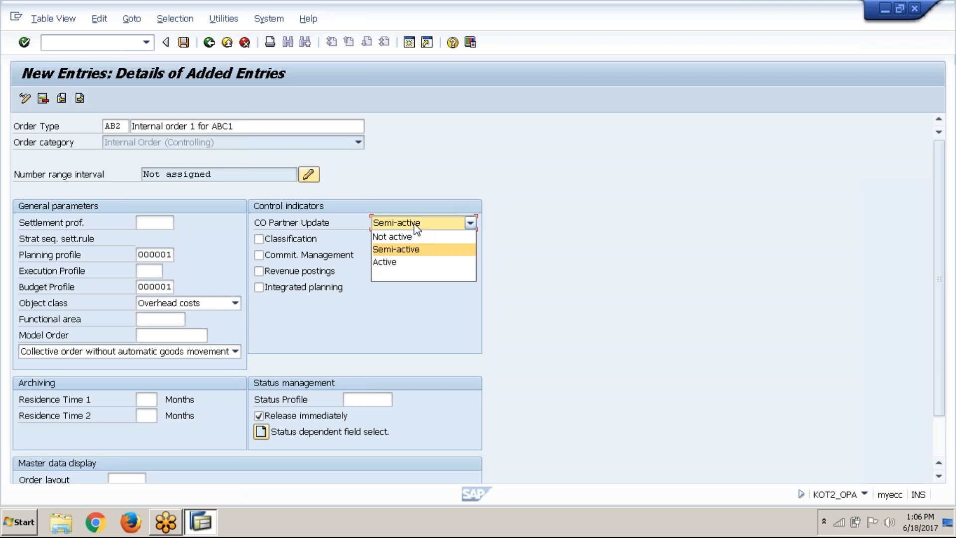
click(415, 225)
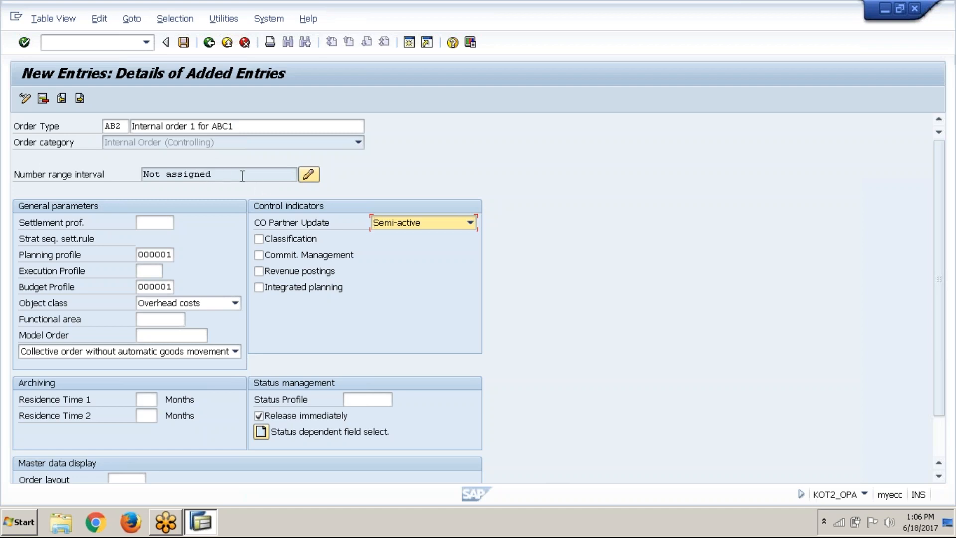
click(189, 43)
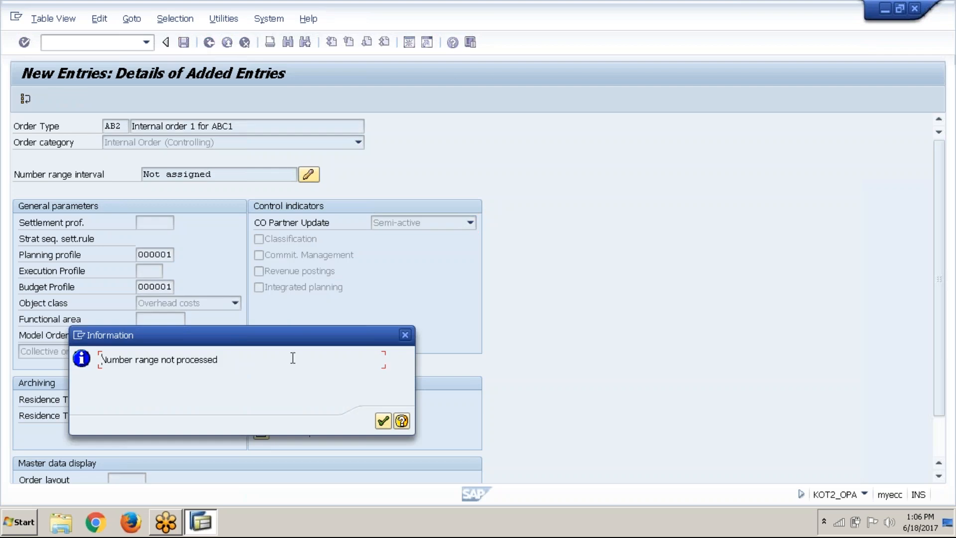
click(382, 422)
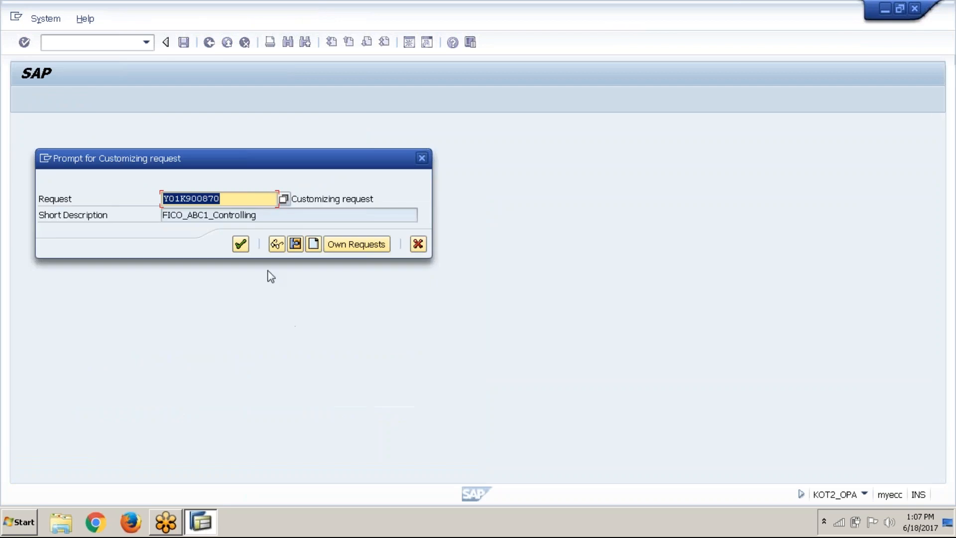
click(243, 249)
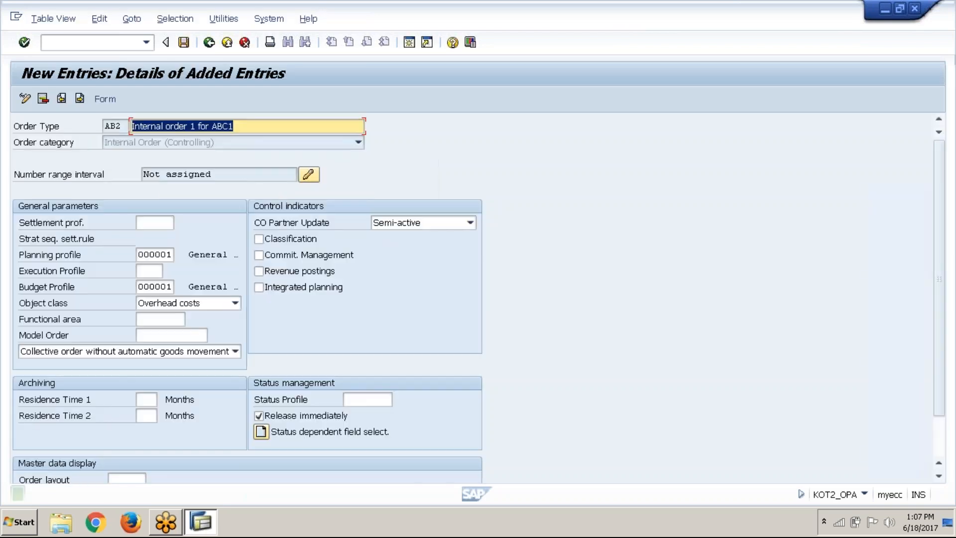
Return to the IMG structure and open group maintenance under Maintain Number Ranges for Orders
click(210, 43)
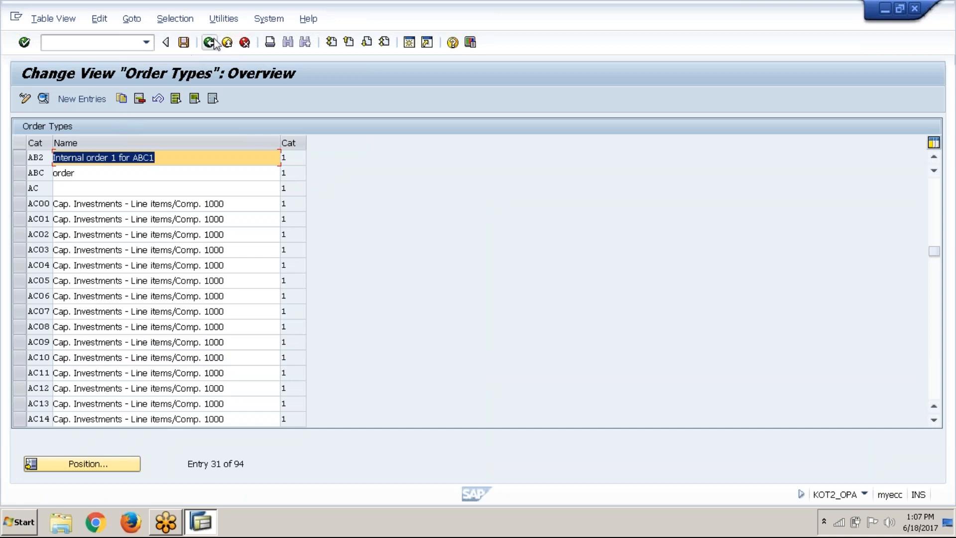
click(210, 42)
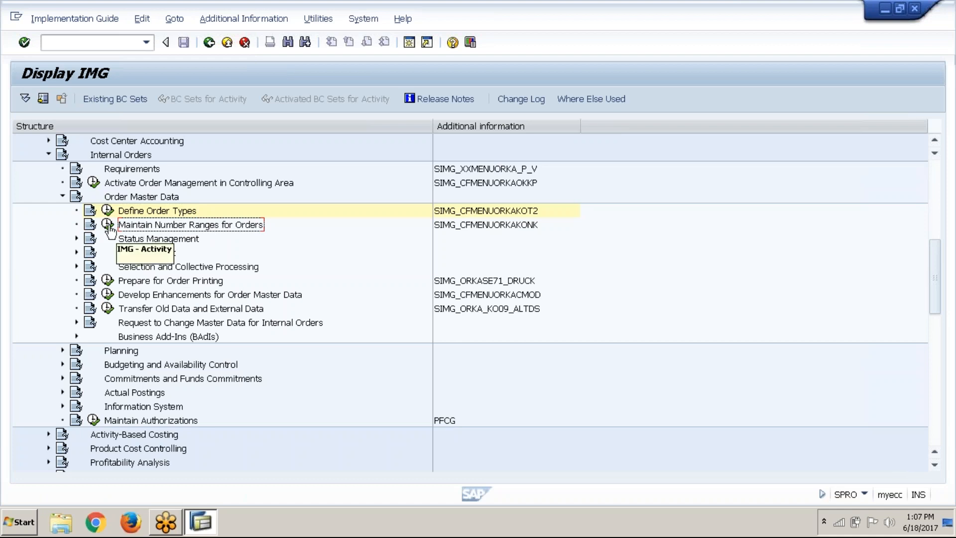
click(719, 14)
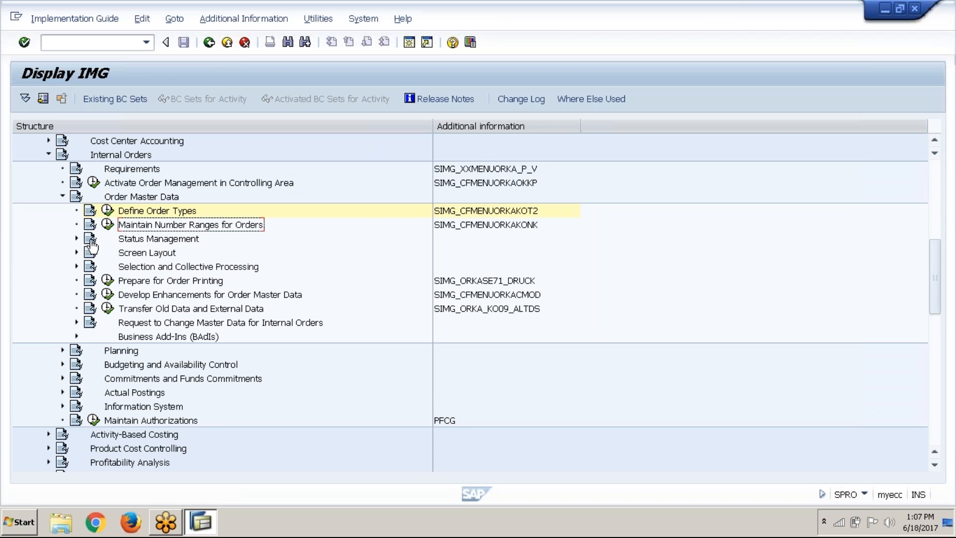
click(107, 225)
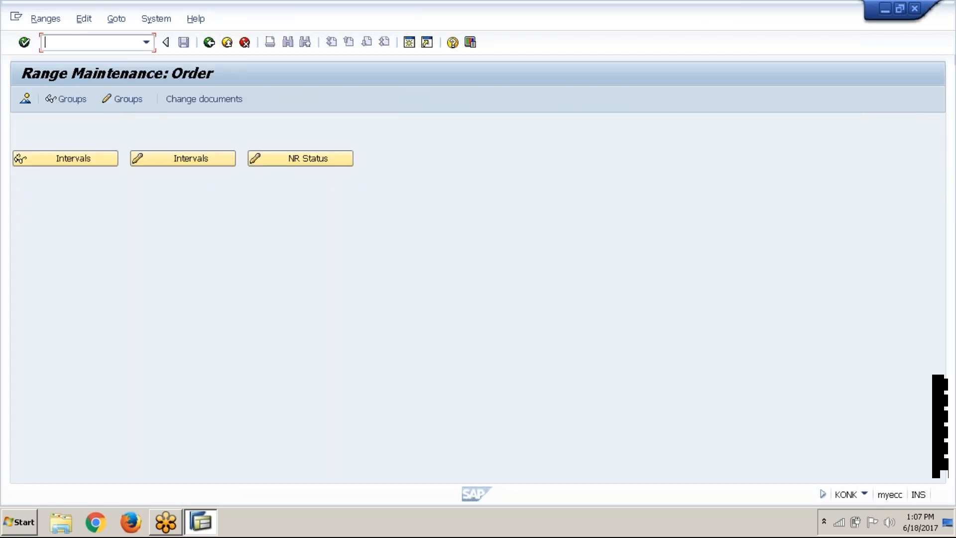
click(125, 100)
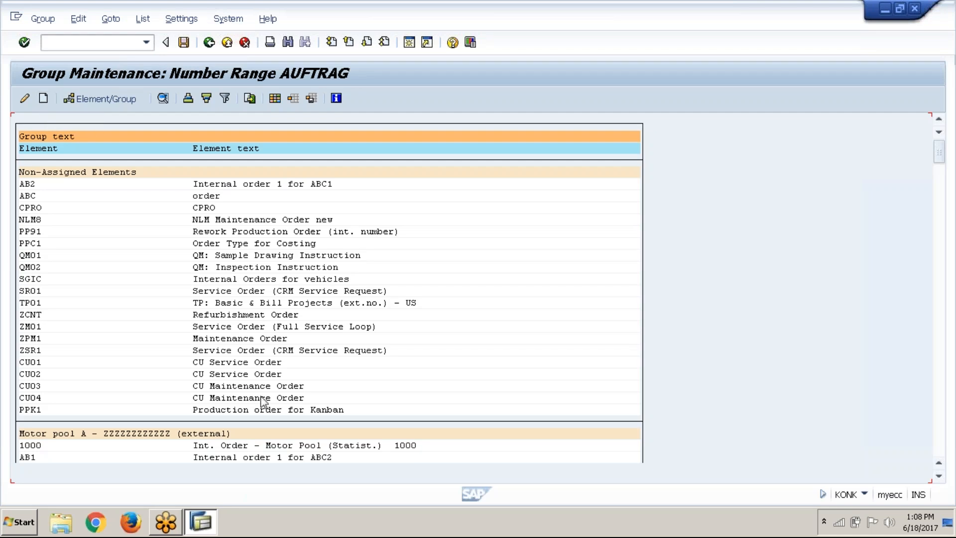
Examine the existing order number range groups and their assigned order types through the whole AUFTRAG list
scroll(263, 400, down, 1)
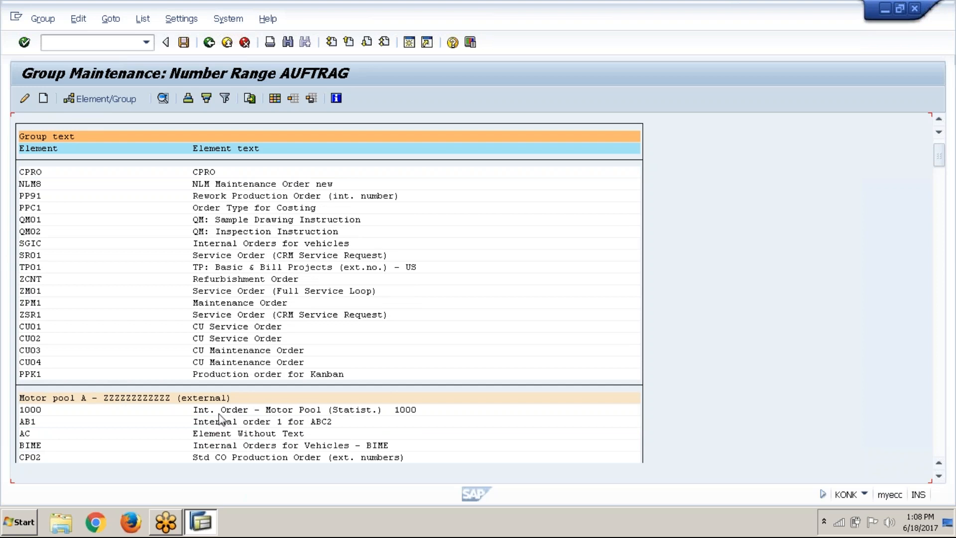
scroll(220, 420, down, 2)
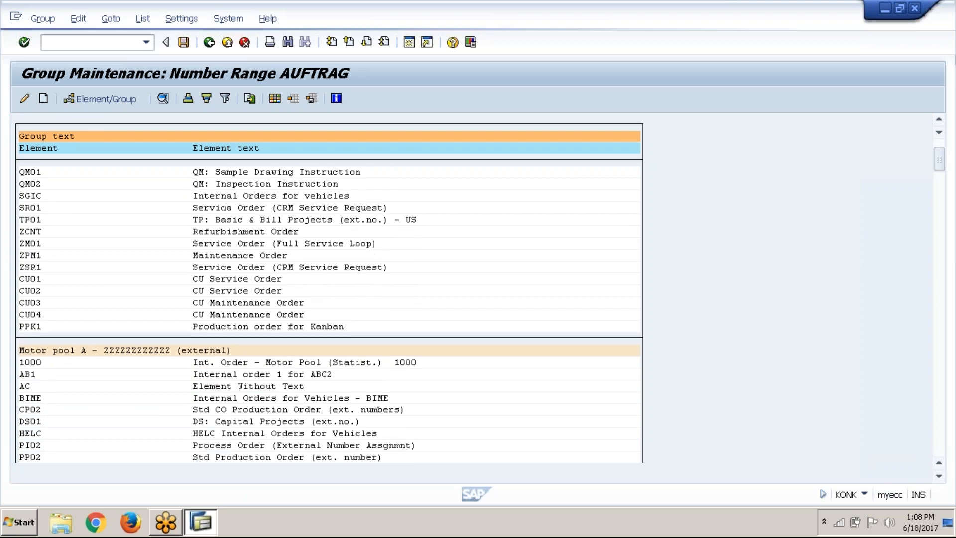
scroll(329, 294, down, 2)
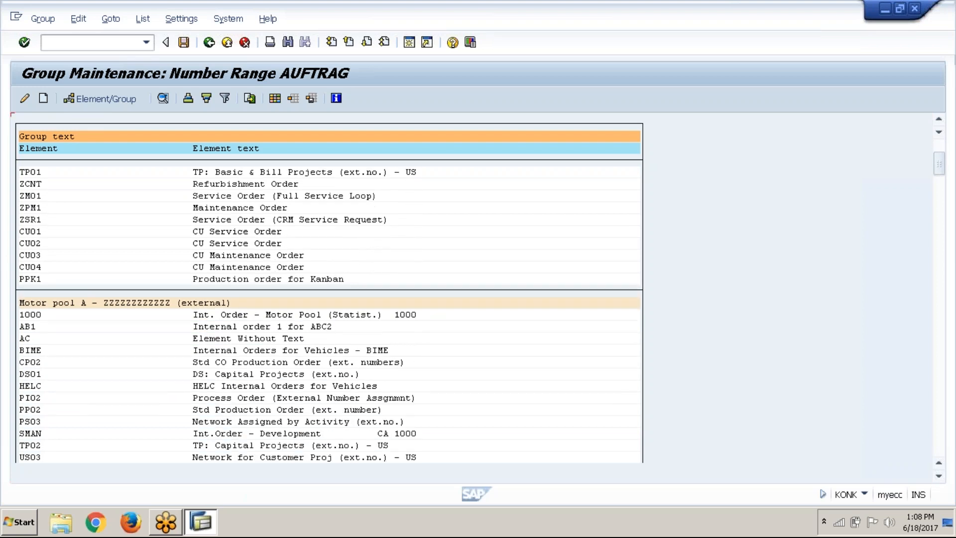
scroll(329, 294, down, 1)
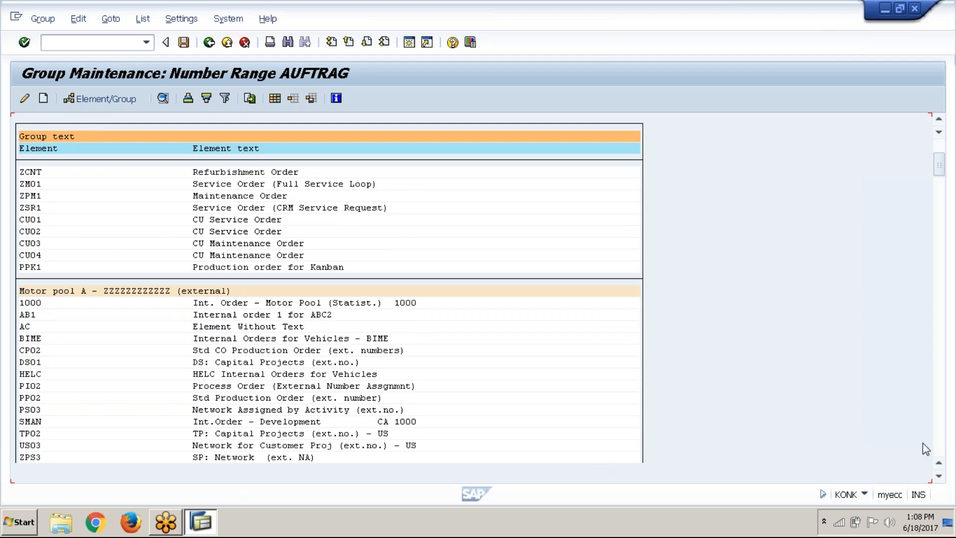
click(940, 477)
click(939, 476)
click(939, 476)
click(939, 476)
click(939, 476)
click(940, 476)
click(940, 476)
click(939, 476)
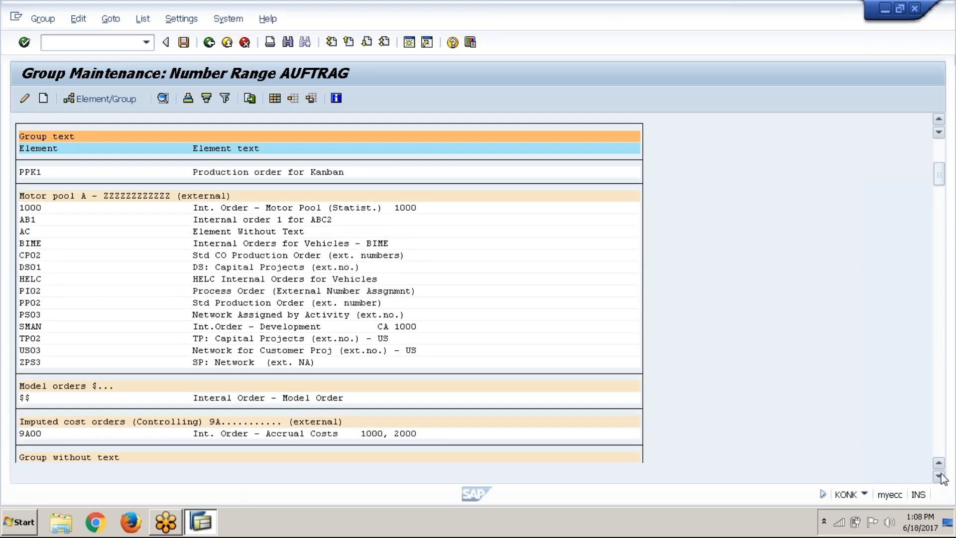
click(940, 476)
click(939, 476)
click(939, 477)
click(939, 477)
click(939, 476)
click(940, 476)
click(939, 476)
click(940, 477)
click(940, 476)
click(939, 477)
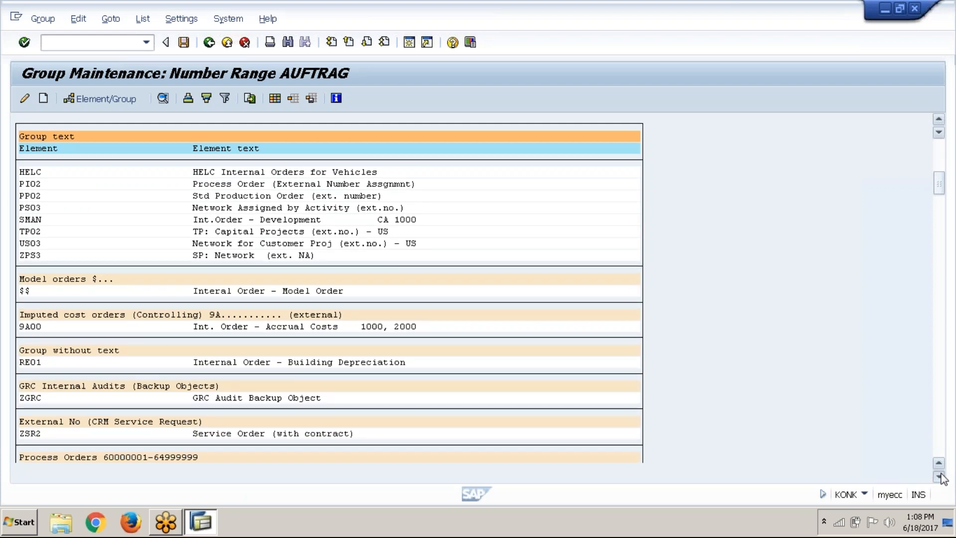
click(940, 476)
click(939, 476)
click(940, 477)
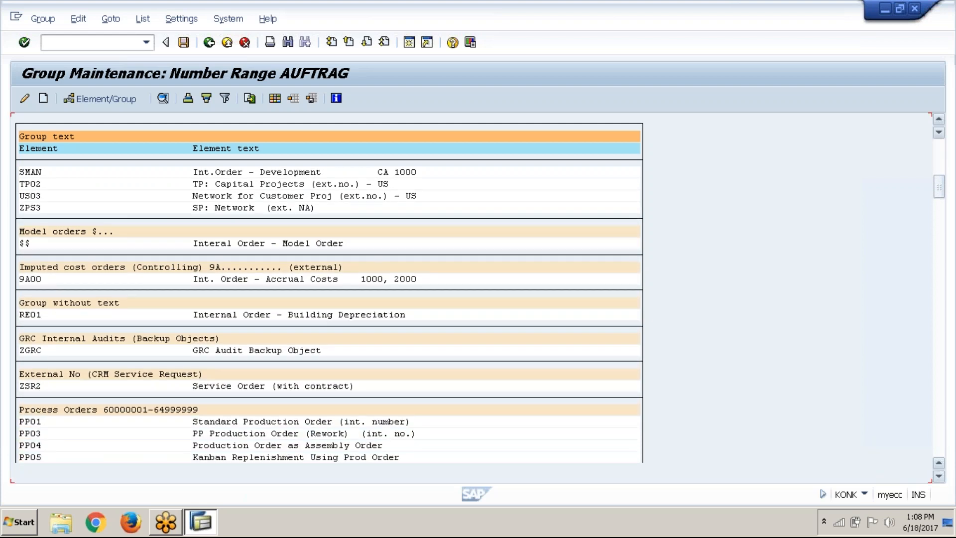
click(940, 476)
click(939, 476)
click(939, 476)
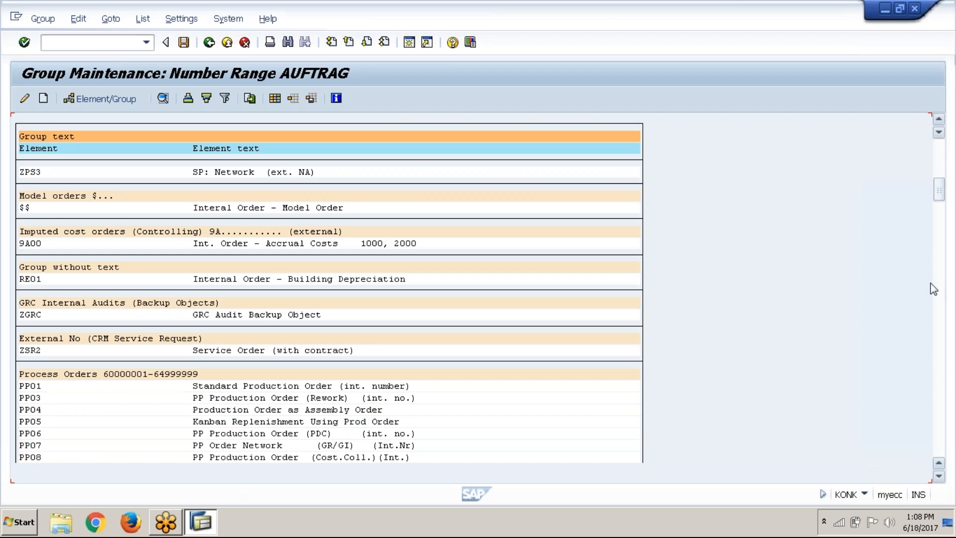
scroll(943, 299, up, 1)
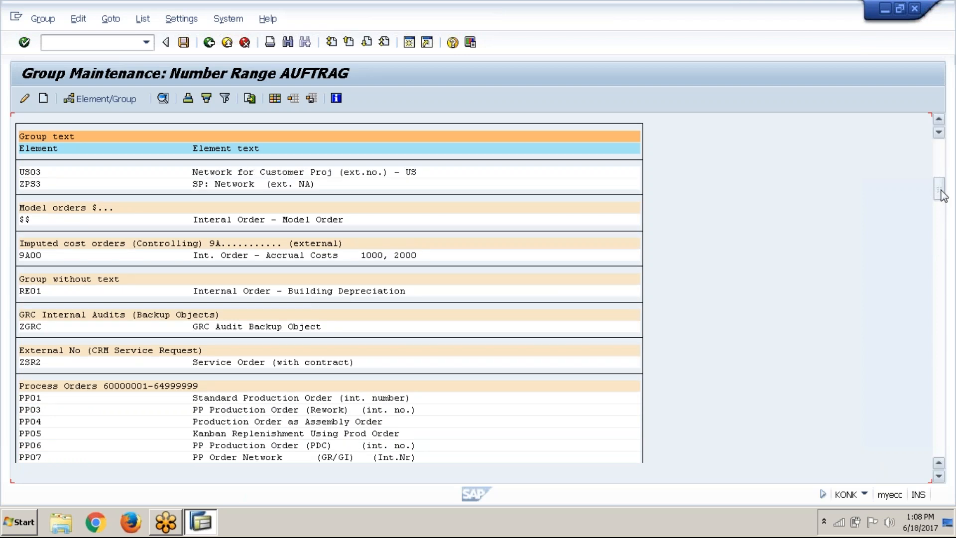
drag(942, 195, 949, 304)
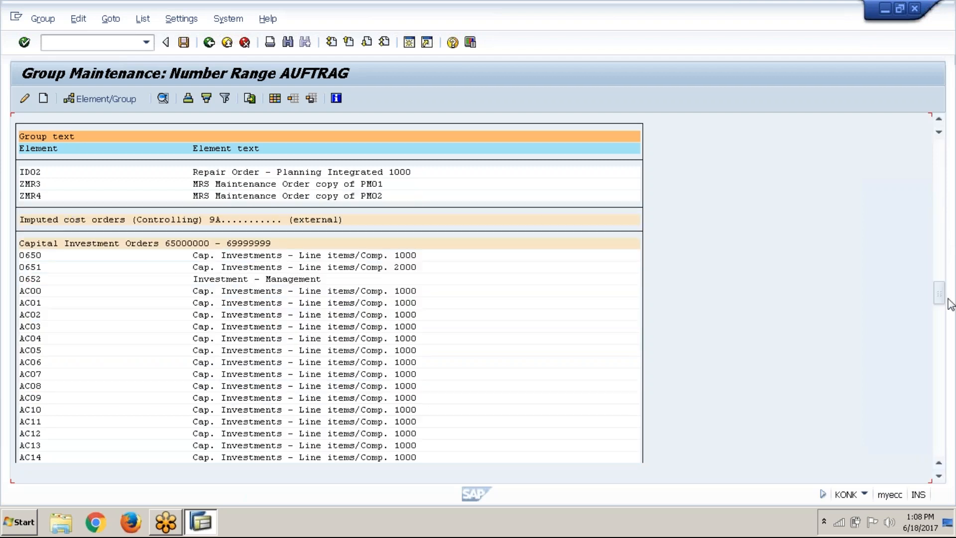
click(900, 8)
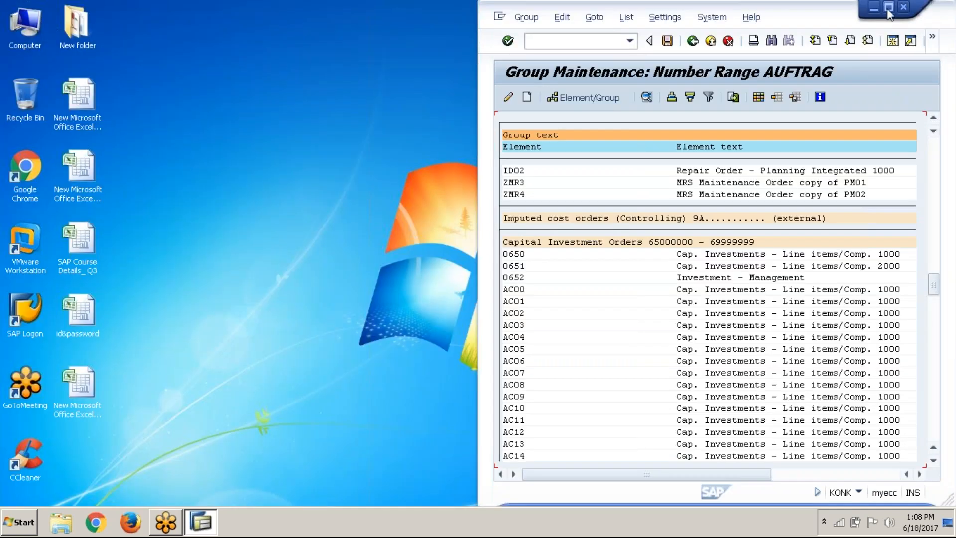
click(886, 8)
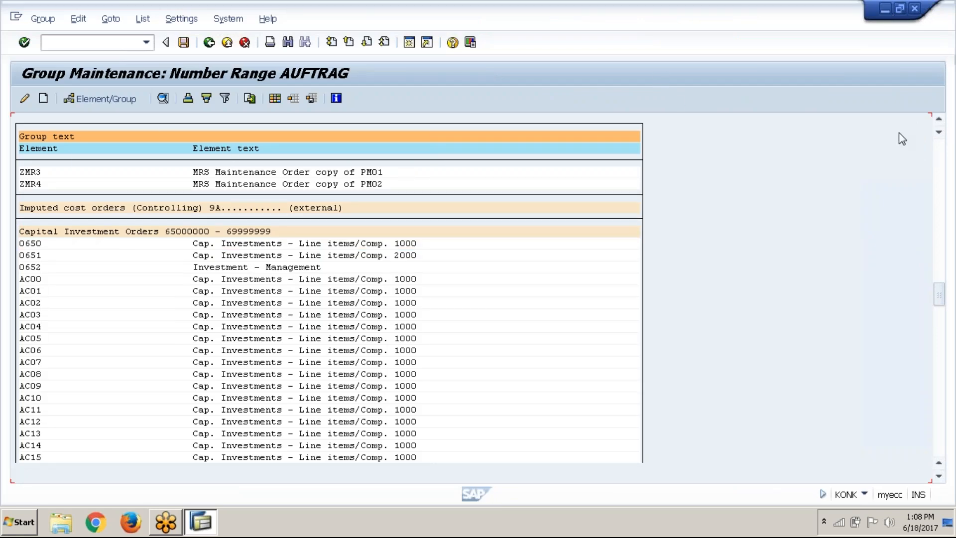
click(940, 156)
click(941, 157)
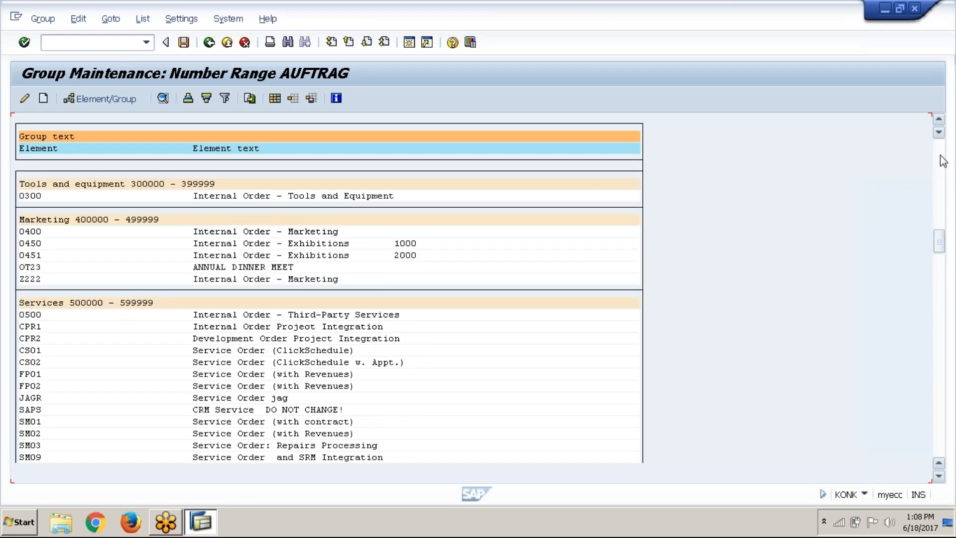
click(942, 157)
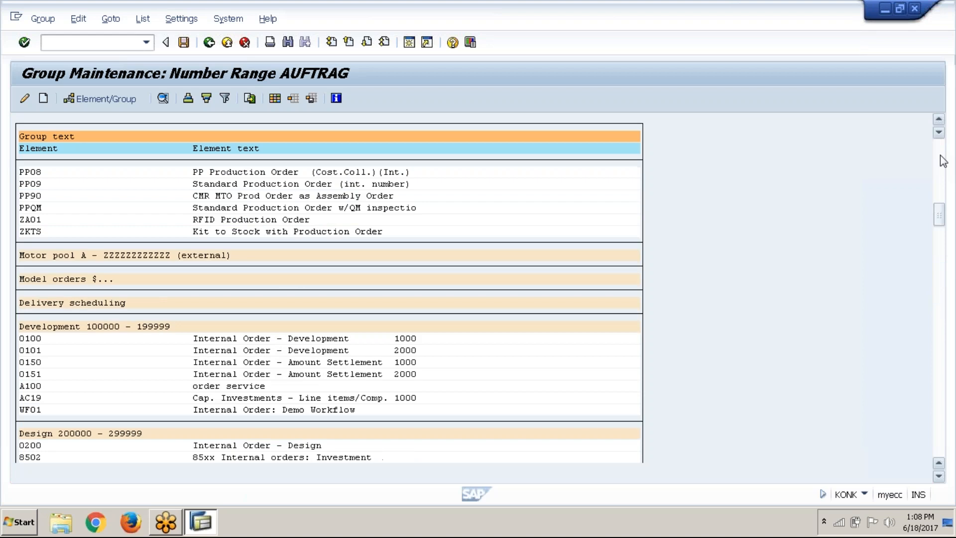
click(944, 272)
click(944, 271)
click(946, 321)
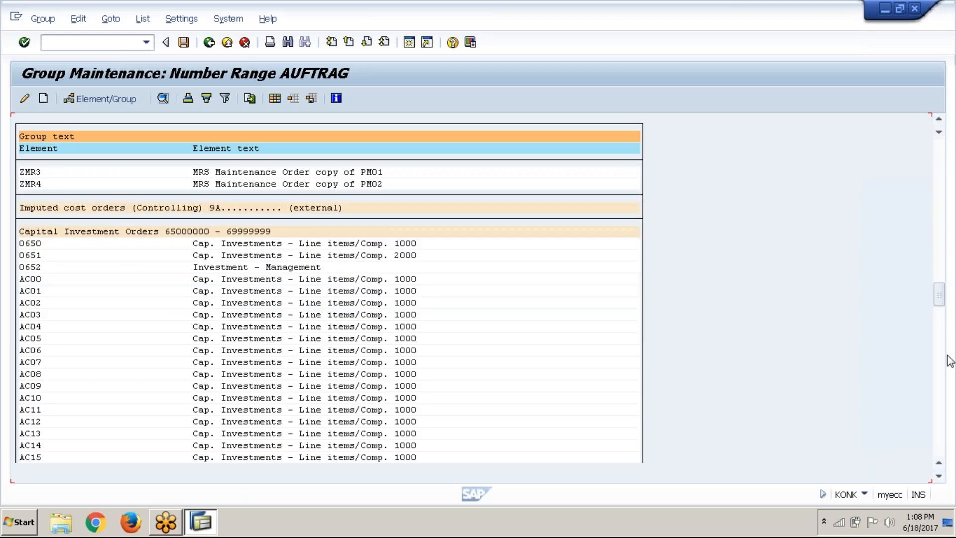
click(943, 379)
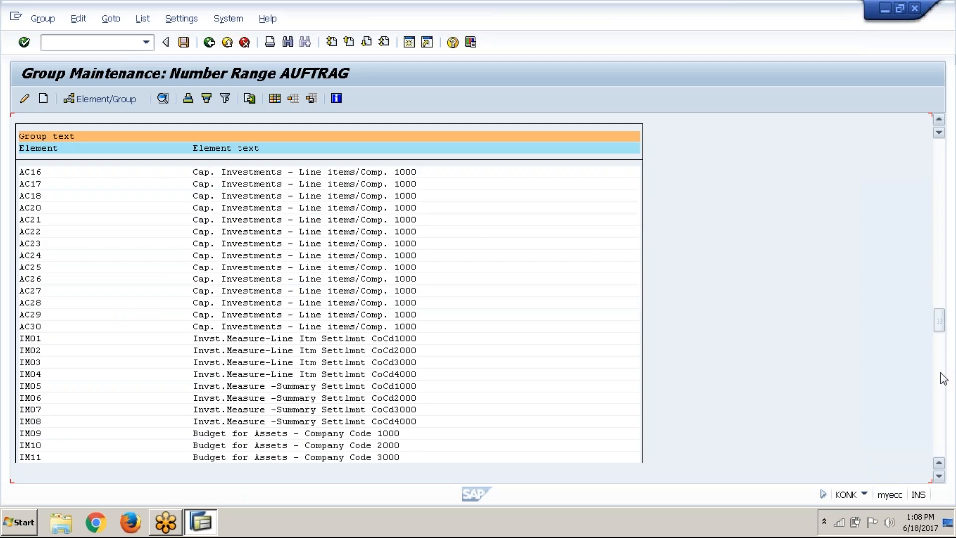
click(943, 379)
click(943, 378)
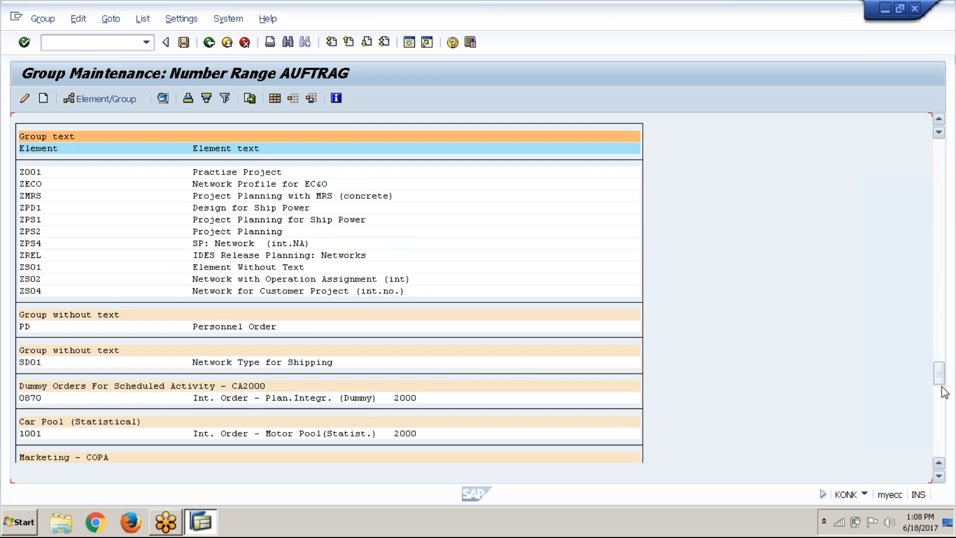
click(945, 406)
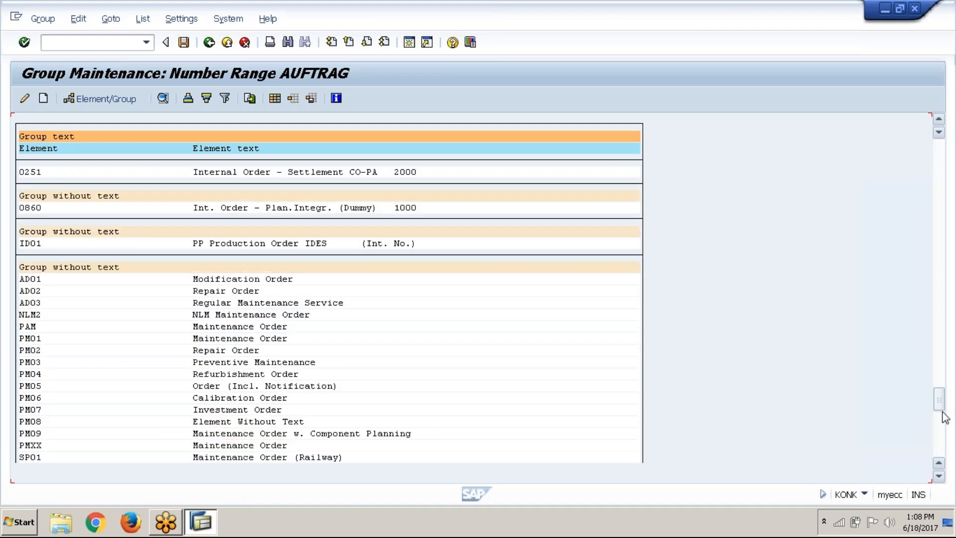
click(946, 431)
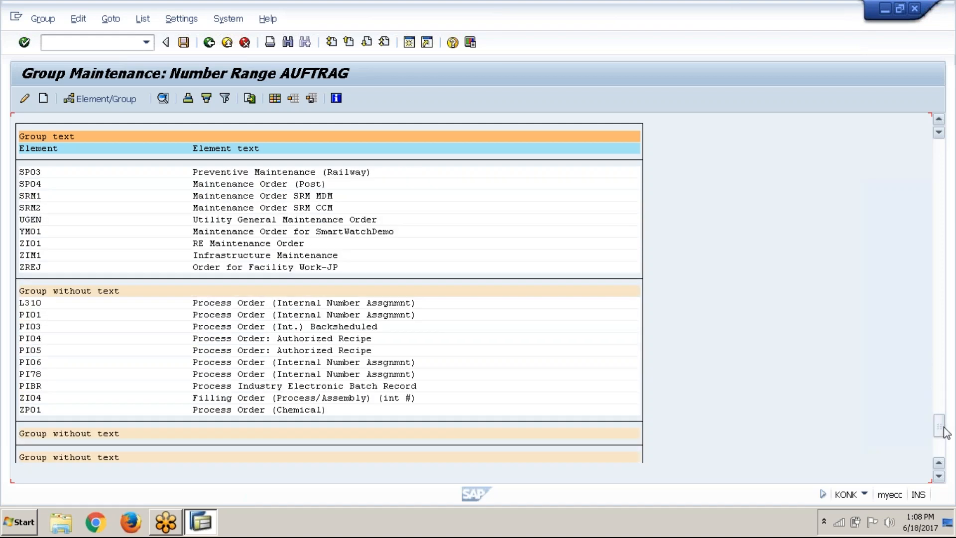
click(945, 454)
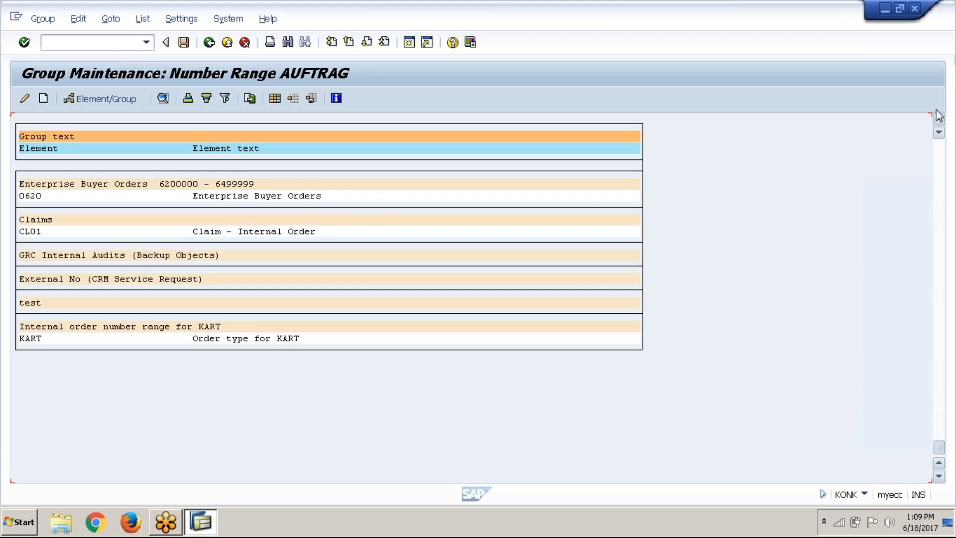
click(942, 151)
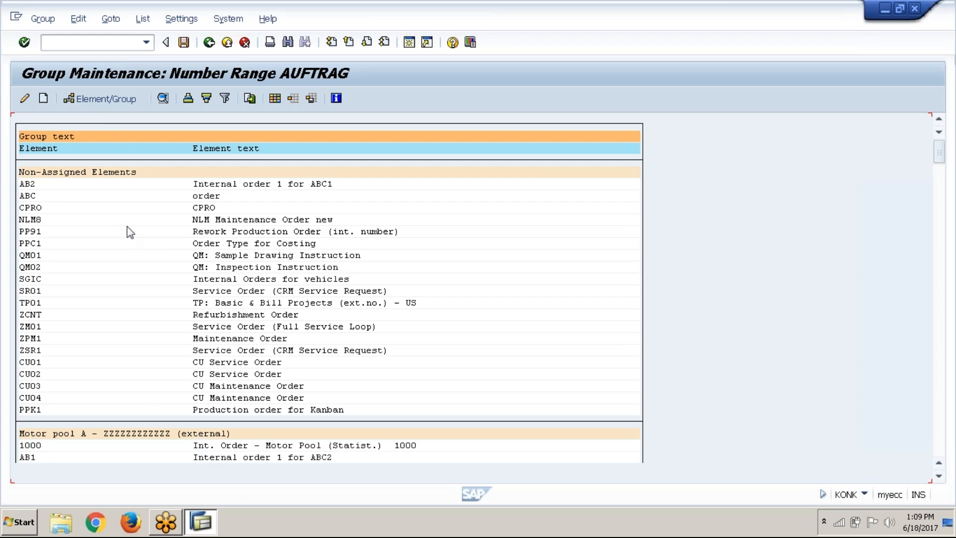
Create a new number range group with the text "ABC1 : Internal order number ranges"
click(43, 104)
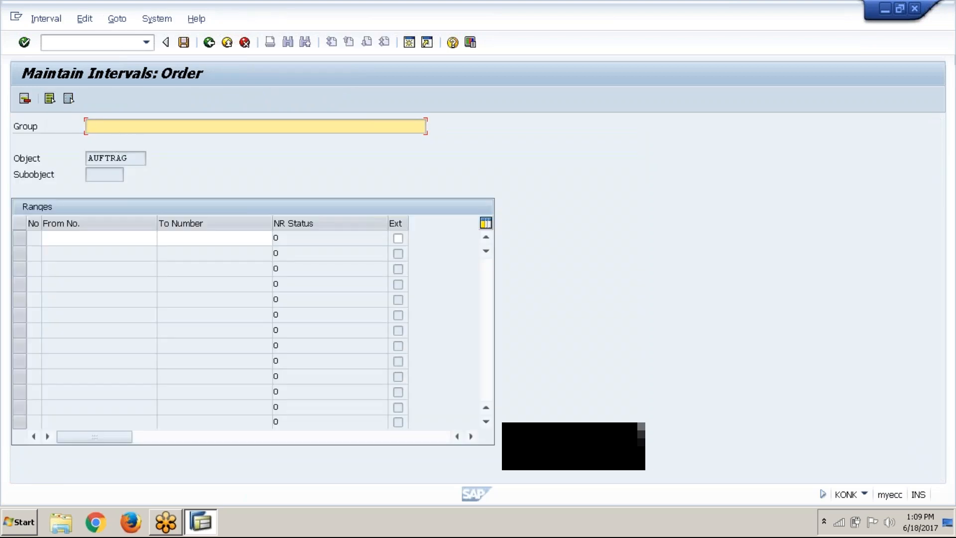
text(ABC)
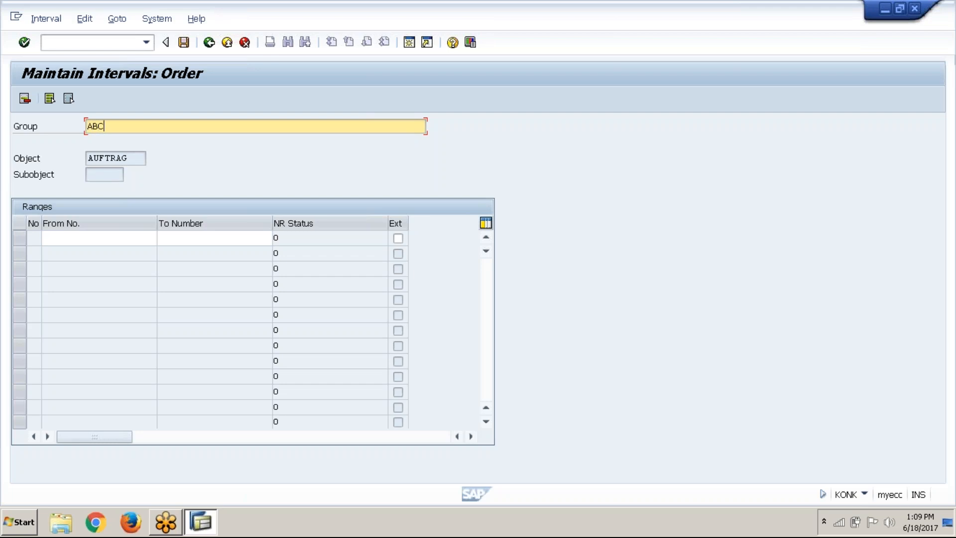
text(!1 : Internal order number ra)
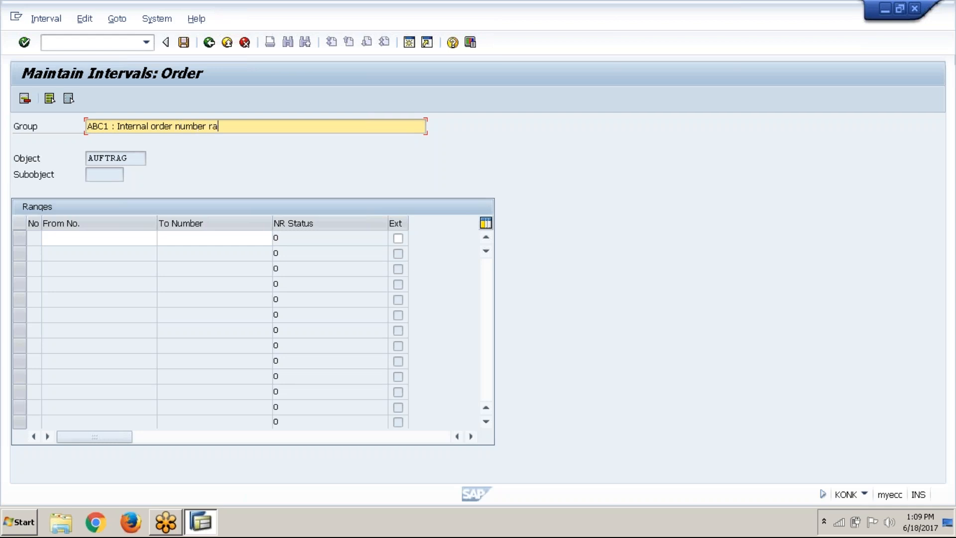
text(nges)
Try to save the interval 100000 to 100099 for the ABC1 internal order number range group
click(112, 239)
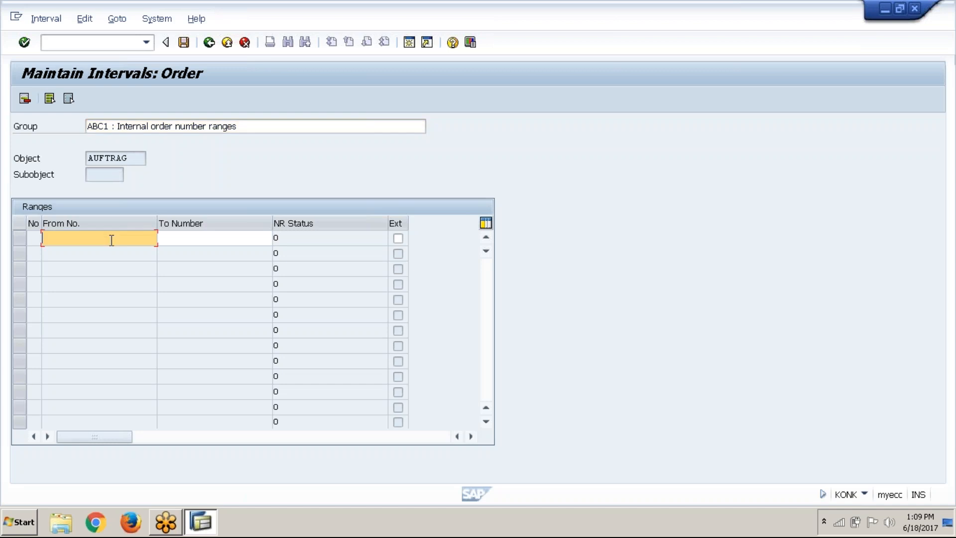
text(100000)
key(Tab)
text(100)
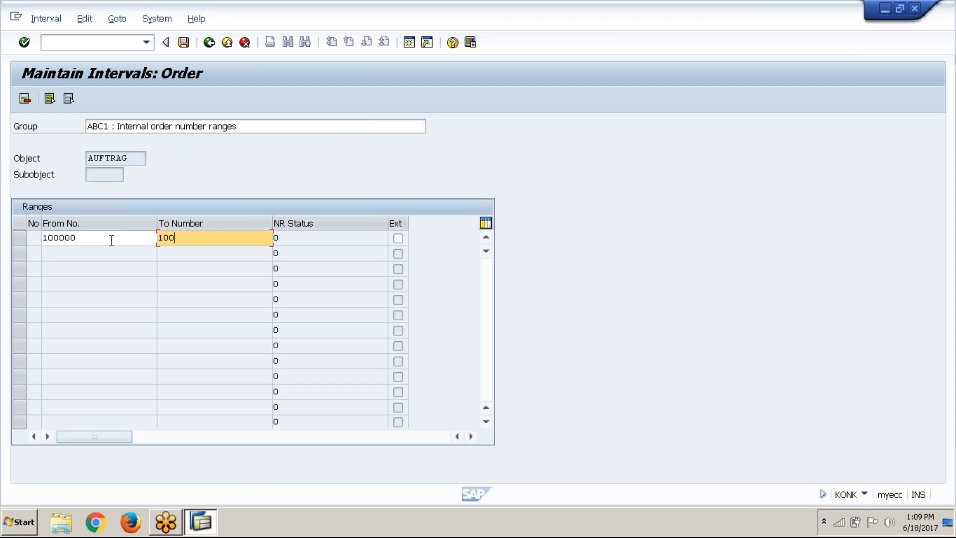
text(099)
key(Return)
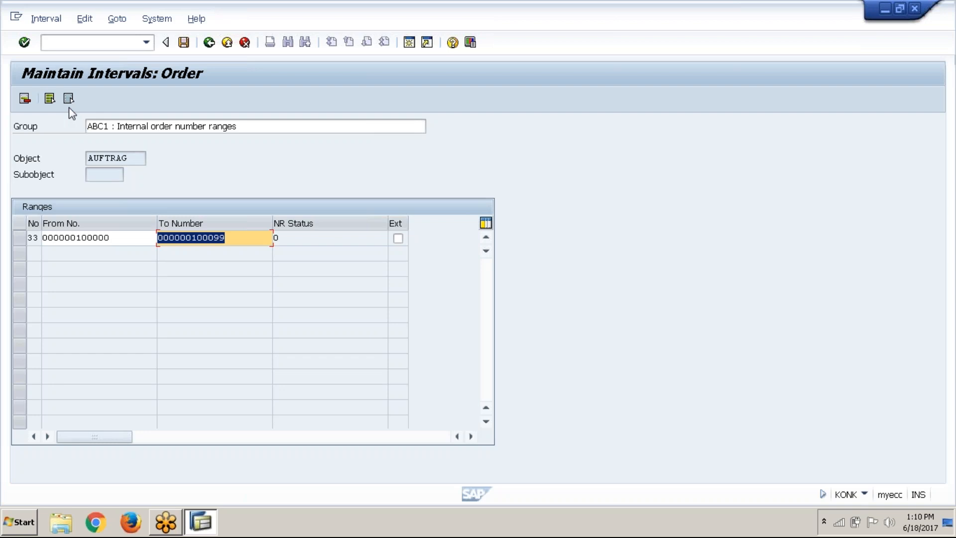
click(41, 22)
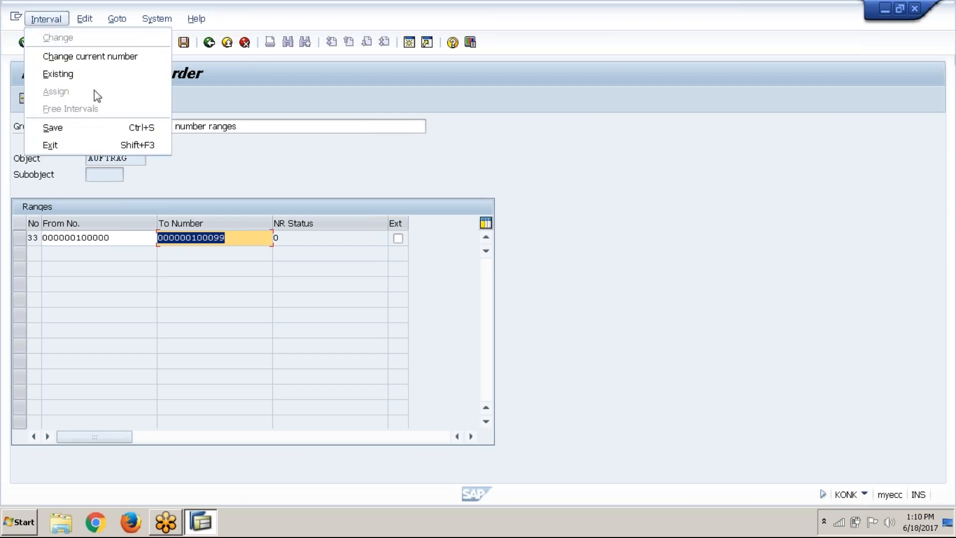
click(103, 128)
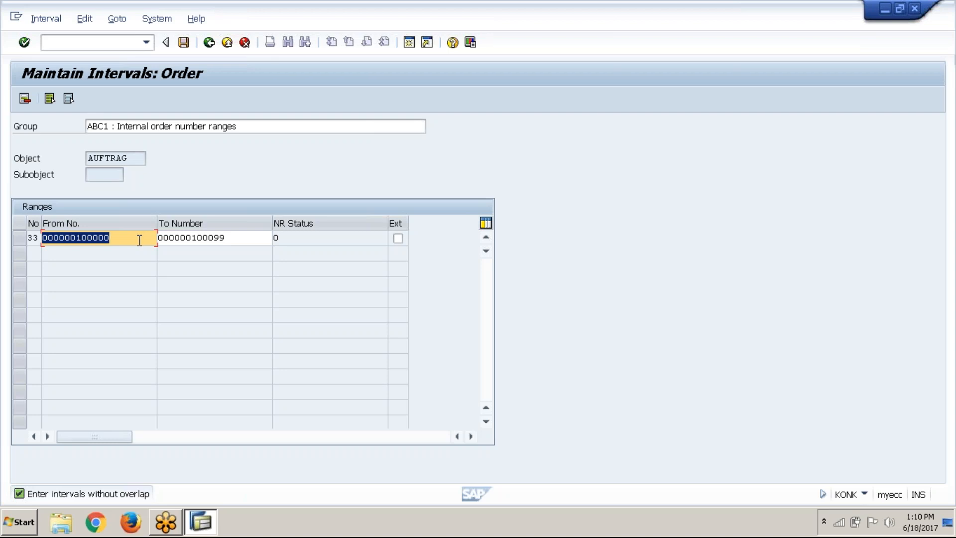
Try to save the group's interval as 1 to 99, and exit interval editing without keeping the data
text(1)
key(Tab)
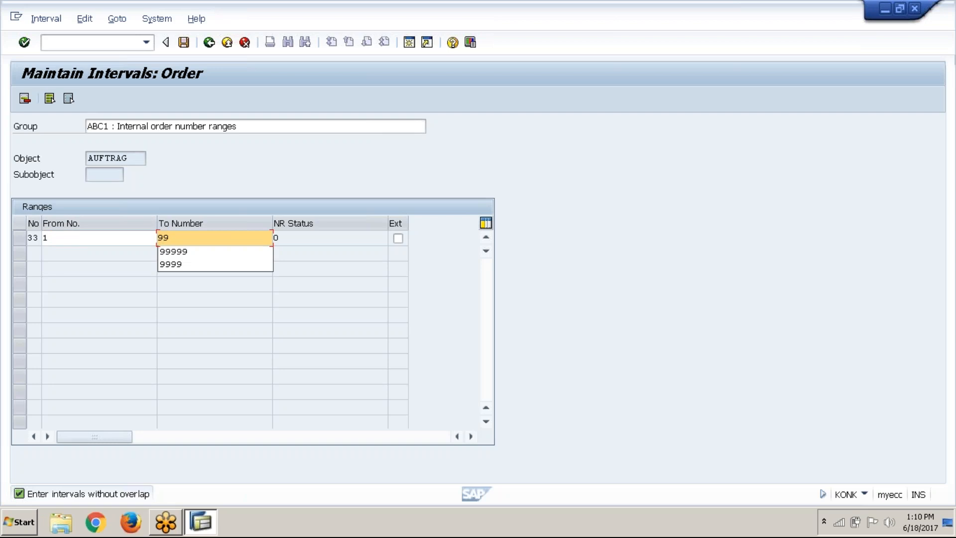
key(Return)
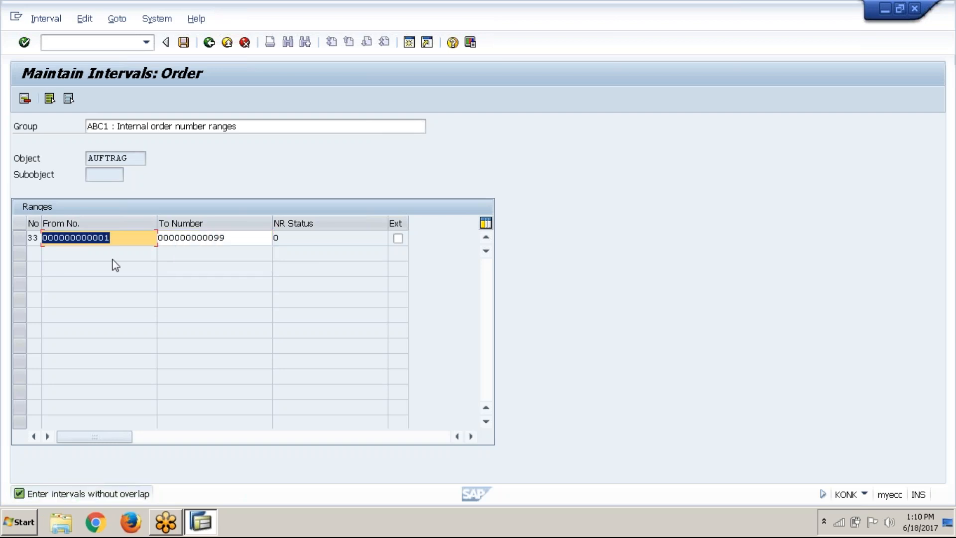
click(186, 46)
click(245, 43)
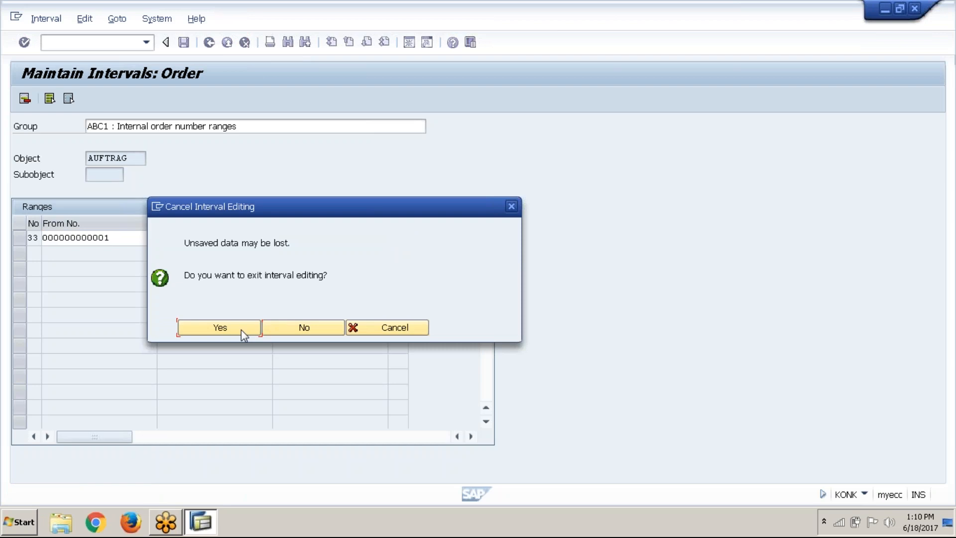
click(241, 330)
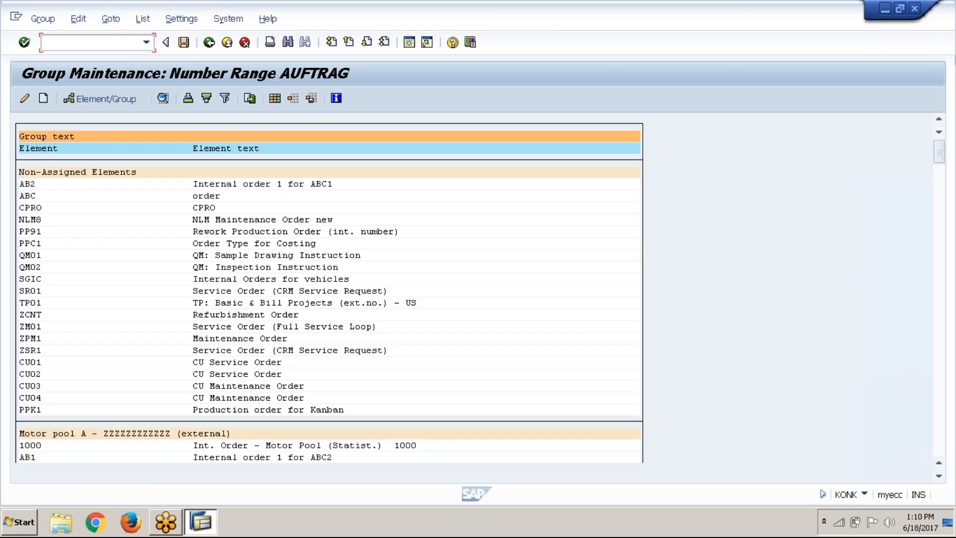
Examine the number intervals and order types of the existing AUFTRAG groups to look for an unused range
click(943, 476)
click(944, 476)
click(939, 476)
click(939, 476)
click(939, 476)
click(939, 476)
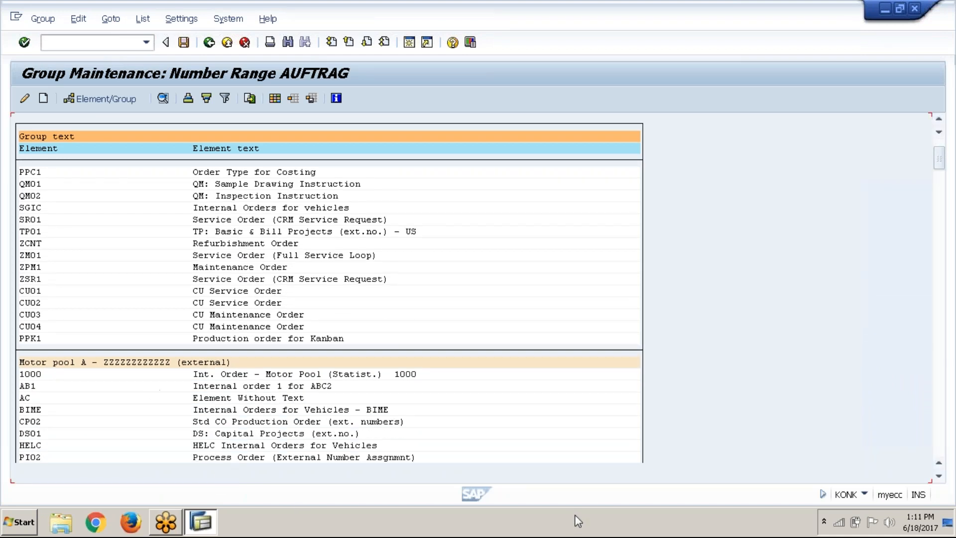
click(152, 366)
click(939, 477)
click(939, 477)
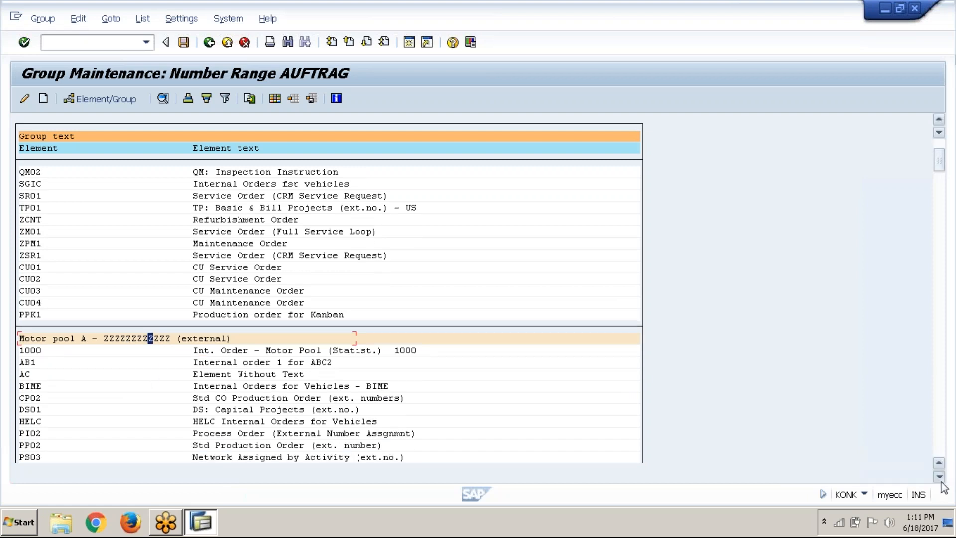
click(939, 477)
click(939, 476)
click(940, 477)
click(939, 476)
click(939, 476)
click(939, 477)
click(939, 477)
click(939, 477)
click(940, 477)
click(940, 477)
click(939, 476)
click(939, 477)
click(939, 477)
click(940, 477)
click(939, 477)
click(940, 476)
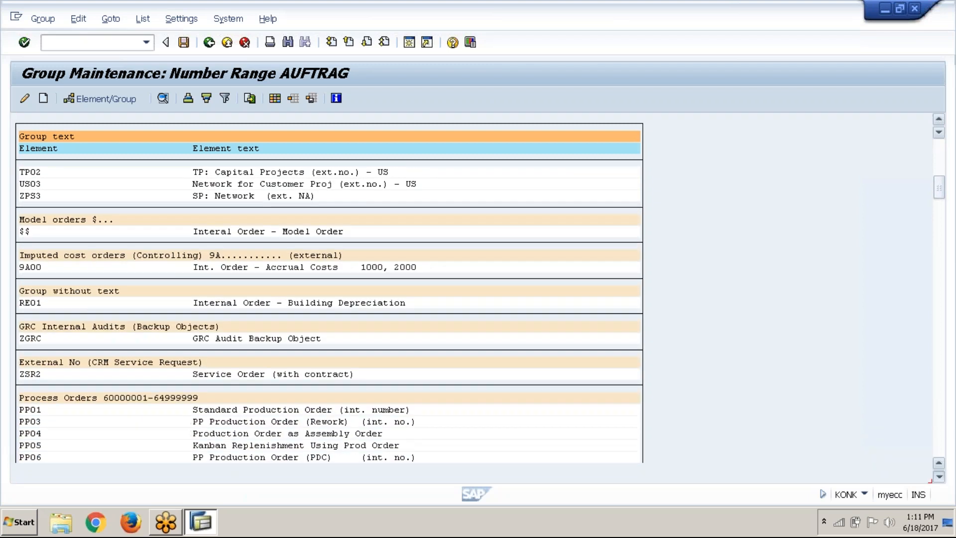
click(939, 477)
click(940, 477)
click(940, 477)
click(279, 411)
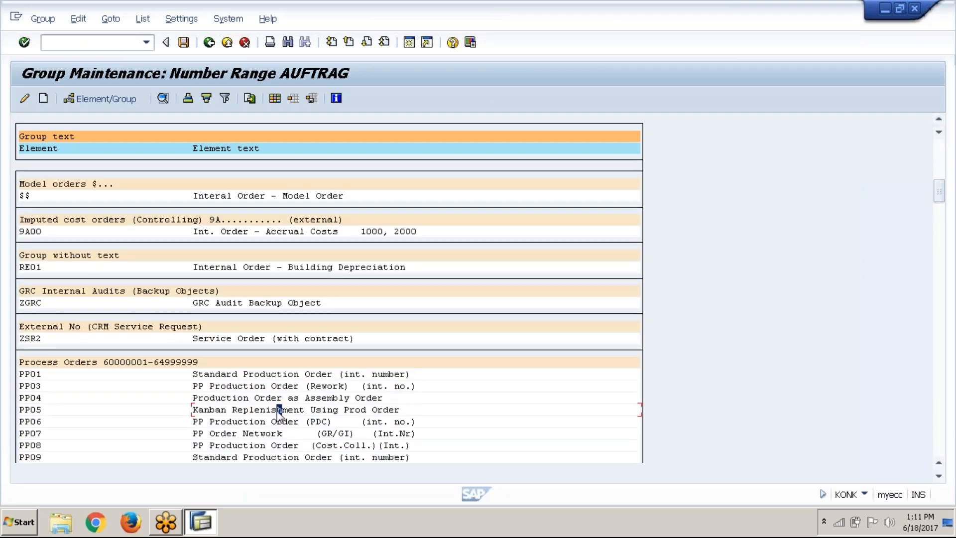
click(939, 477)
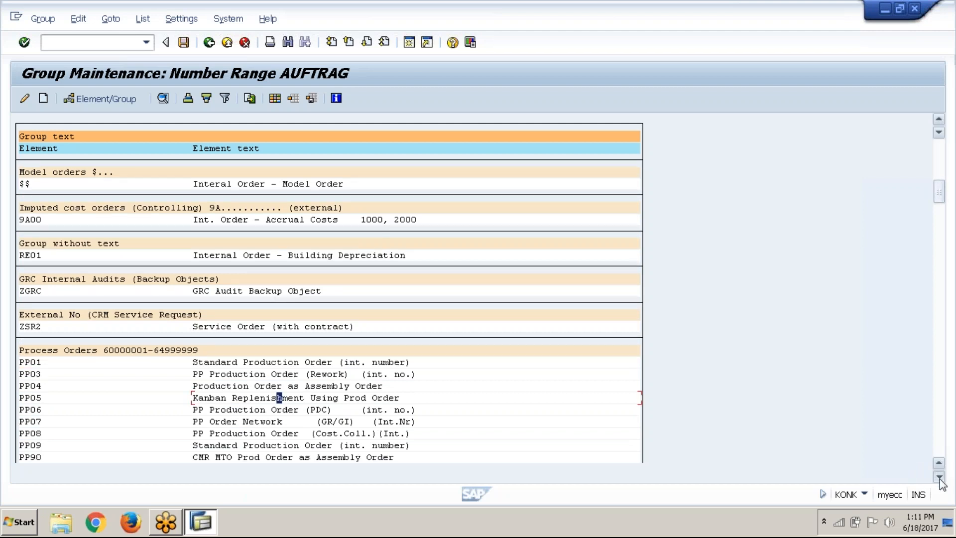
click(939, 476)
click(939, 476)
click(939, 477)
click(940, 476)
click(939, 477)
click(940, 477)
click(940, 477)
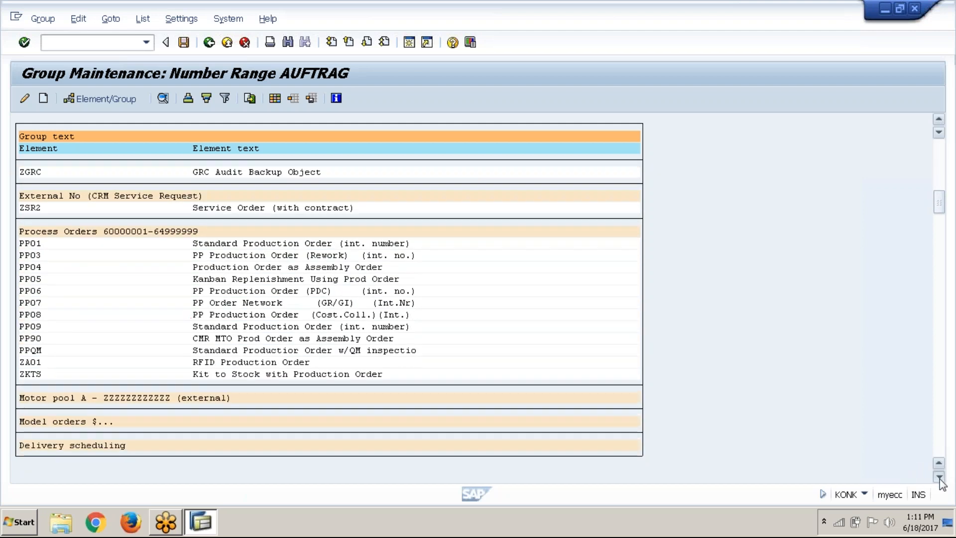
click(939, 476)
click(939, 477)
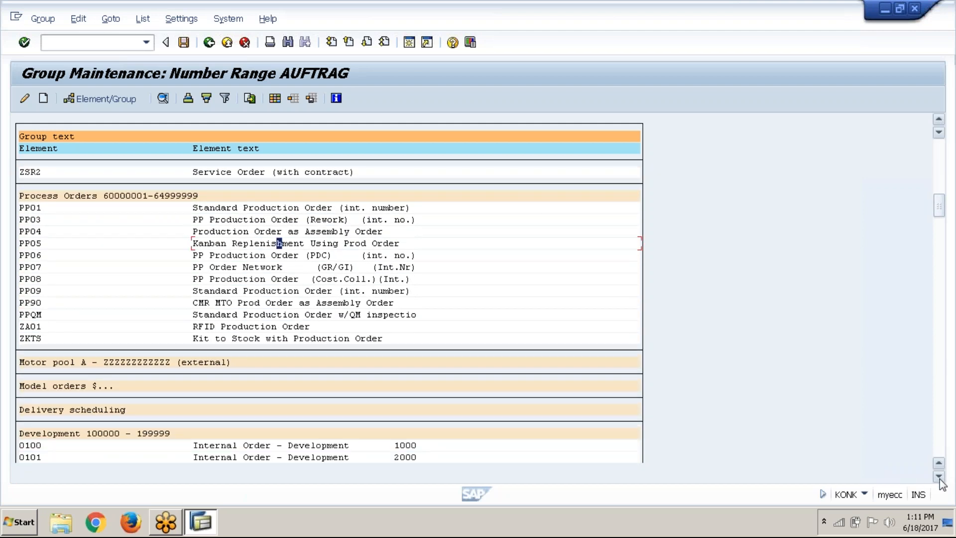
click(940, 477)
click(940, 477)
click(940, 476)
click(940, 477)
click(939, 476)
click(940, 477)
click(940, 477)
click(939, 477)
click(940, 476)
click(940, 477)
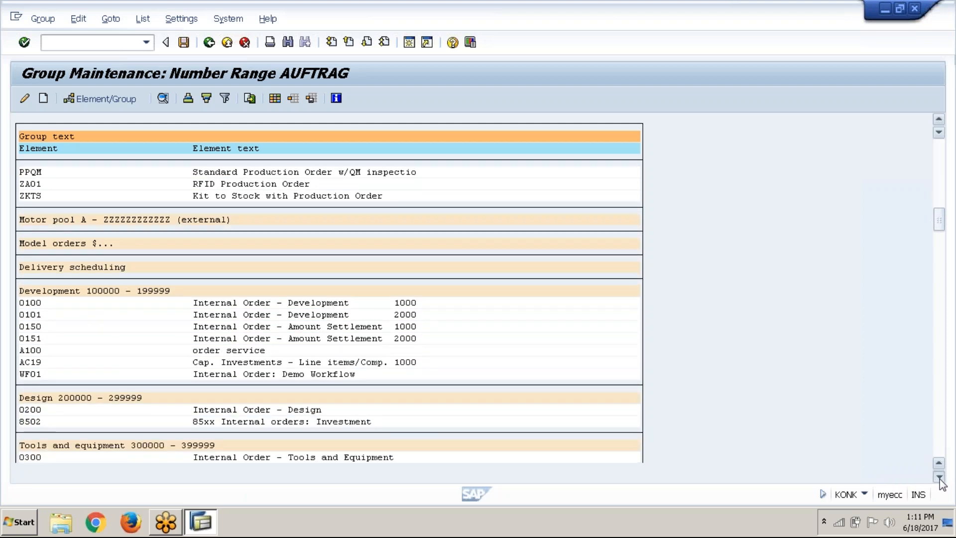
click(939, 476)
click(940, 477)
click(939, 477)
click(939, 477)
click(939, 477)
click(940, 477)
click(939, 477)
click(939, 477)
click(940, 477)
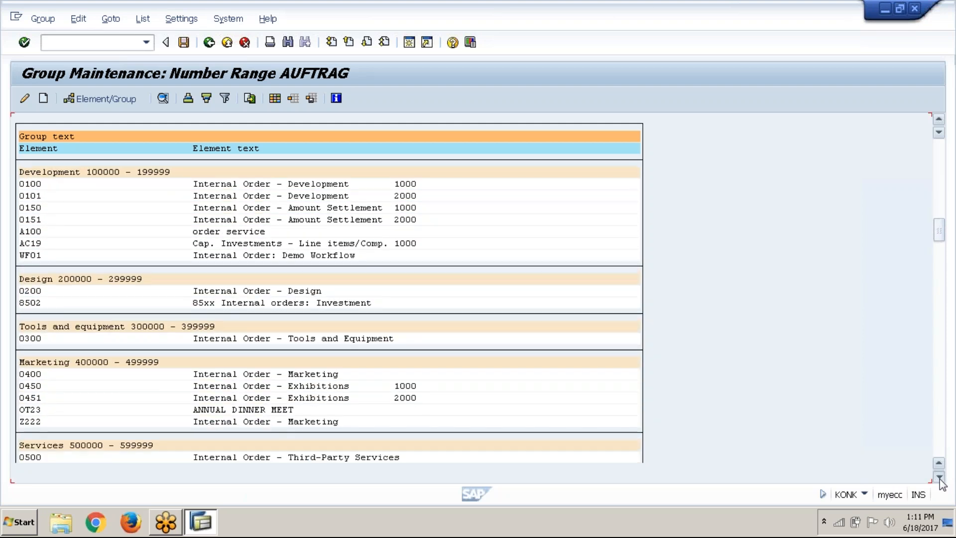
click(940, 477)
click(940, 477)
click(939, 476)
click(939, 477)
click(939, 477)
click(939, 477)
click(940, 477)
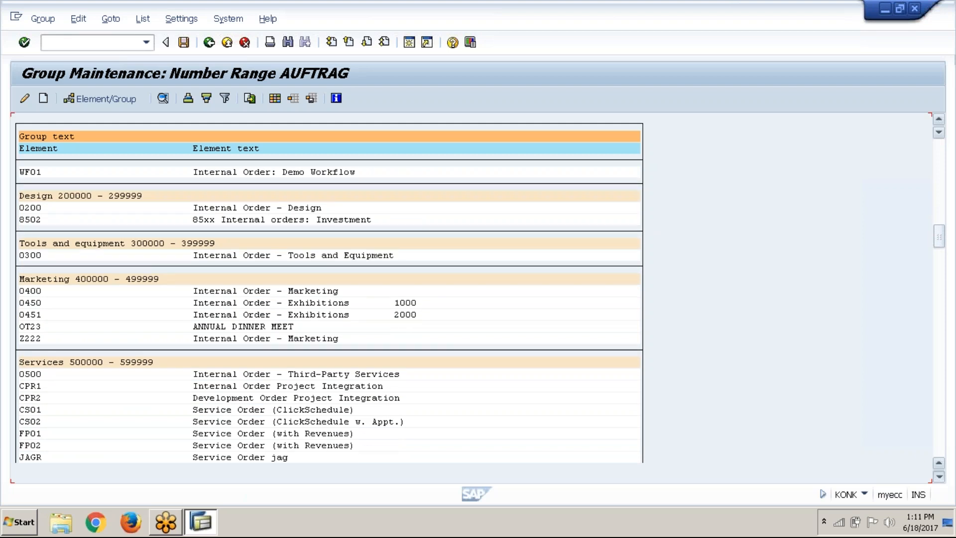
click(939, 476)
click(940, 476)
click(940, 477)
click(939, 477)
click(939, 477)
click(940, 477)
click(939, 477)
click(939, 477)
click(940, 477)
click(940, 476)
click(940, 476)
click(939, 477)
click(940, 477)
click(939, 476)
click(940, 477)
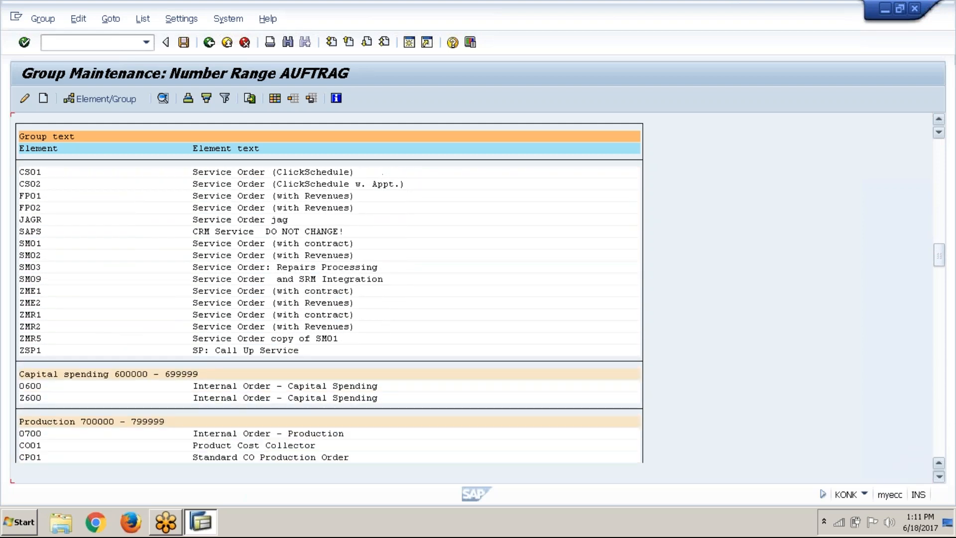
click(939, 477)
click(940, 476)
click(939, 477)
click(939, 477)
click(939, 477)
click(939, 476)
click(939, 477)
click(939, 476)
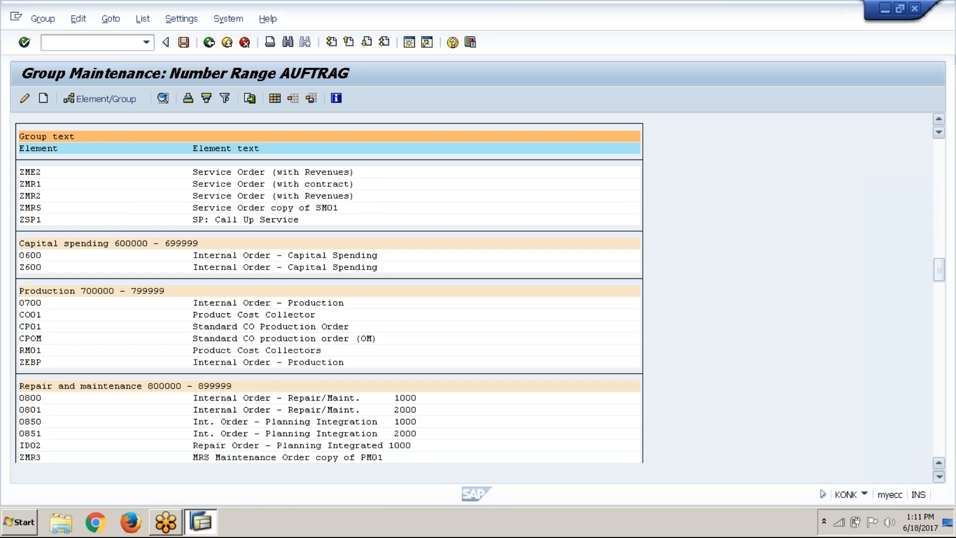
click(939, 477)
click(939, 476)
click(939, 477)
click(940, 477)
click(939, 476)
click(940, 476)
click(939, 476)
click(939, 477)
click(940, 477)
click(939, 477)
click(939, 477)
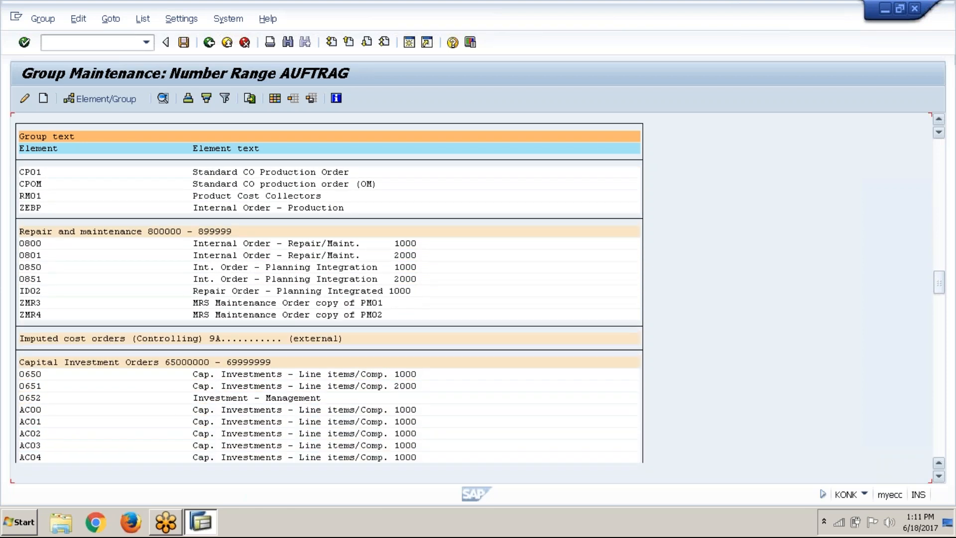
click(939, 476)
click(940, 476)
click(939, 476)
click(939, 476)
click(940, 476)
click(940, 476)
click(940, 476)
click(939, 476)
click(939, 476)
click(940, 477)
click(940, 476)
click(939, 477)
click(940, 477)
click(940, 477)
click(939, 476)
click(940, 476)
click(939, 477)
click(939, 477)
click(939, 477)
click(939, 477)
click(940, 477)
click(940, 477)
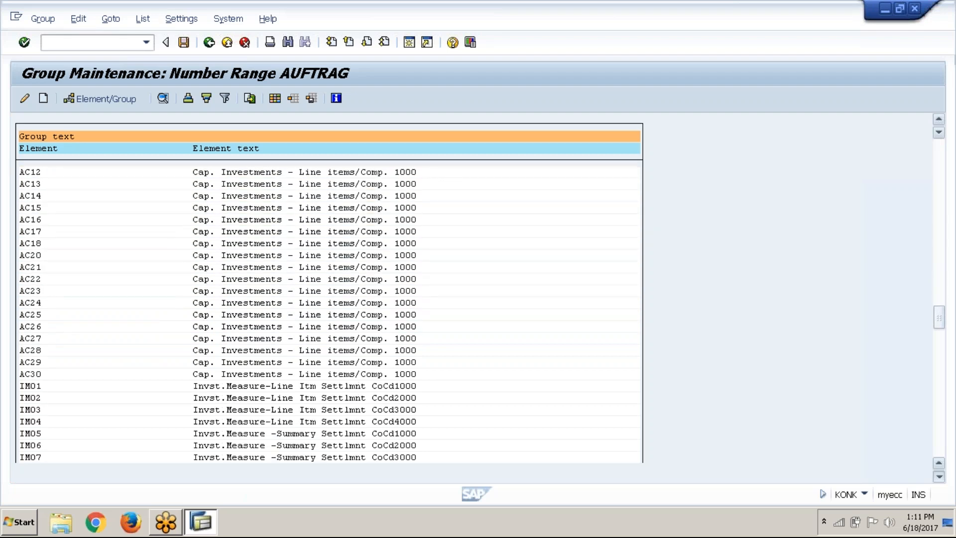
click(940, 477)
click(939, 477)
click(940, 477)
click(939, 477)
click(939, 477)
click(939, 476)
click(940, 477)
click(940, 477)
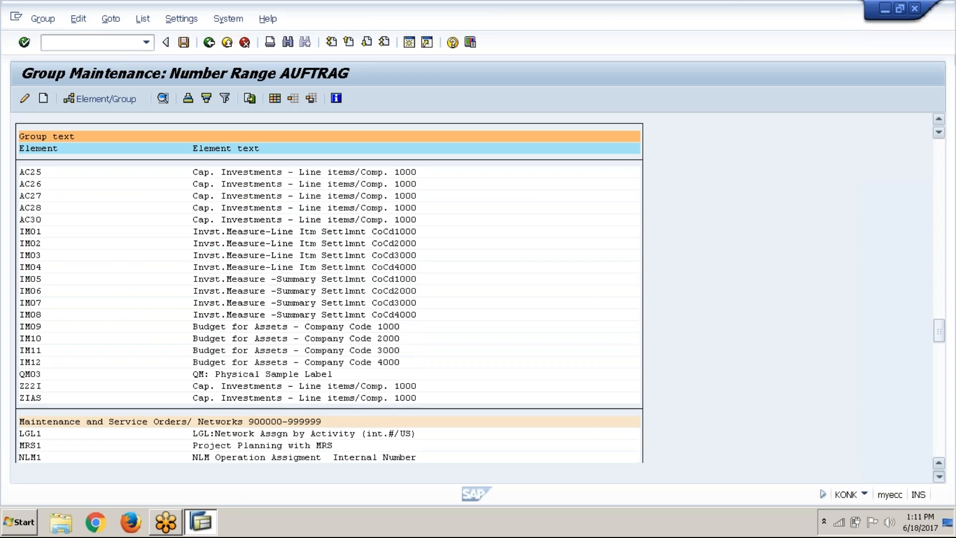
click(939, 477)
click(939, 476)
click(939, 476)
click(939, 476)
click(939, 477)
click(939, 477)
click(939, 476)
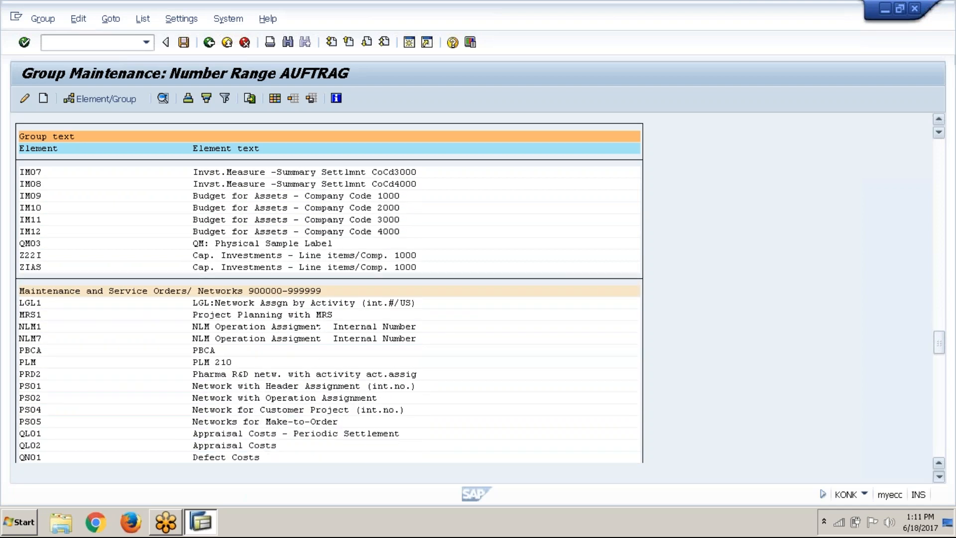
click(940, 477)
click(939, 476)
scroll(329, 314, down, 4)
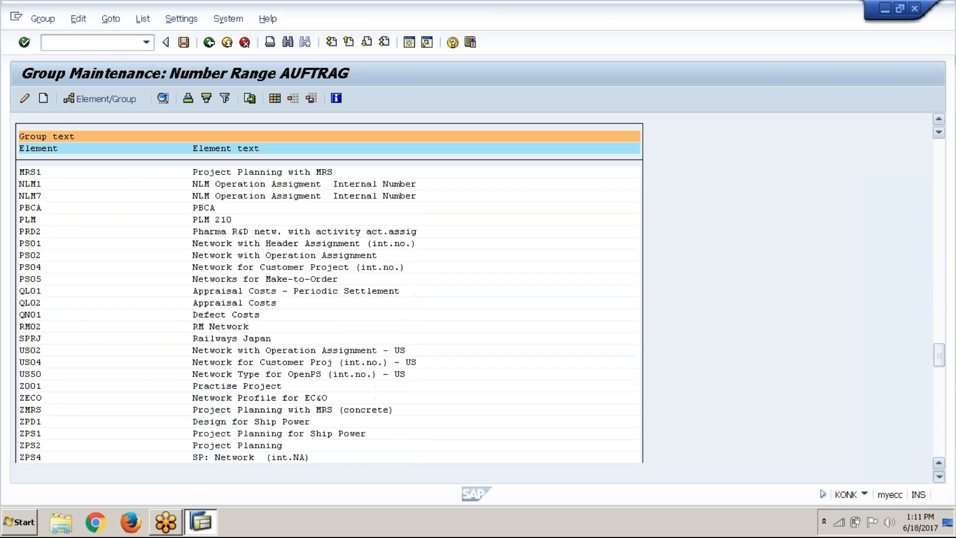
scroll(328, 314, down, 3)
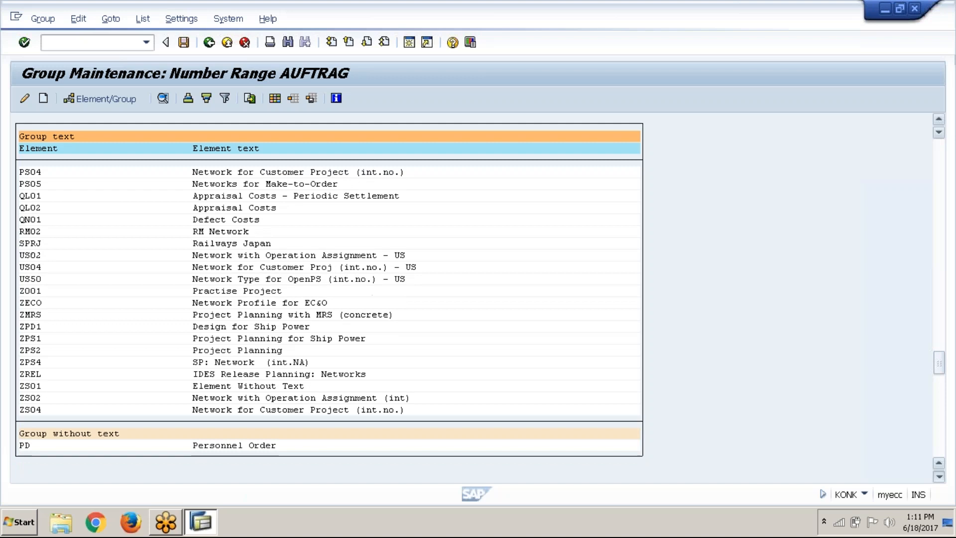
scroll(328, 314, down, 4)
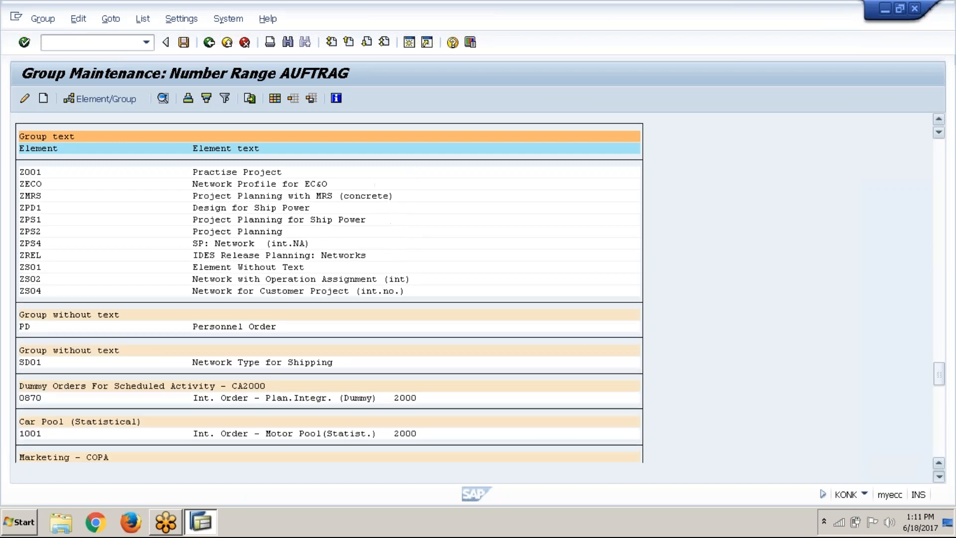
scroll(329, 314, down, 4)
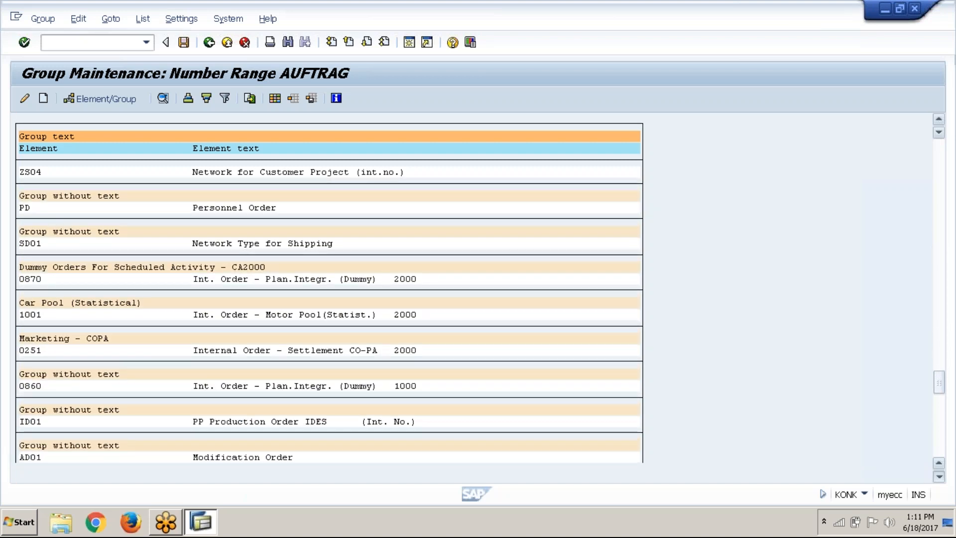
scroll(328, 313, down, 4)
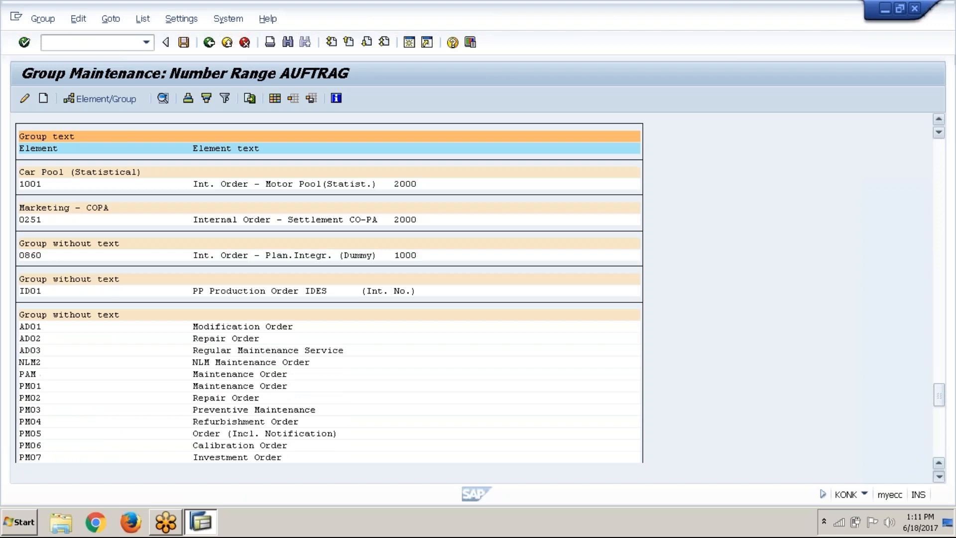
scroll(329, 313, down, 4)
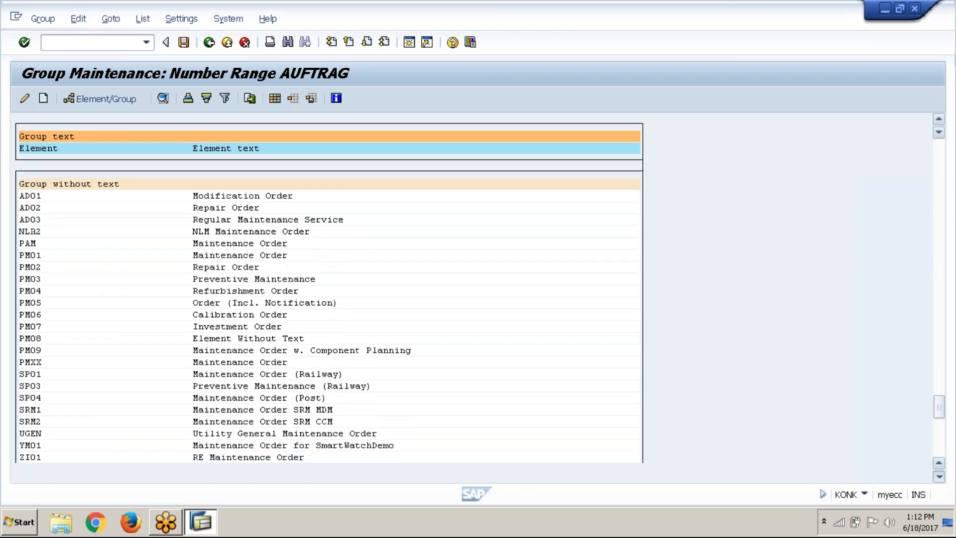
scroll(328, 313, down, 4)
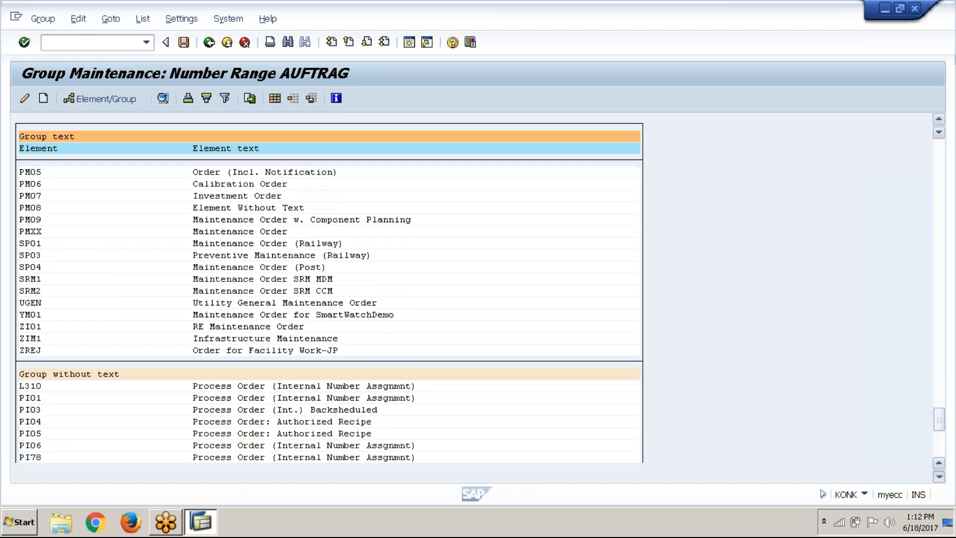
scroll(329, 314, down, 1)
drag(940, 421, 940, 189)
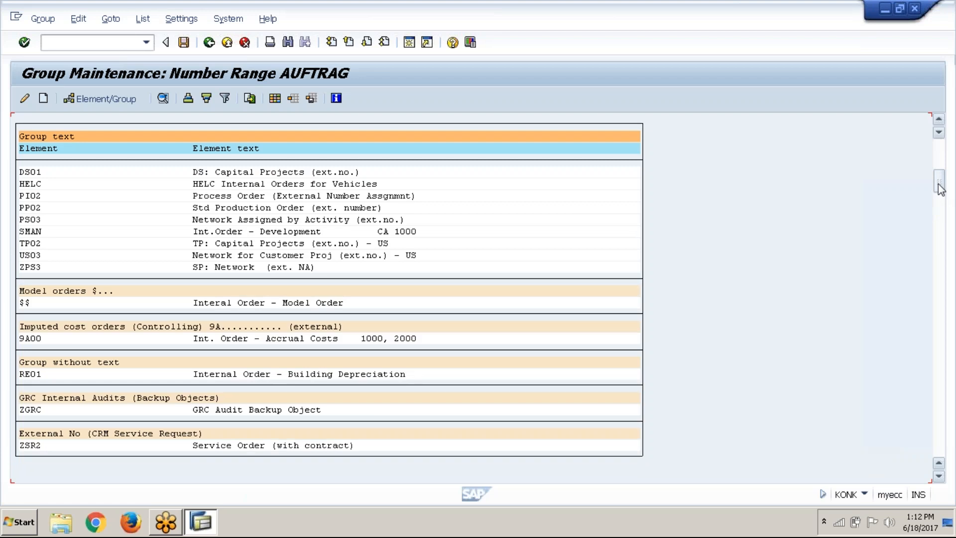
click(939, 122)
click(939, 121)
click(940, 121)
click(939, 121)
click(939, 121)
click(940, 120)
click(940, 120)
click(939, 120)
click(939, 121)
click(940, 120)
click(940, 120)
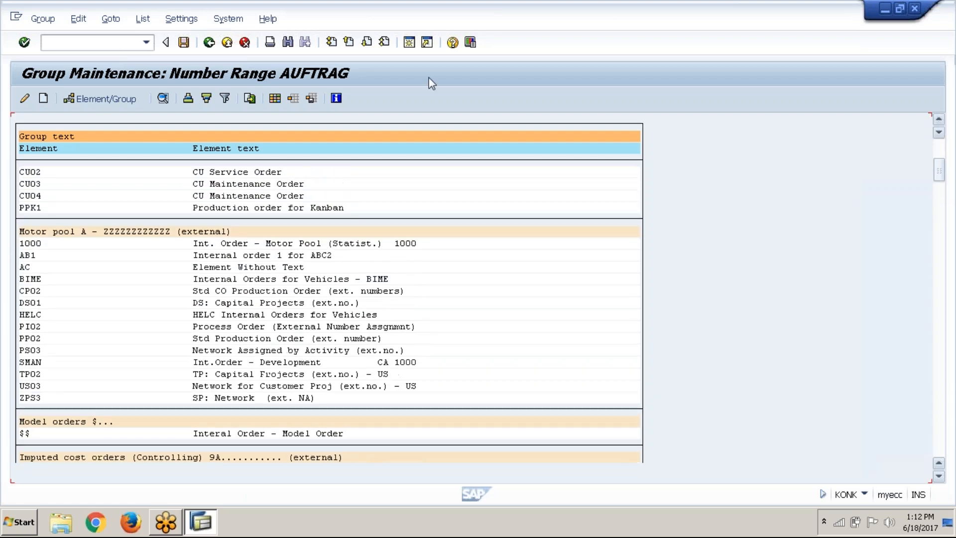
Start a new number range group for AUFTRAG with the text "IO NR ABC1"
click(43, 98)
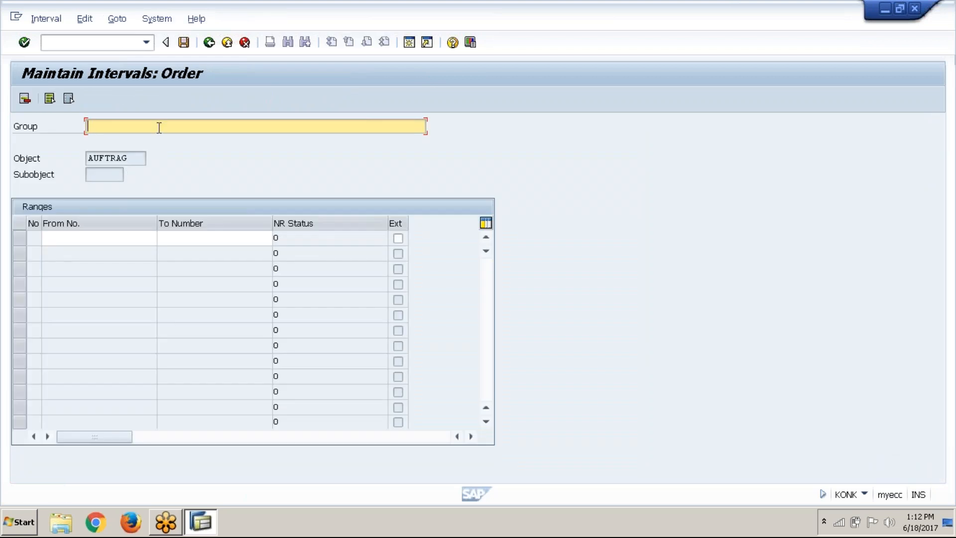
text(IO NR ABC1)
Try to save the interval 1000000 to 1000099 for the IO NR ABC1 group
click(100, 238)
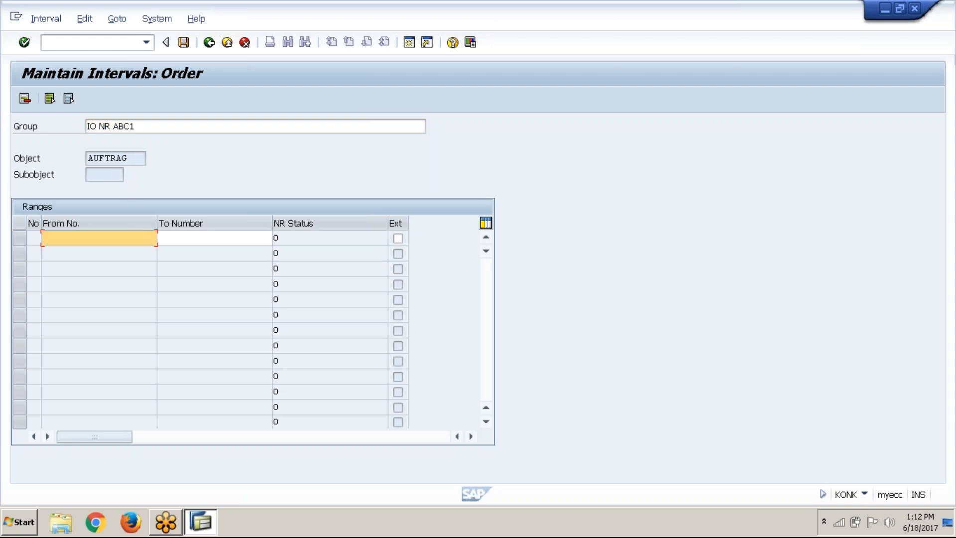
text(1000000)
key(Tab)
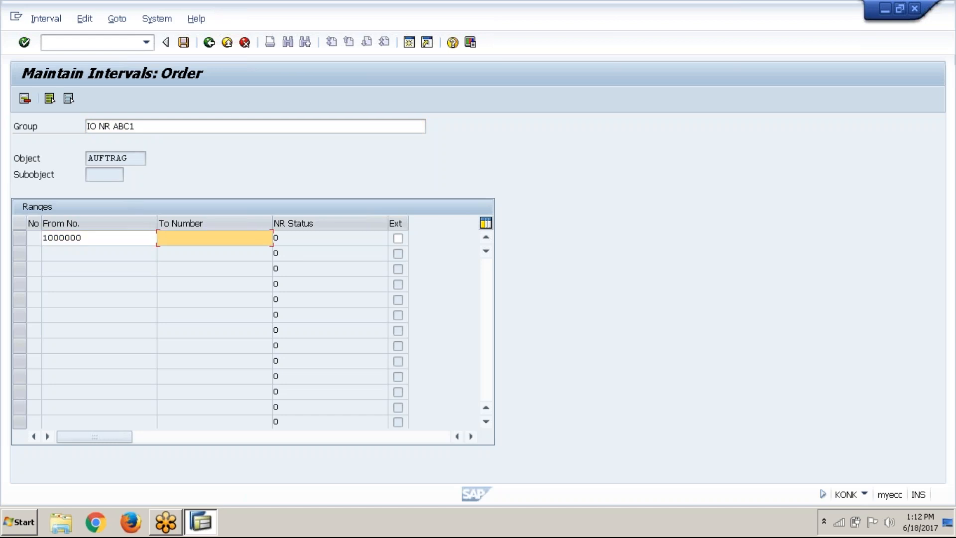
drag(82, 243, 28, 246)
key(ctrl+c)
click(47, 245)
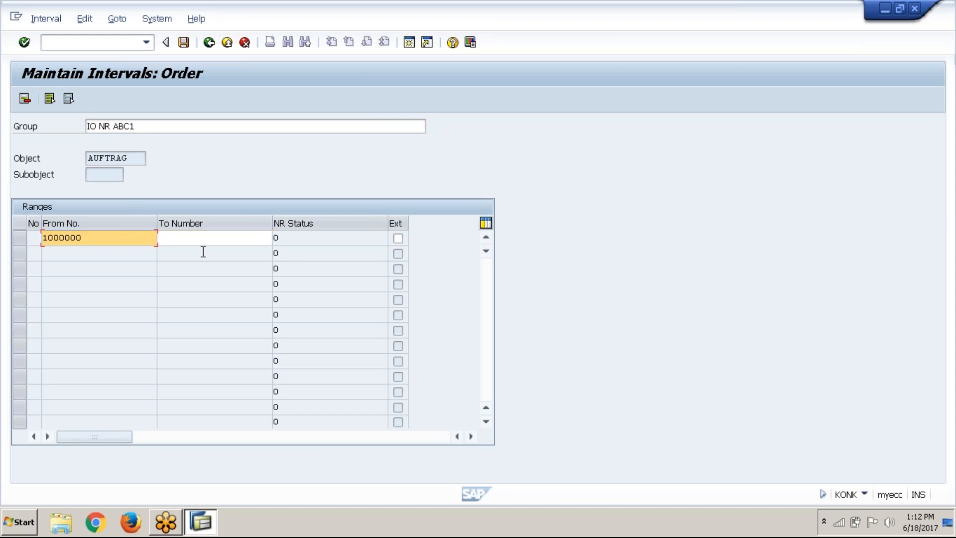
double_click(211, 245)
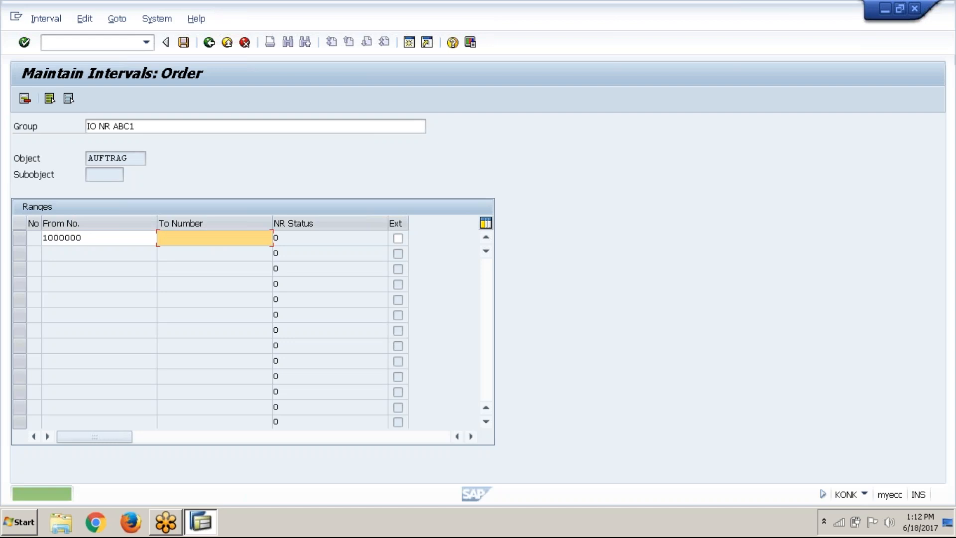
key(ctrl+v)
key(BackSpace)
key(BackSpace)
text(99)
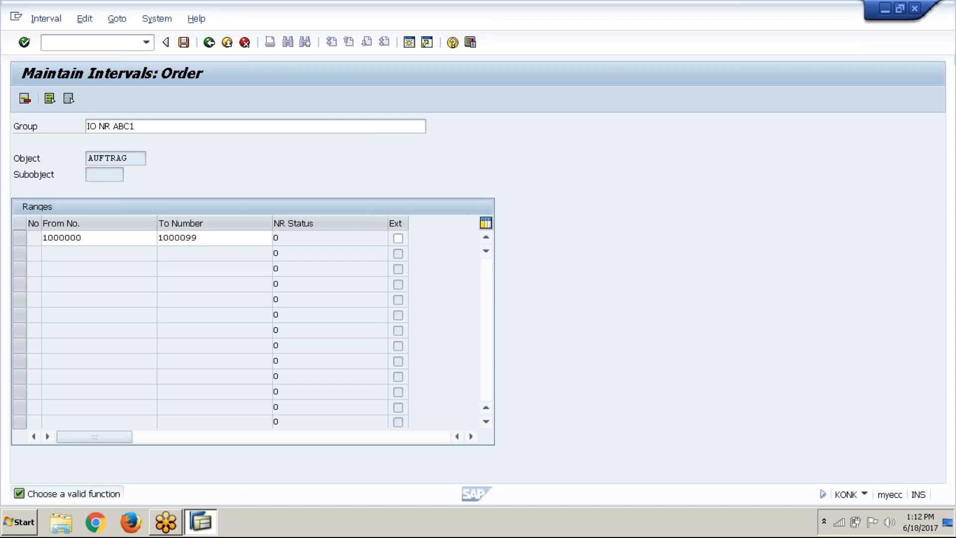
key(Return)
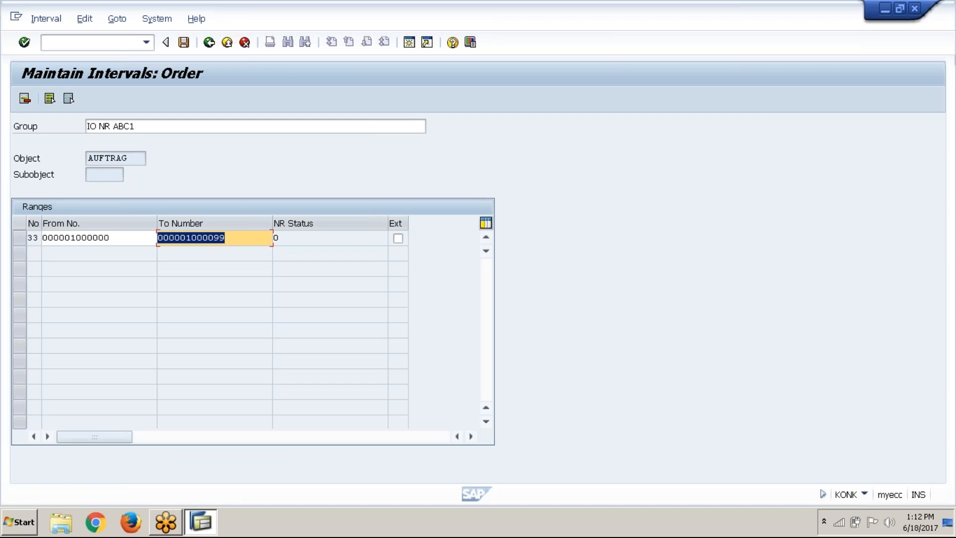
click(185, 43)
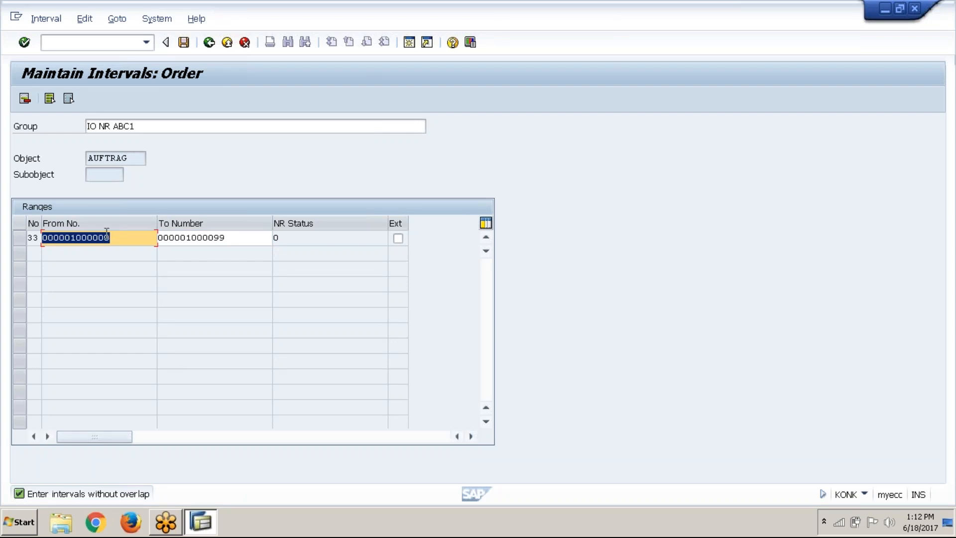
Try to save the IO NR ABC1 interval as 2000000 to 2000099 instead
click(125, 239)
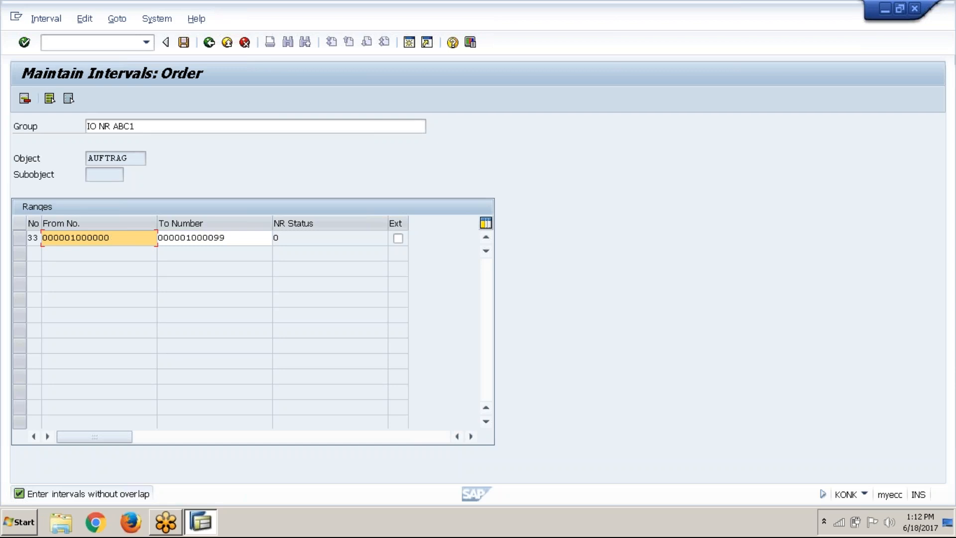
key(BackSpace)
key(BackSpace)
key(BackSpace)
key(BackSpace)
key(BackSpace)
key(BackSpace)
key(BackSpace)
key(BackSpace)
key(BackSpace)
key(BackSpace)
key(BackSpace)
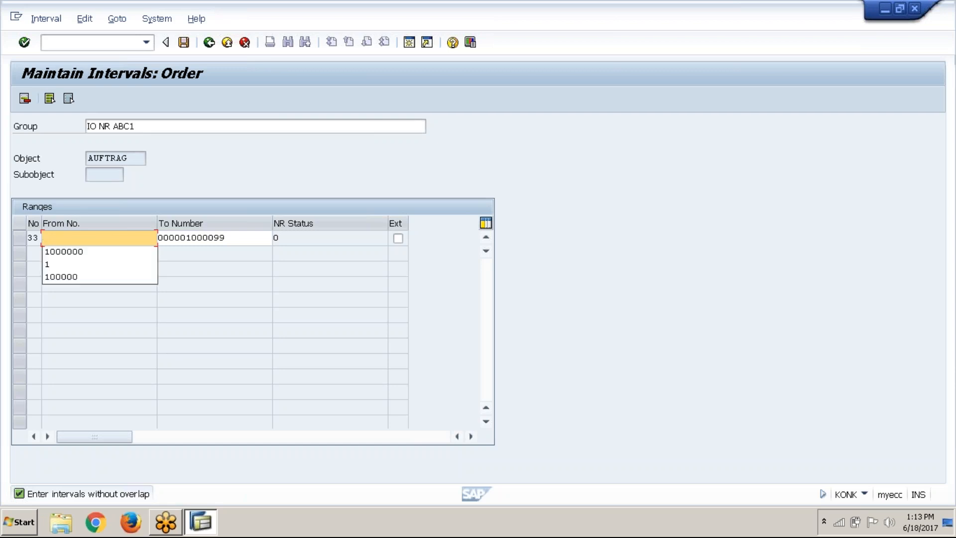
click(131, 254)
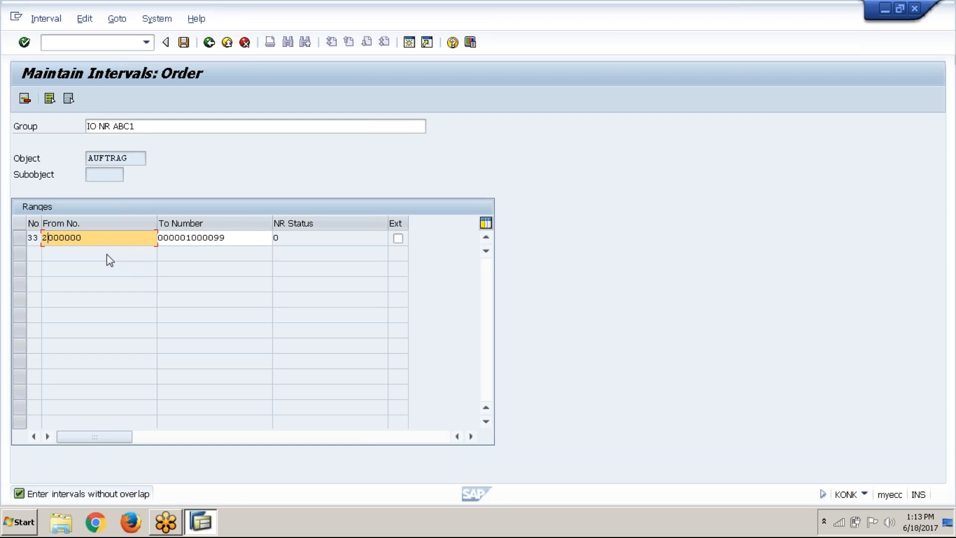
click(102, 238)
key(Left)
key(Left)
key(Left)
click(245, 237)
key(BackSpace)
key(BackSpace)
key(BackSpace)
key(BackSpace)
key(BackSpace)
key(BackSpace)
key(BackSpace)
key(BackSpace)
key(BackSpace)
key(BackSpace)
key(BackSpace)
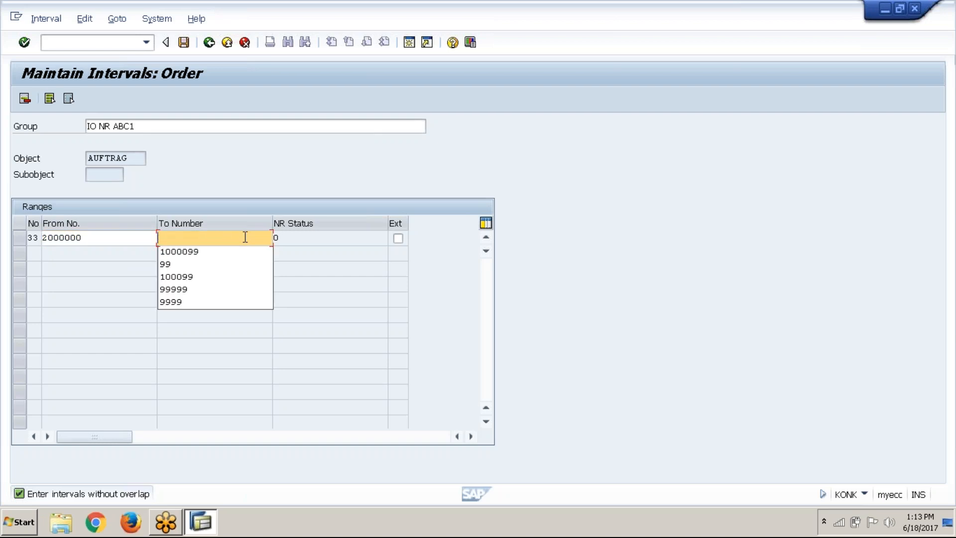
click(238, 254)
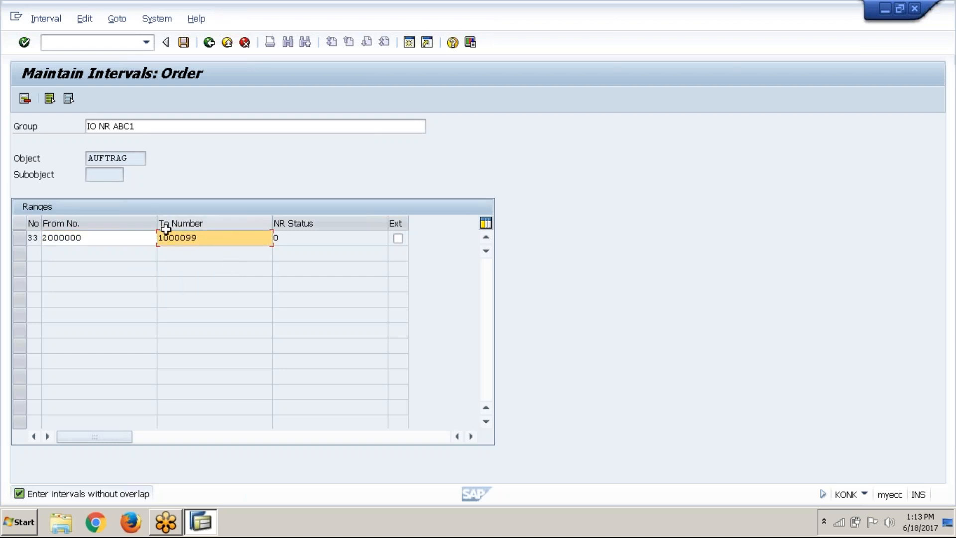
key(BackSpace)
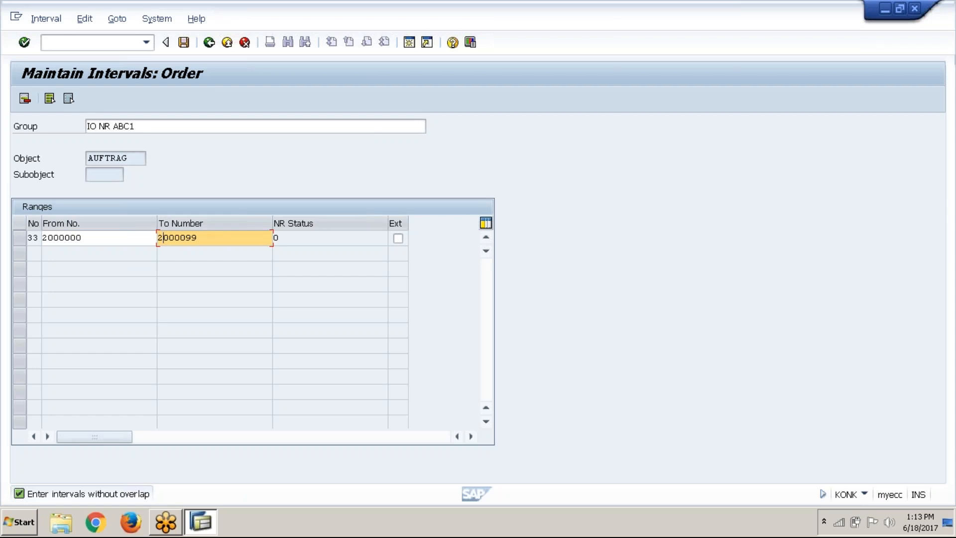
click(61, 22)
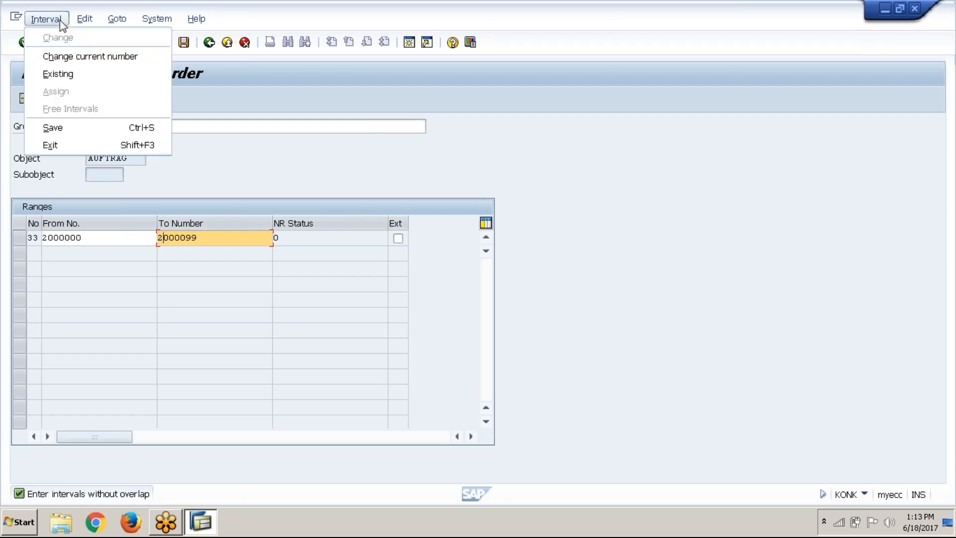
click(79, 130)
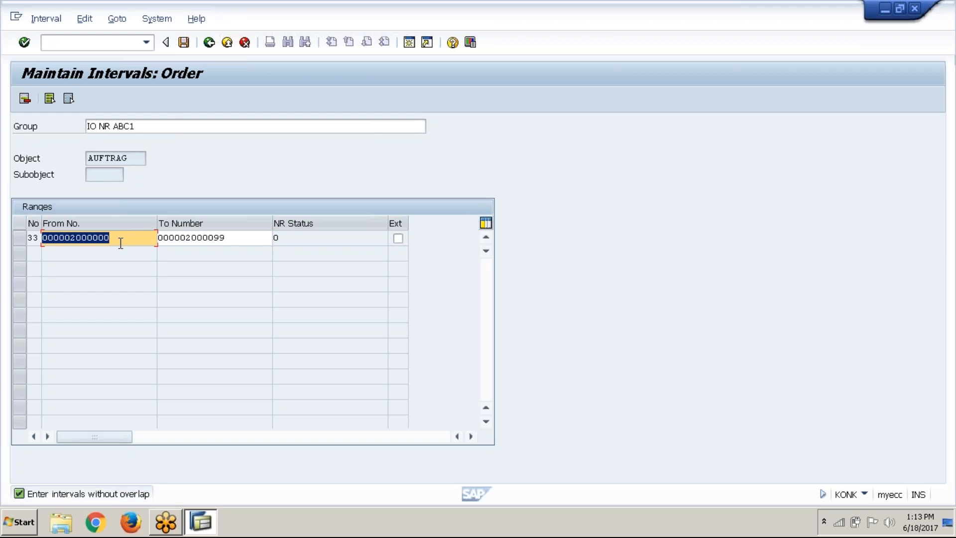
Set the IO NR ABC1 interval to 5000000 to 5000099, save it, and return to the group overview
text(2000000)
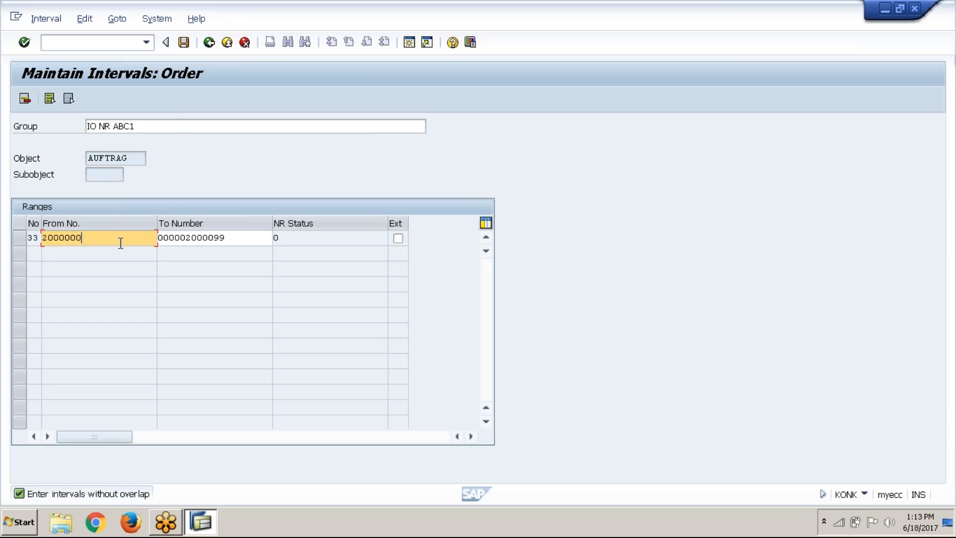
key(Left)
key(Left)
key(Left)
key(Left)
key(Left)
key(Left)
click(193, 237)
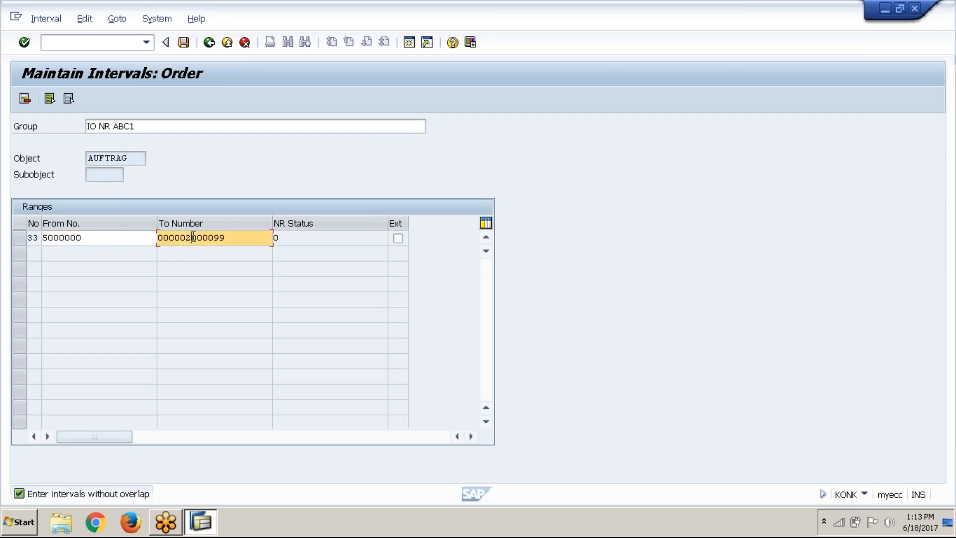
key(Delete)
key(Delete)
key(Delete)
key(Delete)
key(Delete)
key(BackSpace)
key(BackSpace)
key(BackSpace)
key(BackSpace)
key(BackSpace)
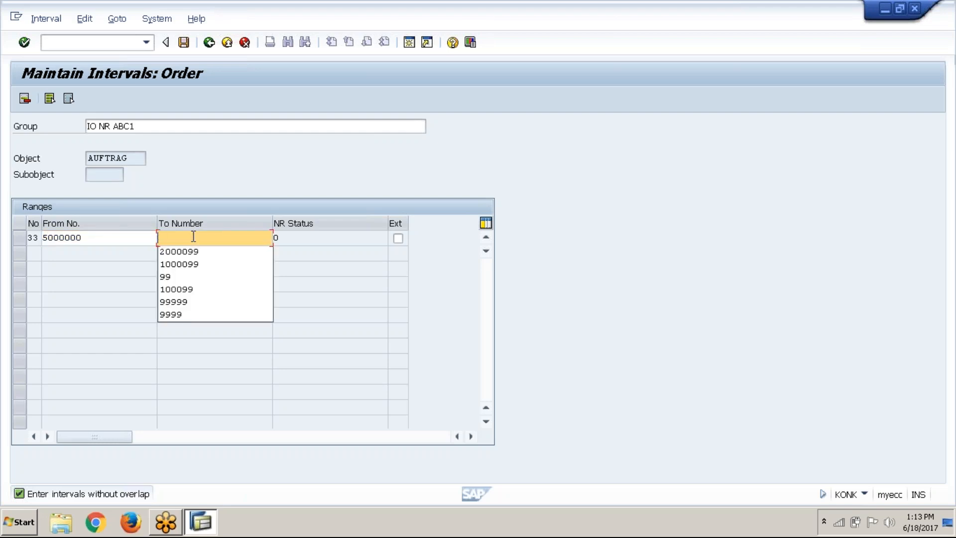
click(194, 253)
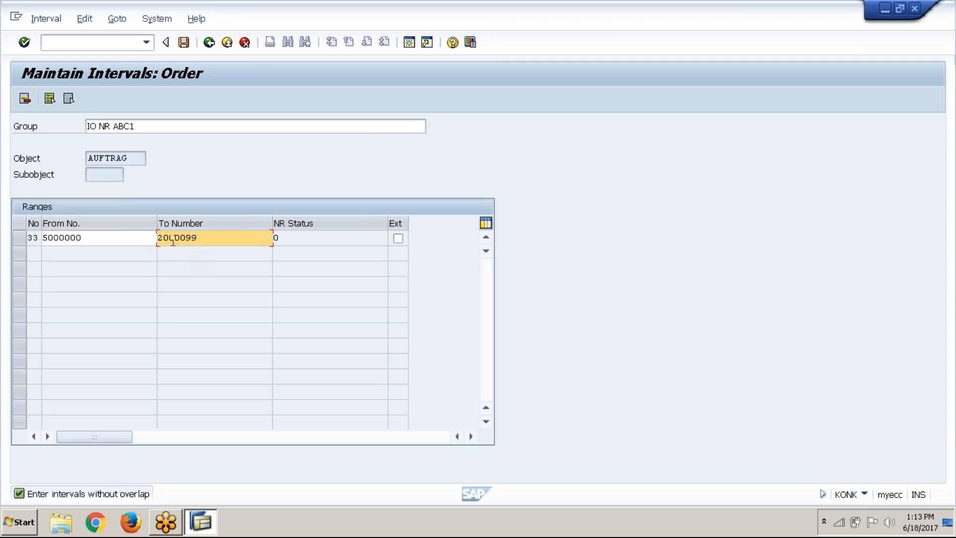
key(Delete)
click(52, 19)
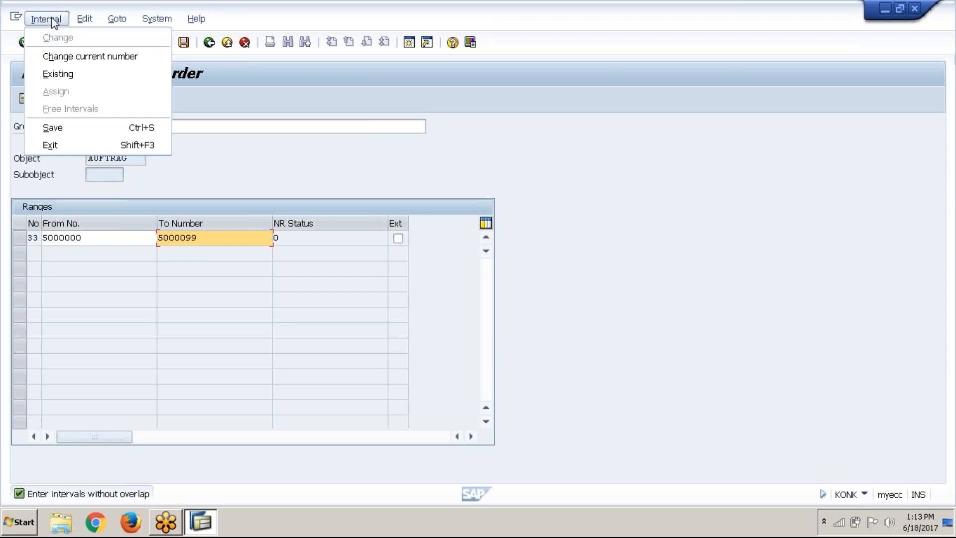
click(73, 132)
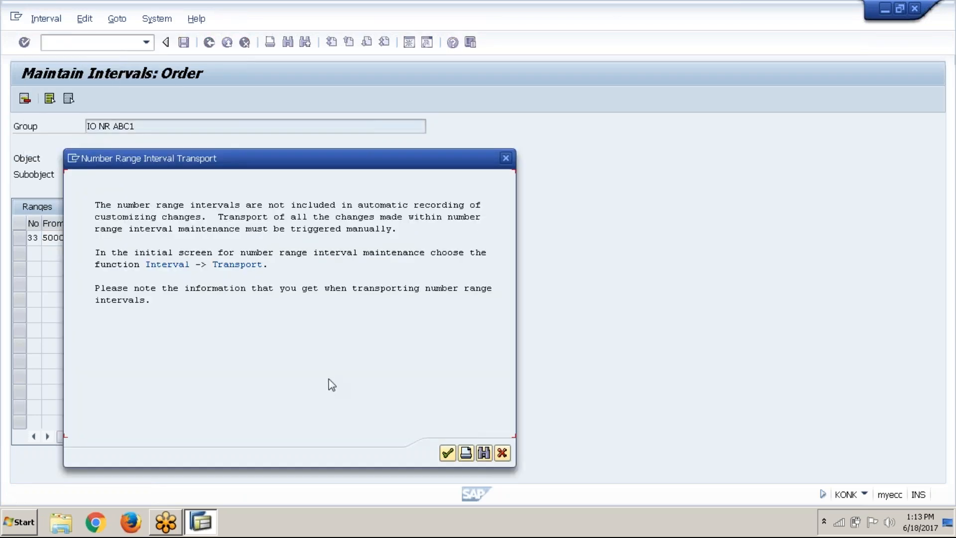
click(448, 454)
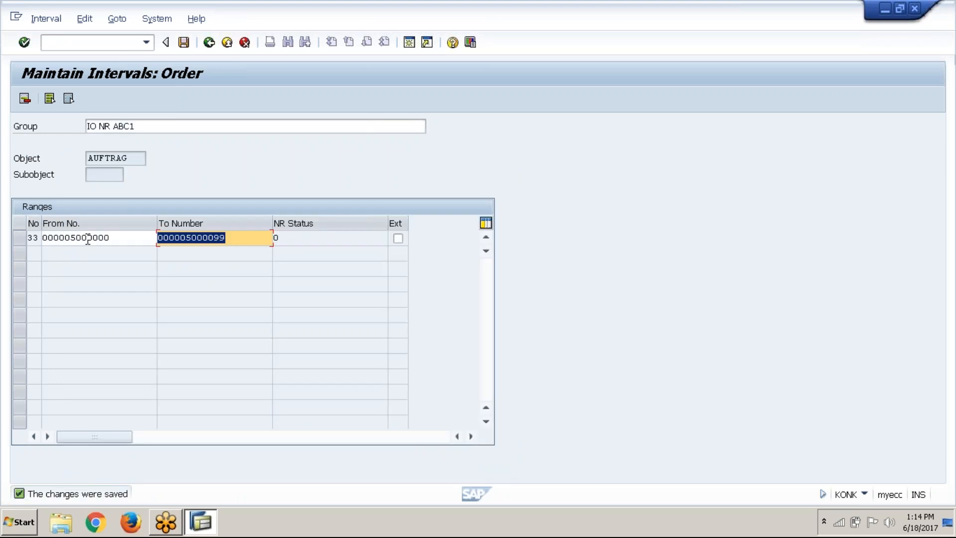
click(225, 234)
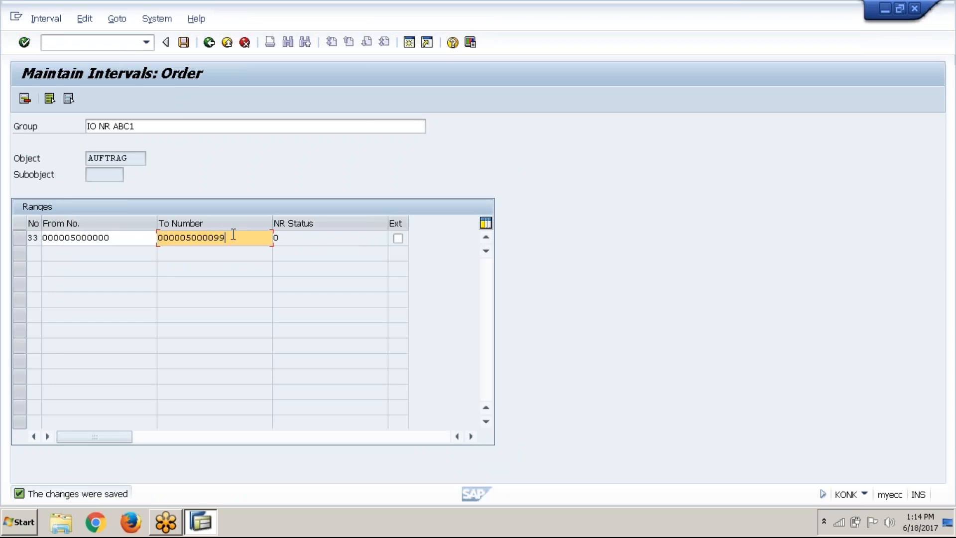
click(212, 49)
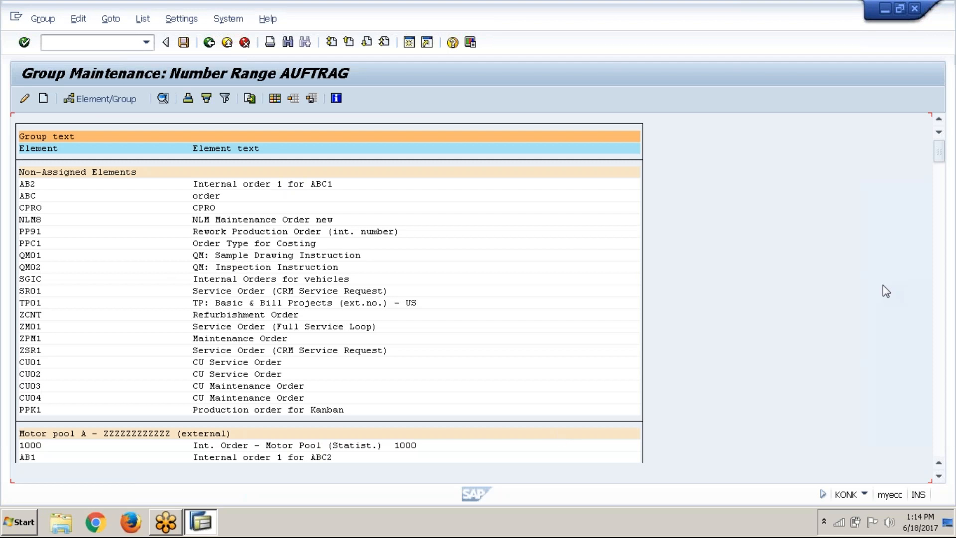
Try to open the "ABC1 : Internal order number ranges" group at the end of the AUFTRAG list
drag(940, 152, 948, 453)
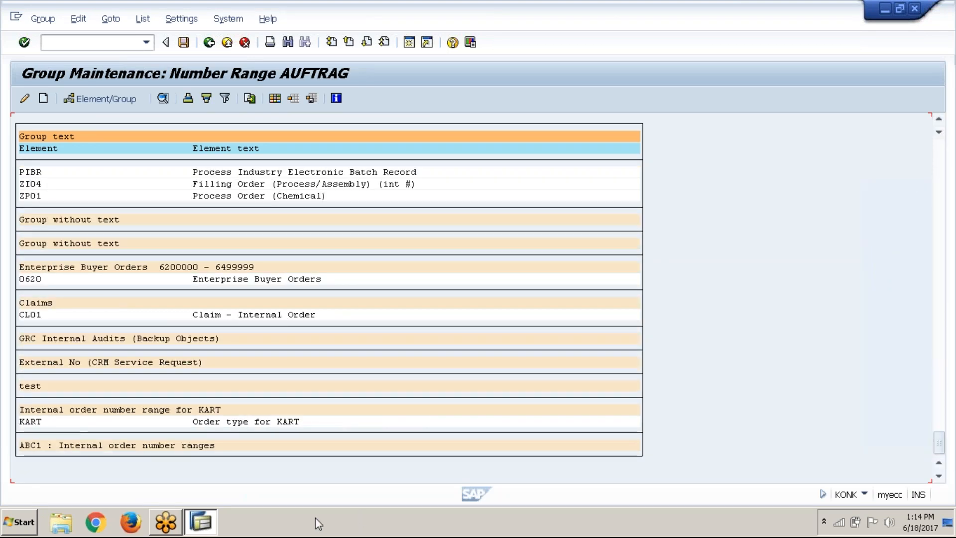
double_click(174, 451)
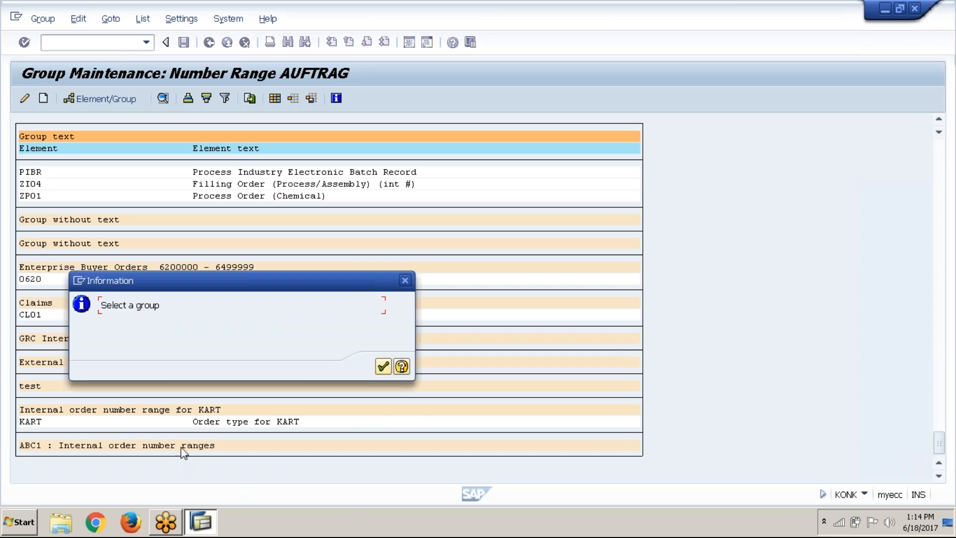
click(383, 366)
Look through the AUFTRAG number range groups from the end of the list back to the Non-Assigned Elements
scroll(195, 426, up, 4)
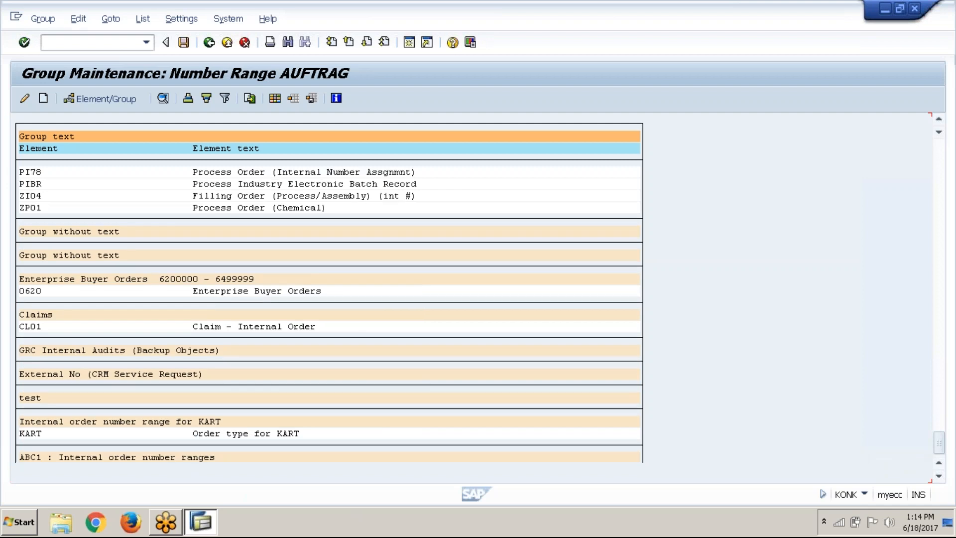
scroll(329, 314, down, 1)
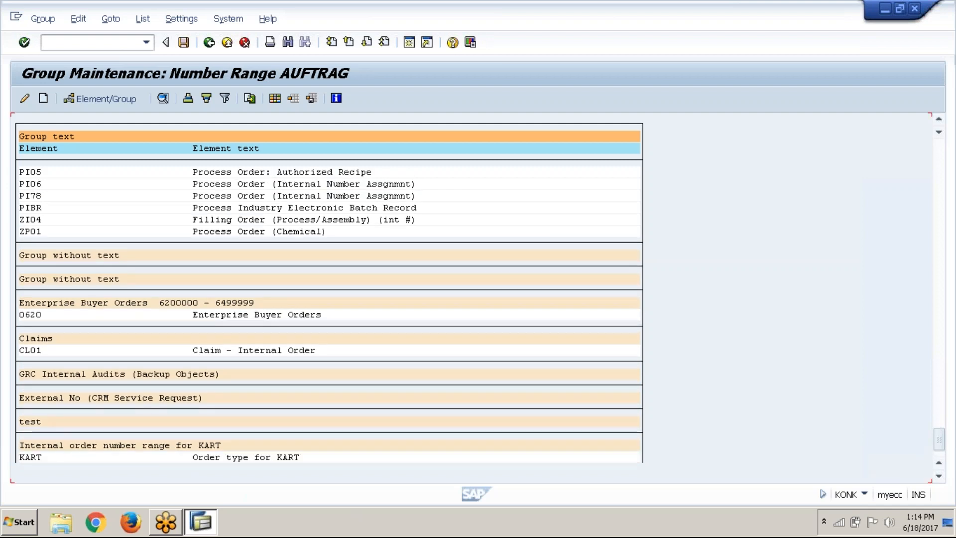
scroll(329, 294, up, 3)
scroll(329, 294, down, 3)
scroll(329, 294, down, 1)
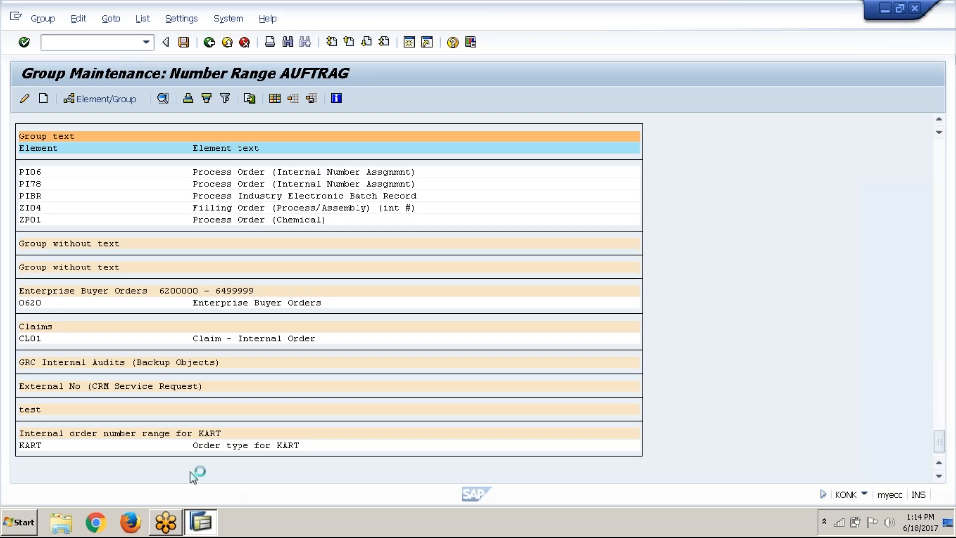
scroll(260, 455, down, 1)
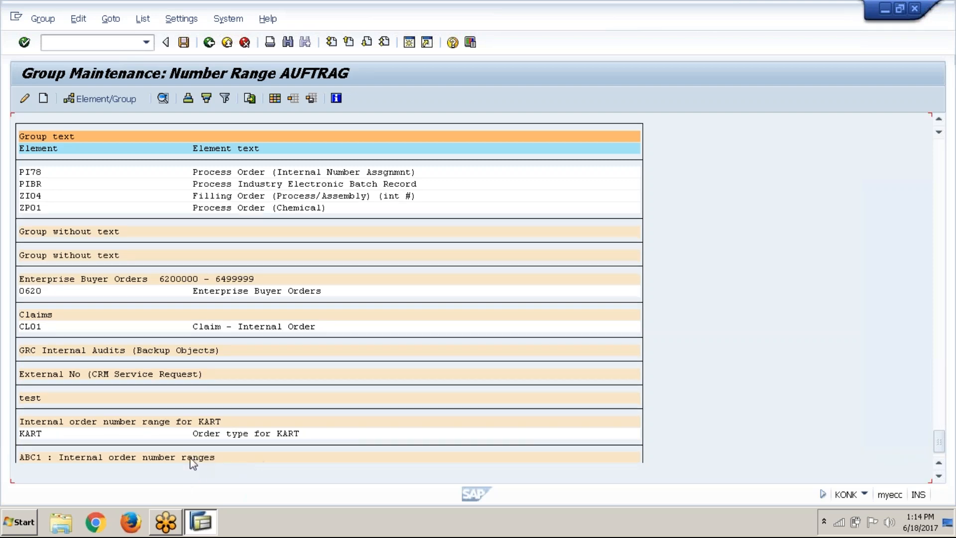
scroll(193, 463, up, 8)
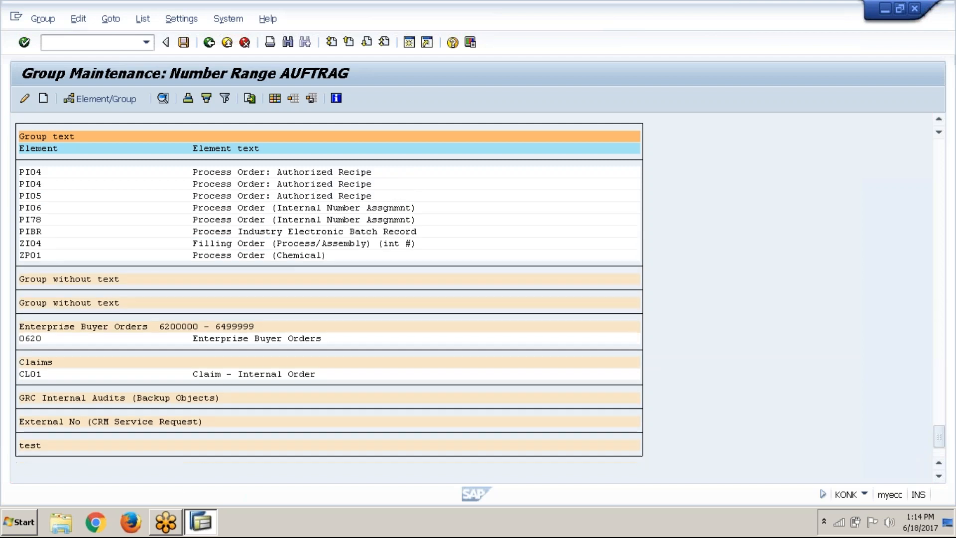
scroll(328, 309, up, 3)
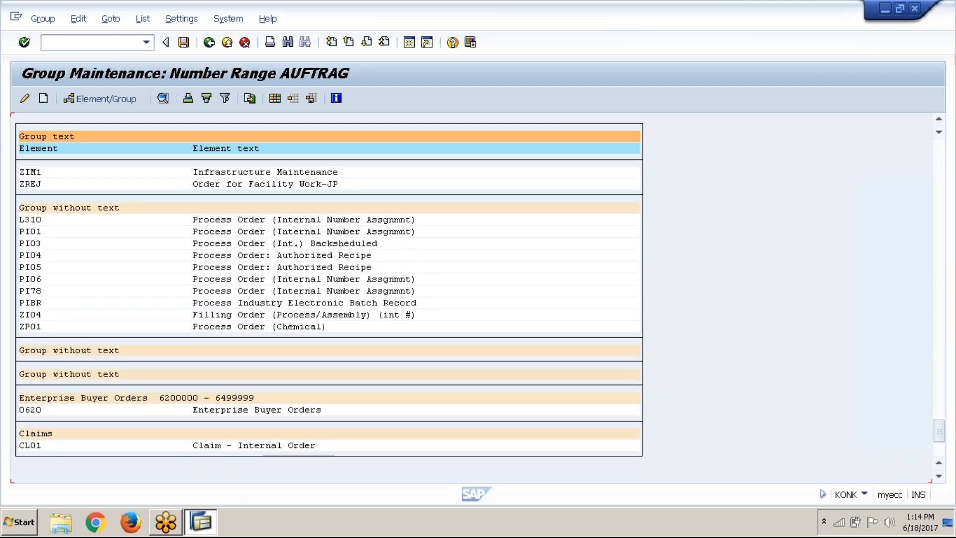
scroll(329, 292, up, 6)
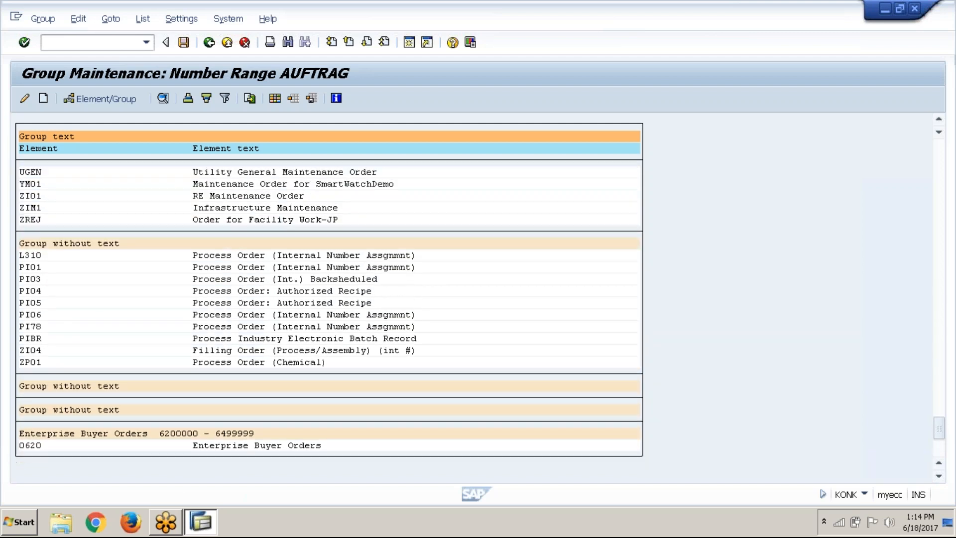
scroll(328, 313, up, 8)
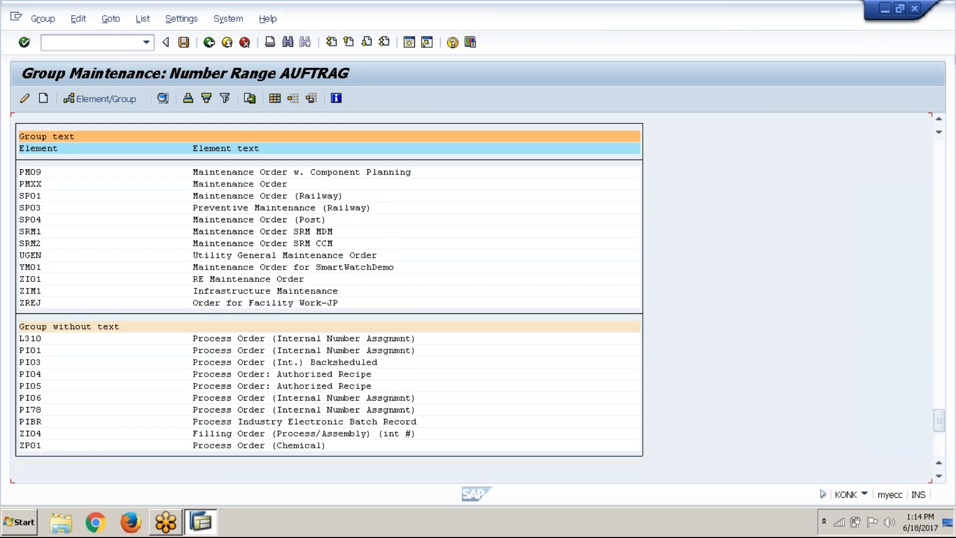
scroll(329, 299, up, 3)
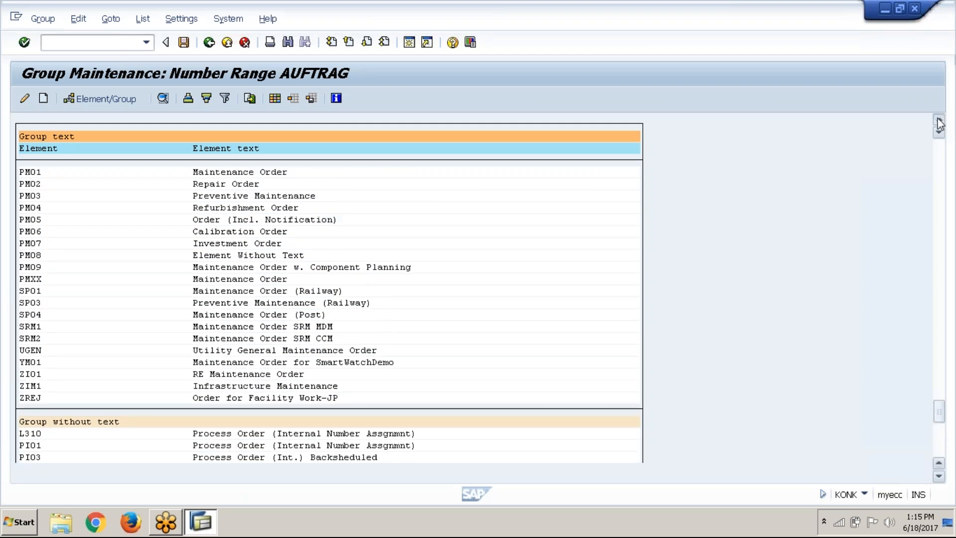
click(938, 119)
drag(939, 123, 940, 123)
click(937, 166)
click(937, 166)
click(937, 166)
click(937, 166)
click(937, 165)
click(937, 166)
click(936, 166)
click(940, 119)
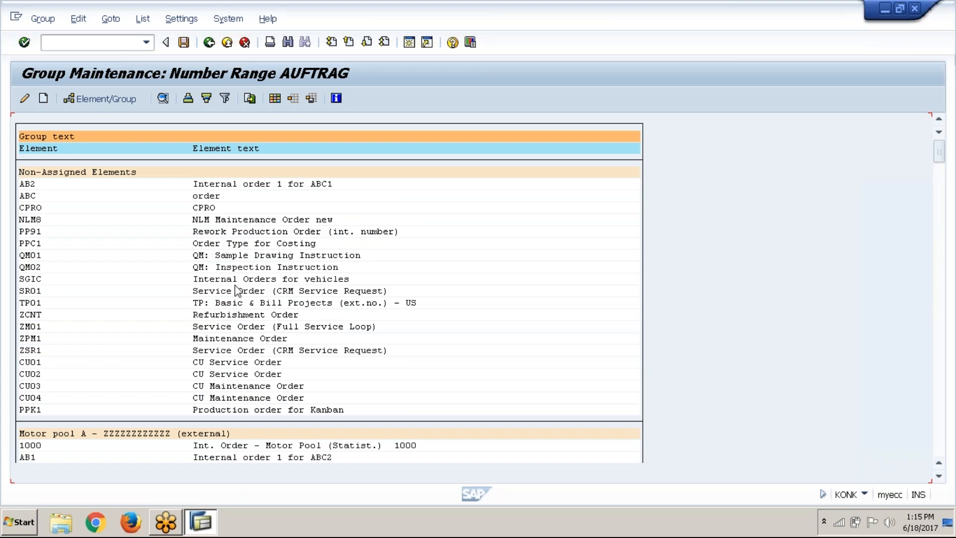
scroll(148, 158, down, 3)
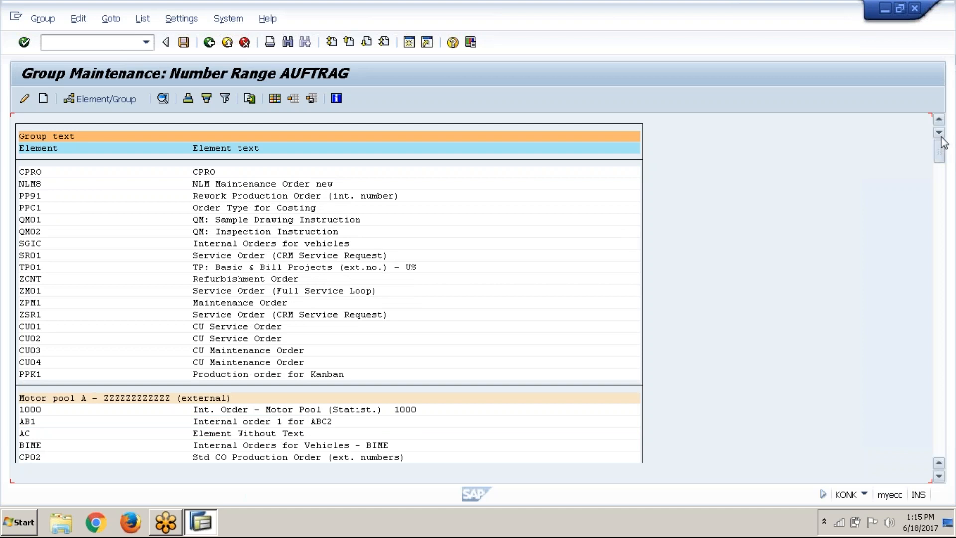
scroll(939, 134, up, 1)
Assign the non-assigned order type AB2 to group 33, "ABC1 : Internal order number ranges"
click(32, 185)
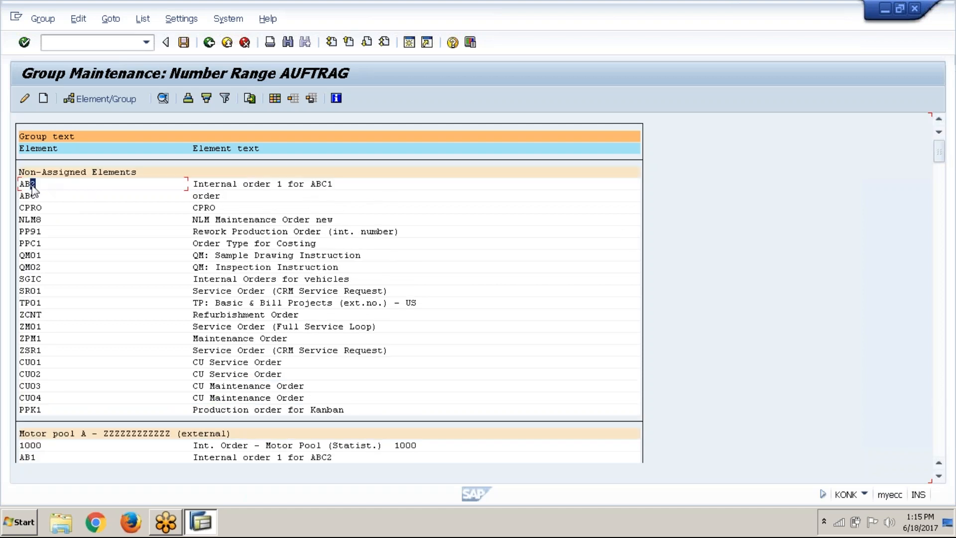
click(224, 184)
click(102, 99)
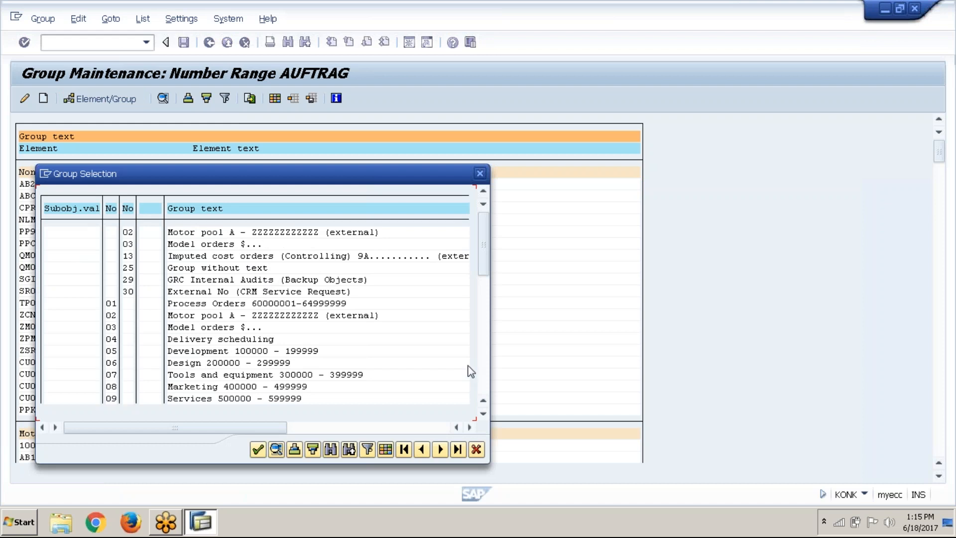
click(486, 372)
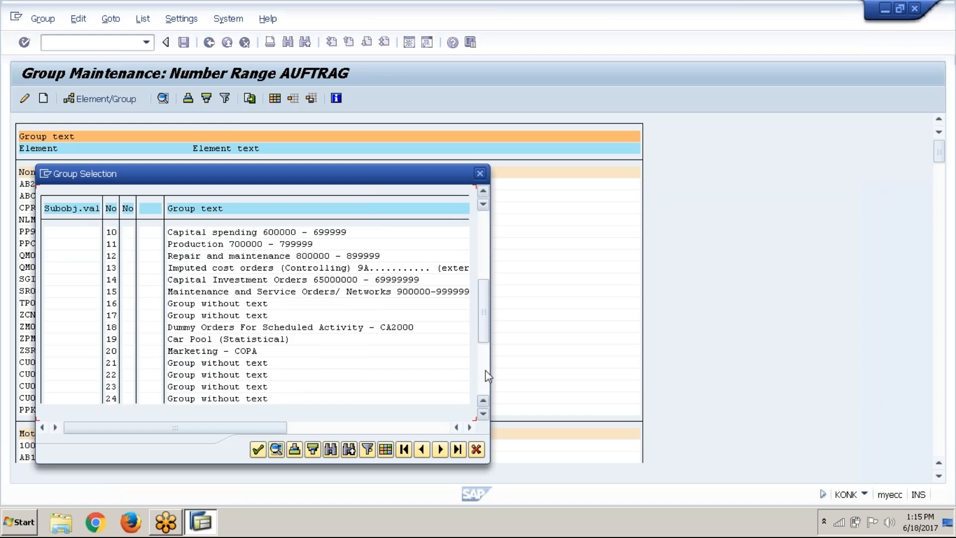
click(486, 374)
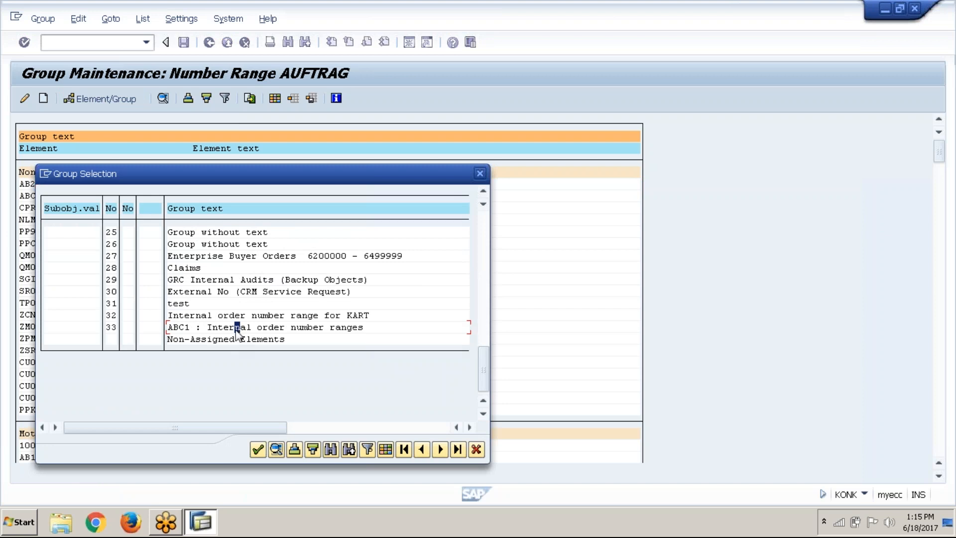
click(114, 329)
click(259, 450)
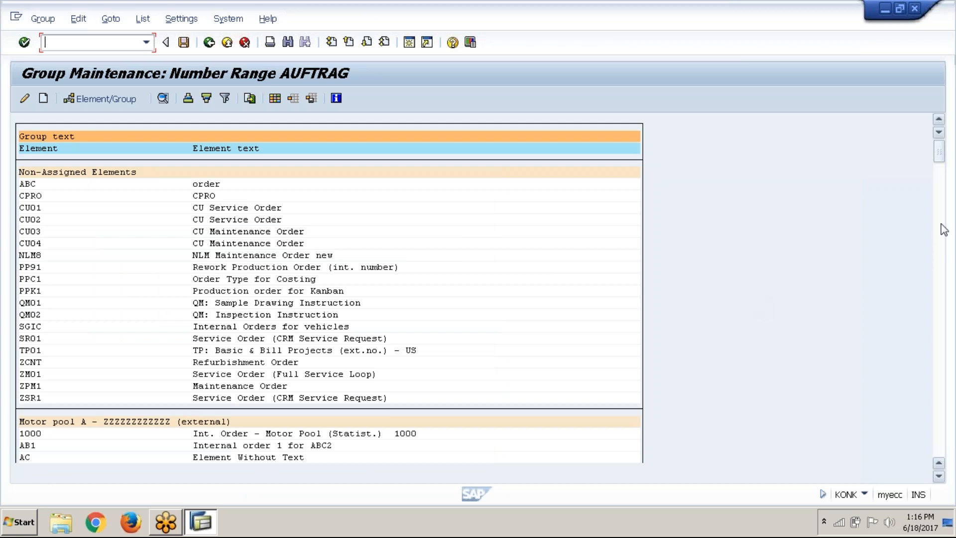
Check the ABC1 group at the end of the list, save the AB2 assignment, and return to the IMG structure
drag(940, 166, 941, 449)
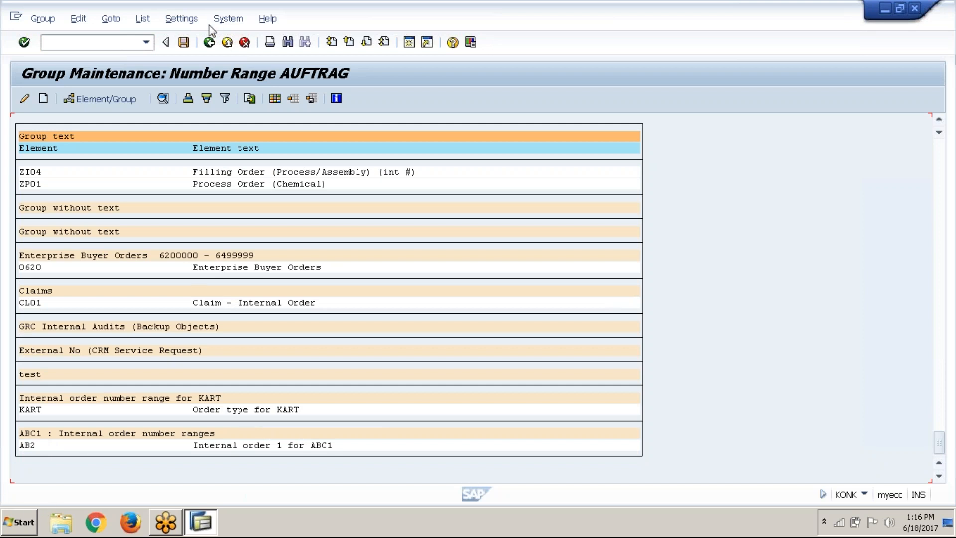
click(185, 44)
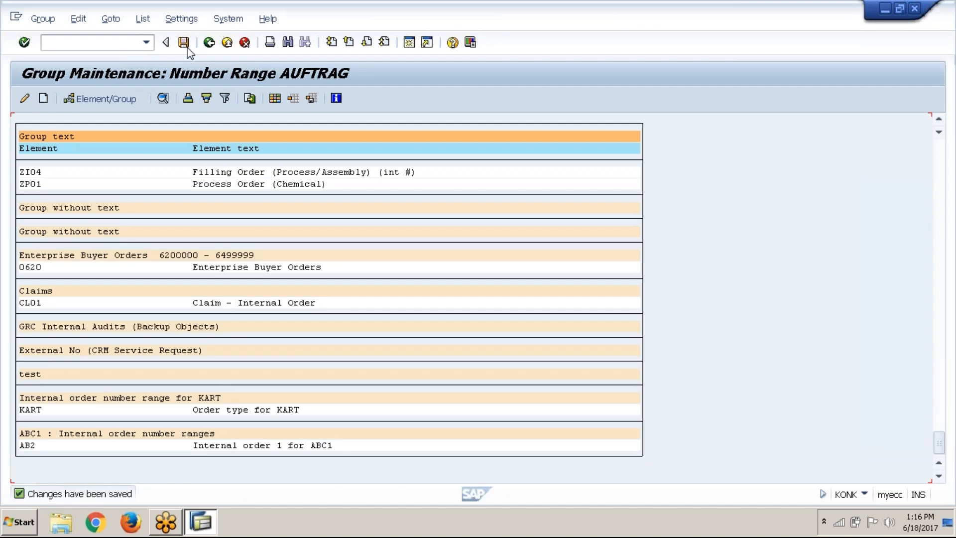
click(215, 48)
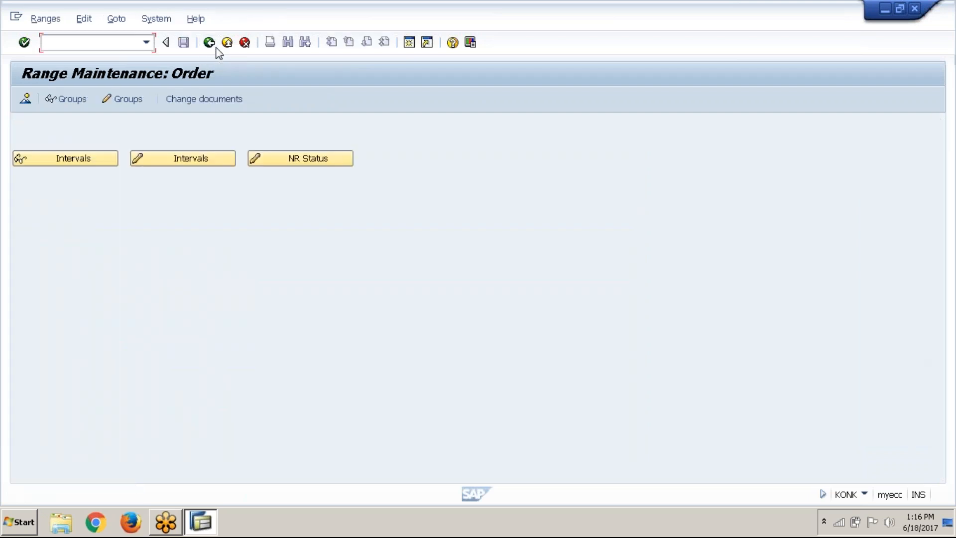
click(216, 48)
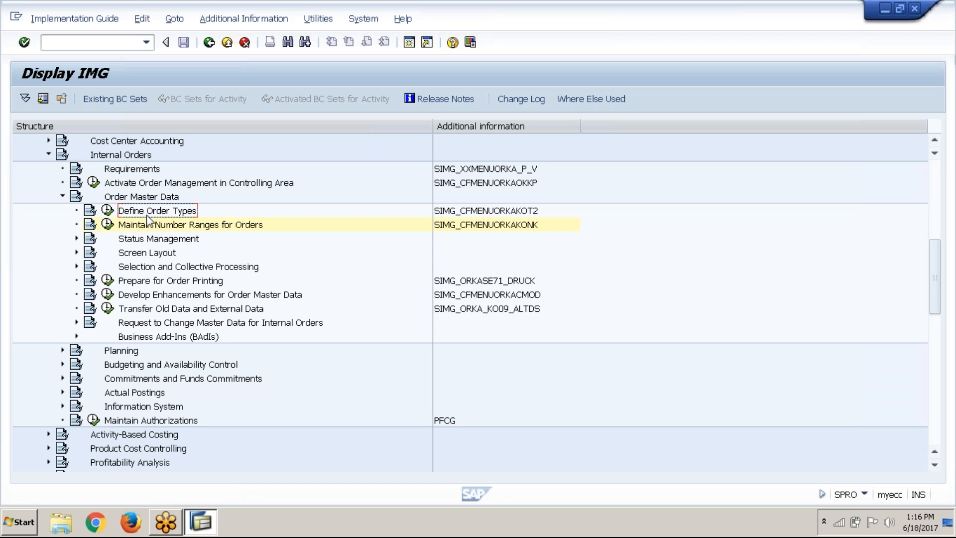
Open the details of order type AB2 under Define Order Types, check its number range interval, and return to the IMG structure
click(106, 211)
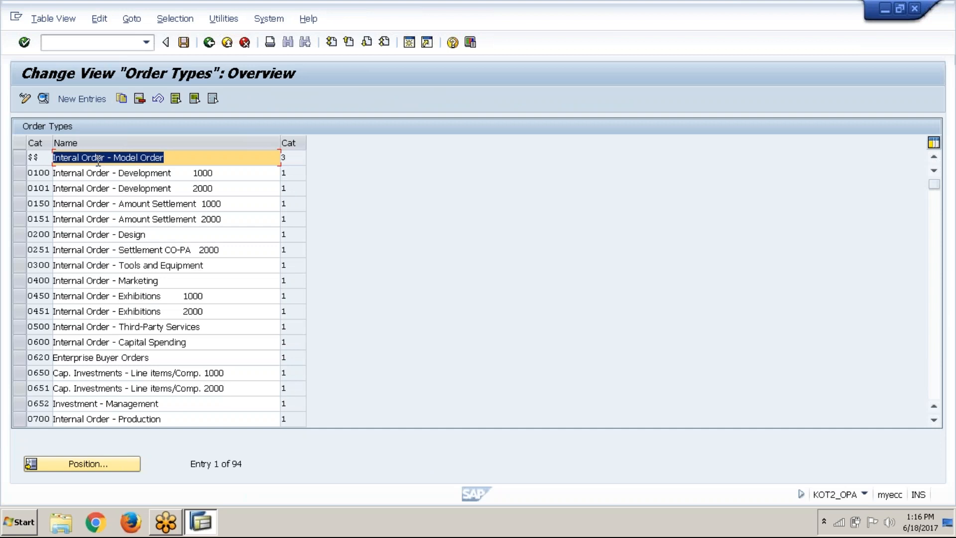
click(109, 461)
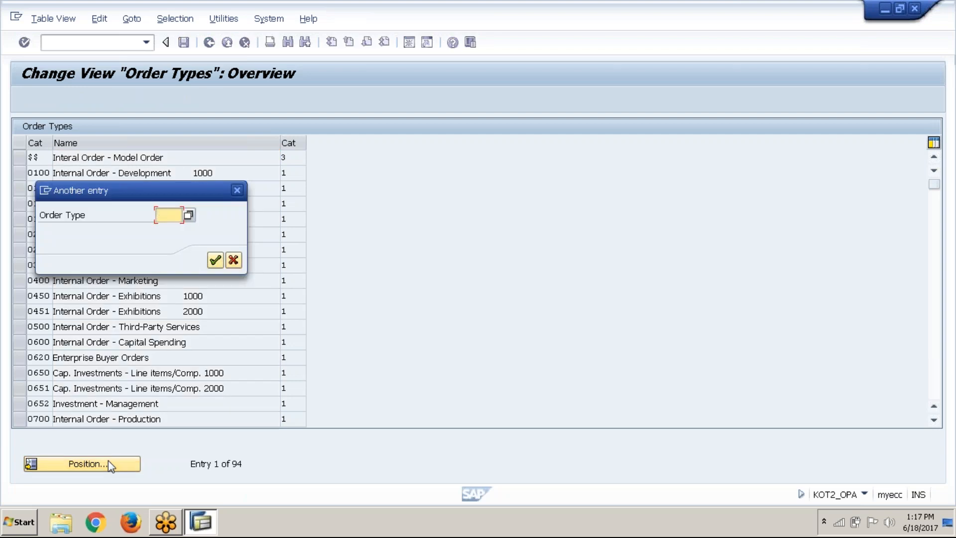
text(ab2)
key(Return)
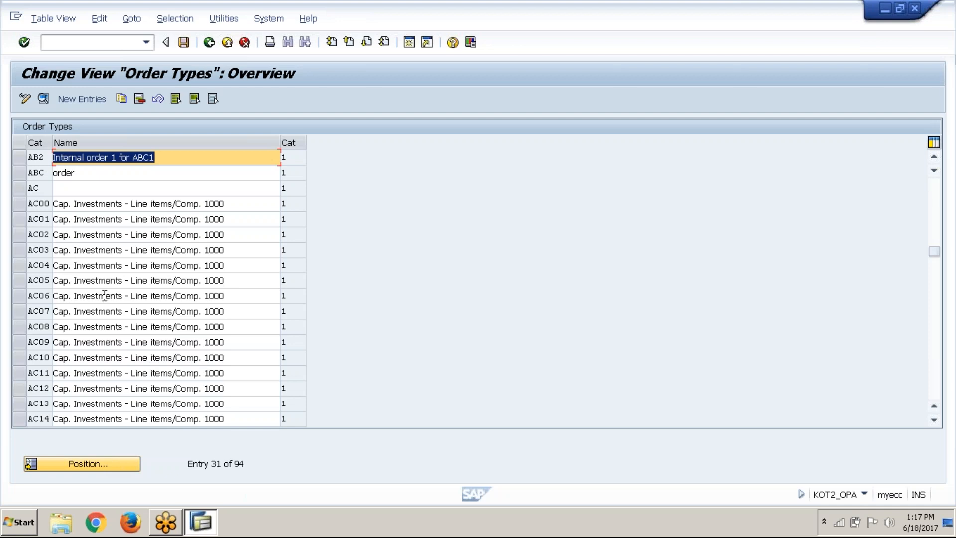
click(26, 156)
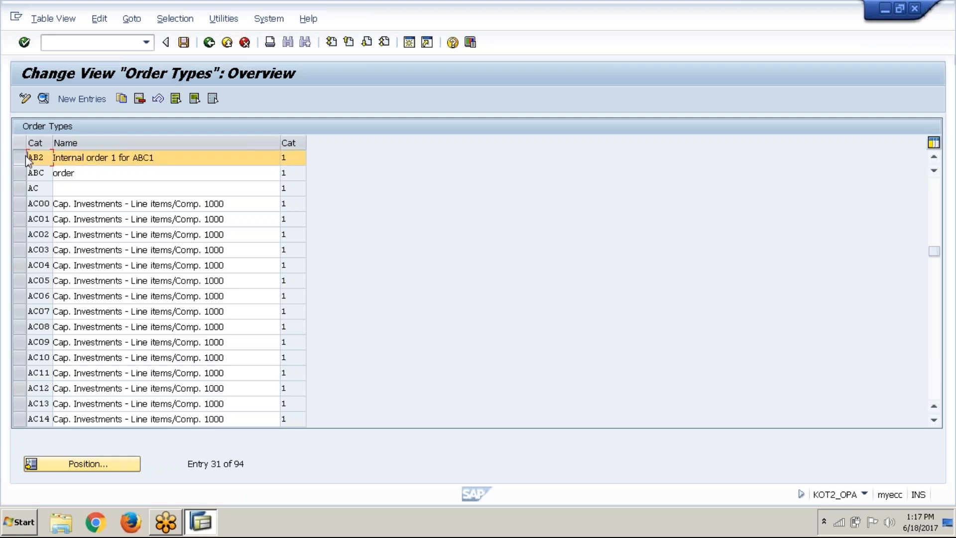
click(48, 101)
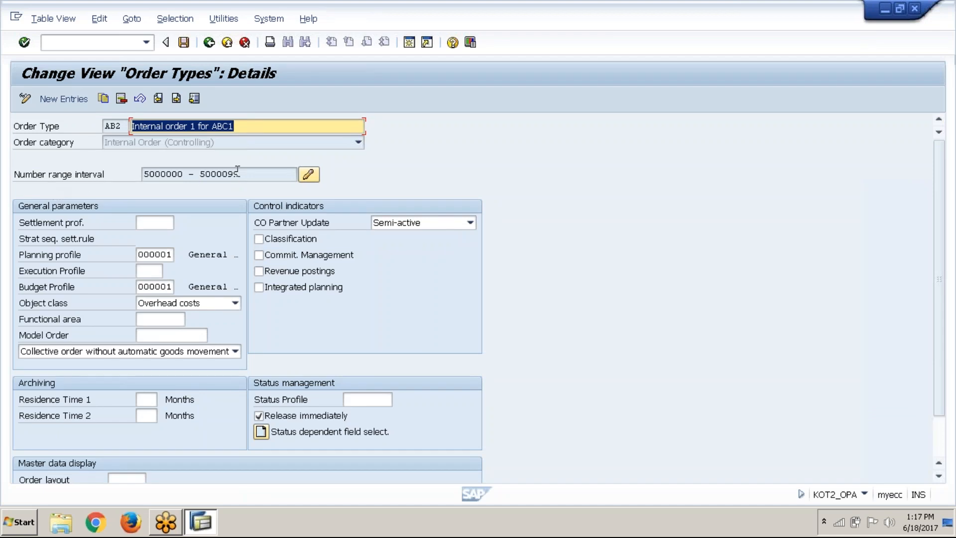
click(237, 171)
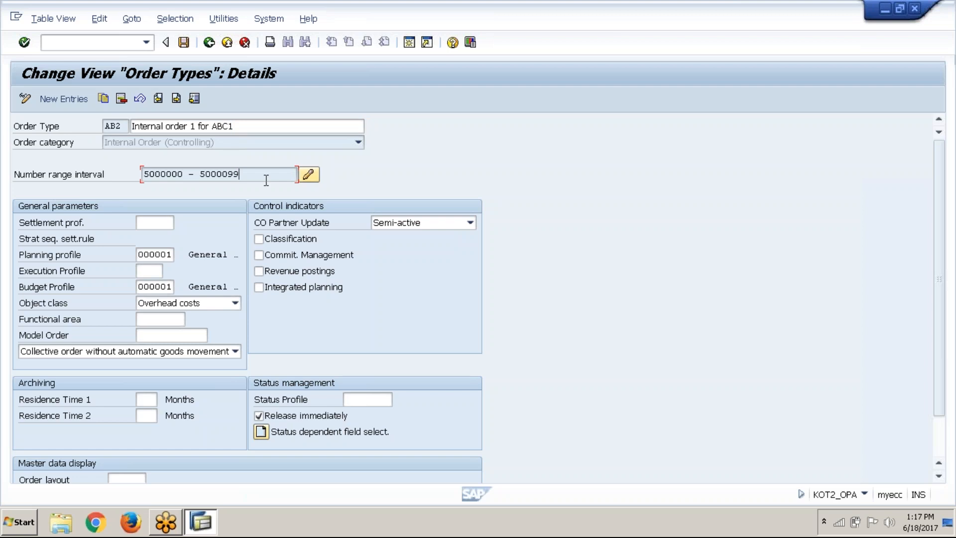
click(209, 43)
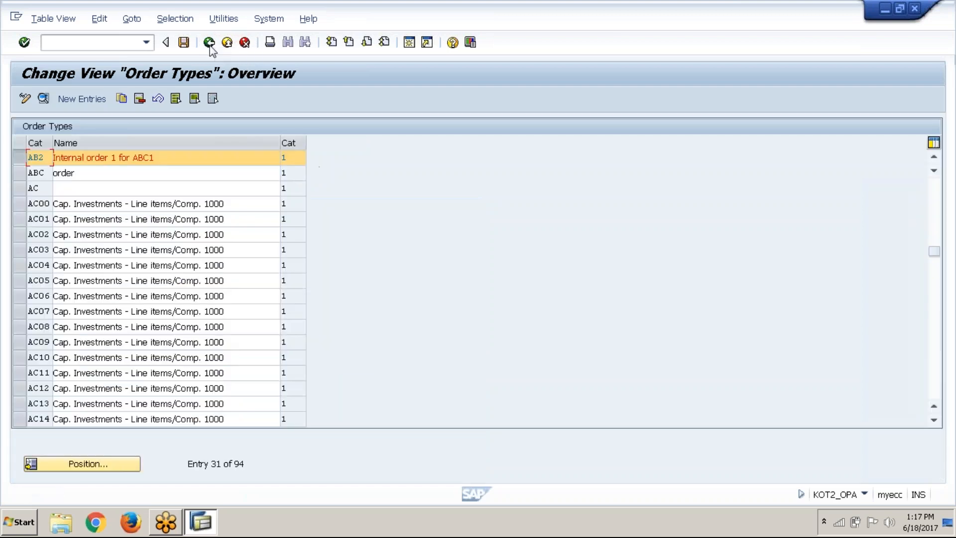
click(210, 42)
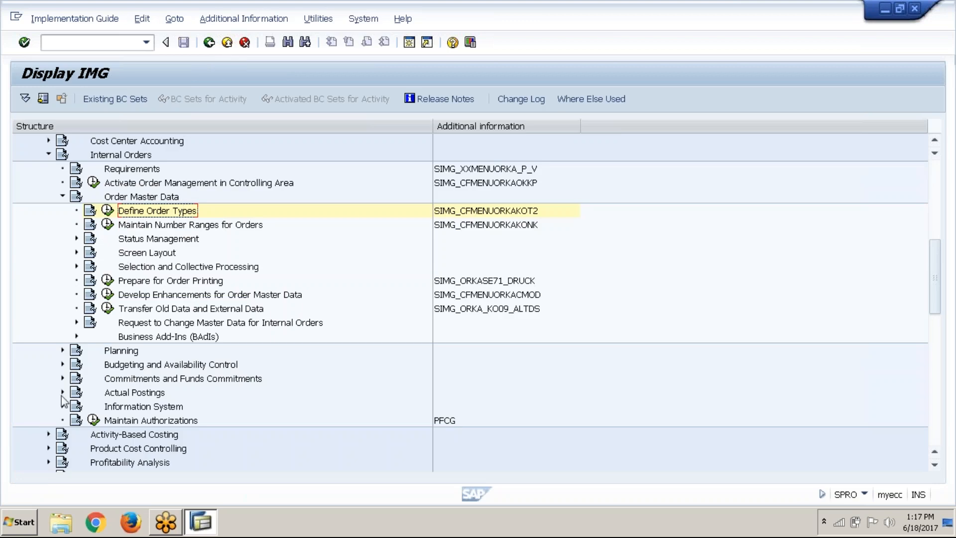
Collapse Order Master Data, expand Settlement under the Internal Orders Actual Postings, and select the Maintain Settlement Cost Elements activity
click(62, 198)
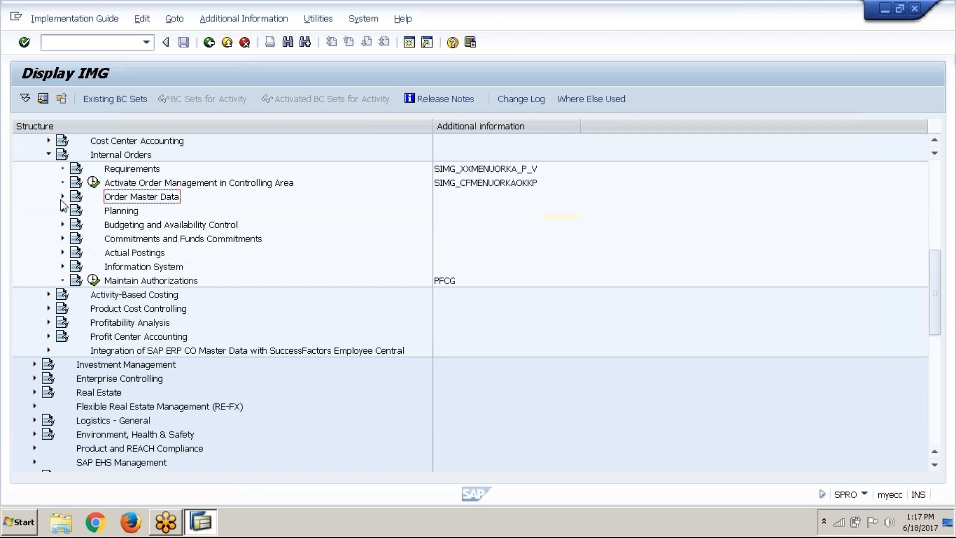
click(62, 253)
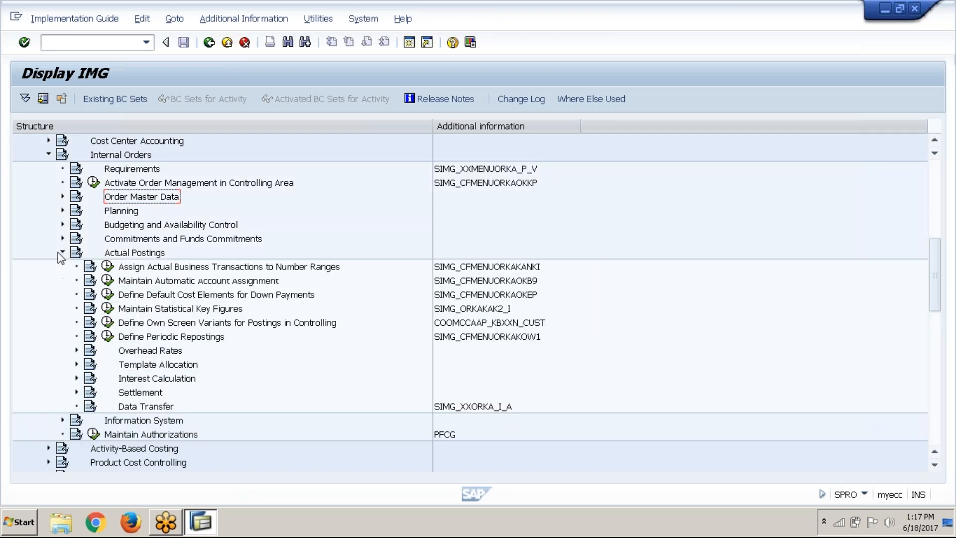
click(77, 392)
scroll(122, 372, down, 9)
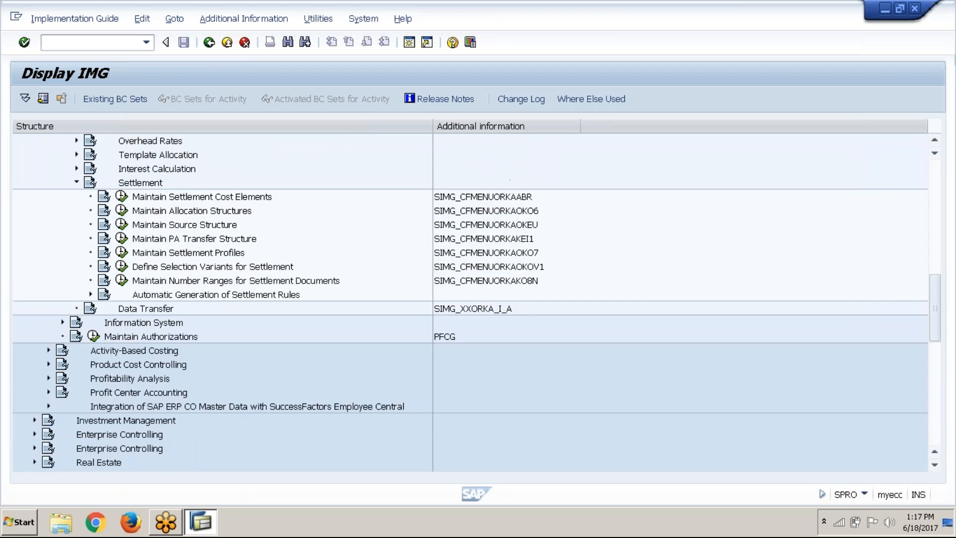
scroll(471, 303, up, 7)
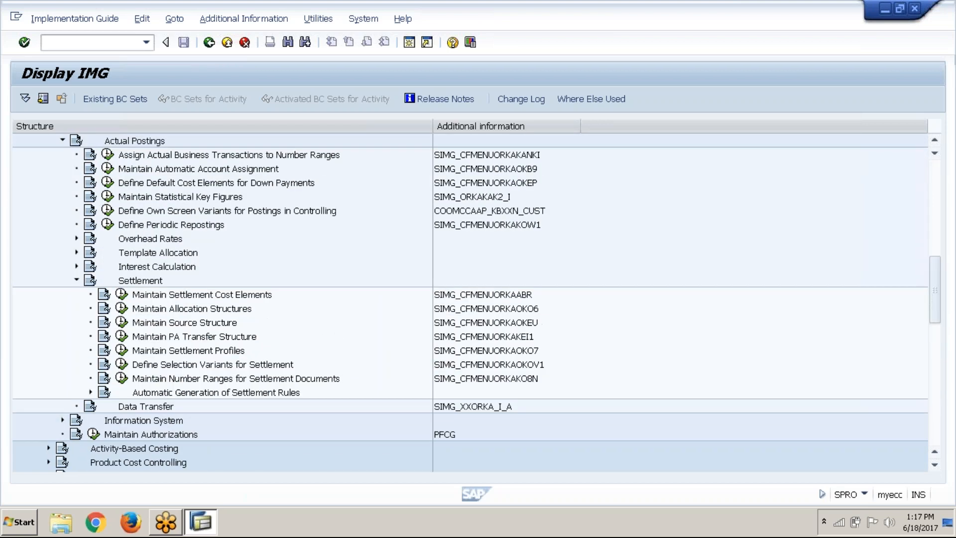
scroll(471, 303, up, 4)
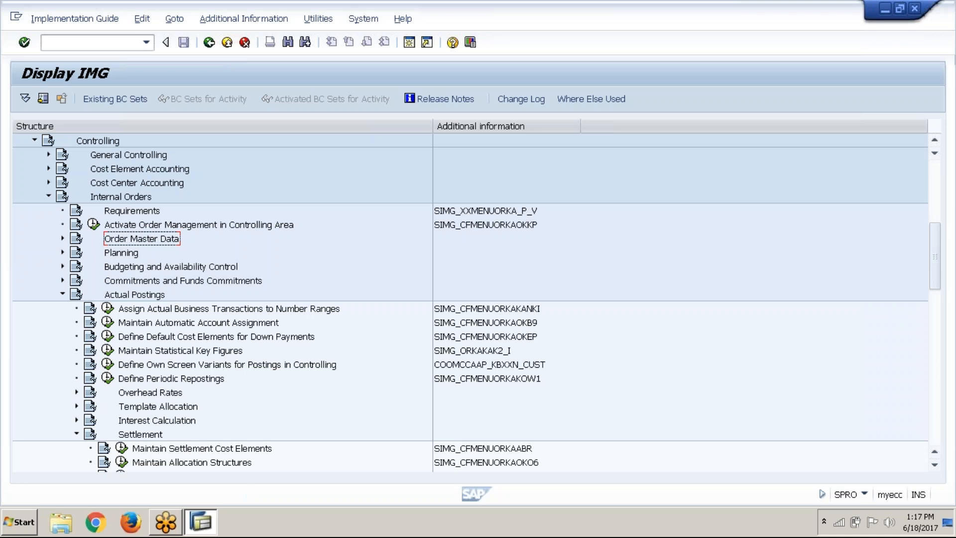
scroll(165, 269, down, 5)
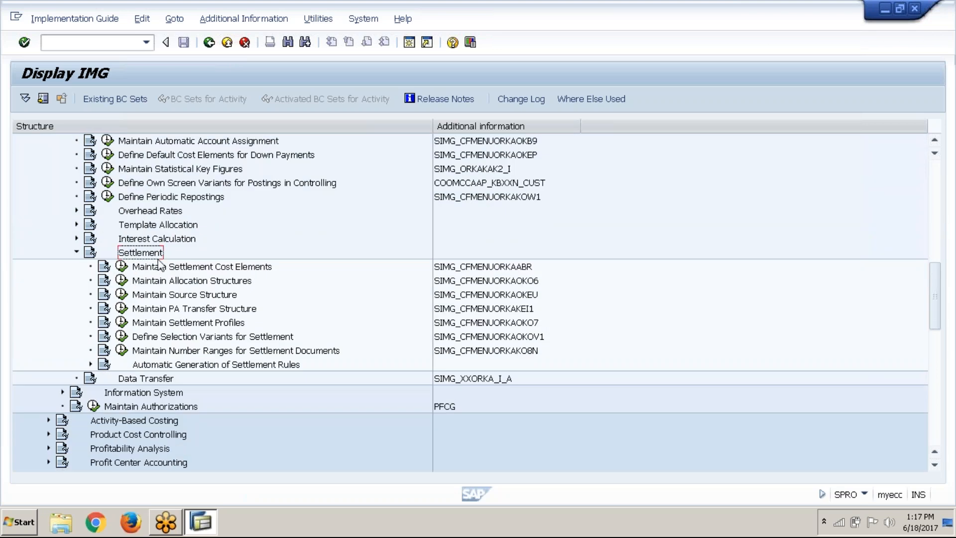
click(166, 269)
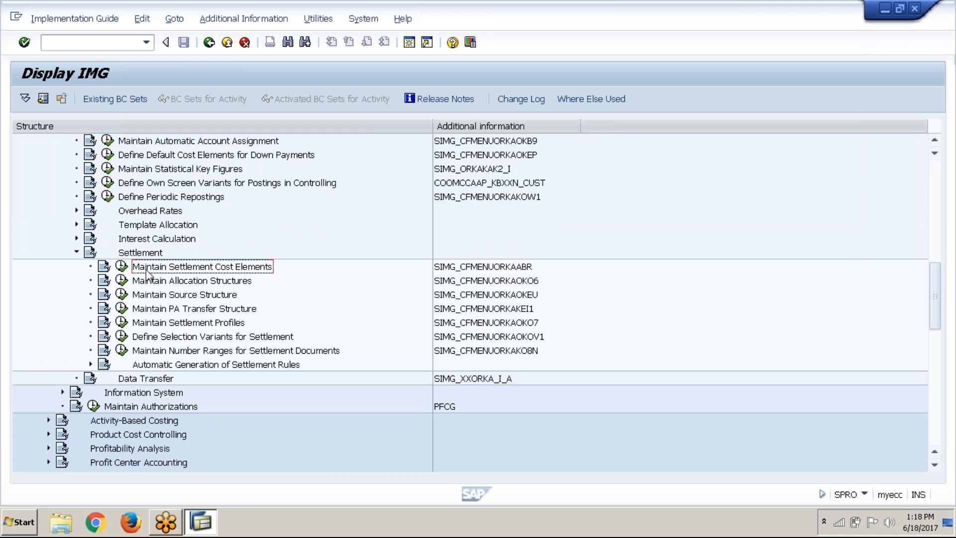
Start Create Secondary Settlement Cost Element from Maintain Settlement Cost Elements and set the controlling area to ABC1
click(129, 271)
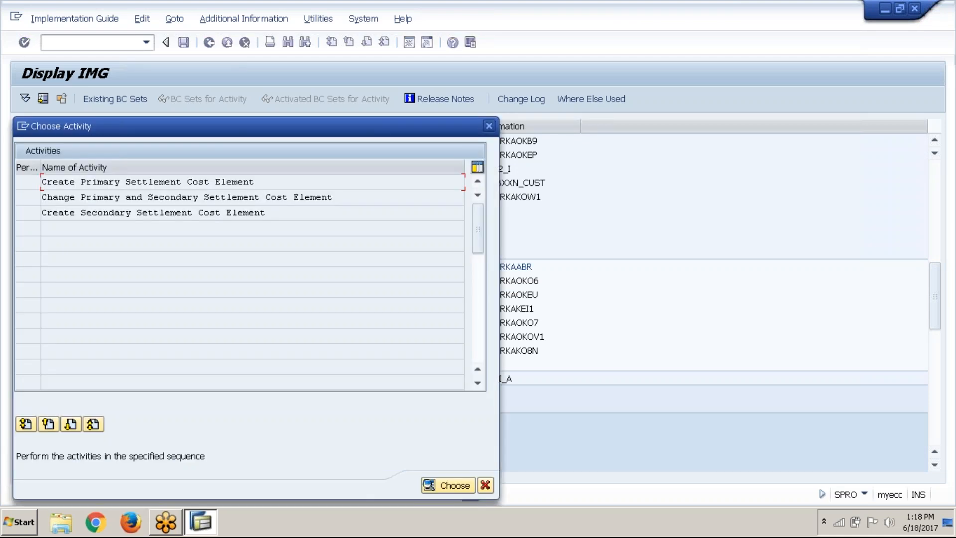
click(181, 210)
double_click(244, 214)
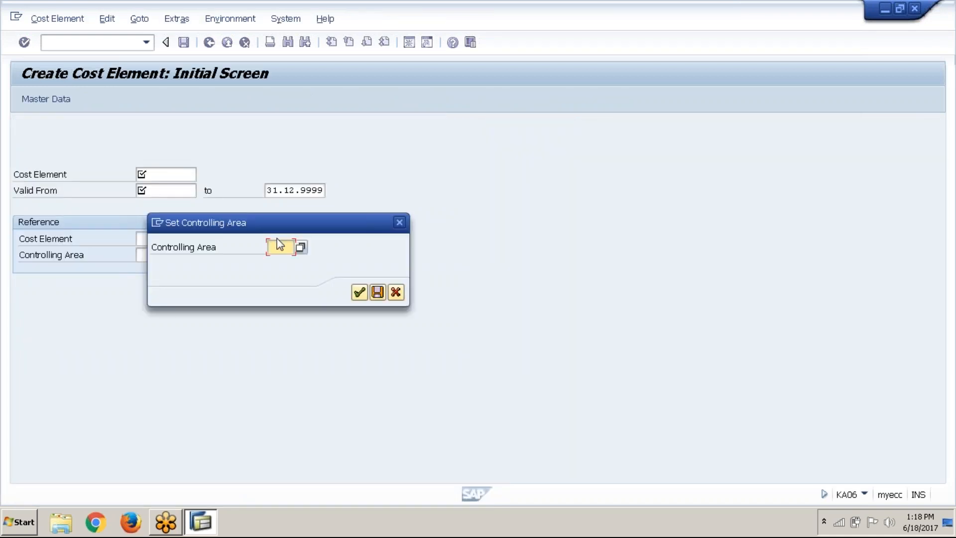
text(abc1)
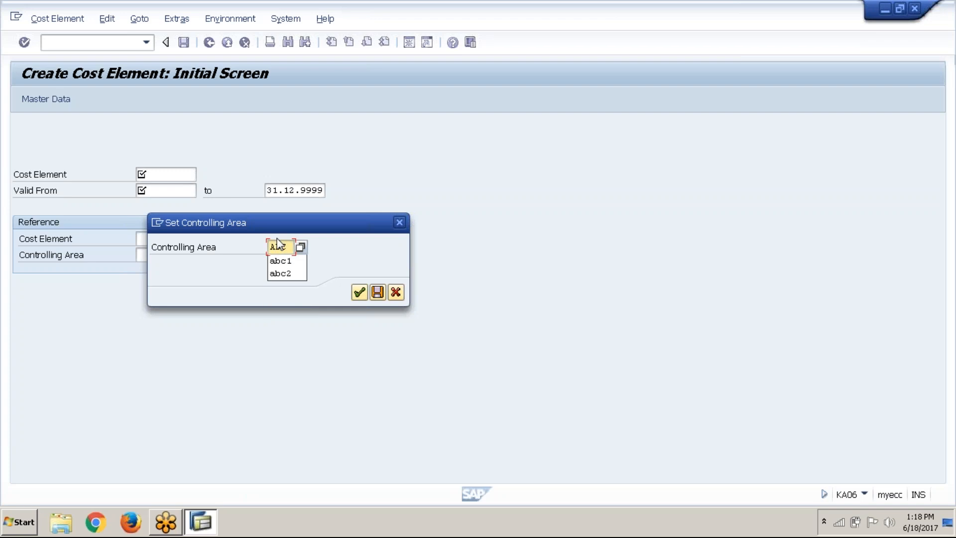
key(Return)
key(Return)
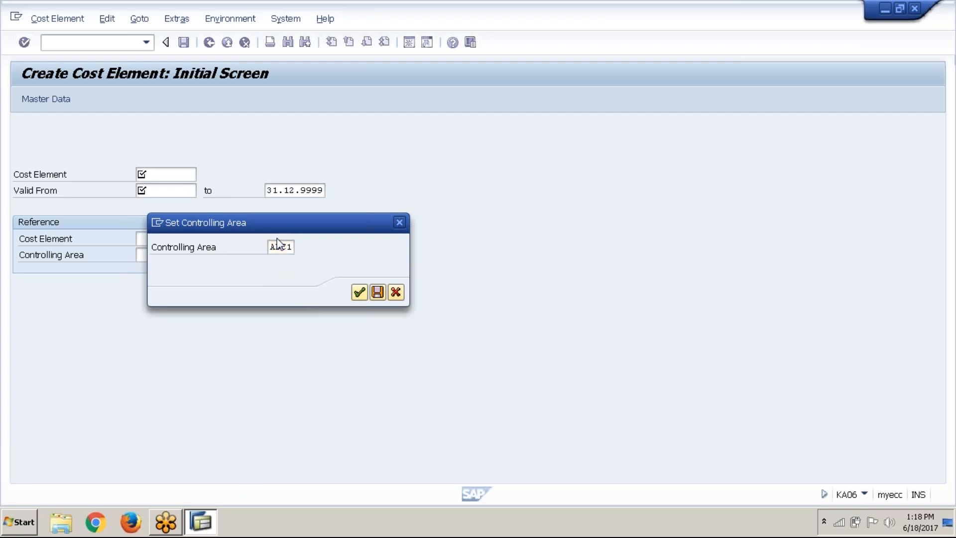
Enter cost element 123456 with valid-from date 01.04.2017 and open its master data
click(191, 171)
click(188, 158)
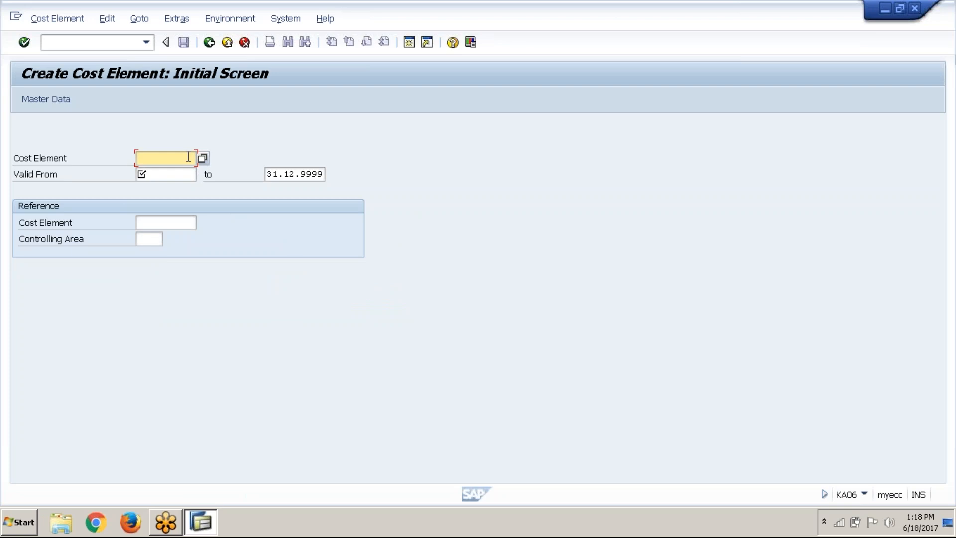
text(123456)
click(176, 173)
text(01.04)
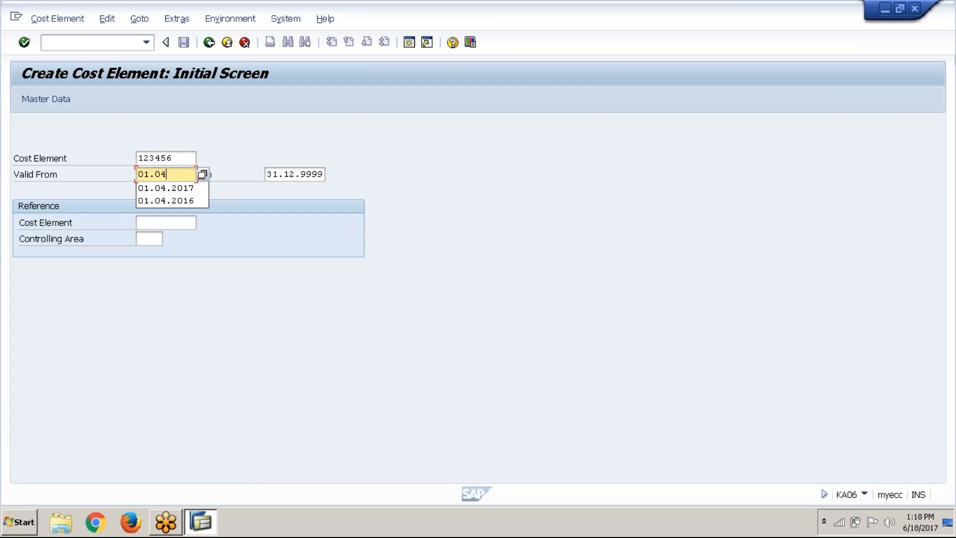
key(Down)
key(Down)
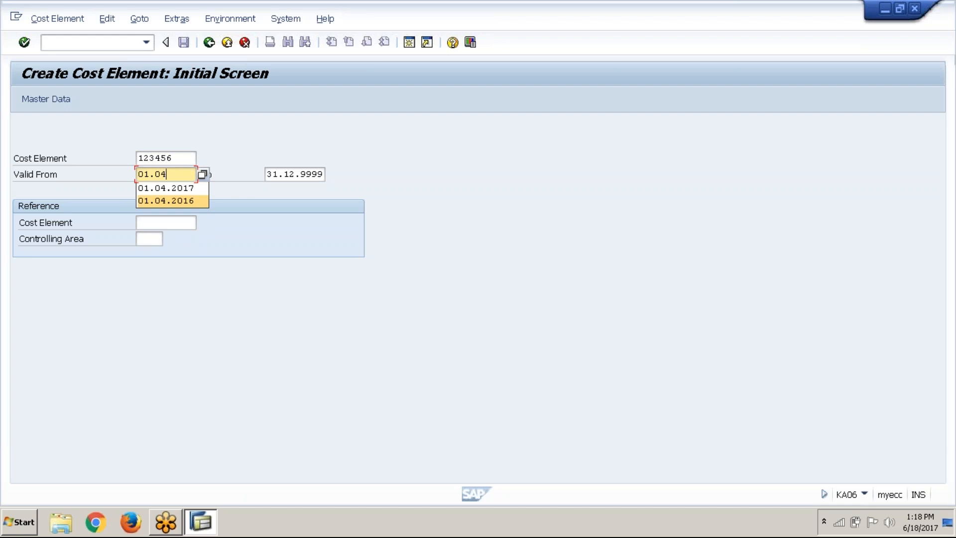
key(Delete)
key(Down)
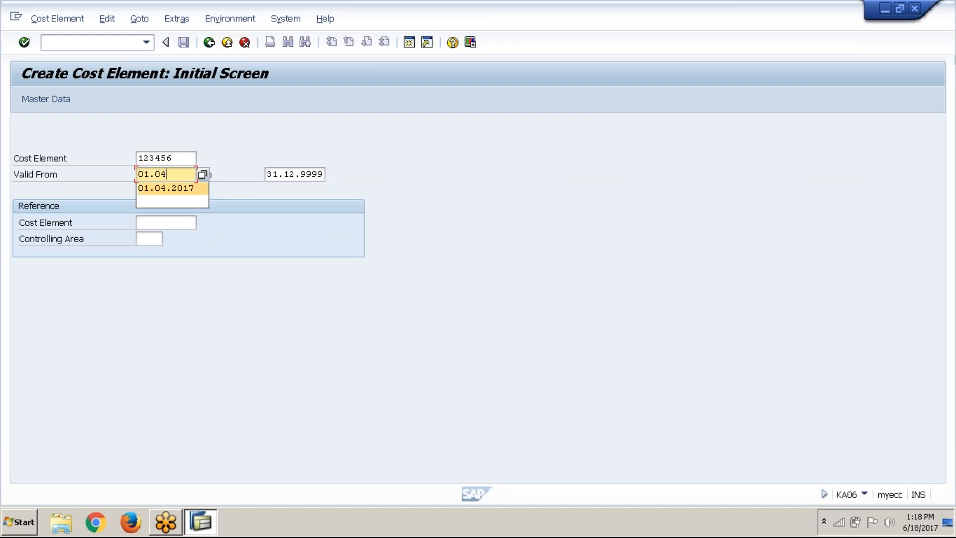
key(Return)
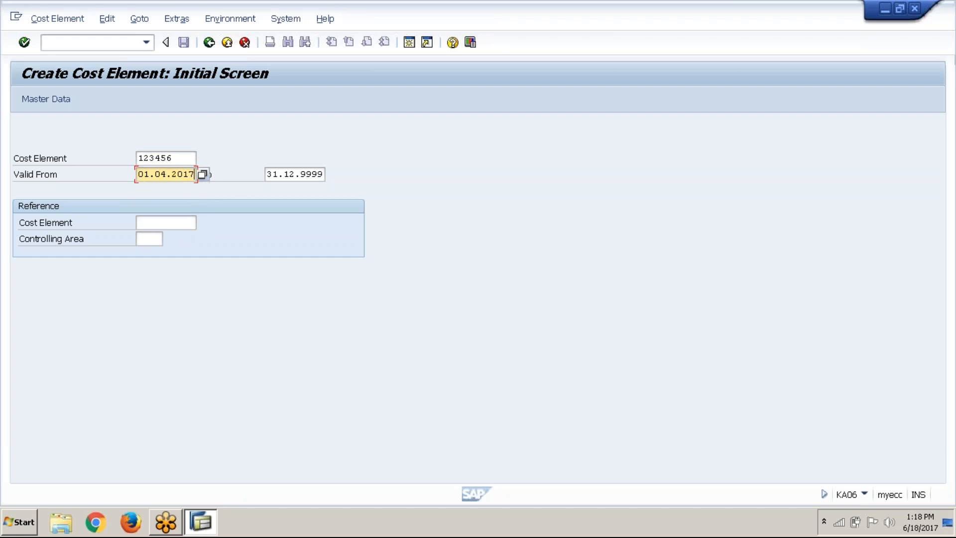
click(48, 97)
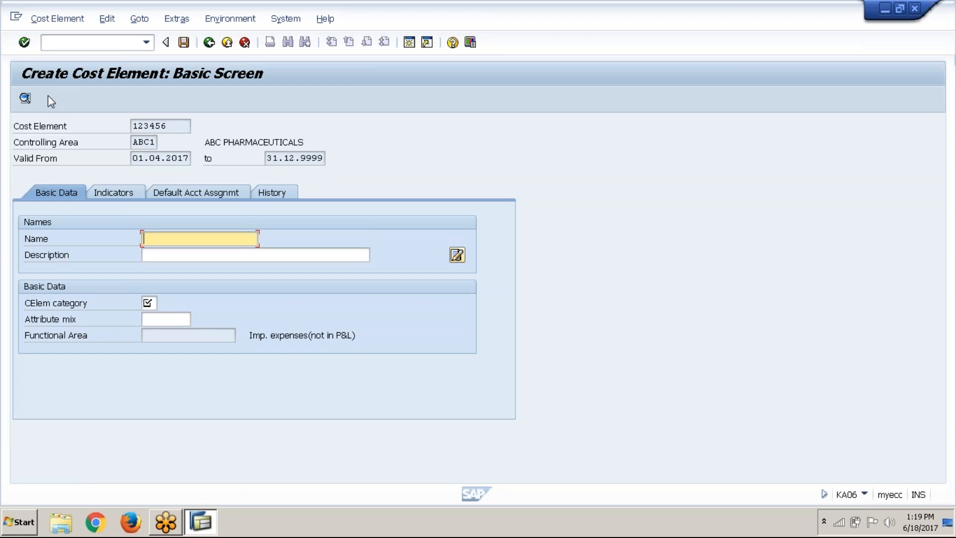
Name the cost element "Internal Order CE" and describe it as "Internal Order Settlement CE - ABC1"
text(In)
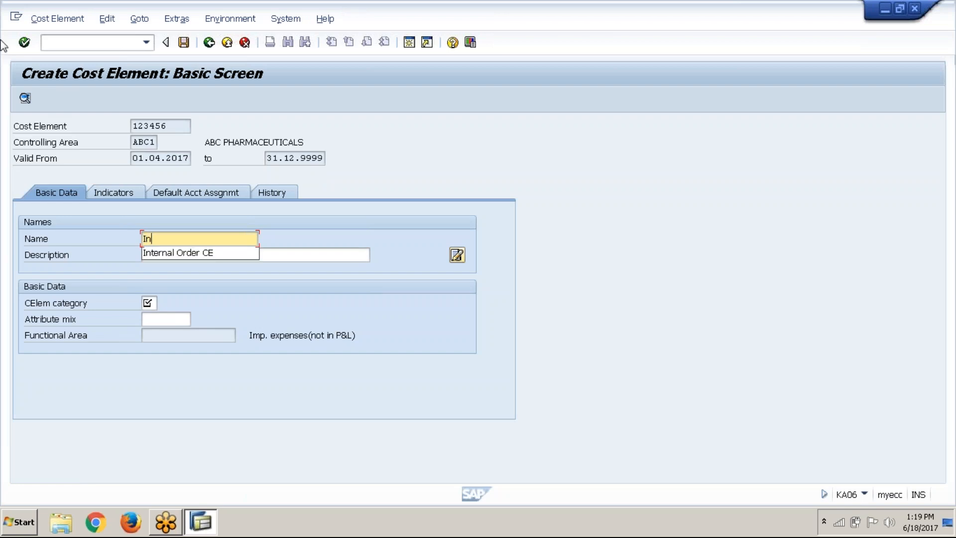
key(Down)
key(Return)
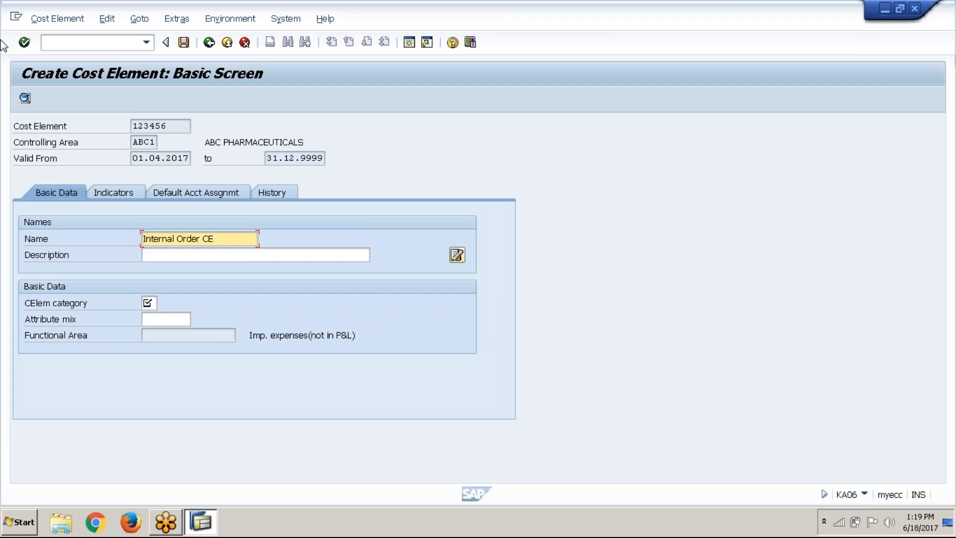
key(Tab)
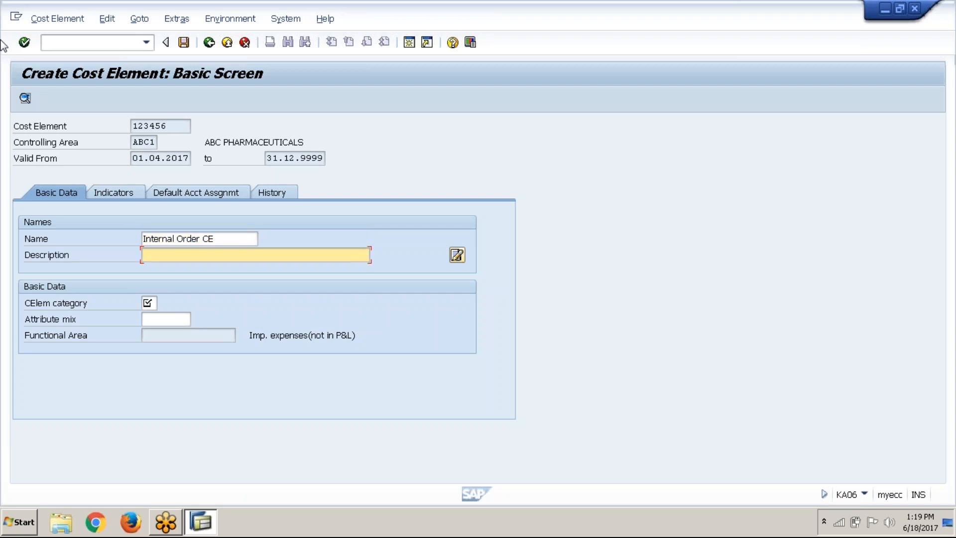
text(In)
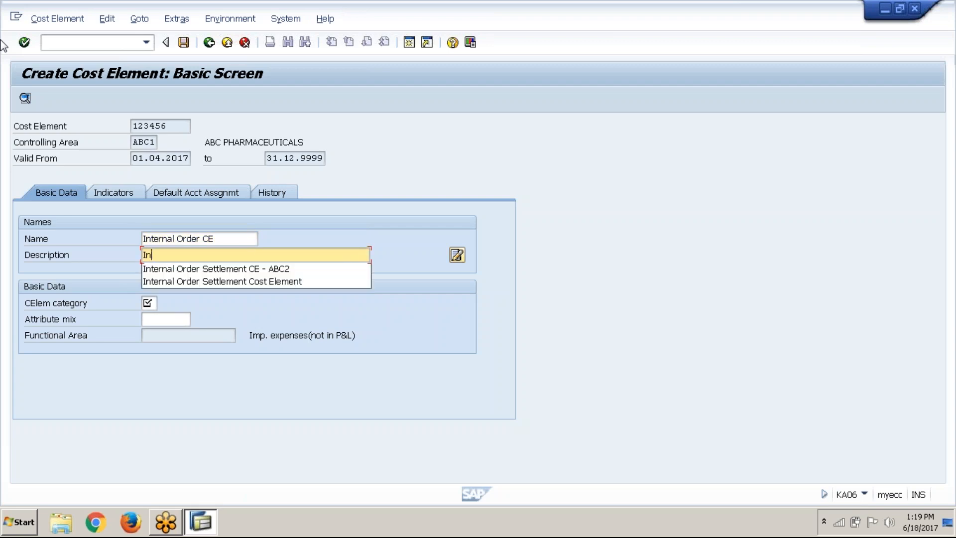
key(Down)
key(Return)
key(BackSpace)
key(BackSpace)
key(BackSpace)
key(BackSpace)
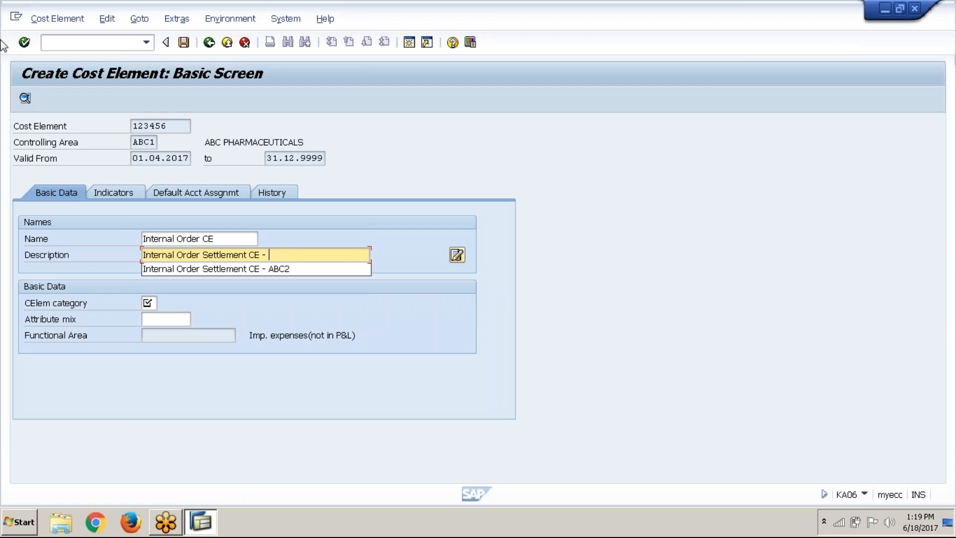
text(ABC1)
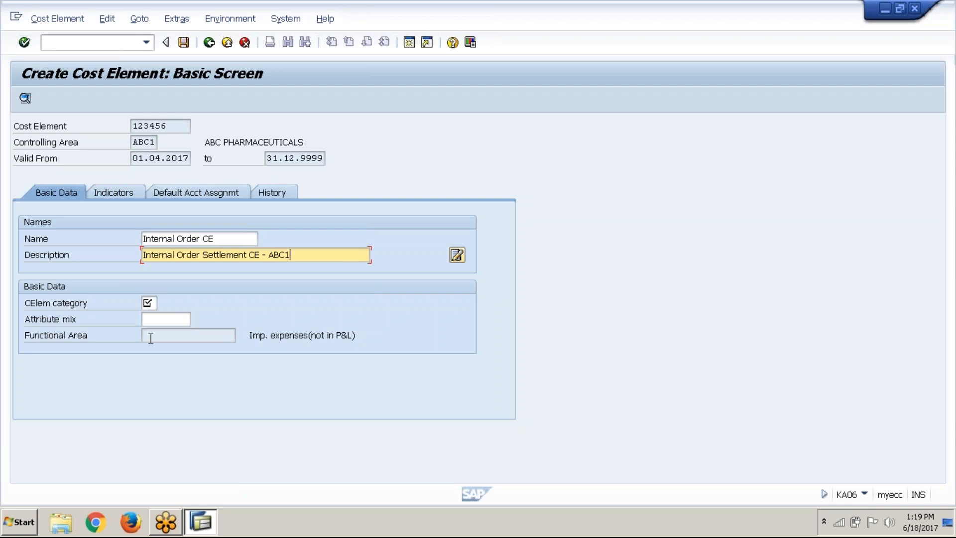
Assign cost element category 21, Internal settlement, save the cost element, and return to the IMG structure
click(148, 303)
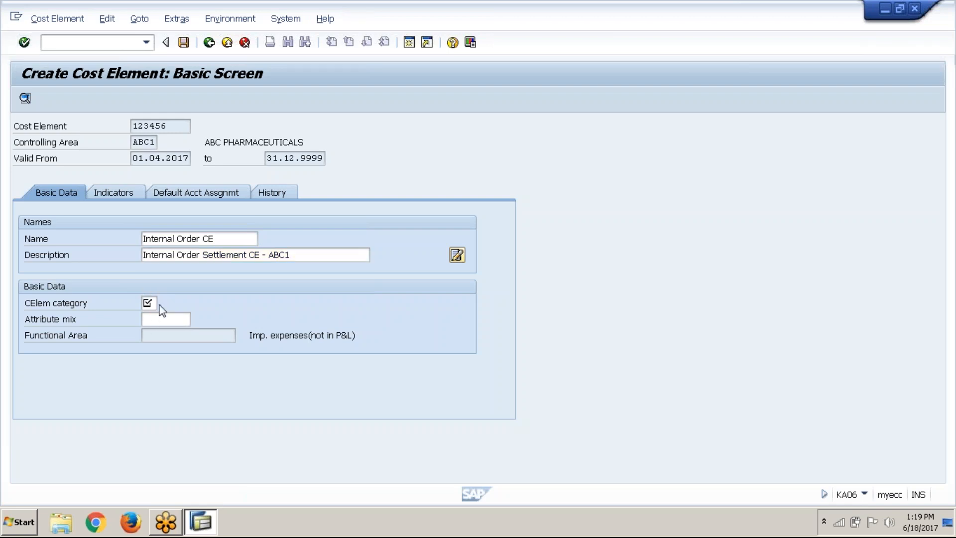
key(F4)
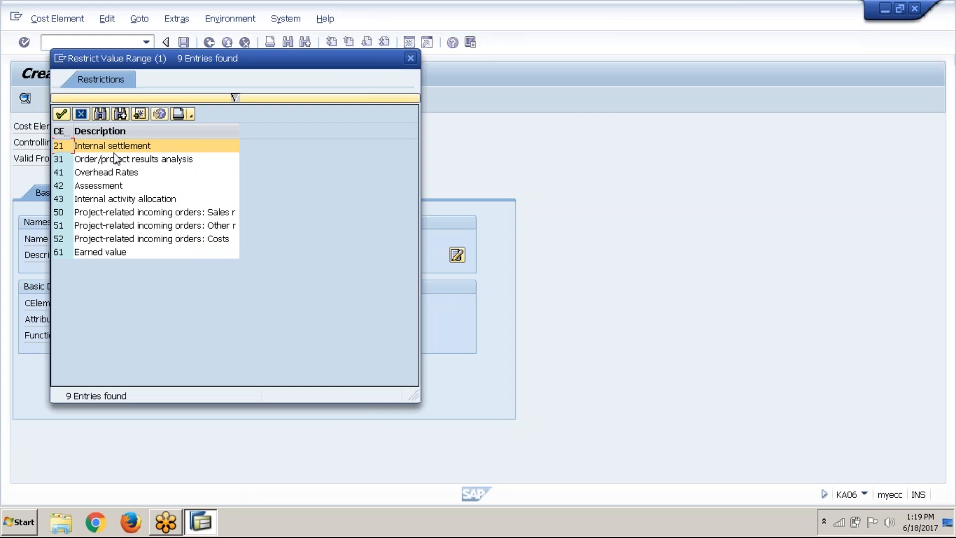
click(115, 159)
click(136, 147)
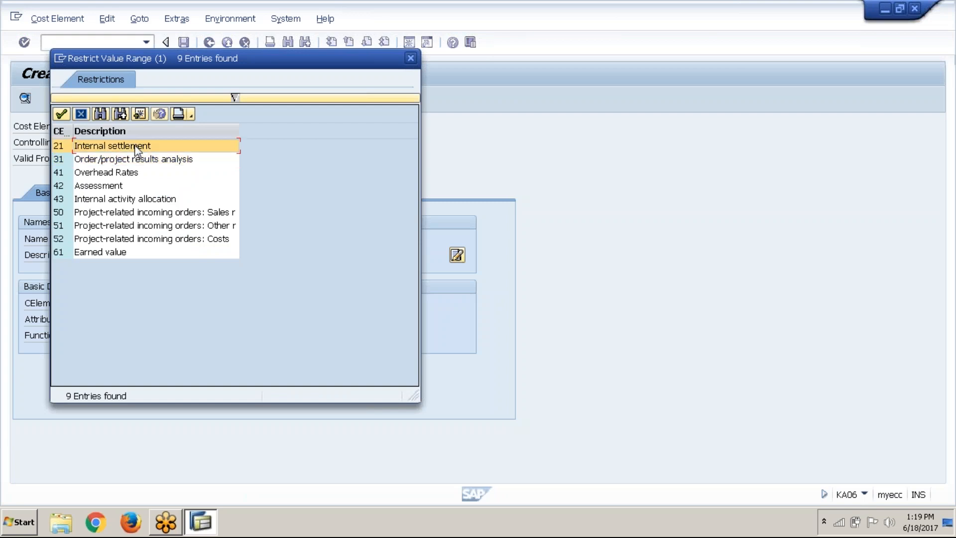
click(61, 115)
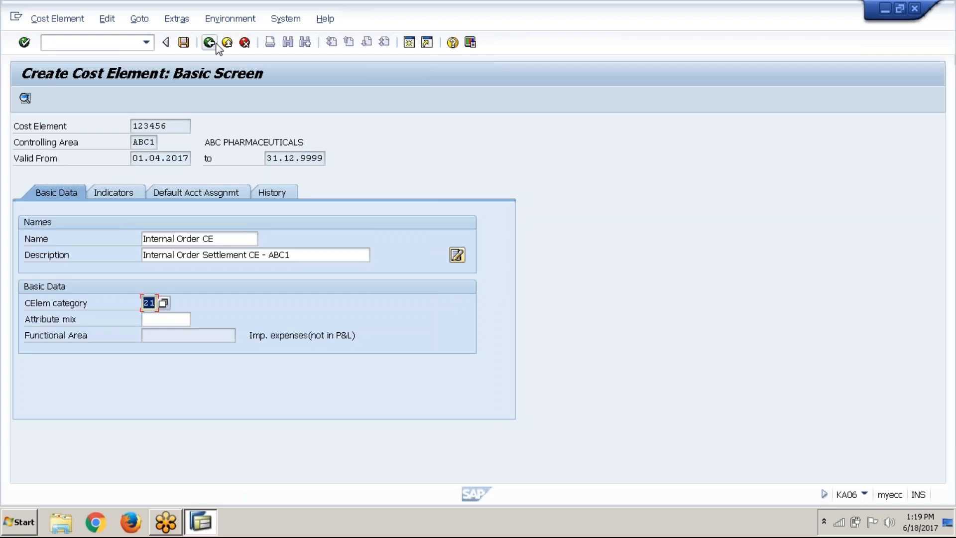
click(190, 46)
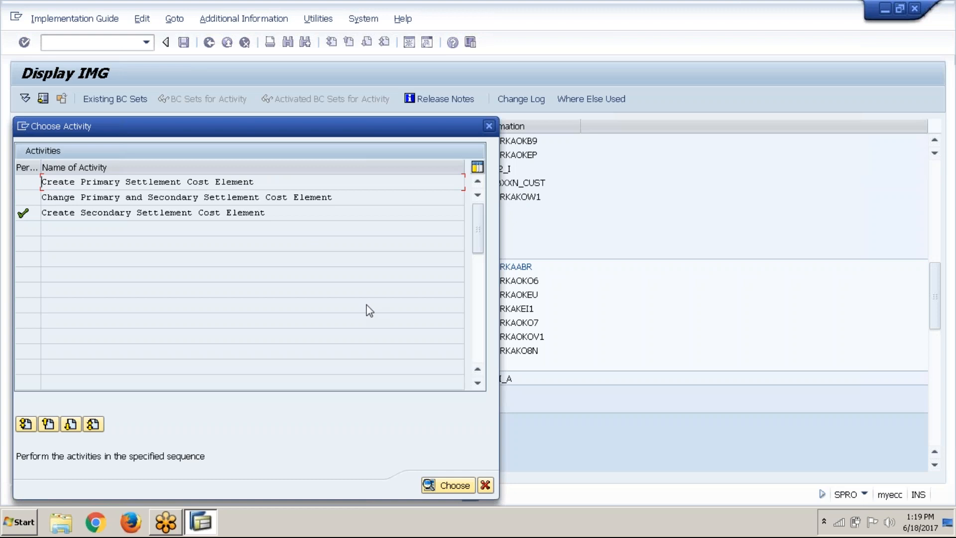
click(490, 491)
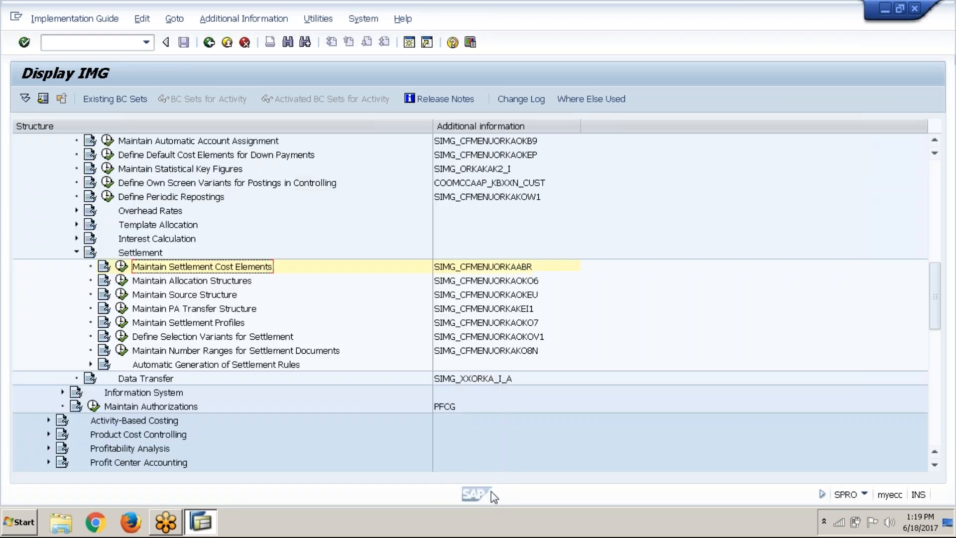
Open the Maintain Allocation Structures activity, look through the existing entries, and widen the dialog structure area to show full node names
click(228, 281)
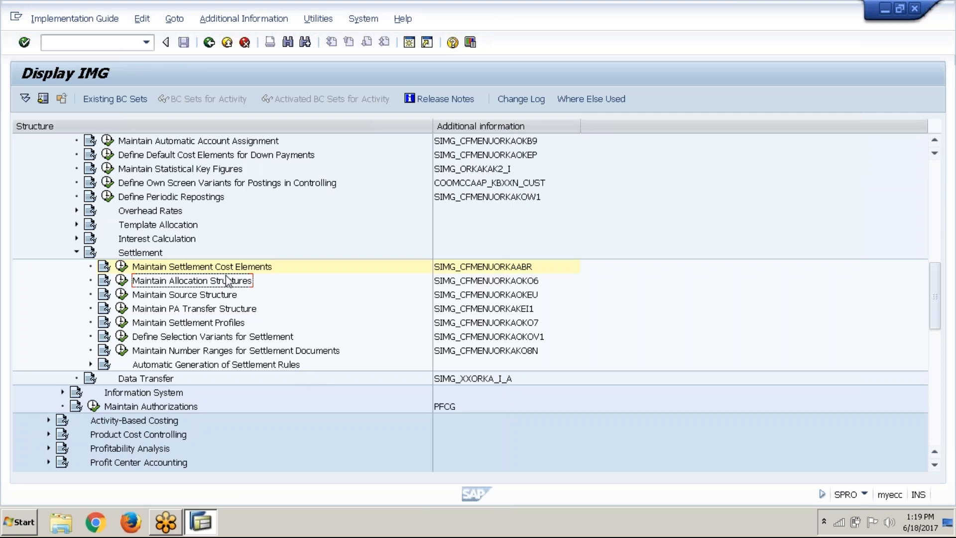
click(123, 280)
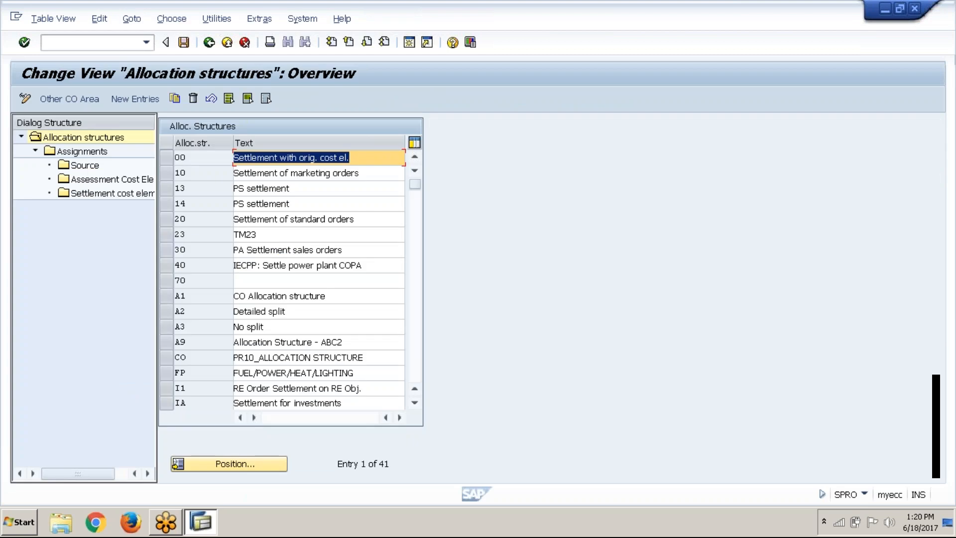
click(418, 365)
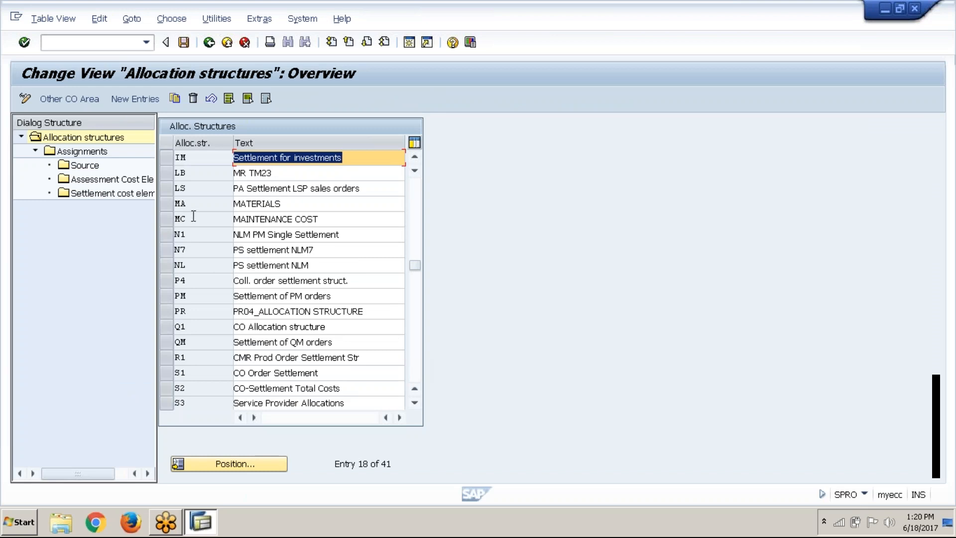
click(416, 195)
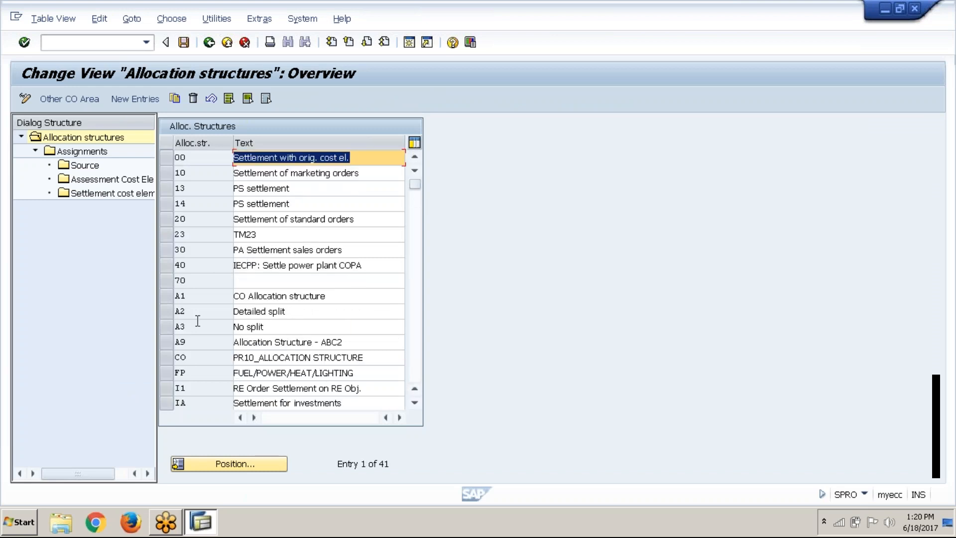
click(168, 294)
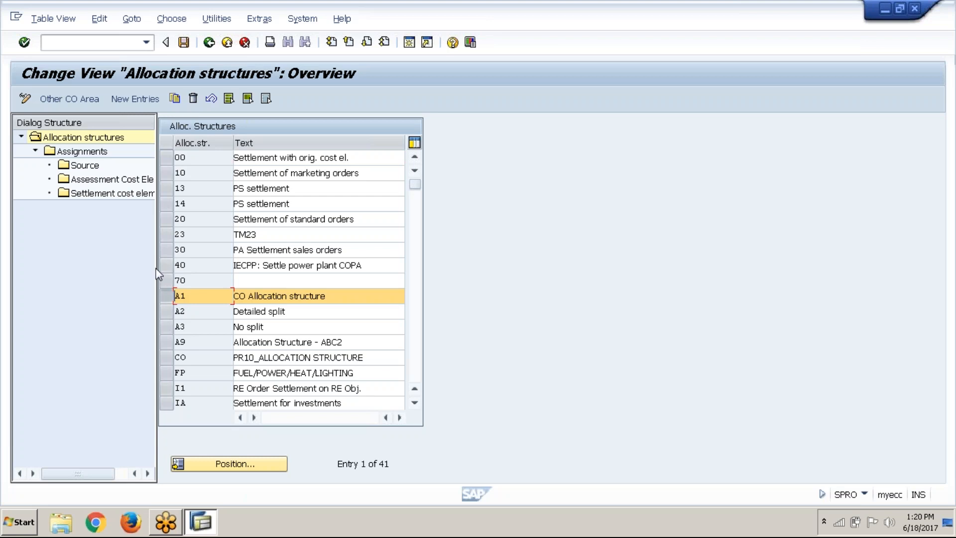
drag(157, 277, 248, 295)
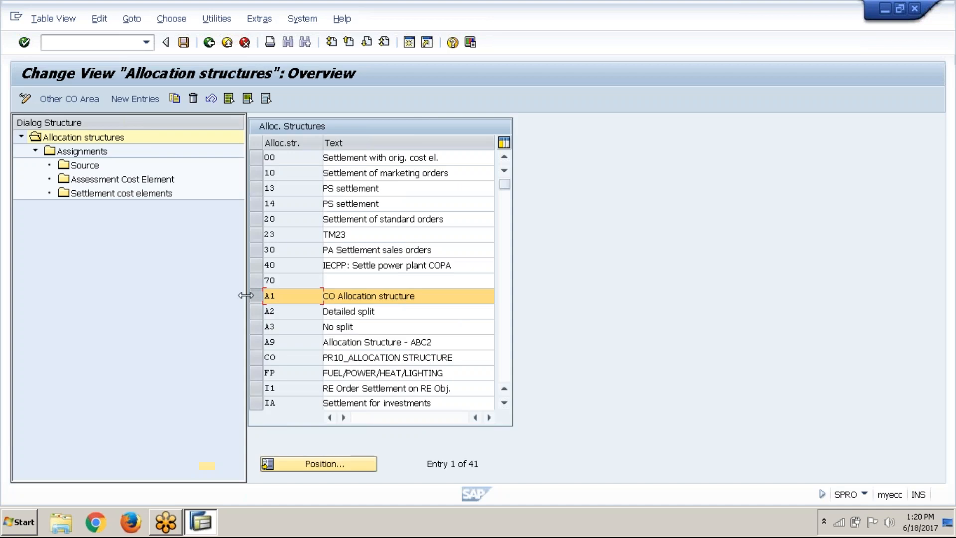
click(256, 295)
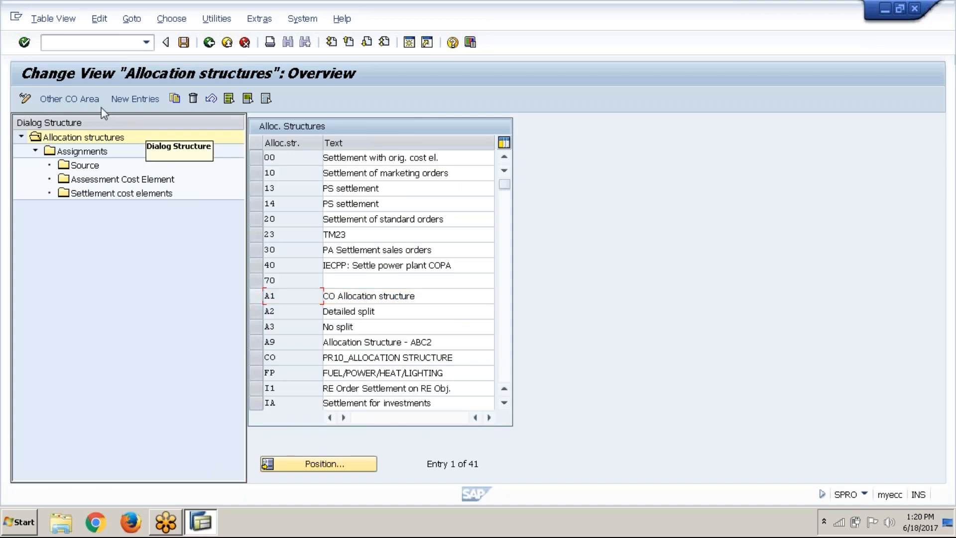
Create and save a new allocation structure AO with the text "Allocation Structure - ABC1"
click(123, 100)
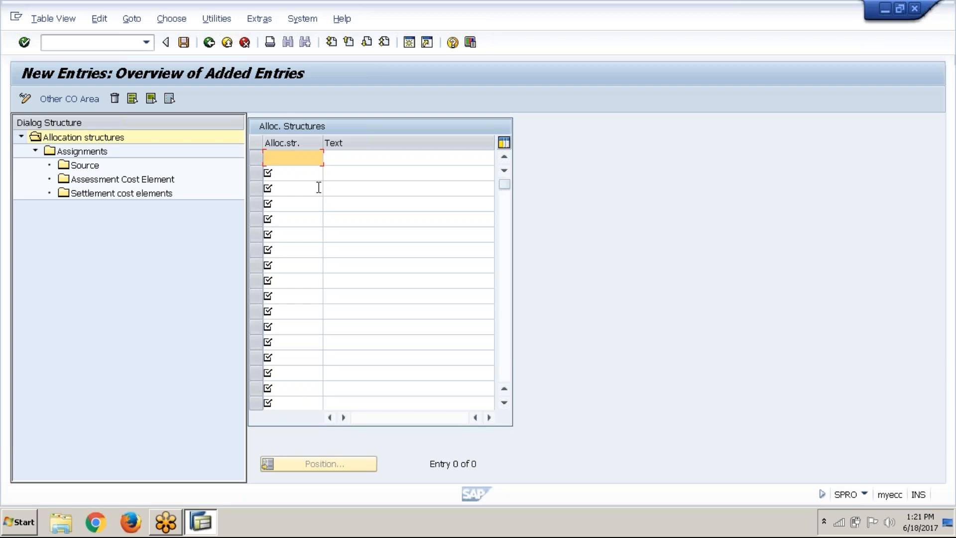
text(A0)
key(Tab)
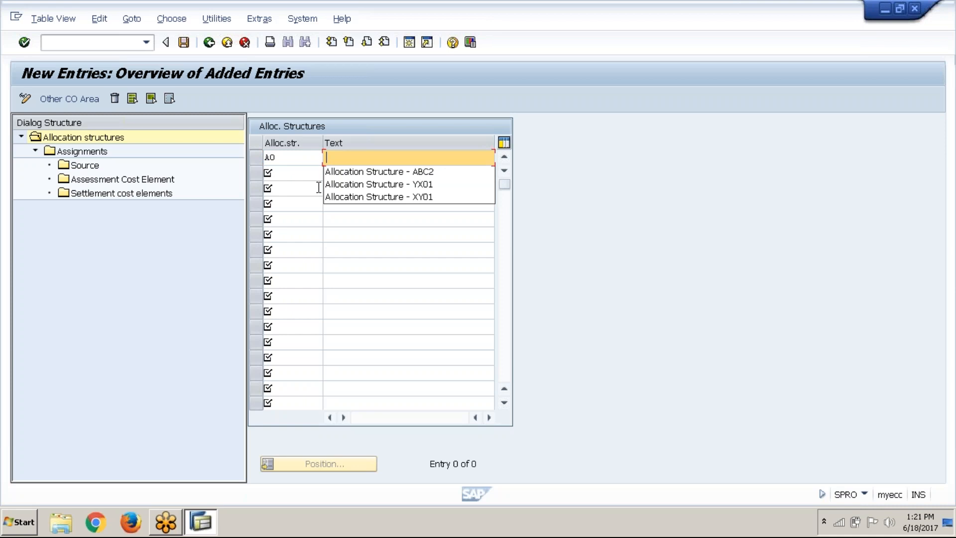
key(Down)
key(Return)
key(BackSpace)
key(BackSpace)
key(BackSpace)
key(BackSpace)
text(AB)
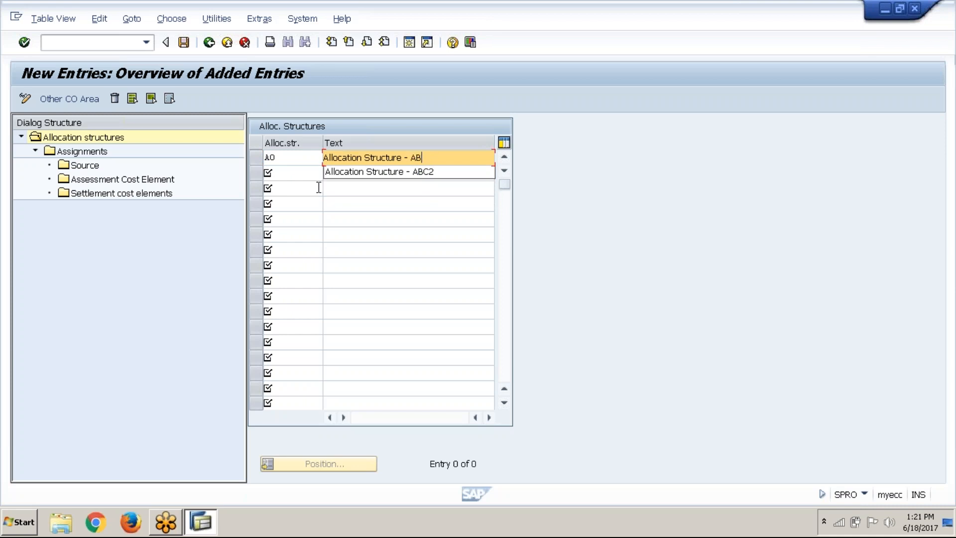
text(C1)
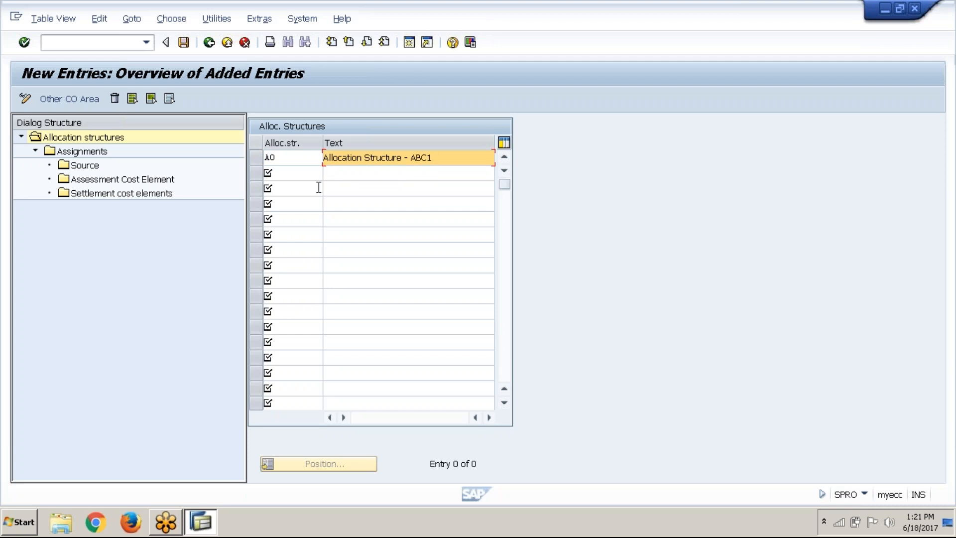
click(184, 42)
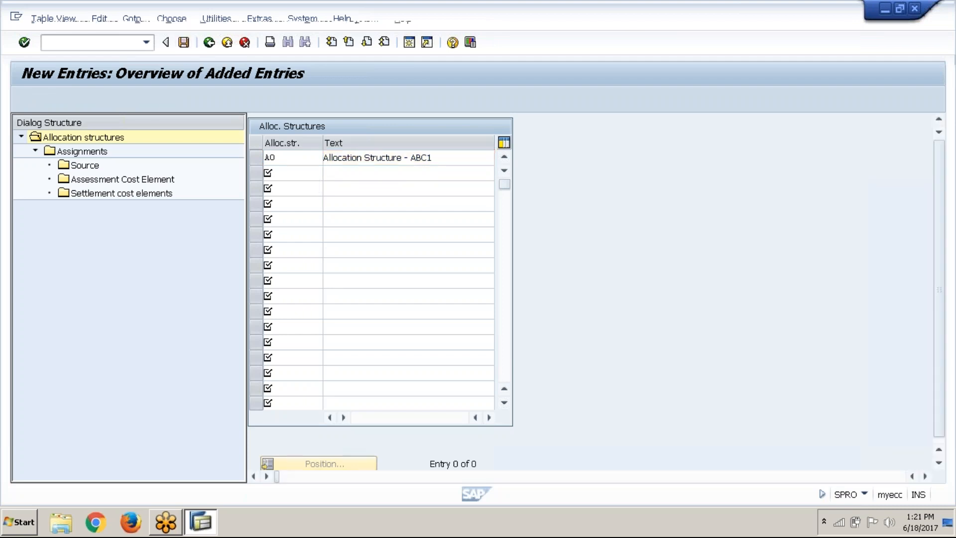
click(235, 266)
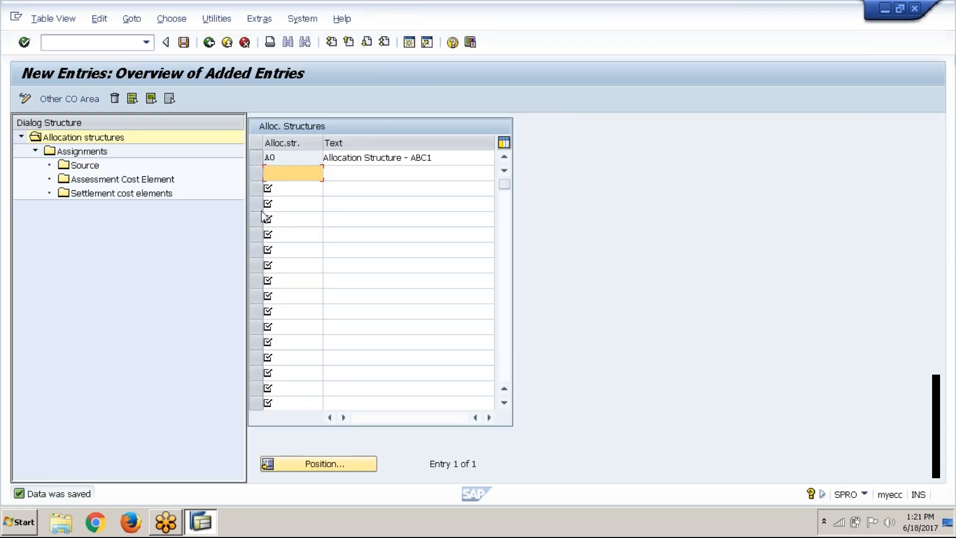
Create assignment 1 with the text "Rent" under the new allocation structure "Allocation Structure - ABC1"
click(257, 157)
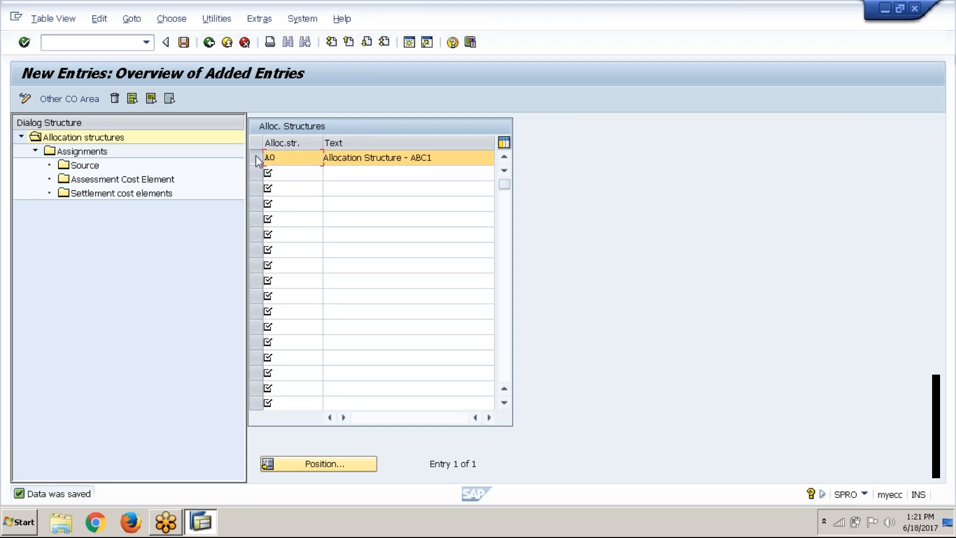
double_click(79, 151)
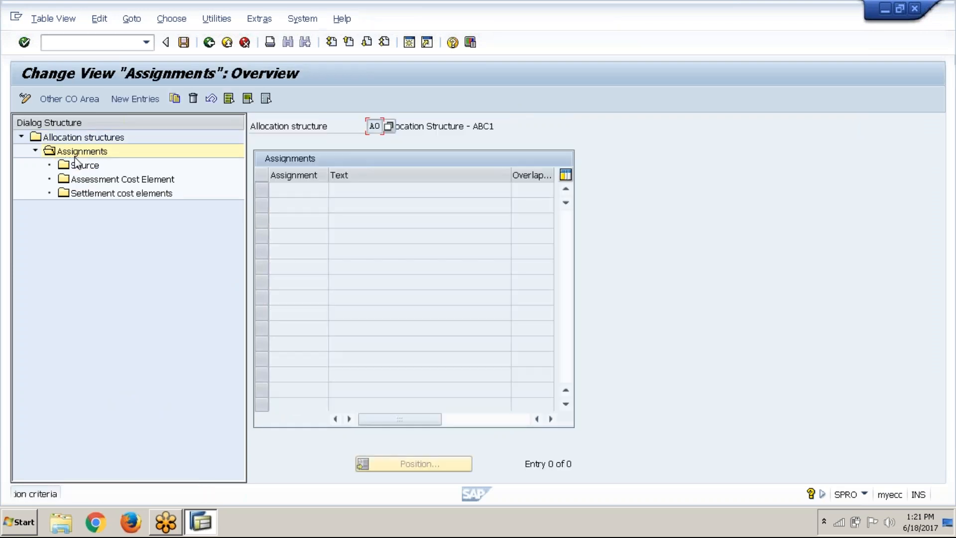
click(116, 99)
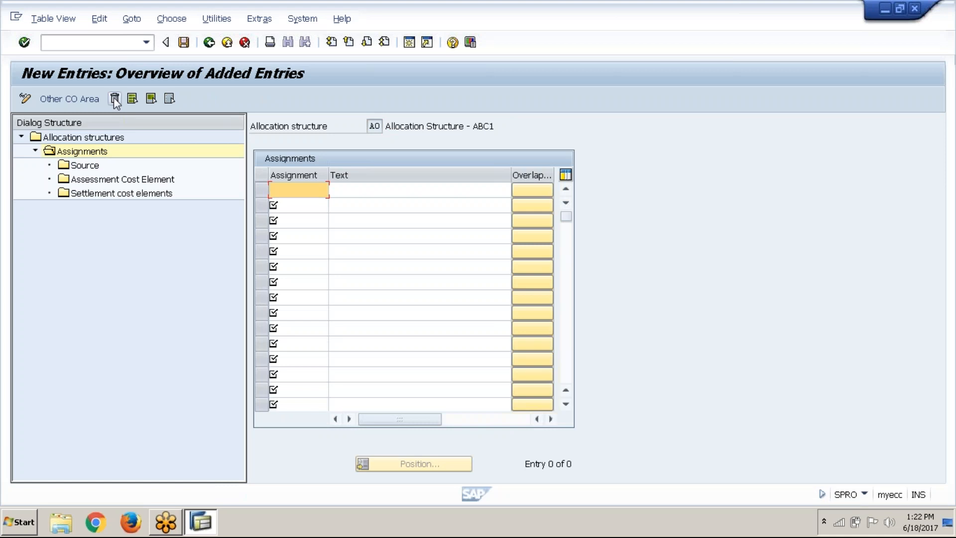
text(1)
key(Tab)
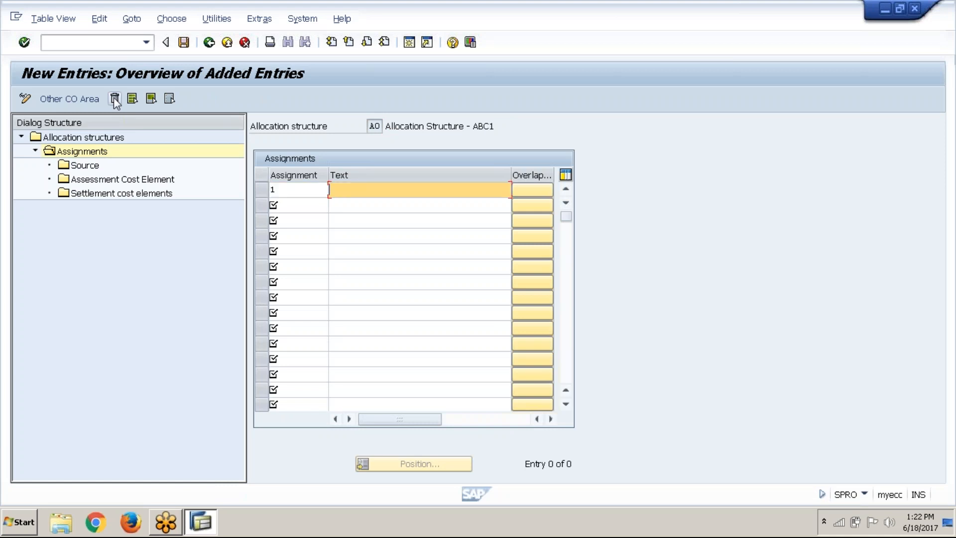
text(Ren)
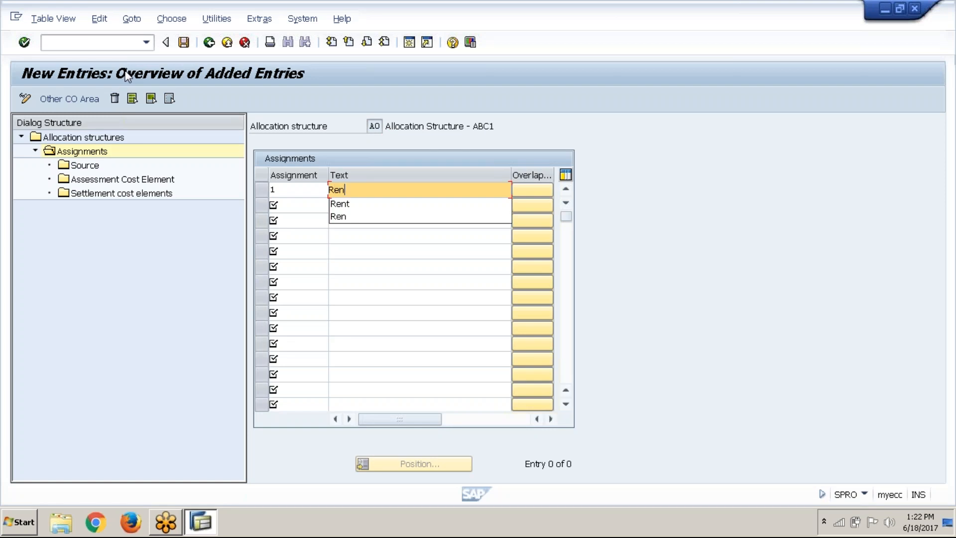
key(Down)
key(Down)
key(Delete)
key(Down)
key(Return)
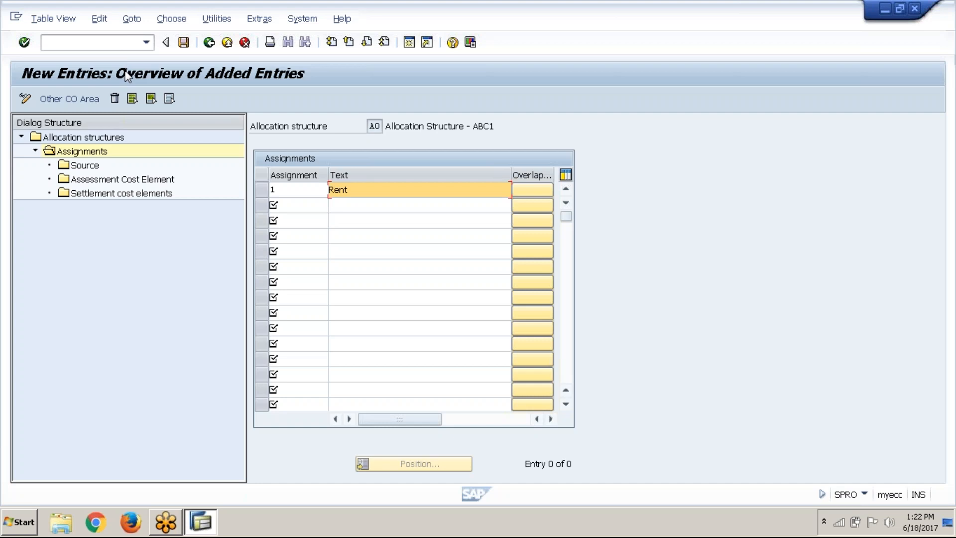
key(Return)
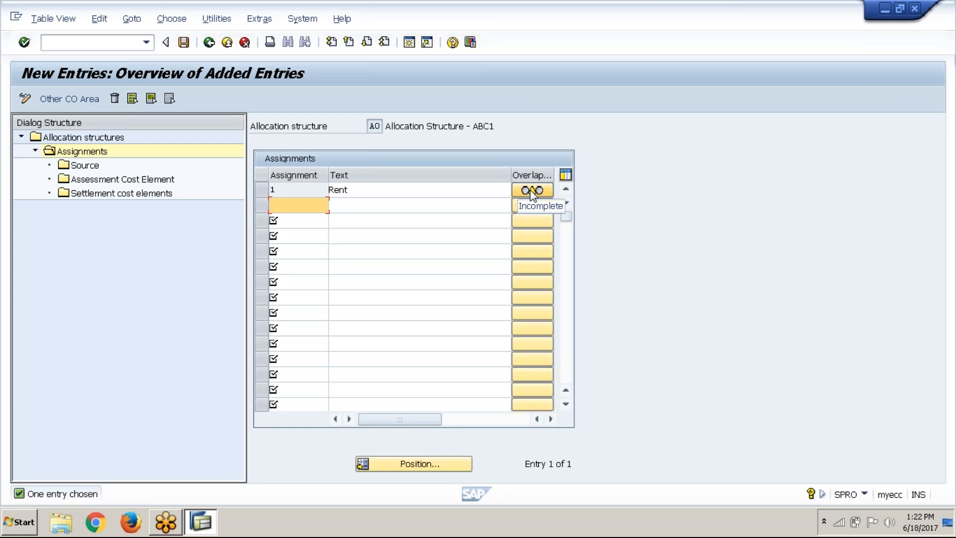
For the Rent assignment, set the source's From cost element to 123456, Internal Order CE
click(263, 194)
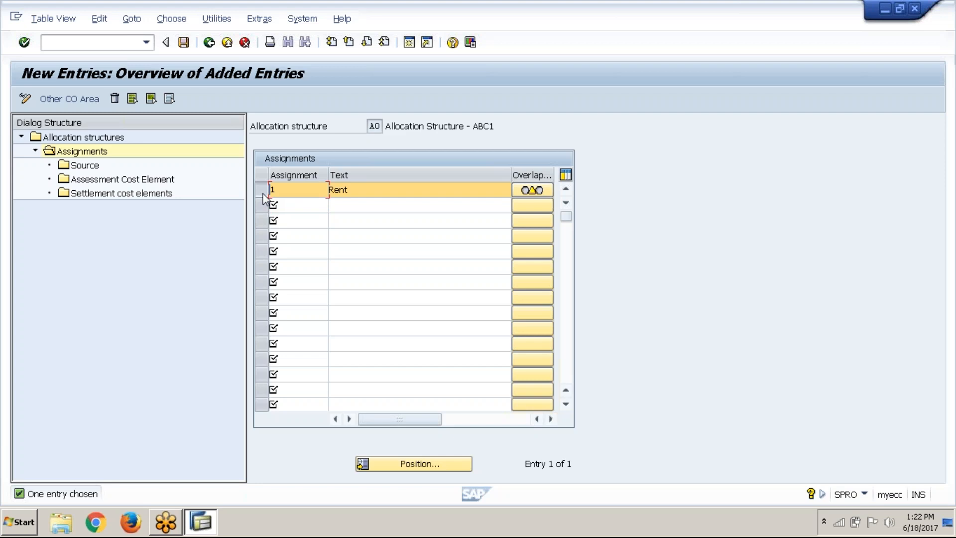
double_click(77, 167)
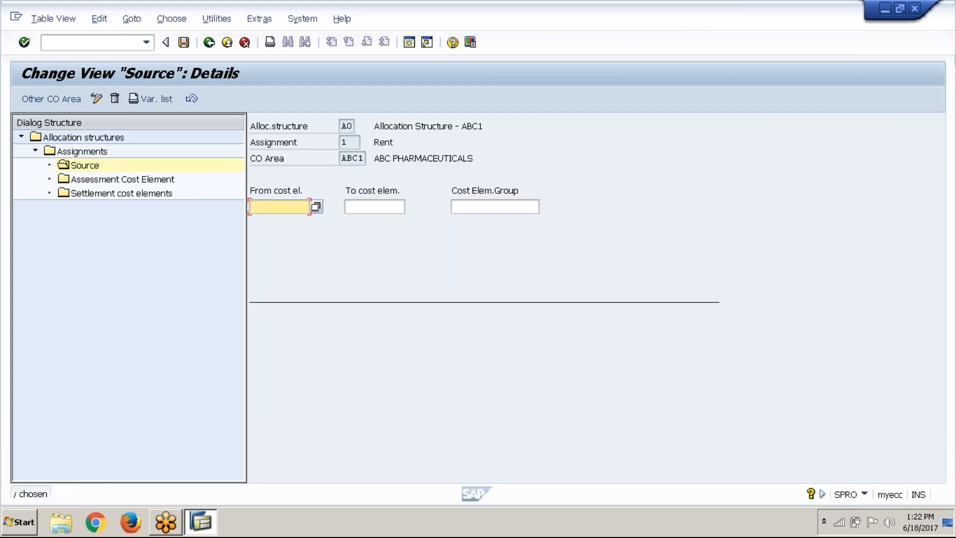
click(314, 212)
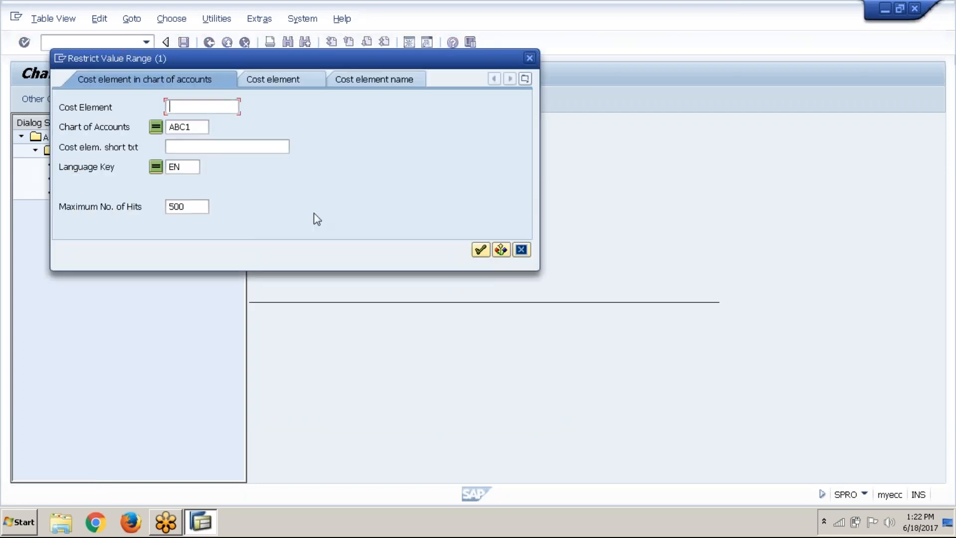
click(492, 246)
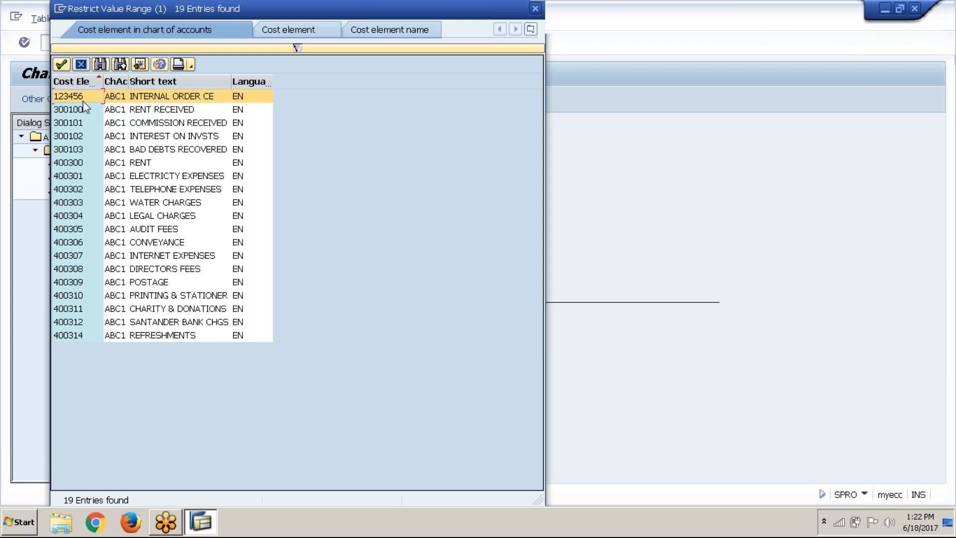
click(62, 65)
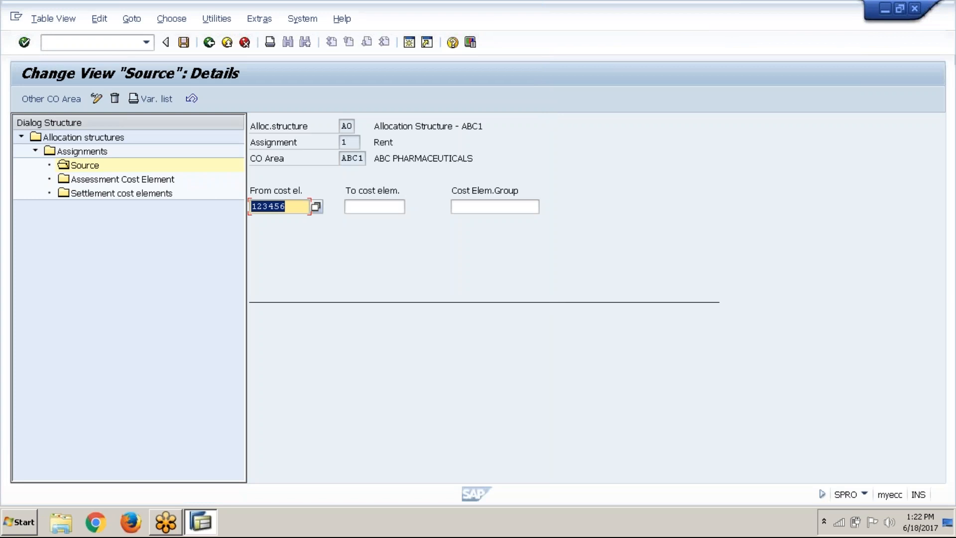
Start a new settlement cost element entry for the Rent assignment with receiver category CTR, Cost center
double_click(148, 197)
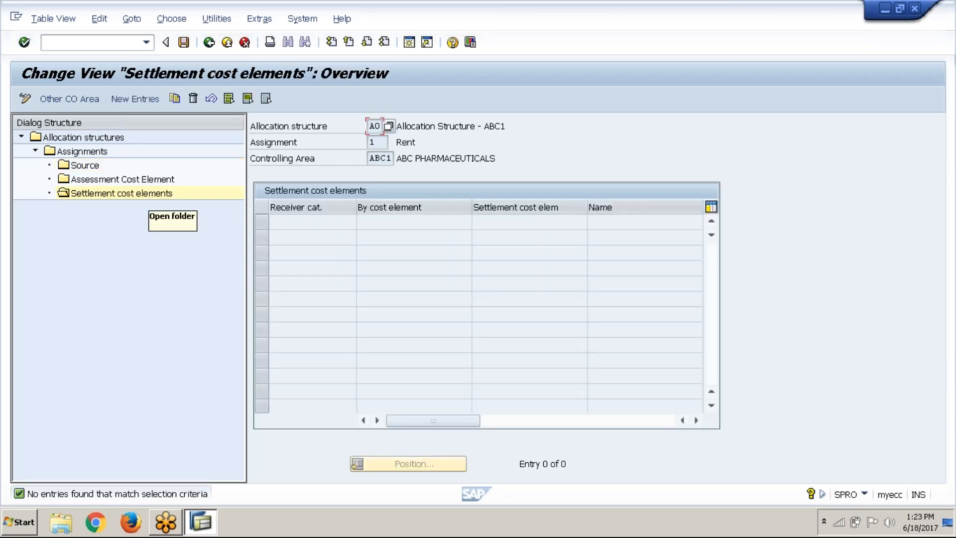
click(113, 100)
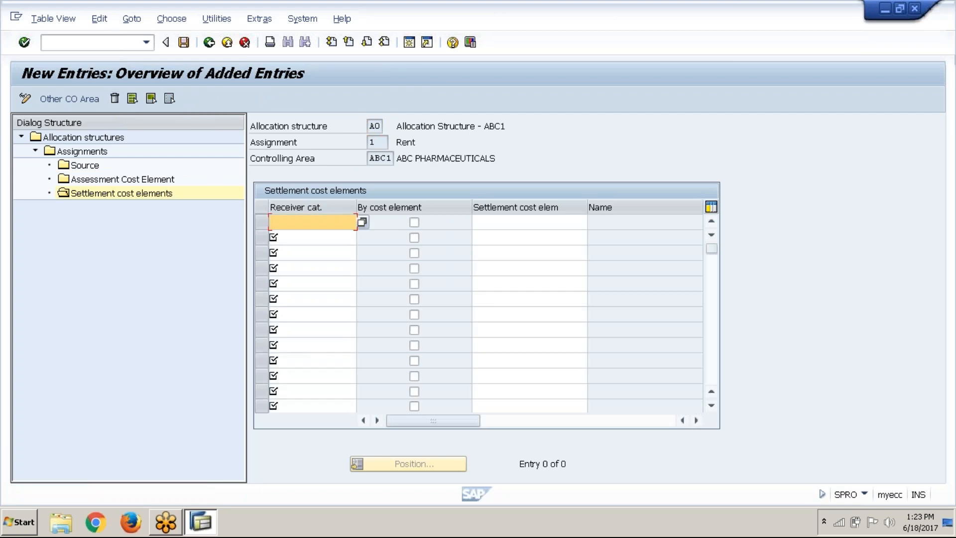
click(363, 223)
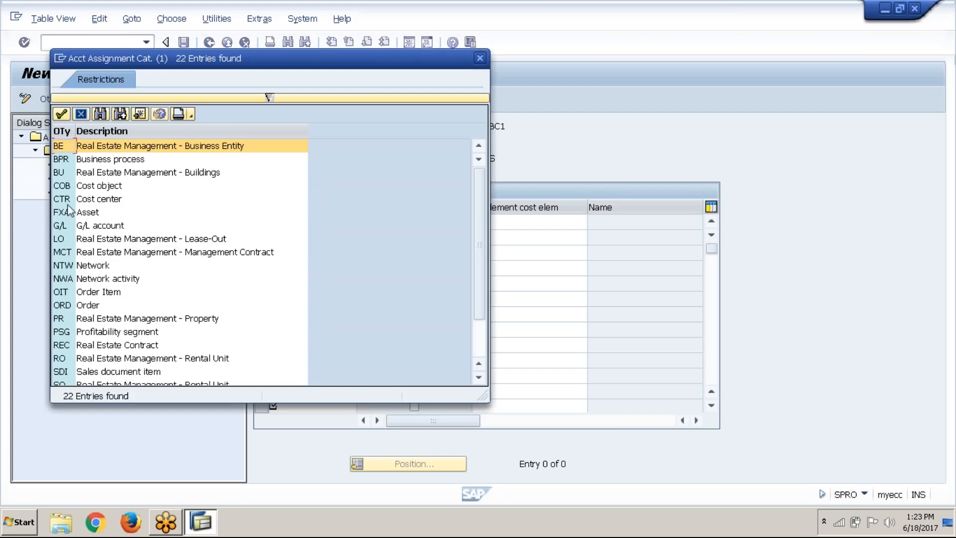
click(71, 203)
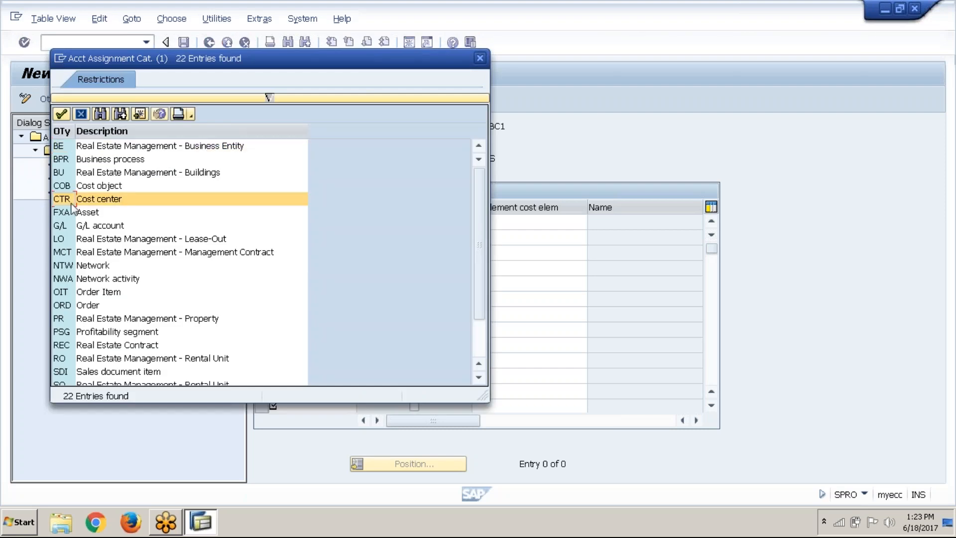
click(61, 114)
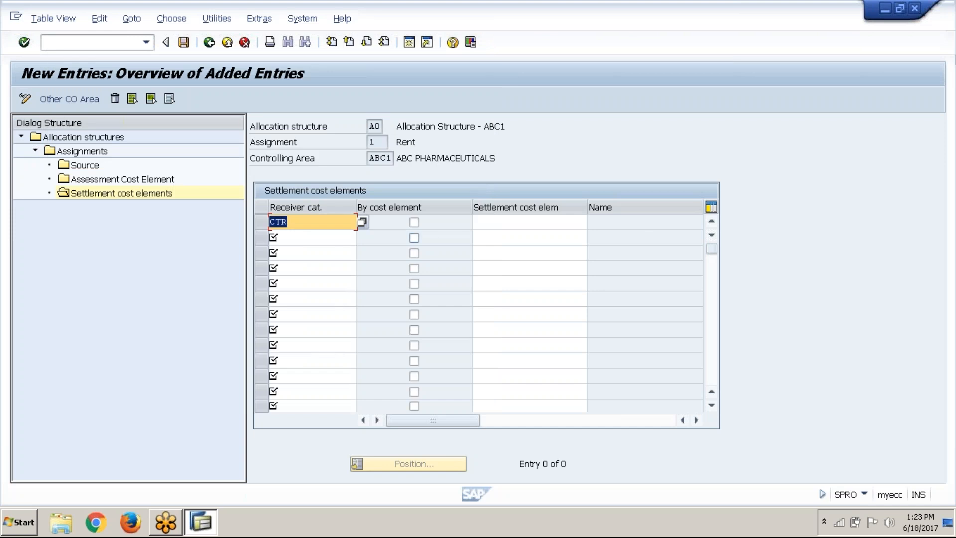
click(417, 224)
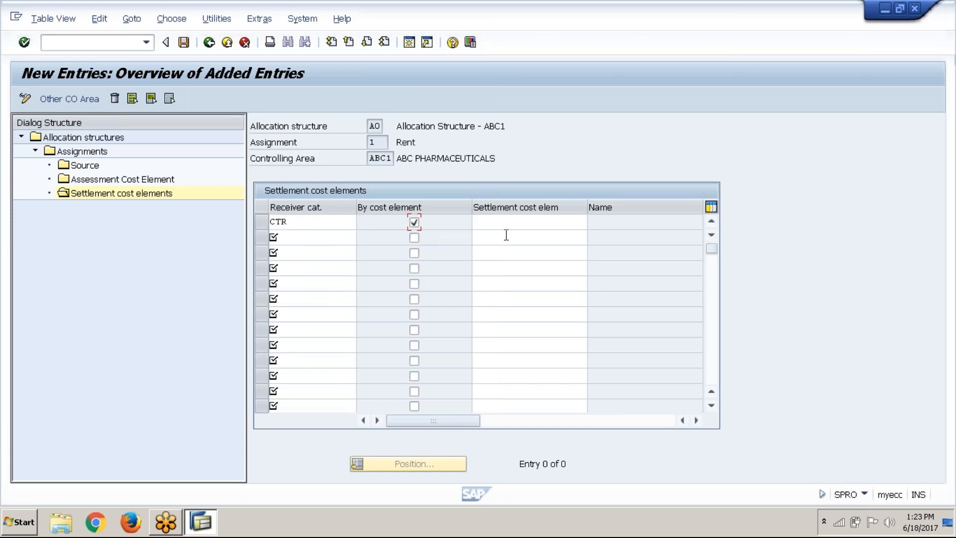
click(519, 221)
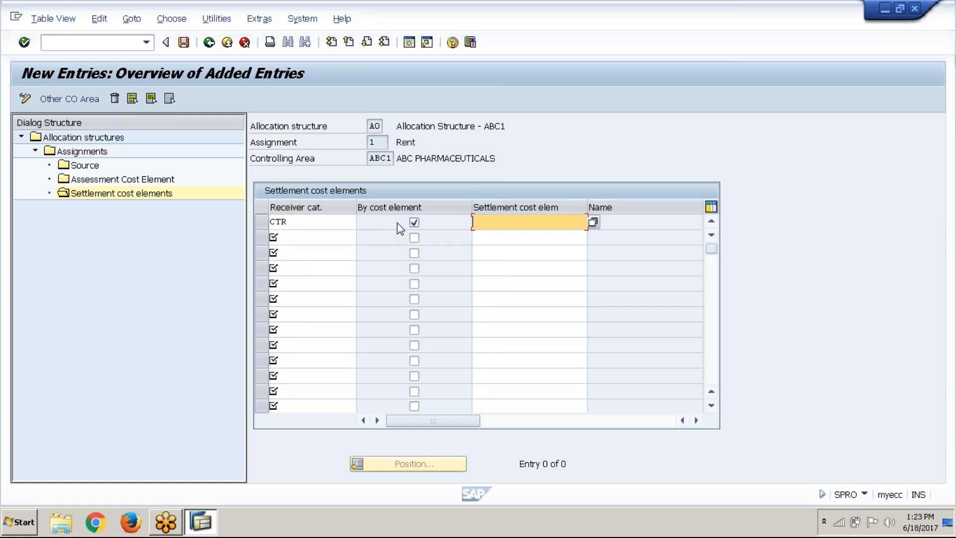
click(413, 223)
click(413, 223)
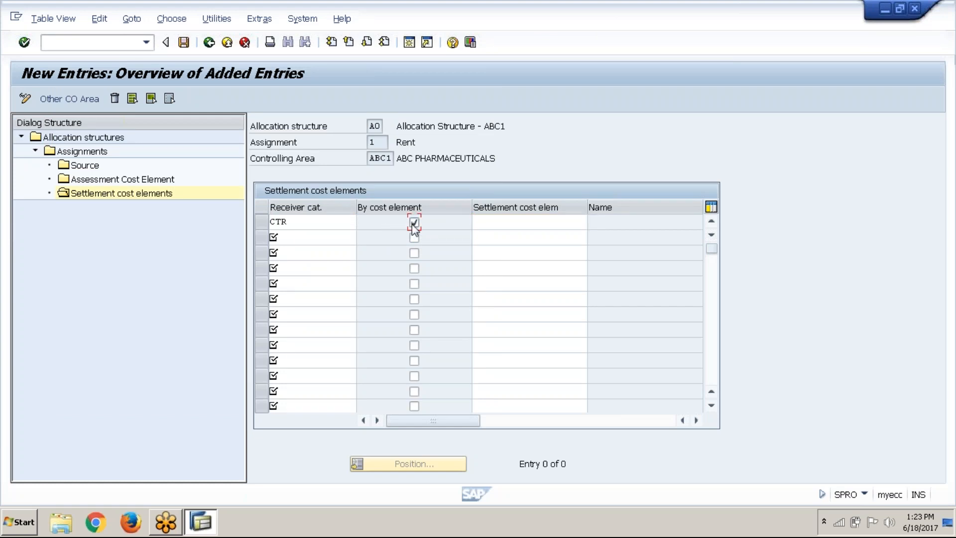
click(488, 225)
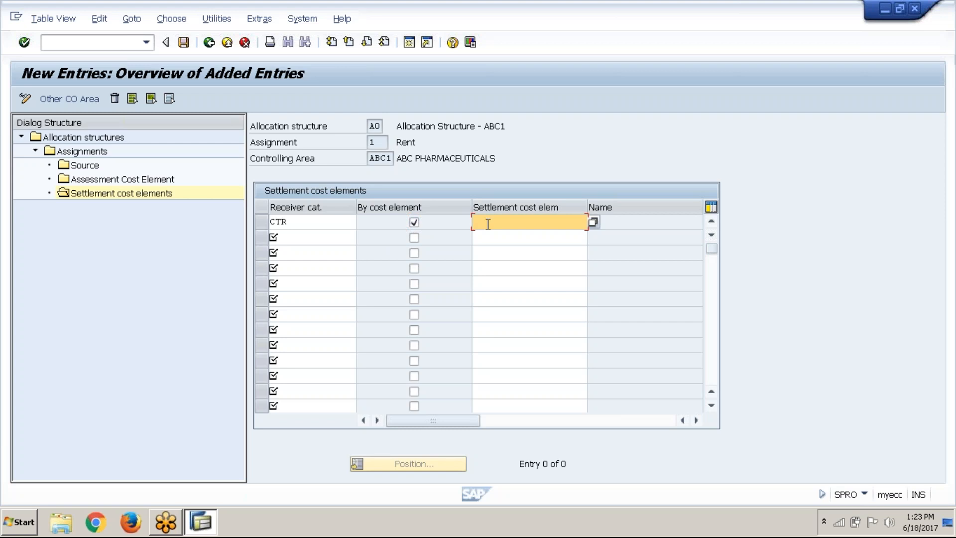
click(414, 222)
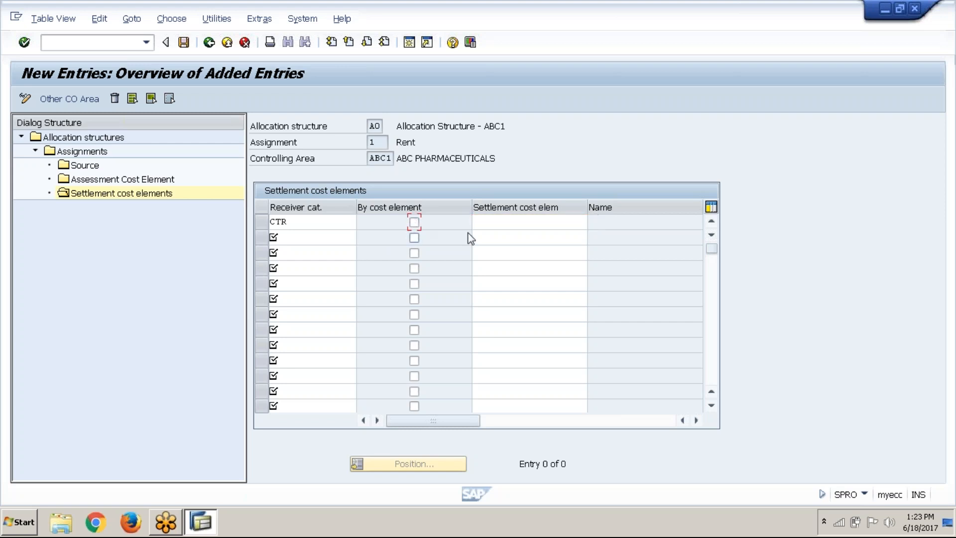
Assign settlement cost element 123456 to the CTR receiver category and save the entry
click(496, 220)
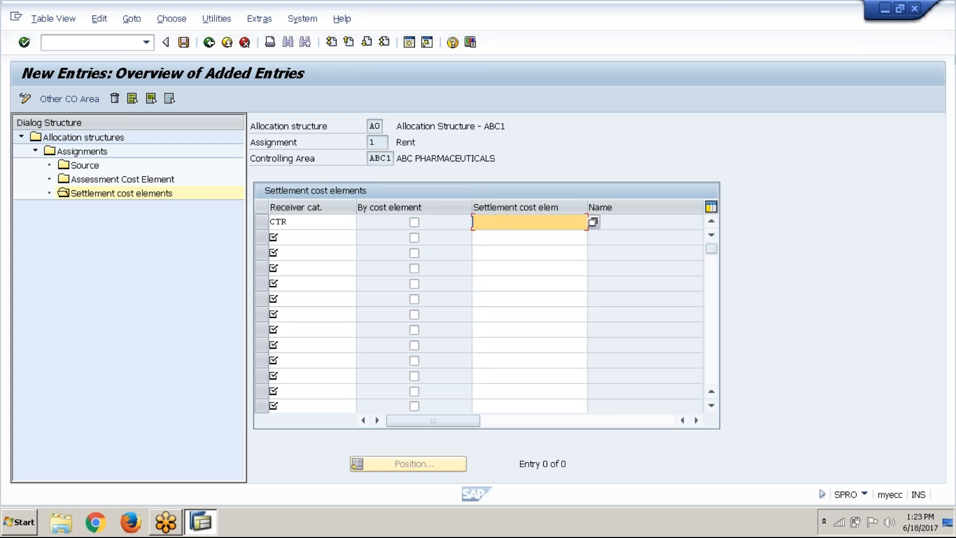
click(592, 224)
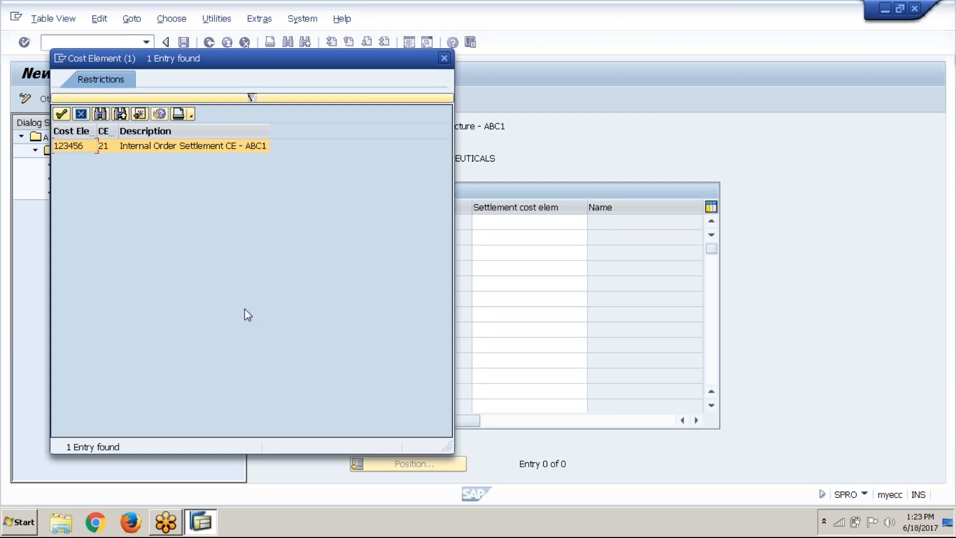
click(61, 114)
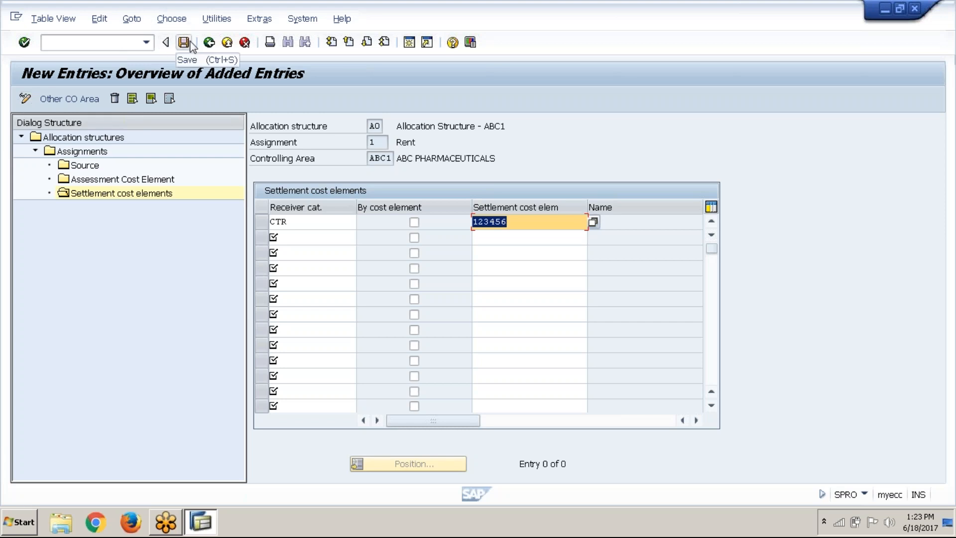
click(191, 46)
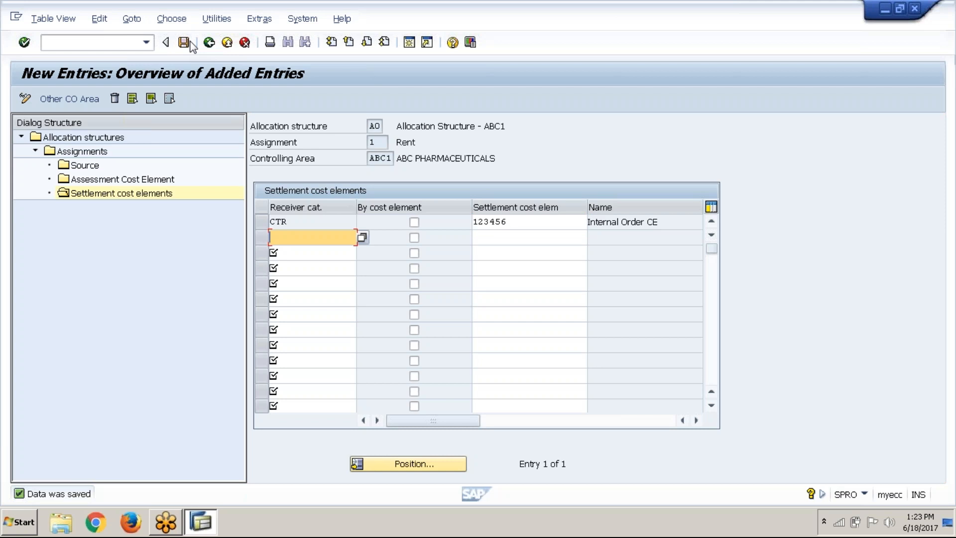
Review the Assignments overview of the ABC1 allocation structure, and return to the IMG structure
double_click(80, 152)
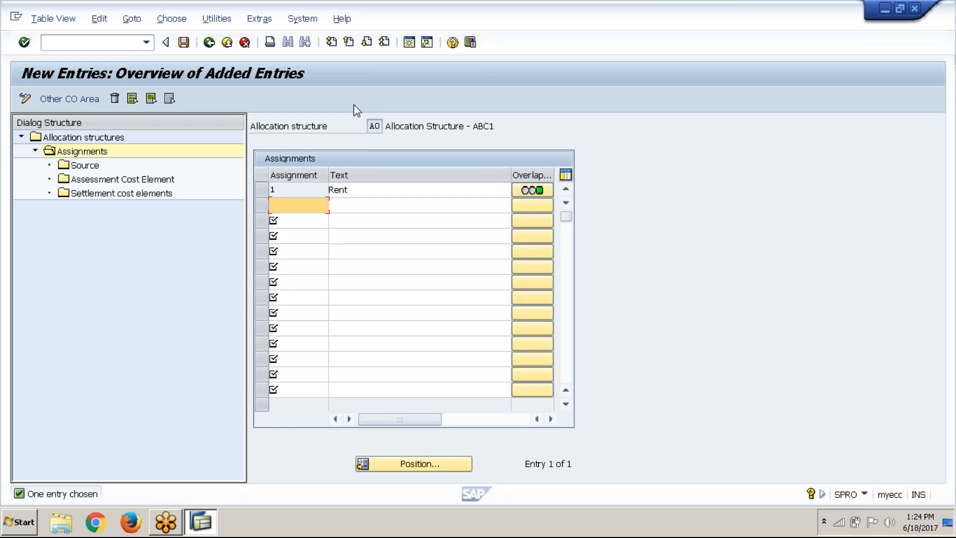
click(209, 43)
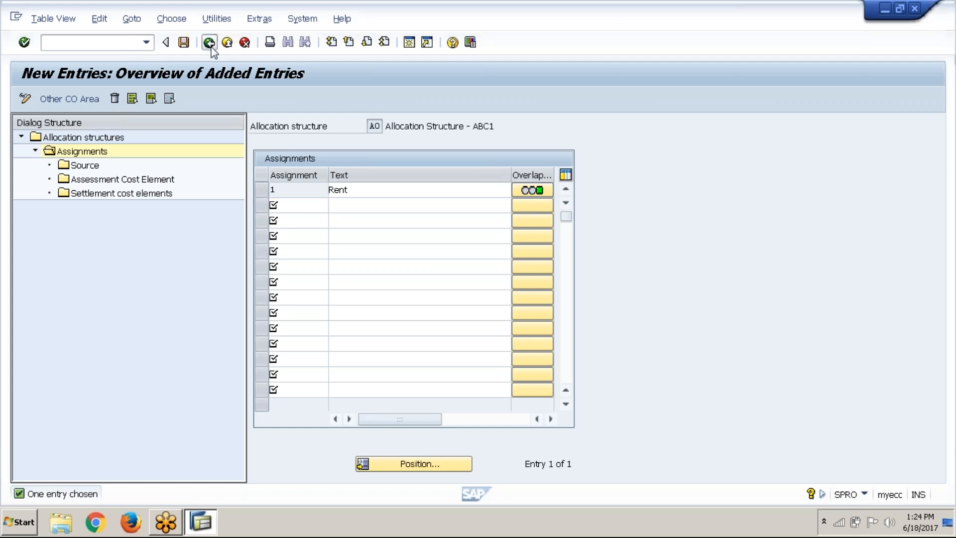
click(210, 43)
click(209, 43)
click(209, 43)
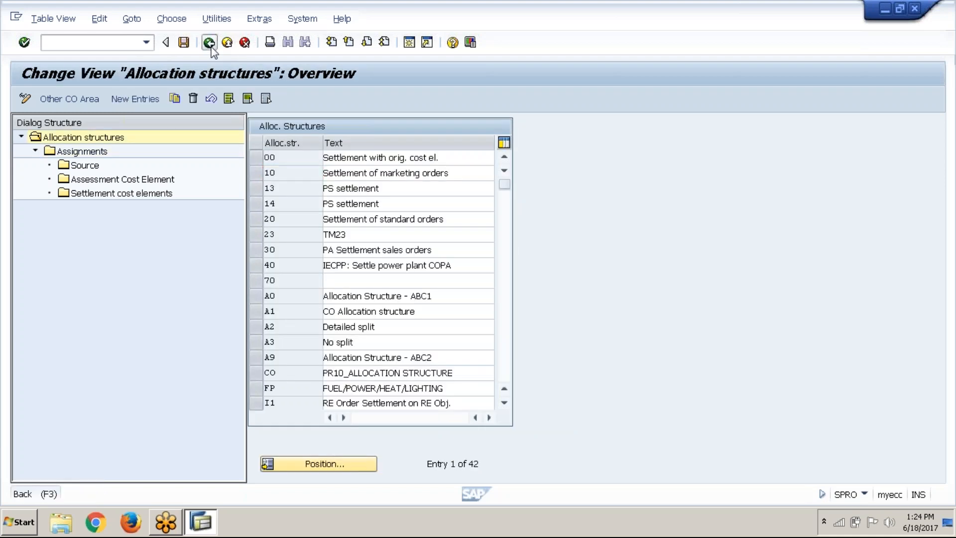
Open the Maintain Settlement Profiles activity from the Settlement node of the IMG, choosing profile maintenance rather than entry in order types
click(178, 327)
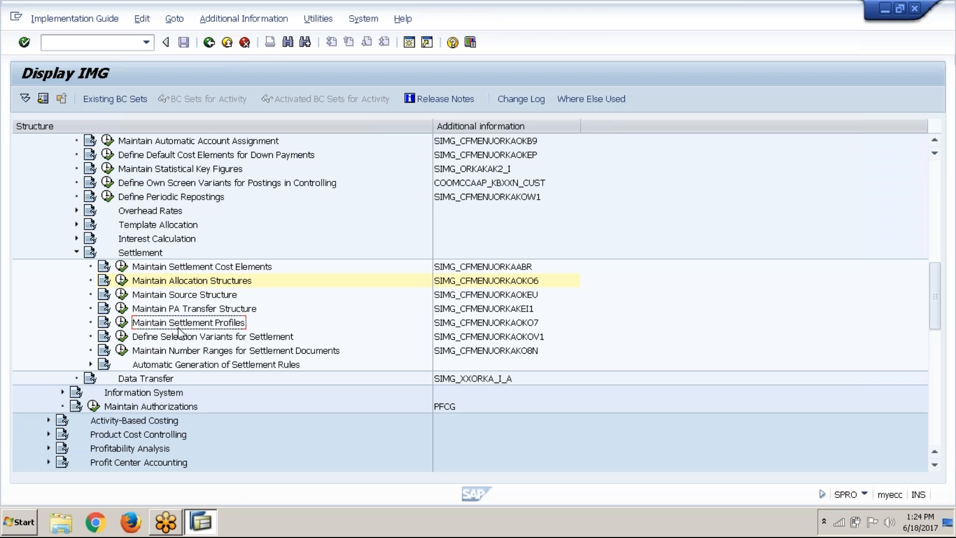
click(122, 324)
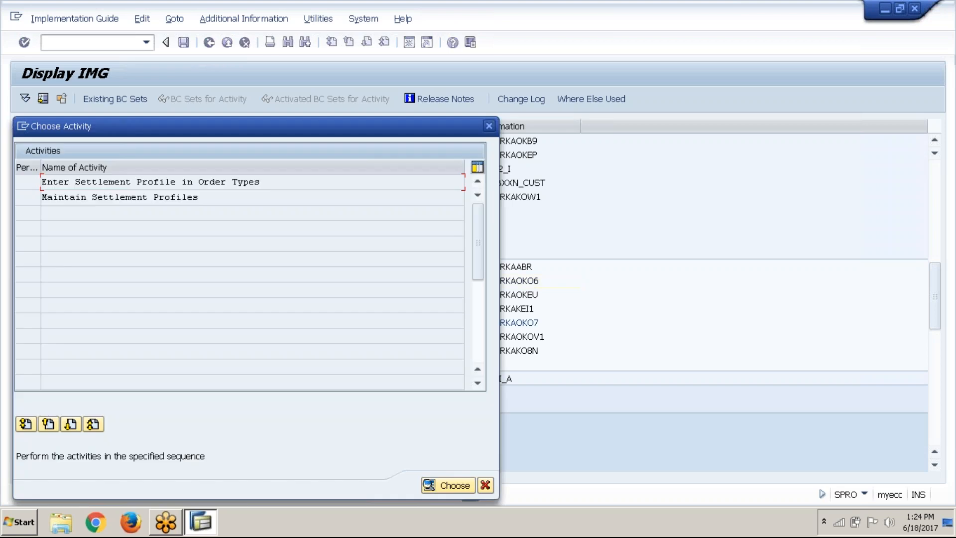
click(183, 196)
key(Return)
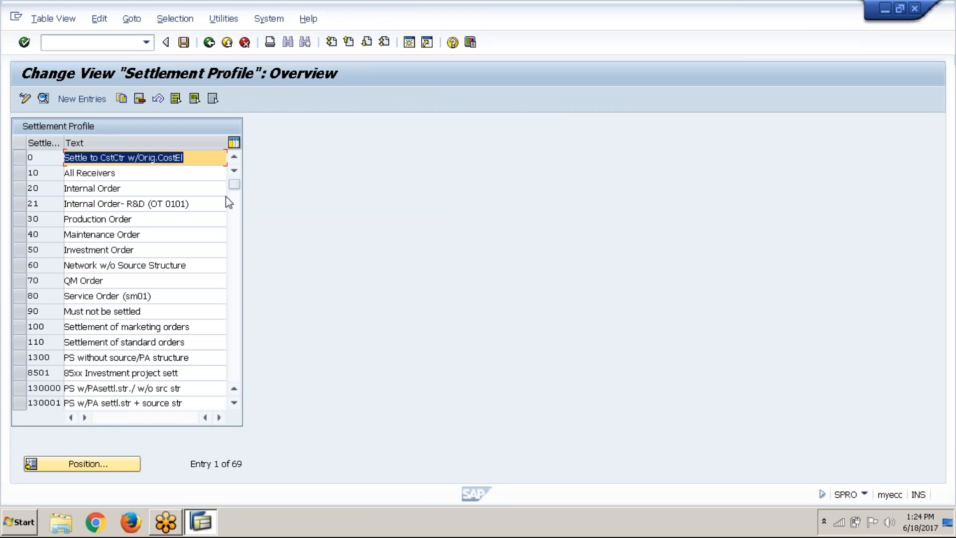
Create a new settlement profile entry ABC1S1 with the description "Settlement profile 1 - ABC1"
click(81, 97)
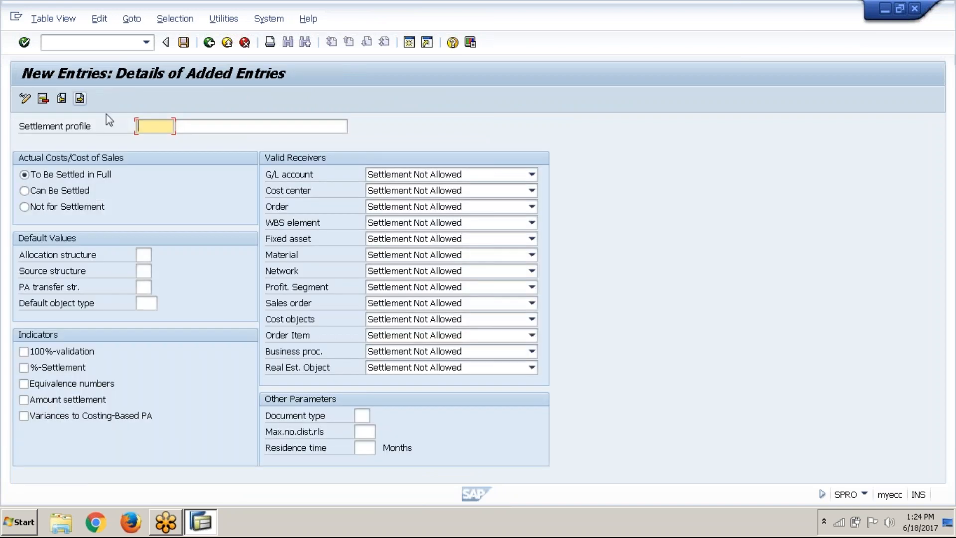
click(156, 130)
click(164, 140)
key(Left)
key(Left)
key(BackSpace)
text(1)
click(216, 127)
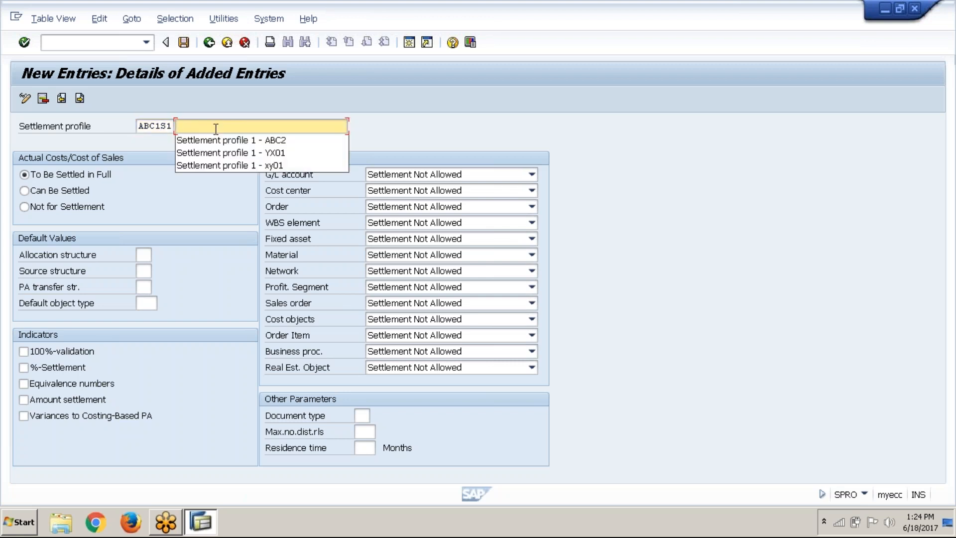
click(220, 141)
key(BackSpace)
text(1 - ABC1)
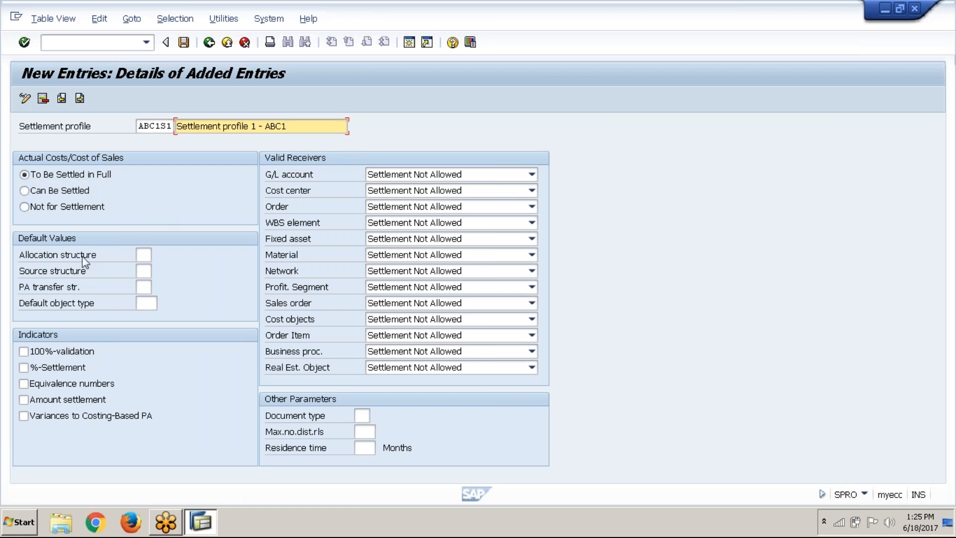
Set the default allocation structure of settlement profile ABC1S1 to A0, Allocation Structure - ABC1
click(144, 254)
click(158, 255)
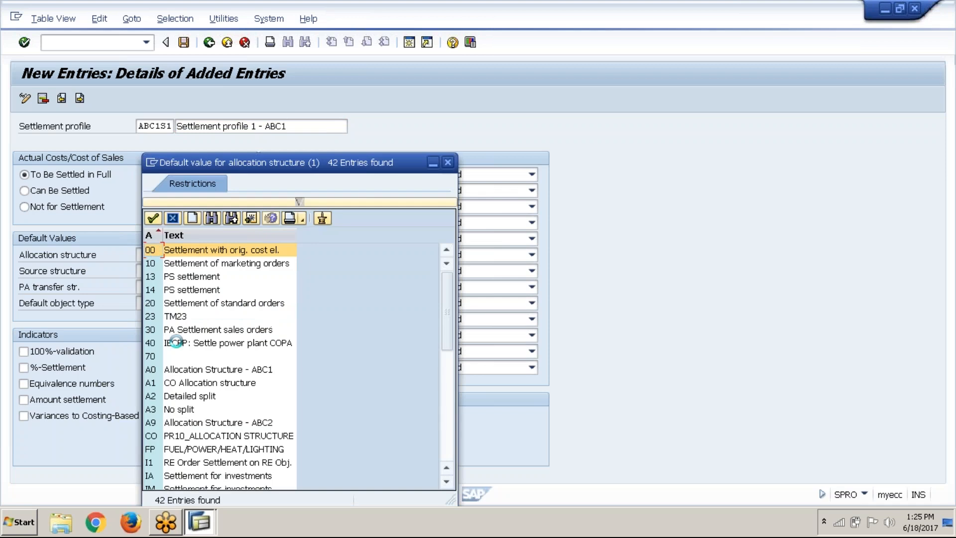
click(183, 371)
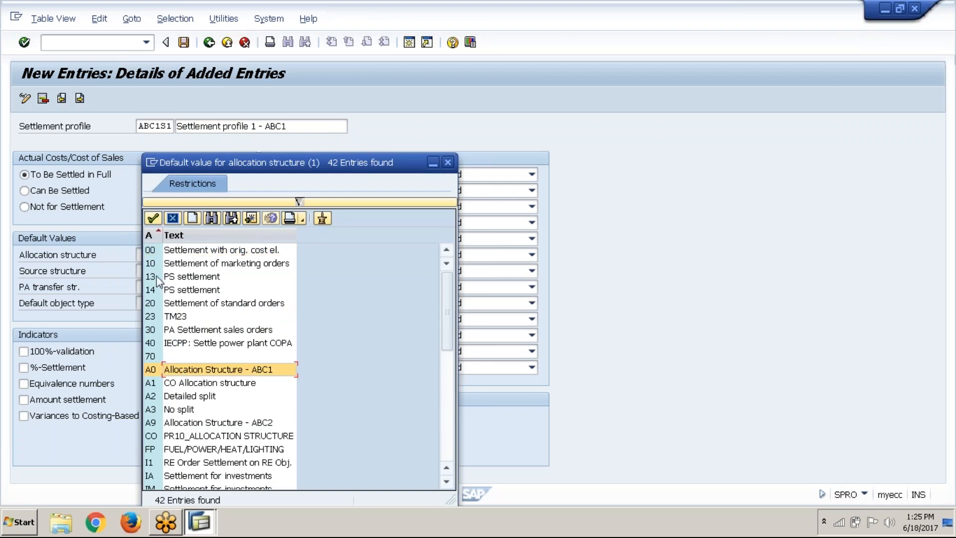
click(154, 219)
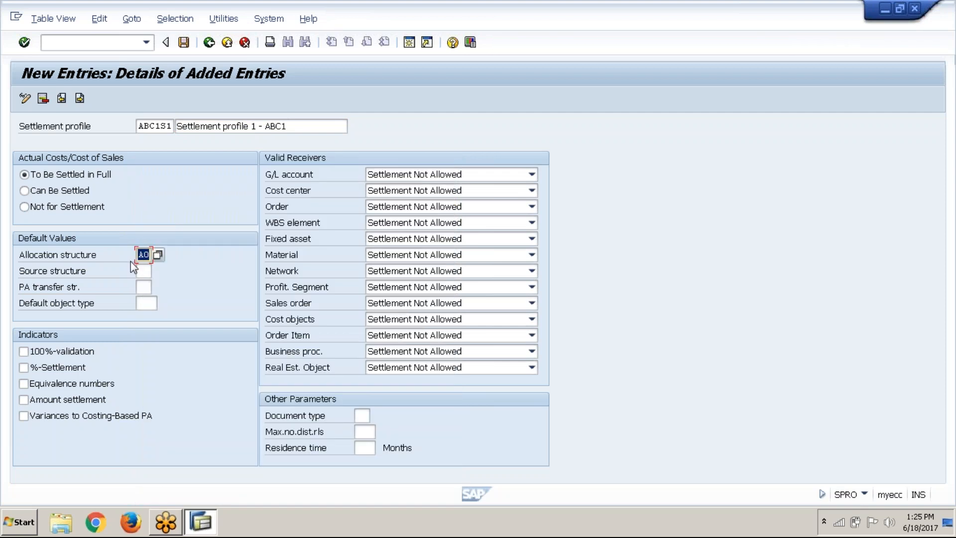
Set the profile's default object type to CTR (Cost center) and enable the %-Settlement and Amount settlement indicators
click(144, 303)
click(163, 304)
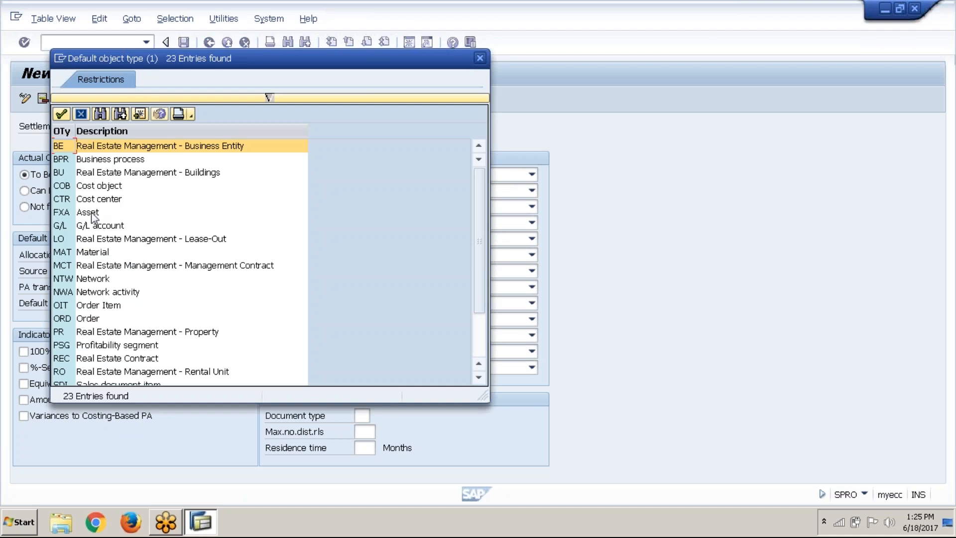
click(97, 200)
click(62, 114)
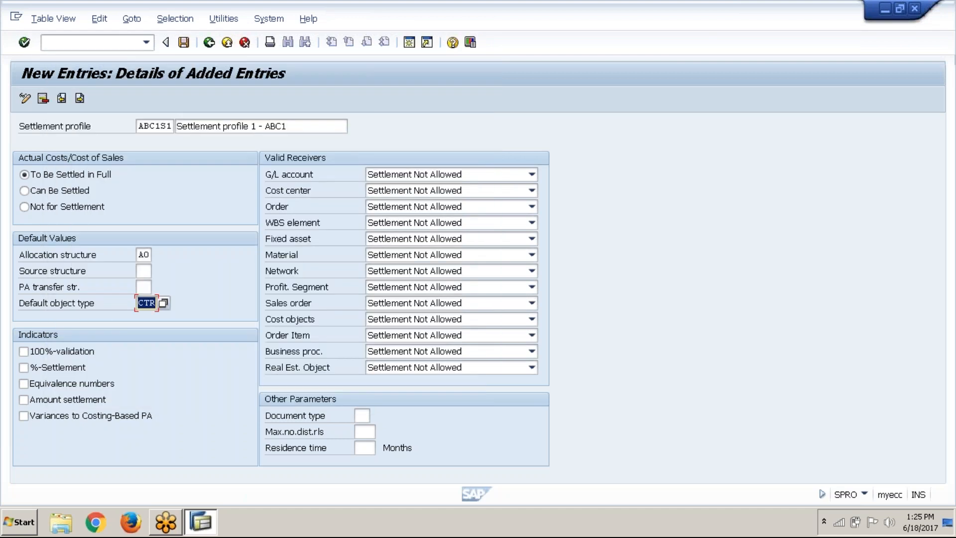
click(66, 369)
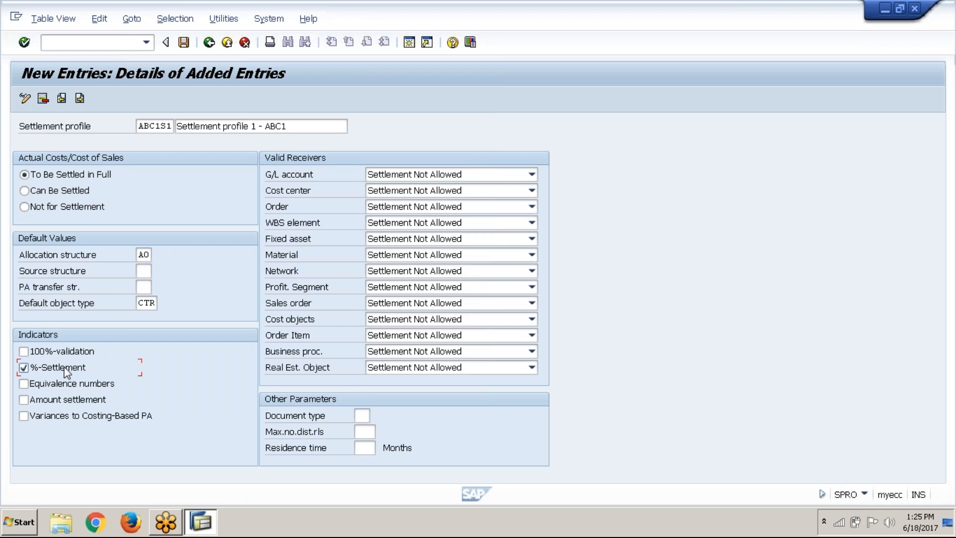
click(54, 401)
Set the G/L account, Cost center and Order valid receivers to Settlement Optional, leaving Fixed asset as Settlement Not Allowed
click(420, 176)
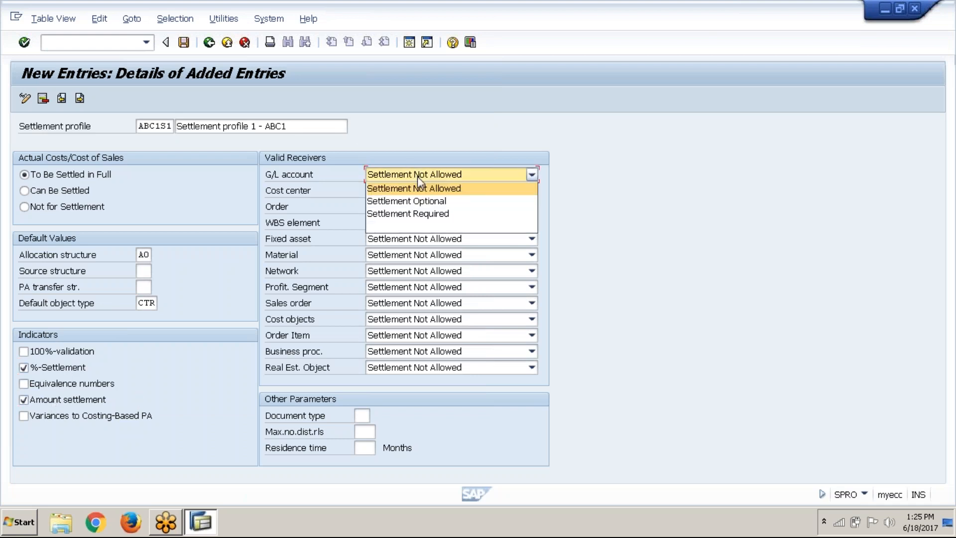
click(421, 201)
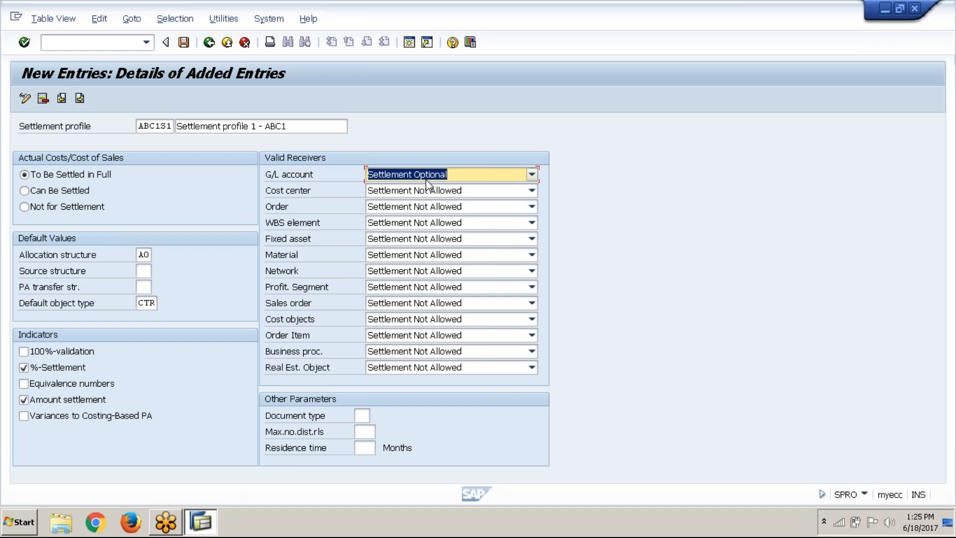
click(427, 192)
click(432, 215)
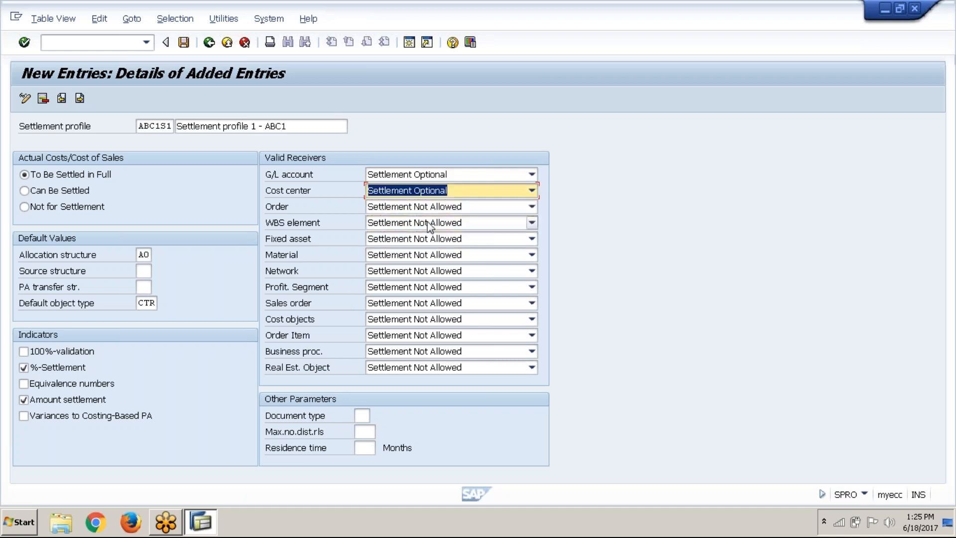
click(436, 207)
click(441, 233)
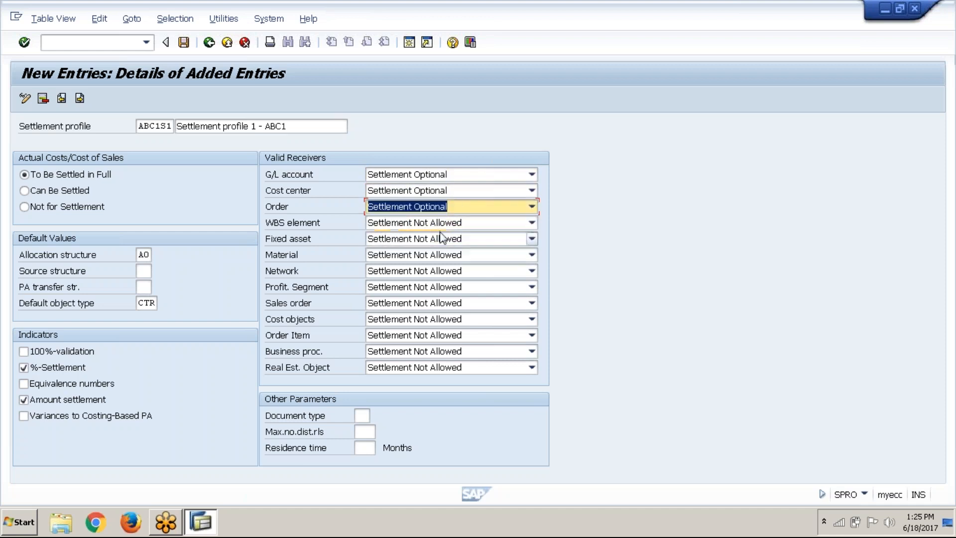
click(442, 238)
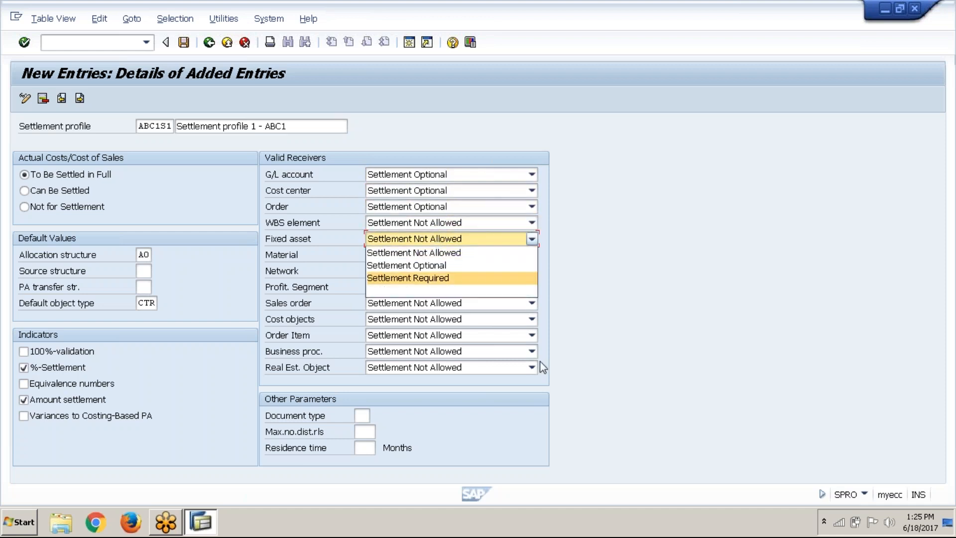
click(609, 309)
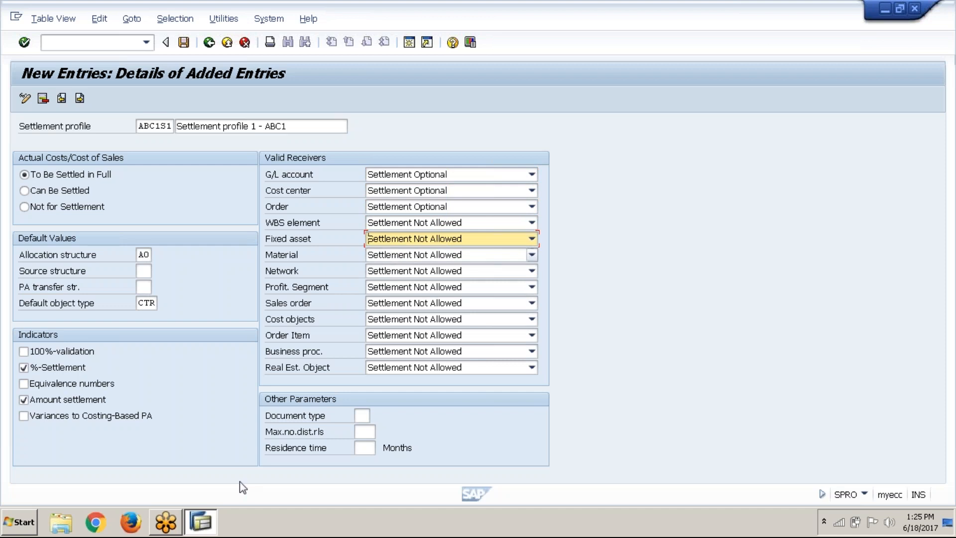
Enter document type SA, a maximum of 3 distribution rules and a residence time of 6 months for the settlement profile
click(359, 416)
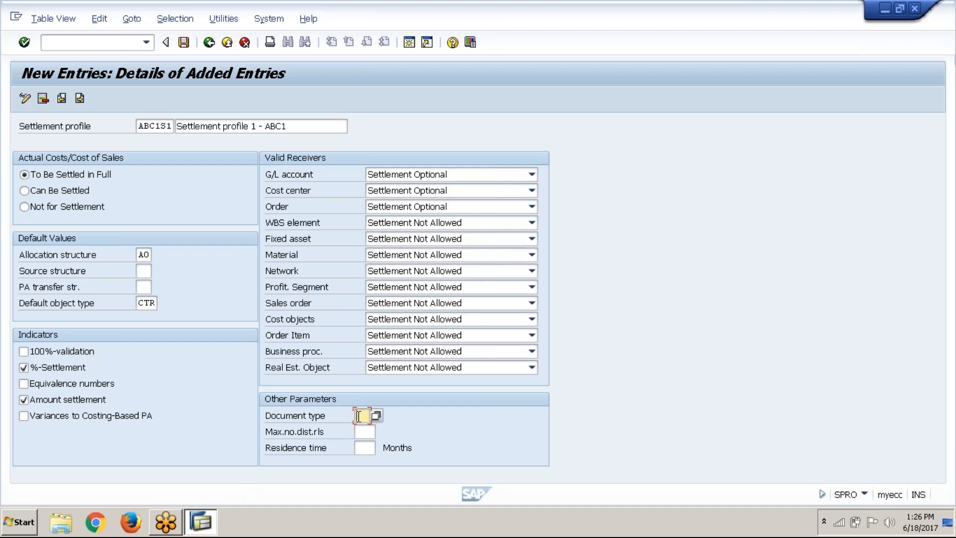
text(SA)
click(366, 434)
text(3)
key(Tab)
text(6)
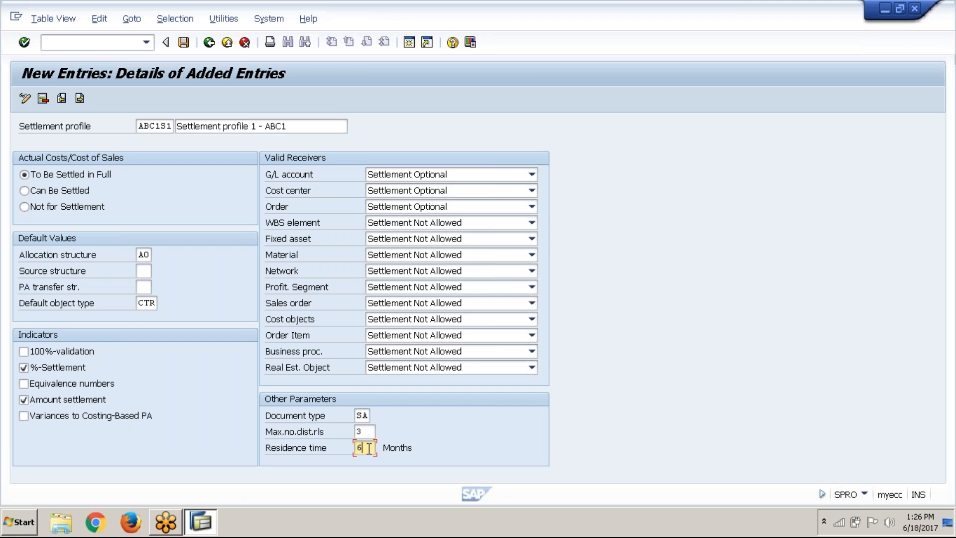
key(shift+Tab)
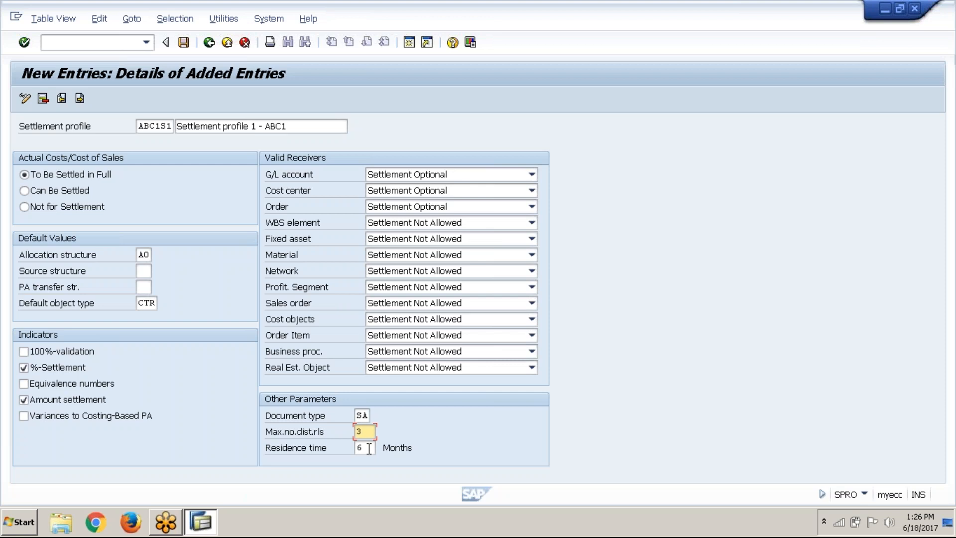
Save settlement profile ABC1S1 to the FICO_ABC1_Controlling customizing request and return to the settlement profile activities
click(184, 45)
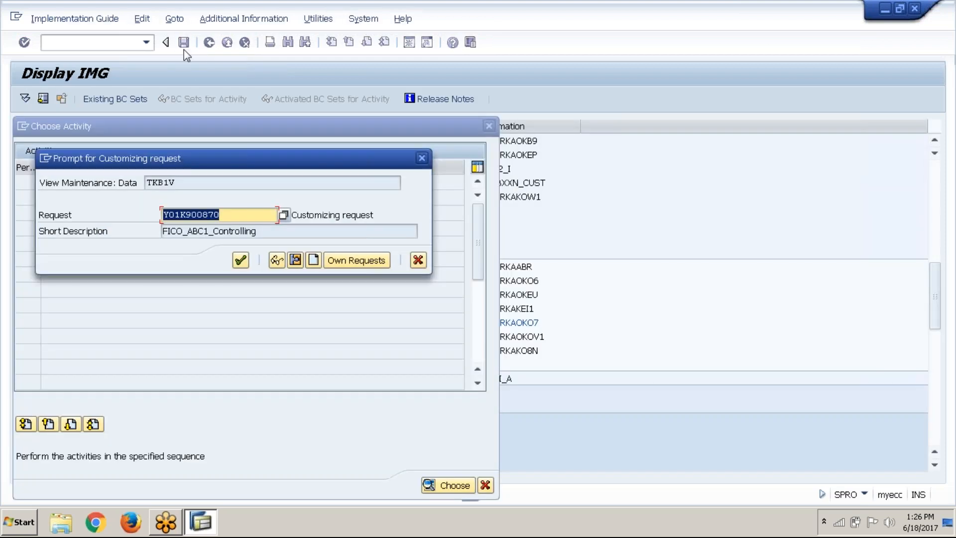
click(240, 260)
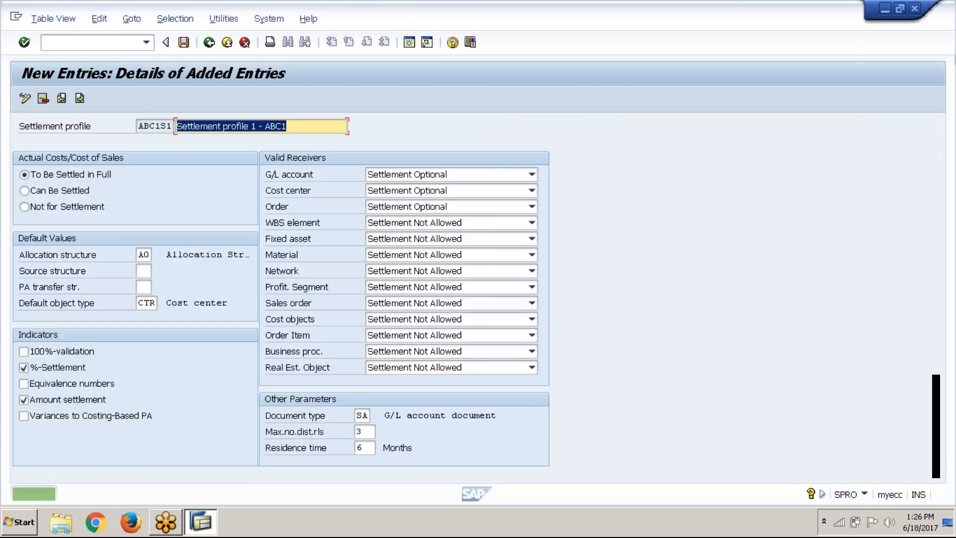
click(214, 47)
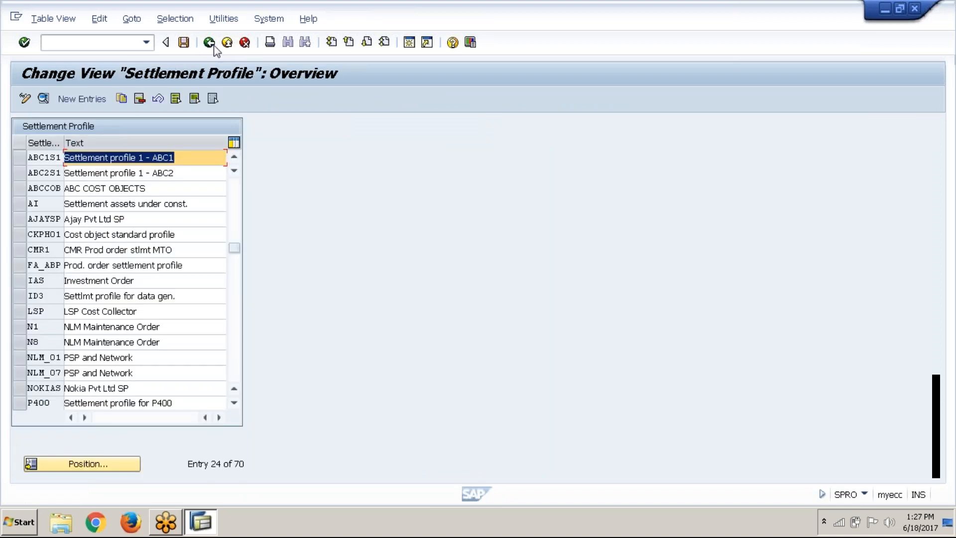
click(213, 47)
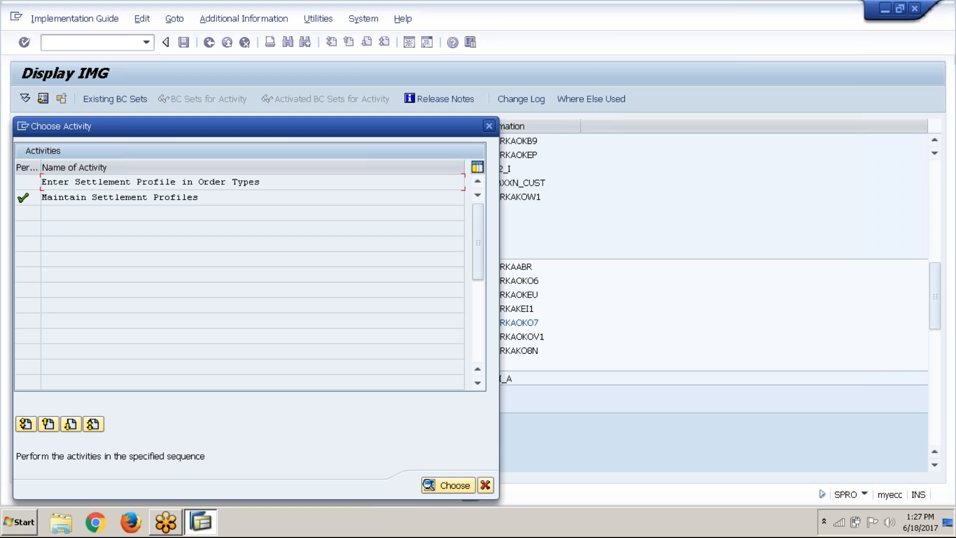
Start the Enter Settlement Profile in Order Types activity and position the list at order type AB2
double_click(131, 181)
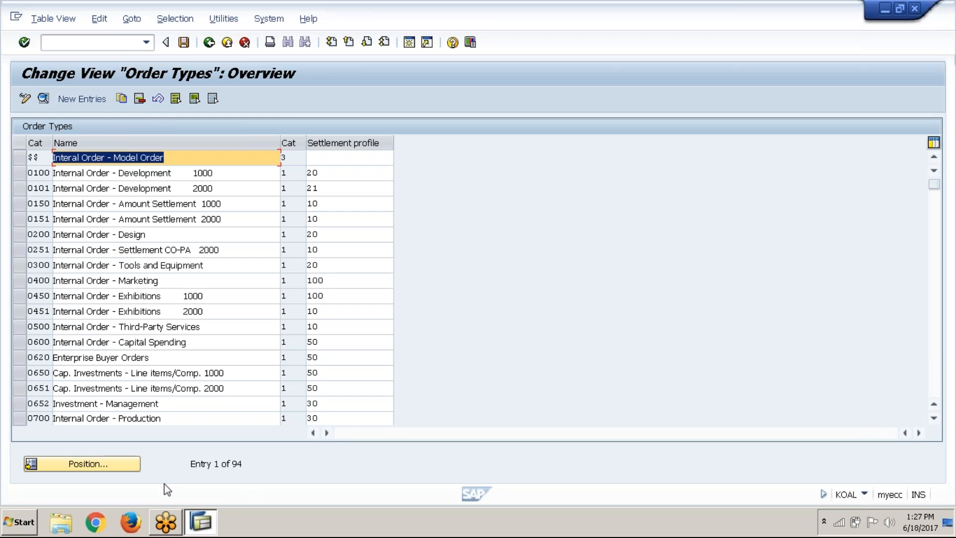
click(136, 470)
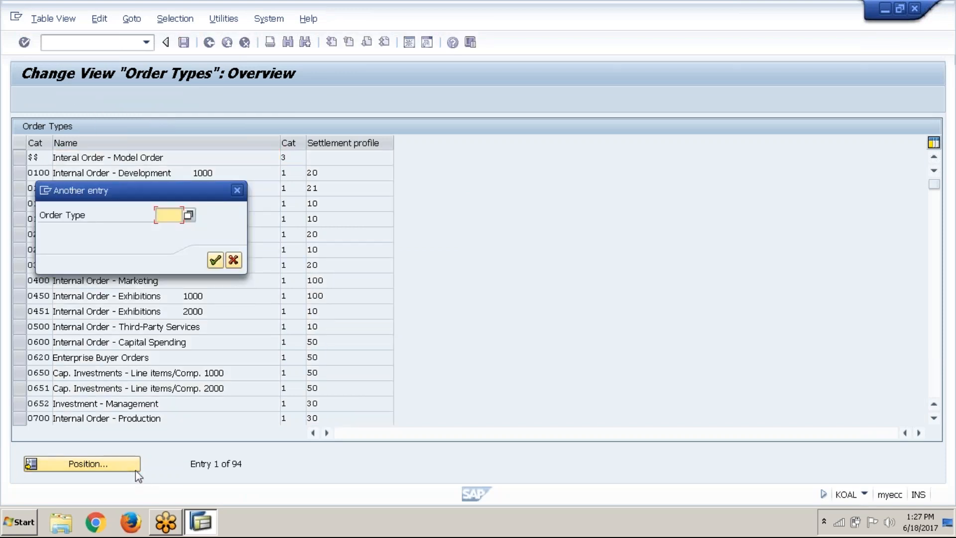
text(ab2)
click(214, 261)
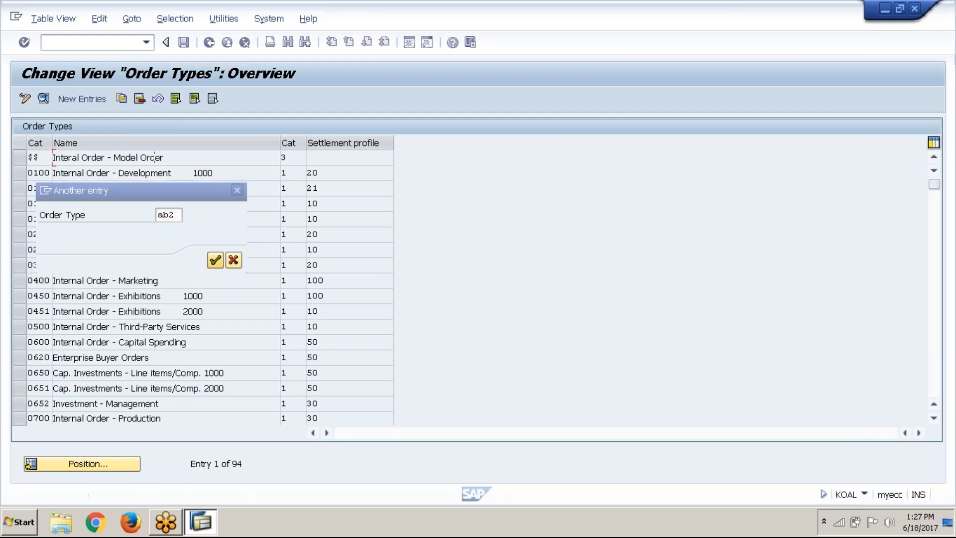
Assign settlement profile ABC1S1, Settlement profile 1 - ABC1, to order type AB2
click(346, 161)
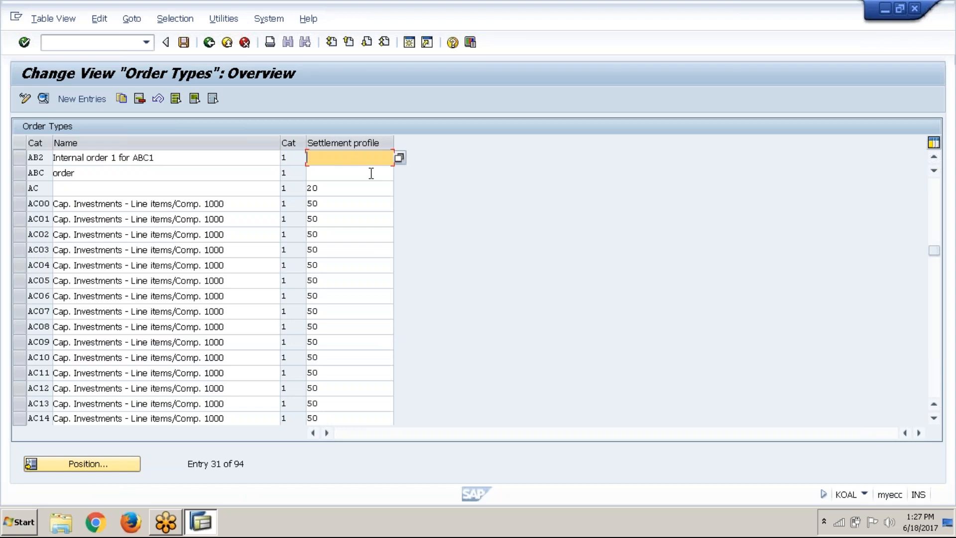
click(399, 158)
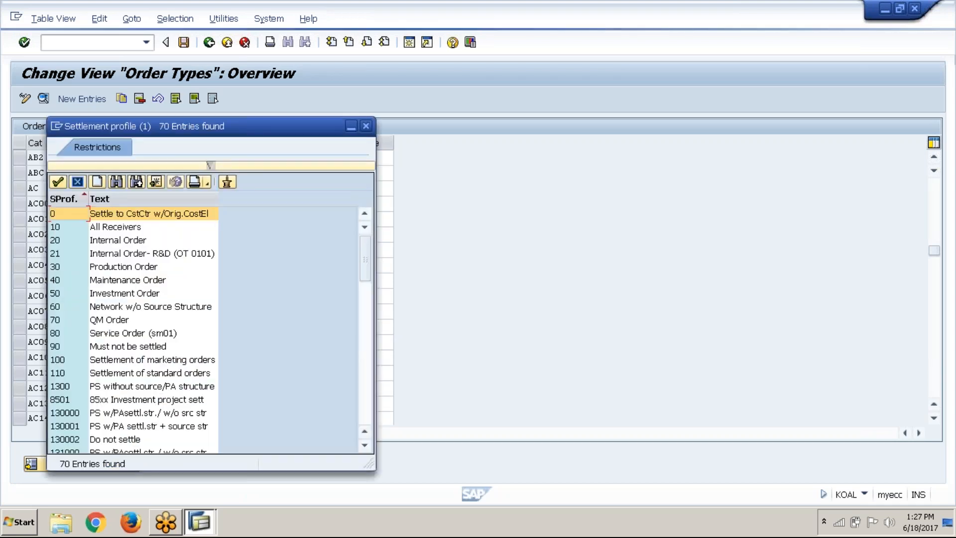
click(367, 400)
click(128, 283)
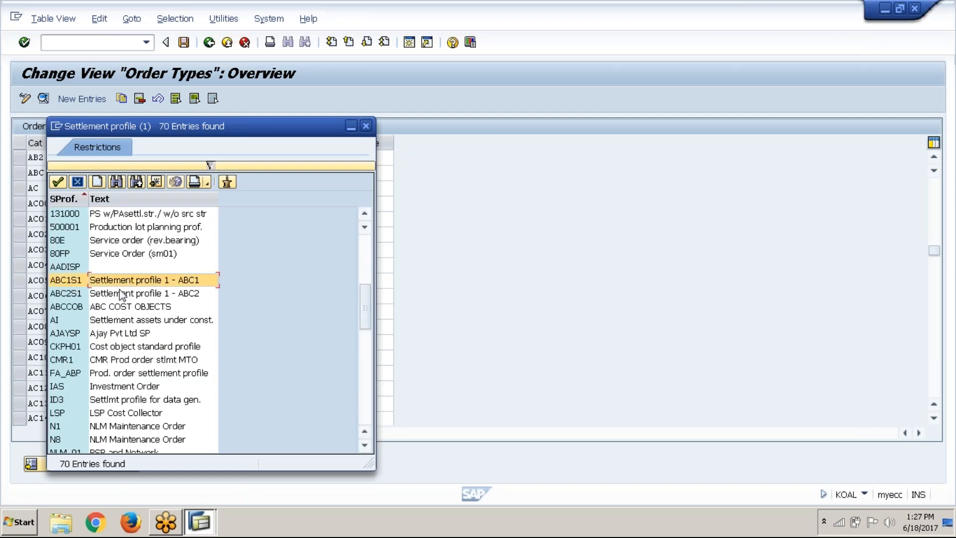
click(58, 183)
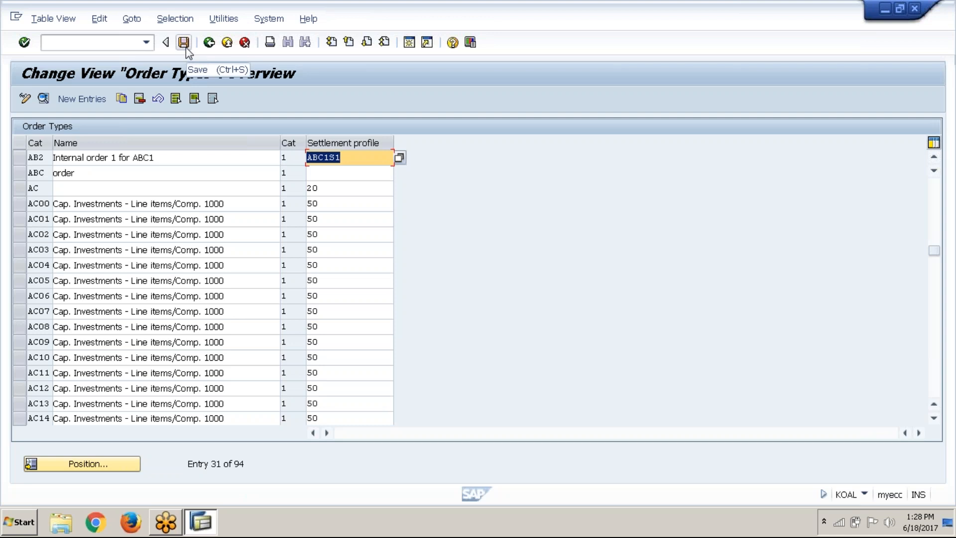
Save the order type assignment to the FICO_ABC1_Controlling customizing request and close the settlement profile activities
click(184, 42)
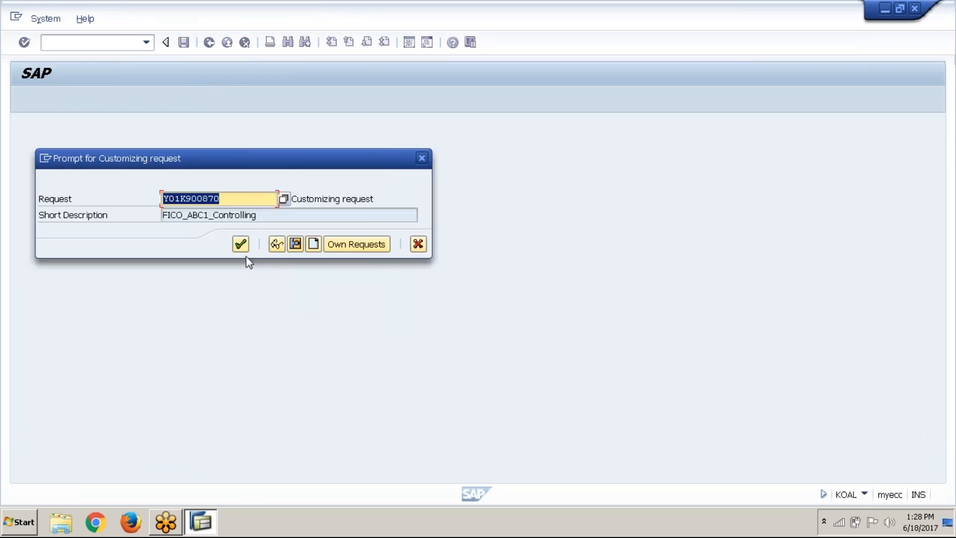
click(241, 244)
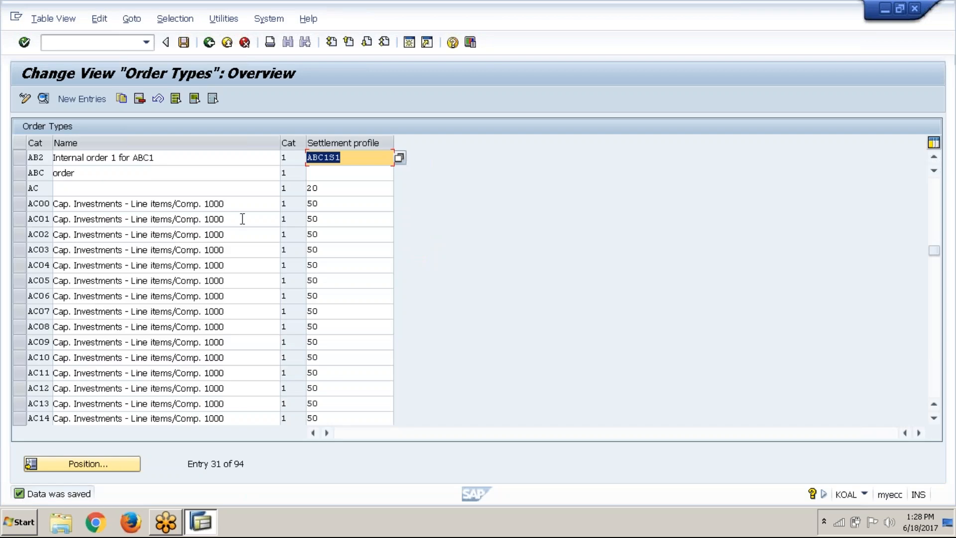
click(207, 43)
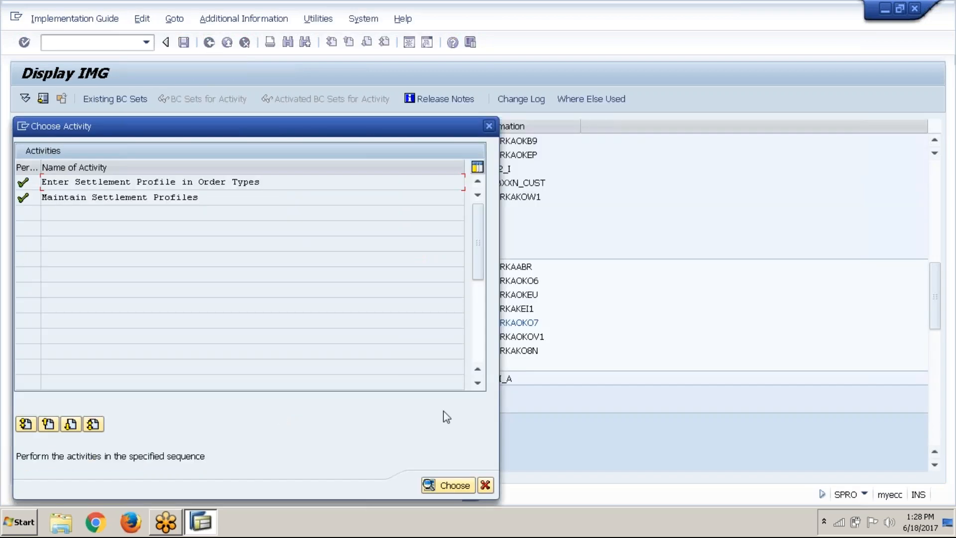
click(486, 485)
Open group maintenance in change mode for the number ranges of settlement documents
click(206, 355)
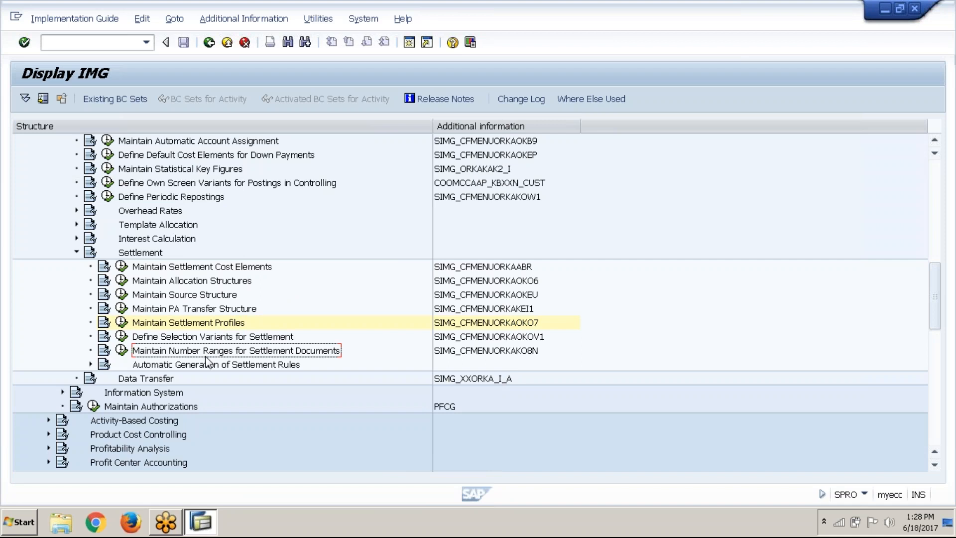
click(121, 351)
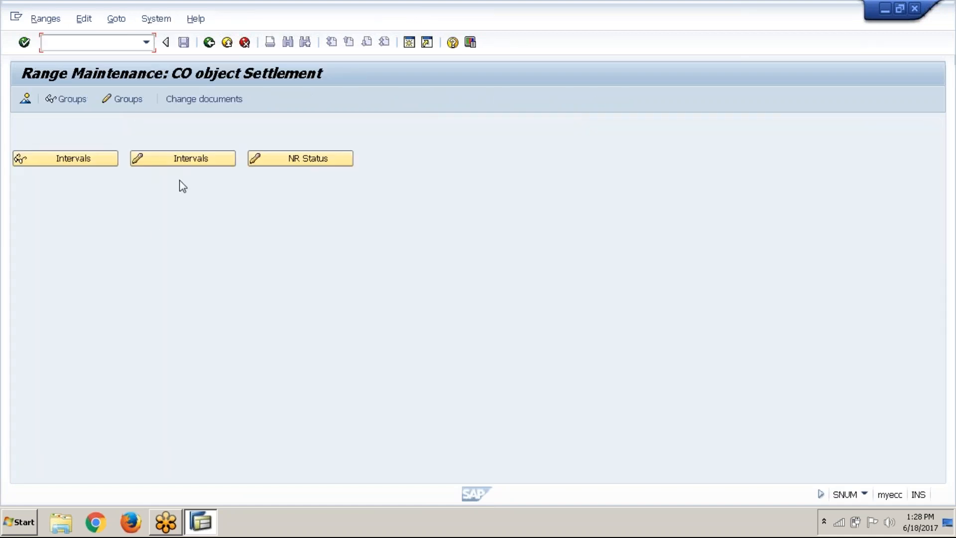
click(124, 103)
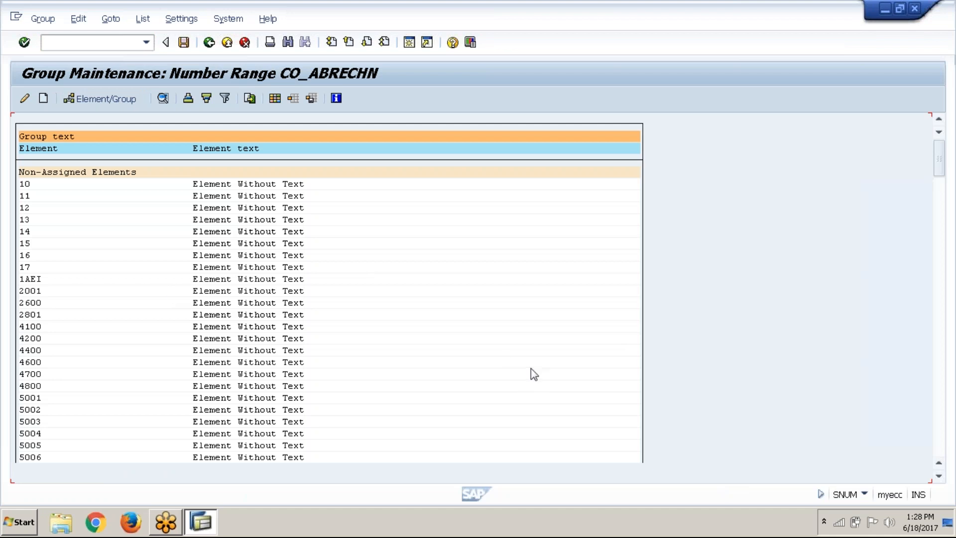
Examine the number range groups, locating element ABC1 and the Standard accounting document group
click(941, 410)
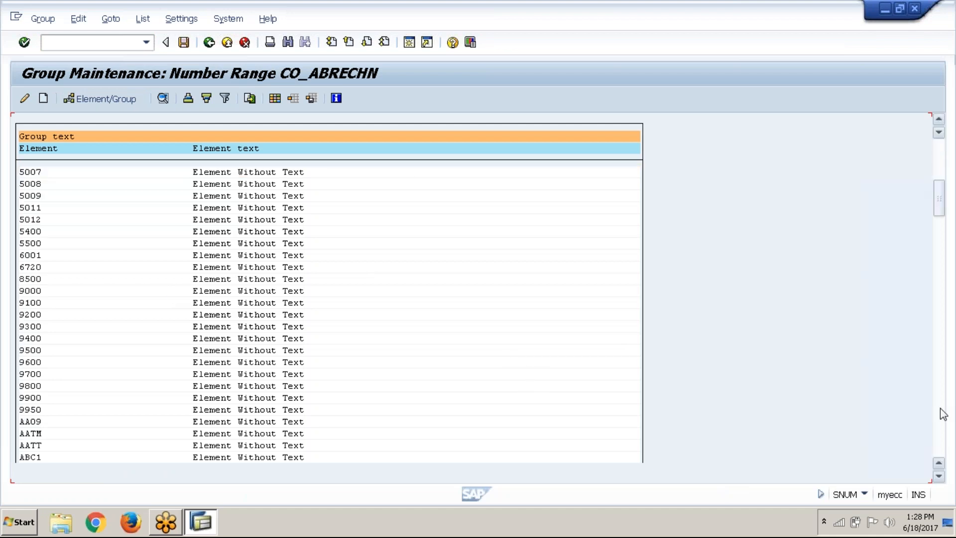
click(941, 409)
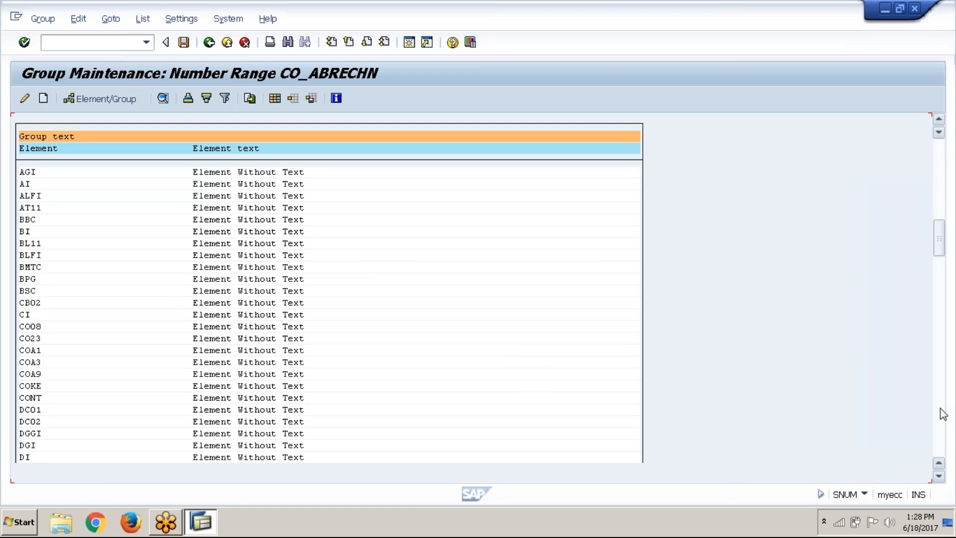
click(940, 119)
click(940, 120)
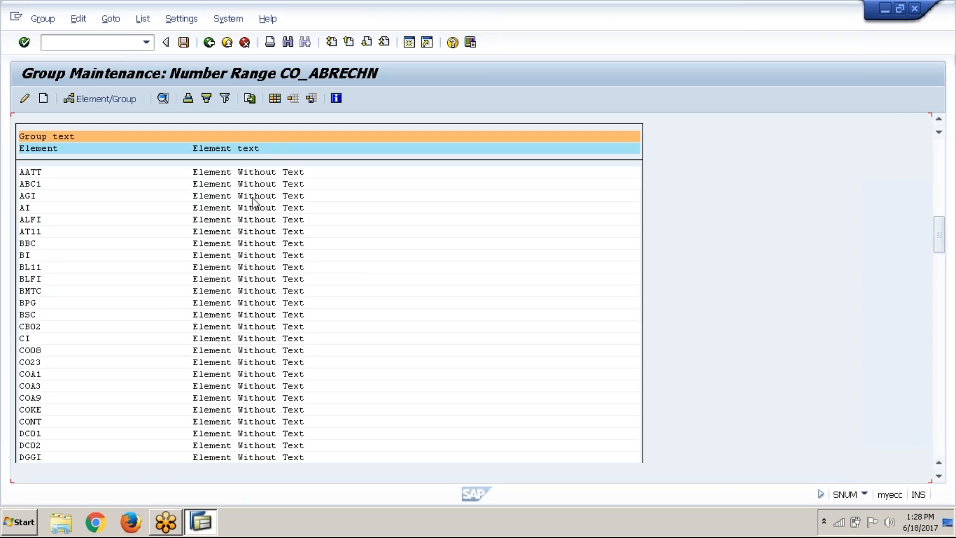
click(55, 186)
click(939, 357)
click(940, 357)
click(940, 357)
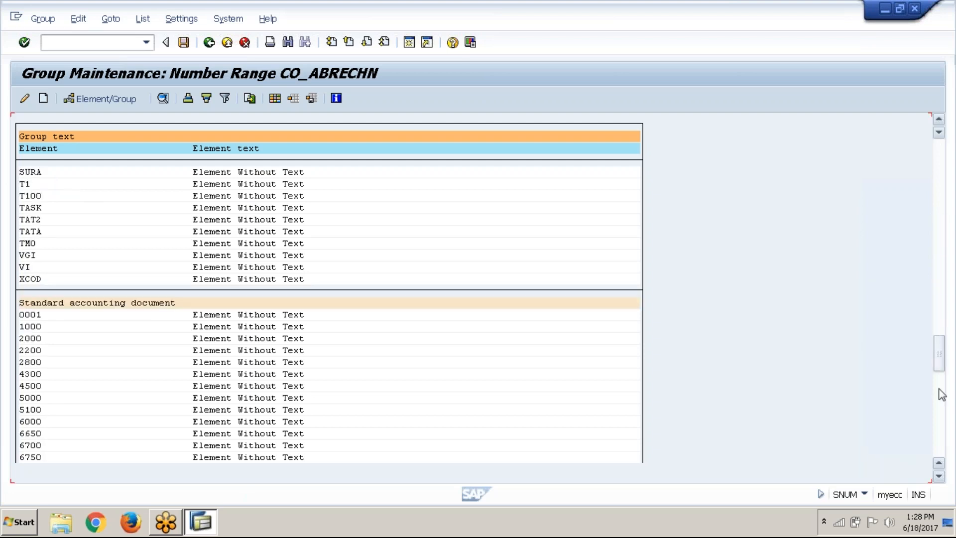
click(140, 304)
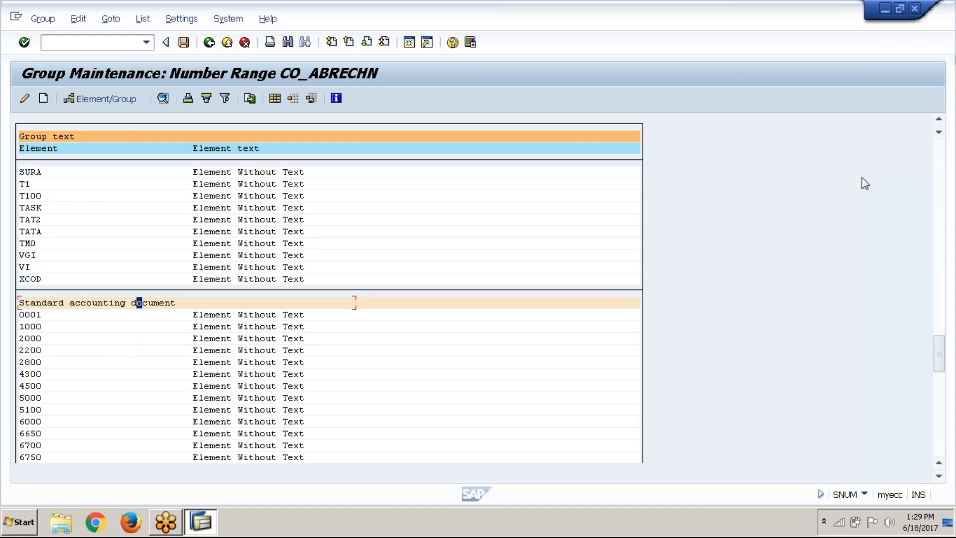
Assign the non-assigned element ABC1 to number range group 01, Standard accounting document
click(936, 158)
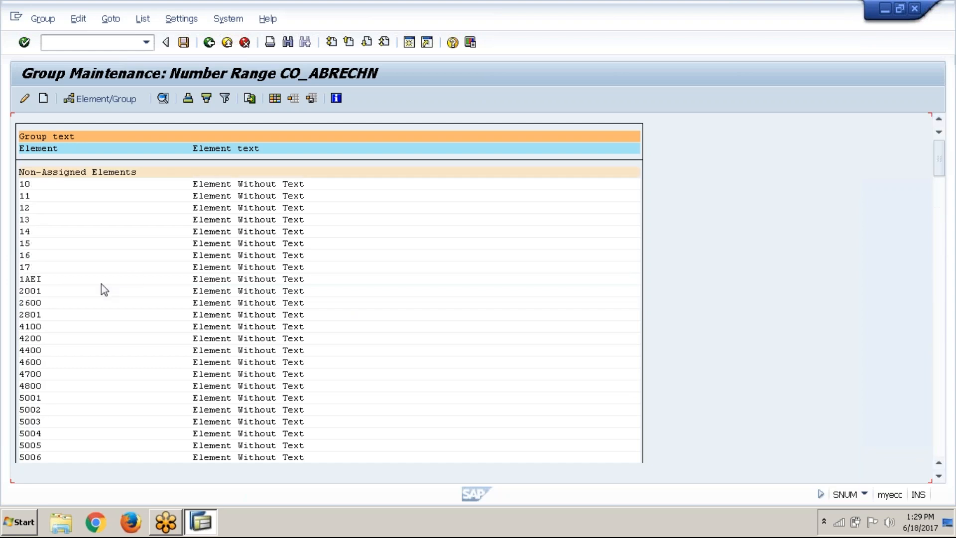
click(940, 478)
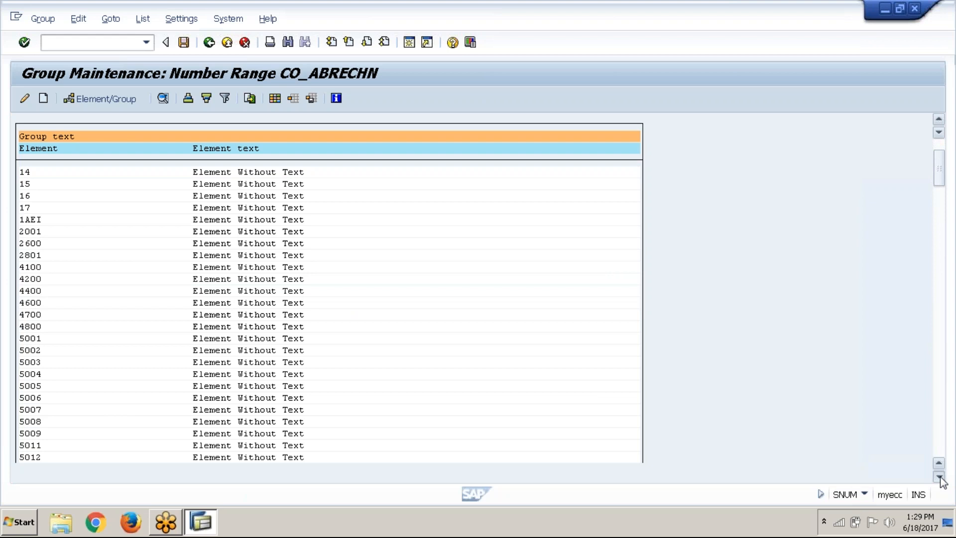
click(940, 477)
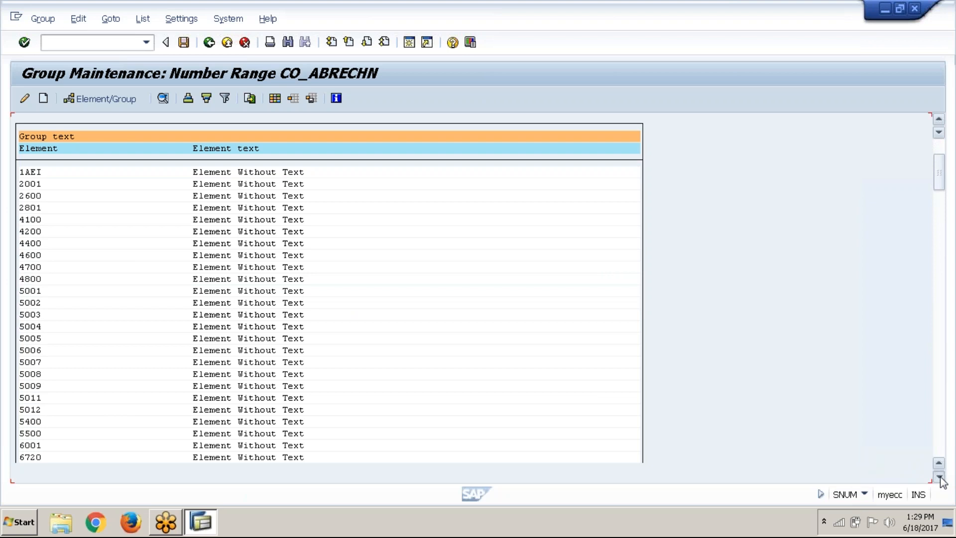
click(940, 477)
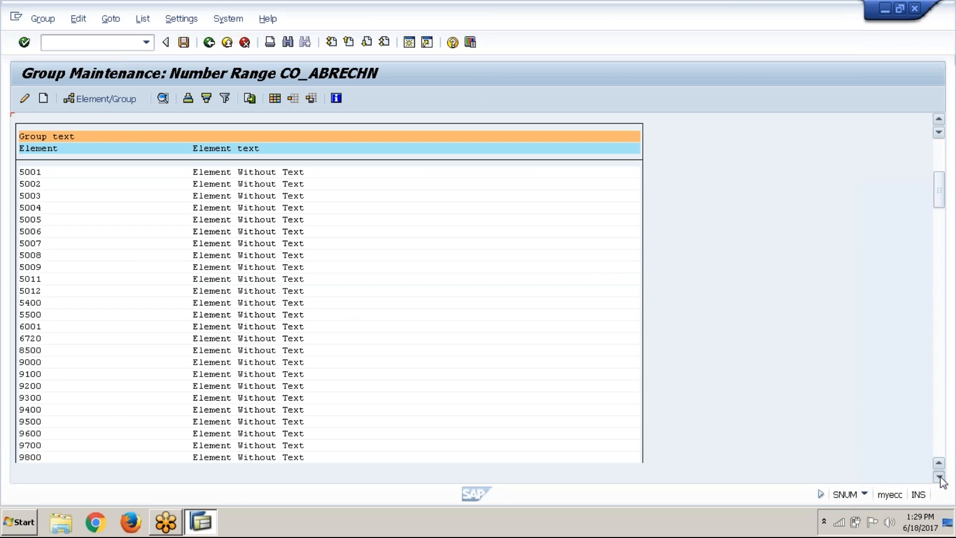
click(940, 477)
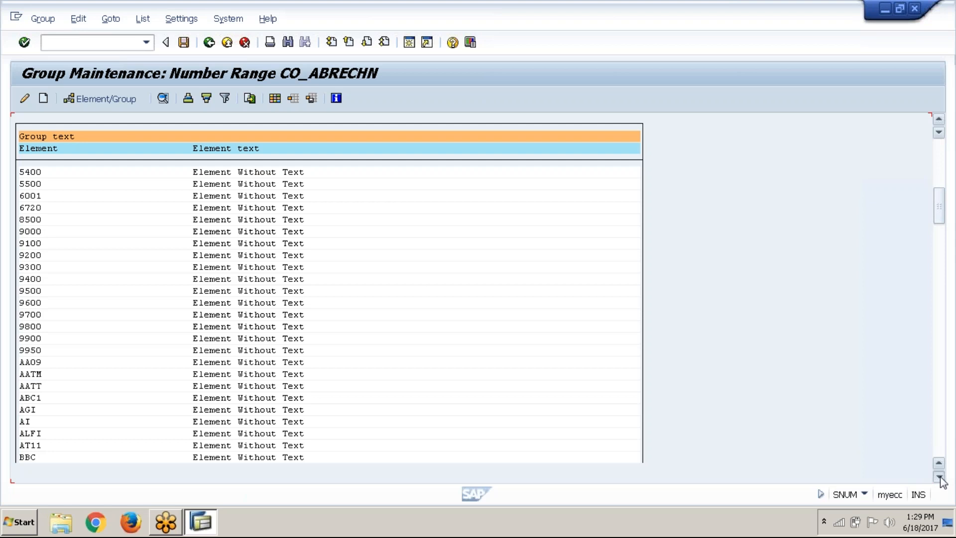
click(44, 399)
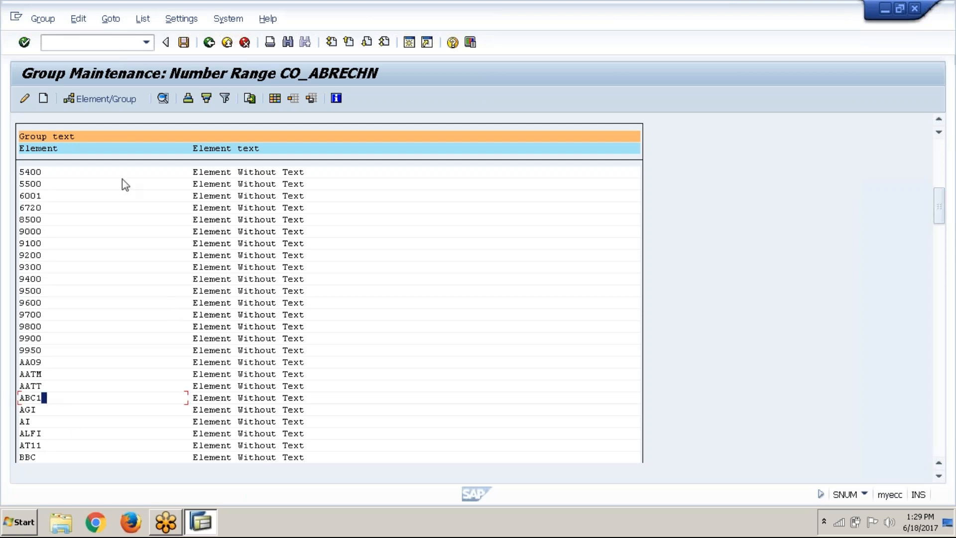
click(106, 98)
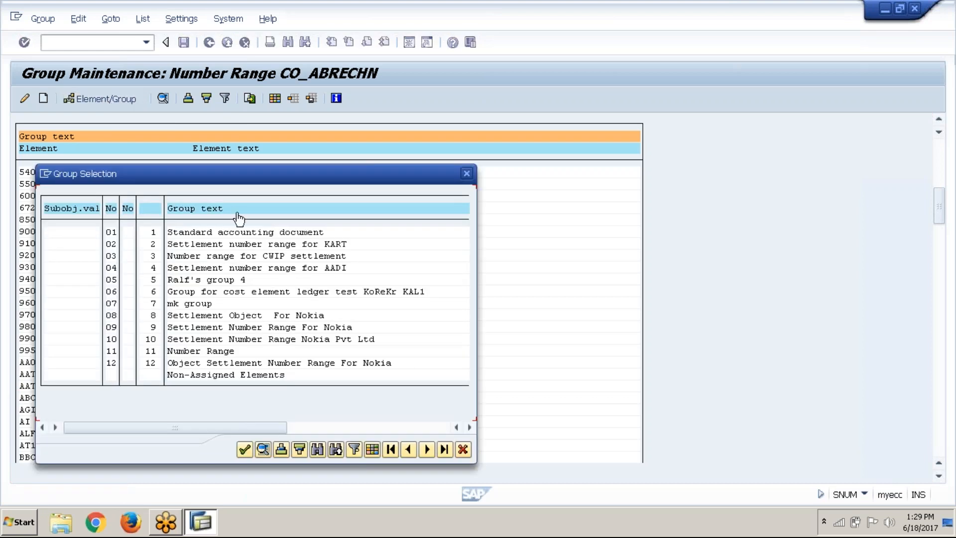
click(113, 233)
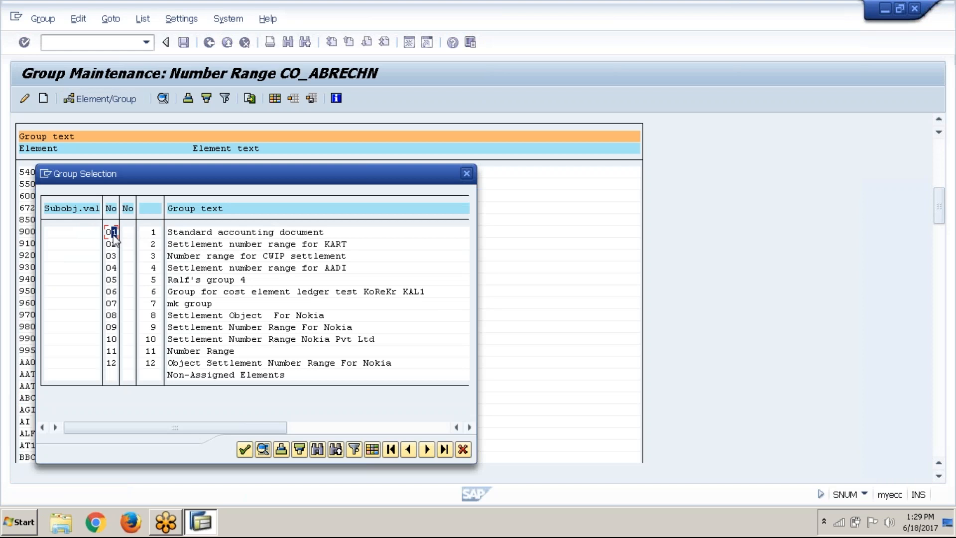
click(244, 450)
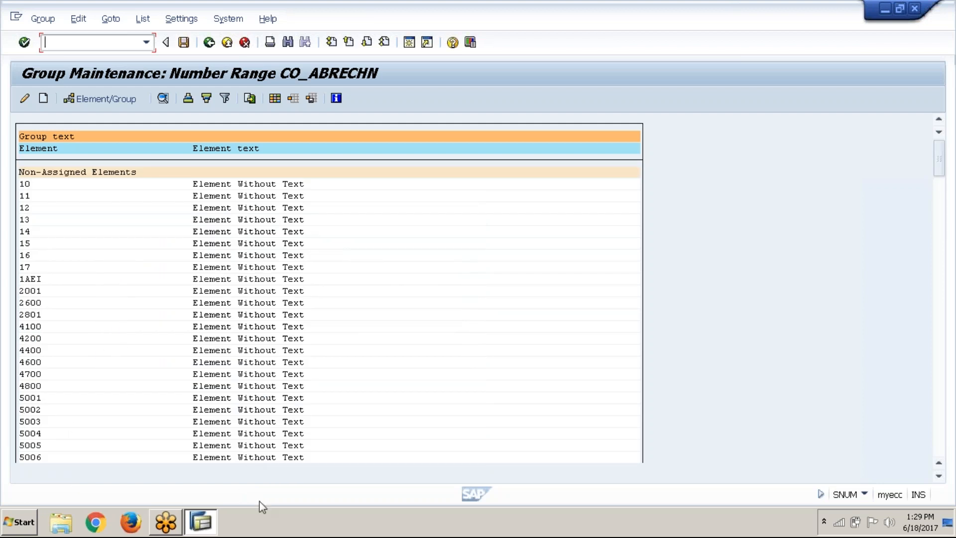
Locate element ABC1 under the Standard accounting document group and save the number range group assignment
click(935, 442)
click(934, 441)
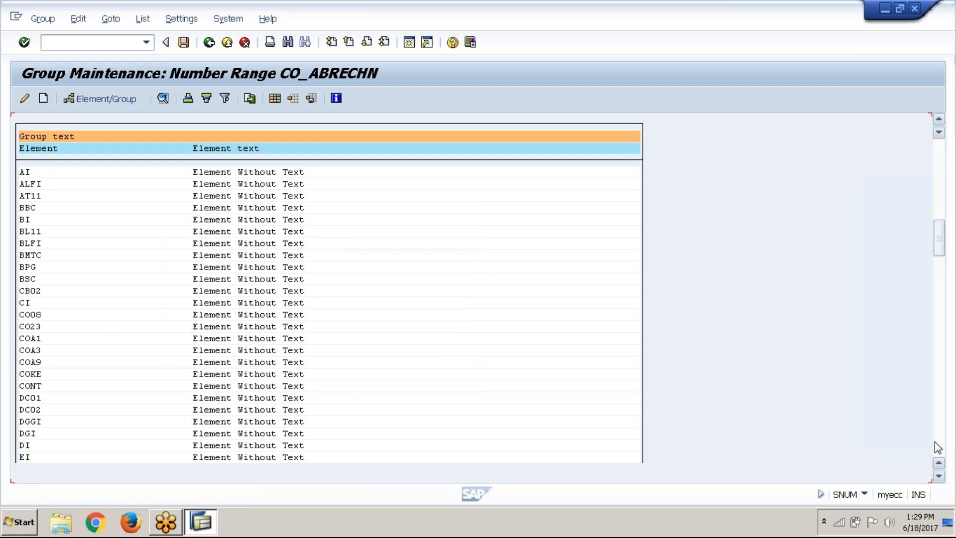
click(935, 441)
click(934, 441)
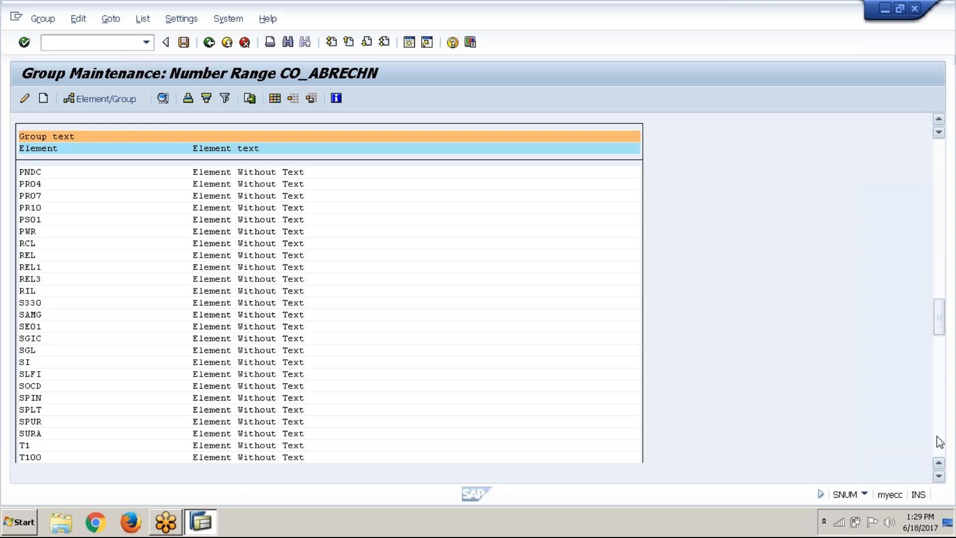
click(937, 437)
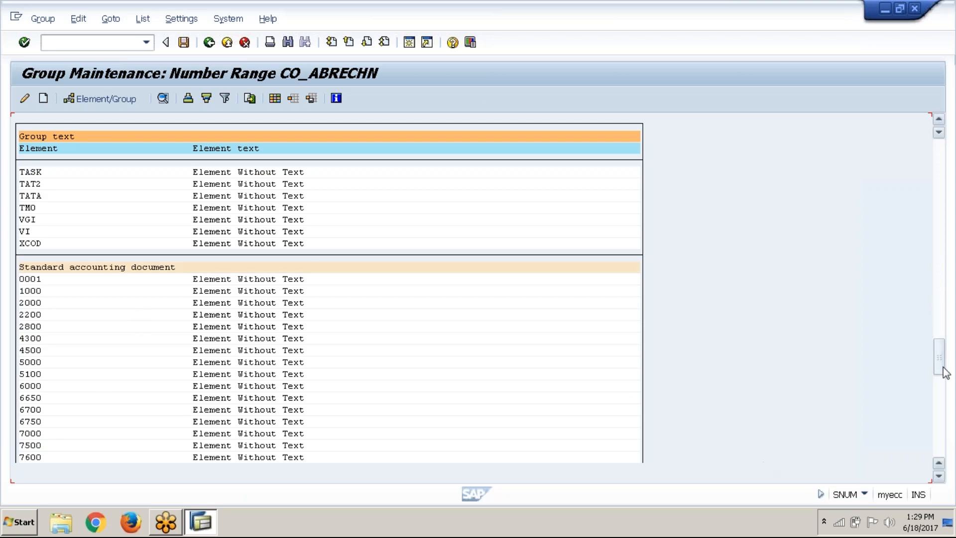
drag(946, 367, 946, 394)
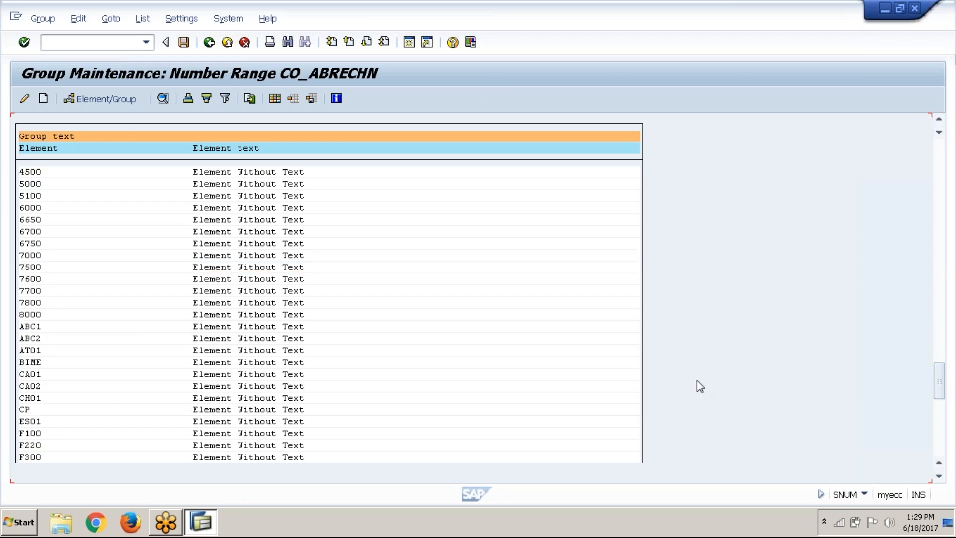
click(45, 328)
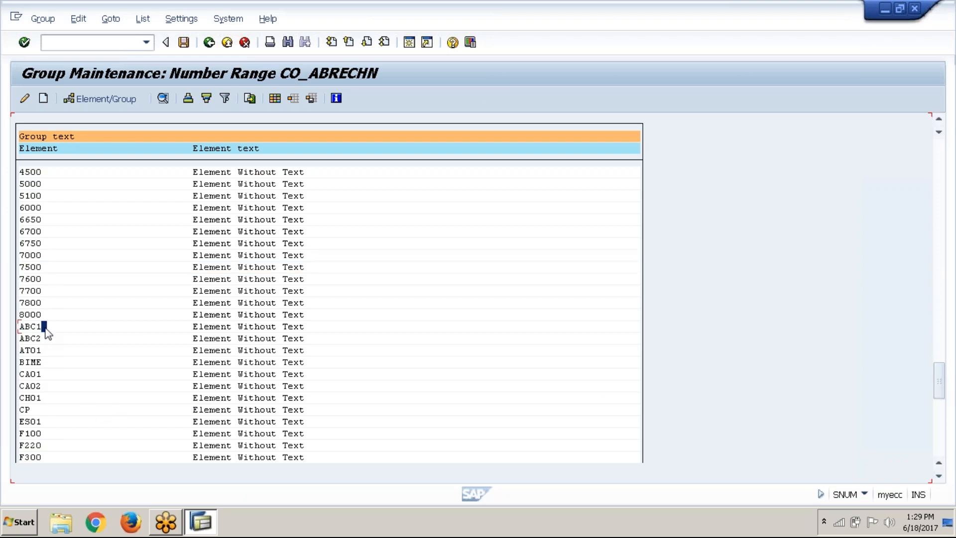
click(185, 44)
Leave the settlement number range maintenance and the customizing guide, returning to SAP Easy Access
click(214, 45)
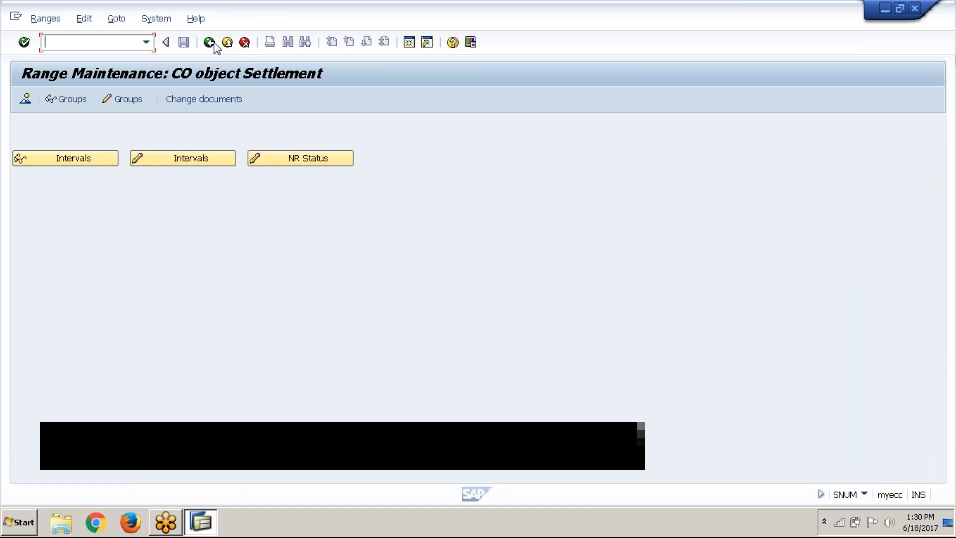
click(214, 45)
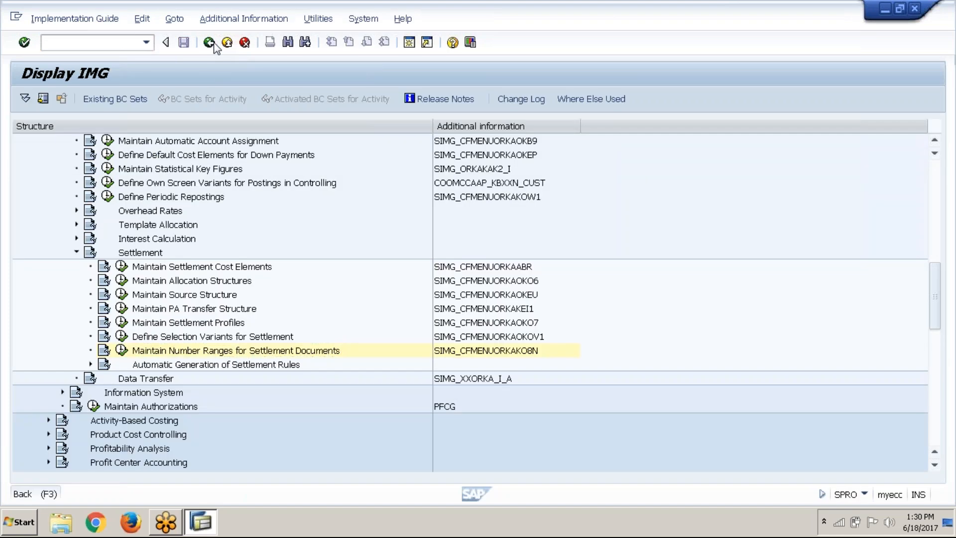
click(214, 45)
click(214, 45)
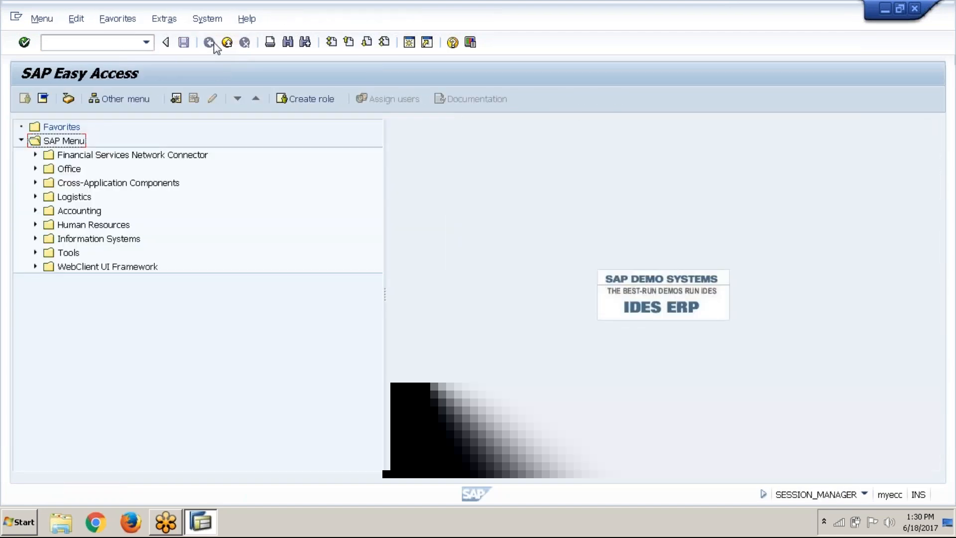
Open the G/L account posting with transaction F-02
click(80, 44)
text(F-02)
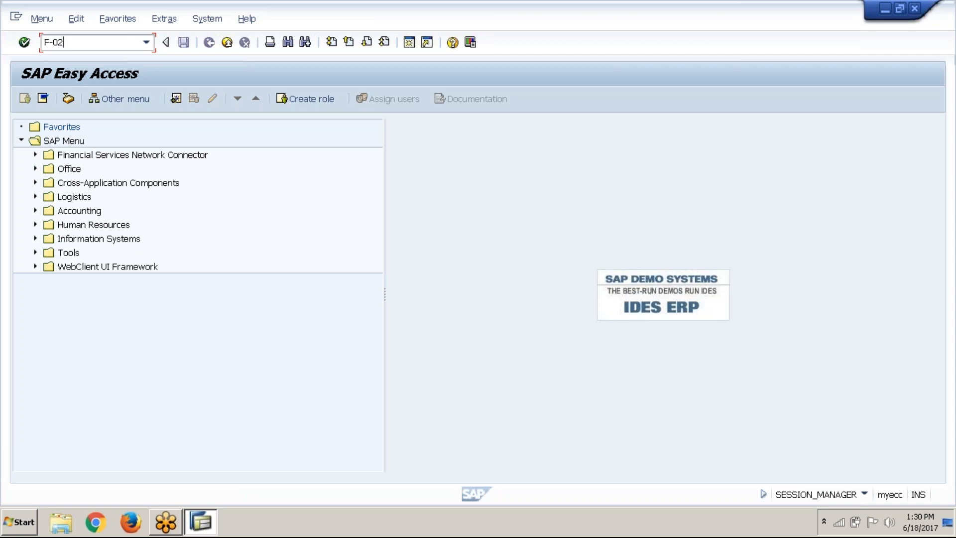
key(Return)
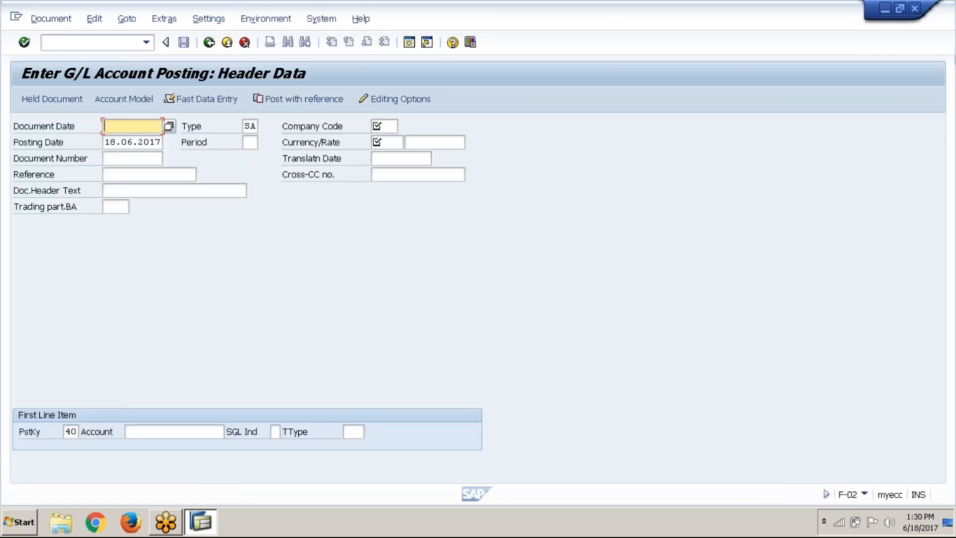
Fill the posting header with document date 18.02.2017, company code ABC1, period 3 and currency GBP
text(18.0)
text(2.2017)
click(387, 125)
text(ABC1)
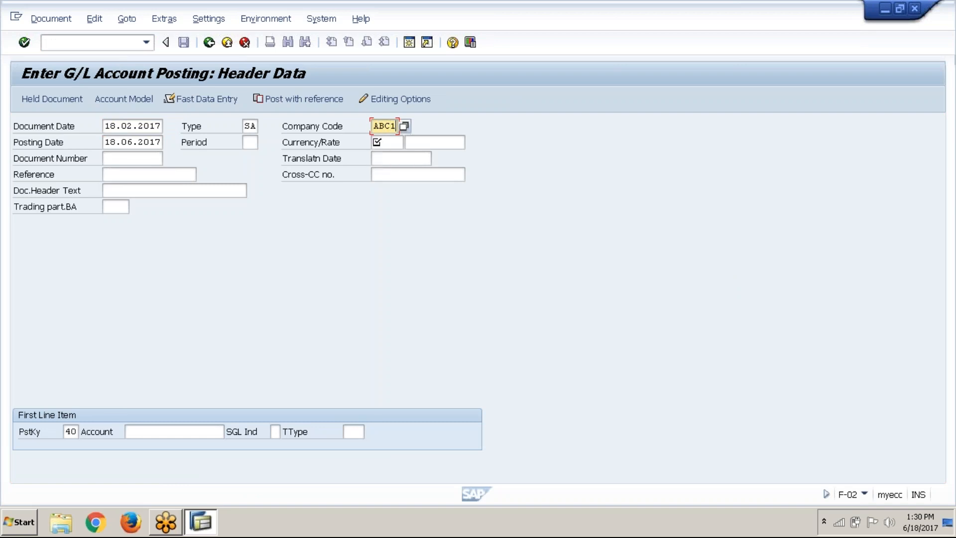
click(250, 142)
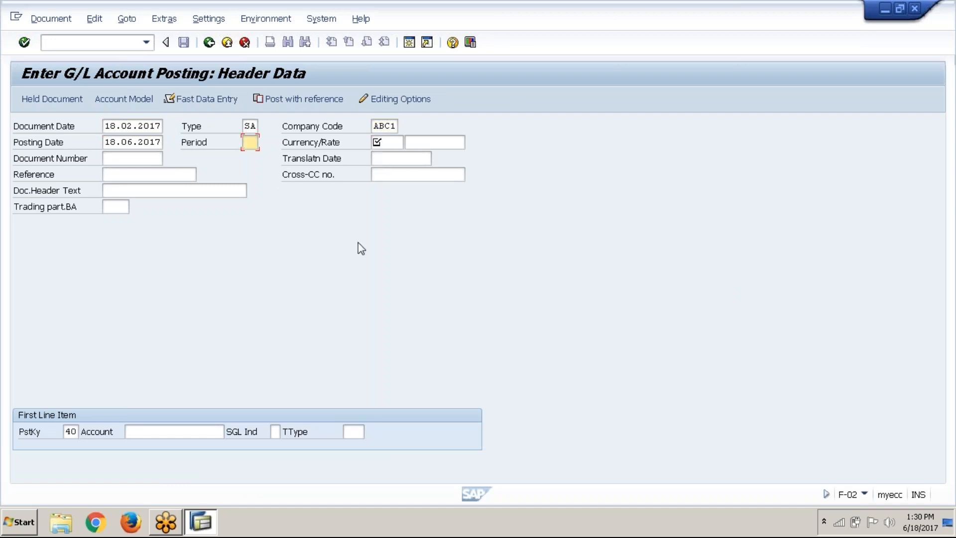
text(3)
click(387, 144)
text(GBP)
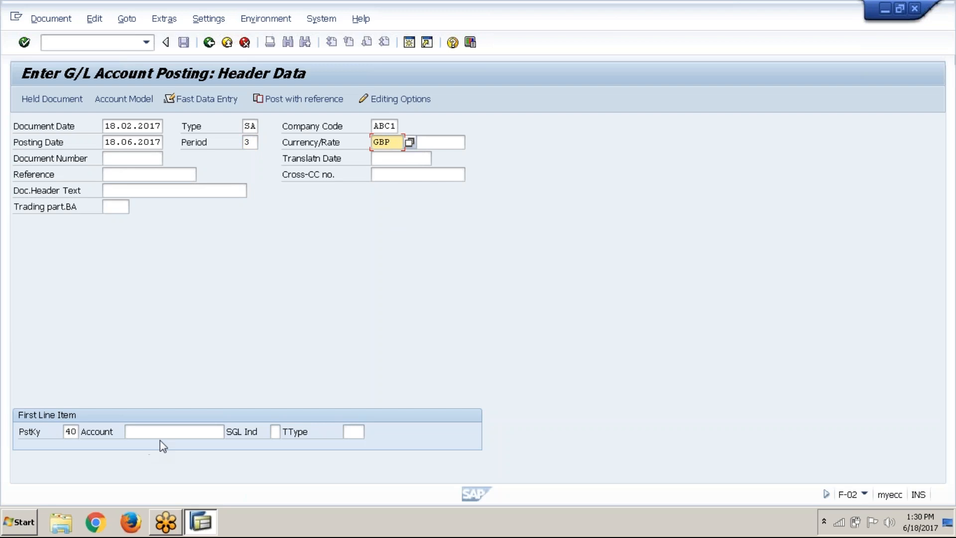
Choose the Telephone expenses G/L account from chart ABC1 for the first line item and submit the header
click(176, 432)
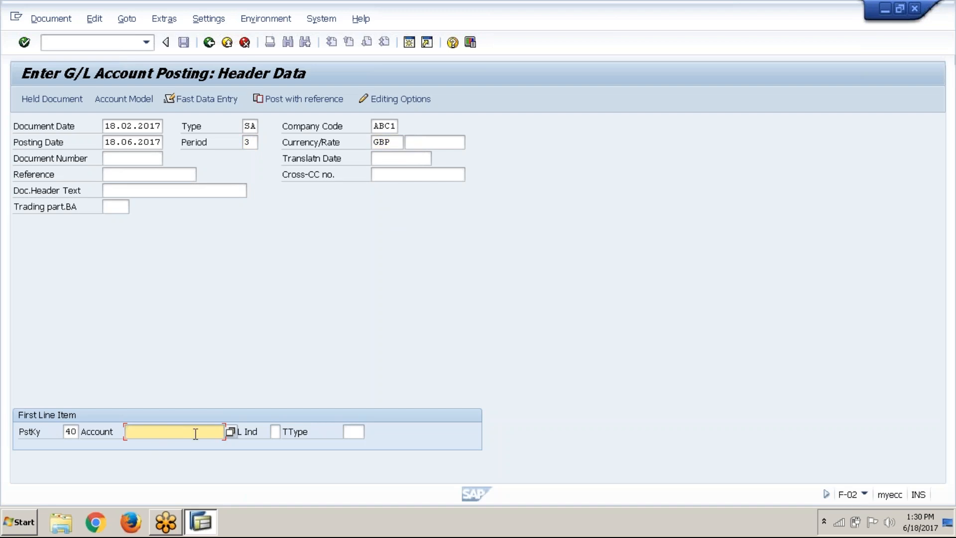
click(230, 432)
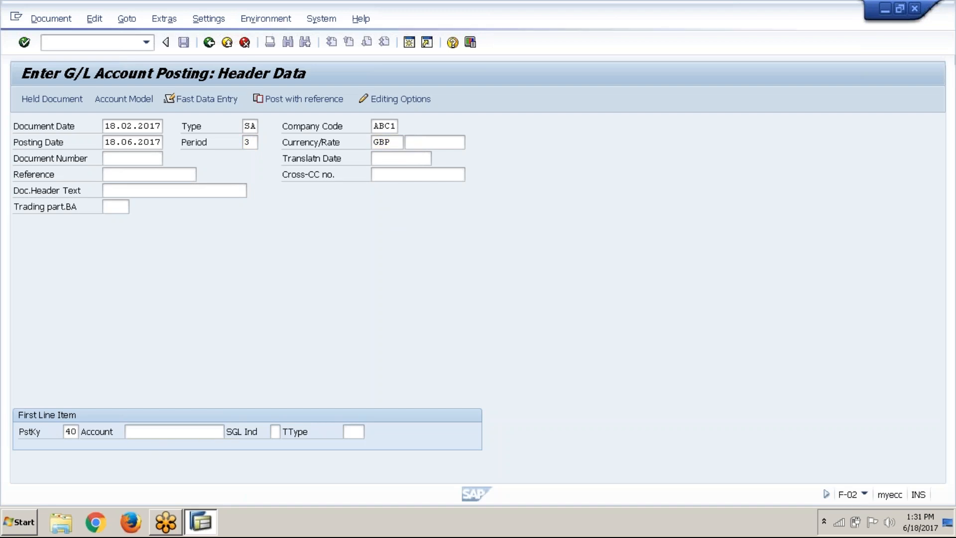
click(425, 270)
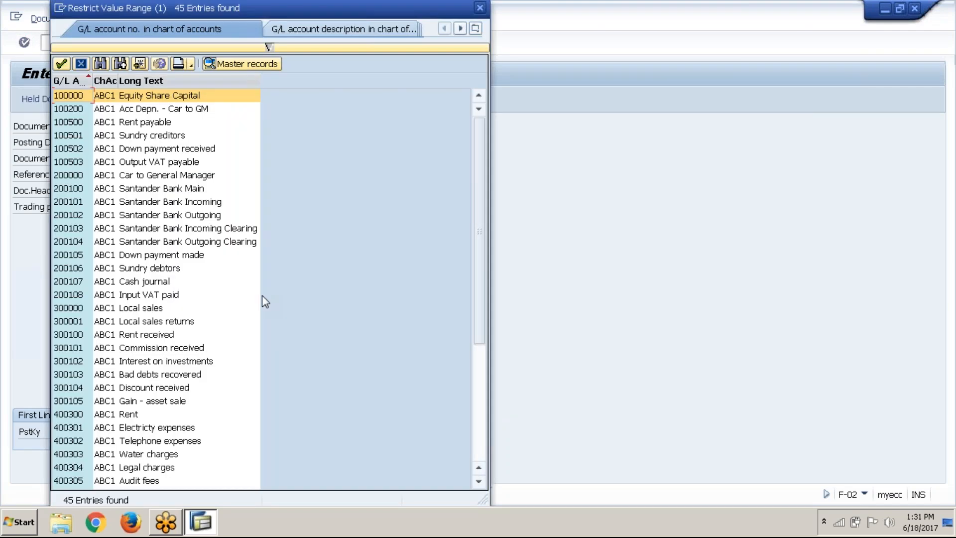
scroll(262, 295, down, 5)
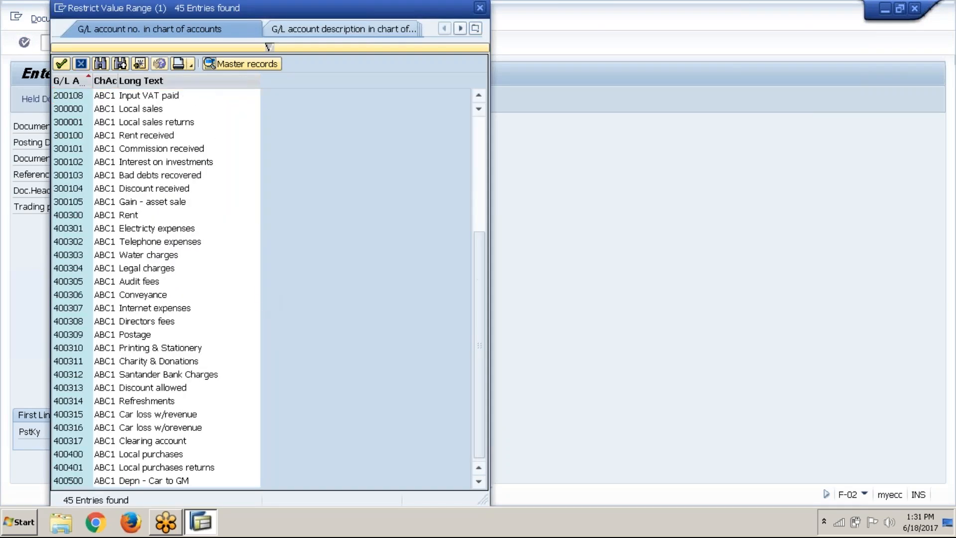
double_click(174, 242)
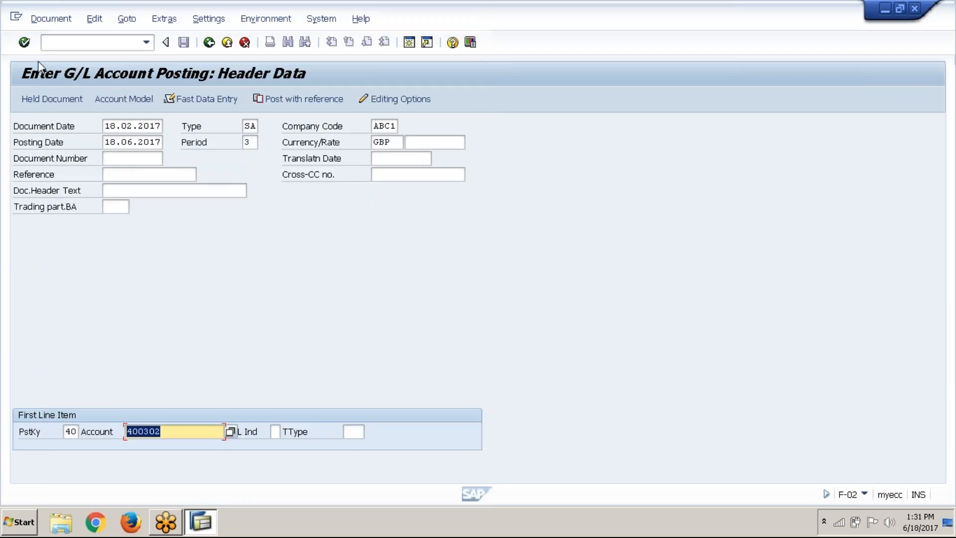
key(Return)
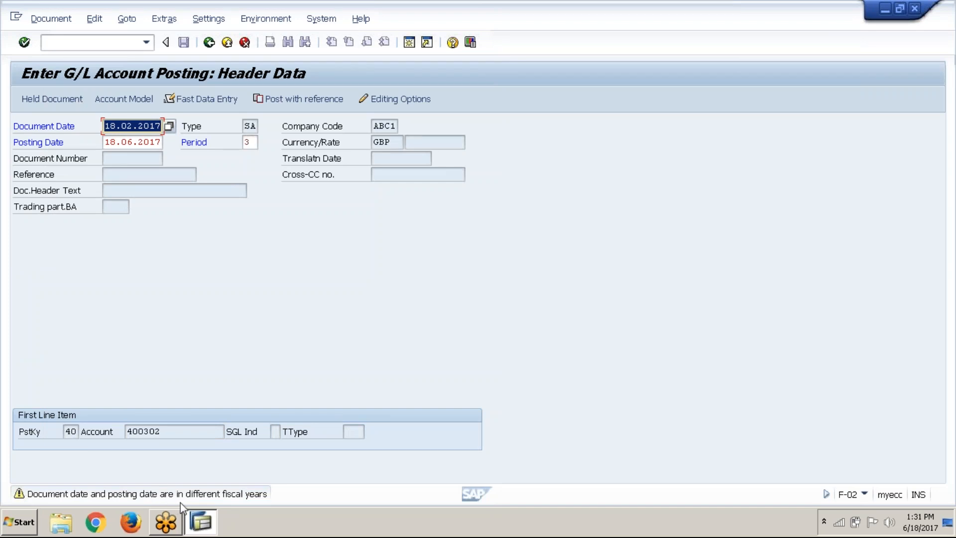
Correct the document date to 18.06.2017 and proceed to the first line item
click(133, 129)
key(Delete)
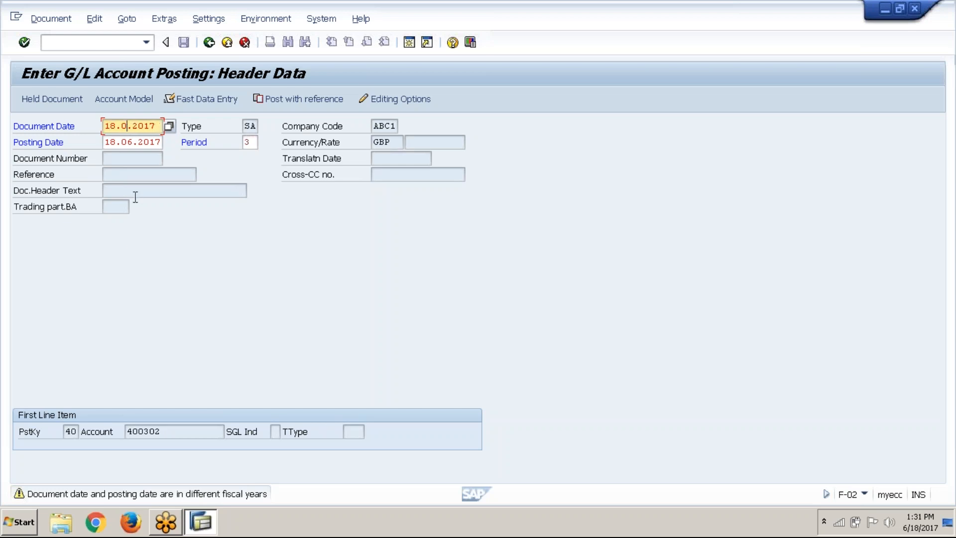
text(6)
click(25, 43)
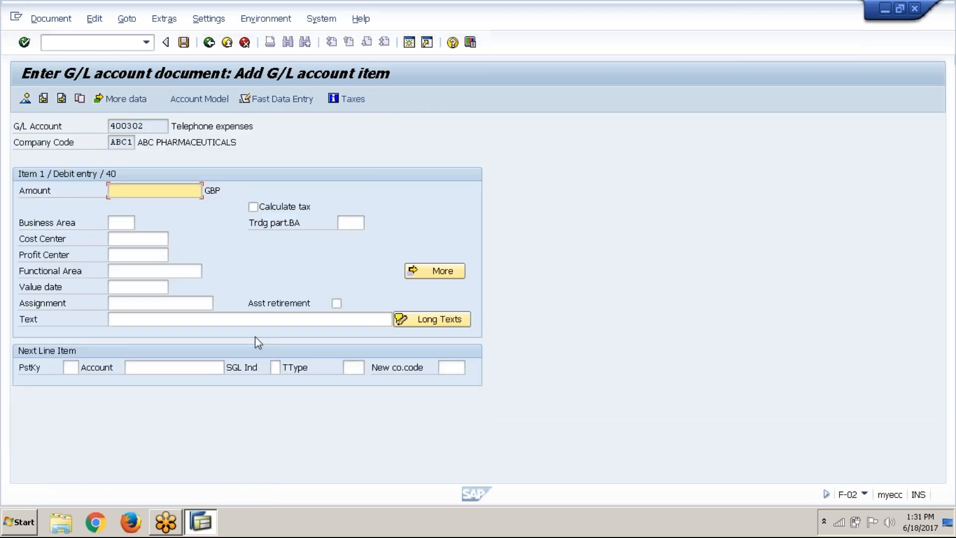
Set the debit item's amount to 5000 GBP and pick cost center DEPT A
text(5000)
click(139, 240)
key(Tab)
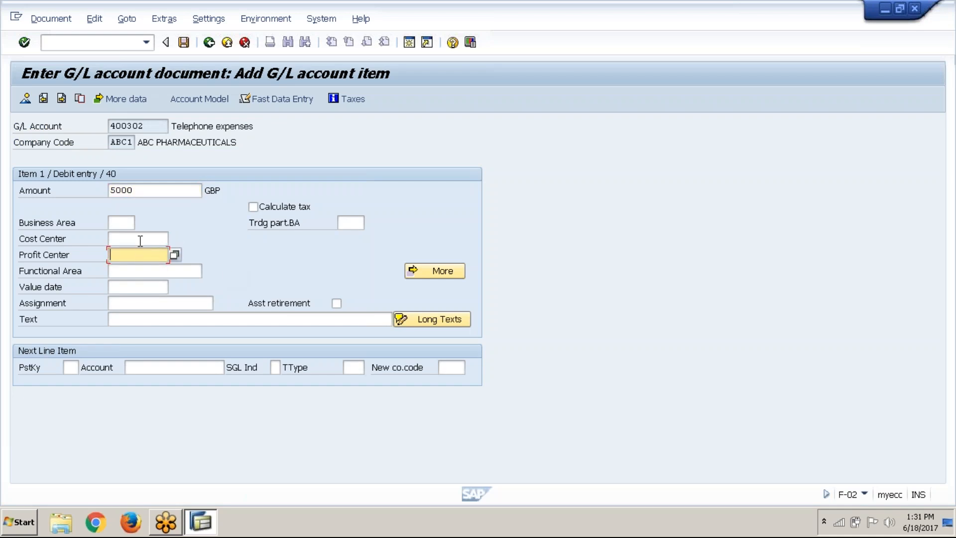
click(140, 241)
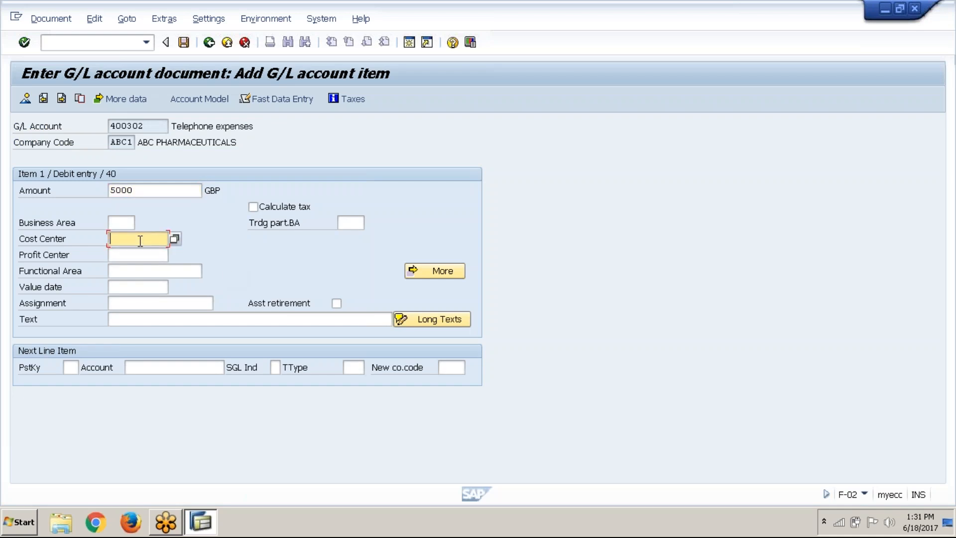
click(174, 239)
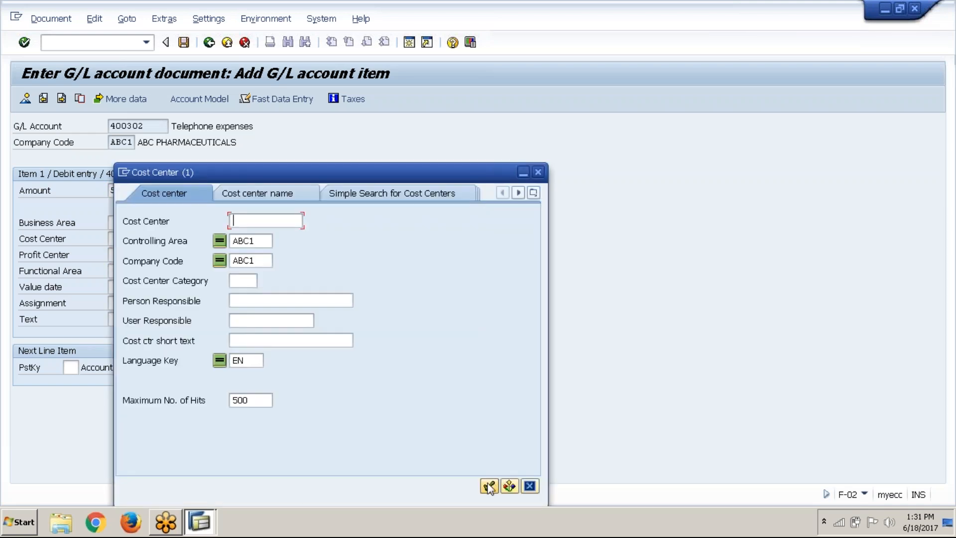
click(490, 486)
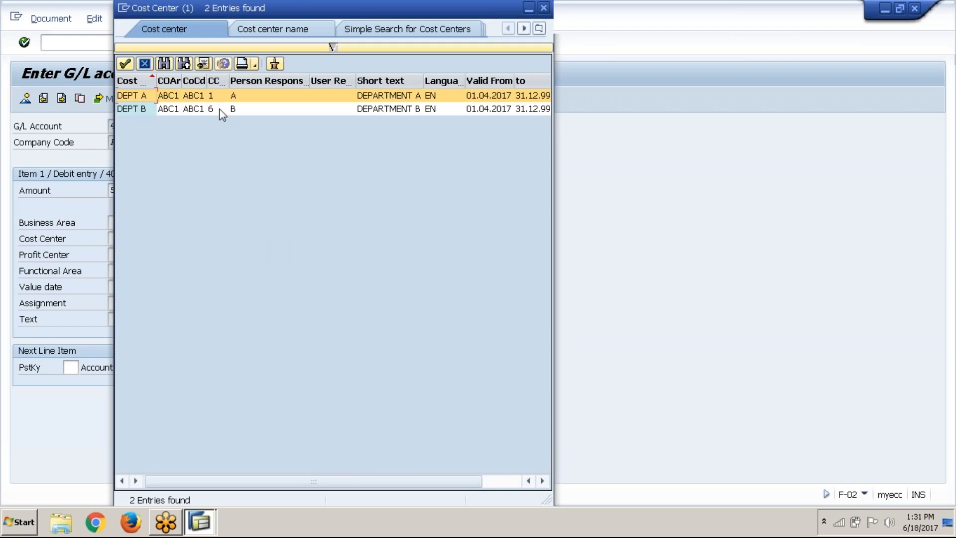
click(218, 106)
double_click(218, 94)
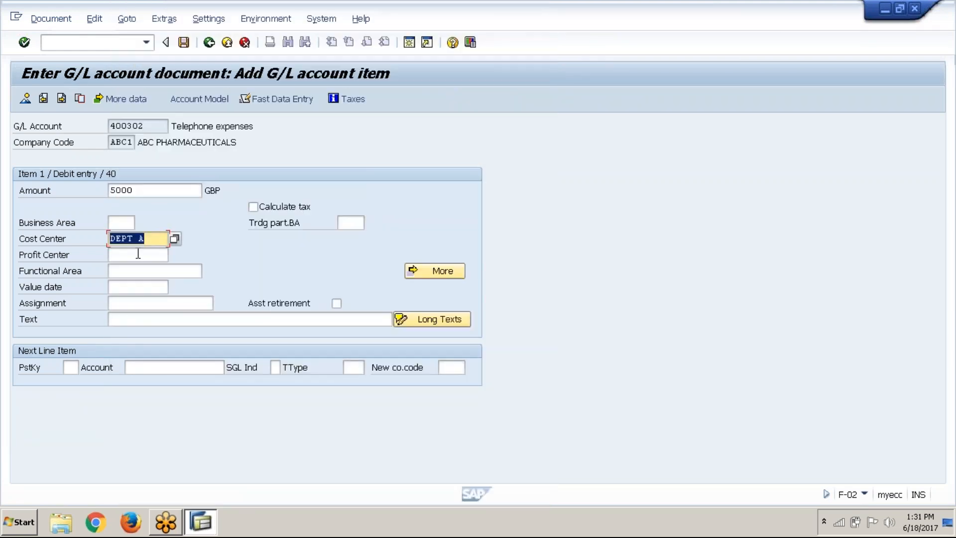
Assign profit center CEMENT from the ABC1_PCA standard hierarchy to the debit item
click(138, 256)
click(175, 254)
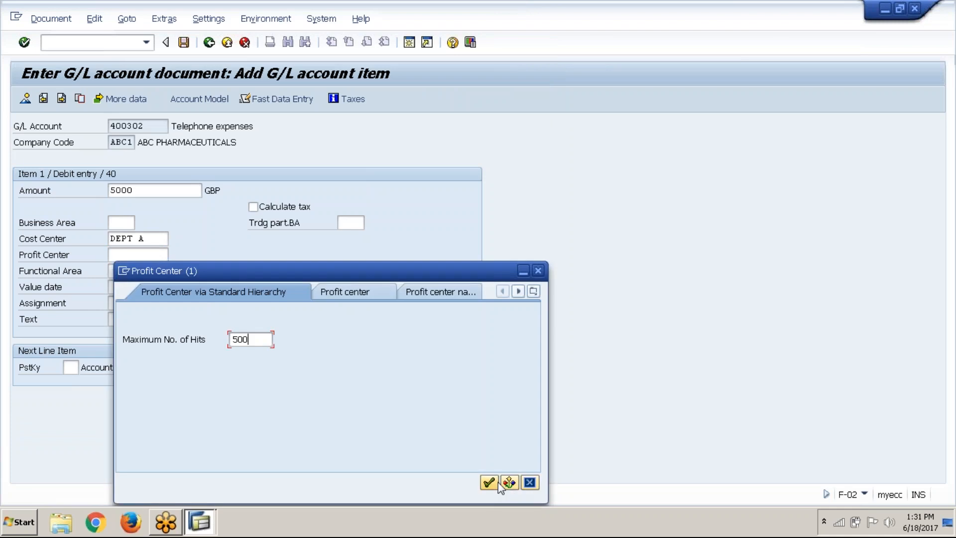
click(499, 483)
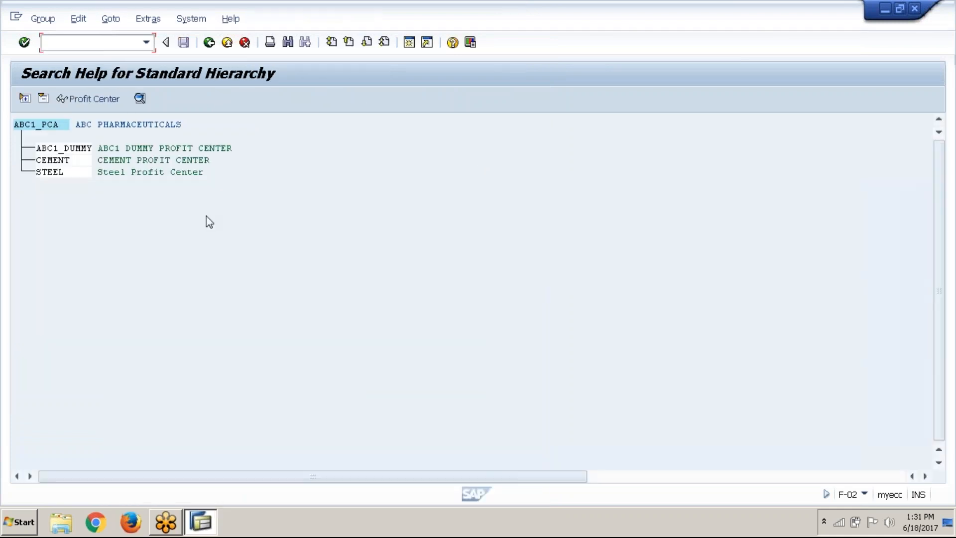
click(69, 160)
double_click(71, 160)
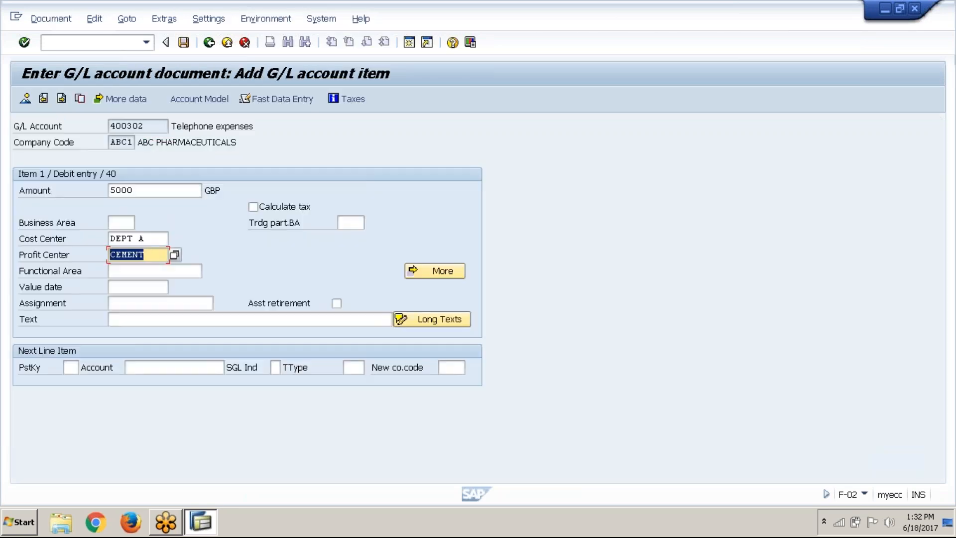
Enter the debit item's text as "Telephone exps for DEPT A"
click(200, 324)
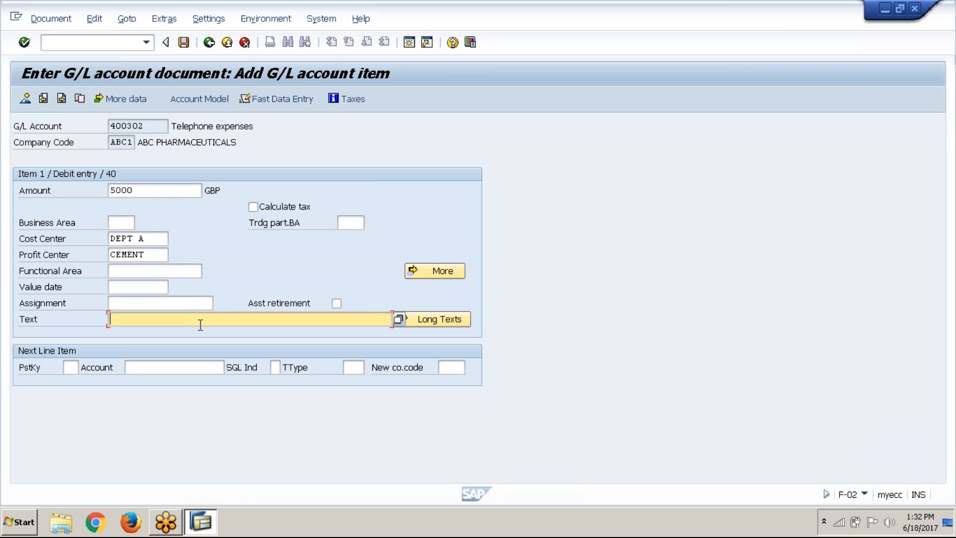
text(Te)
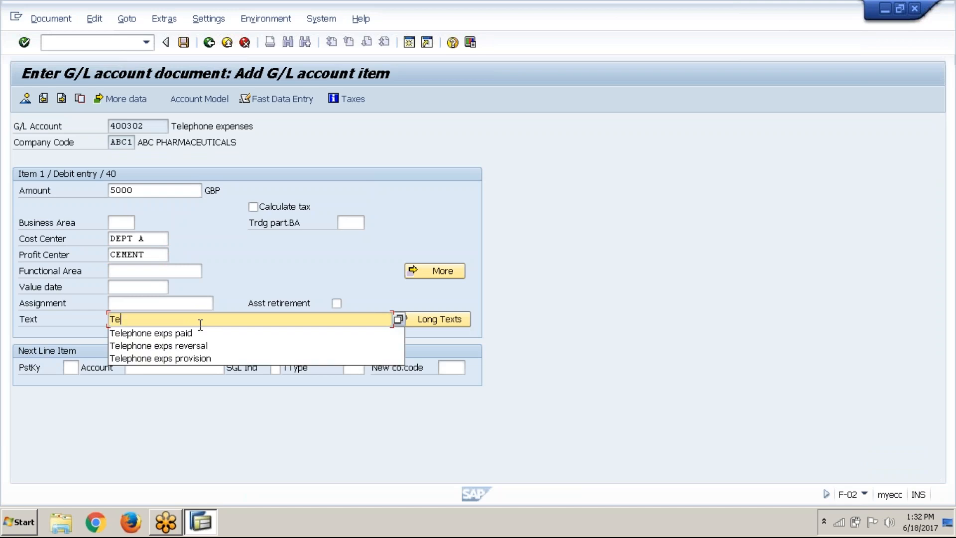
click(199, 334)
key(BackSpace)
key(BackSpace)
key(BackSpace)
key(BackSpace)
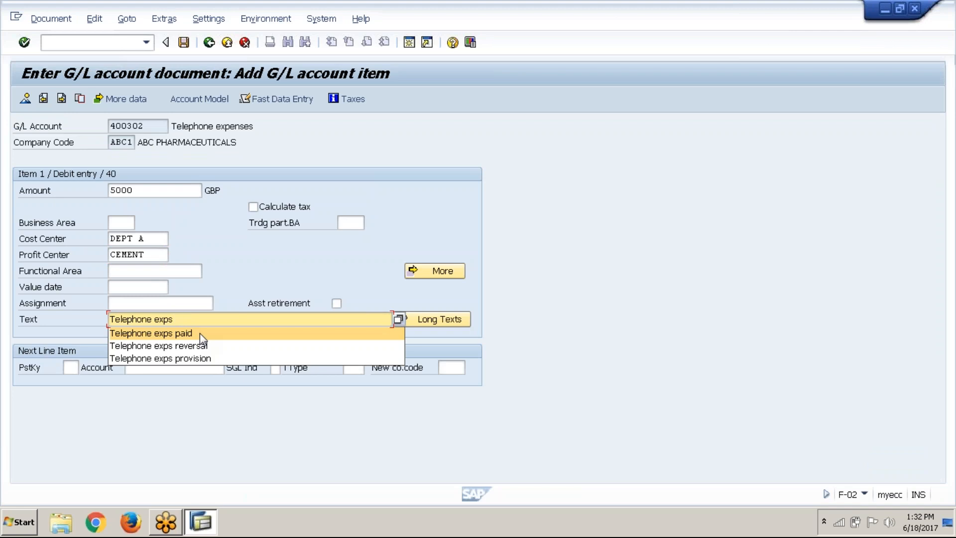
text(for)
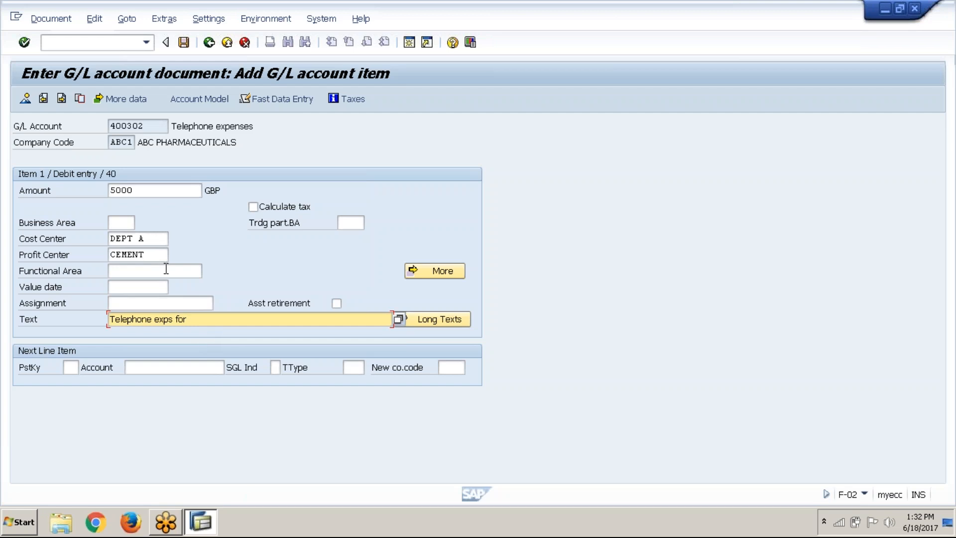
double_click(140, 240)
click(111, 240)
click(212, 322)
text(DEPT A)
Set the next line item to posting key 50 with account 200100 Santander Bank Main from chart ABC1, and proceed to it
click(70, 368)
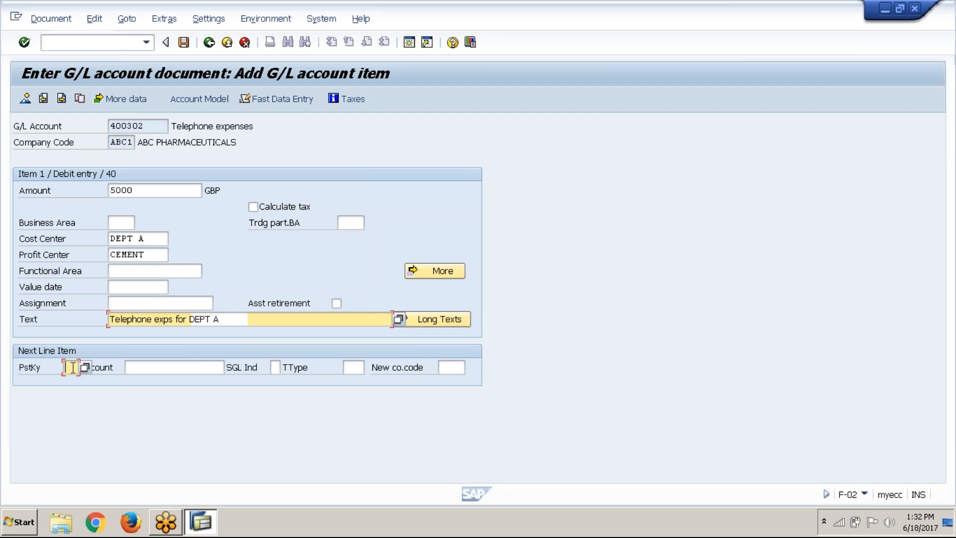
text(50)
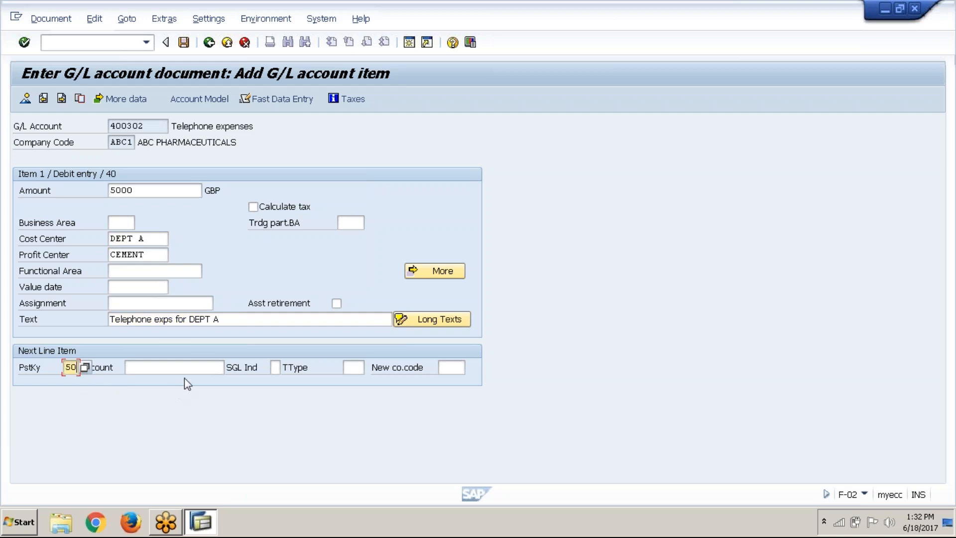
click(196, 367)
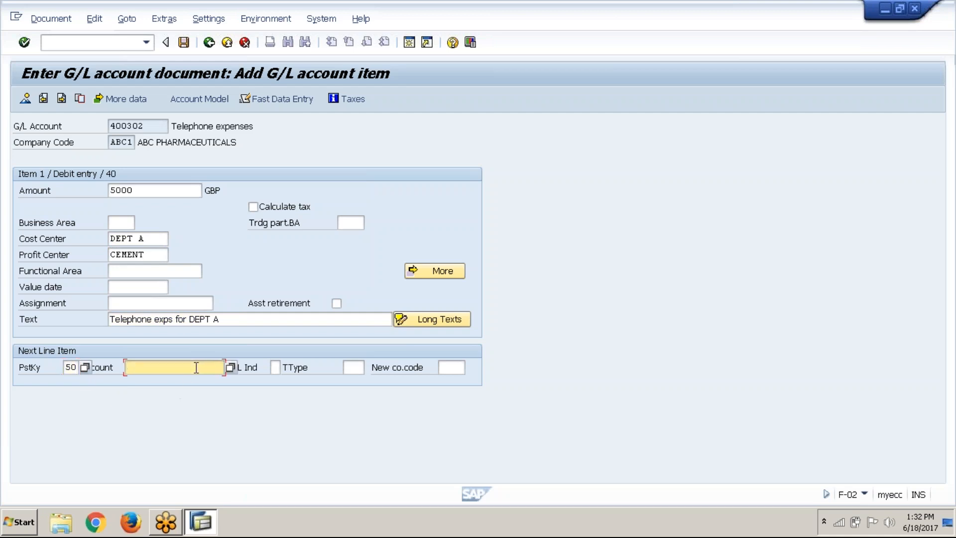
click(231, 369)
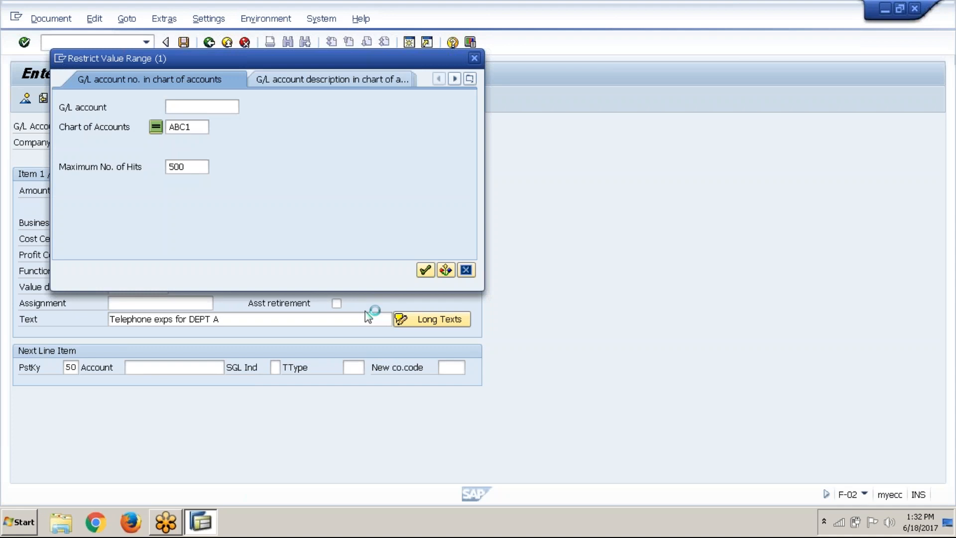
click(425, 271)
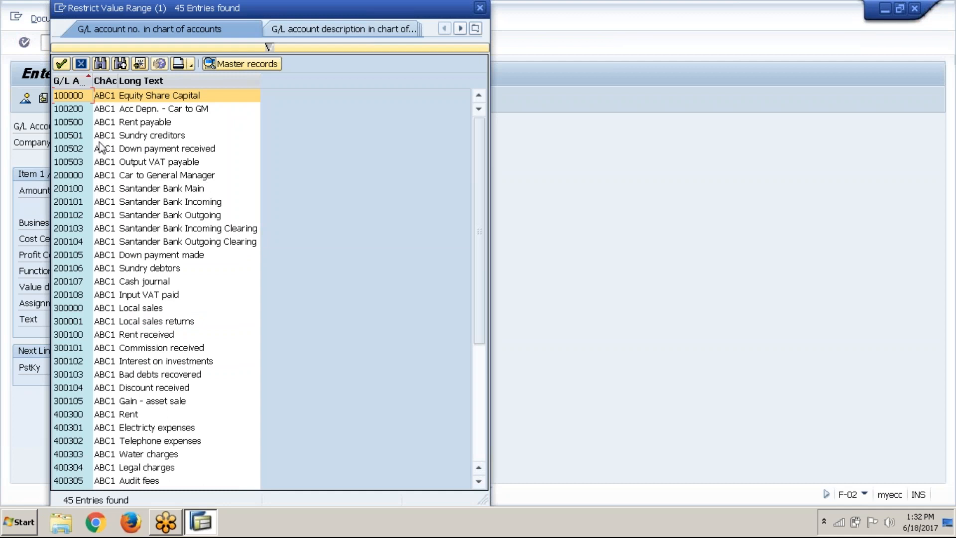
click(103, 192)
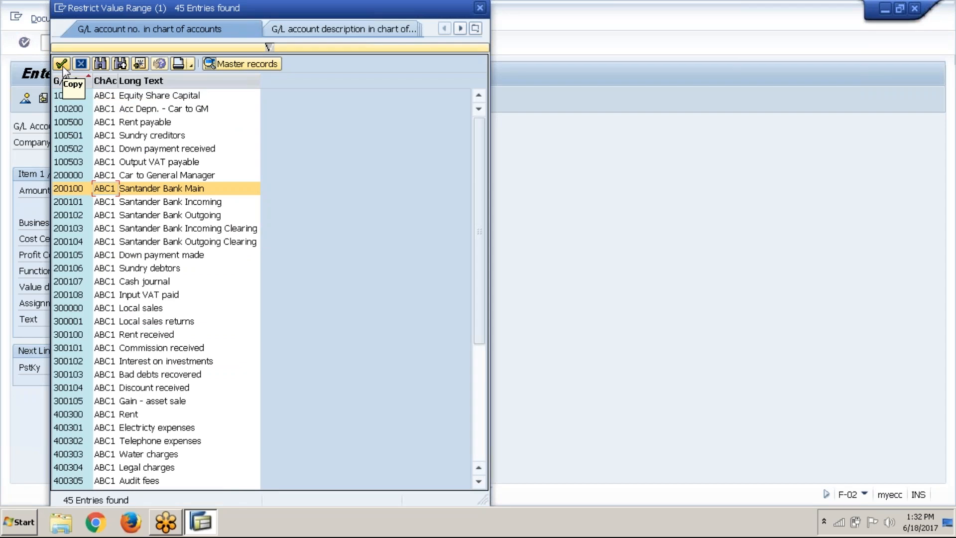
click(62, 63)
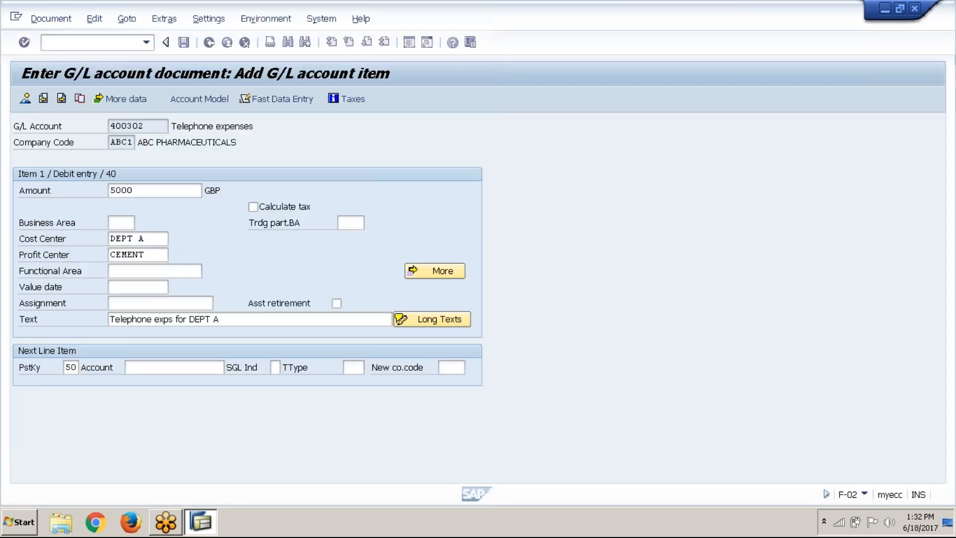
click(24, 42)
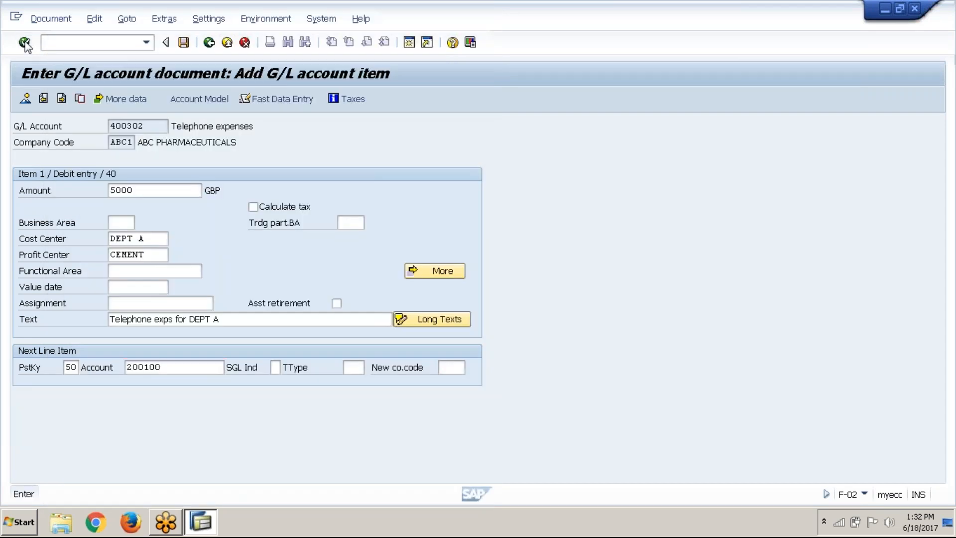
Enter "*" as the credit item's amount and assign cost center DEPT A and profit center CEMENT
text(*)
key(Down)
key(Down)
key(Down)
key(Down)
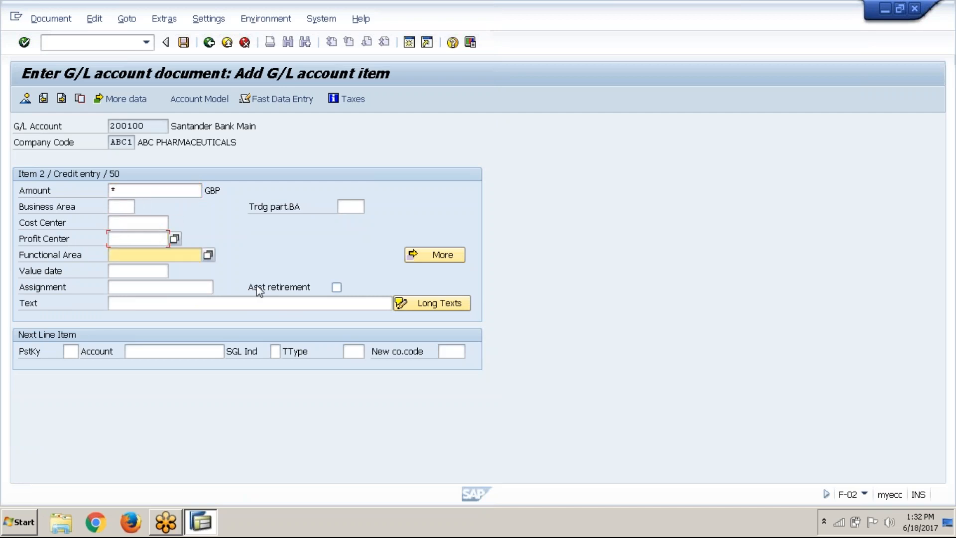
key(Up)
key(Up)
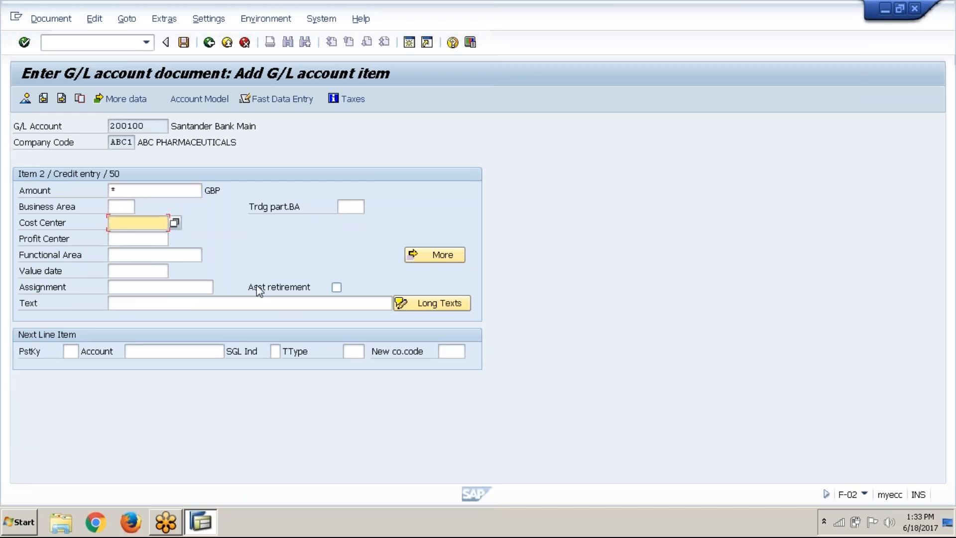
key(Down)
key(Return)
key(Down)
key(Down)
key(Return)
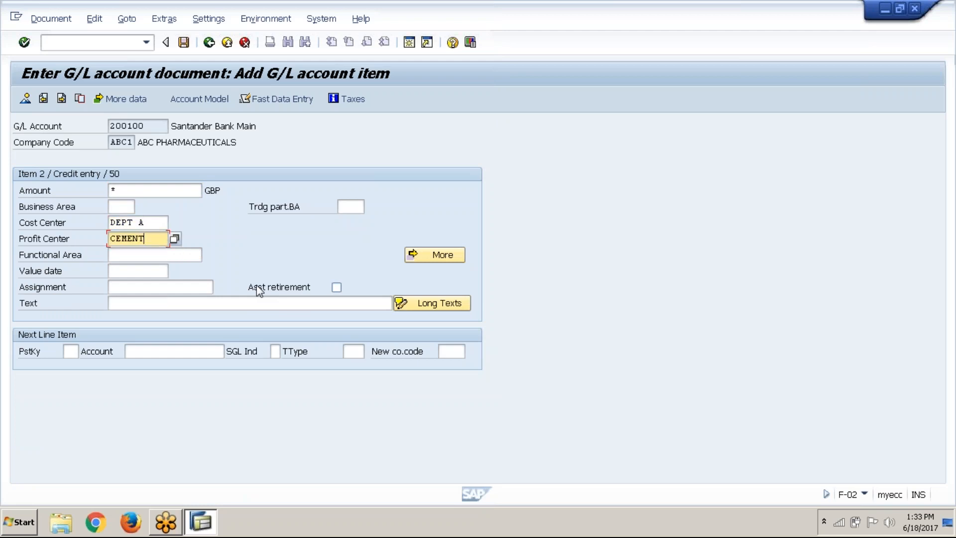
Carry the debit item's text over to the credit item with "+" and post the document from its overview
click(291, 305)
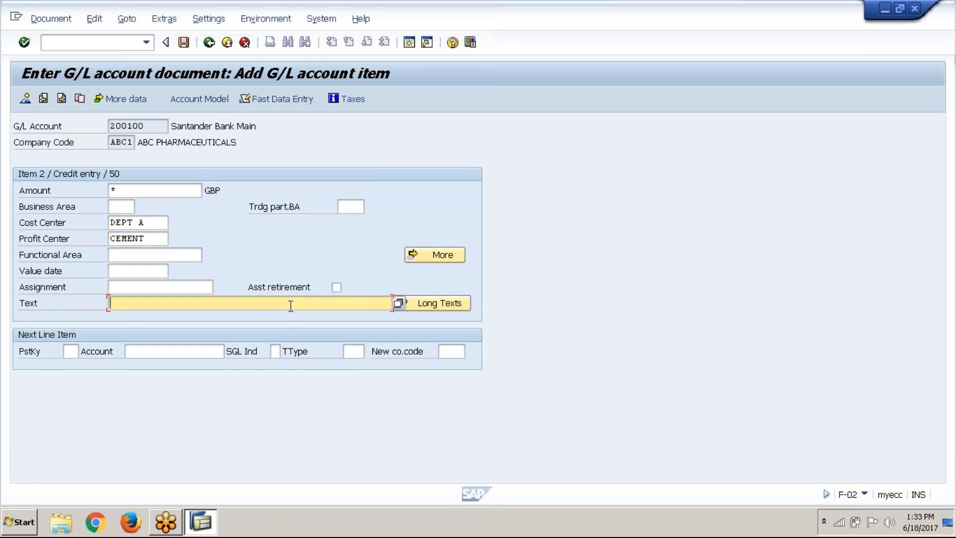
text(+)
key(Return)
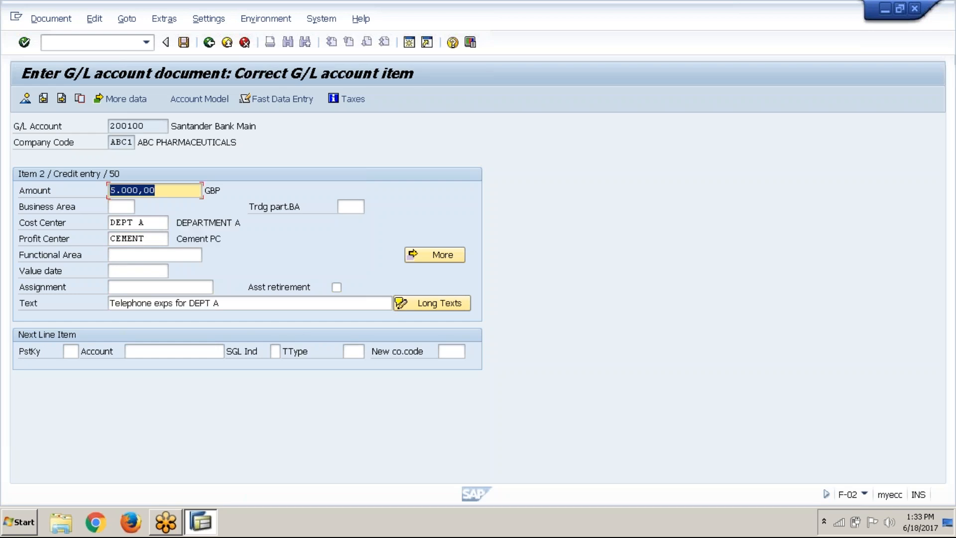
click(25, 99)
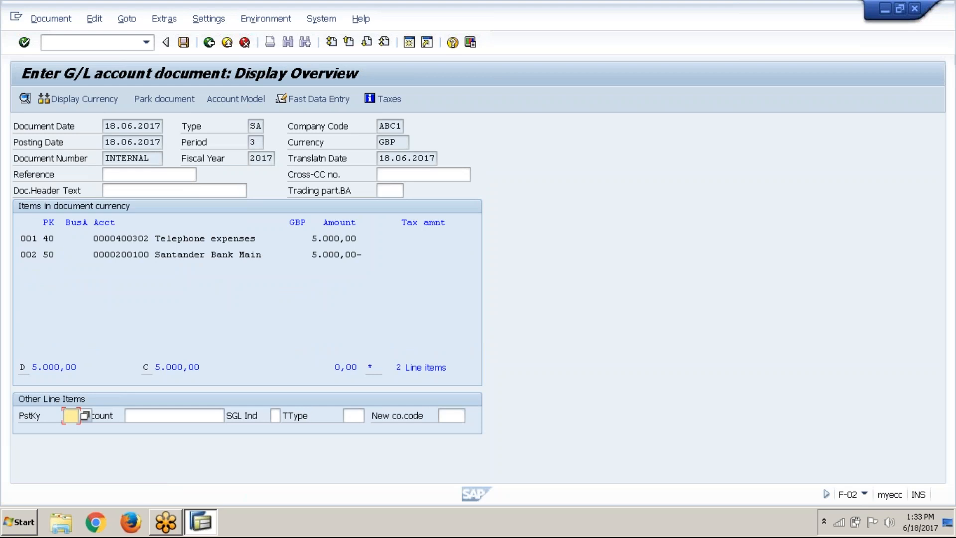
click(183, 46)
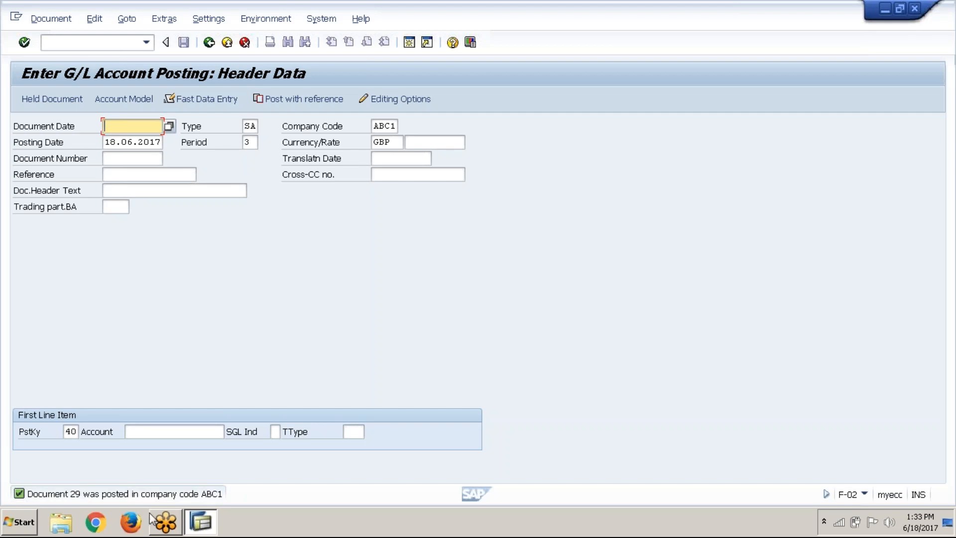
Open the cost center actual line item report KSB1 in a new session and clear its cost element selection
click(411, 44)
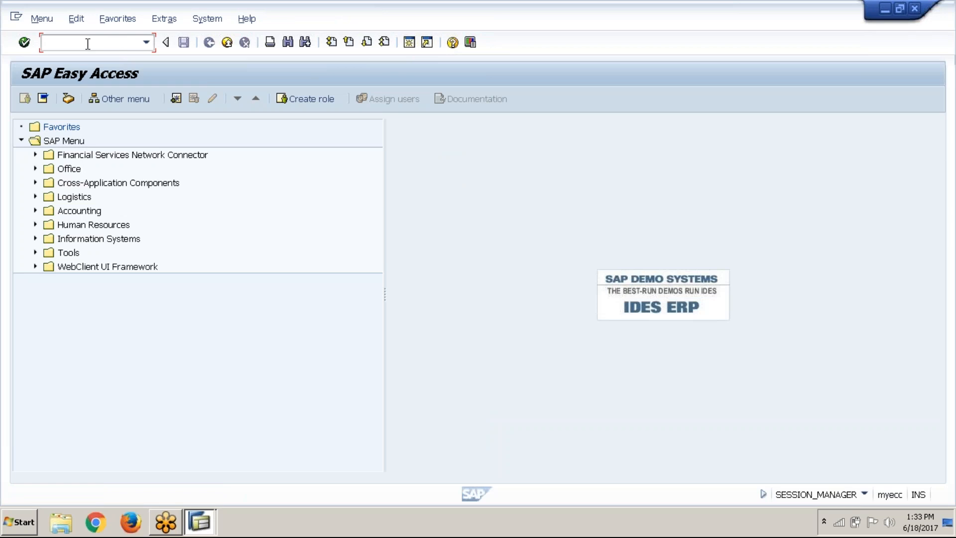
text(KSB1)
key(Return)
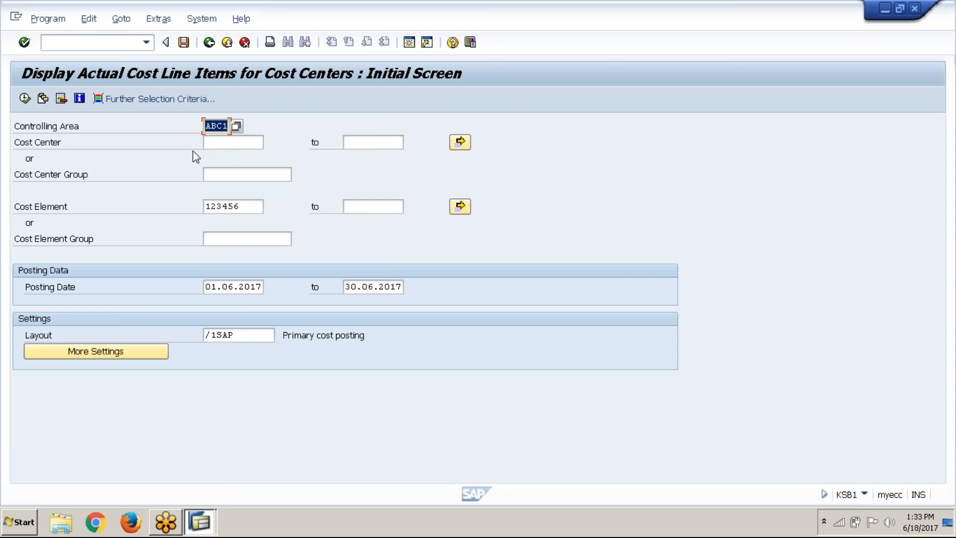
click(255, 206)
key(BackSpace)
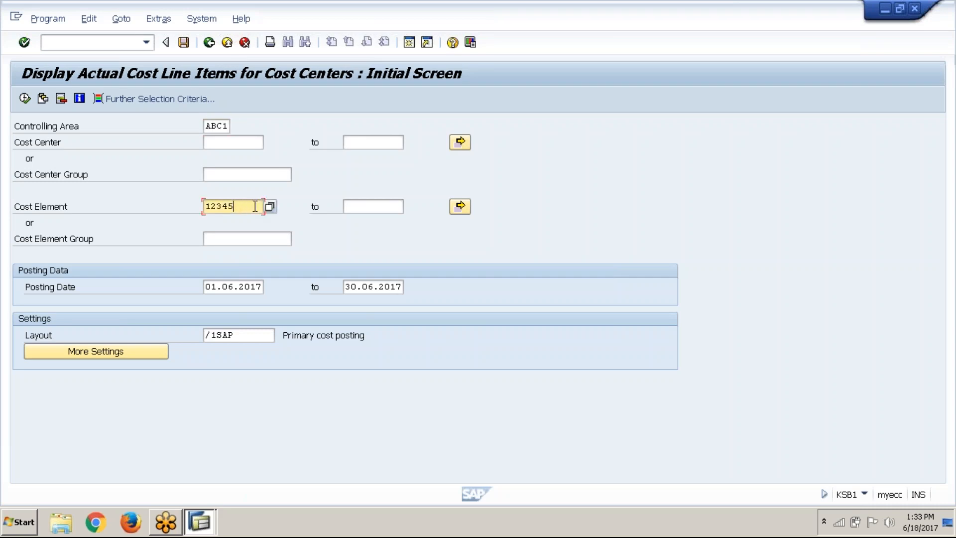
key(BackSpace)
key(BackSpace)
key(BackSpace)
key(BackSpace)
key(BackSpace)
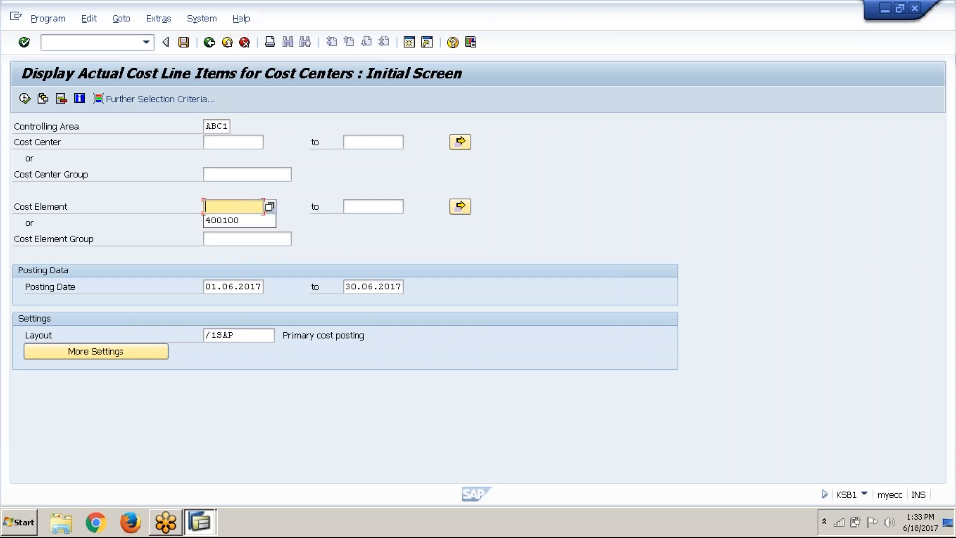
Select cost centers DEPT A and DEPT B for the report and run it
click(244, 139)
click(460, 143)
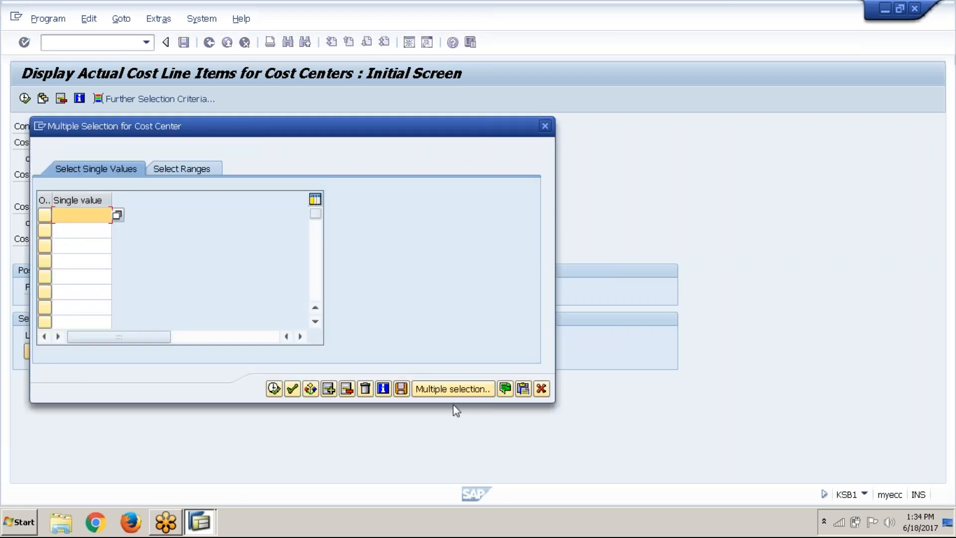
click(461, 393)
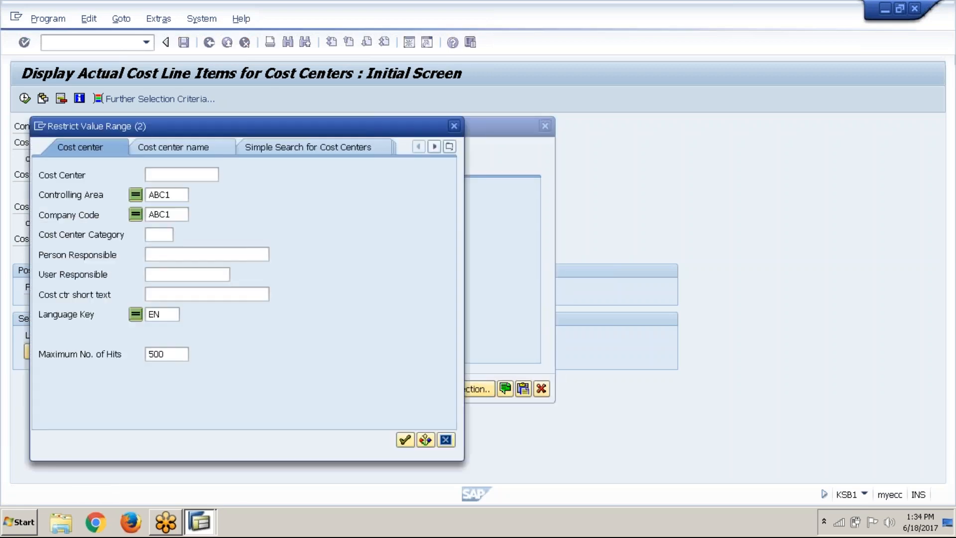
click(405, 441)
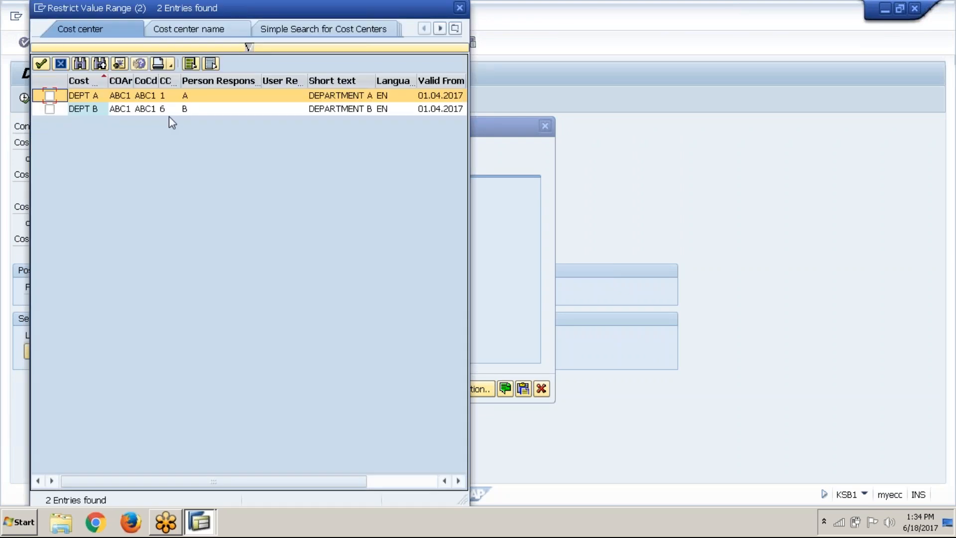
click(50, 109)
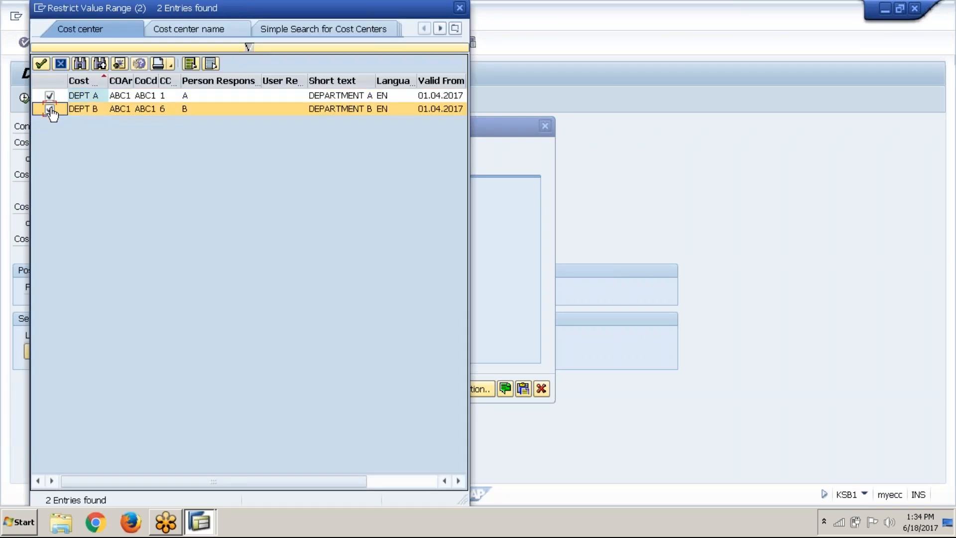
click(42, 63)
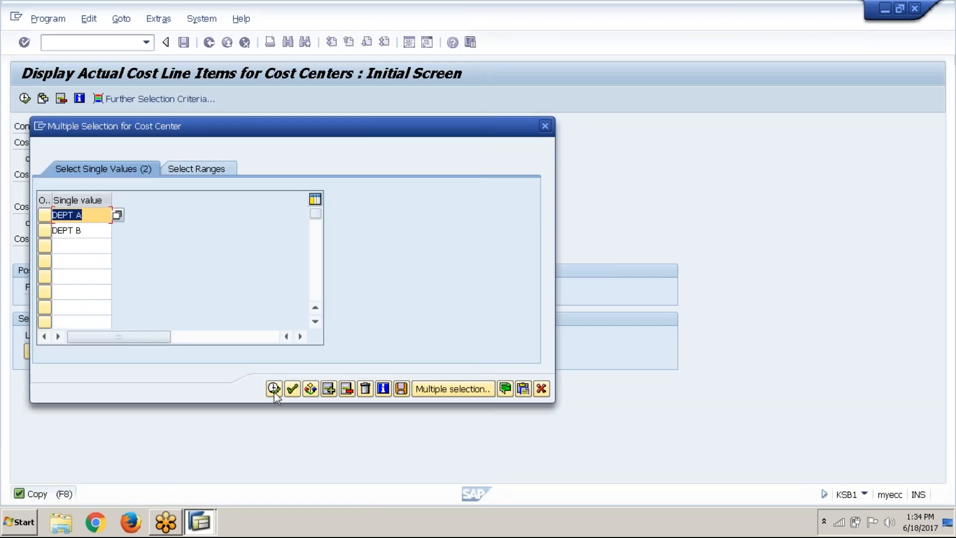
click(274, 389)
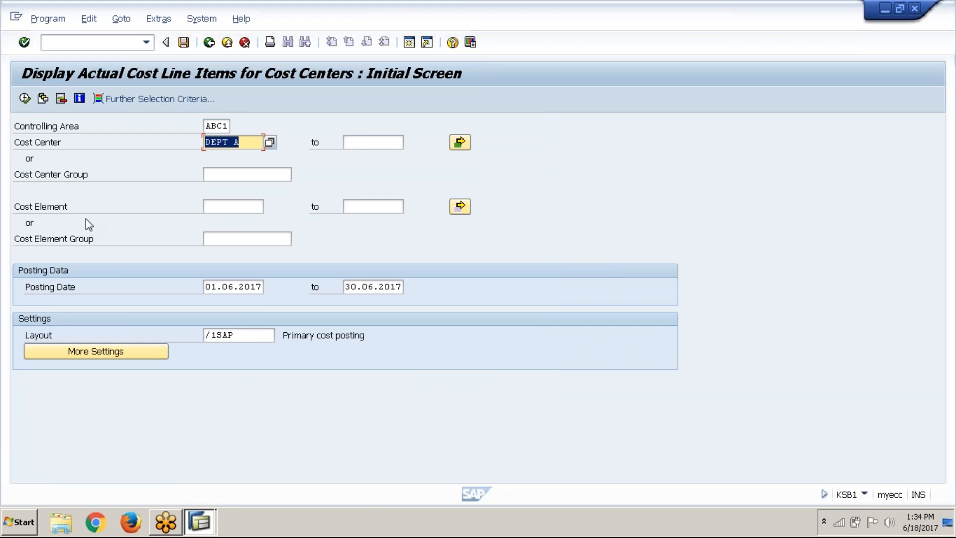
click(24, 99)
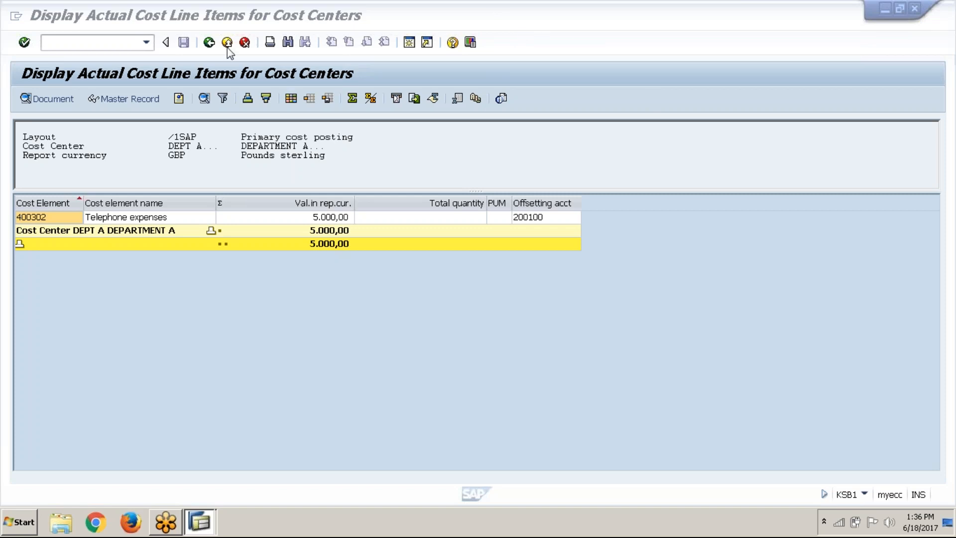
Return to the F-02 posting session, set the document date to 18.06.2017 and open fast data entry
key(alt+Tab)
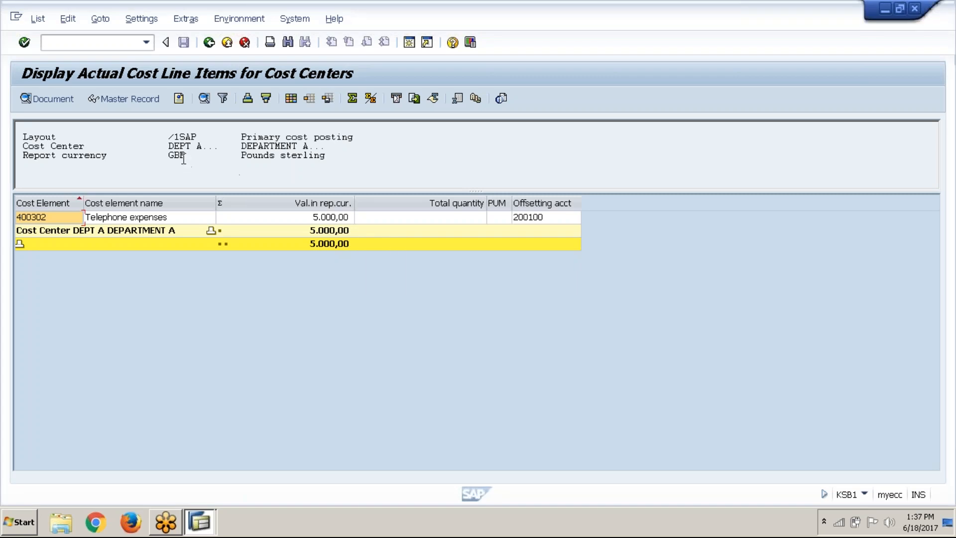
click(198, 514)
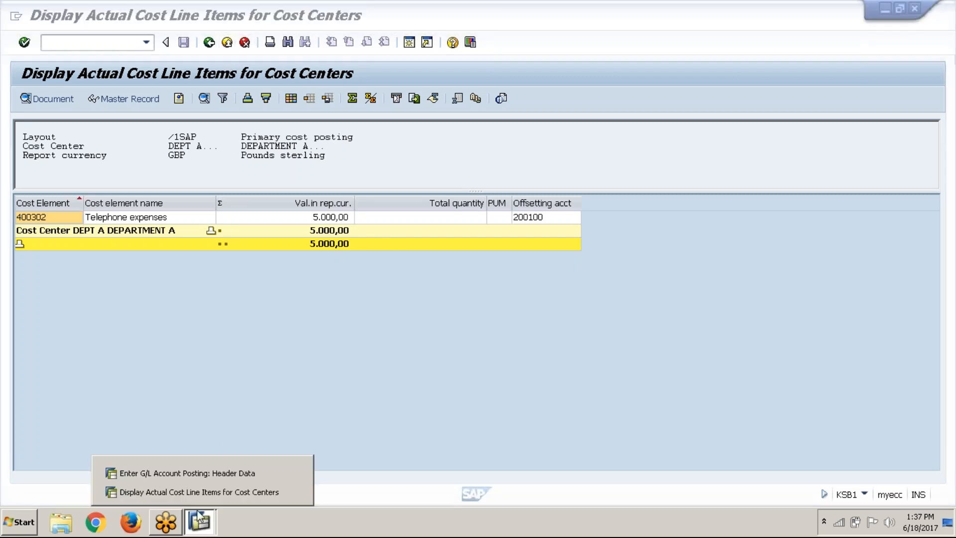
click(199, 474)
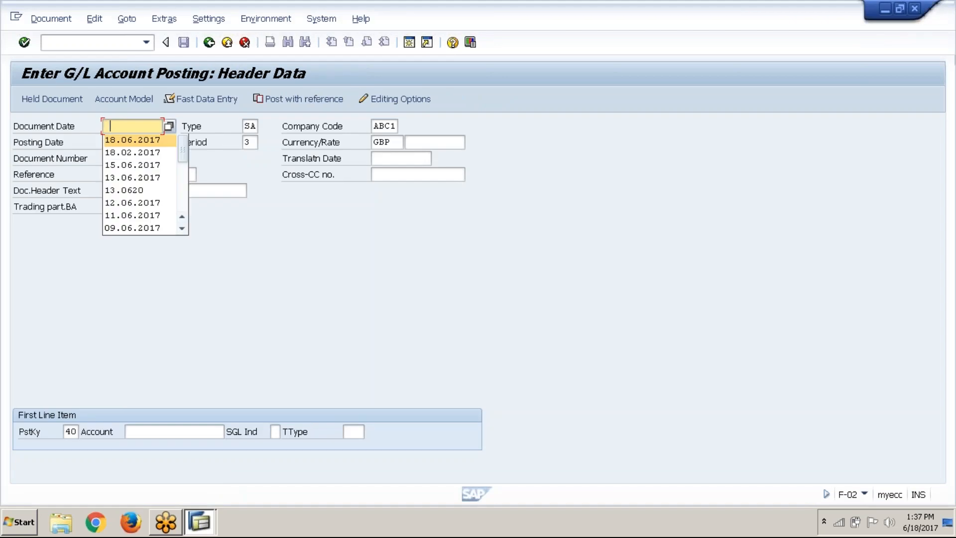
key(Return)
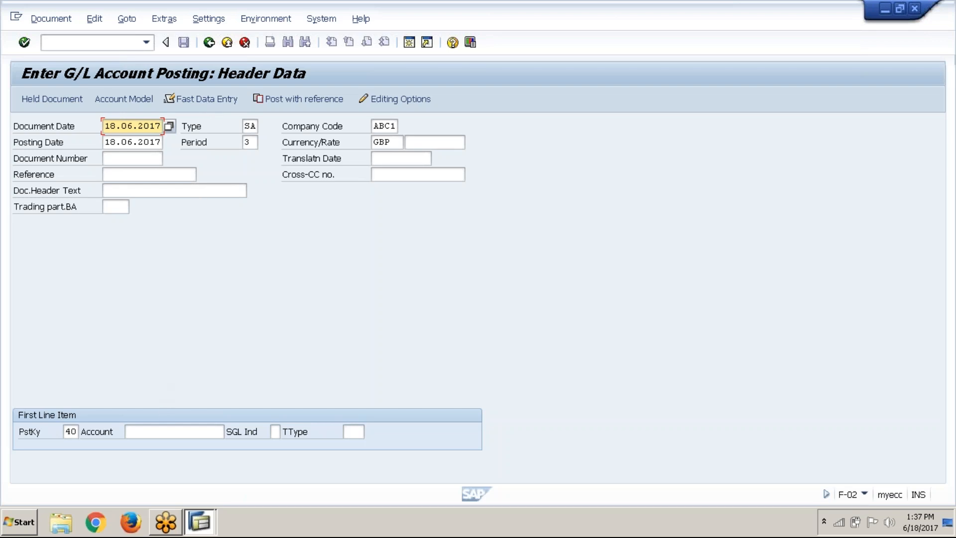
click(231, 99)
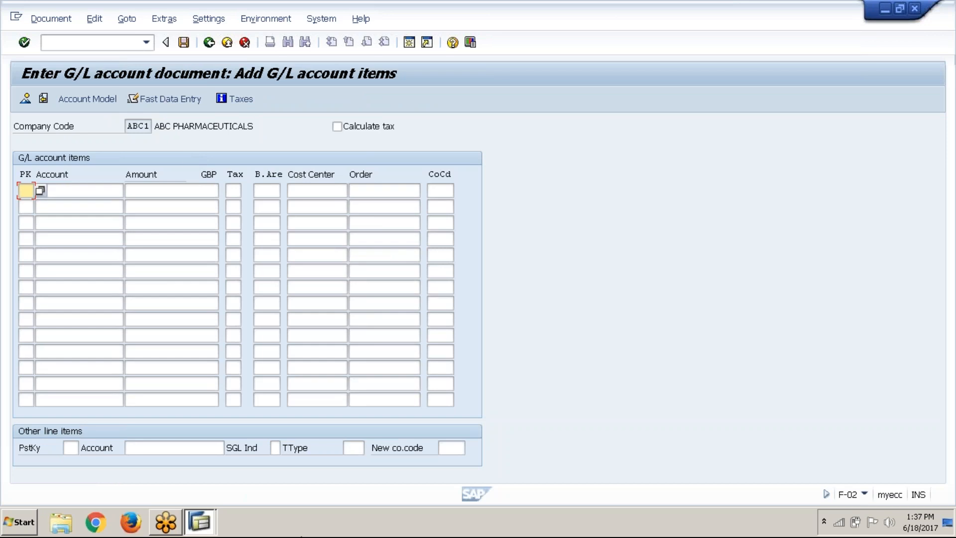
Create another new session and display its system information
click(210, 528)
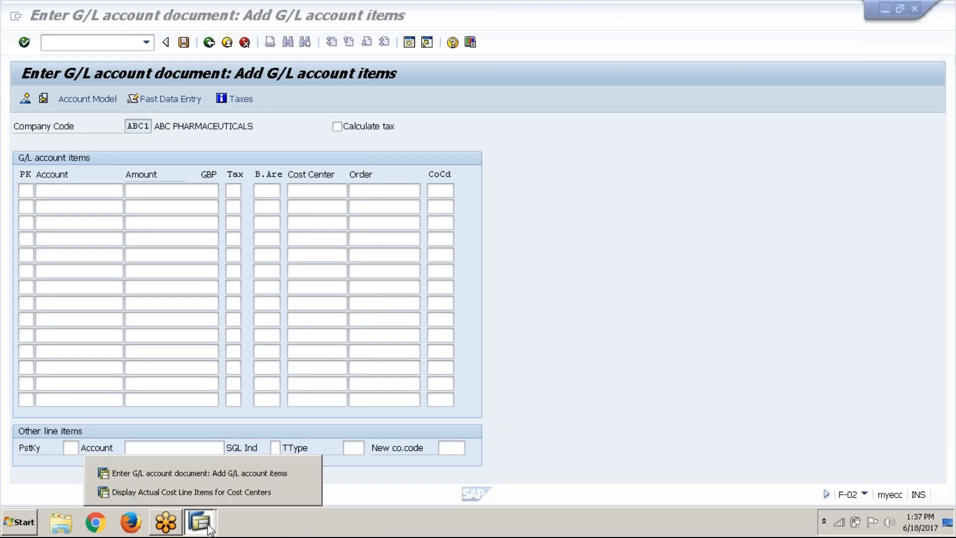
click(531, 419)
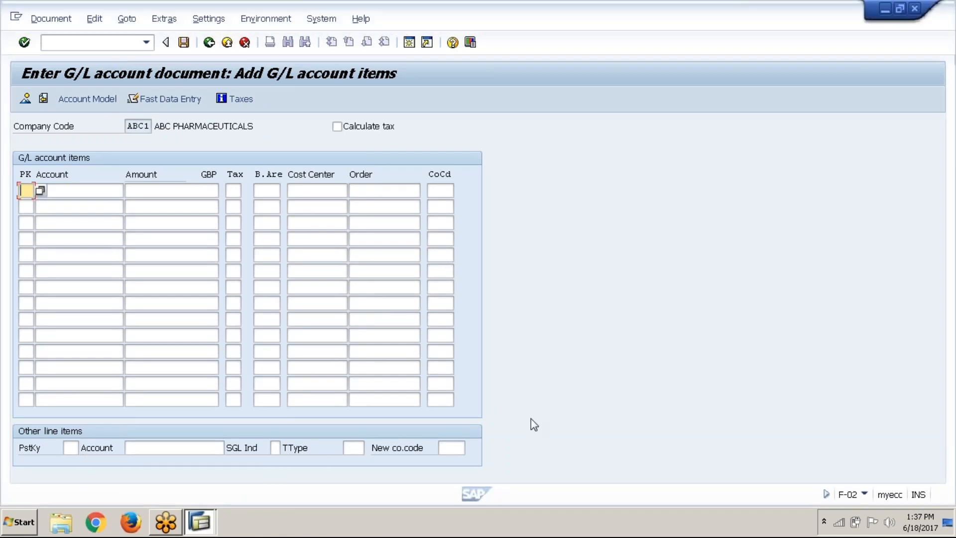
click(407, 42)
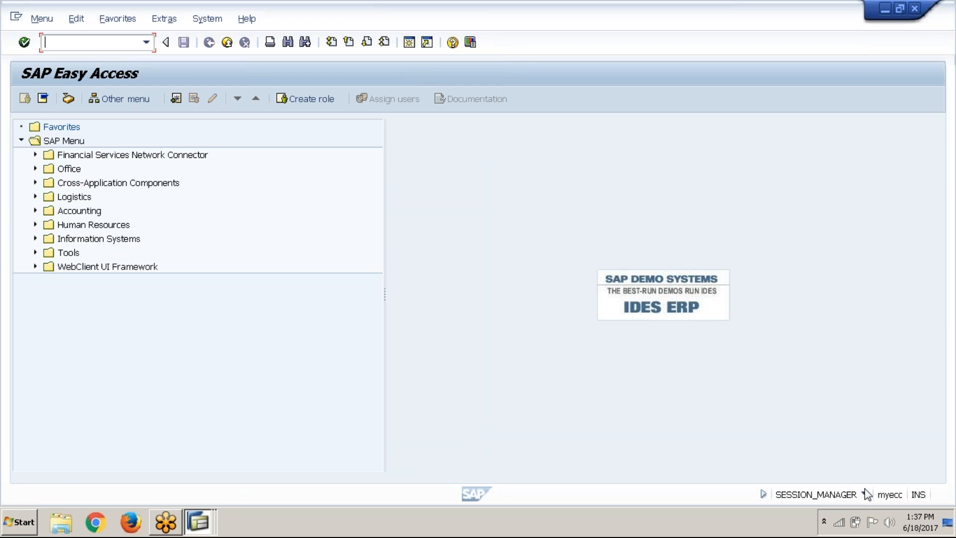
click(864, 494)
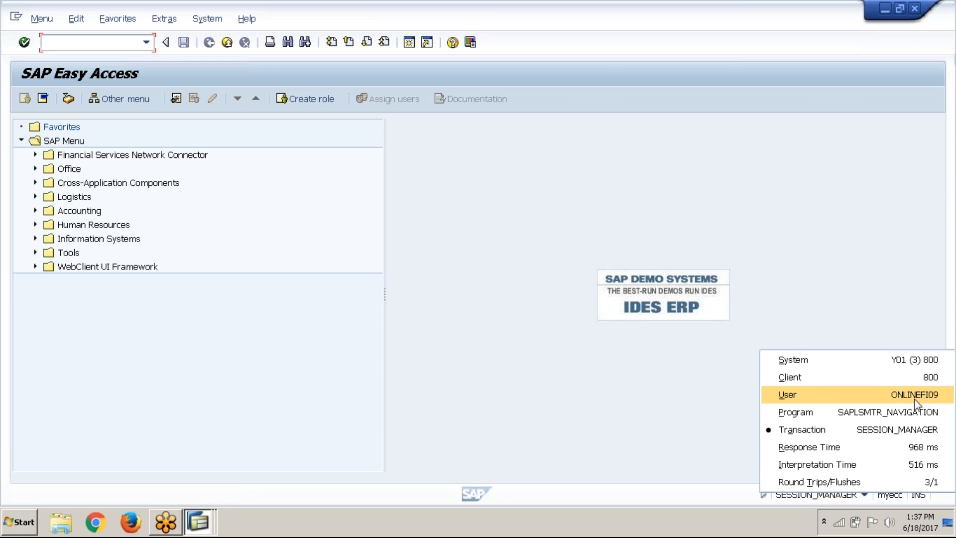
Close the system information and keep creating SAP sessions until the session limit is reached
click(554, 340)
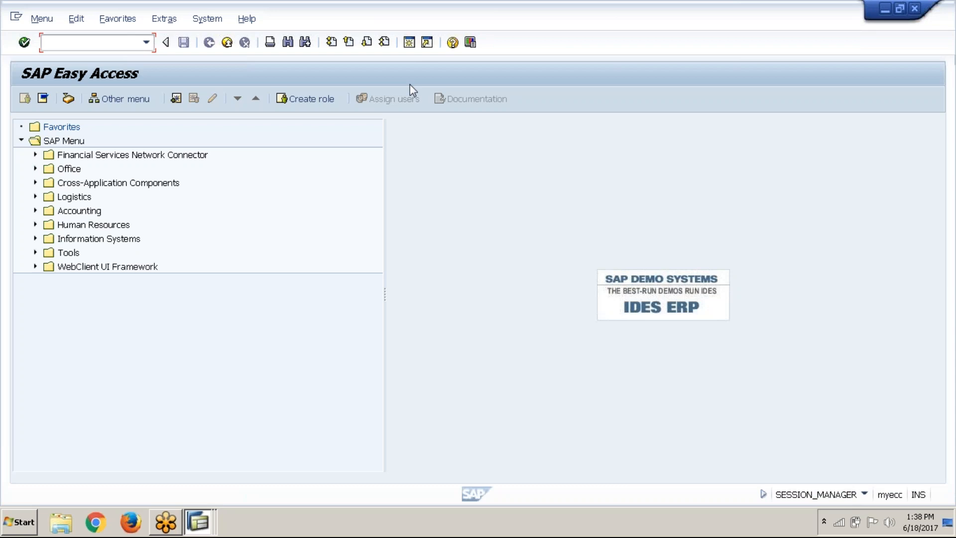
click(411, 45)
click(204, 523)
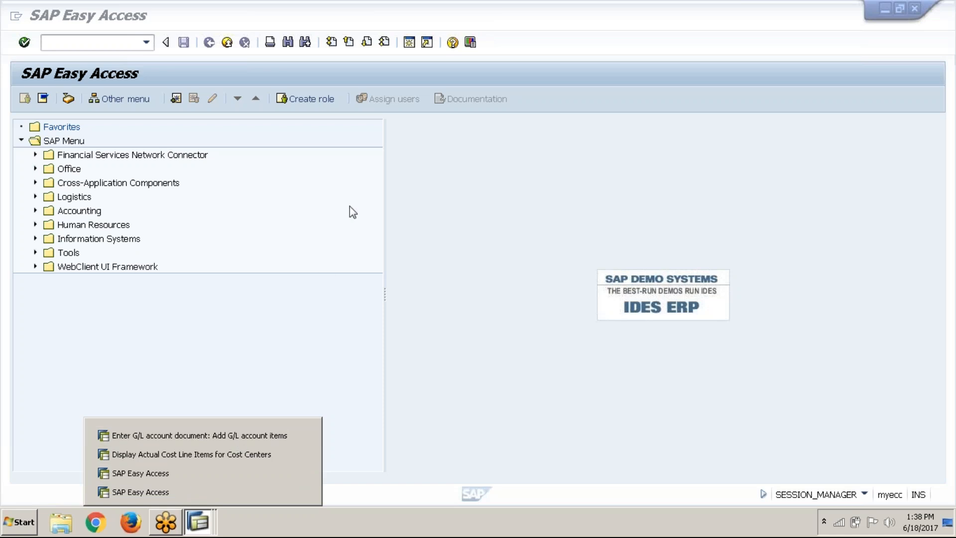
click(392, 77)
click(411, 44)
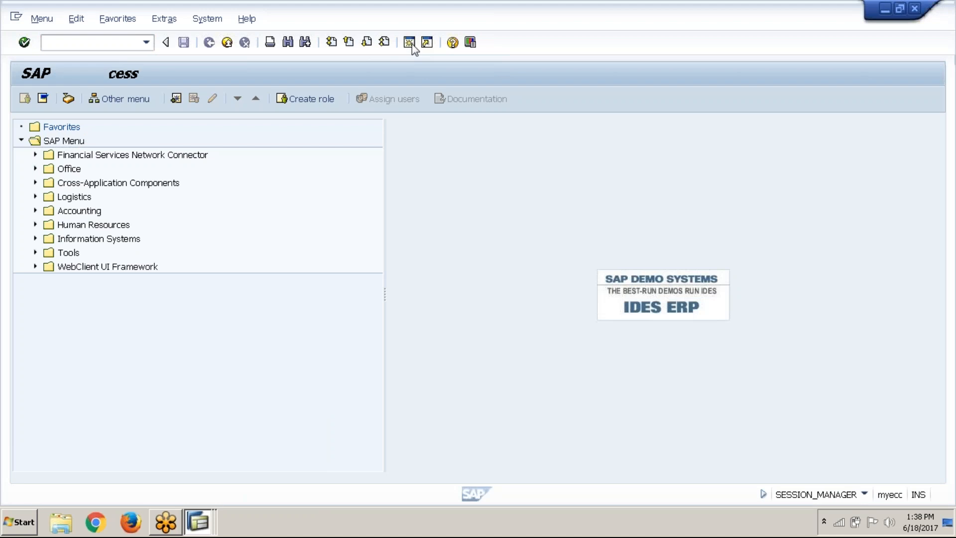
click(198, 521)
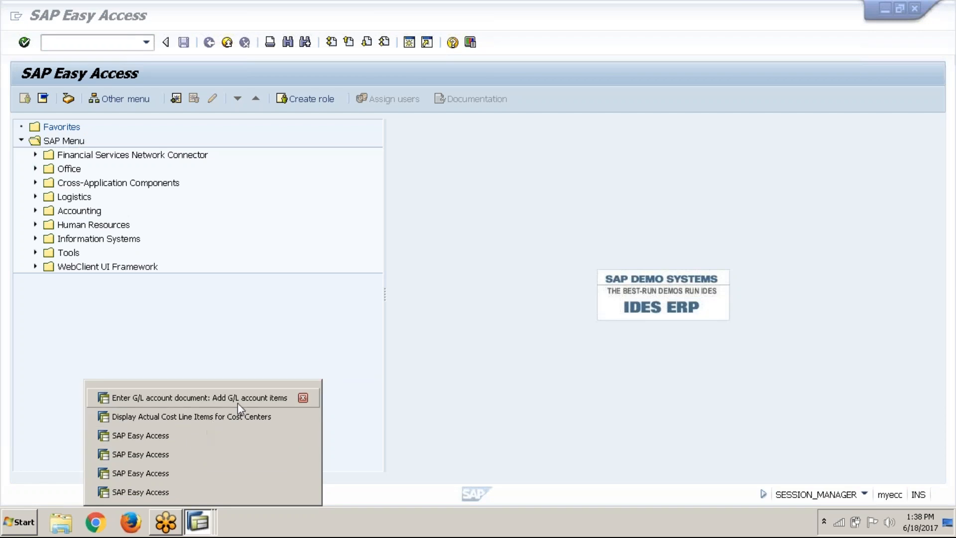
click(294, 348)
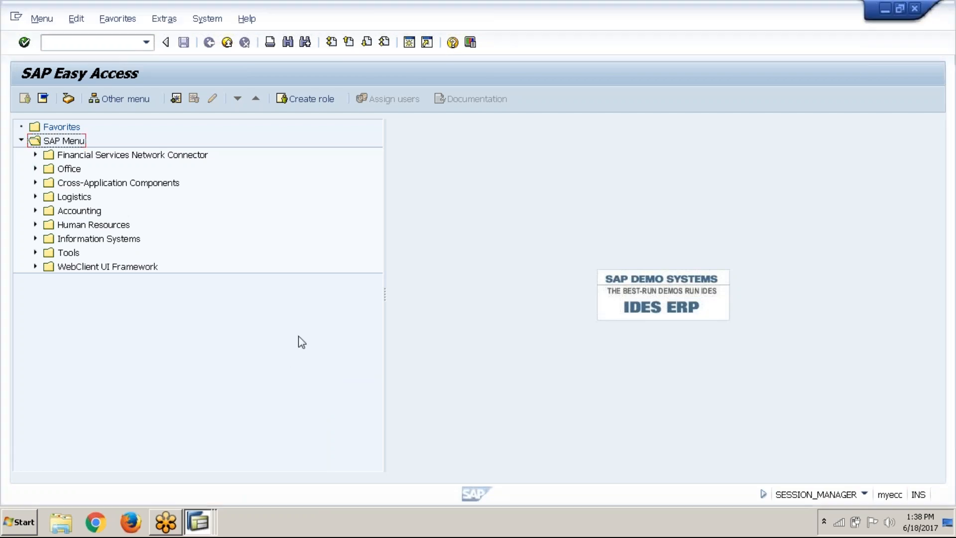
click(409, 44)
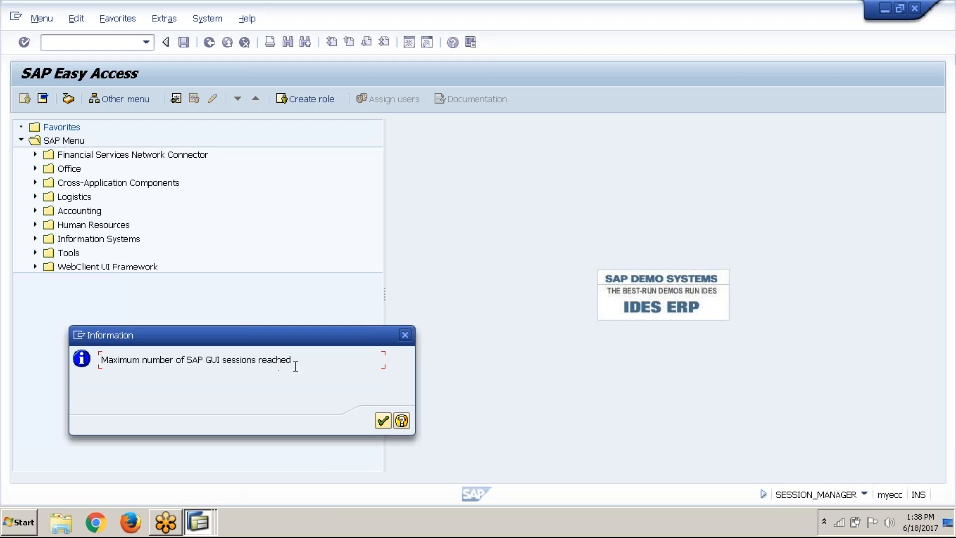
click(383, 422)
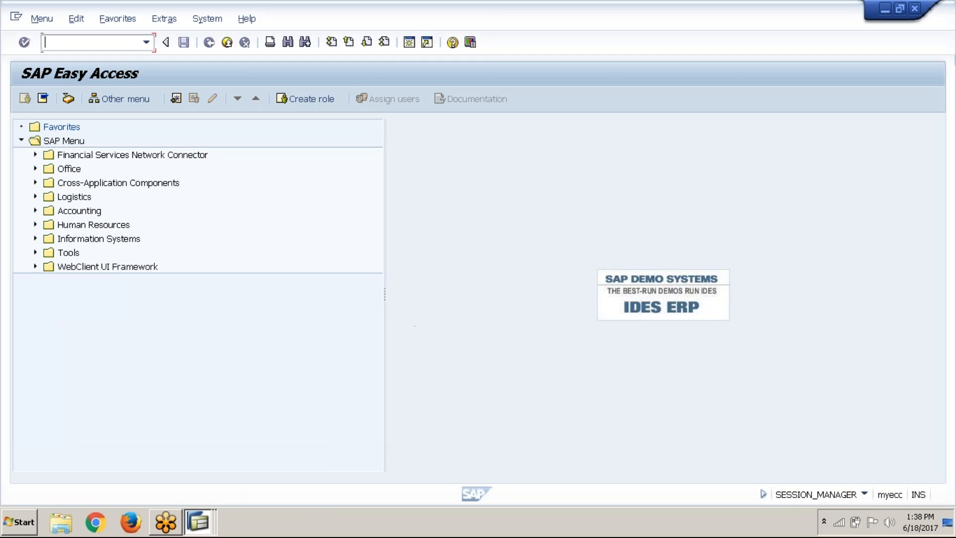
Close the four extra SAP Easy Access sessions and return to the F-02 fast data entry screen
click(197, 521)
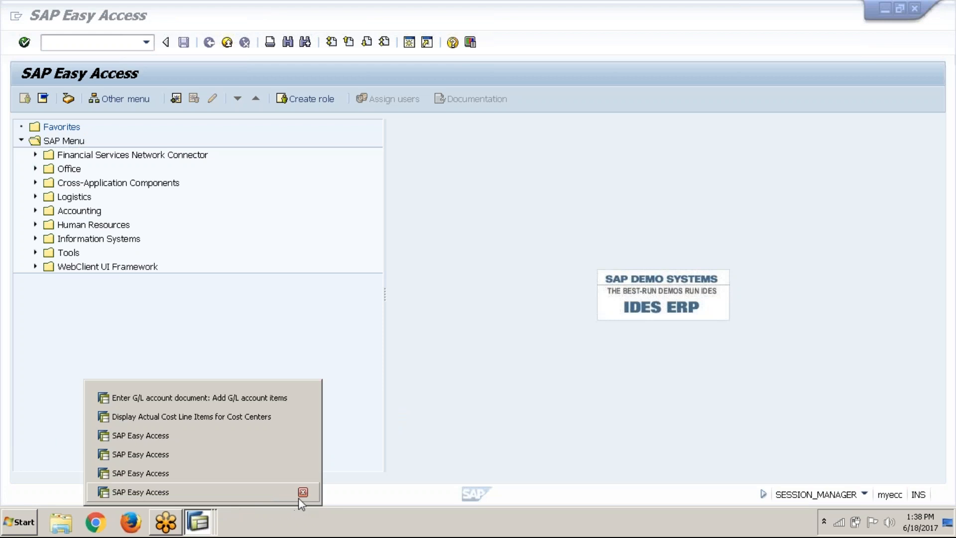
click(304, 492)
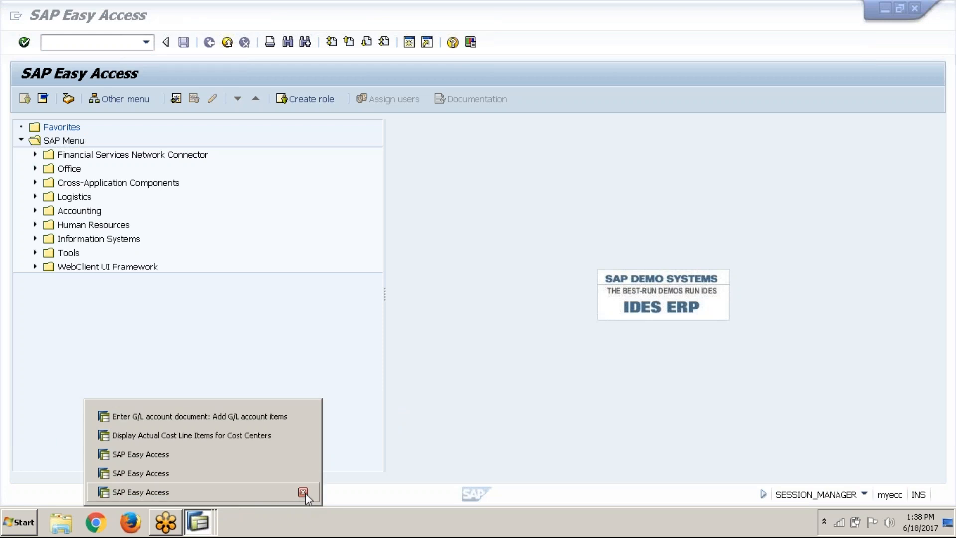
click(303, 492)
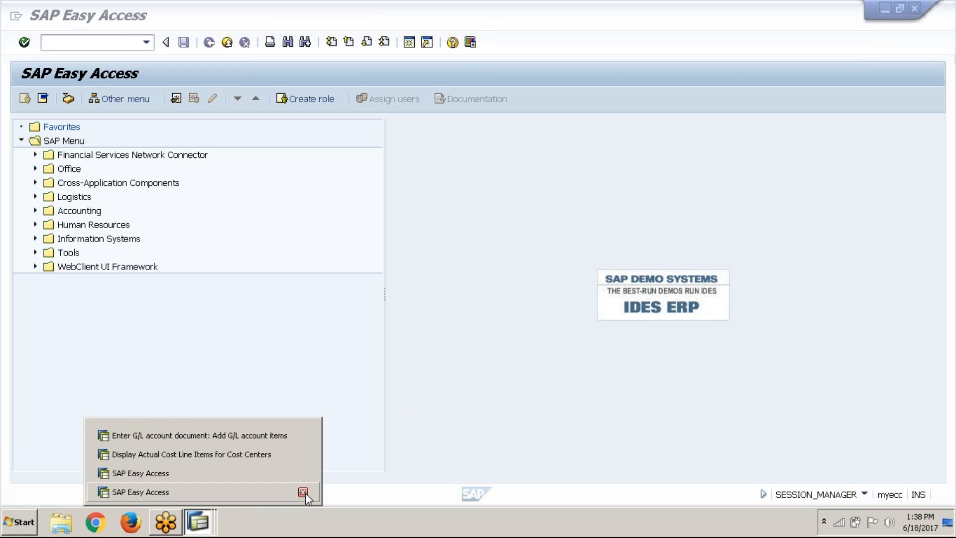
click(303, 492)
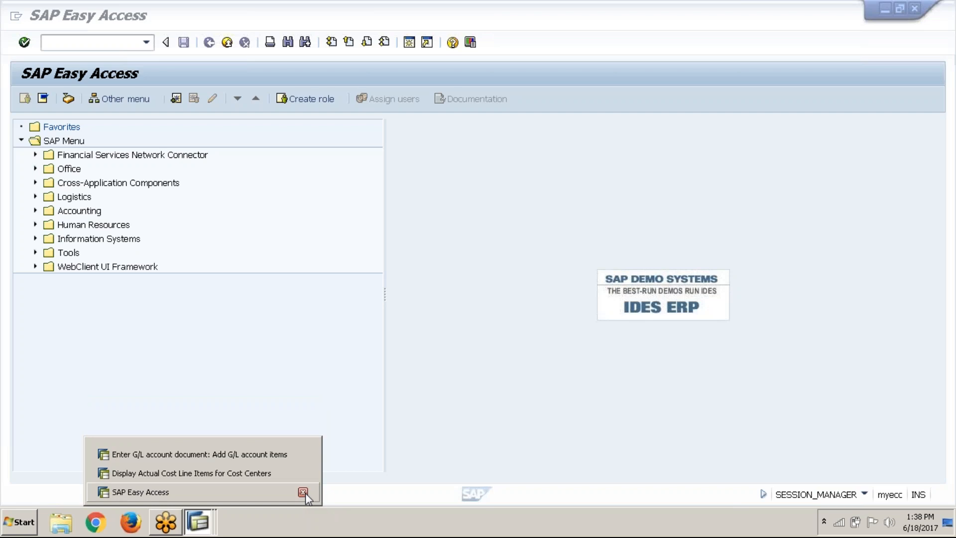
click(304, 492)
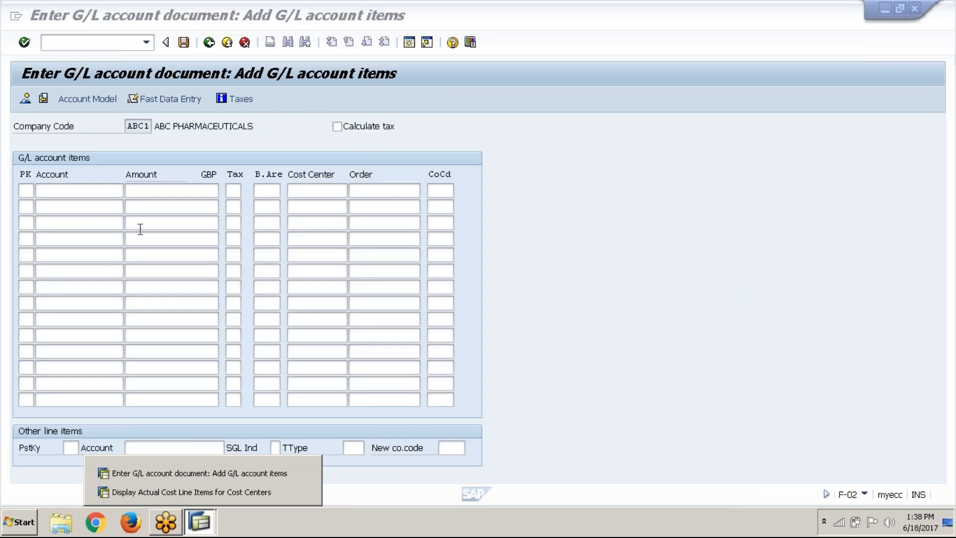
Enter posting keys 40, 40 and 50 for the first three G/L account items
click(25, 190)
text(40)
key(Down)
text(40)
key(Down)
text(50)
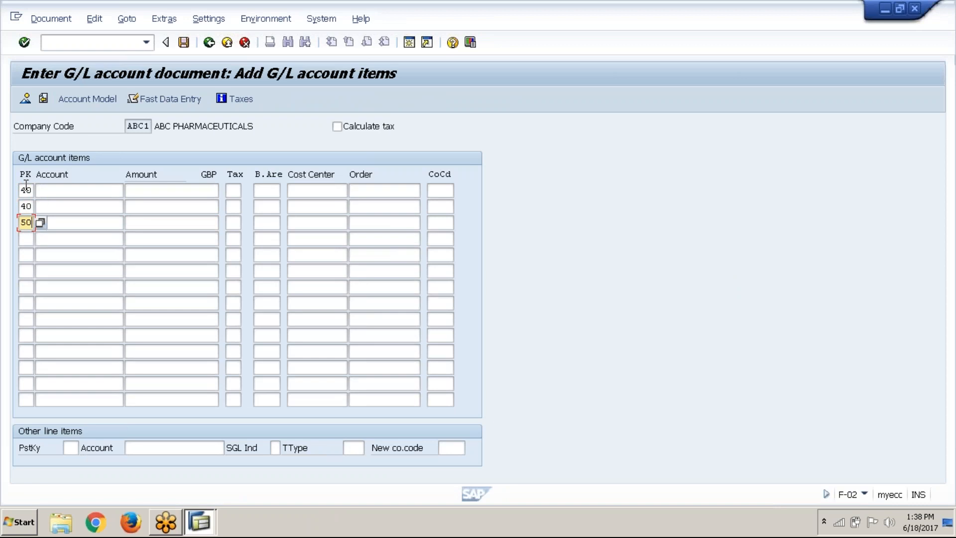
Look up the G/L accounts and choose Rent, 400300, for the first line item
click(95, 197)
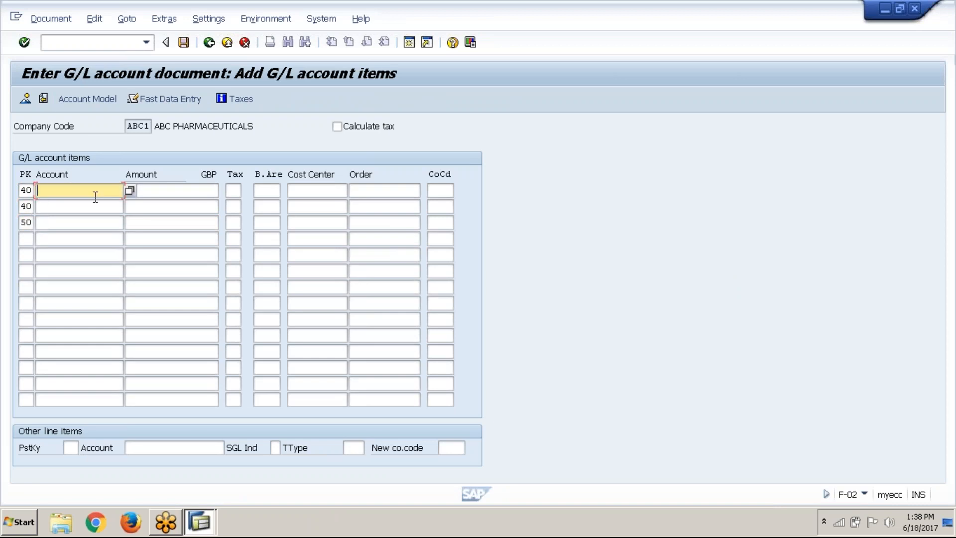
click(130, 192)
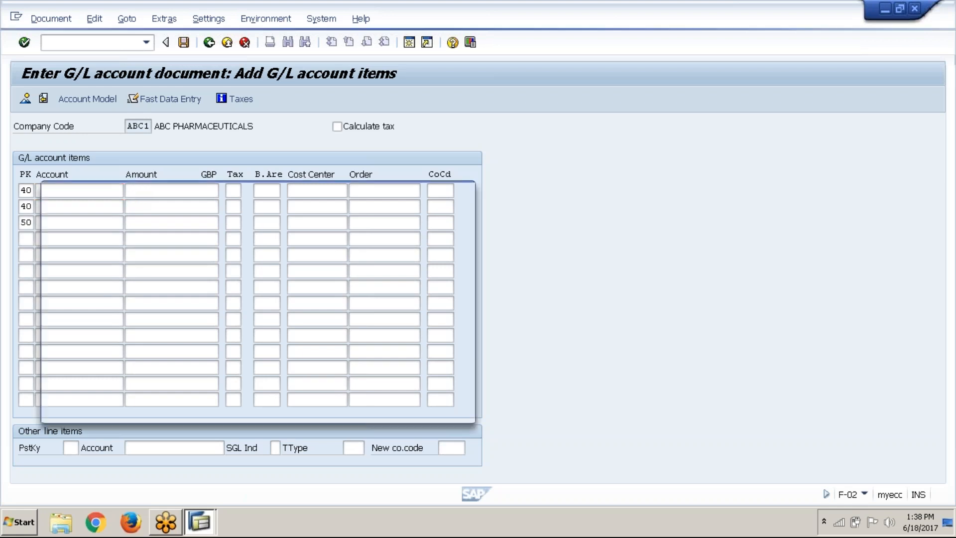
click(417, 402)
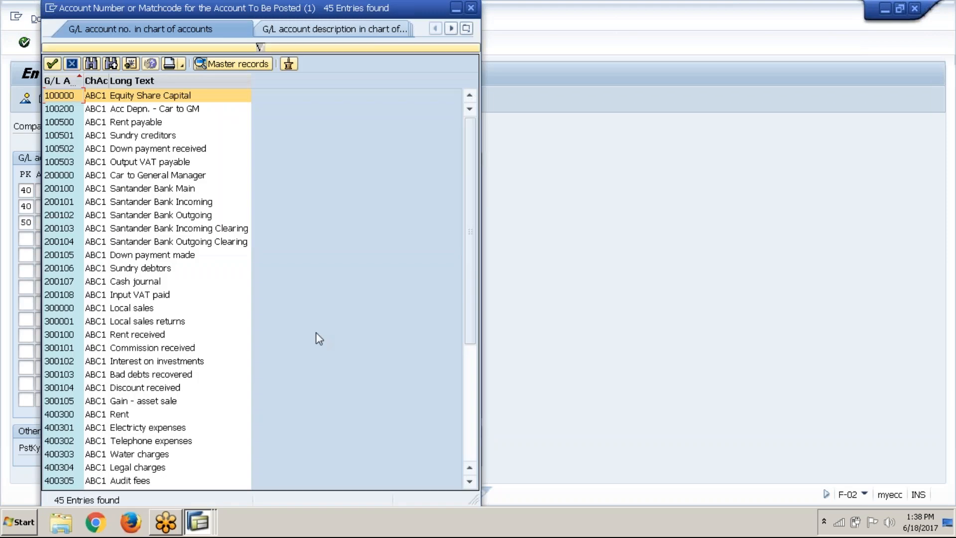
click(474, 425)
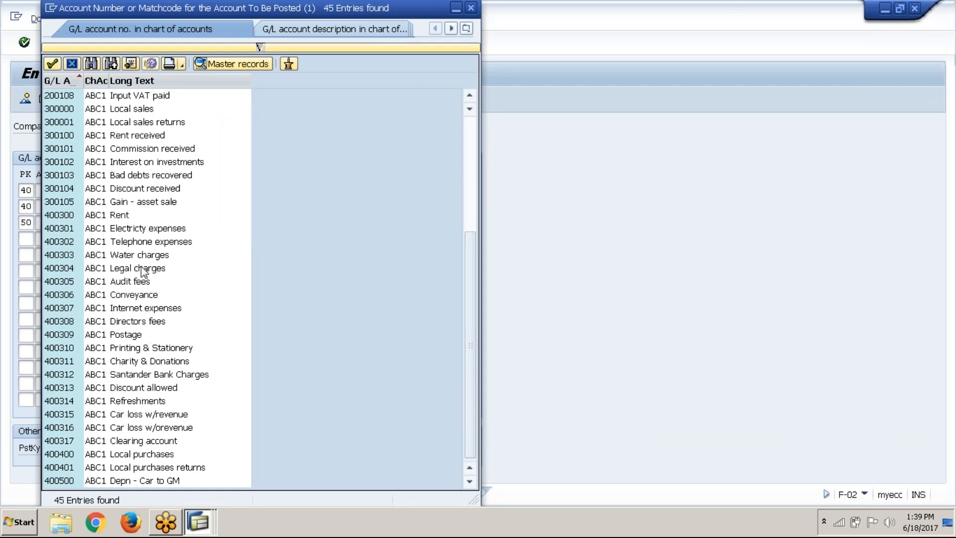
click(135, 230)
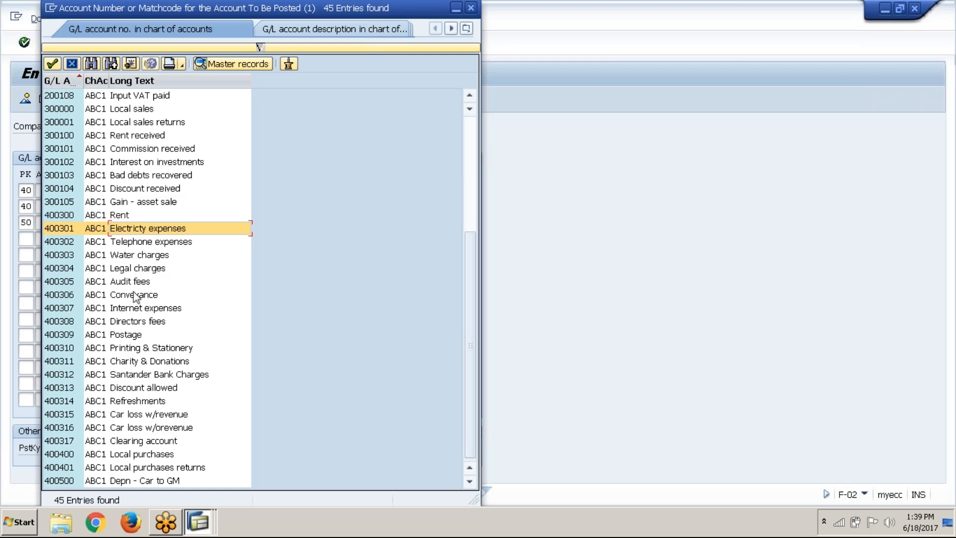
click(125, 218)
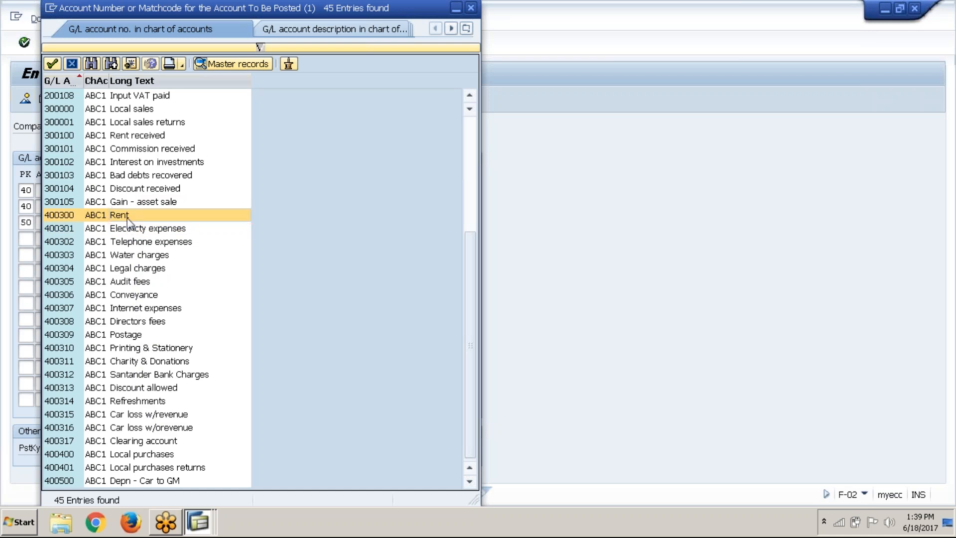
double_click(128, 219)
Enter account 400301 for the second line item and account 200100 for the third
click(100, 201)
text(400301)
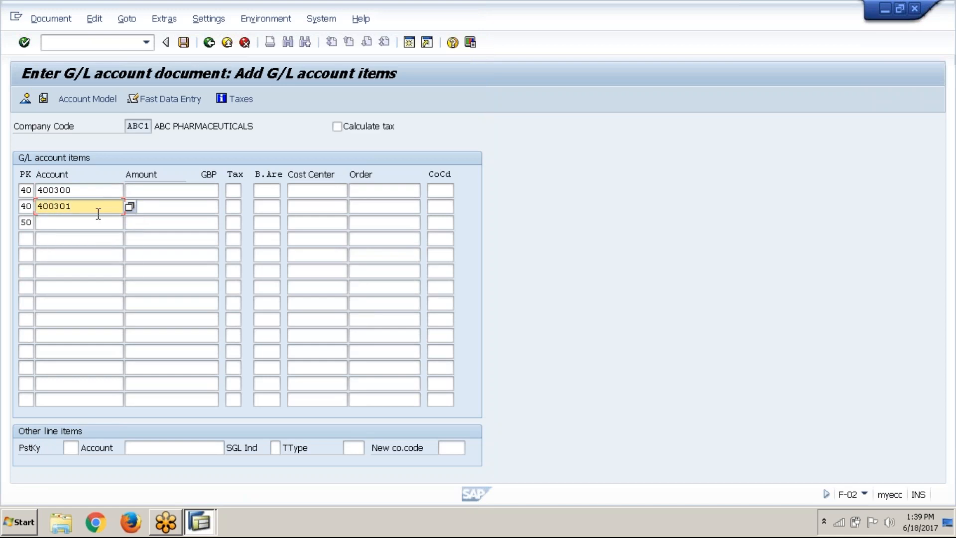
key(Down)
text(2)
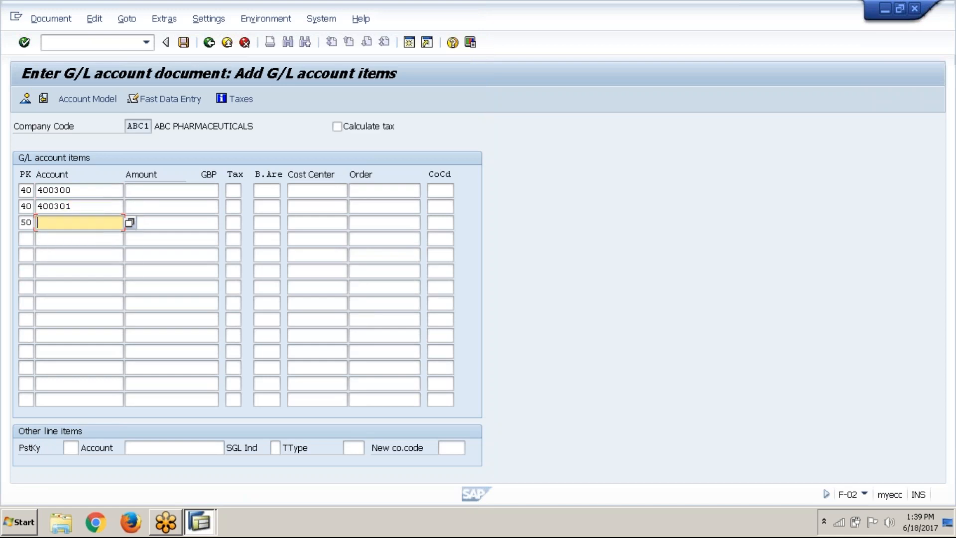
text(00100)
Enter amounts of 30000, 5000 and 35000 GBP for the three line items in order
click(189, 192)
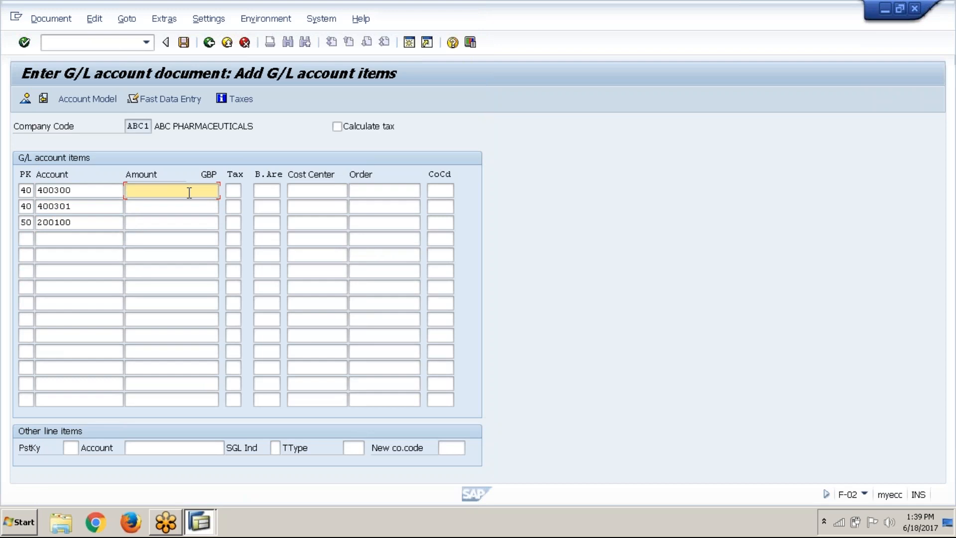
text(30000)
click(188, 208)
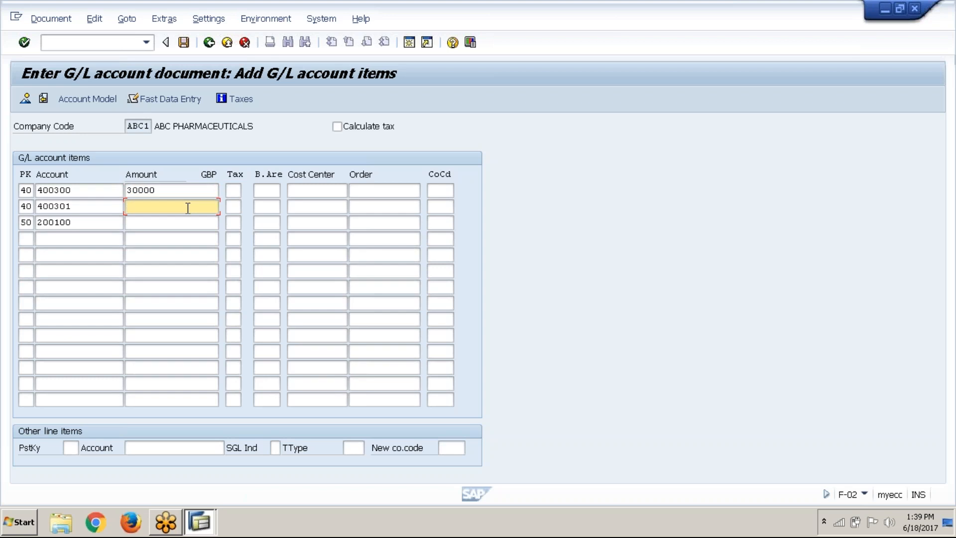
text(5000)
click(187, 223)
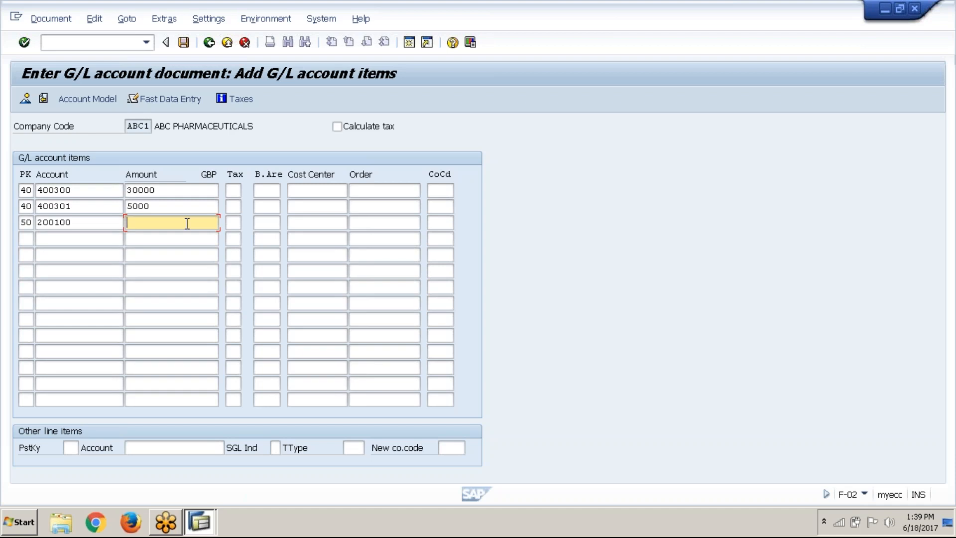
text(35000)
Assign cost center DEPT A to both the 400300 and 400301 expense line items
click(330, 189)
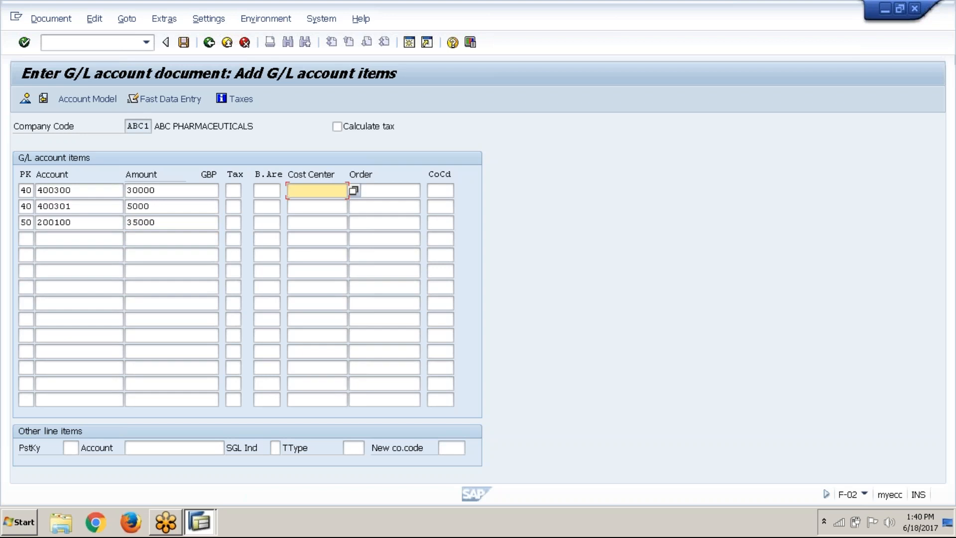
click(354, 194)
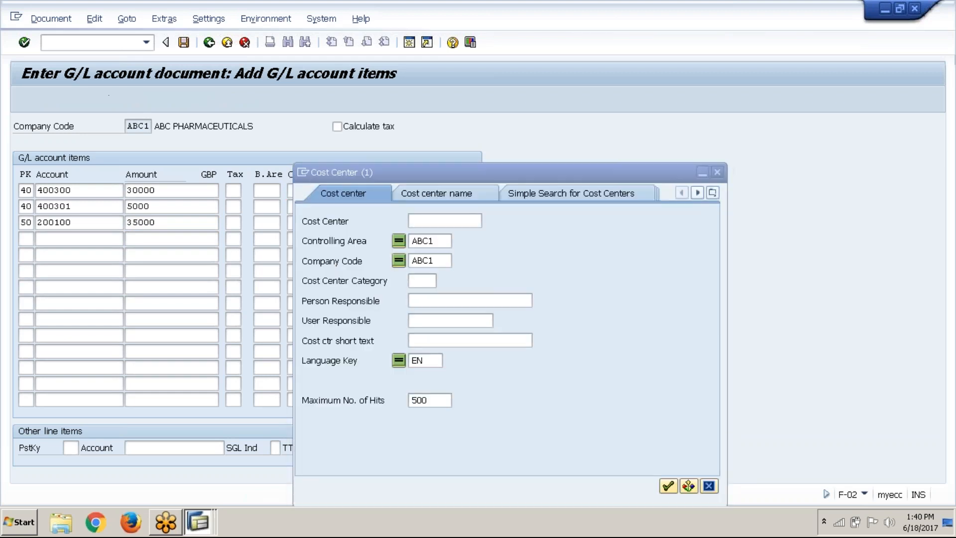
key(Return)
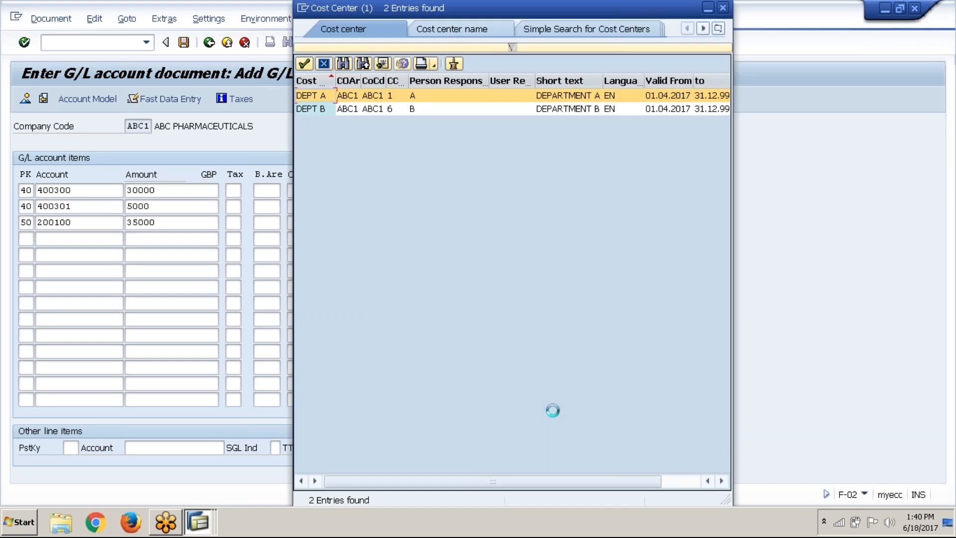
double_click(366, 100)
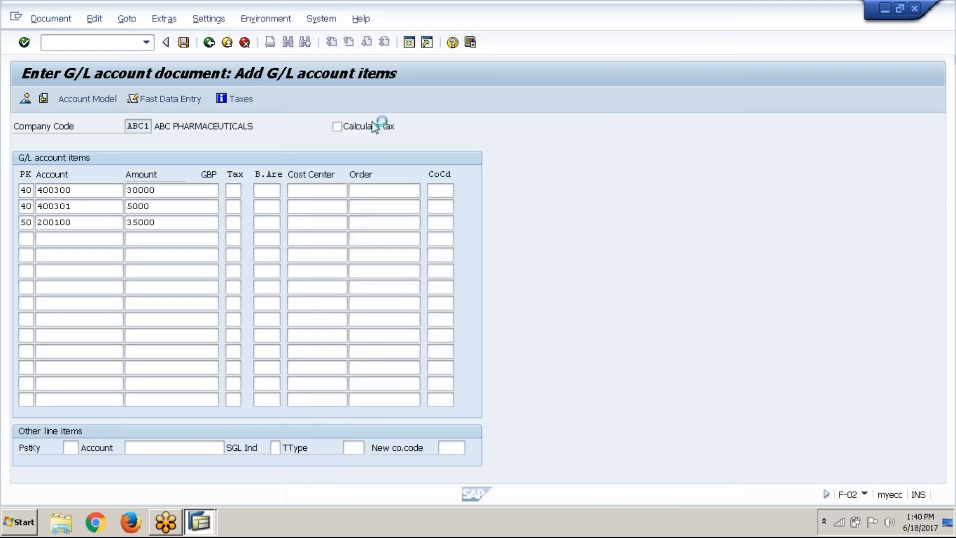
click(316, 201)
click(367, 210)
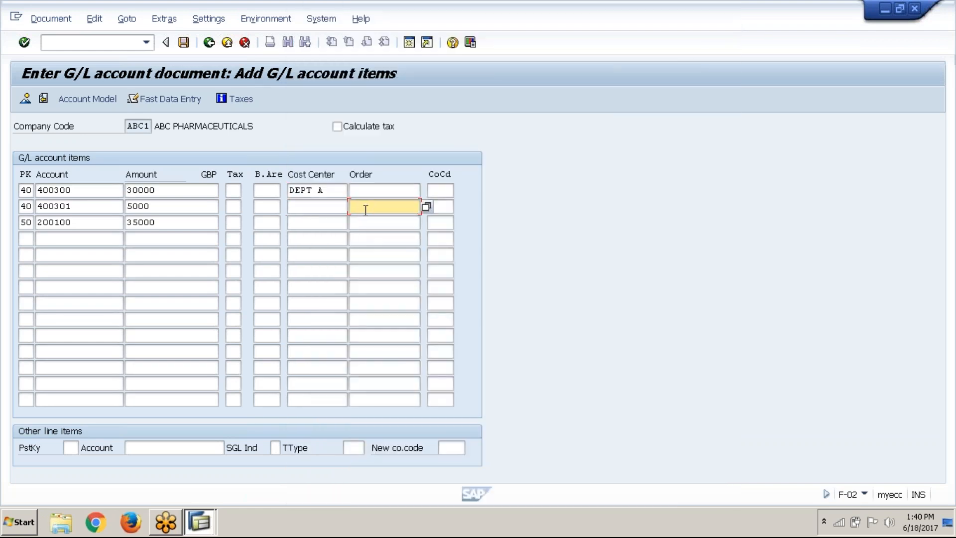
click(334, 211)
click(355, 209)
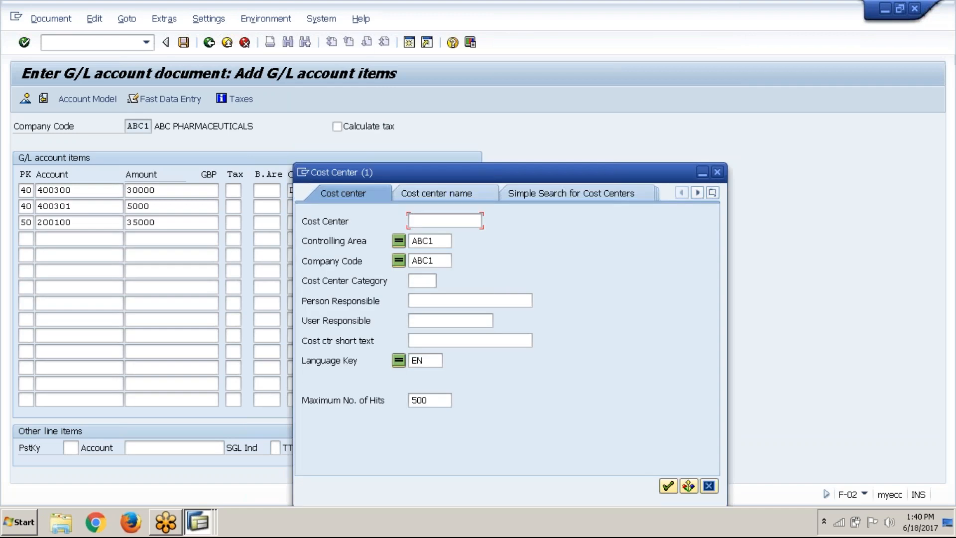
key(Return)
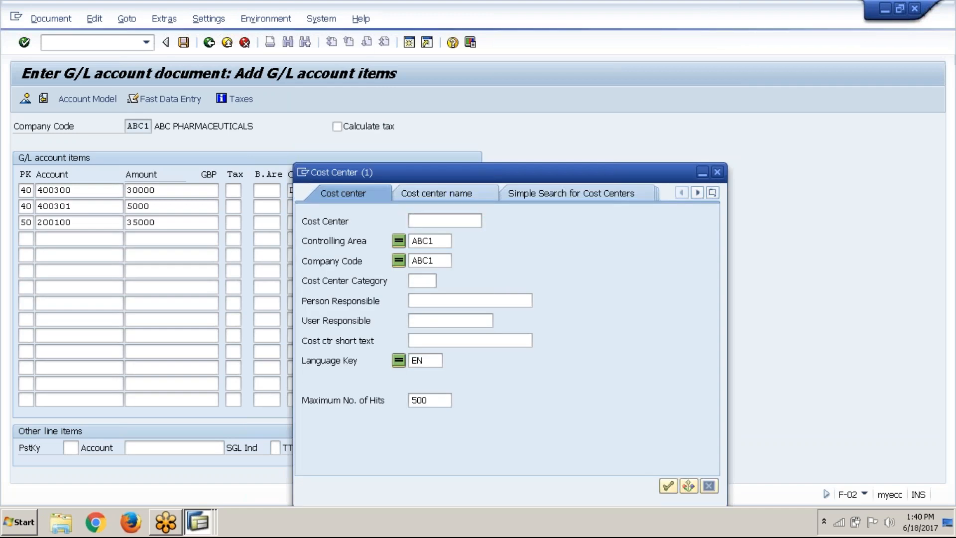
key(Return)
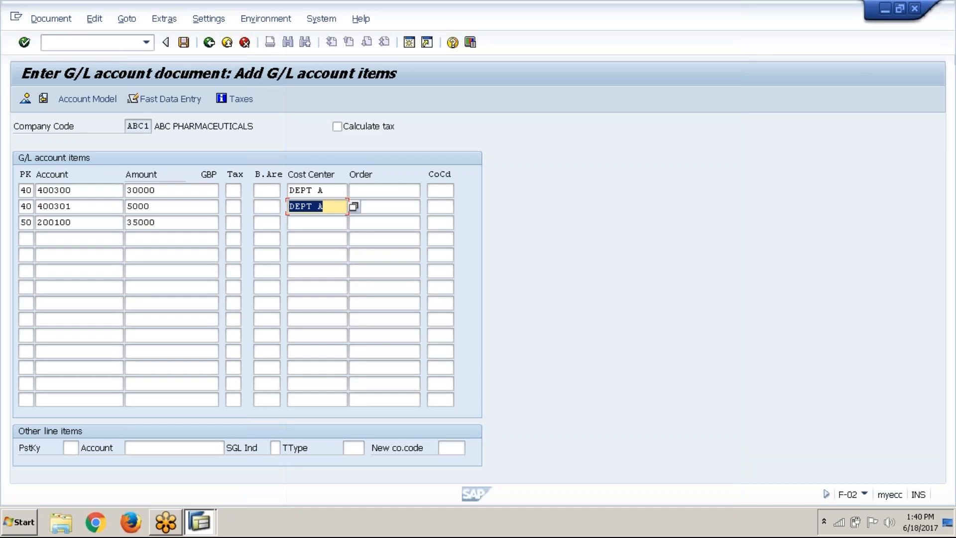
Display the document overview and post the G/L document
key(Return)
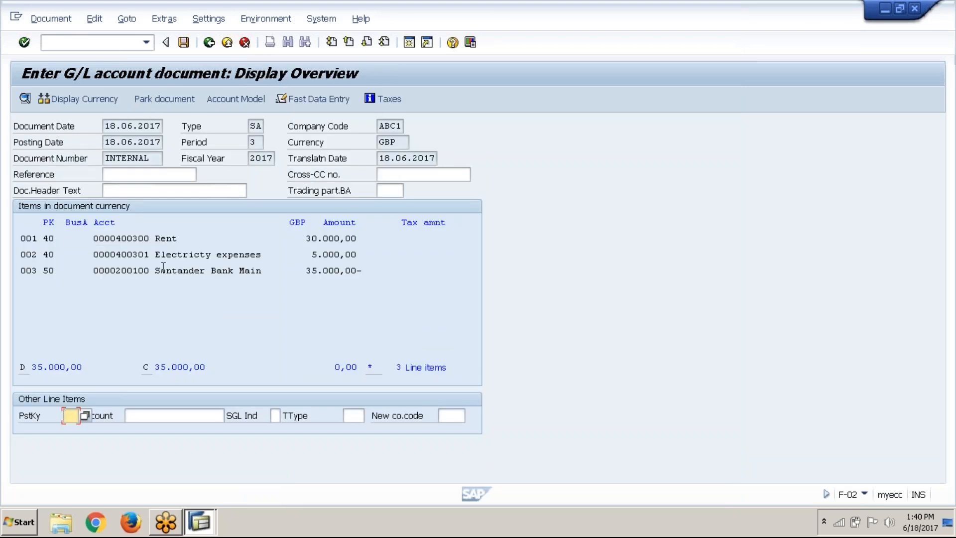
click(184, 44)
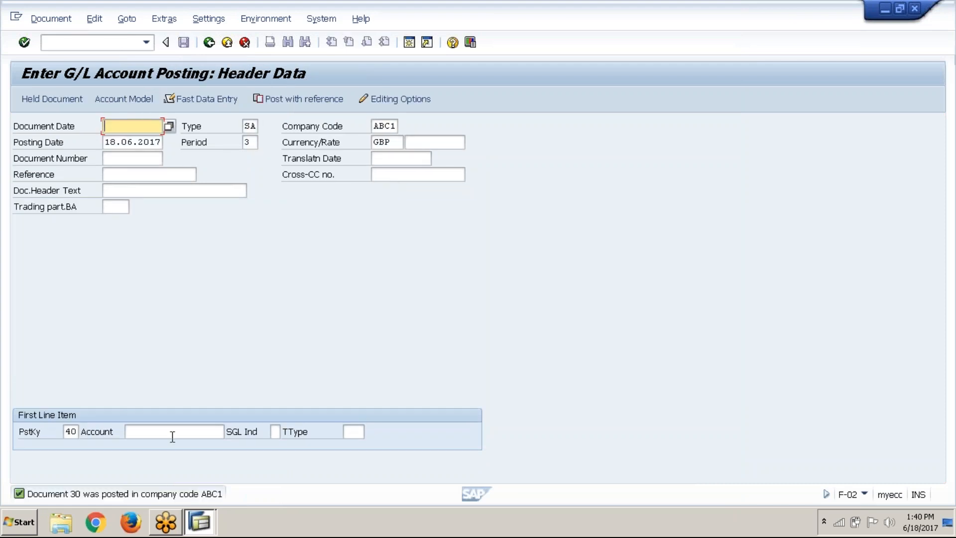
Switch to the cost center line item report and exit its current list to the selection criteria
click(209, 529)
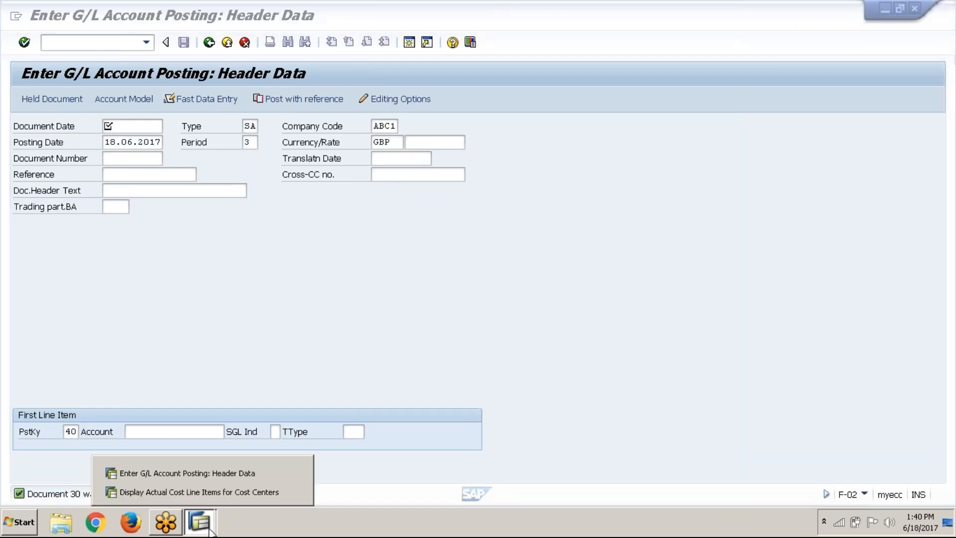
click(220, 491)
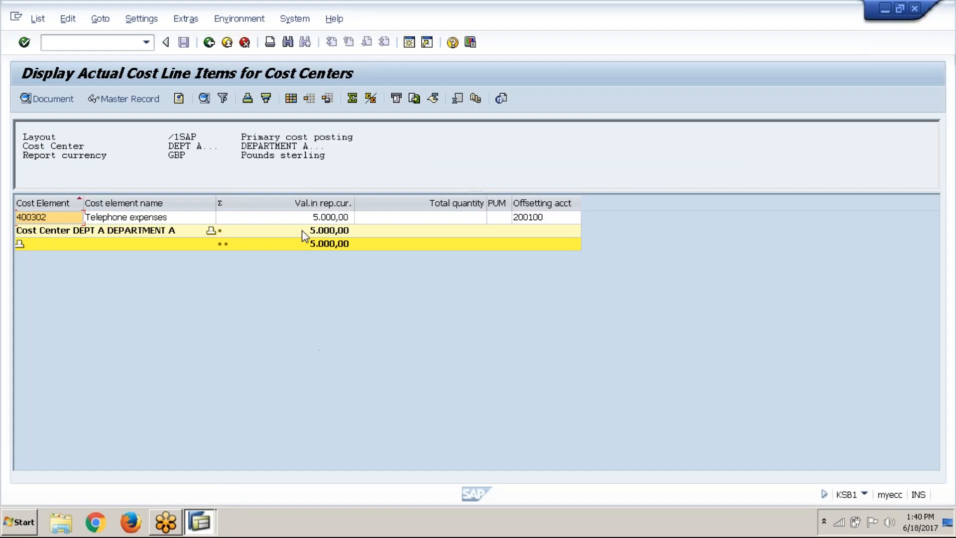
click(210, 43)
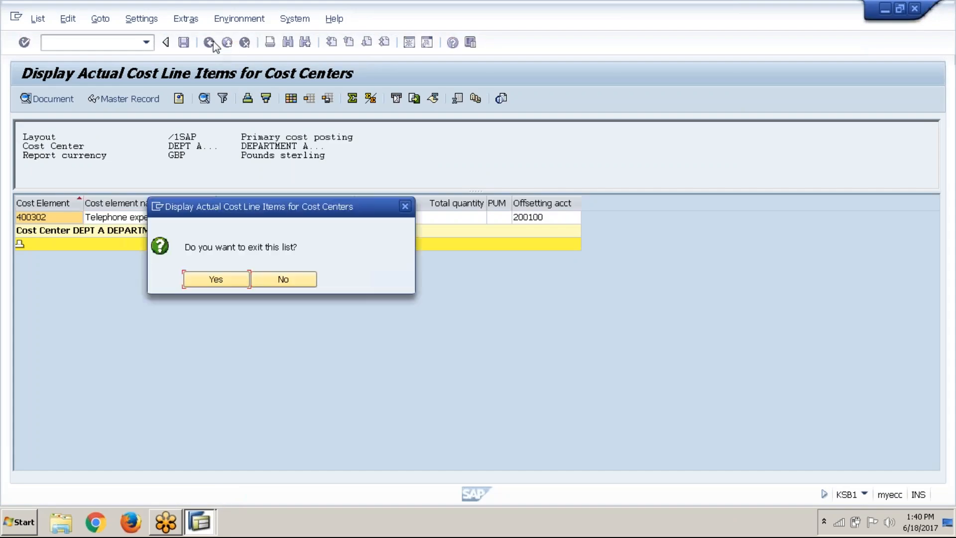
key(Return)
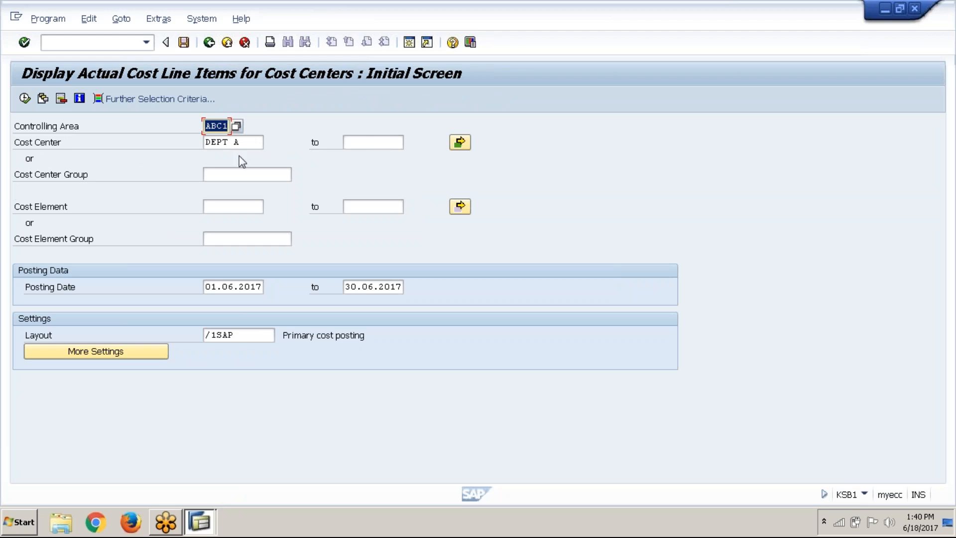
Rerun the report for cost centers DEPT A to DEPT B and examine the rent, electricity and telephone lines
click(261, 144)
click(369, 140)
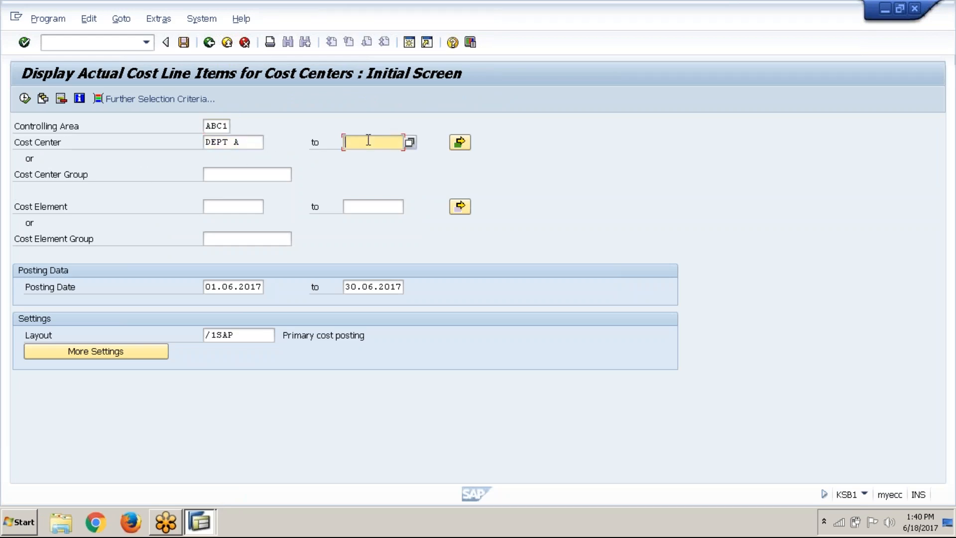
text(dept b)
click(24, 99)
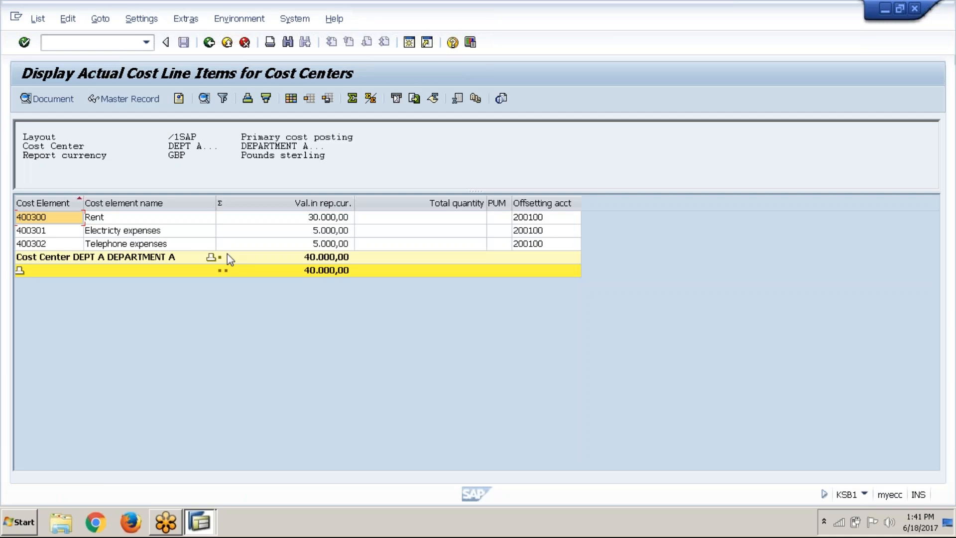
click(188, 226)
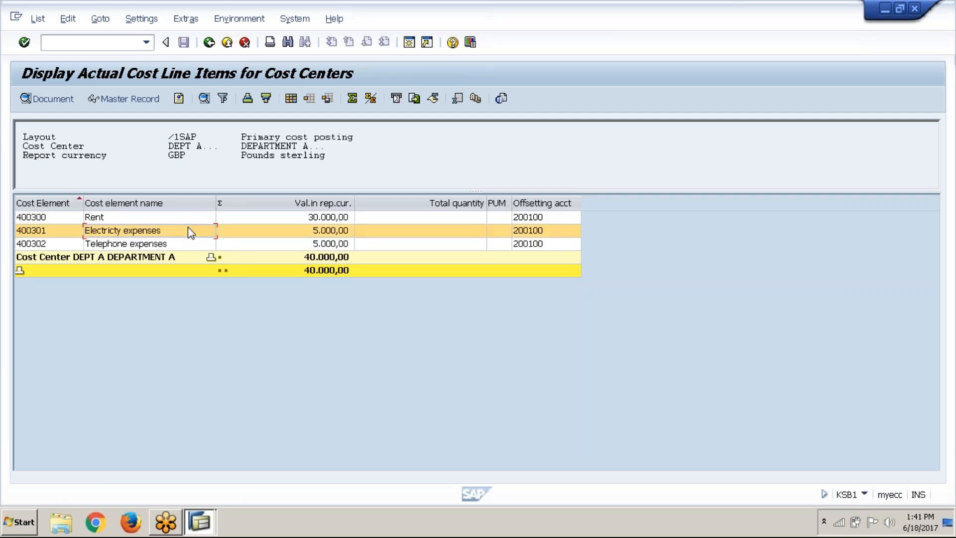
click(188, 244)
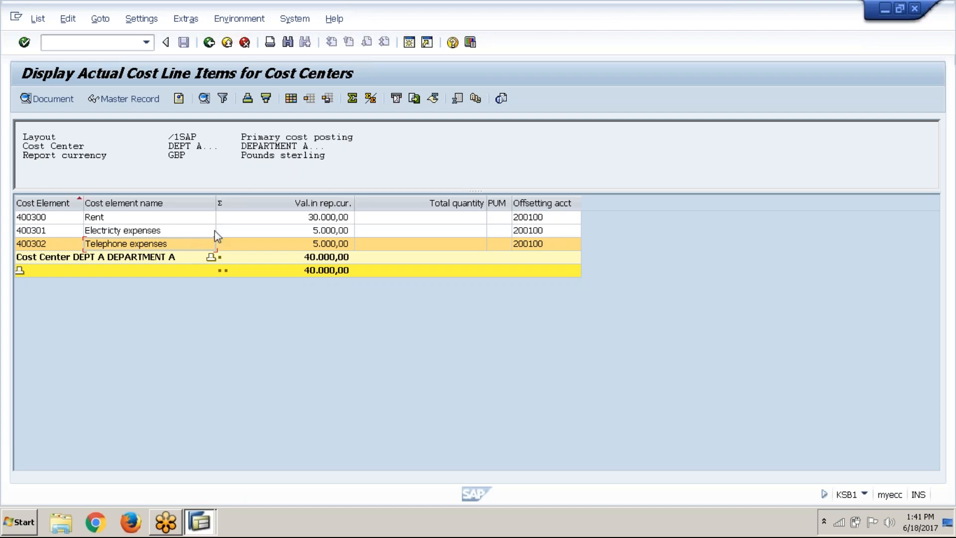
click(264, 222)
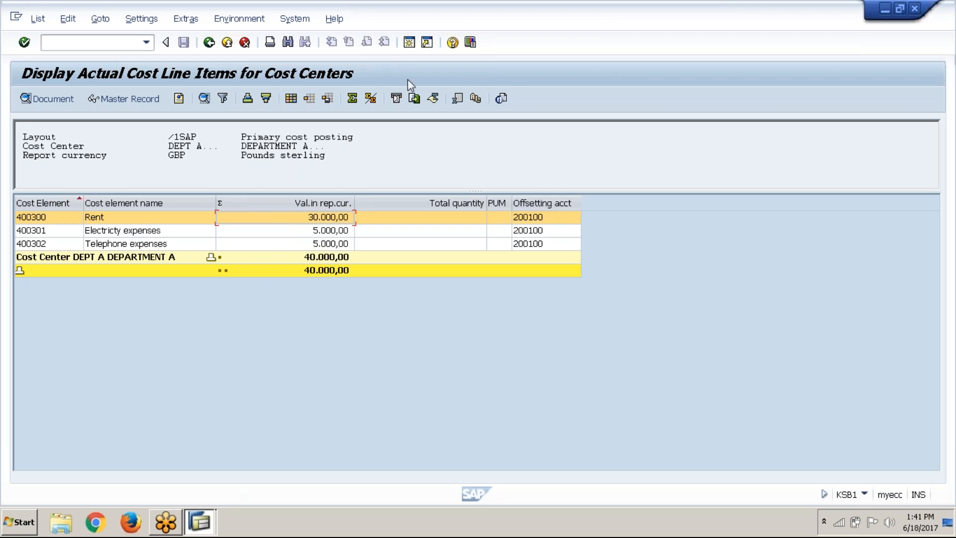
Switch back to the G/L posting session and start transaction KB61 for line item repostings
key(alt+Tab)
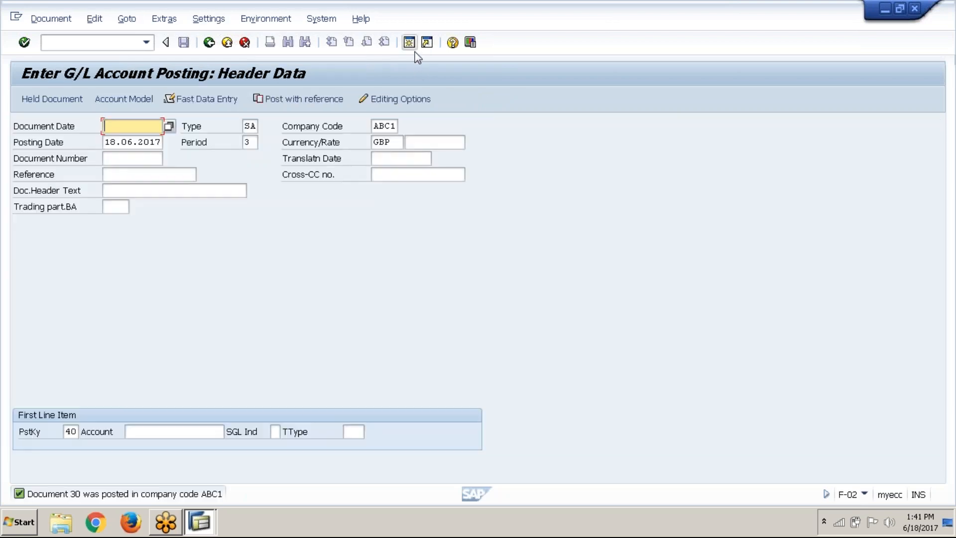
click(73, 40)
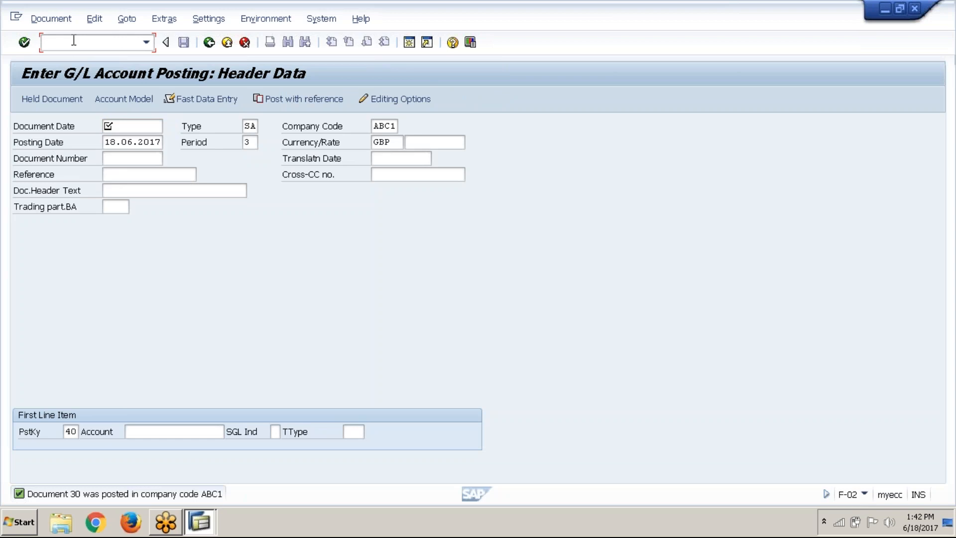
text(KB61)
key(Home)
text(/n)
key(Return)
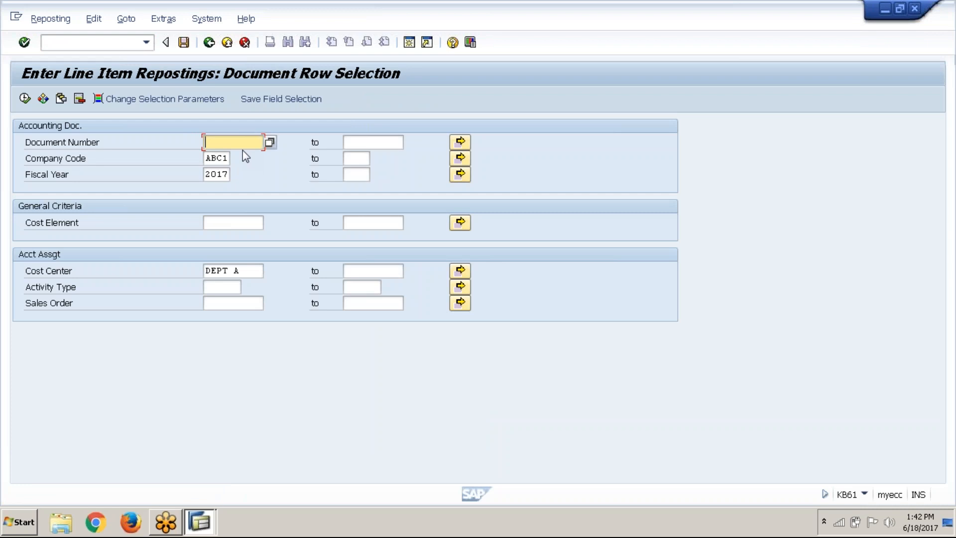
Select document 30 with cost element 400300 (Rent) and cost center DEPT A, and run the selection of repostable line items
text(30)
click(234, 227)
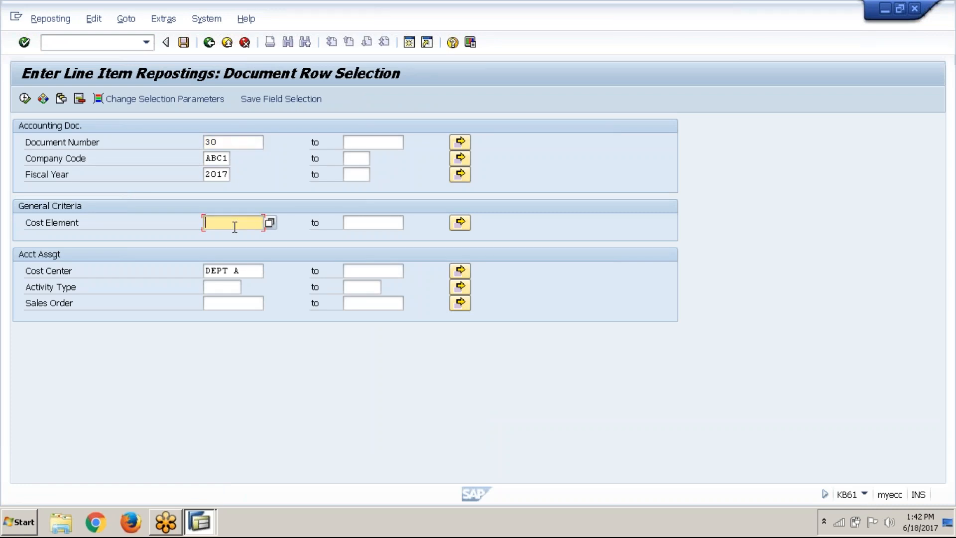
click(273, 224)
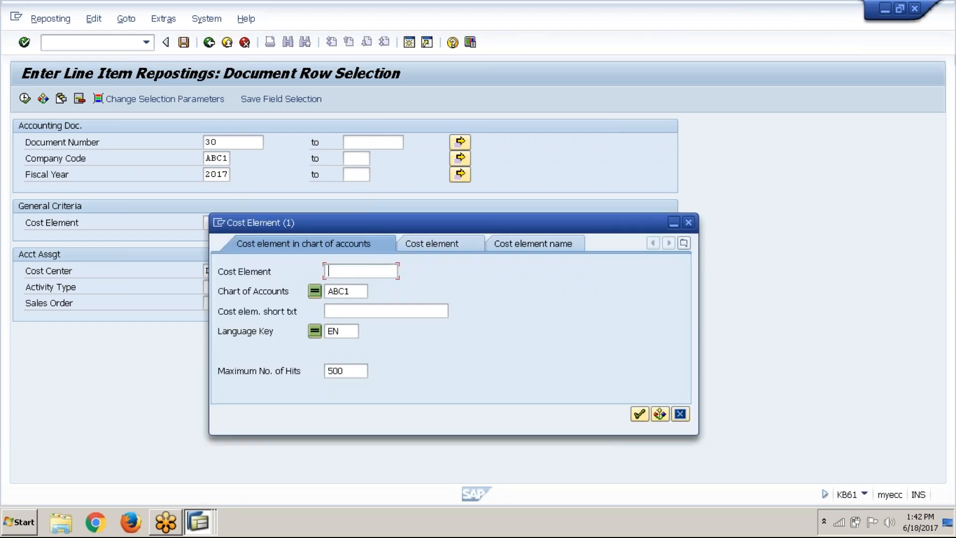
click(640, 414)
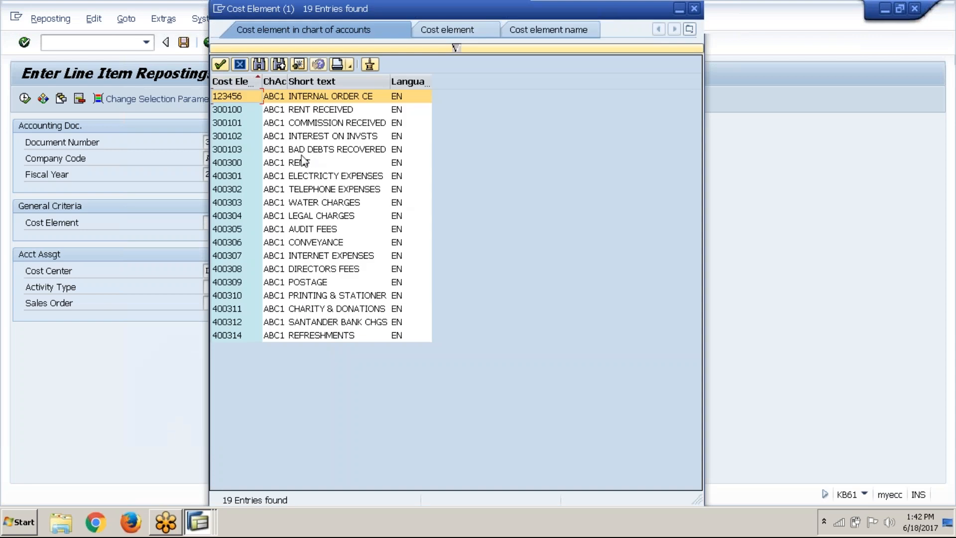
click(285, 163)
click(223, 63)
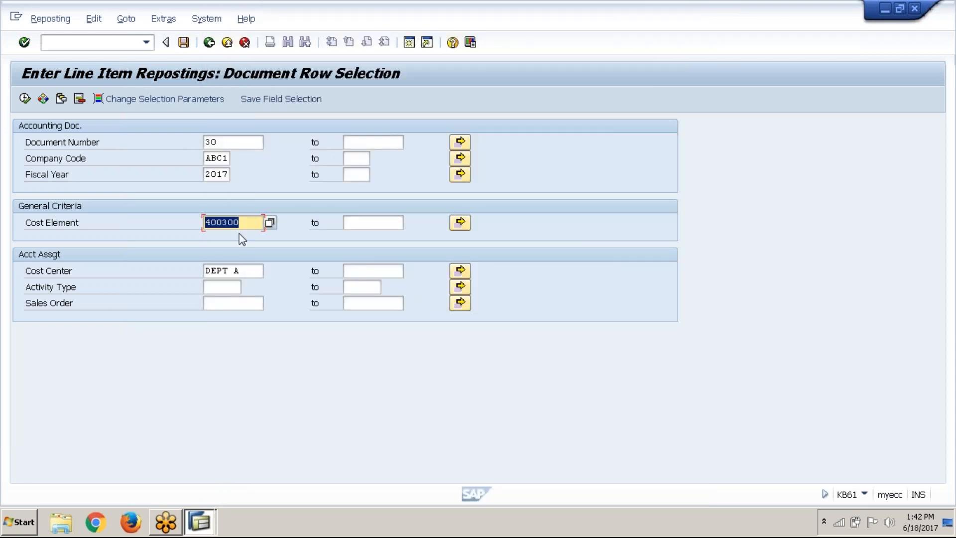
click(239, 271)
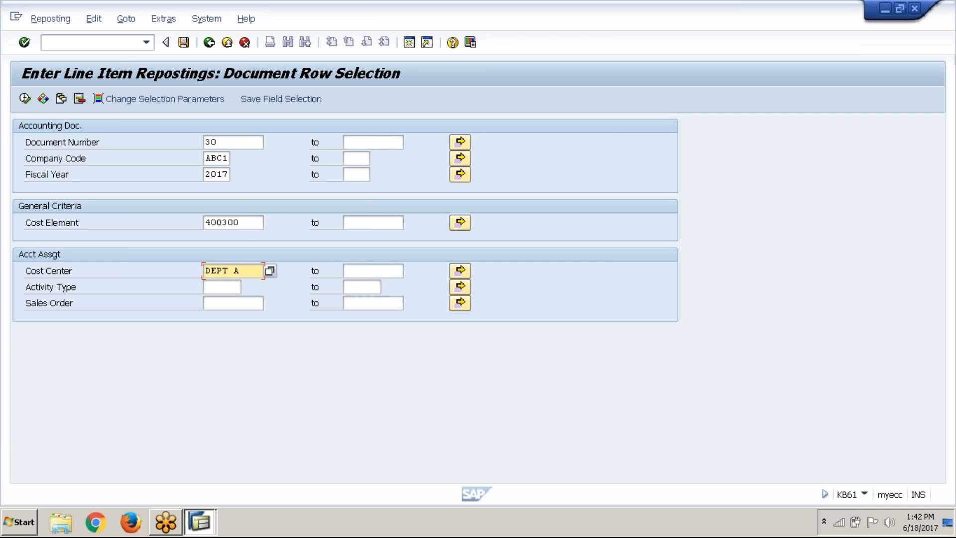
click(25, 98)
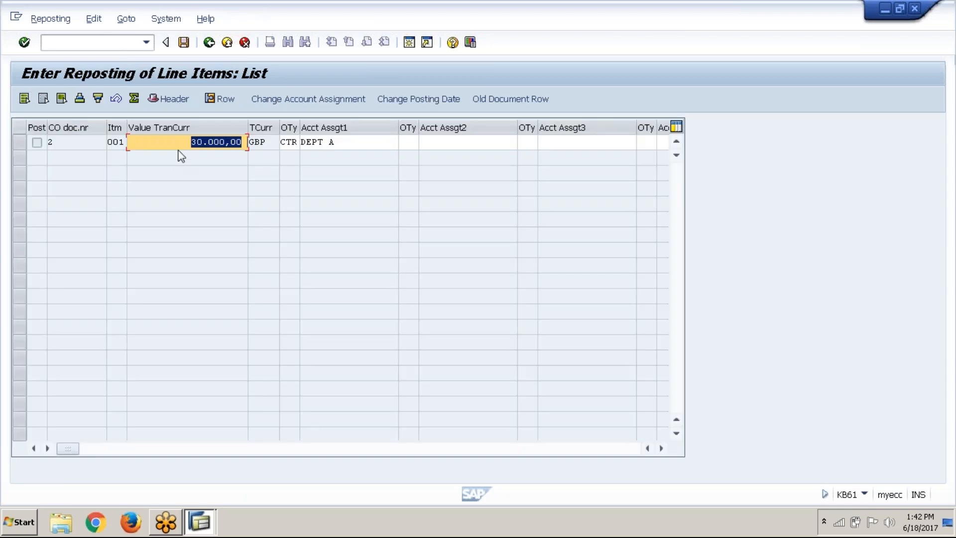
Open the rent line item for individual processing and set the new account assignment amount to 10000 GBP
click(183, 142)
double_click(183, 143)
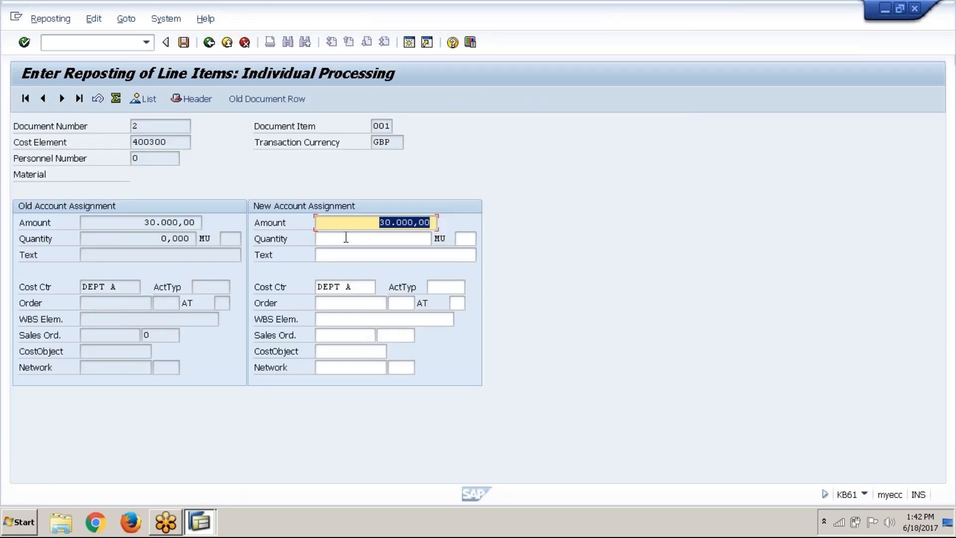
click(298, 207)
key(Delete)
key(Delete)
key(Delete)
key(Delete)
key(Delete)
key(Delete)
key(Delete)
key(Delete)
key(Delete)
click(357, 292)
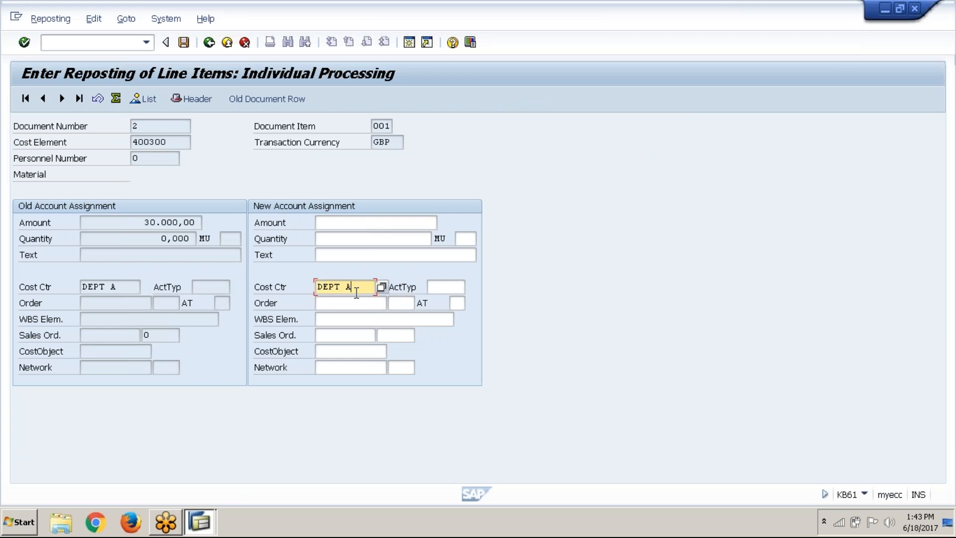
click(388, 218)
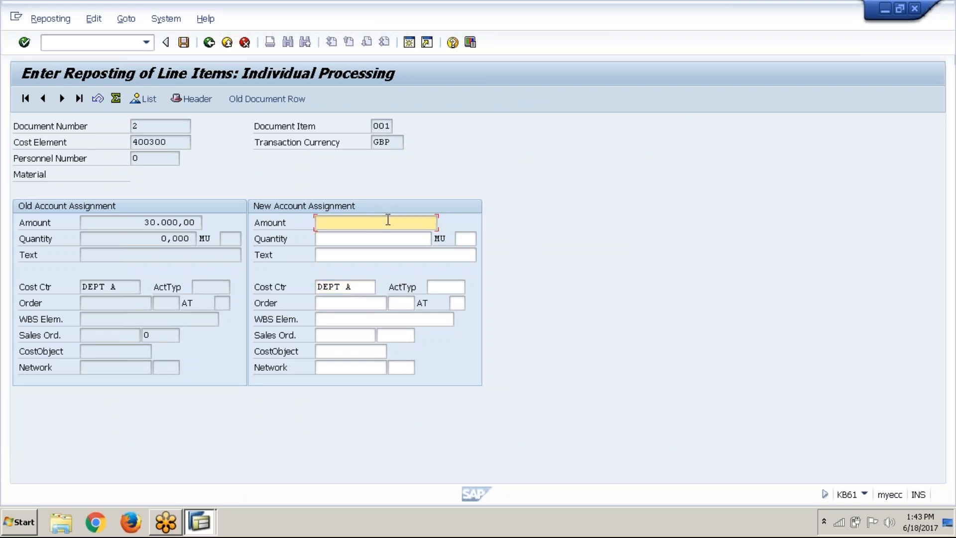
text(10000)
Change the new assignment's cost center to DEPT B and try to post the reposting, acknowledging the information messages
click(366, 291)
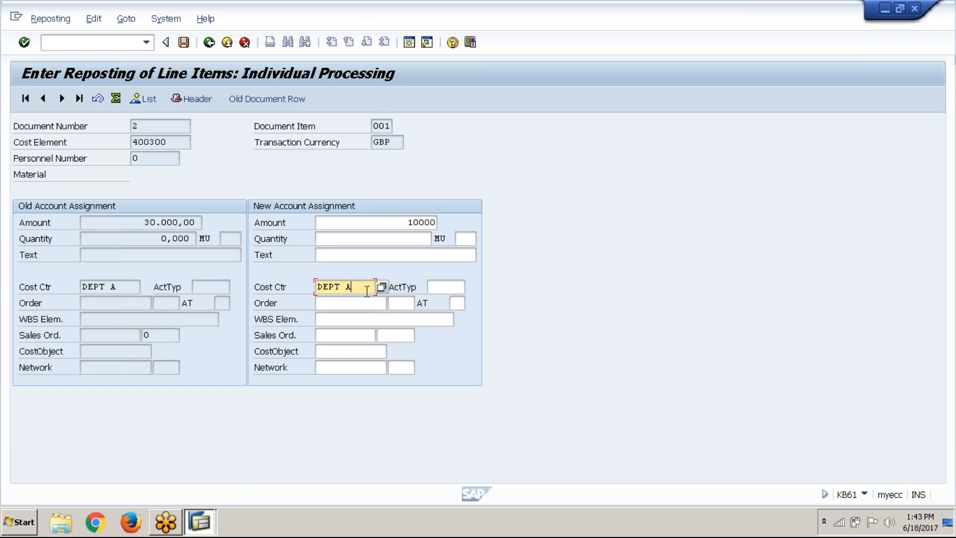
key(BackSpace)
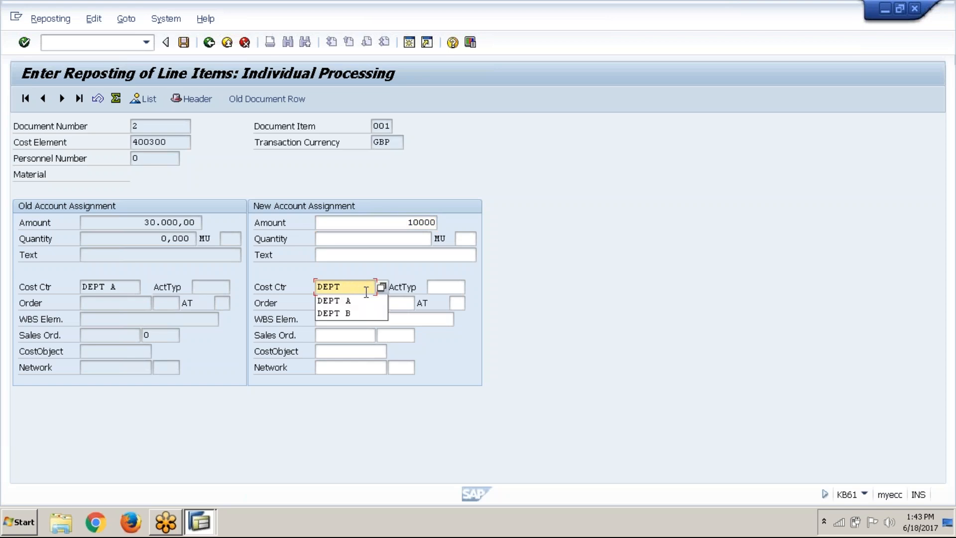
click(361, 314)
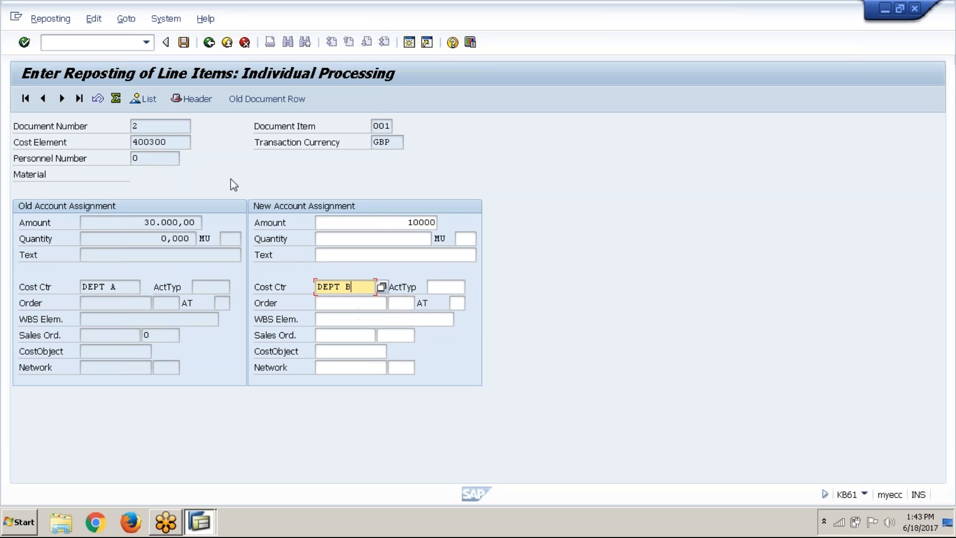
click(184, 44)
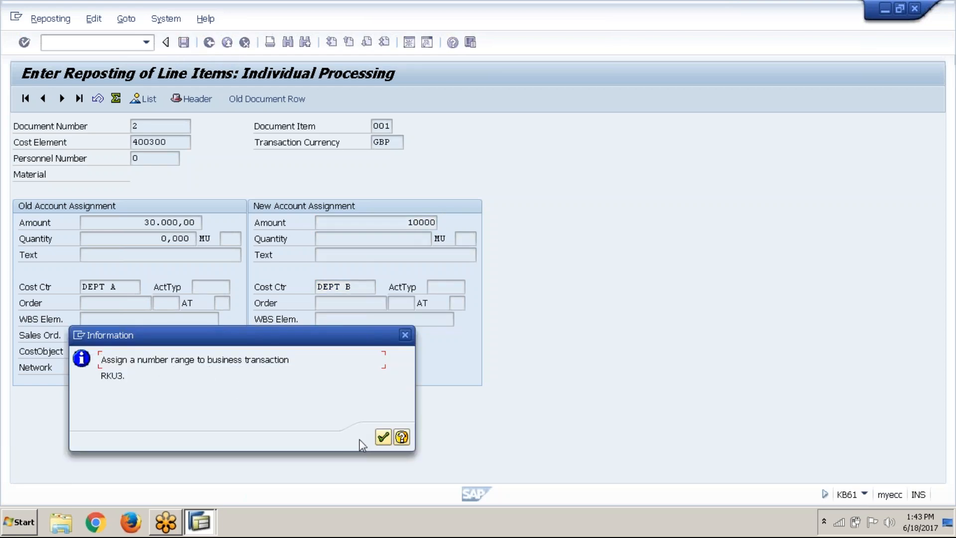
click(385, 438)
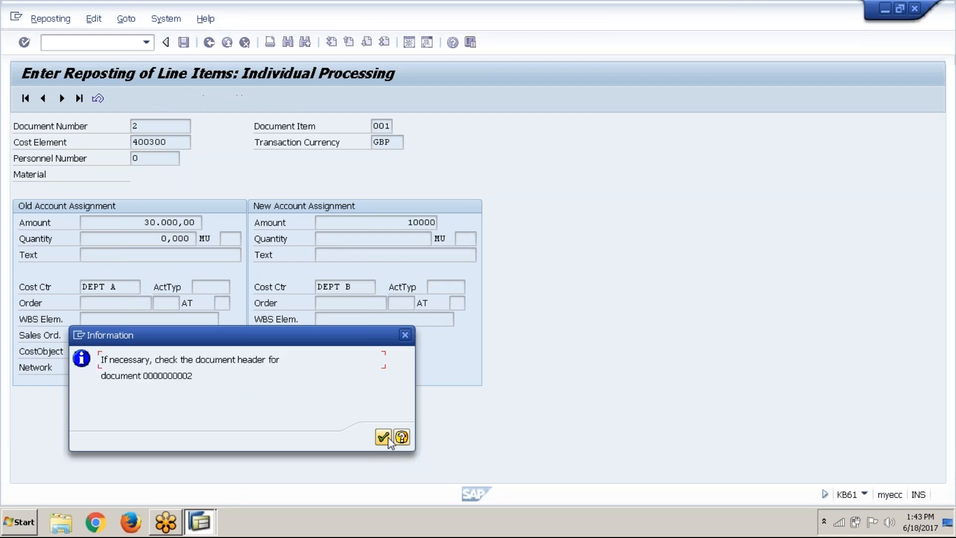
click(384, 437)
click(384, 437)
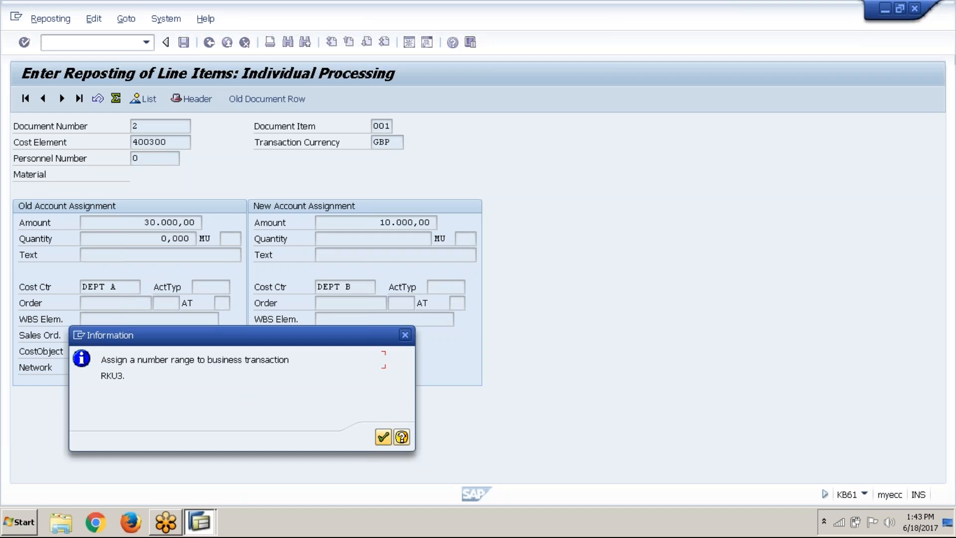
click(385, 438)
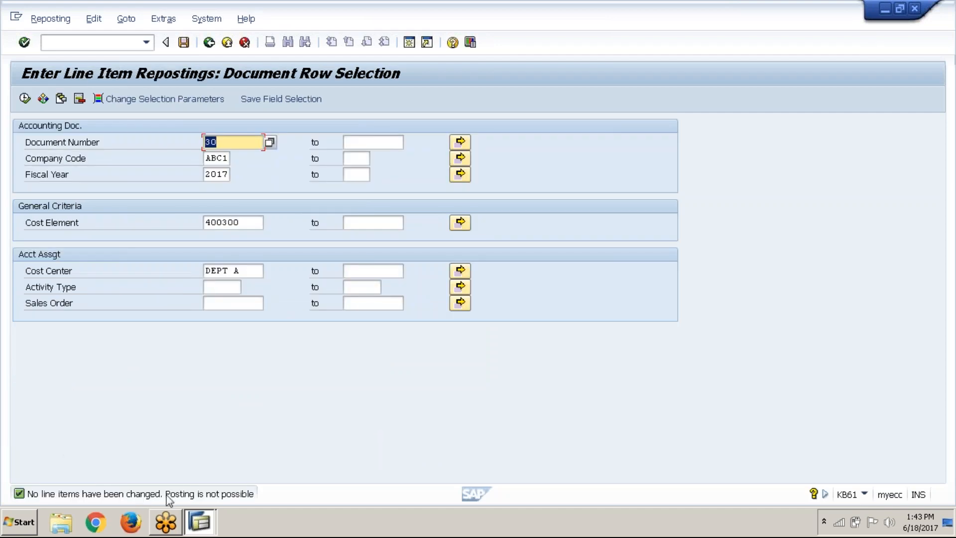
Start transaction KANK and open group maintenance of the CO document number ranges for controlling area ABC1
click(90, 47)
text(/n)
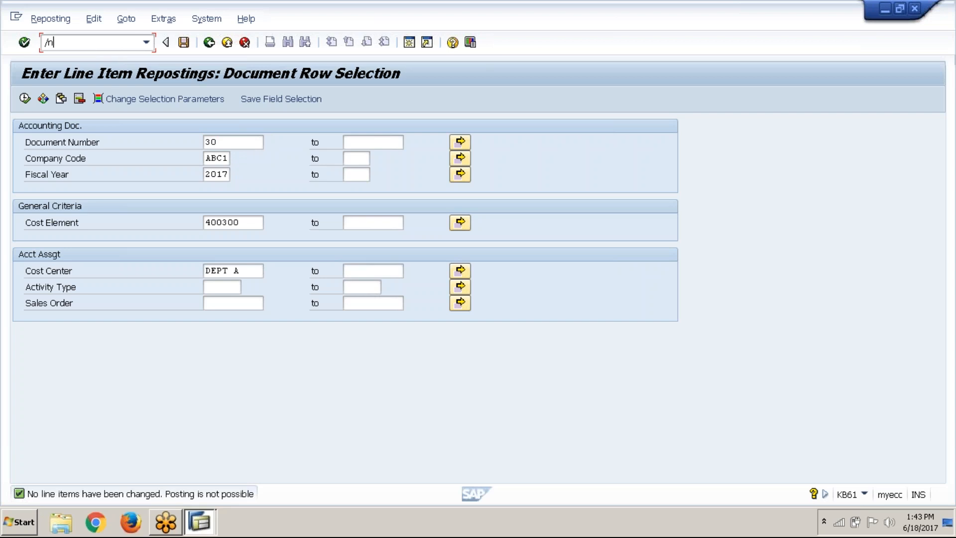
text(kank)
key(Return)
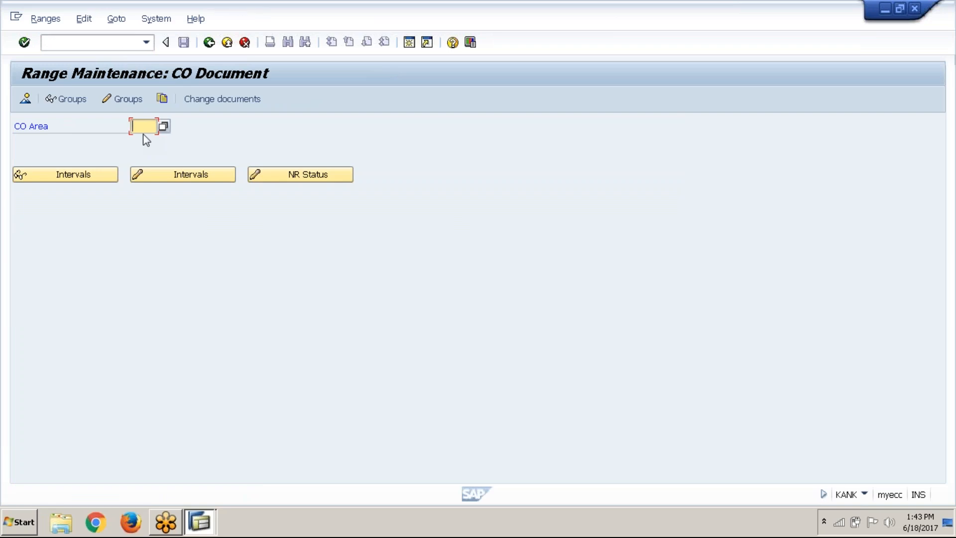
click(143, 131)
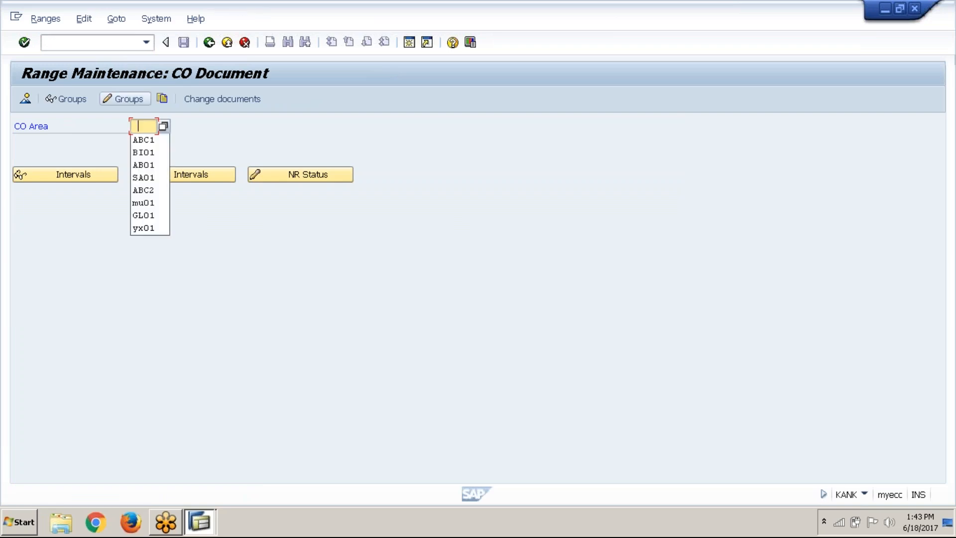
click(144, 141)
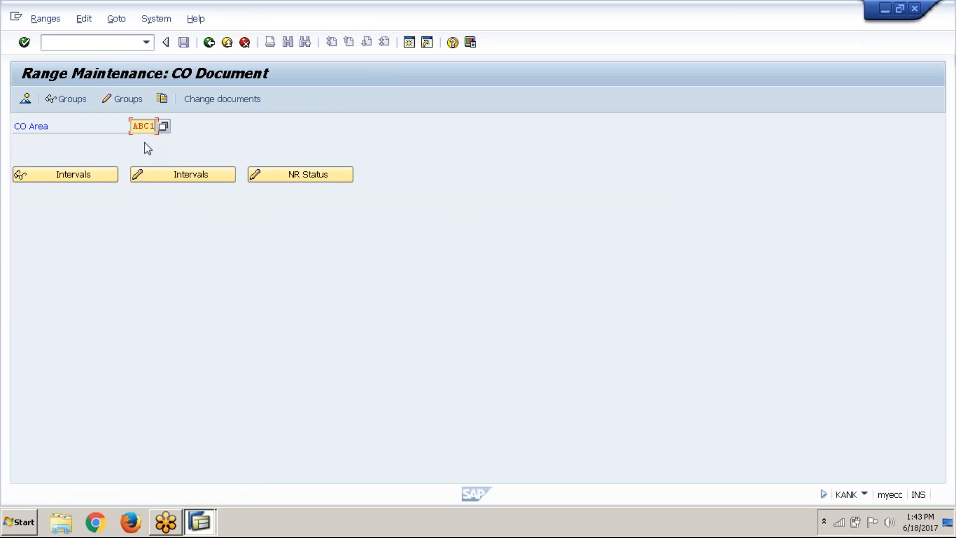
click(134, 100)
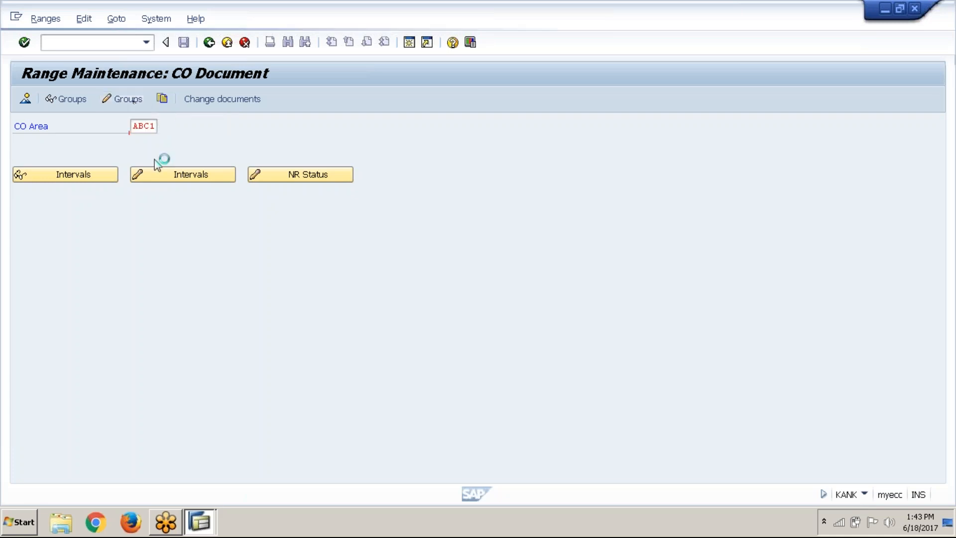
Assign element RKU3 (Repost CO line items) to group 01, the ABC1 Controlling number range
scroll(328, 314, down, 1)
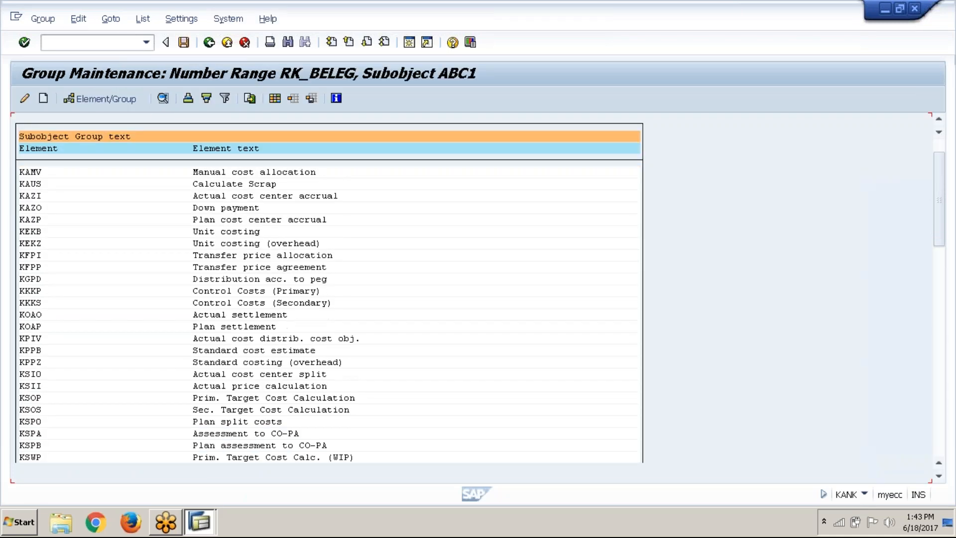
click(940, 302)
drag(940, 303, 941, 425)
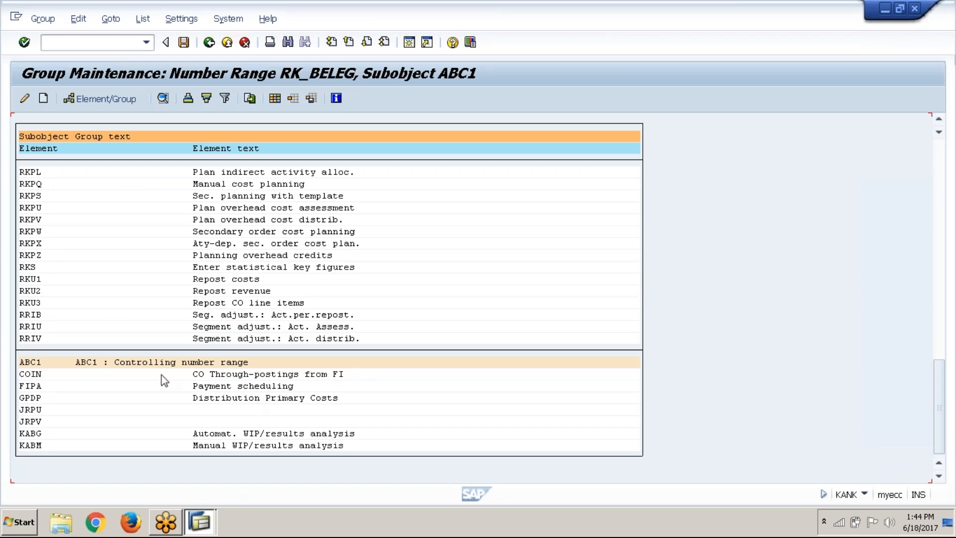
click(156, 362)
click(78, 365)
click(43, 305)
click(32, 304)
click(27, 304)
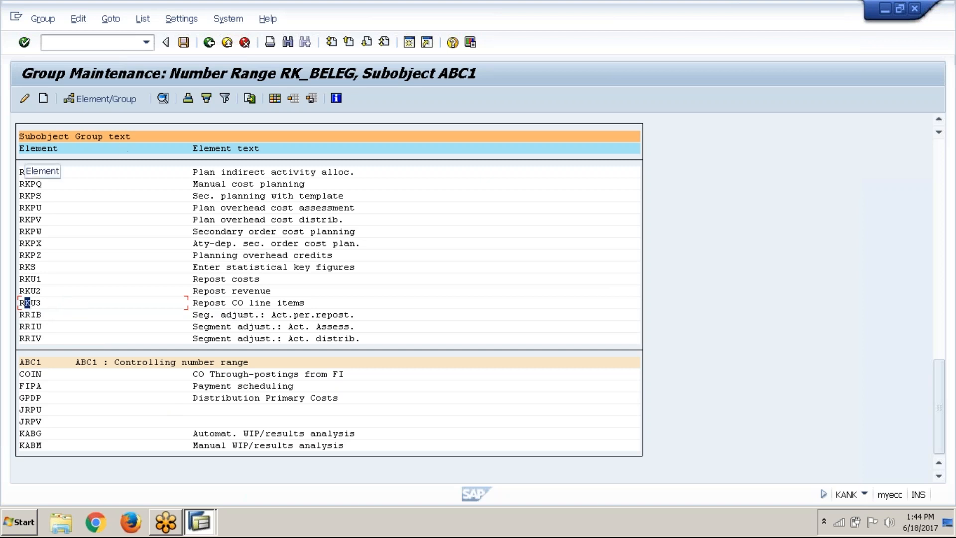
click(102, 97)
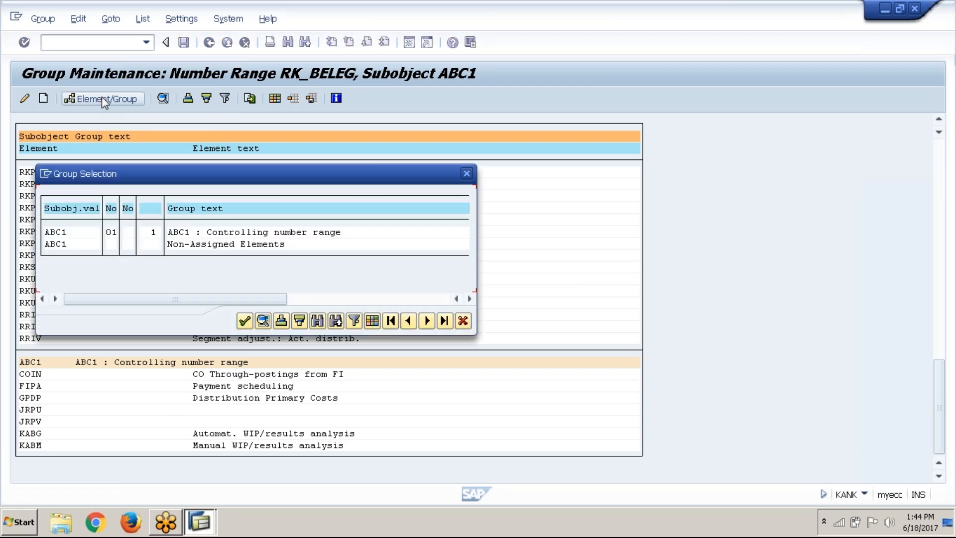
click(111, 234)
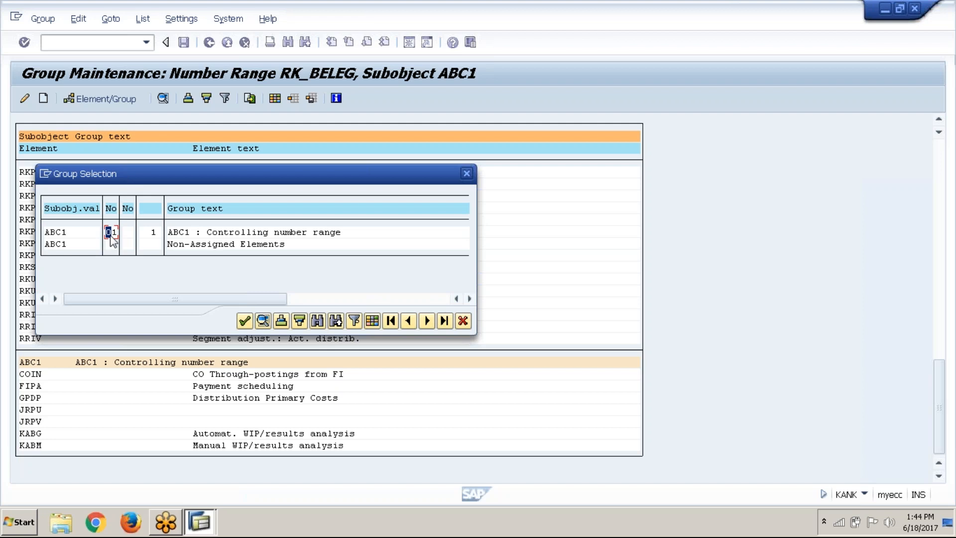
click(245, 322)
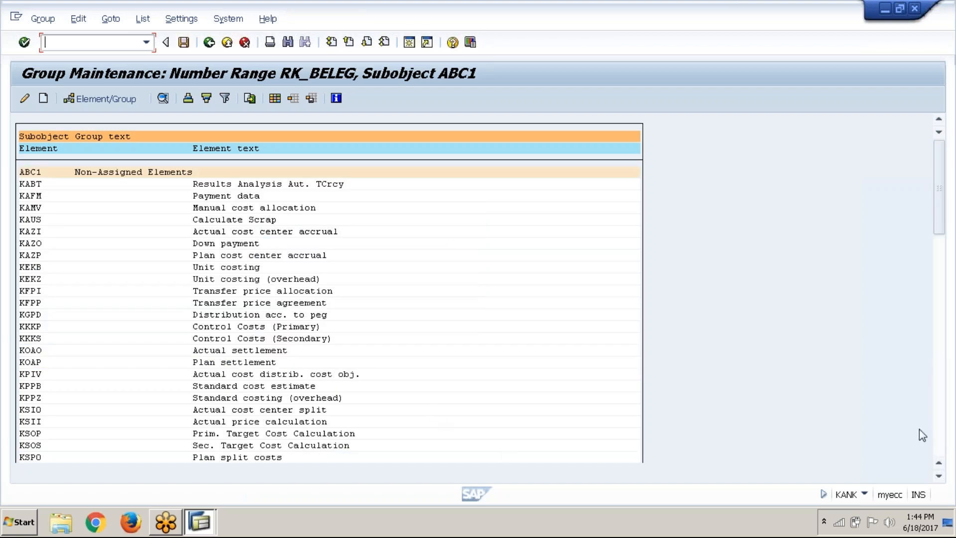
Check the elements listed under the ABC1 Controlling number range, save the group assignment and leave the KANK window
click(938, 450)
click(938, 450)
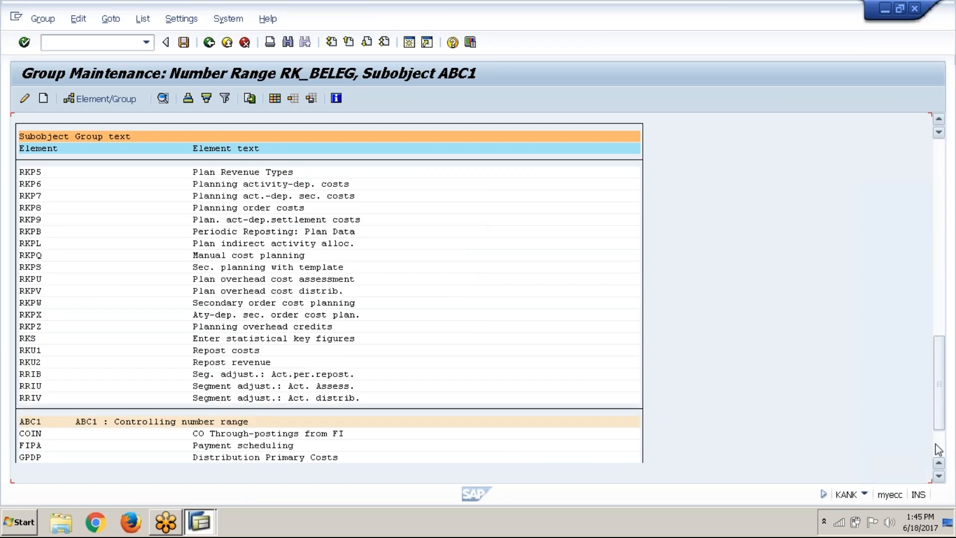
click(939, 450)
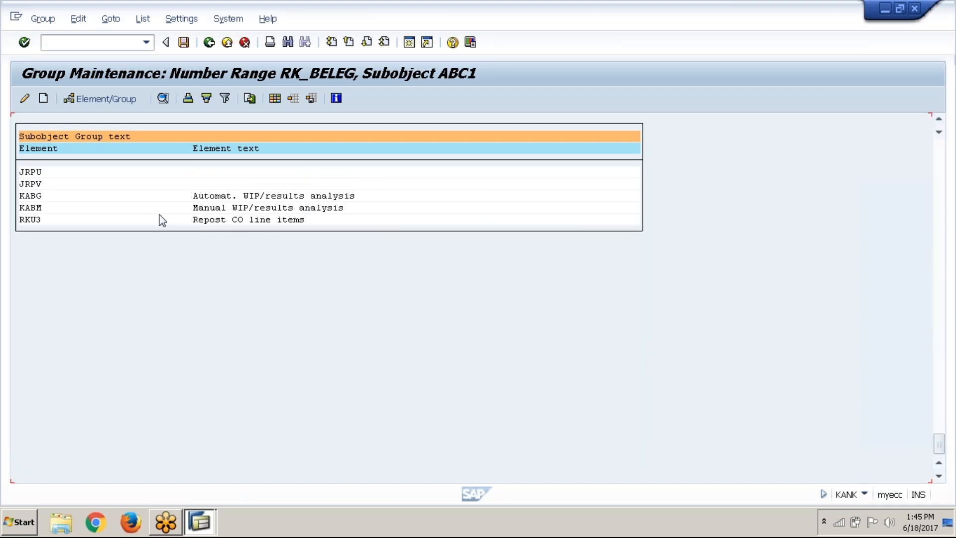
click(184, 42)
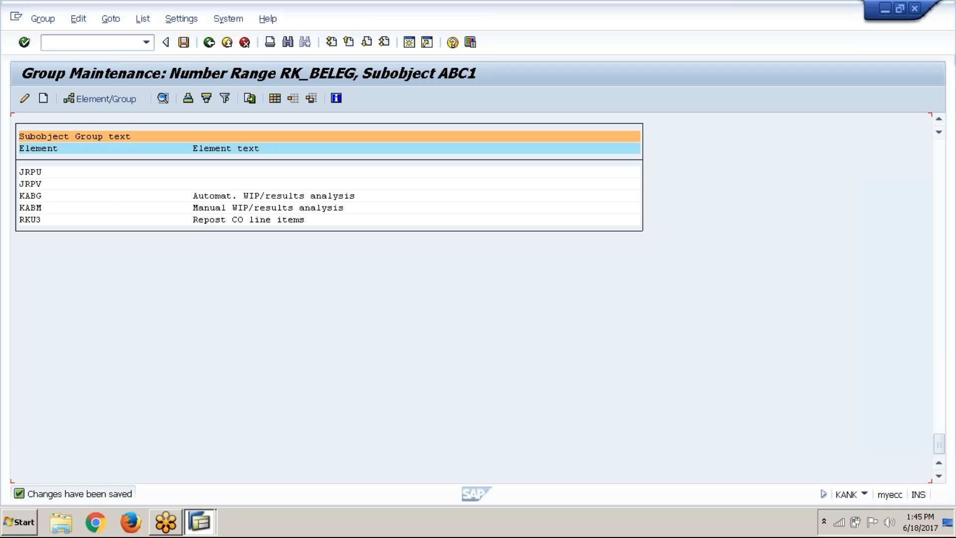
click(920, 14)
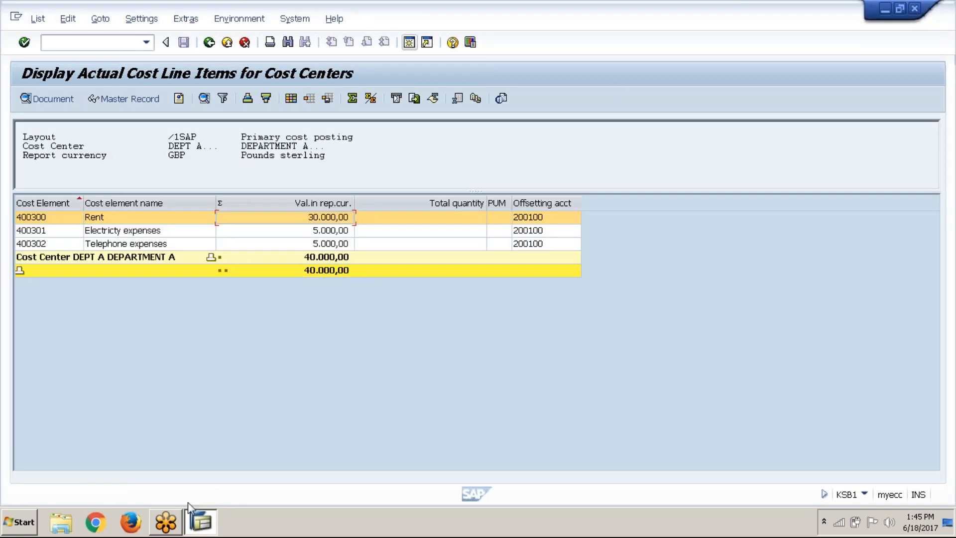
Start KB61 in a new session and select the line items of document 30 for cost element 400300 and cost center DEPT A
click(409, 44)
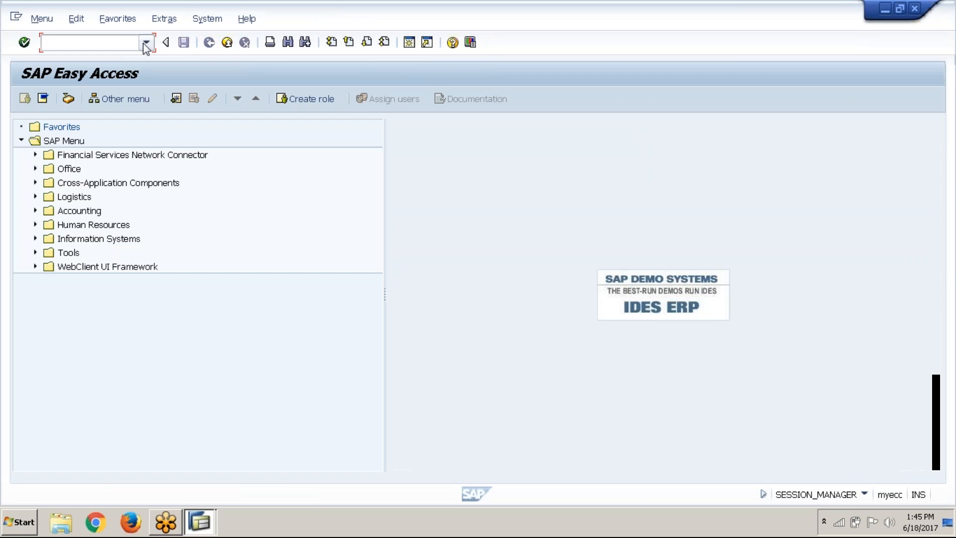
click(146, 43)
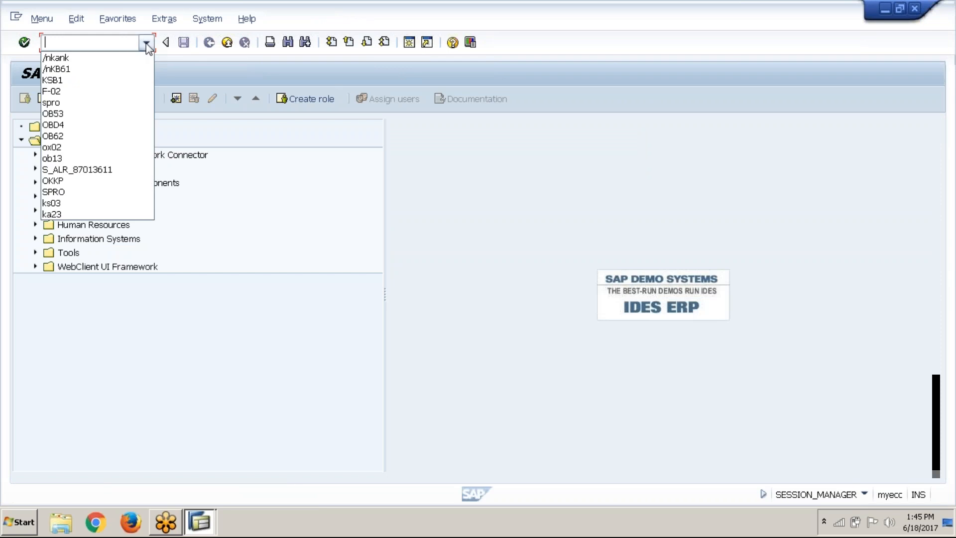
click(110, 70)
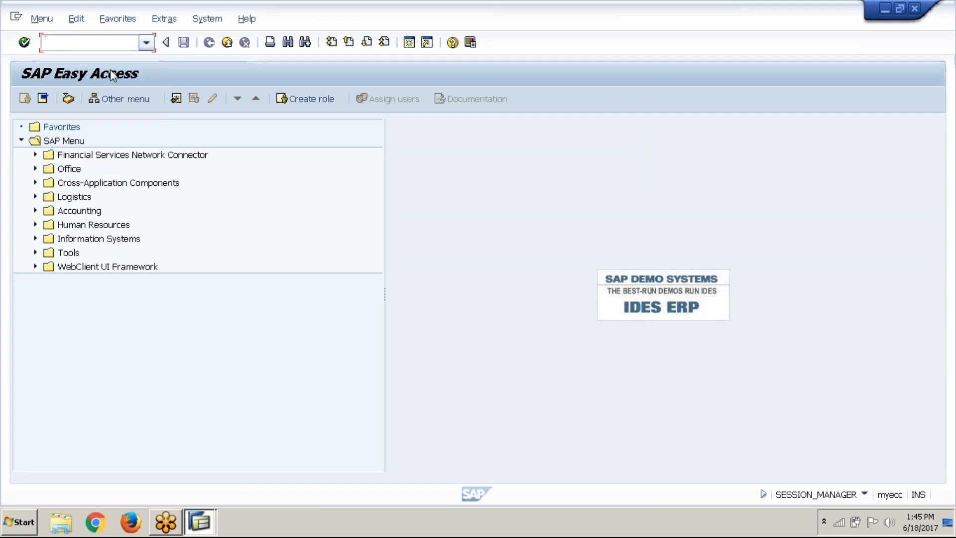
click(24, 43)
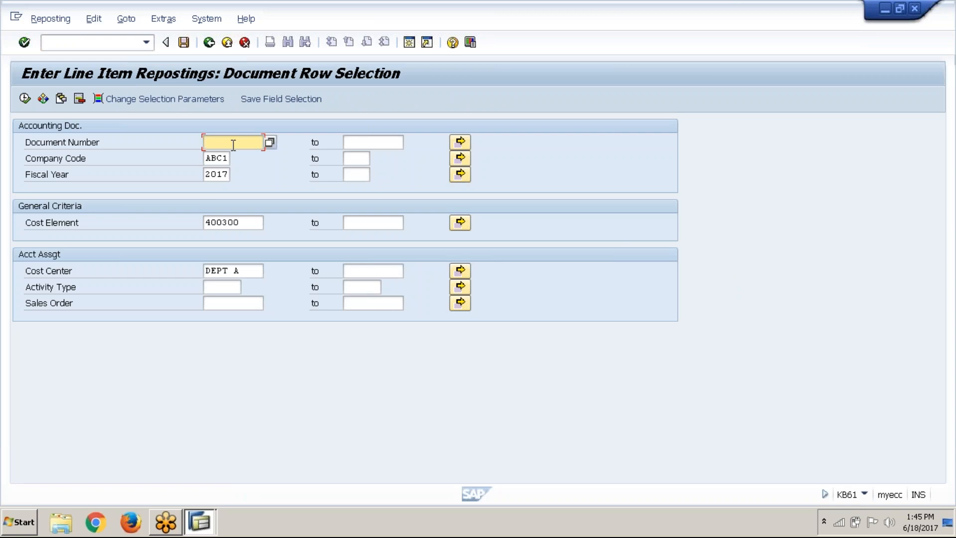
text(30)
click(25, 99)
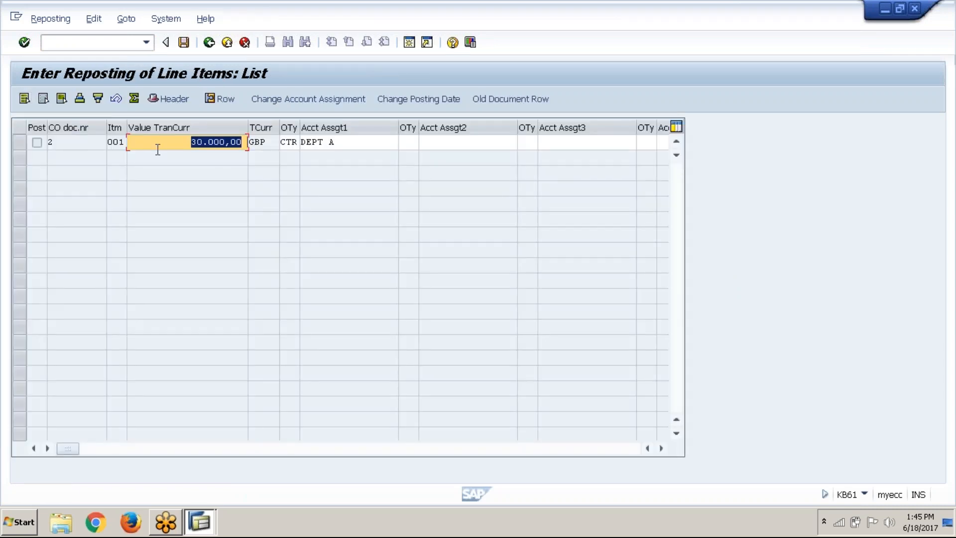
Open the rent line item, enter 10000 GBP and cost center DEPT B as the new account assignment, and post the reposting
double_click(158, 149)
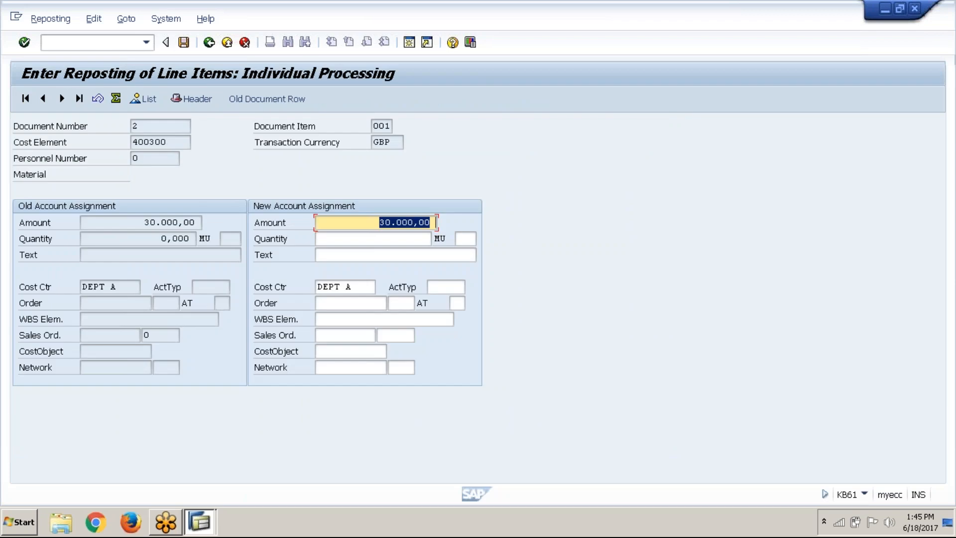
text(10000)
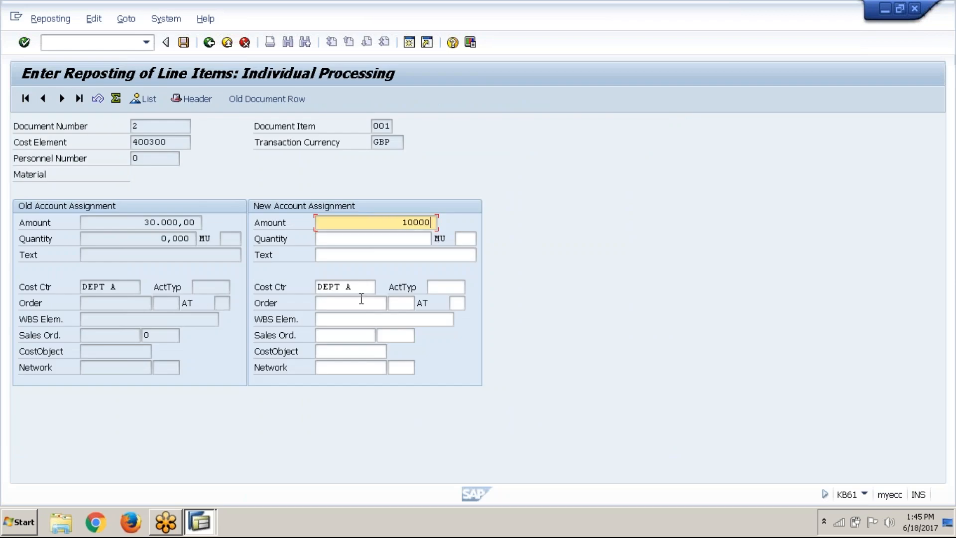
click(363, 287)
key(BackSpace)
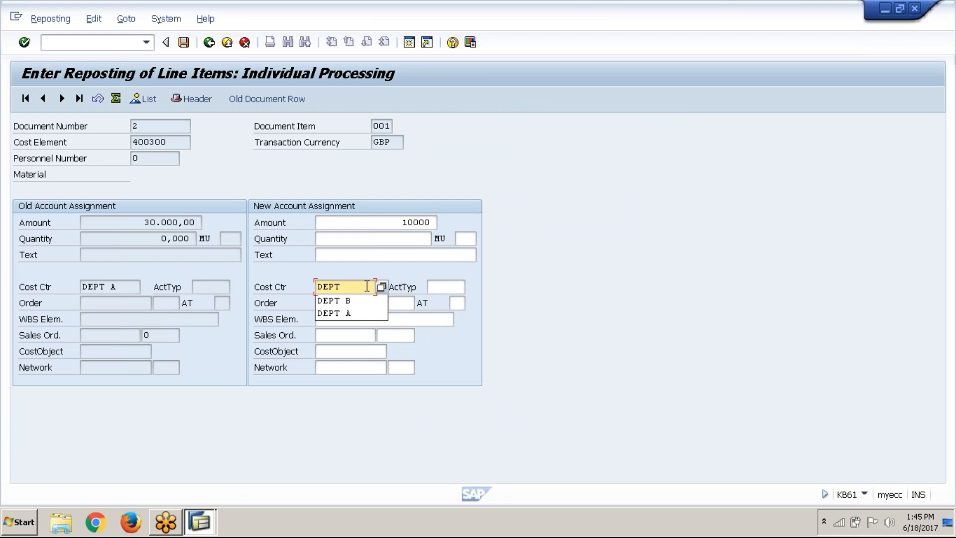
text(B)
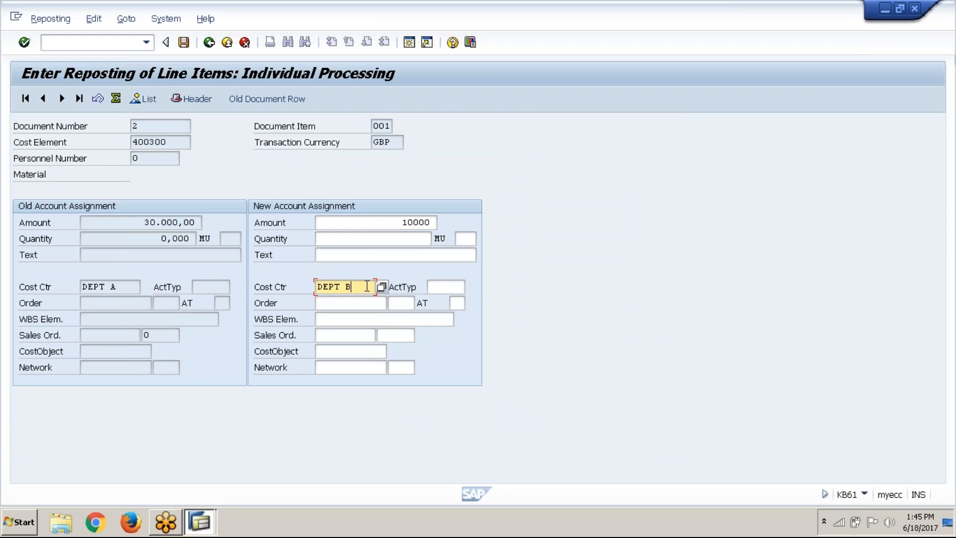
click(190, 51)
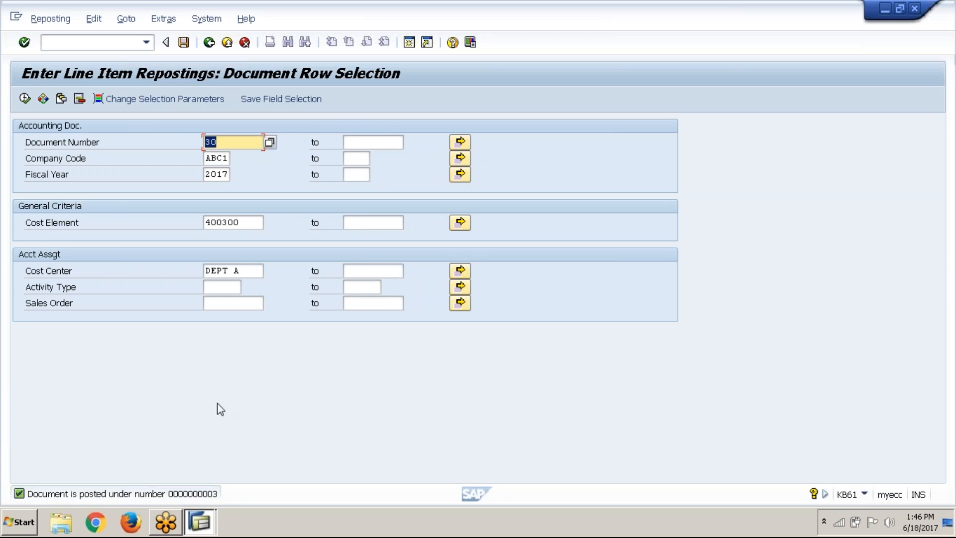
Start transaction OKP1 and open the actual period locks for controlling area ABC1, fiscal year 2017, version 0
click(118, 39)
text(/no)
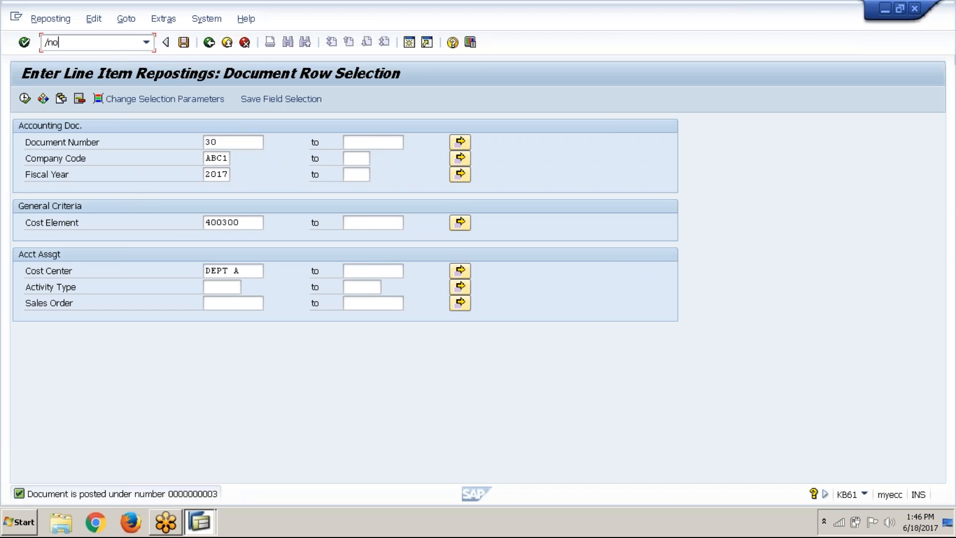
text(kp1)
key(Return)
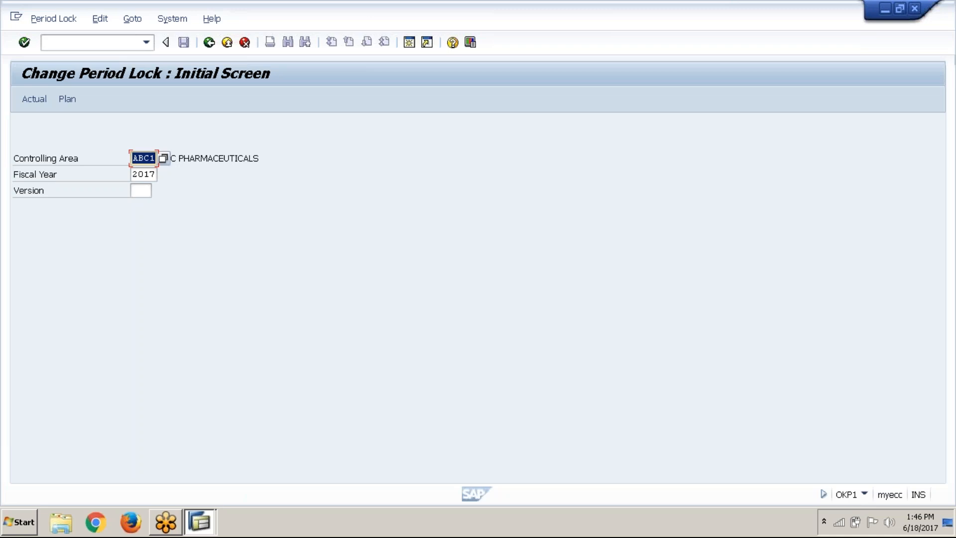
click(141, 191)
click(158, 192)
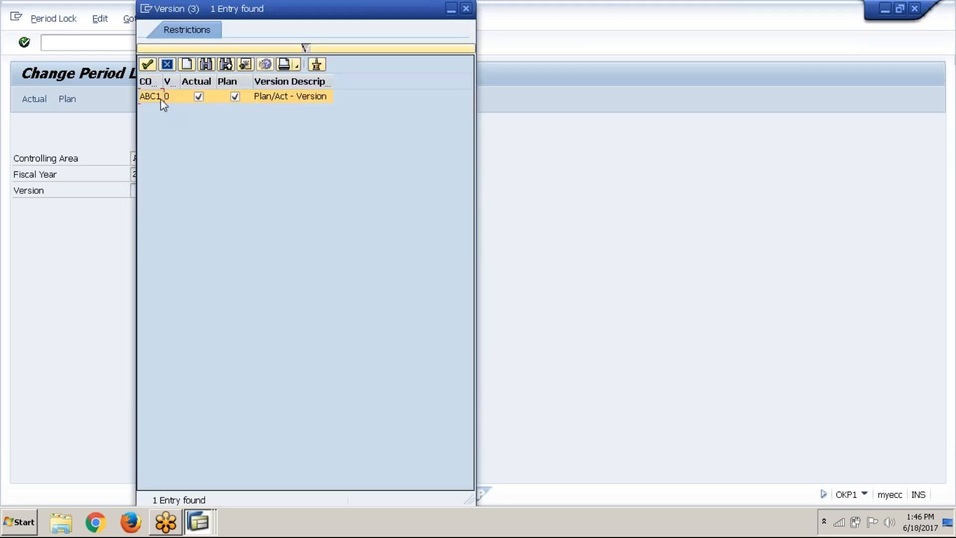
click(148, 65)
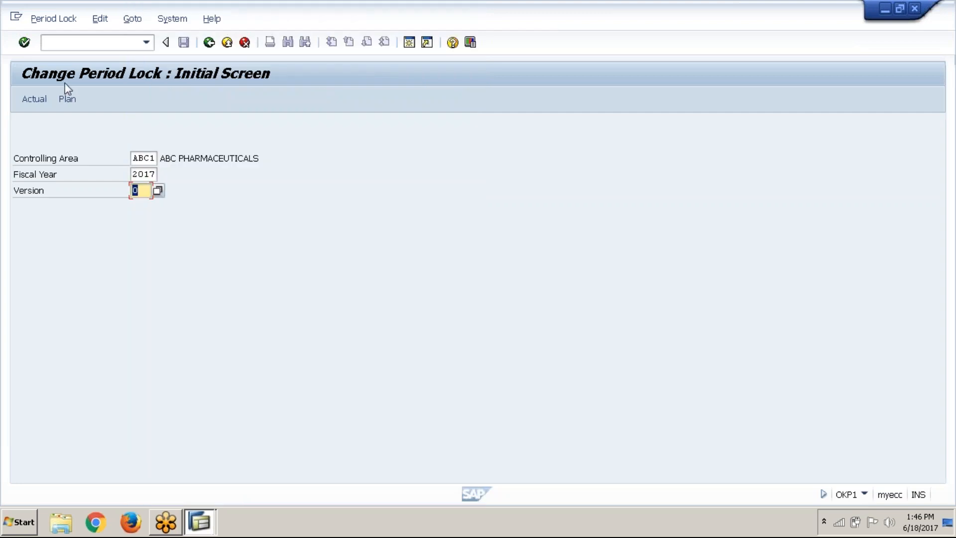
click(29, 102)
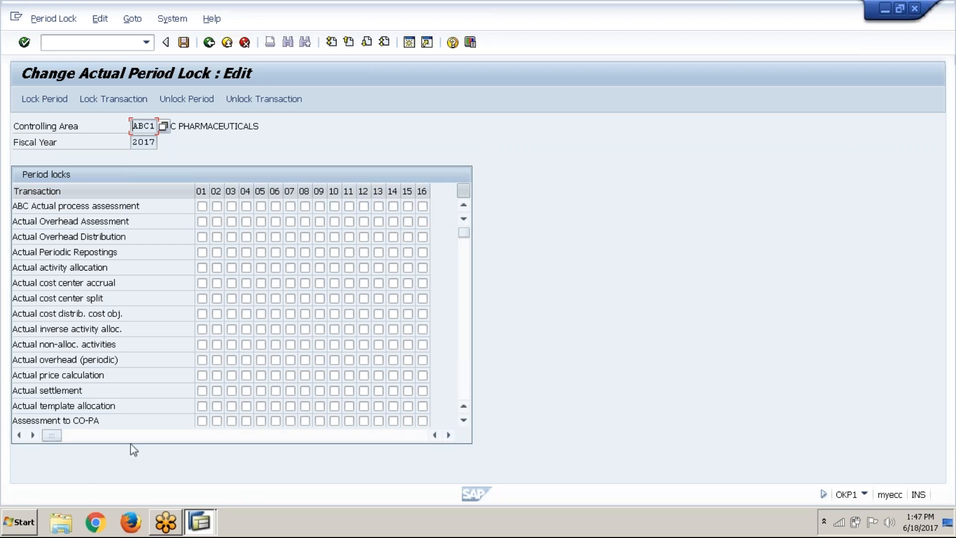
Mark ABC Actual process assessment as locked for periods 01, 02 and 04 to 12, and leave OKP1 without posting the changes
scroll(156, 306, down, 10)
scroll(155, 306, down, 5)
scroll(156, 306, up, 12)
click(202, 207)
click(216, 209)
click(249, 212)
click(262, 207)
click(291, 207)
click(306, 207)
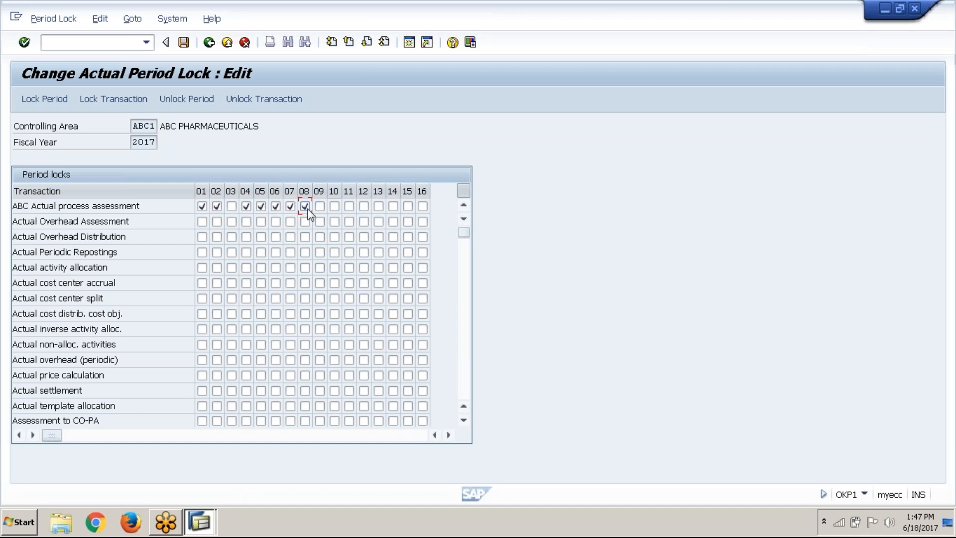
click(319, 208)
click(349, 207)
click(364, 206)
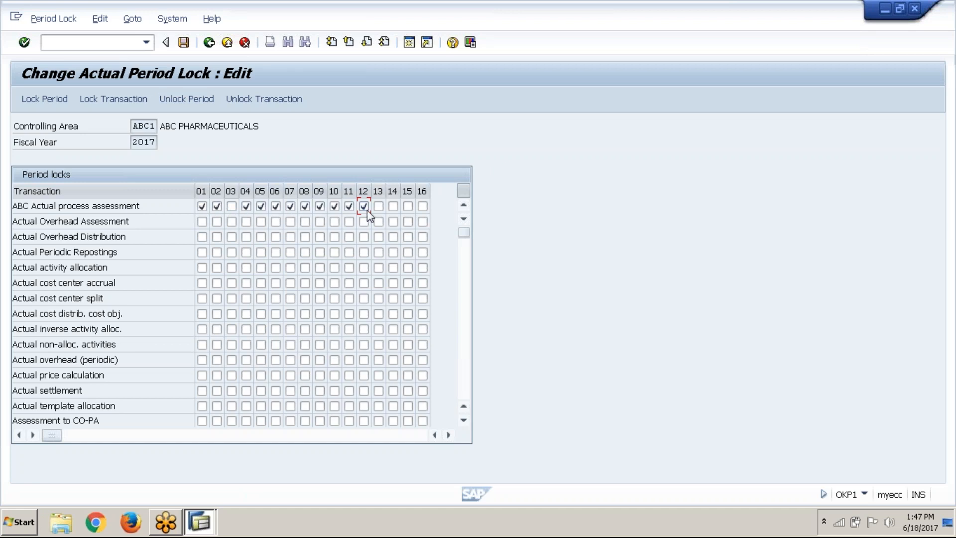
click(210, 43)
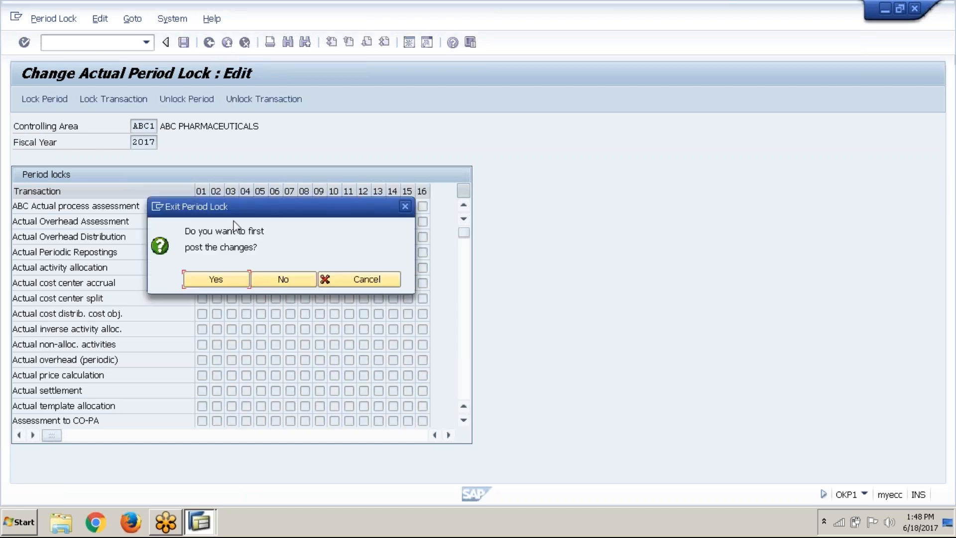
click(277, 280)
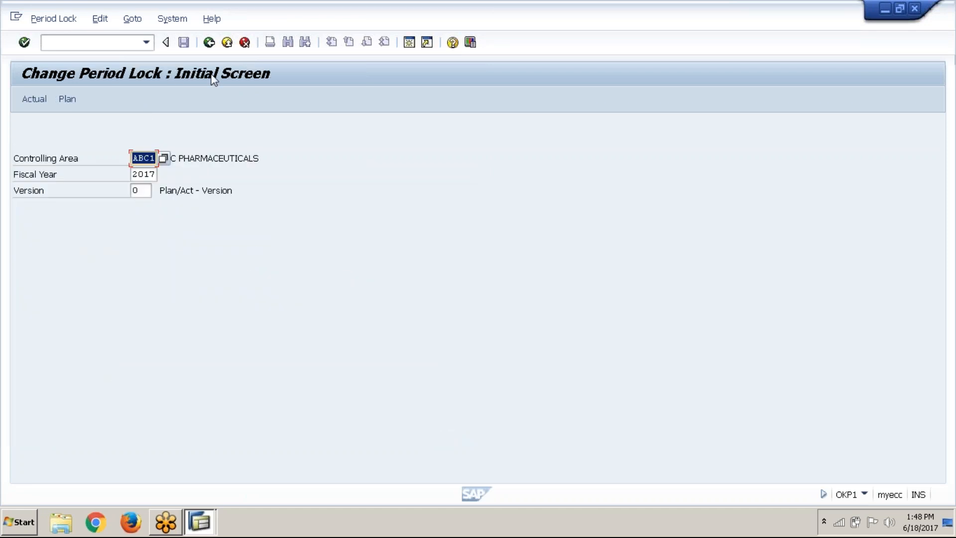
click(211, 47)
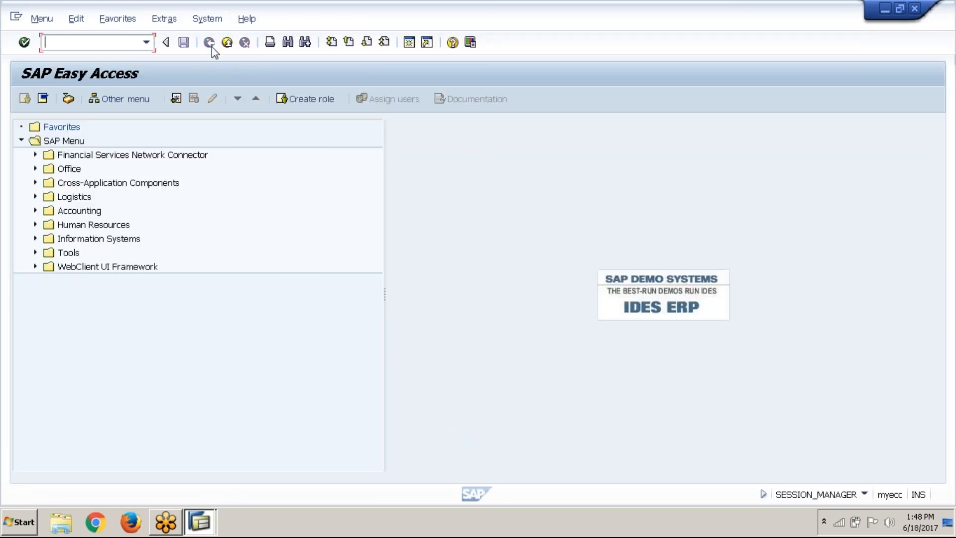
Start transaction OB52 and position the posting periods list at variant ABC1
text(ob52)
key(Return)
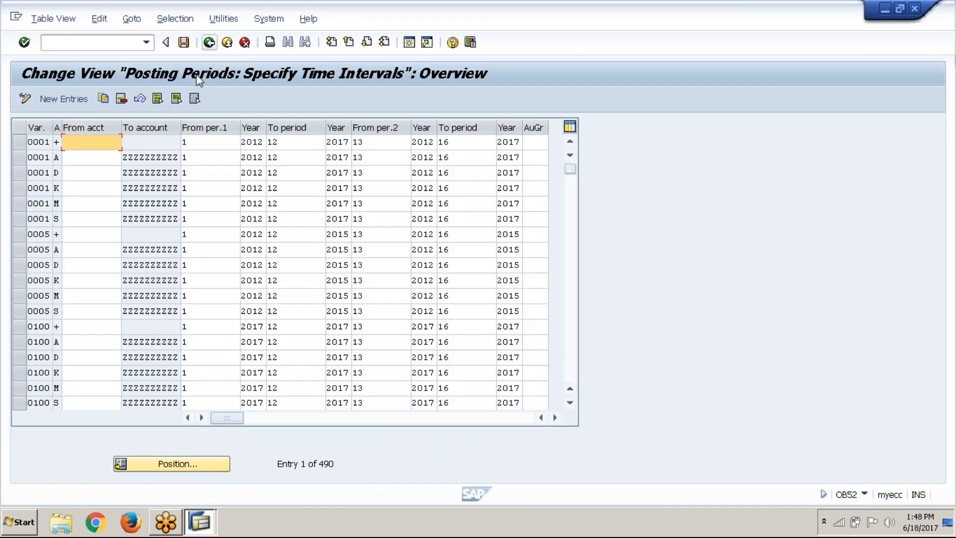
click(200, 151)
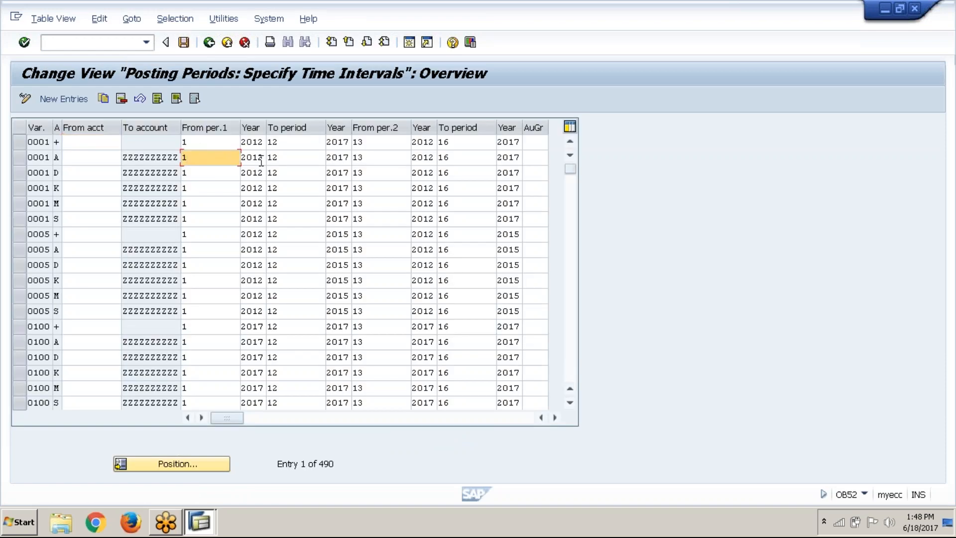
click(296, 158)
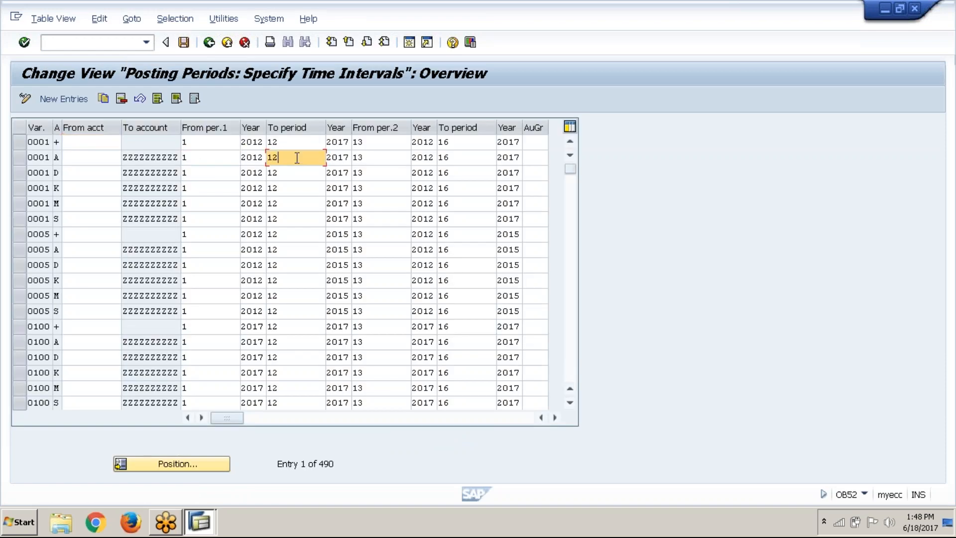
click(209, 159)
click(294, 159)
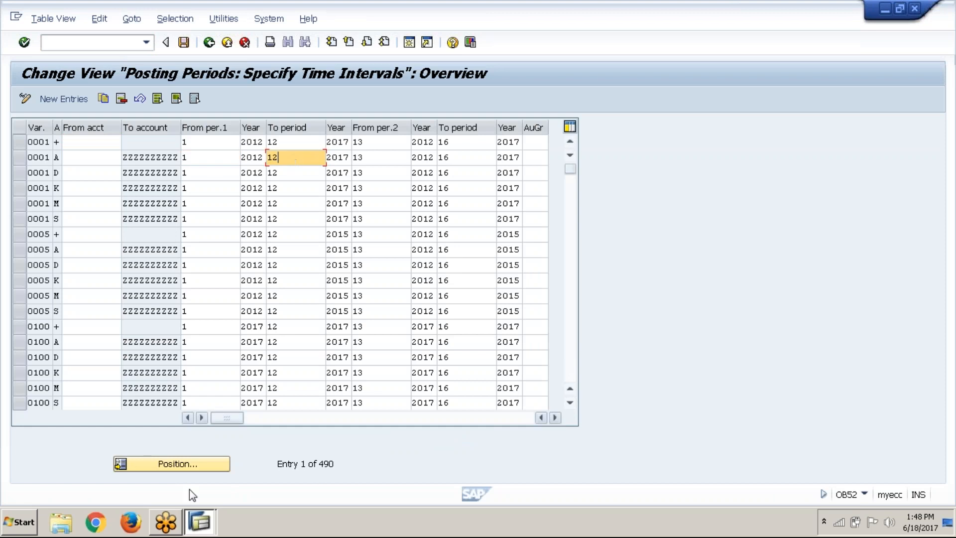
click(200, 464)
text(abc1)
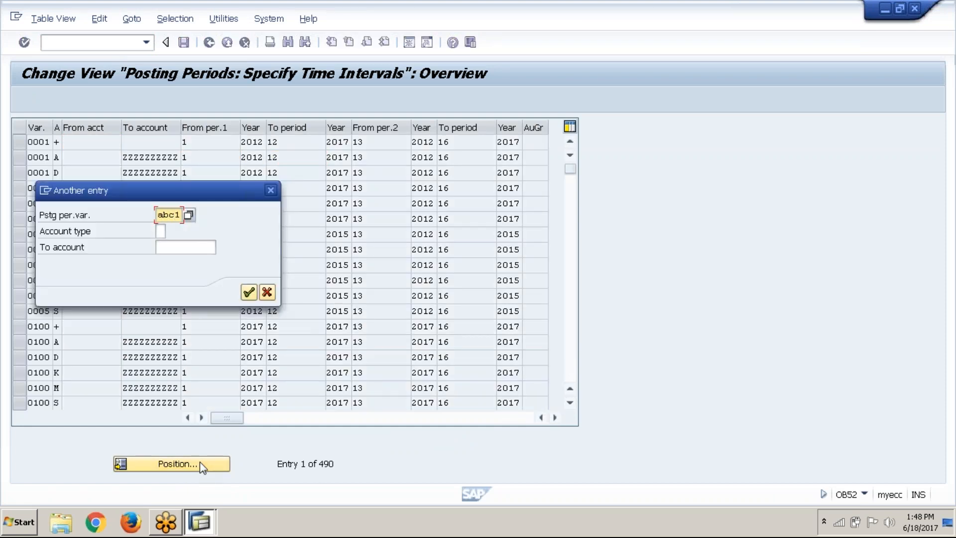
key(Return)
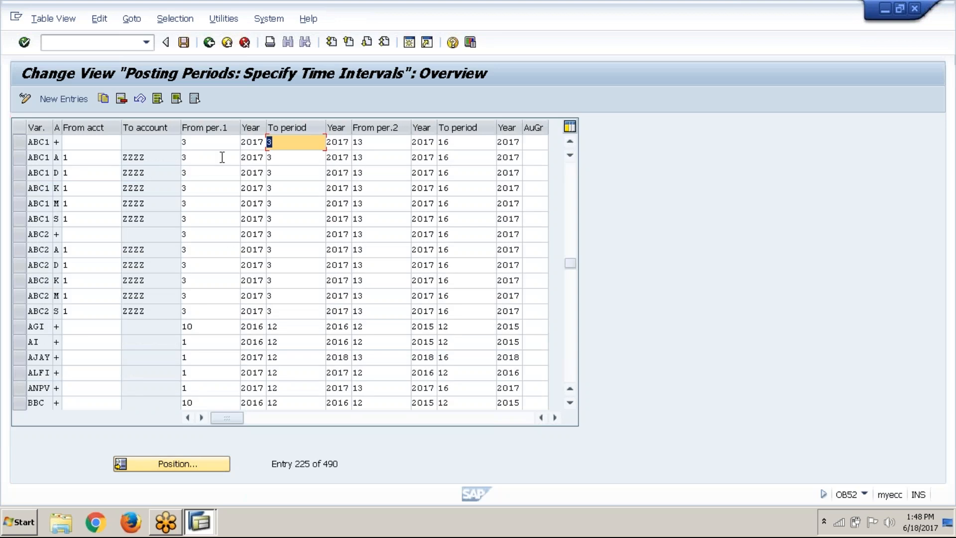
Examine the period intervals of variant ABC1 for account types + and S, and leave OB52 for the SAP Easy Access screen
click(17, 143)
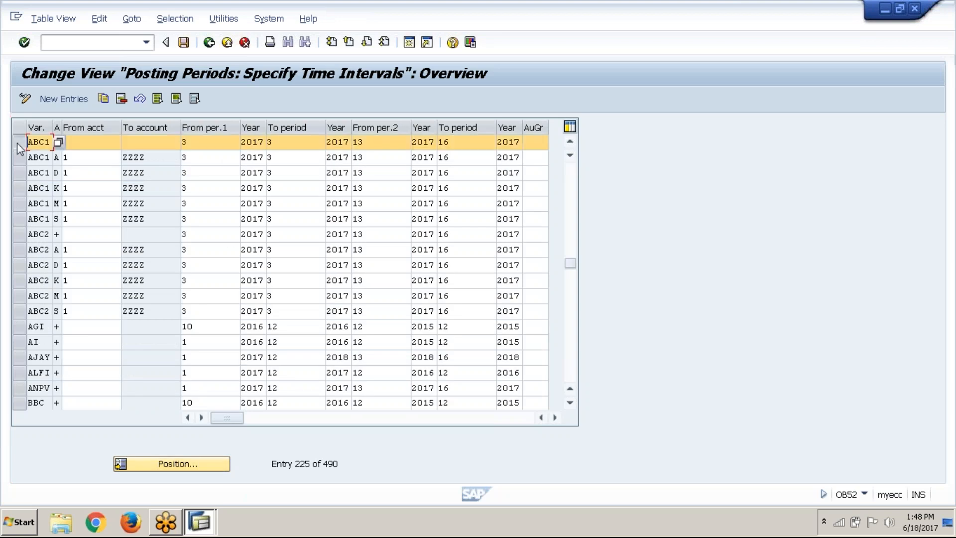
click(23, 219)
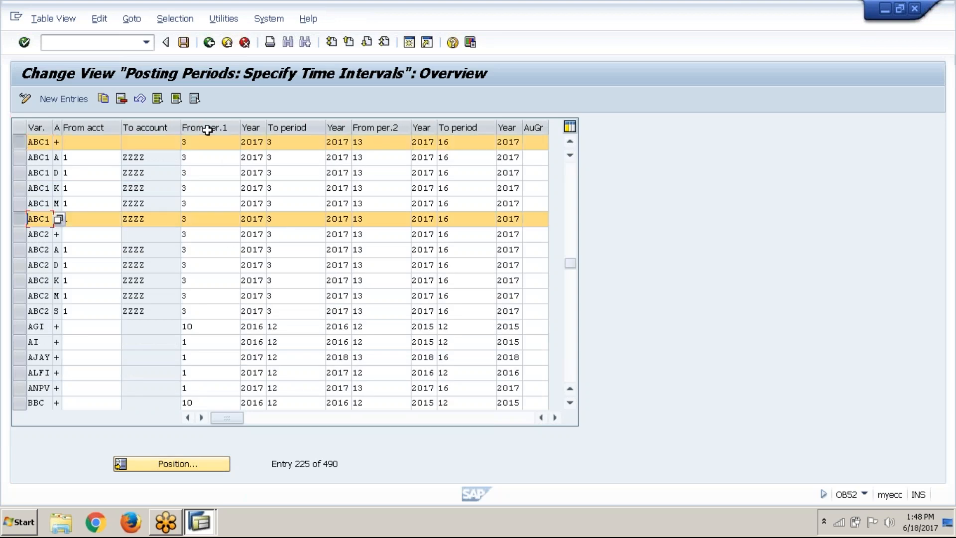
click(185, 143)
click(228, 45)
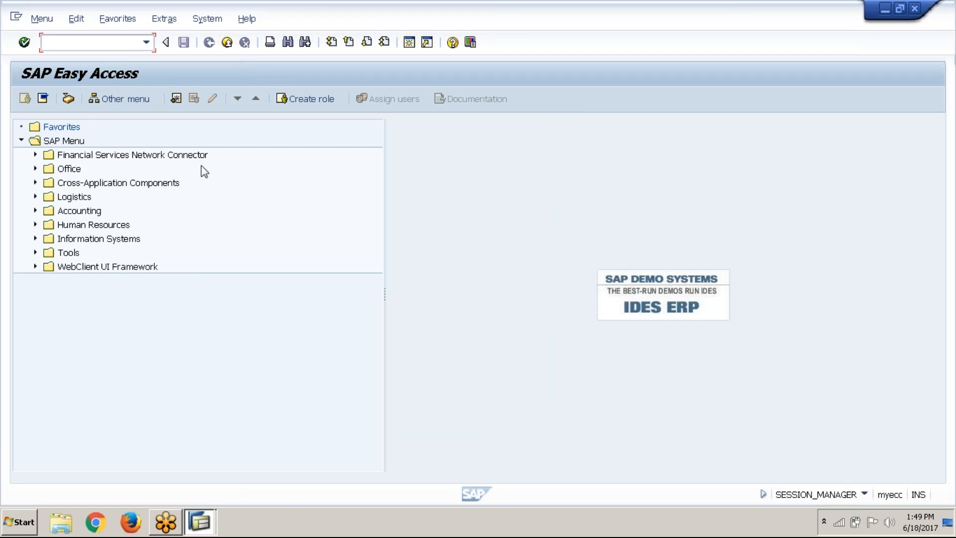
Switch to Excel by opening the ABC1 workbook from New folder on the desktop, and add a new worksheet after Controlling
key(super+d)
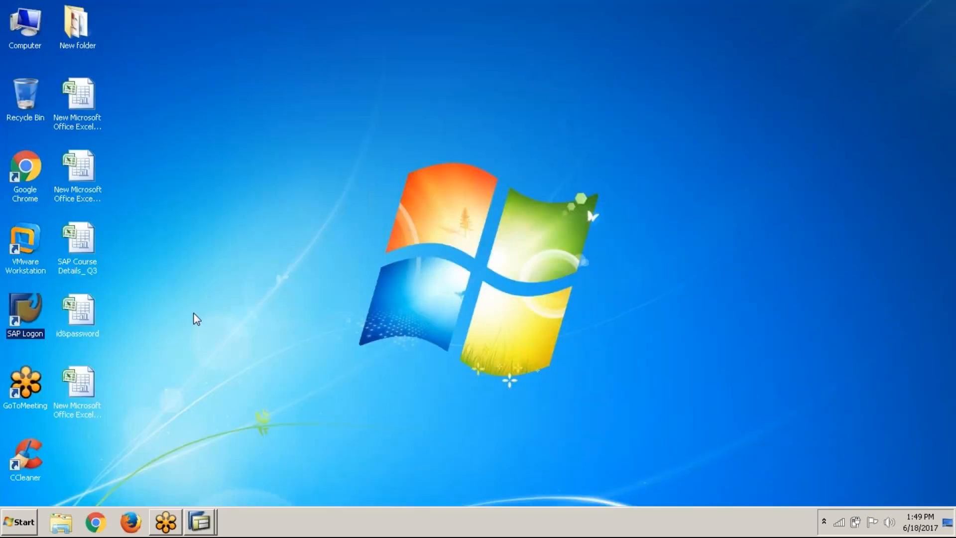
double_click(88, 40)
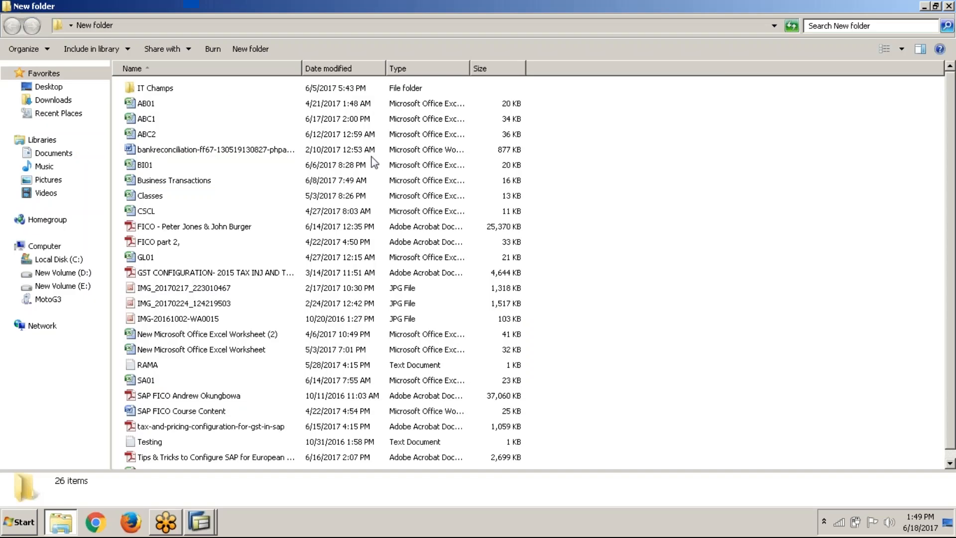
double_click(159, 121)
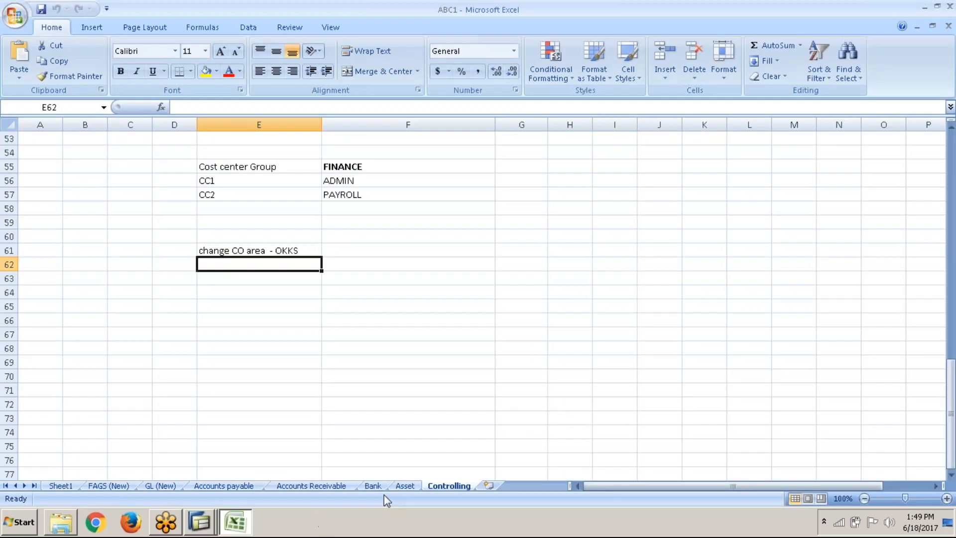
click(482, 488)
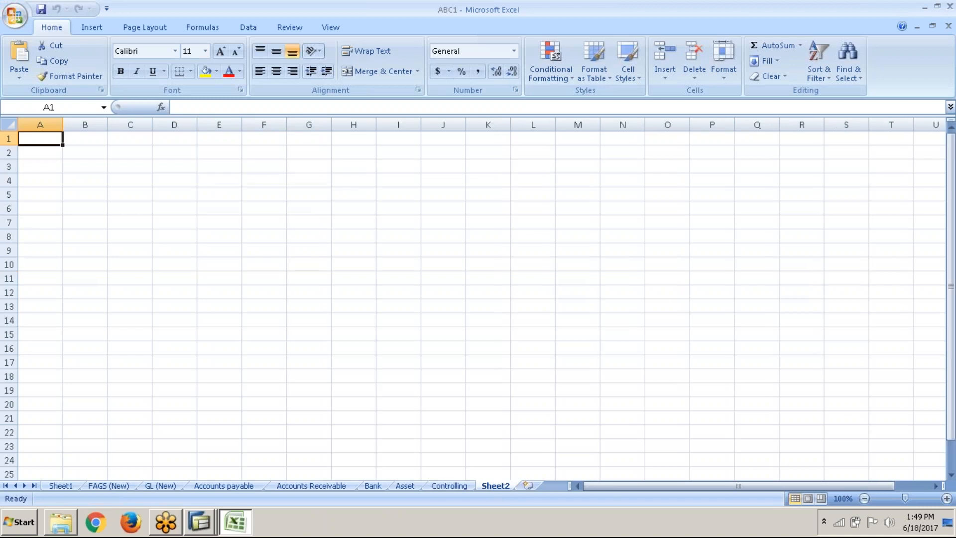
Close the SAP session window Display Actual Cost Line Items for Cost Centers
click(199, 522)
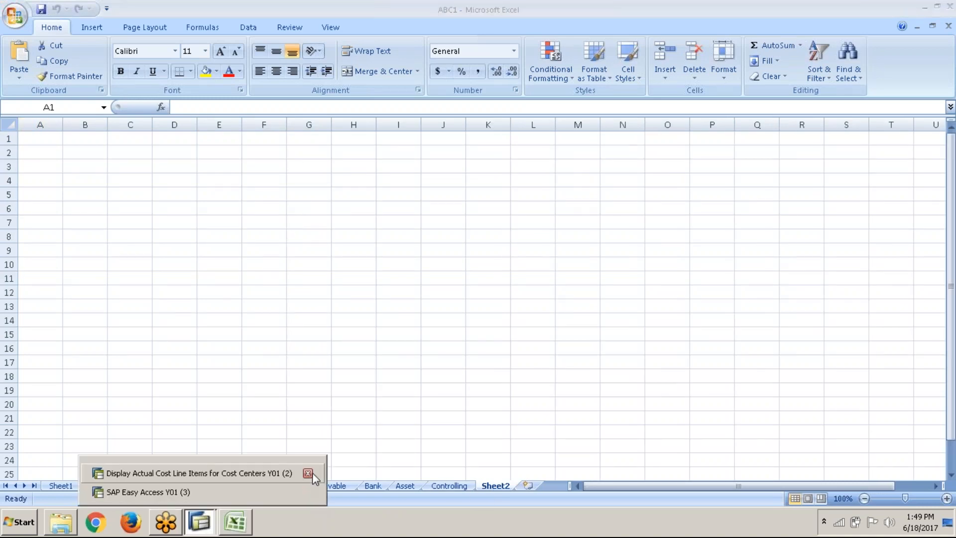
click(308, 473)
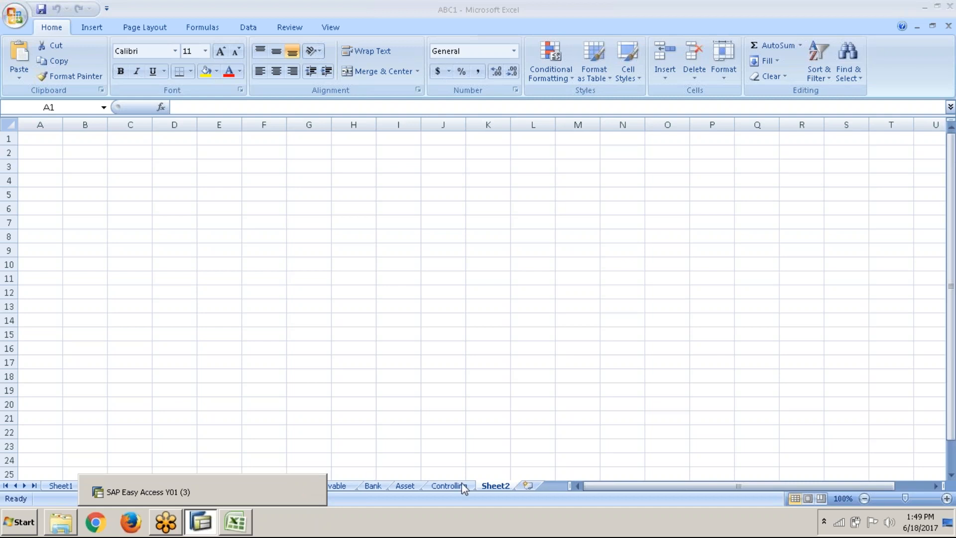
Rename the new worksheet as Tax and select cell G3 on it
right_click(493, 489)
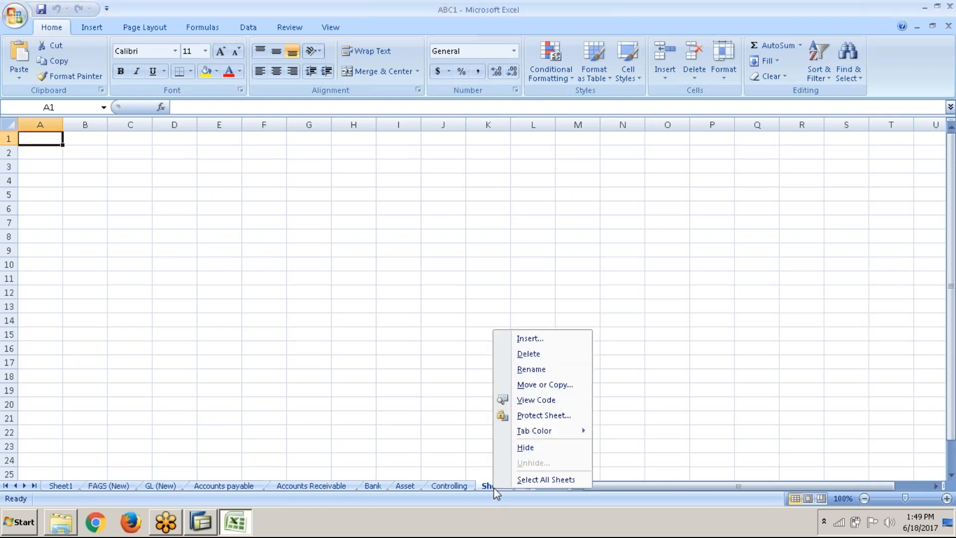
click(532, 369)
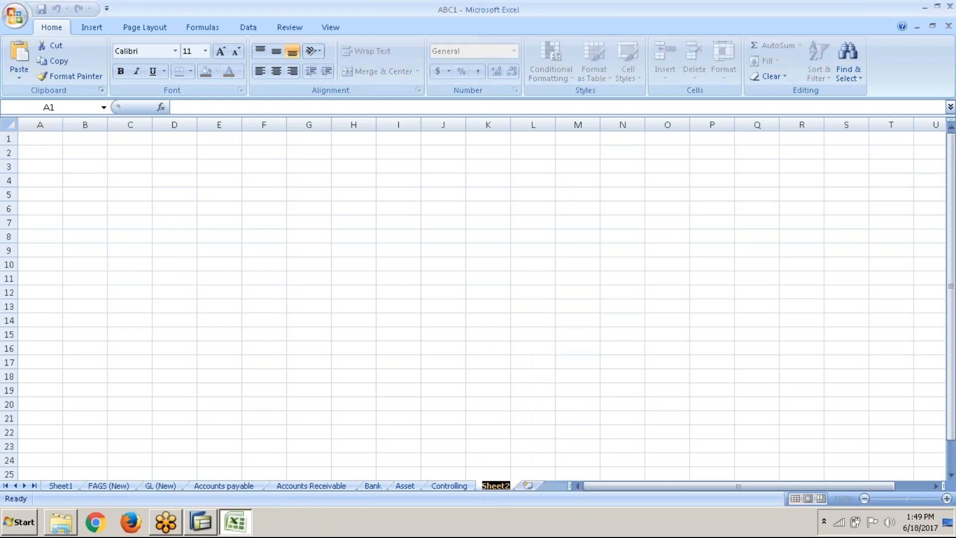
text(Tax)
key(Return)
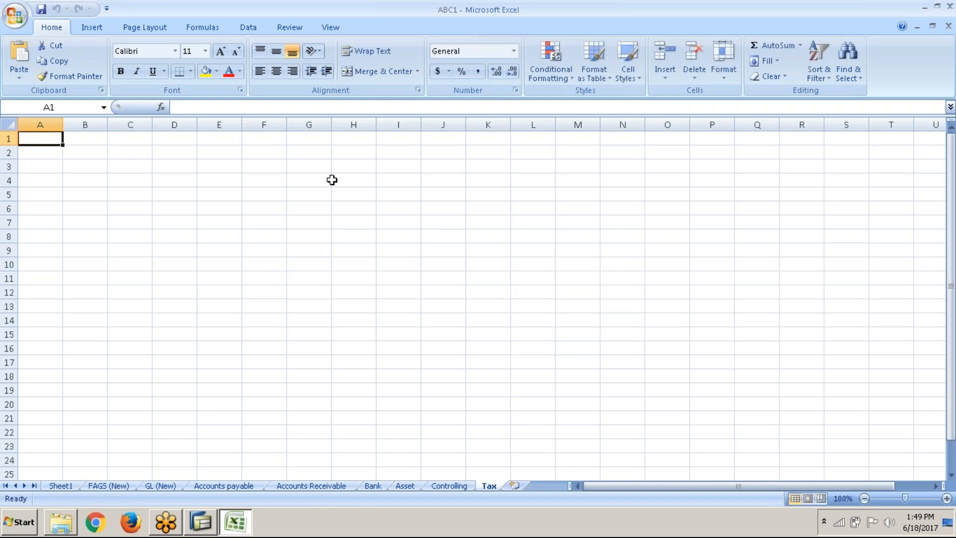
click(332, 180)
click(325, 171)
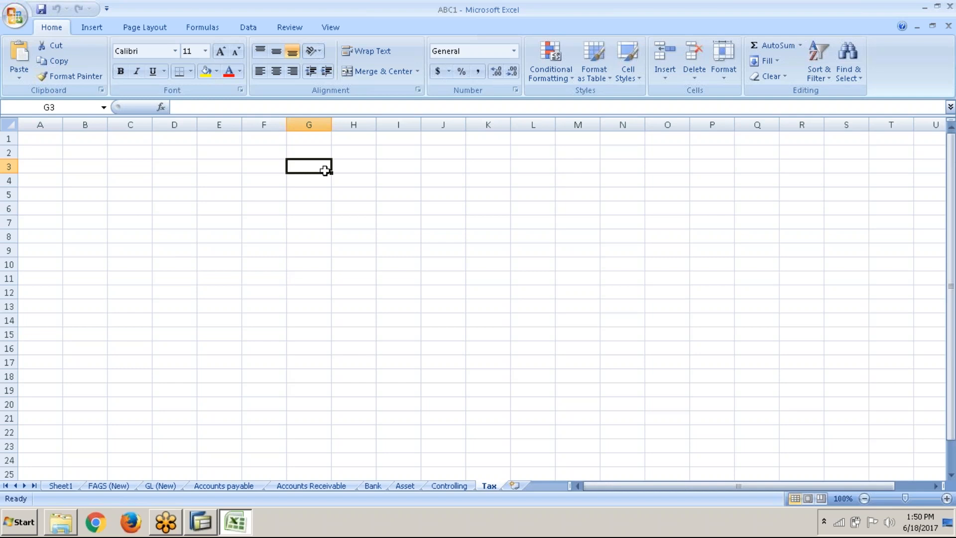
Switch to Windows Explorer, open New folder from the desktop in a maximized window, and open the PDF Tips & Tricks to Configure SAP for European
key(super+d)
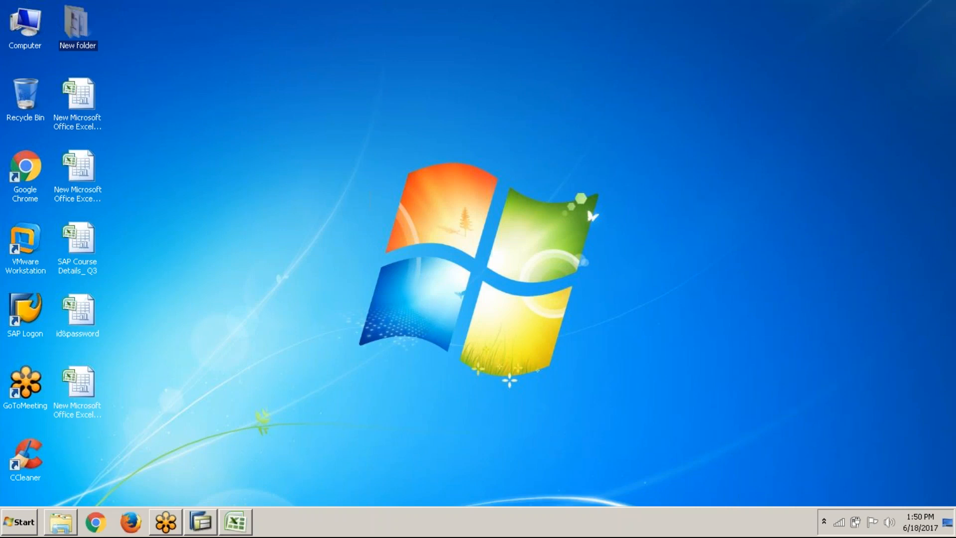
right_click(230, 131)
click(271, 191)
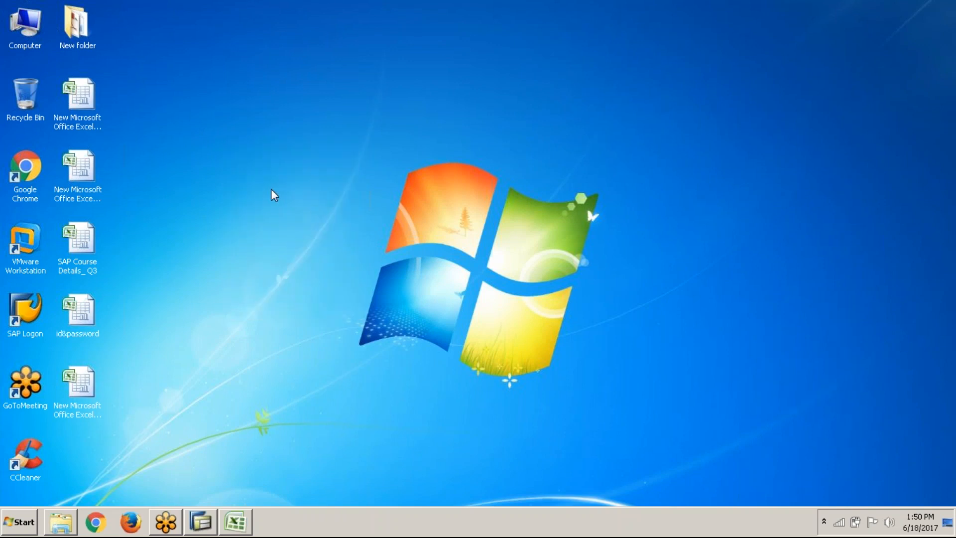
double_click(88, 32)
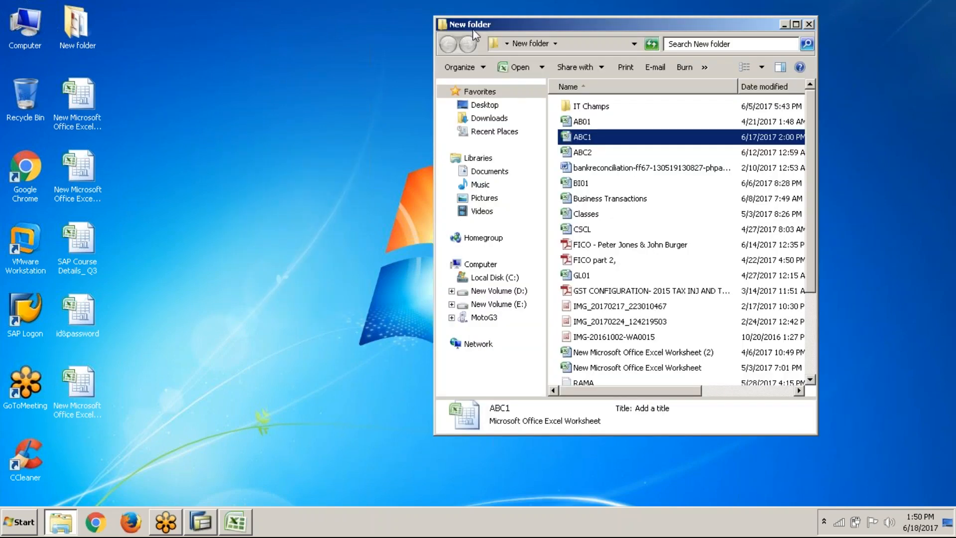
double_click(487, 22)
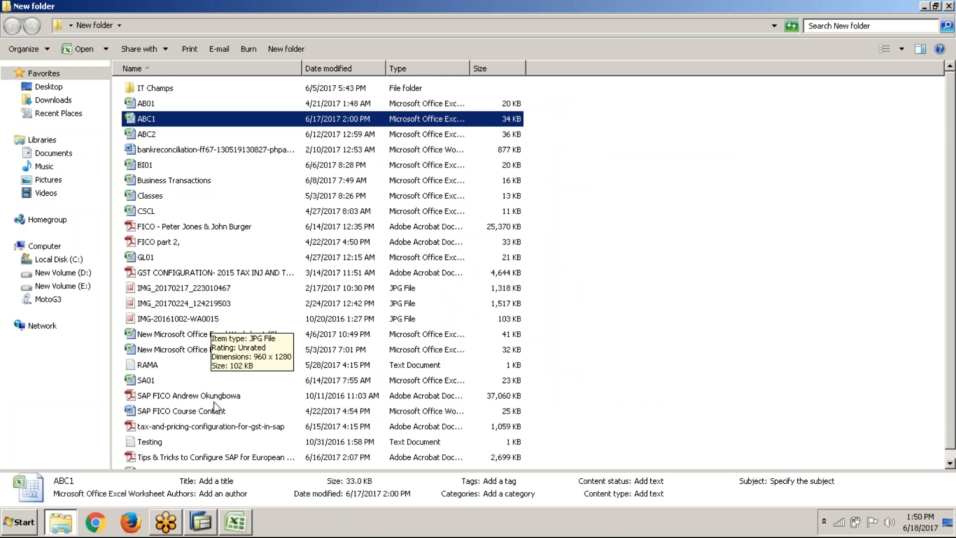
double_click(208, 457)
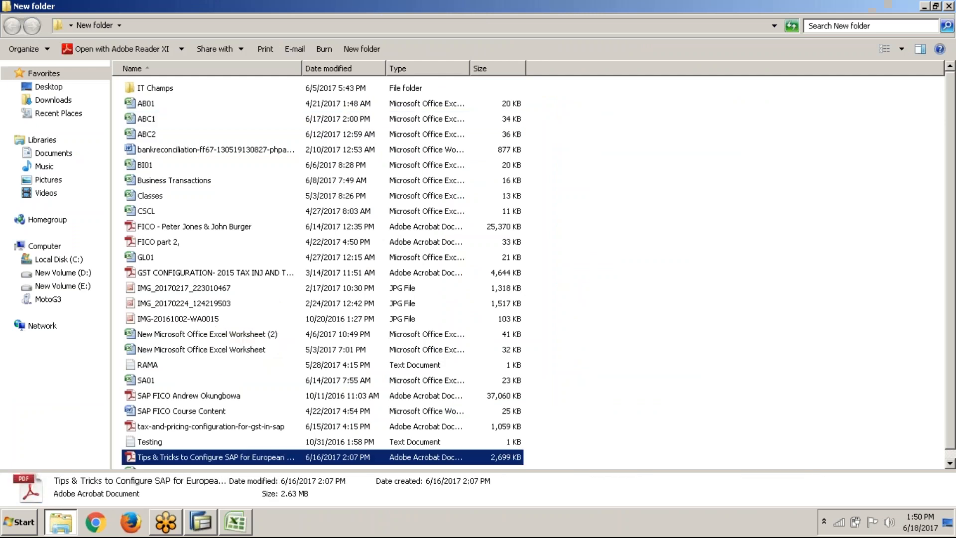
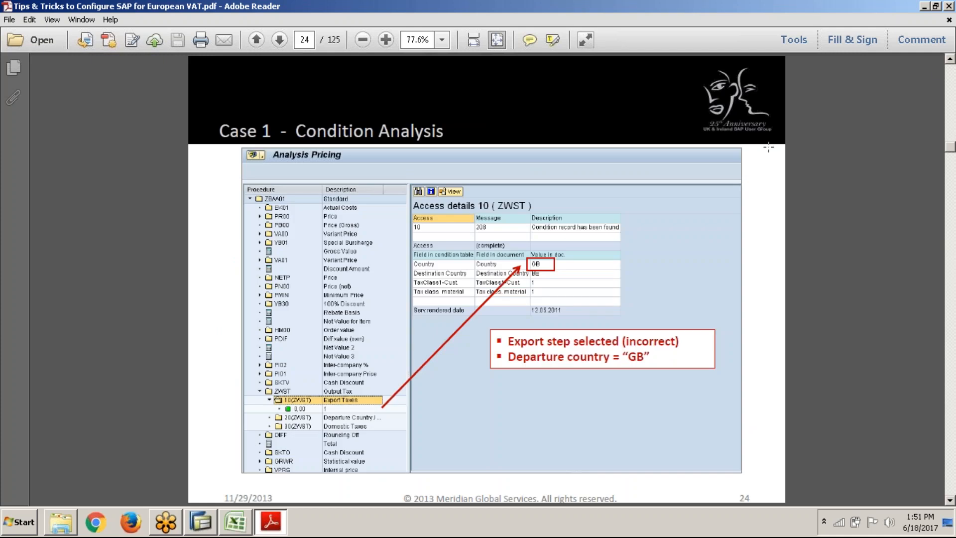
Close the European VAT PDF and the New folder window, and refresh the desktop
click(949, 6)
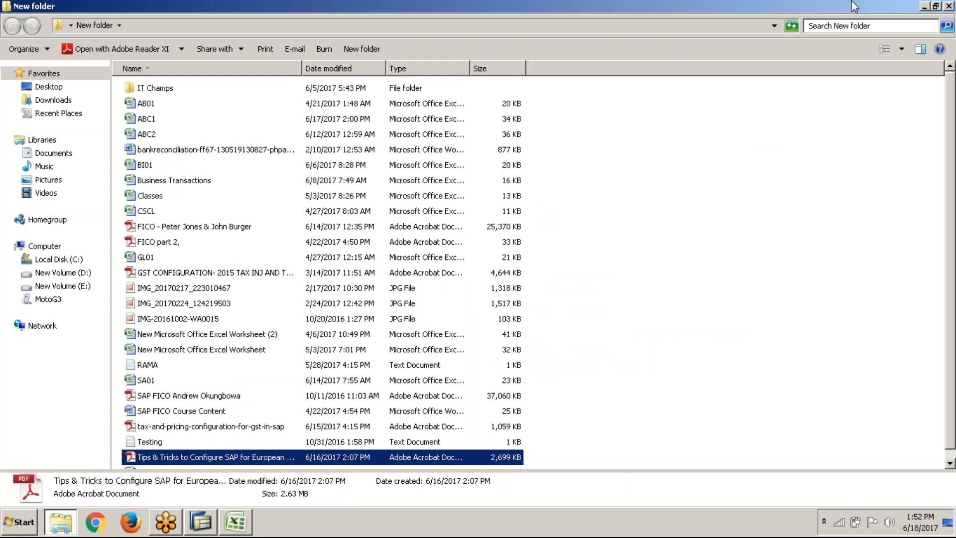
click(949, 7)
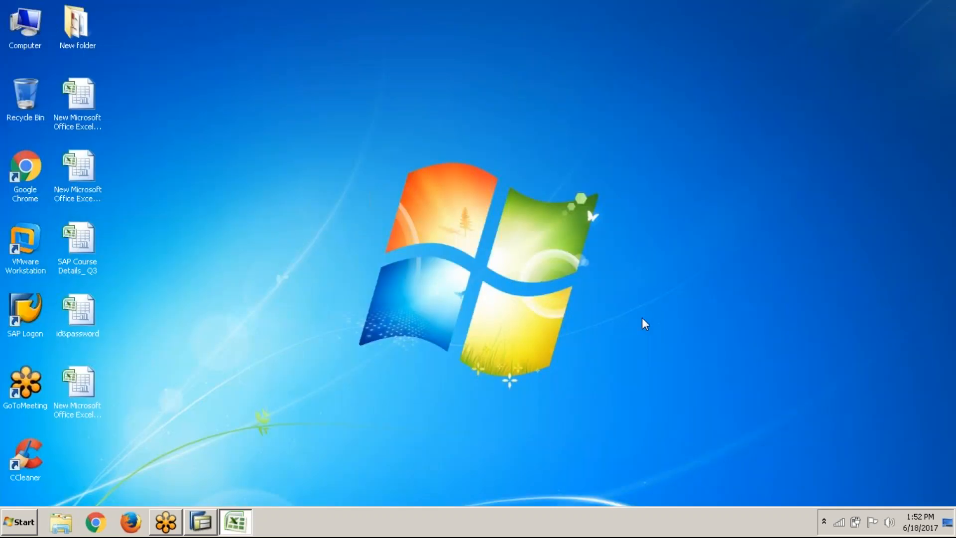
right_click(642, 319)
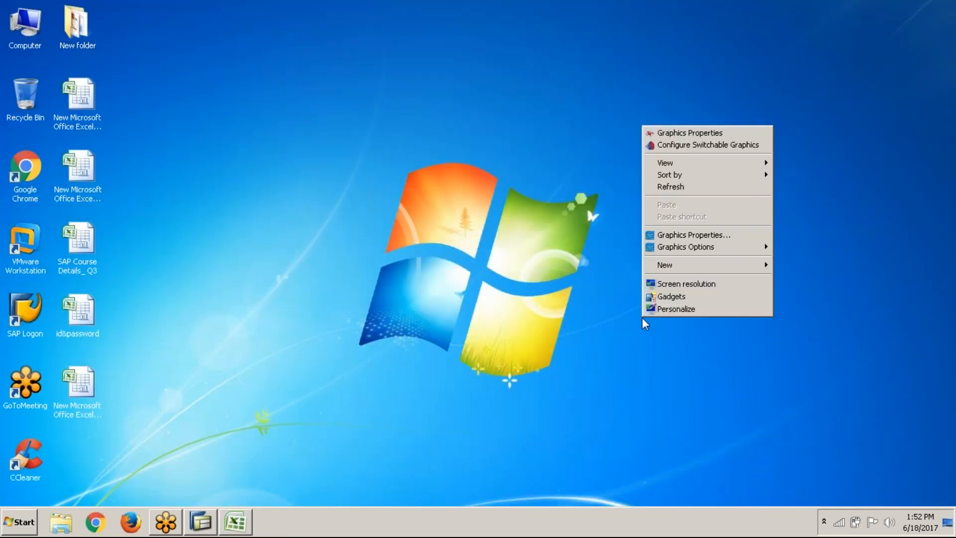
click(686, 192)
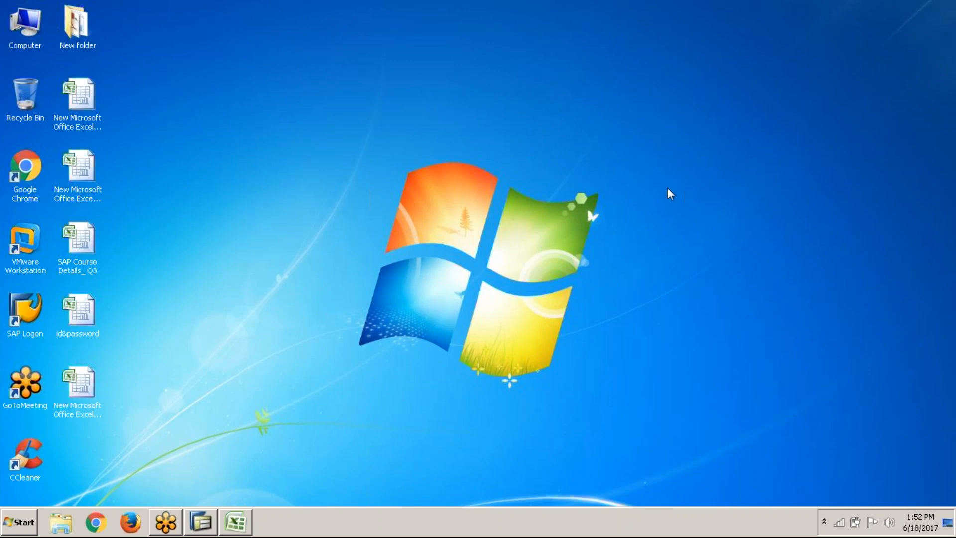
Open the PDF Tips & Tricks to Configure SAP for European VAT from New folder and go to the Case 1 question slide
double_click(67, 37)
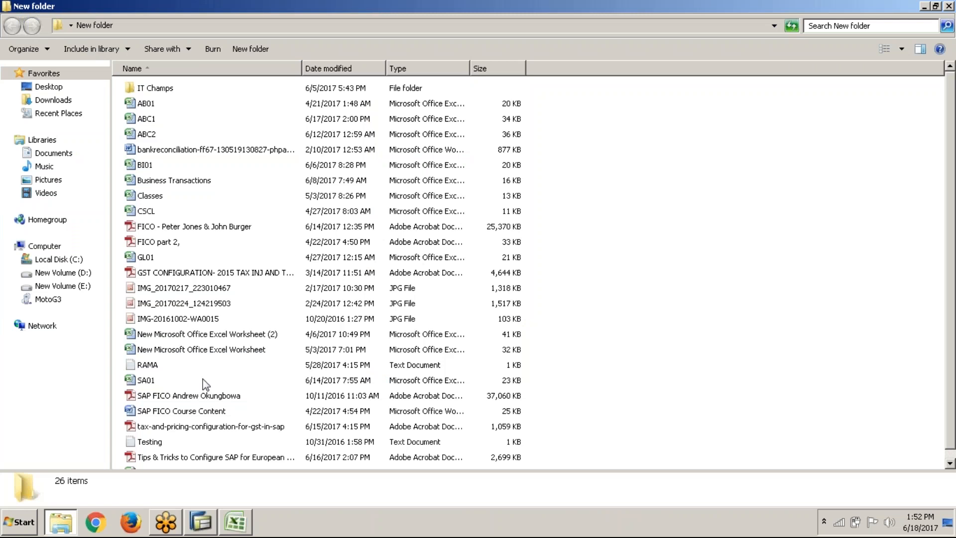
double_click(206, 455)
scroll(487, 279, down, 4)
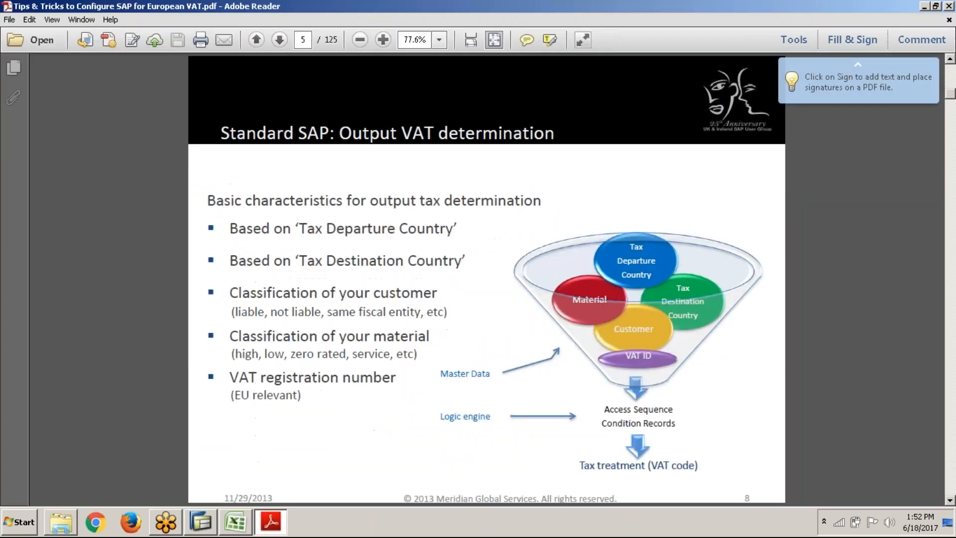
scroll(486, 279, down, 10)
scroll(486, 279, down, 2)
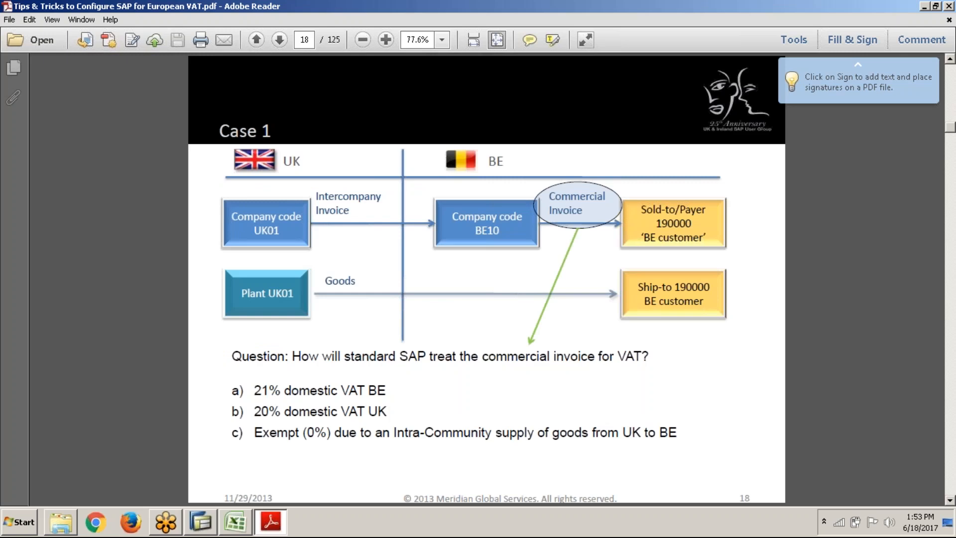
Examine the Case 1 slides on the UK to BE commercial invoice, including the invoice header, condition analysis and tax condition records
scroll(486, 279, down, 5)
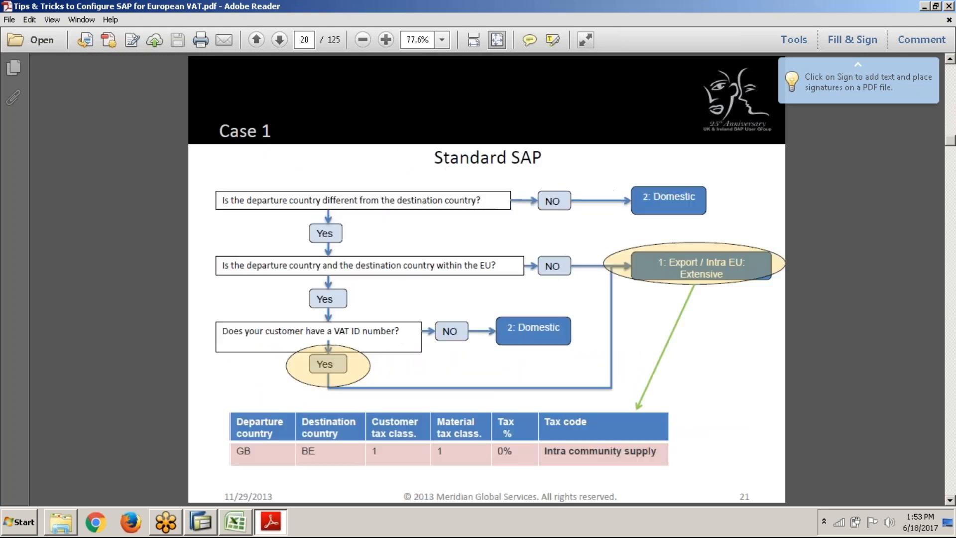
scroll(486, 279, up, 4)
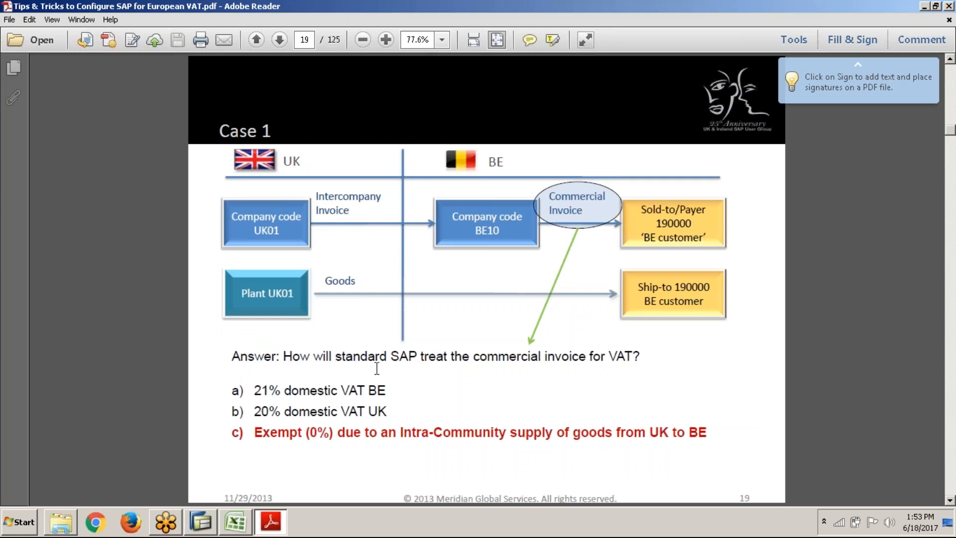
scroll(530, 405, down, 1)
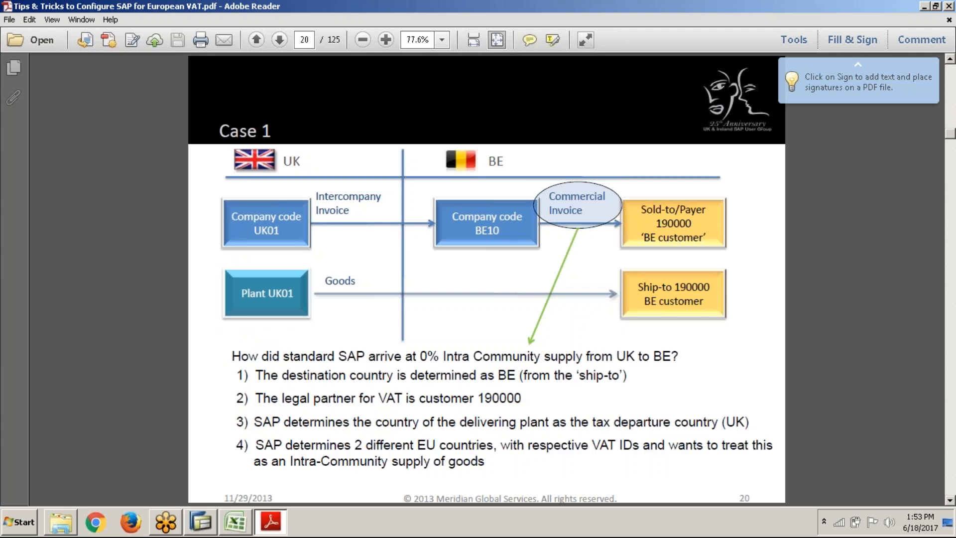
scroll(486, 279, down, 2)
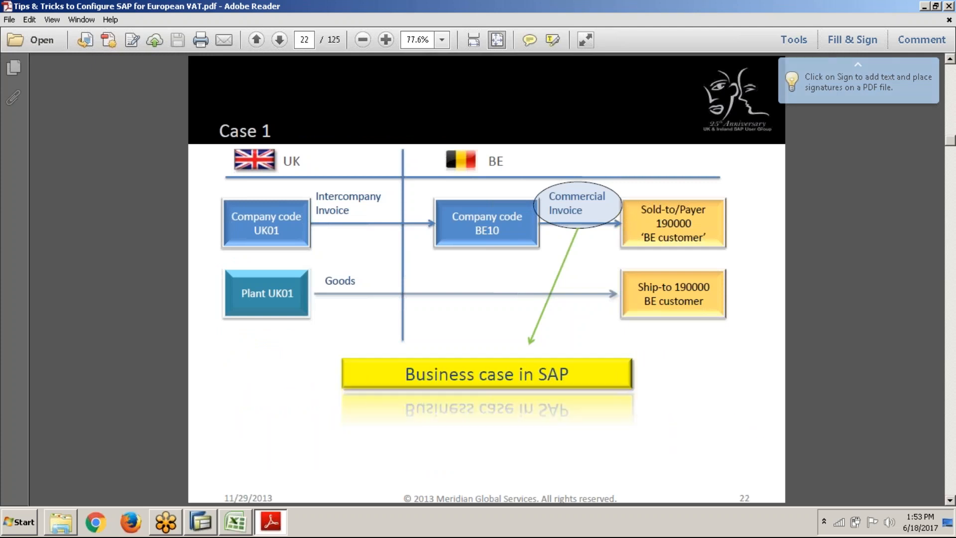
scroll(486, 279, down, 1)
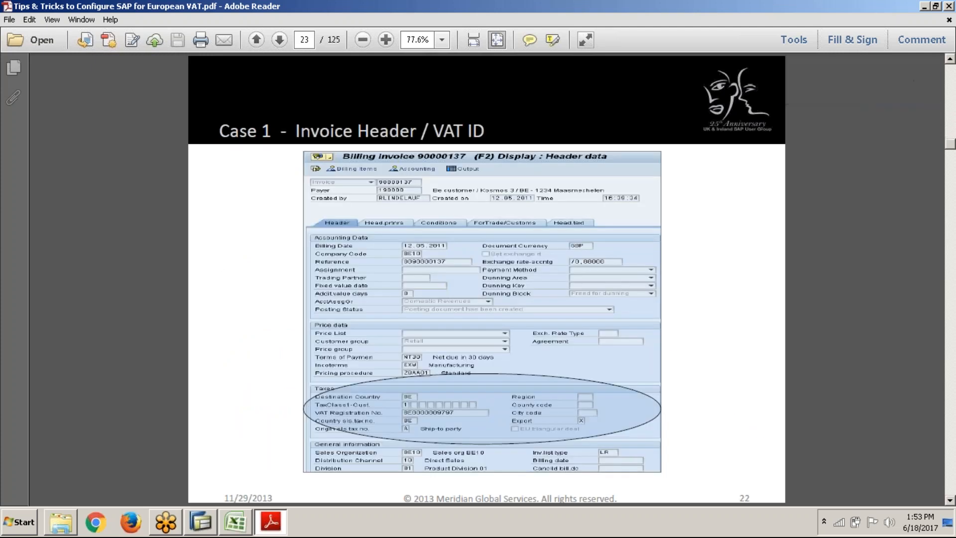
scroll(486, 279, down, 1)
scroll(487, 279, down, 1)
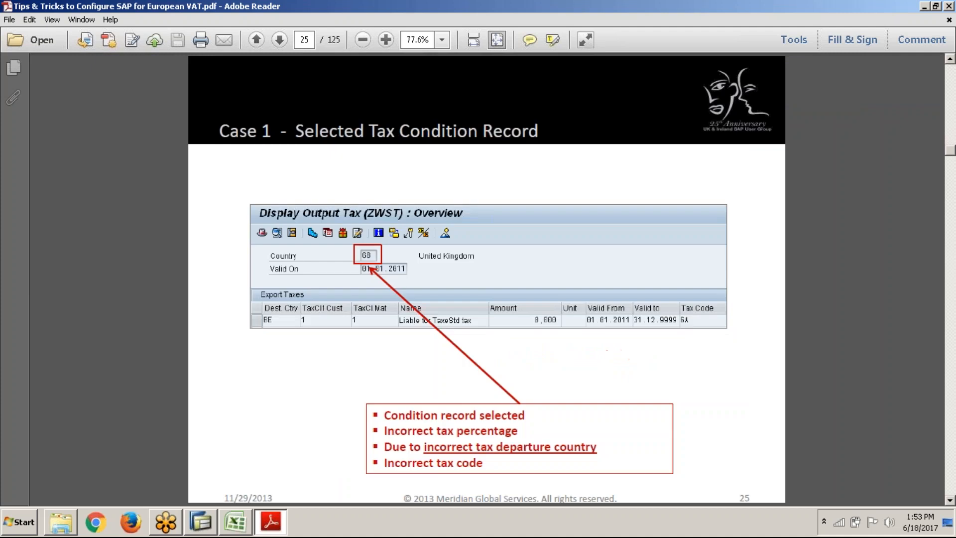
scroll(486, 279, up, 2)
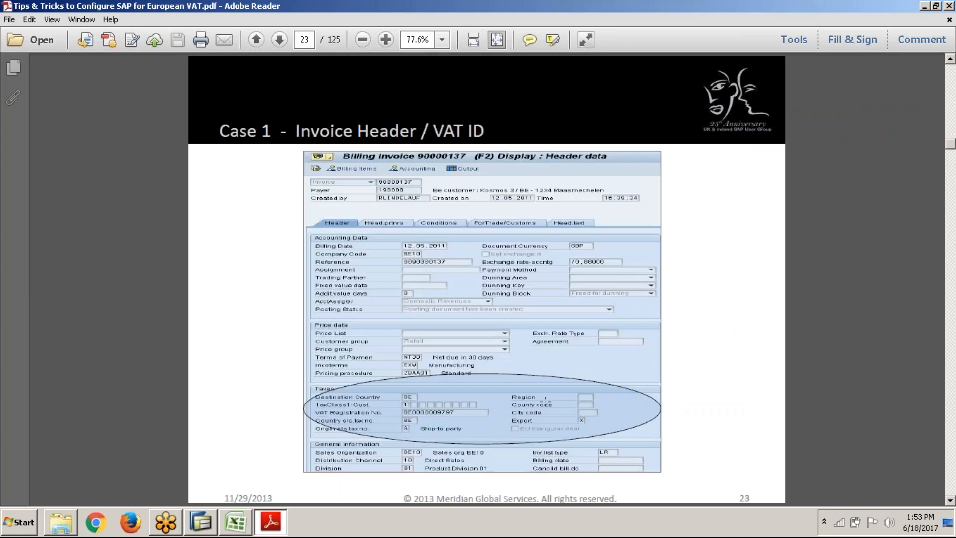
scroll(486, 279, down, 2)
scroll(535, 363, up, 1)
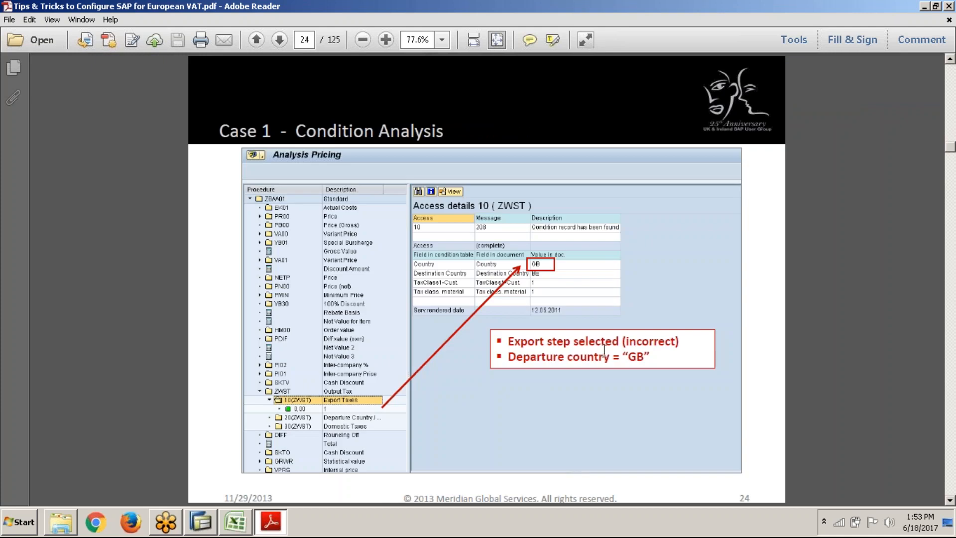
scroll(593, 388, down, 1)
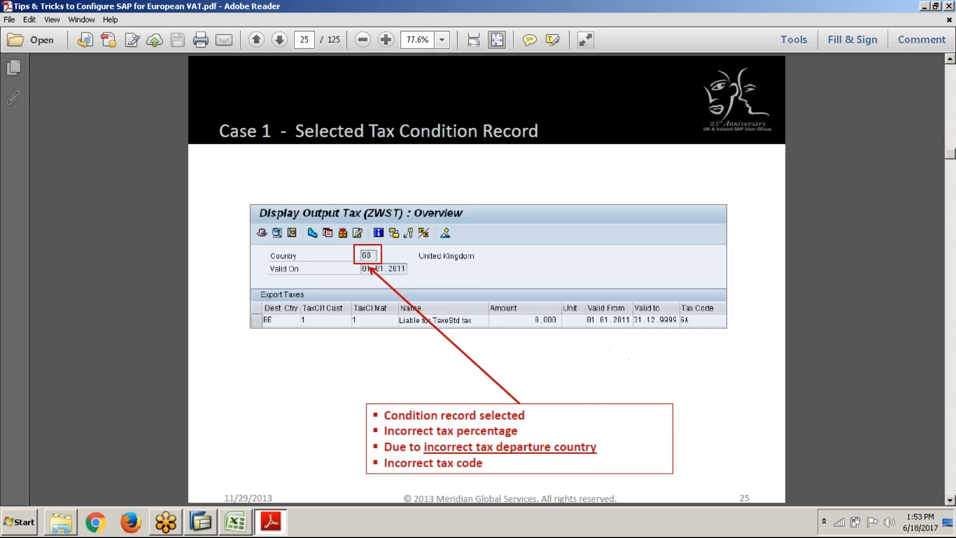
scroll(592, 388, down, 2)
scroll(487, 279, down, 3)
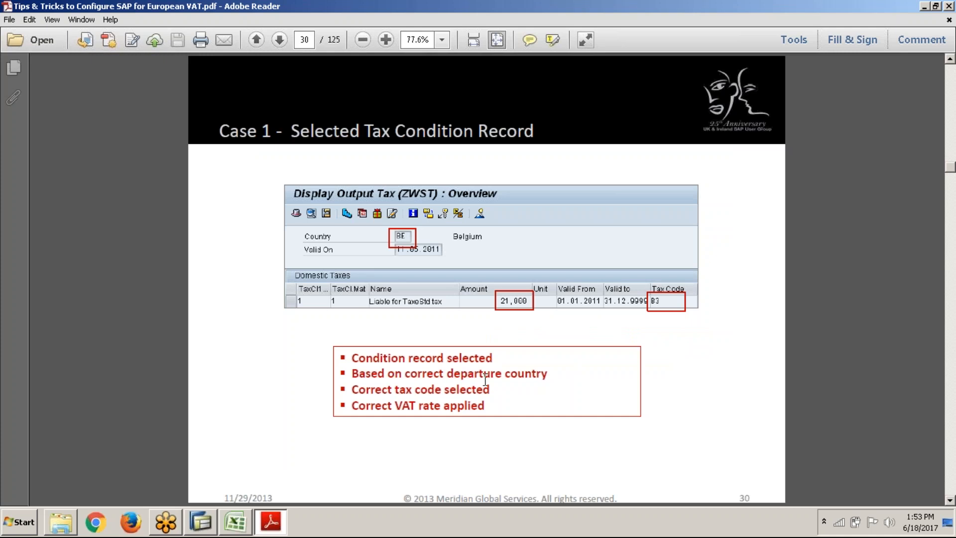
scroll(487, 279, down, 1)
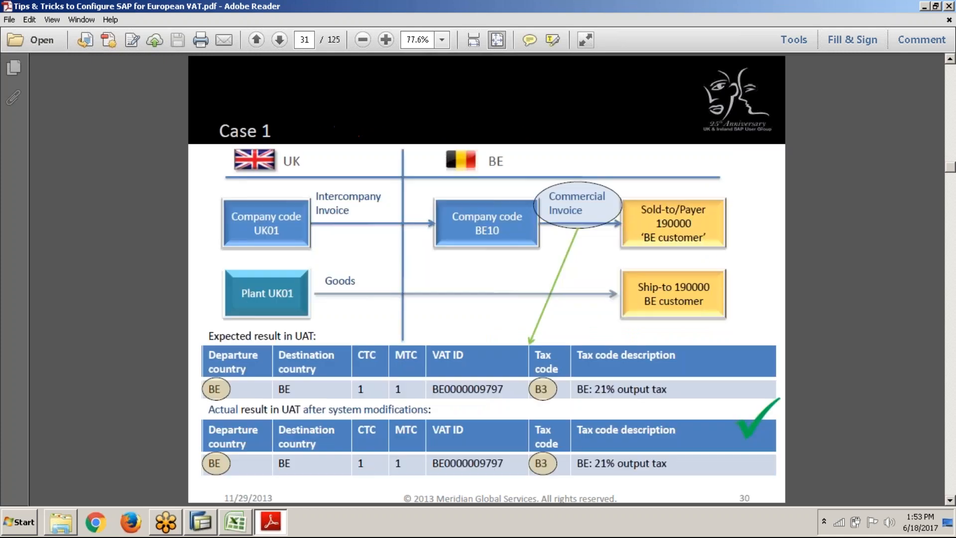
Look through the Case 2 slides on triangulation, including the manual intervention option and the EU triangular deal indicator
scroll(487, 279, down, 2)
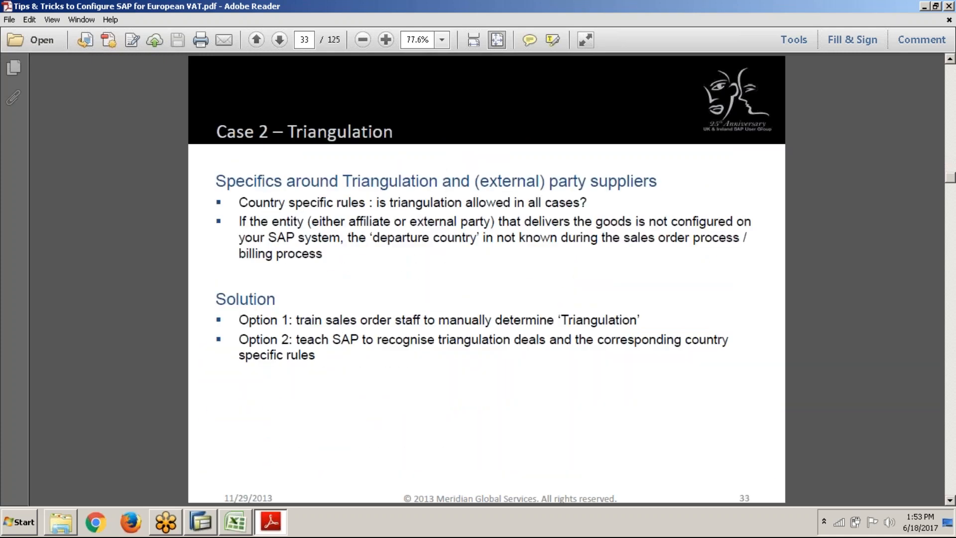
scroll(487, 279, down, 1)
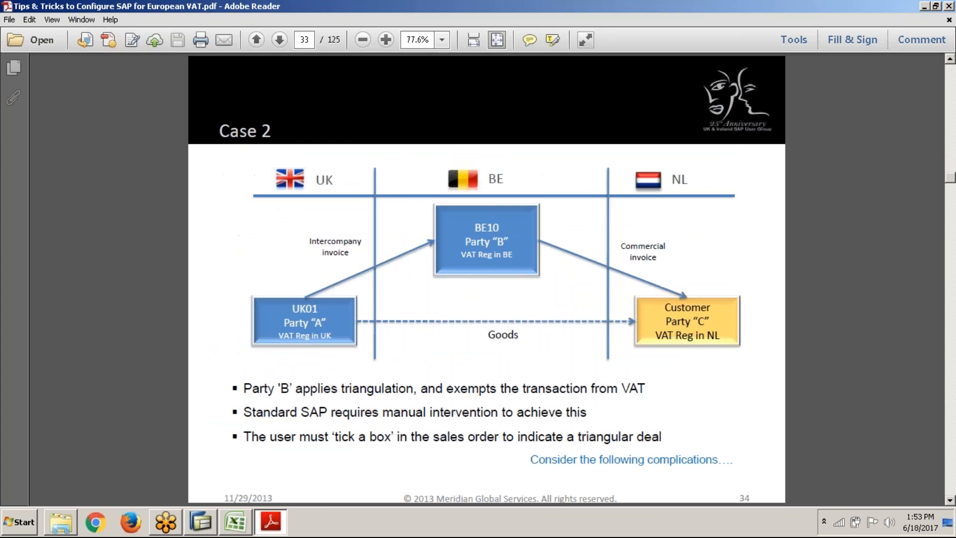
scroll(487, 279, down, 1)
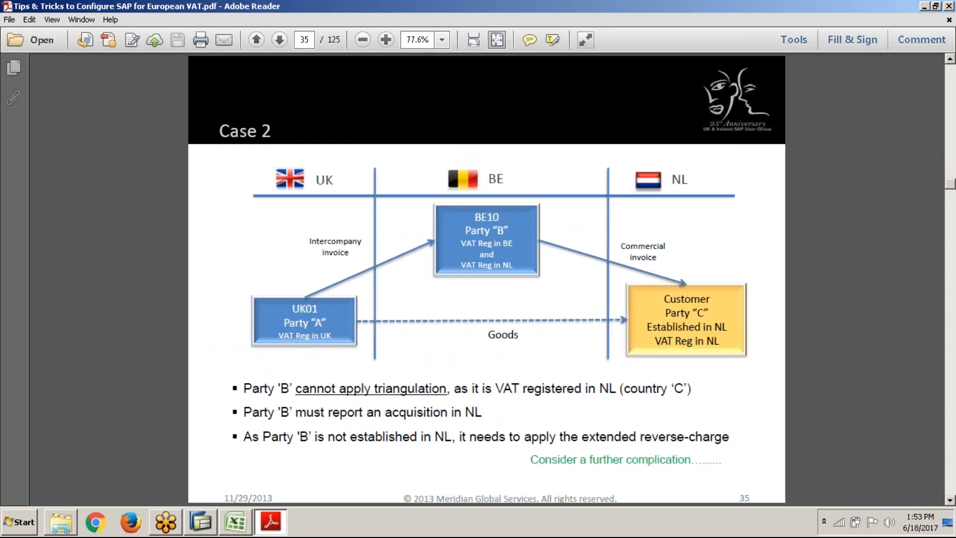
scroll(487, 279, down, 1)
scroll(486, 279, down, 1)
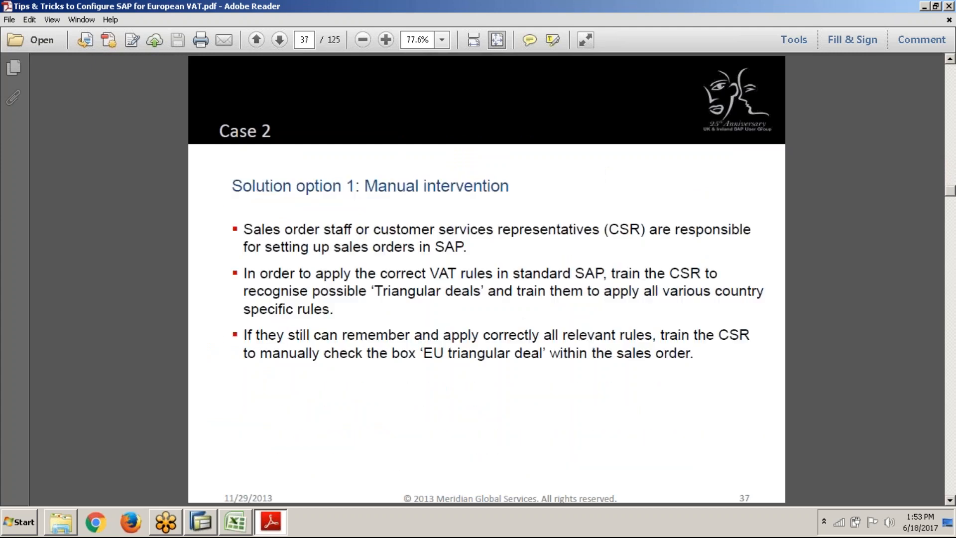
scroll(486, 279, down, 1)
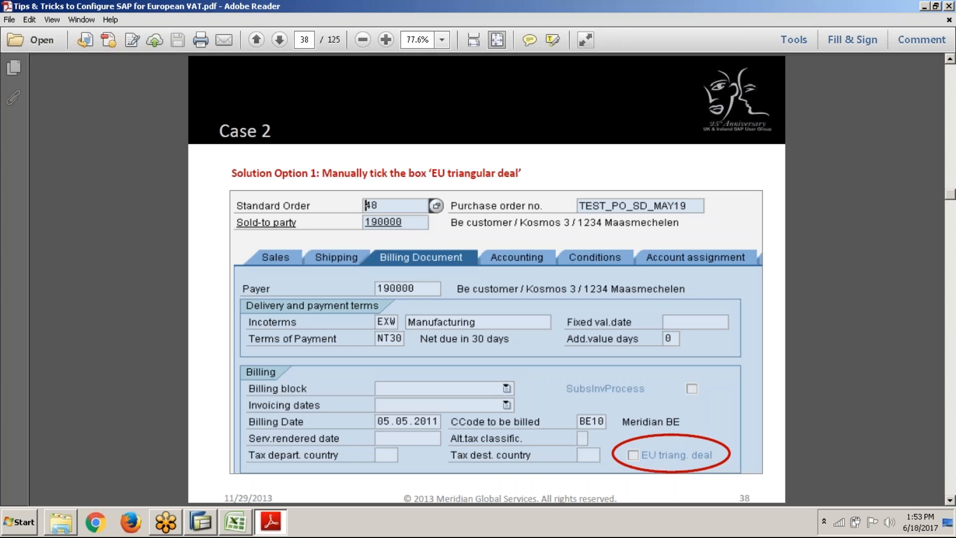
scroll(487, 279, down, 1)
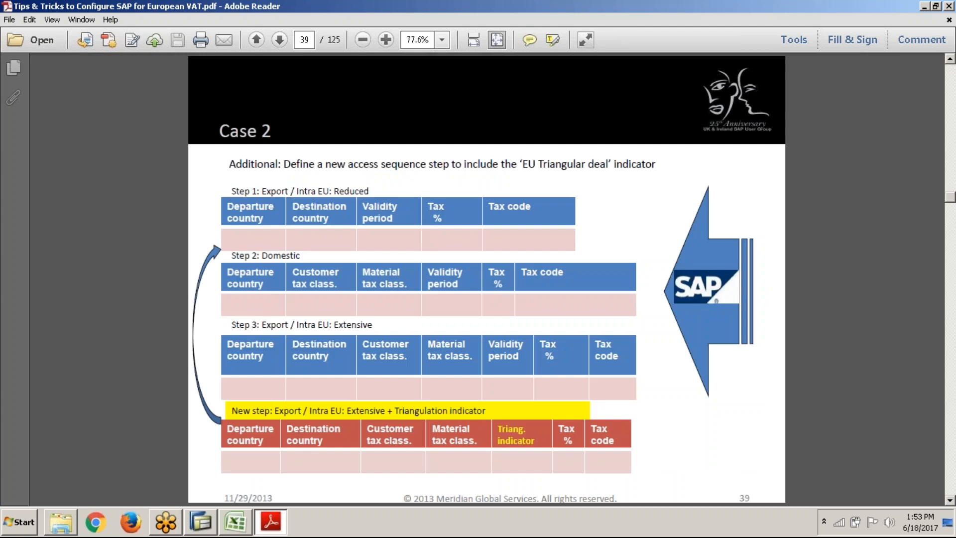
scroll(487, 279, down, 1)
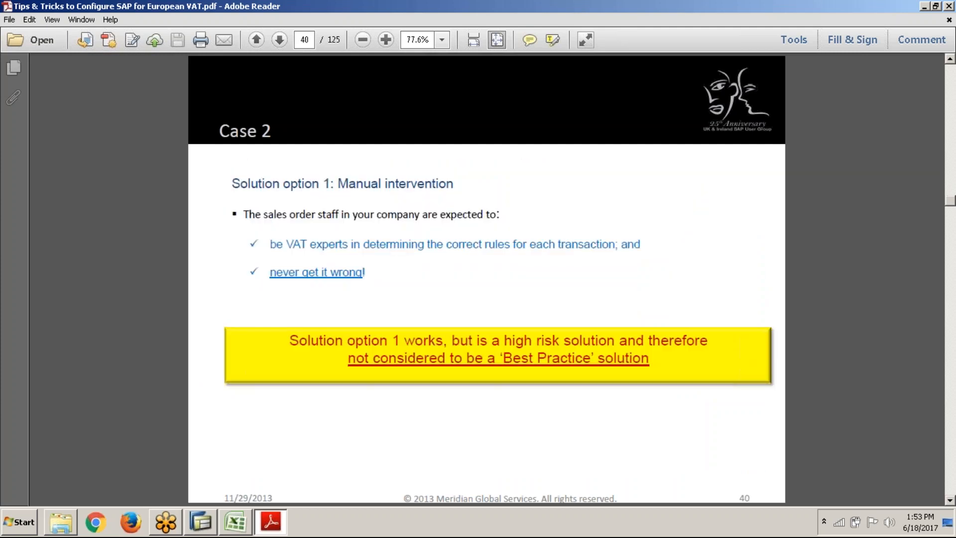
scroll(486, 279, down, 1)
scroll(487, 279, down, 3)
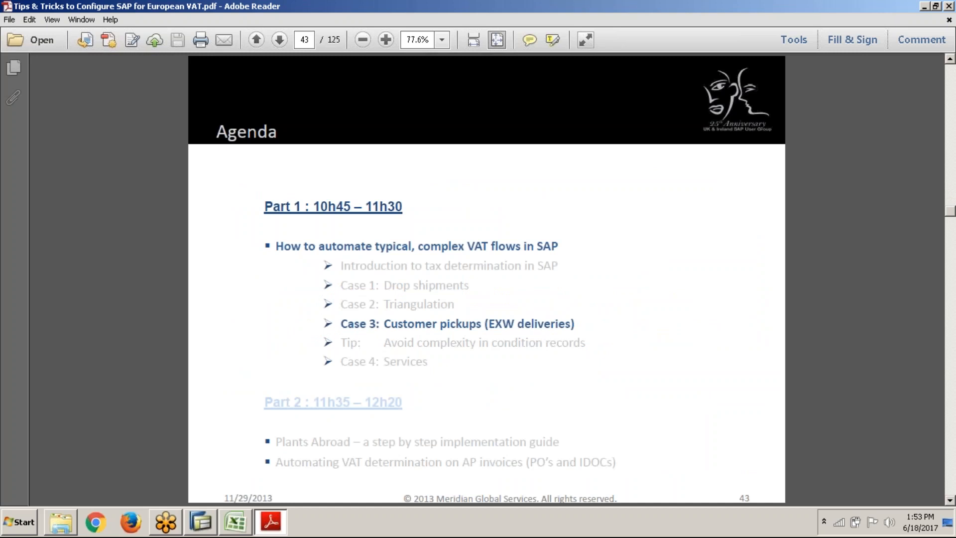
Look through the Case 3 slides on customer pick-ups and how each transport arrangement affects the VAT treatment
scroll(487, 279, down, 2)
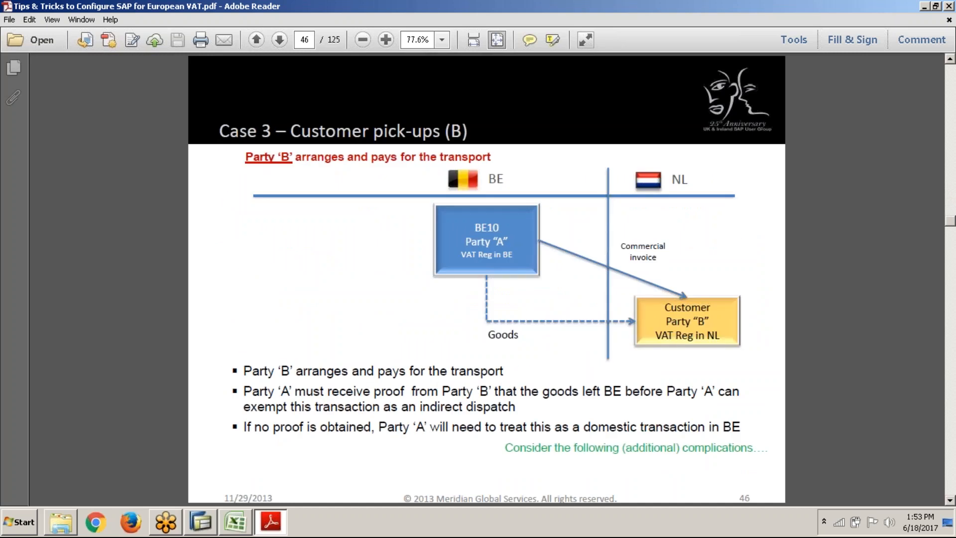
scroll(487, 279, down, 3)
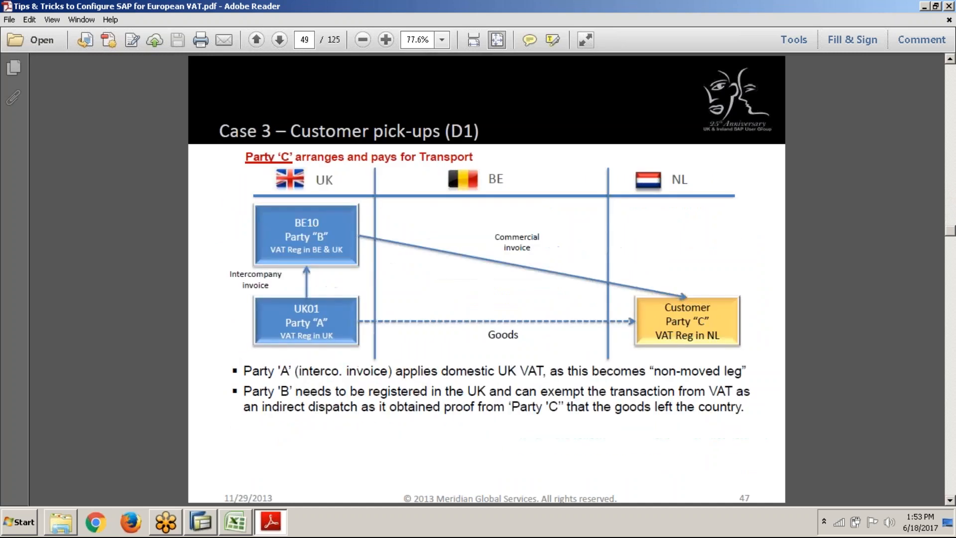
scroll(486, 279, down, 3)
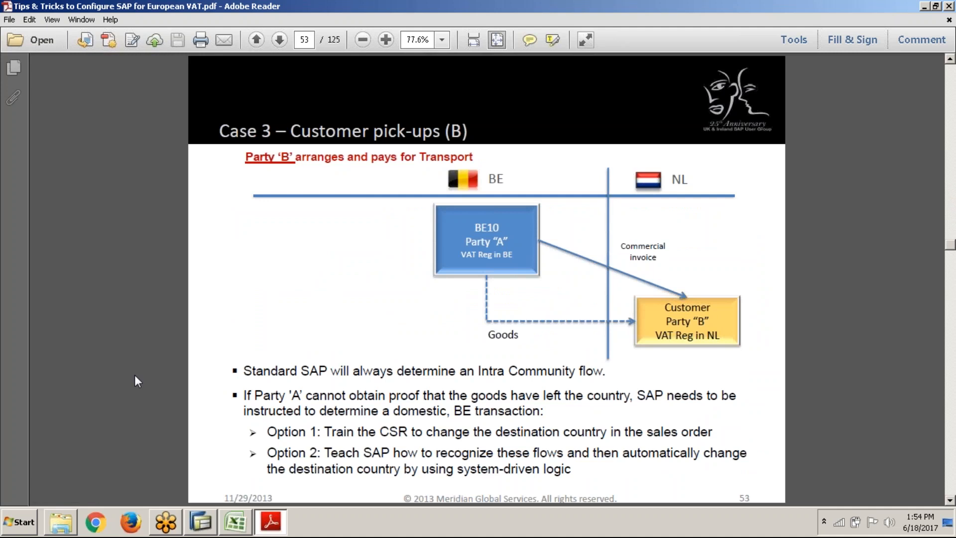
key(Page_Down)
key(Page_Down)
key(Page_Down)
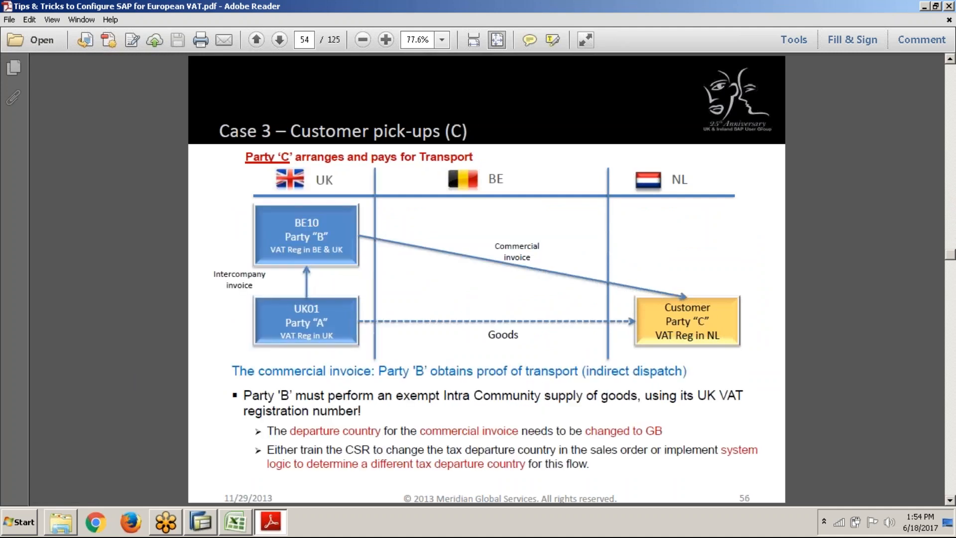
Look through the Case 4 slides on services and the Plants Abroad in SAP slides, and close the PDF
key(Page_Down)
key(Page_Down)
key(Page_Down)
key(Page_Down)
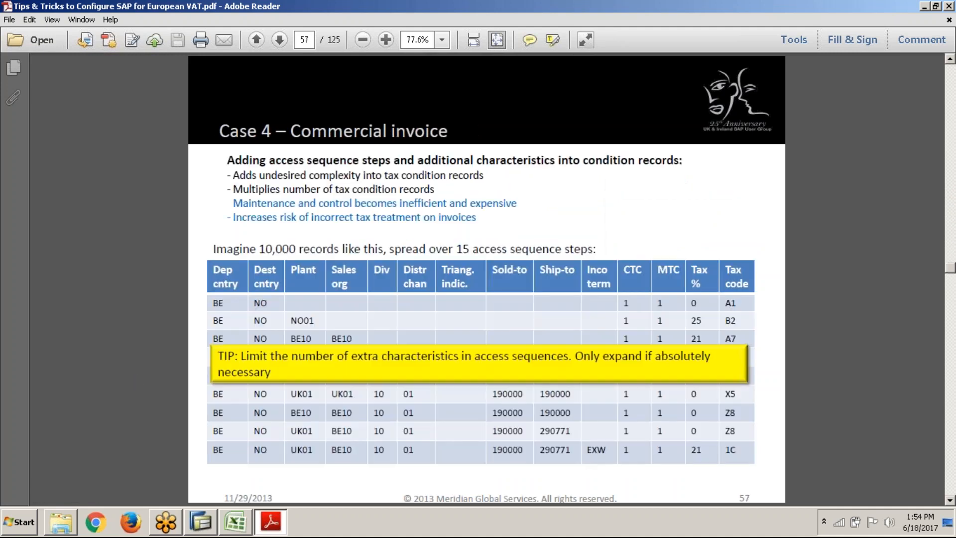
key(Page_Down)
key(Page_Down)
key(Page_Down)
key(Page_Down)
key(Page_Down)
key(Page_Down)
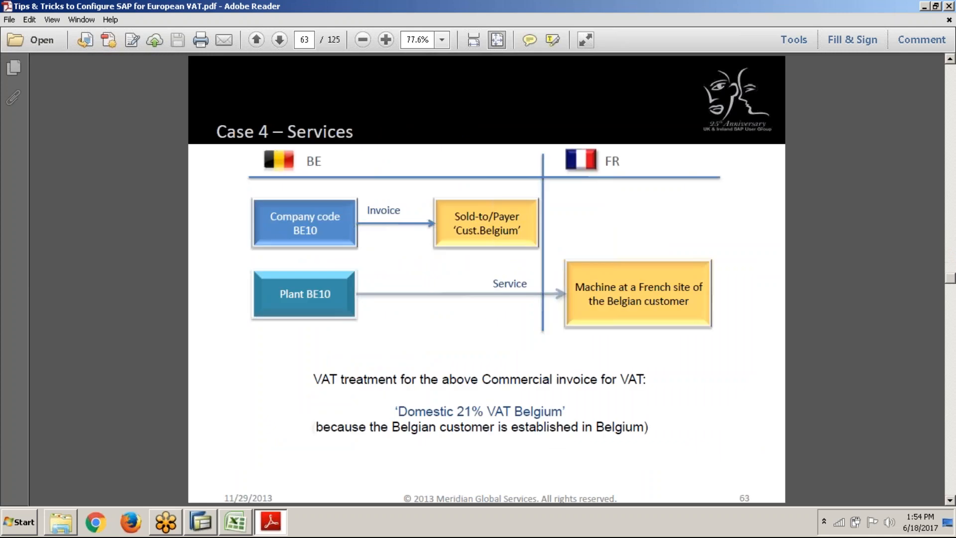
key(Page_Down)
key(Page_Down)
key(Page_Down)
key(Page_Down)
key(Page_Down)
key(Page_Down)
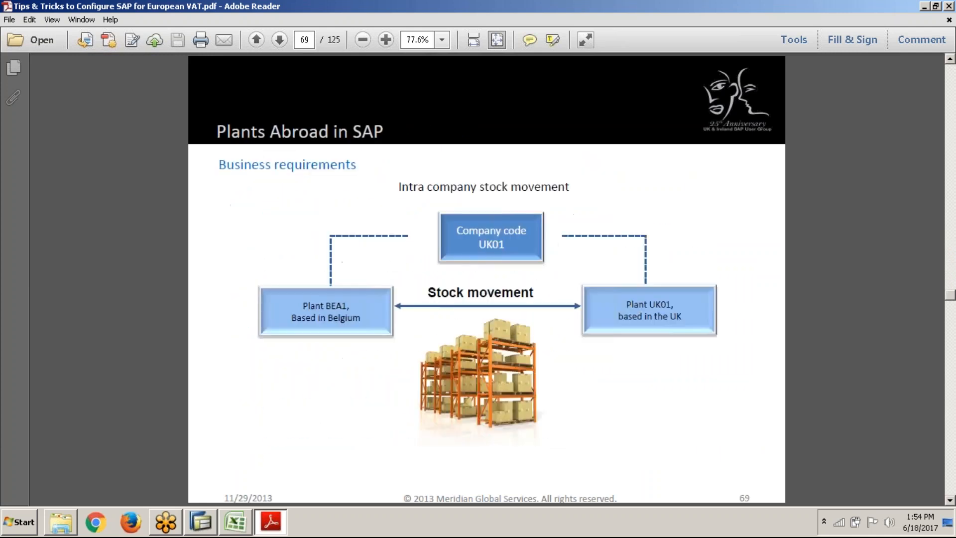
key(Page_Down)
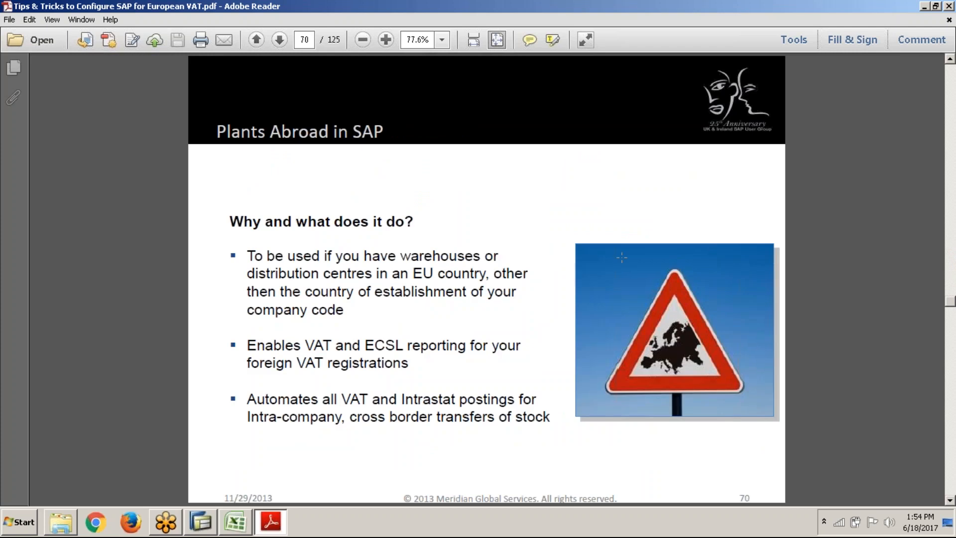
click(949, 6)
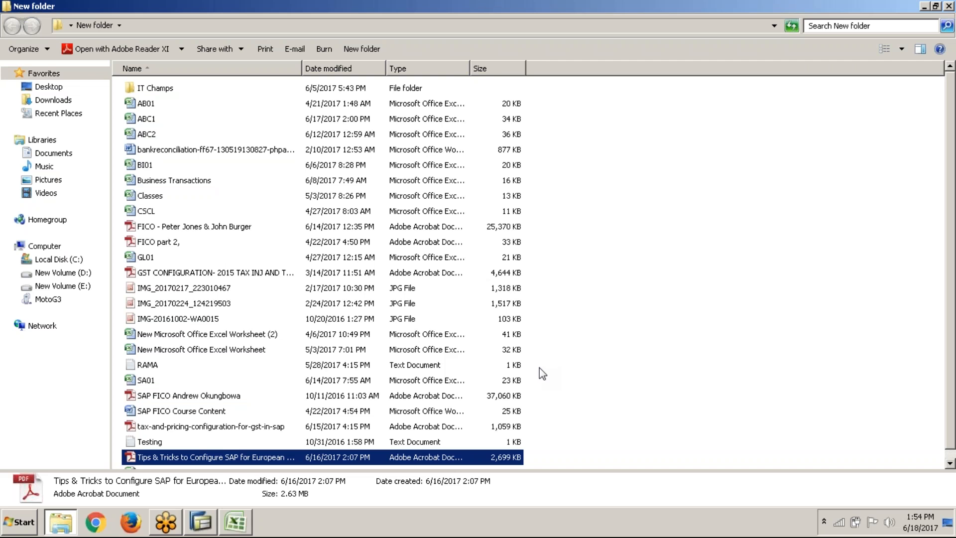
Minimize the New folder window and return to the Tax worksheet of ABC1 in Excel
click(925, 6)
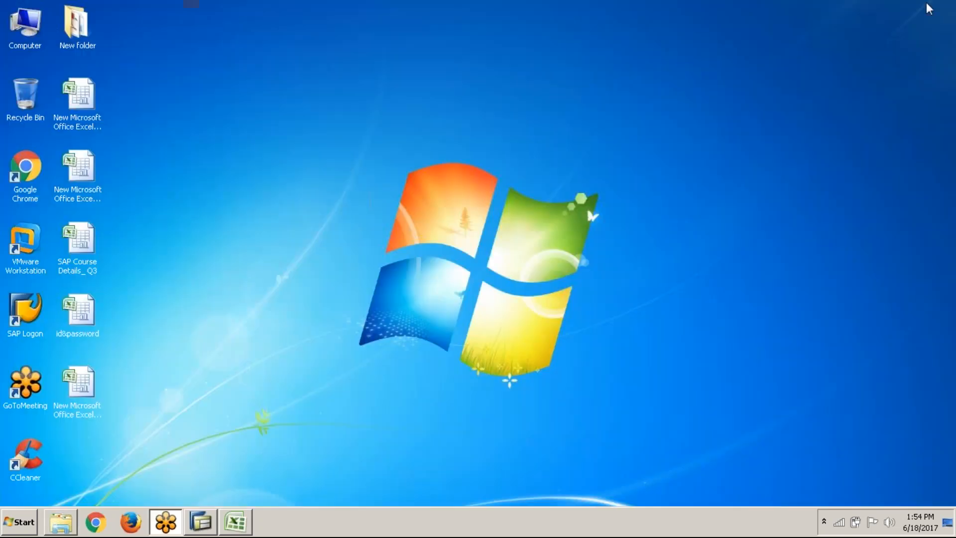
click(205, 525)
click(231, 523)
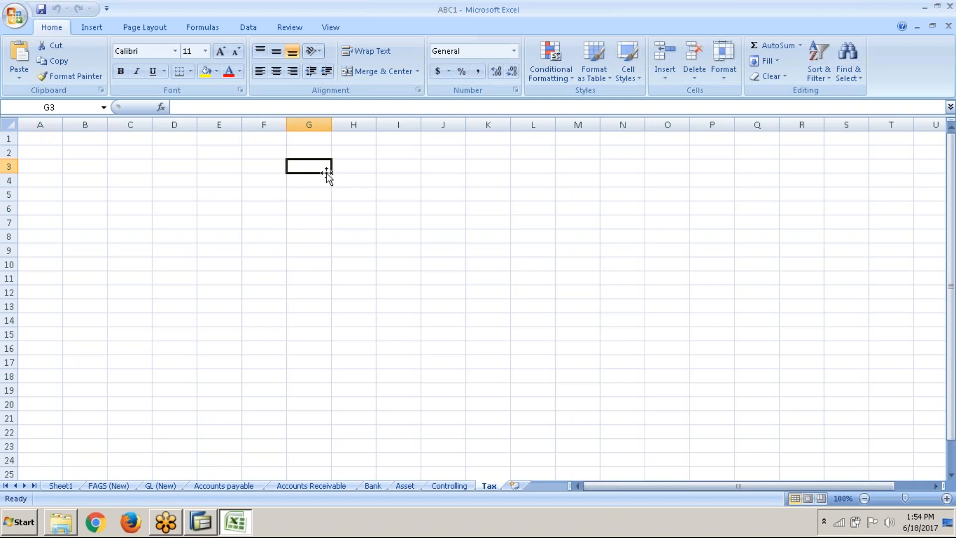
Switch to Chrome and search Google for "Tax on sales/purchases SAP for Spain"
click(96, 522)
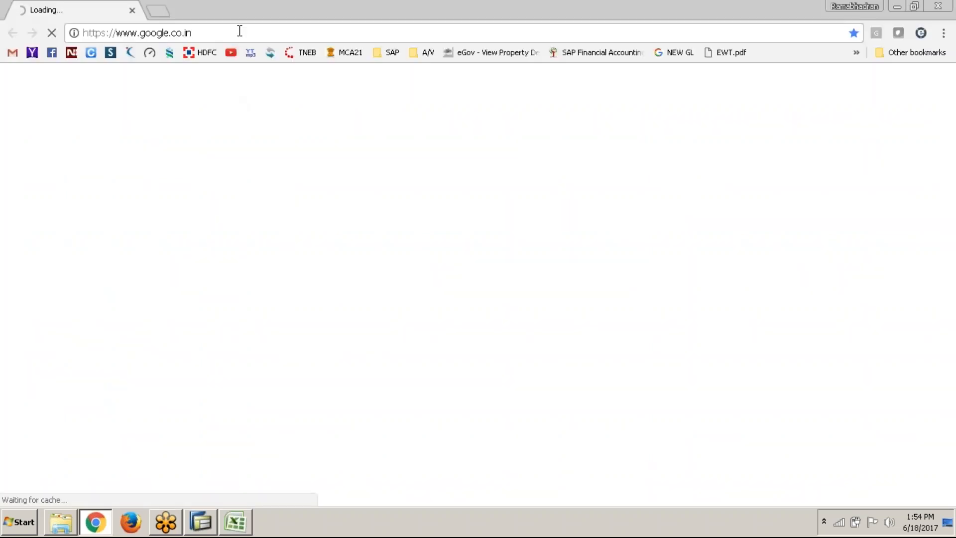
click(239, 30)
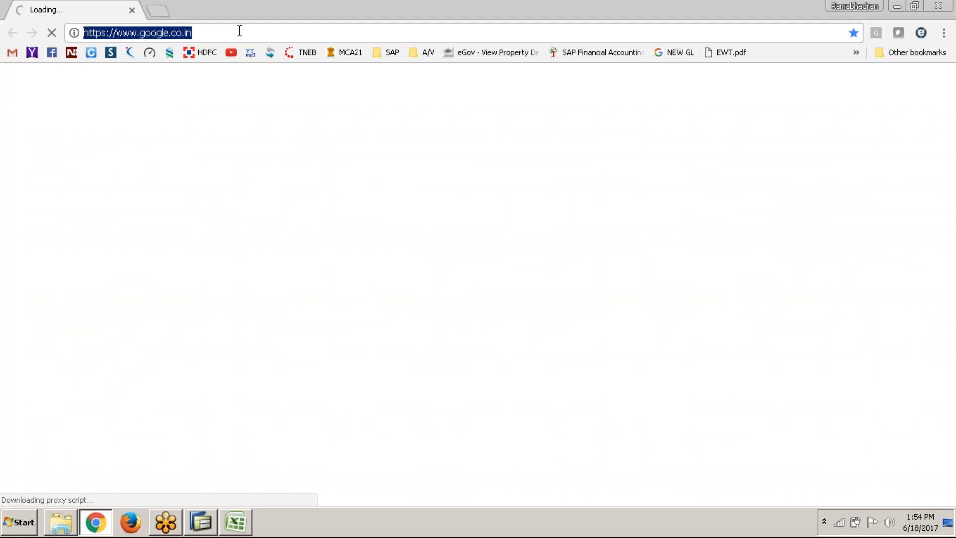
text(Tax )
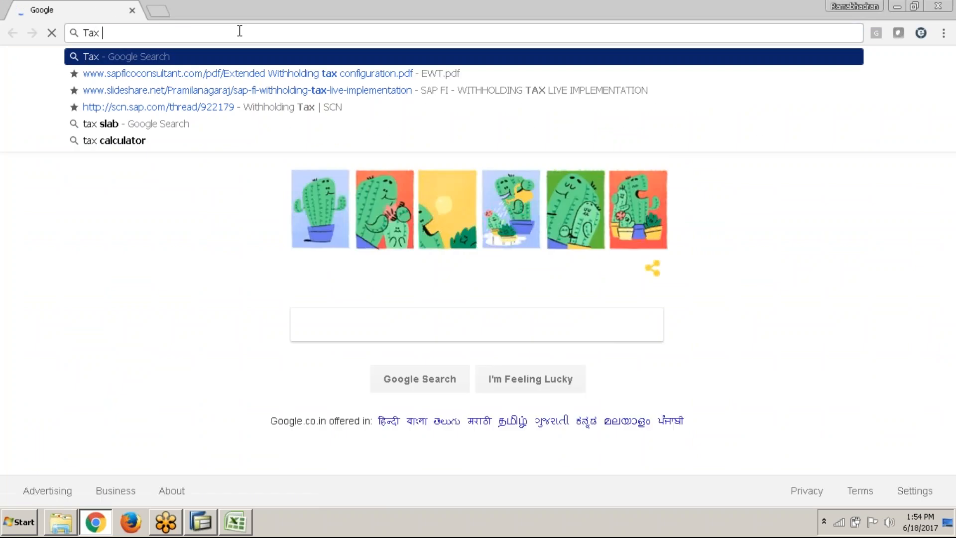
text(on sale)
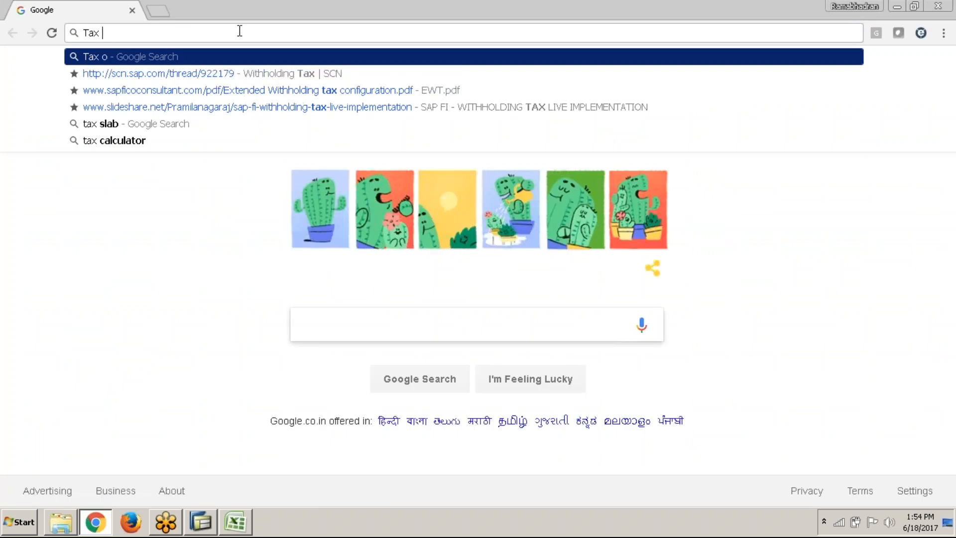
text(s/)
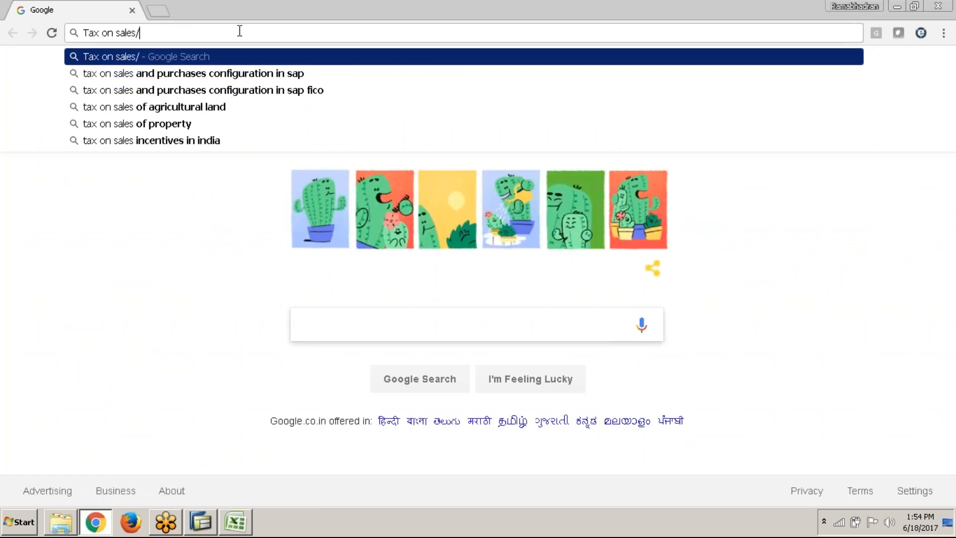
text(purchases )
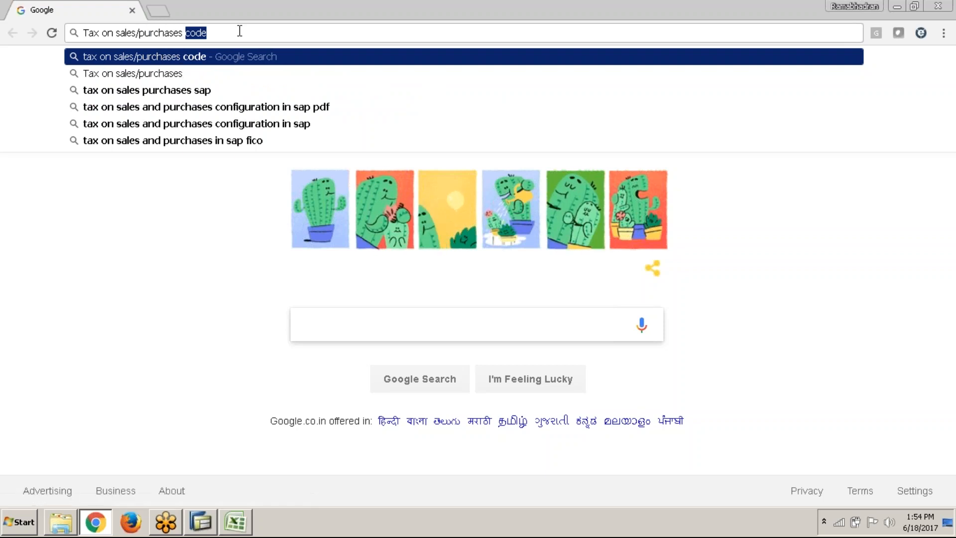
text(SAP)
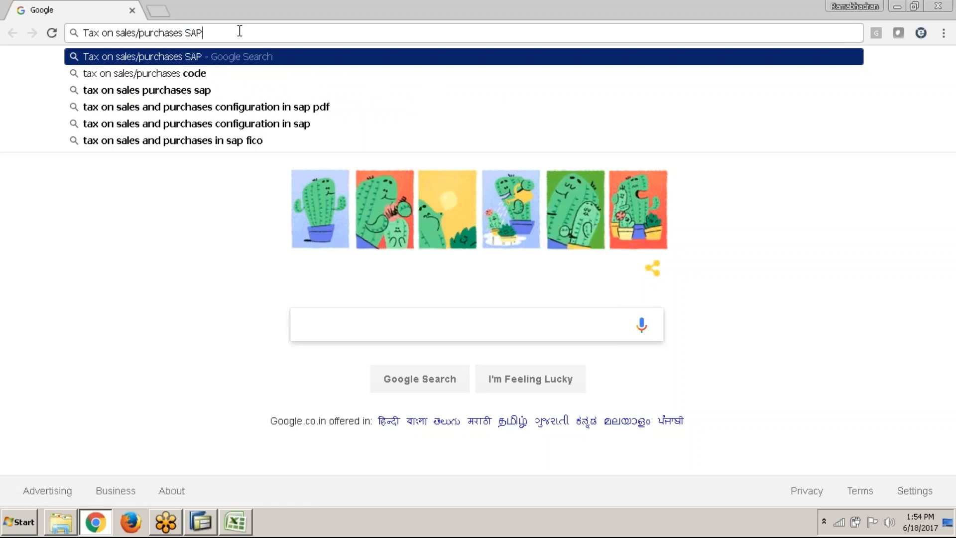
text( for Spain)
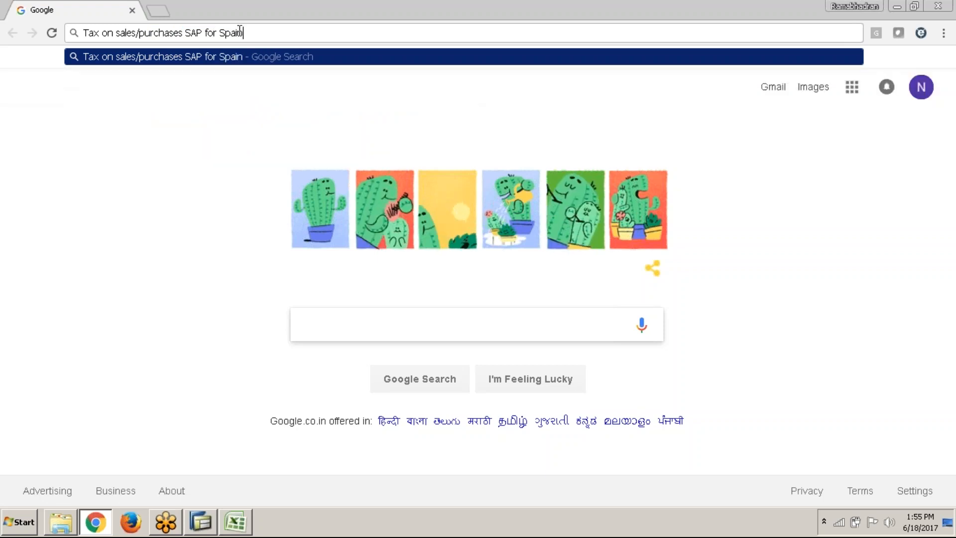
key(Return)
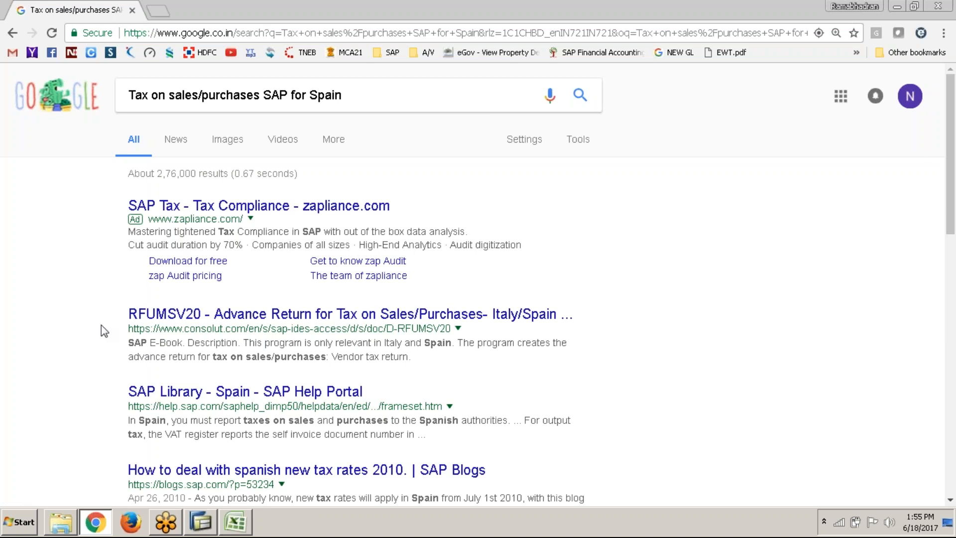
Look through the search results, open the RFUMSV20 advance return result for Italy/Spain, and close the browser
scroll(101, 327, down, 3)
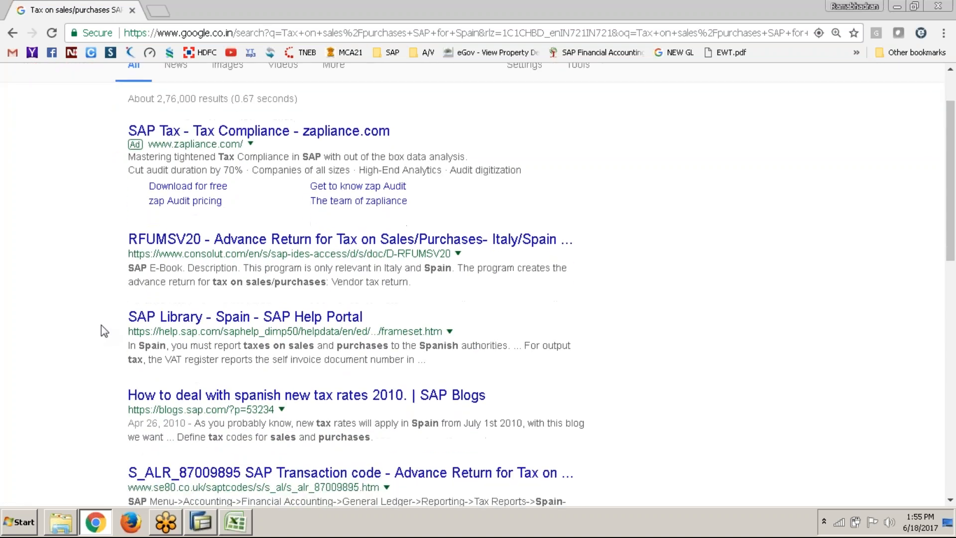
click(345, 244)
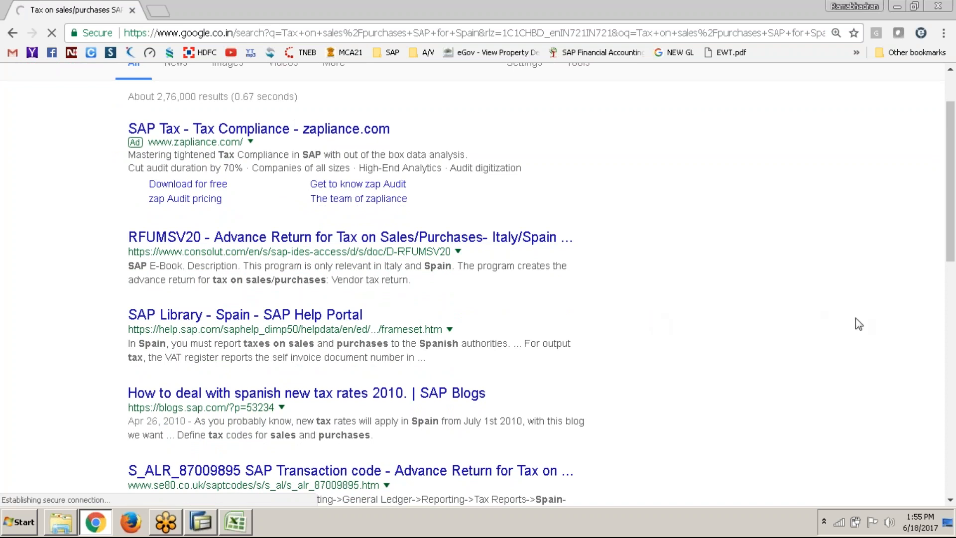
click(952, 4)
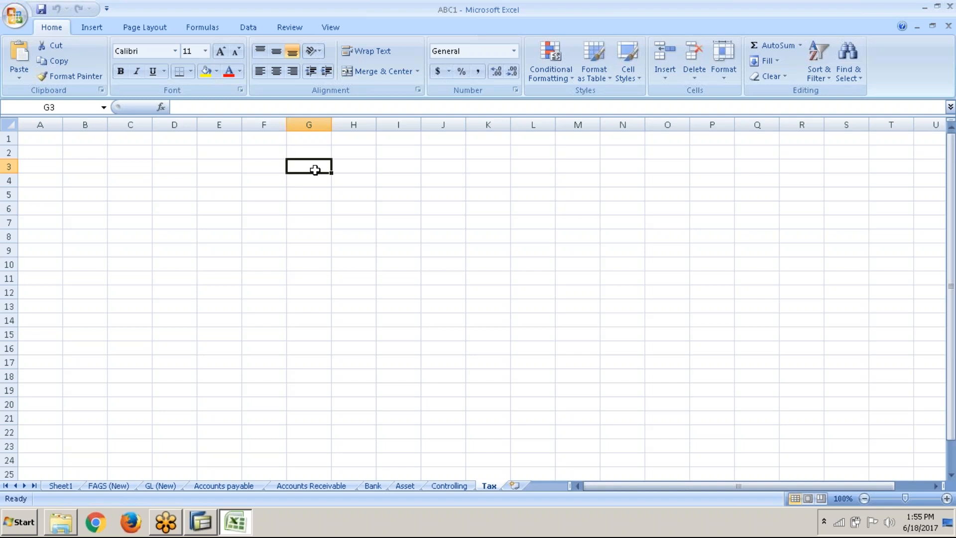
Enter the heading TAXES in G3, merged and centred across G3:H3 with wrapped, bold text
text(TAXES)
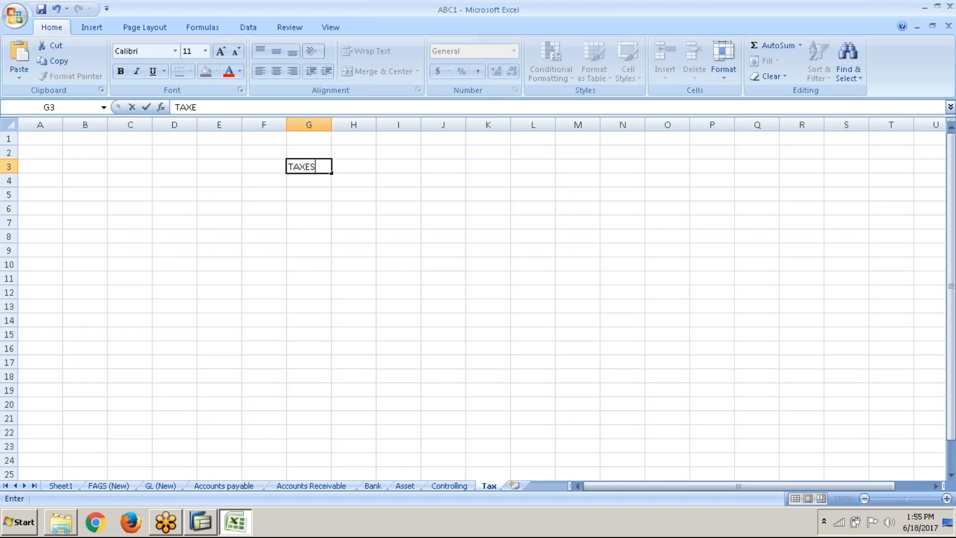
key(Tab)
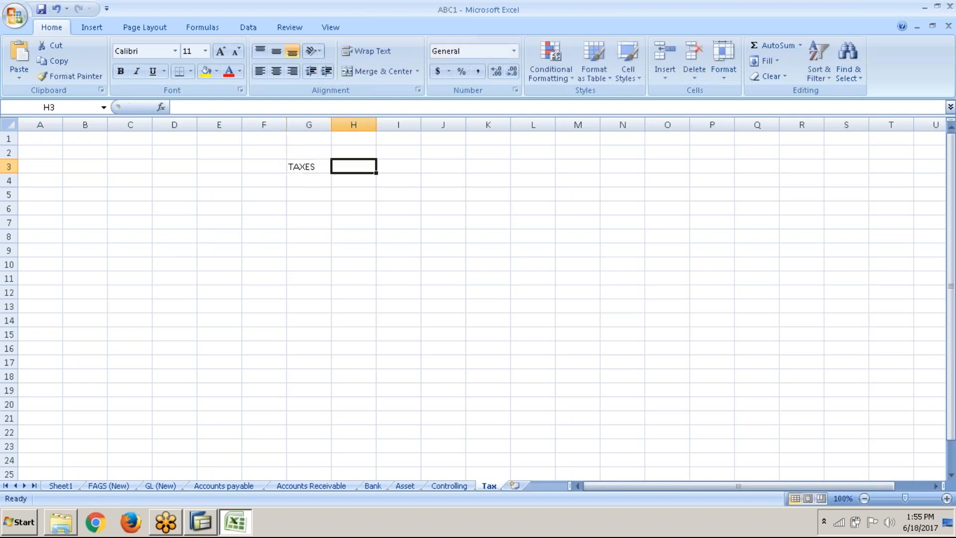
key(Left)
key(shift+Right)
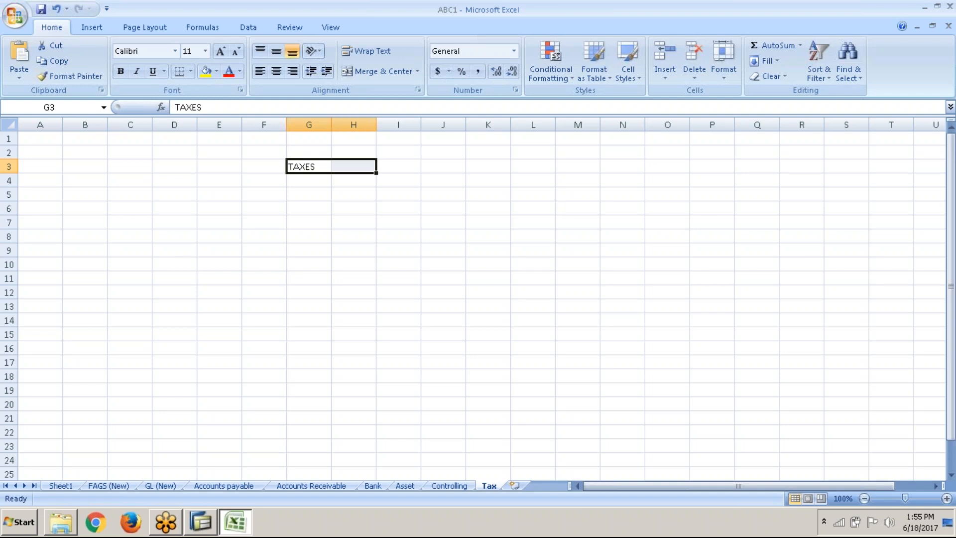
click(380, 72)
click(377, 54)
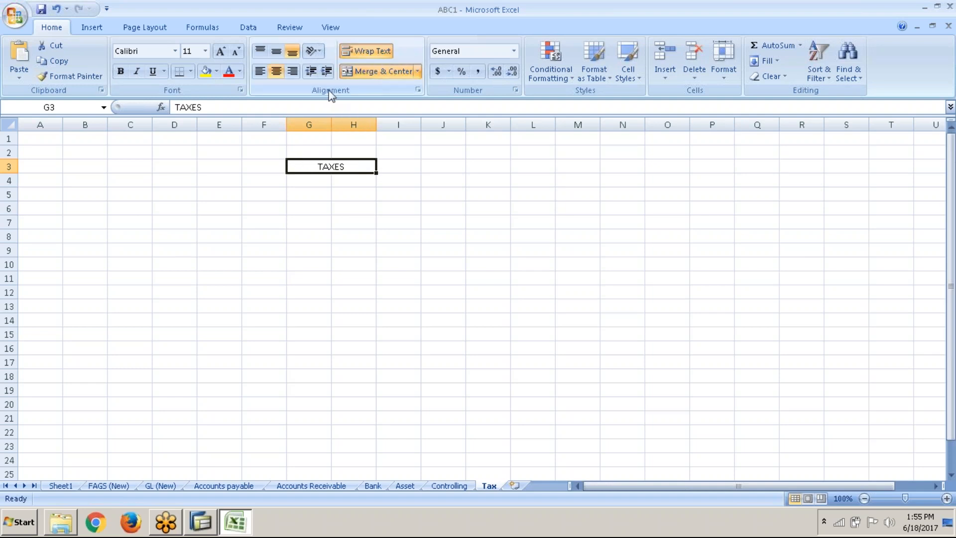
key(ctrl+b)
Enter the column headings Input in G4 and Output in H4 under the TAXES heading
click(301, 182)
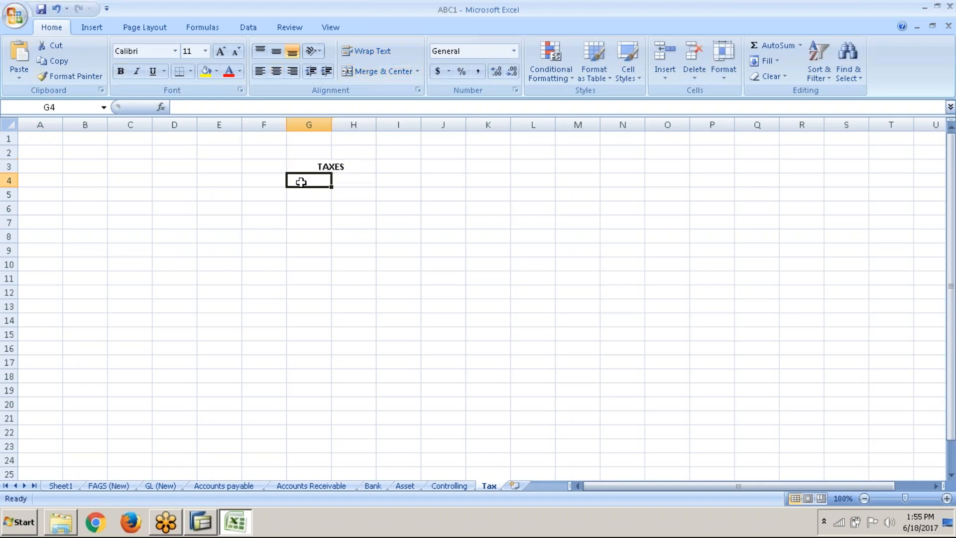
text(iNPUT)
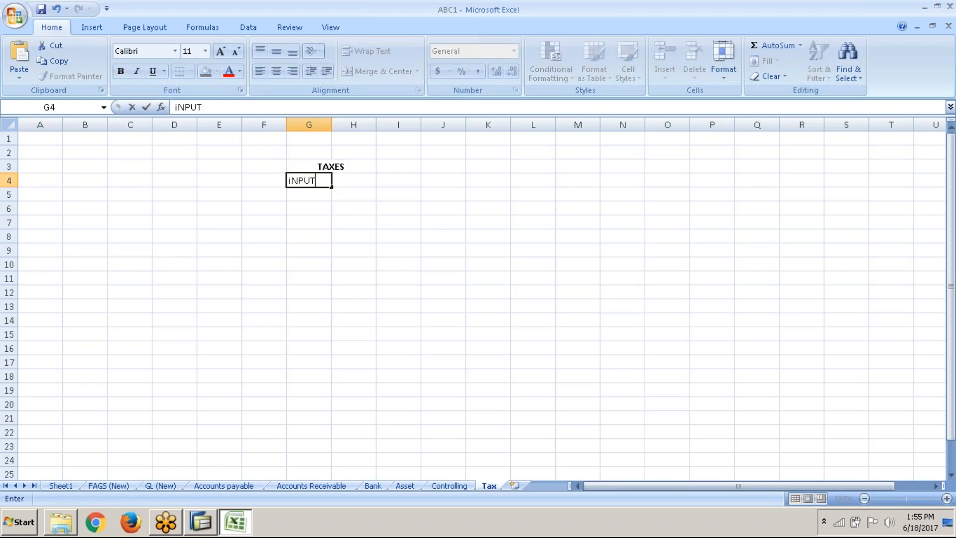
key(Tab)
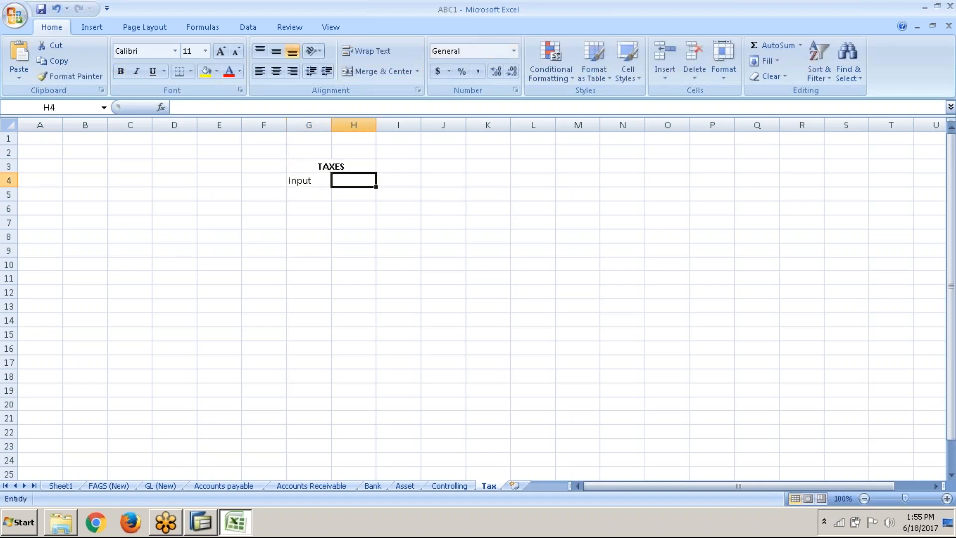
text(Output)
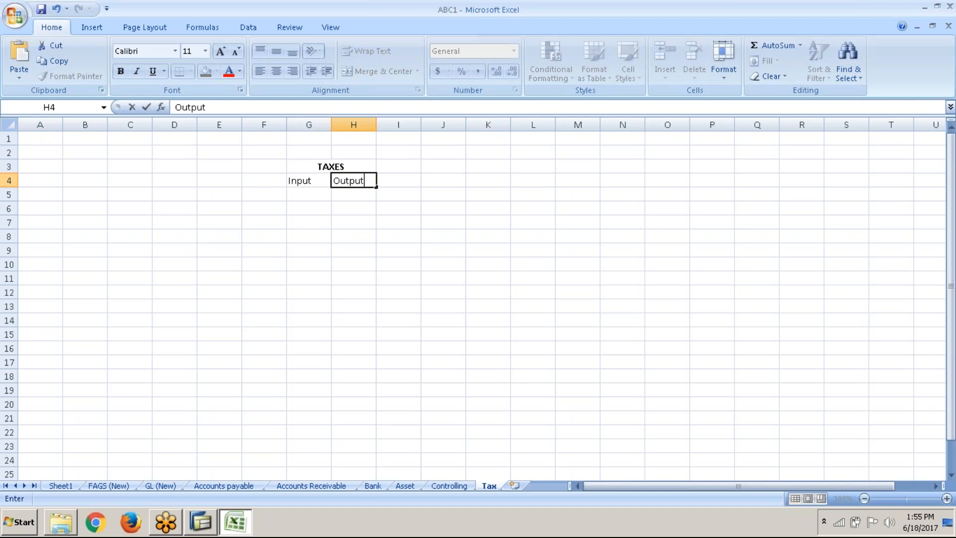
key(Return)
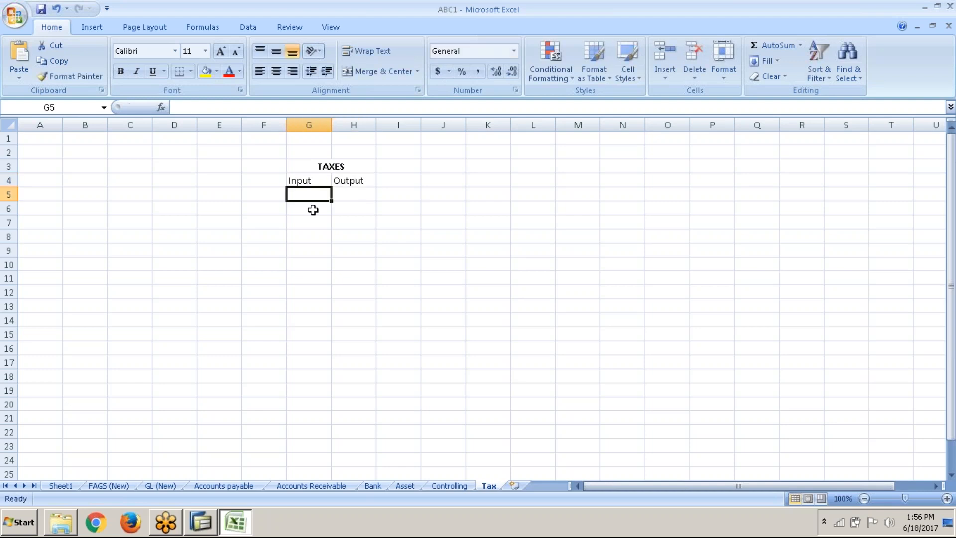
Enter the descriptions "Tax on purchases" in G5 and "Tax on sales" in H5
text(Ta)
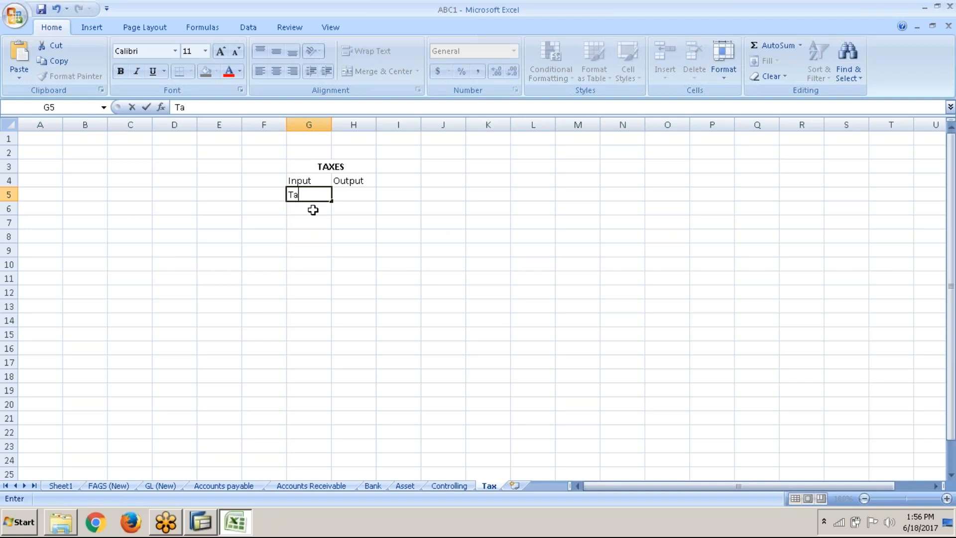
text(x on purchase)
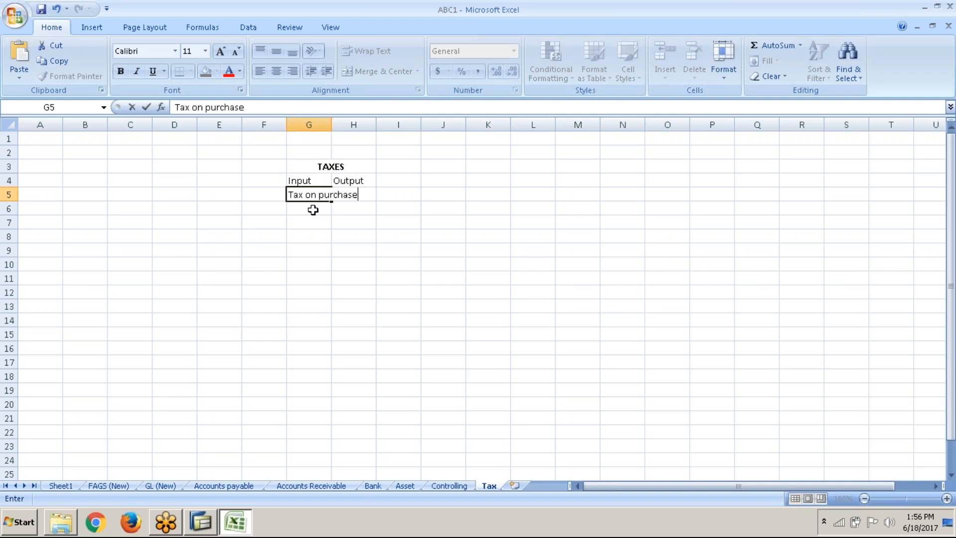
key(Tab)
text(Ta)
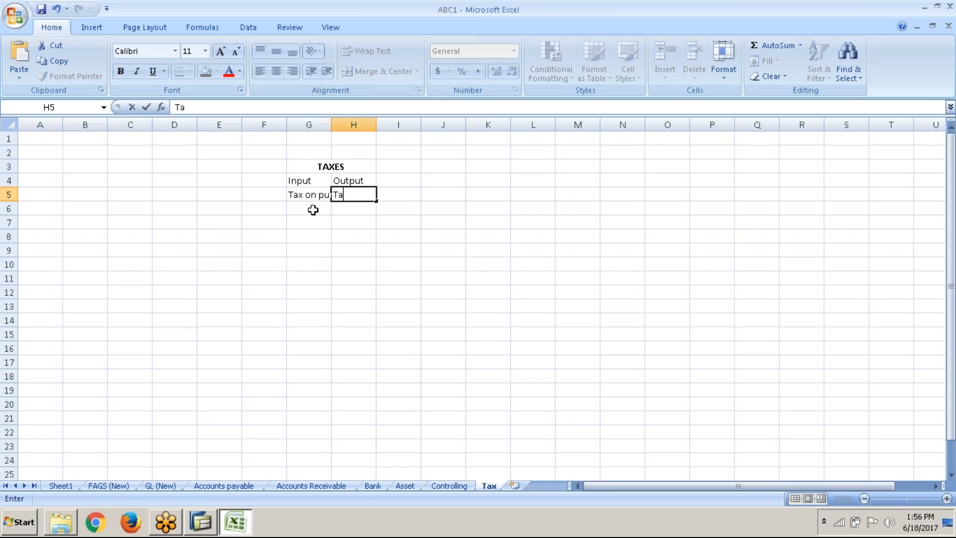
text(x on sales)
key(Return)
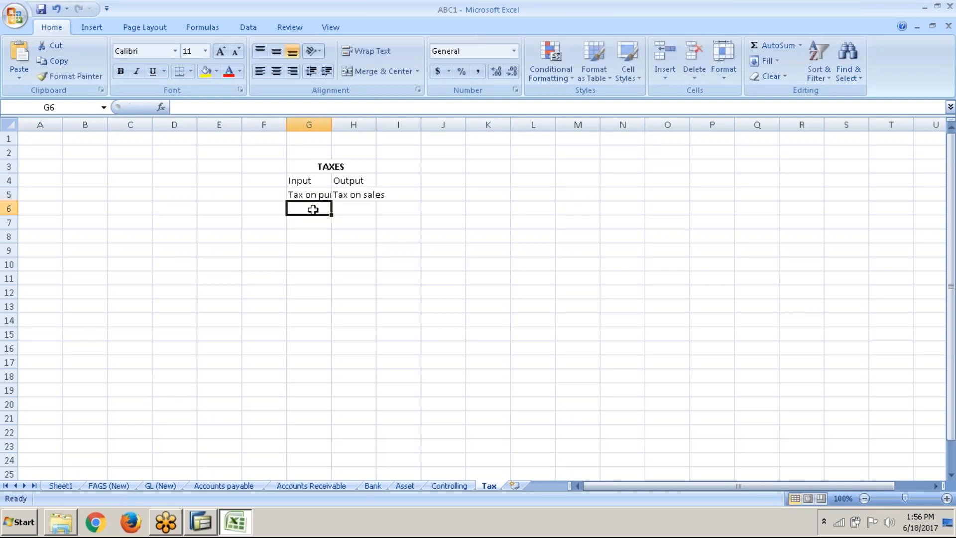
Autofit the widths of columns G and H to their text
double_click(332, 125)
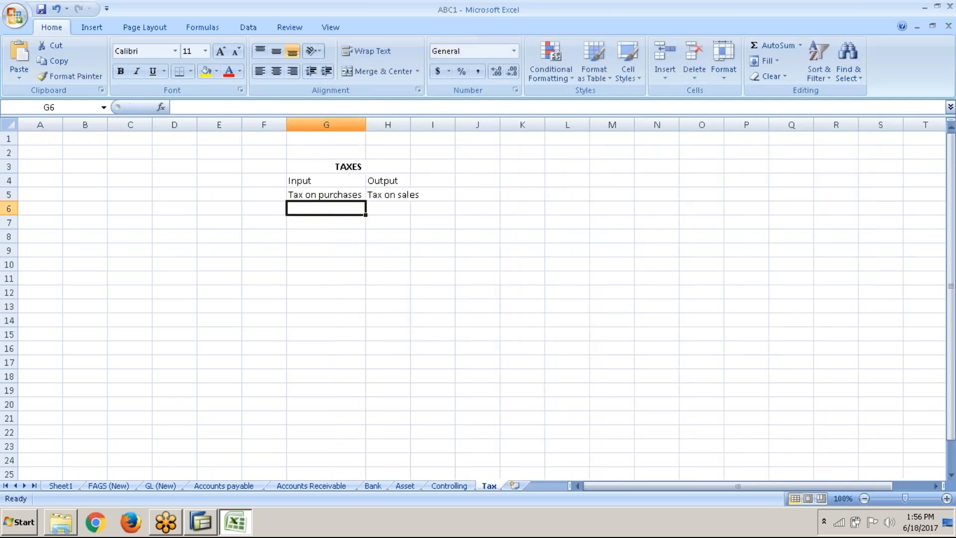
double_click(411, 126)
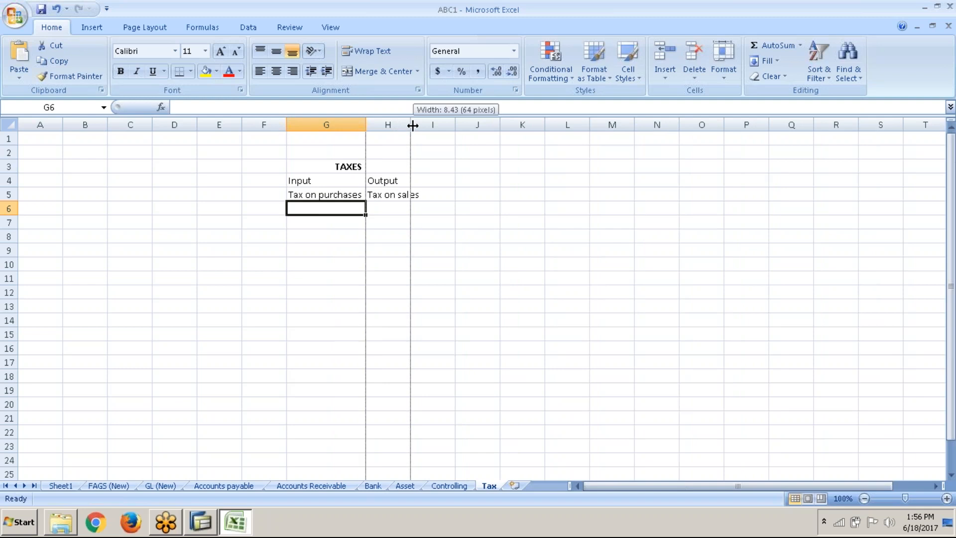
click(339, 238)
click(333, 226)
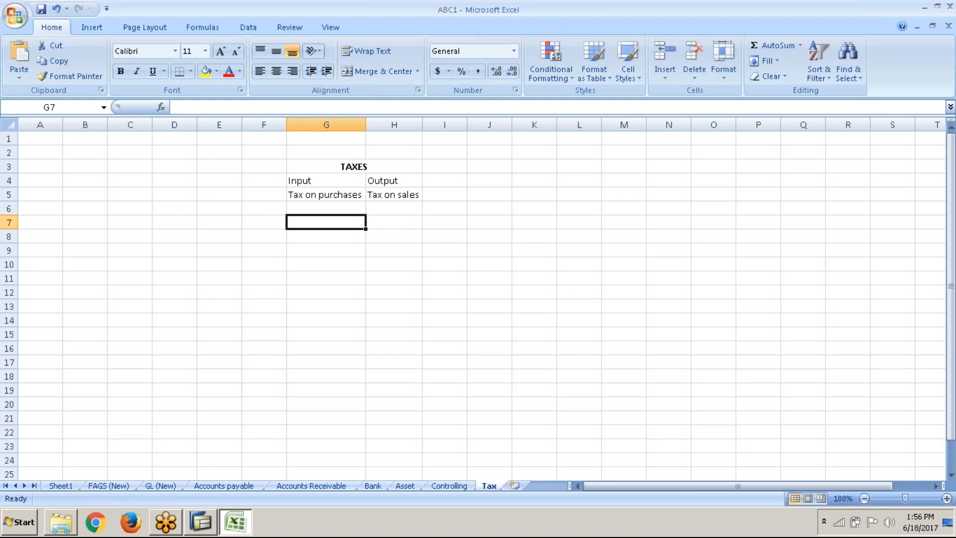
Enter the labels "Basic amount" in C7 and "VAT" in C8, widening column C to fit its text
click(193, 194)
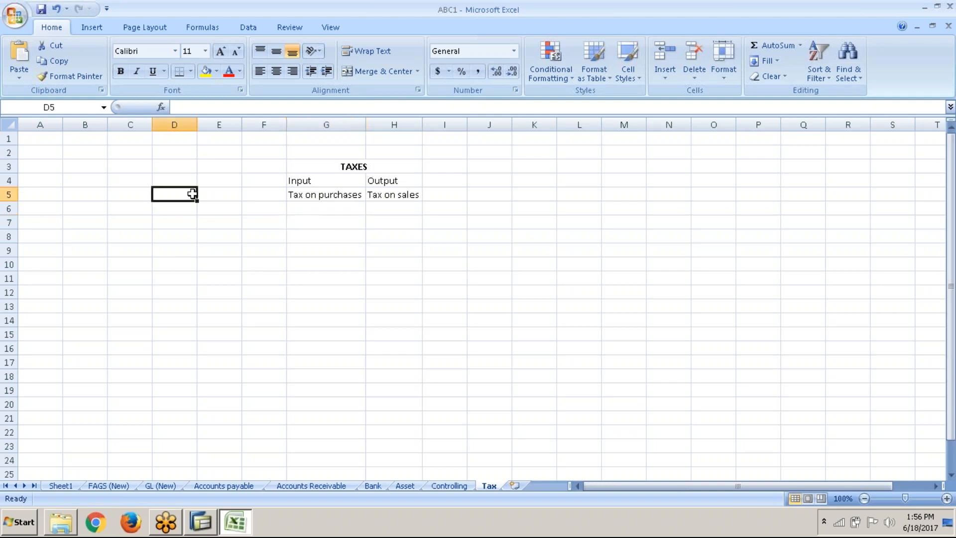
click(147, 221)
text(Basi)
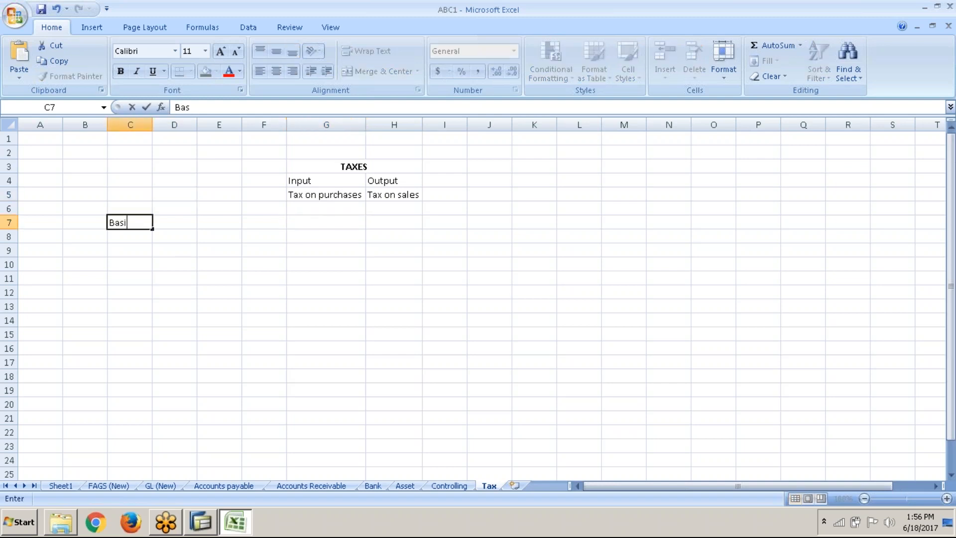
text(c amount)
key(Return)
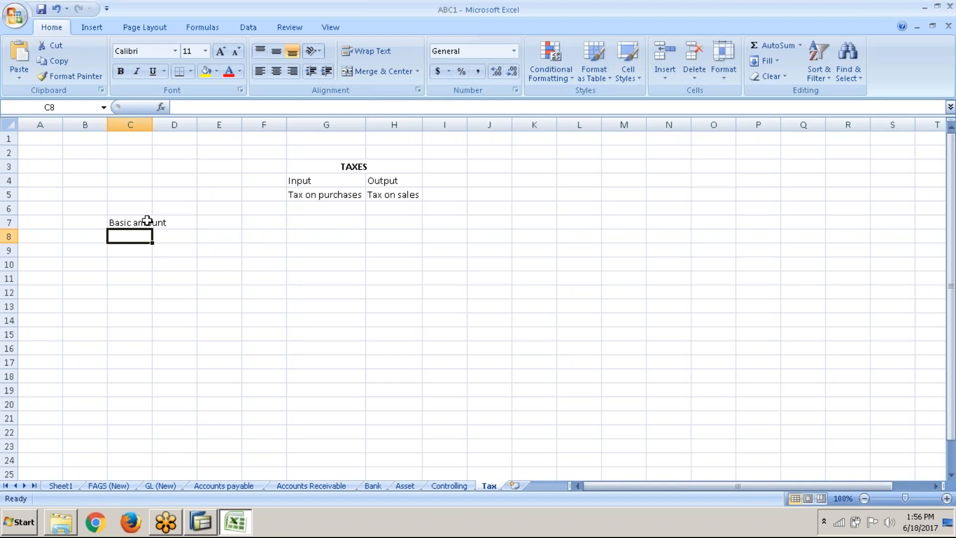
drag(152, 121, 169, 121)
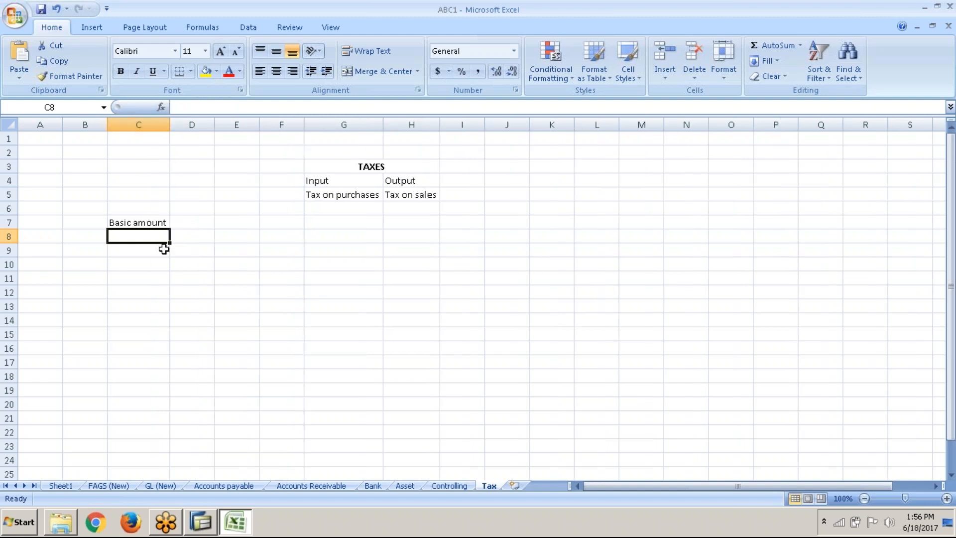
text(VAT)
key(Return)
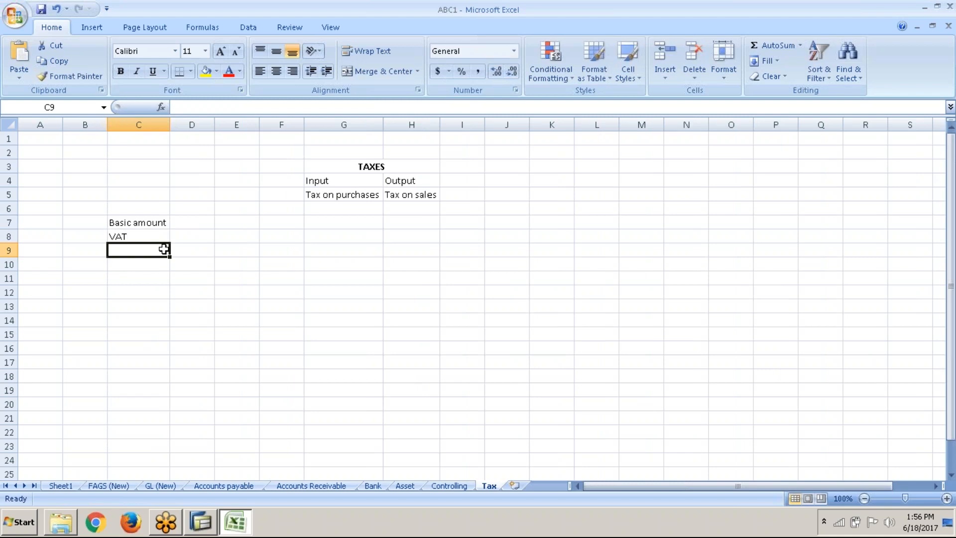
Replace the VAT label in C8 with "Excise duty"
click(157, 235)
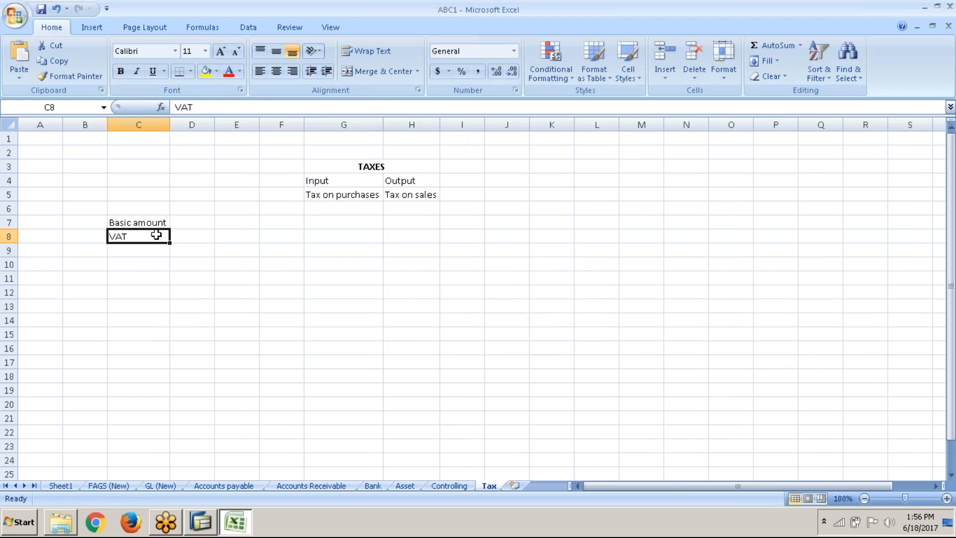
key(BackSpace)
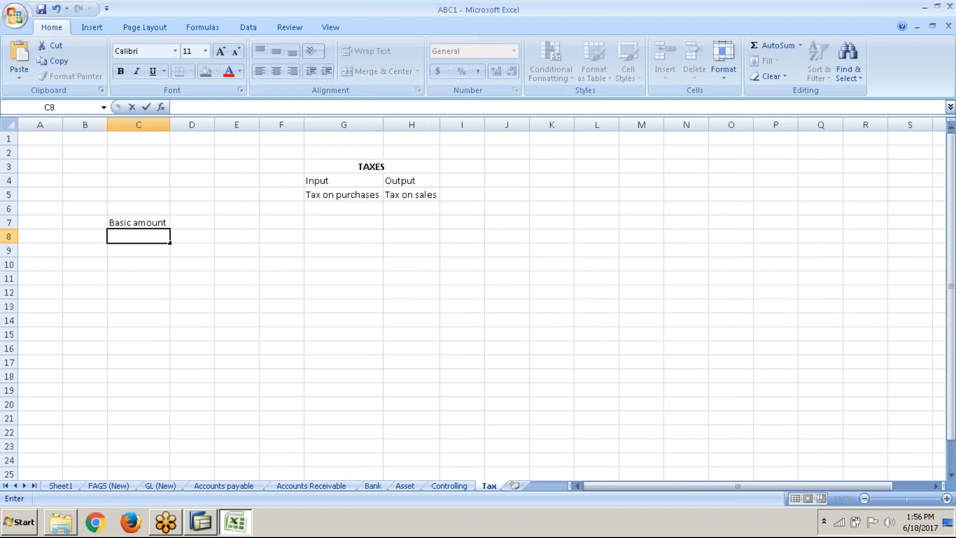
text(b)
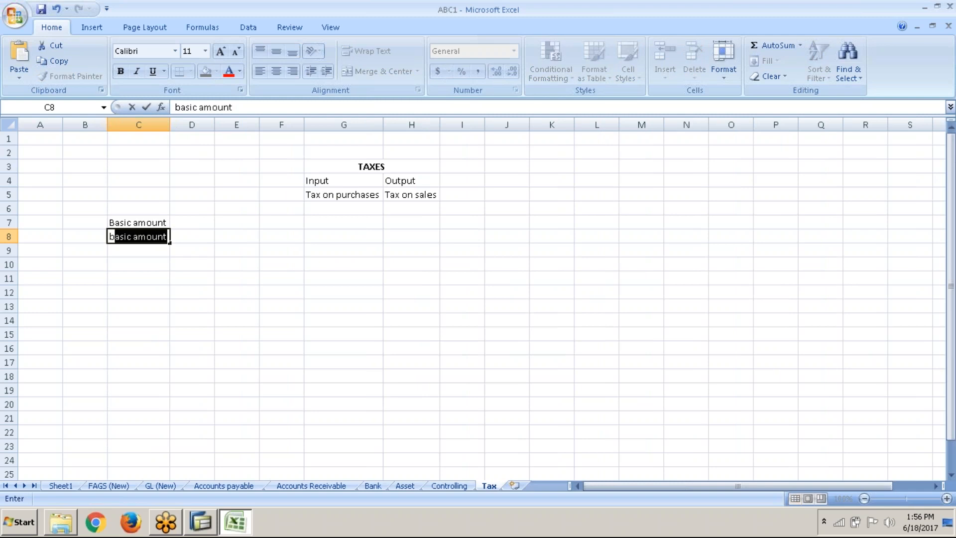
key(BackSpace)
key(BackSpace)
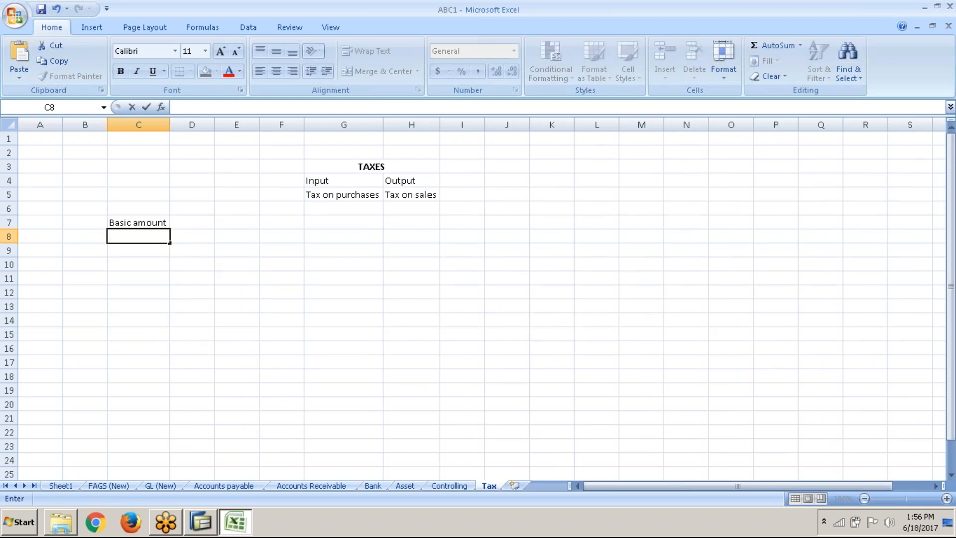
text(Excise duty)
key(Return)
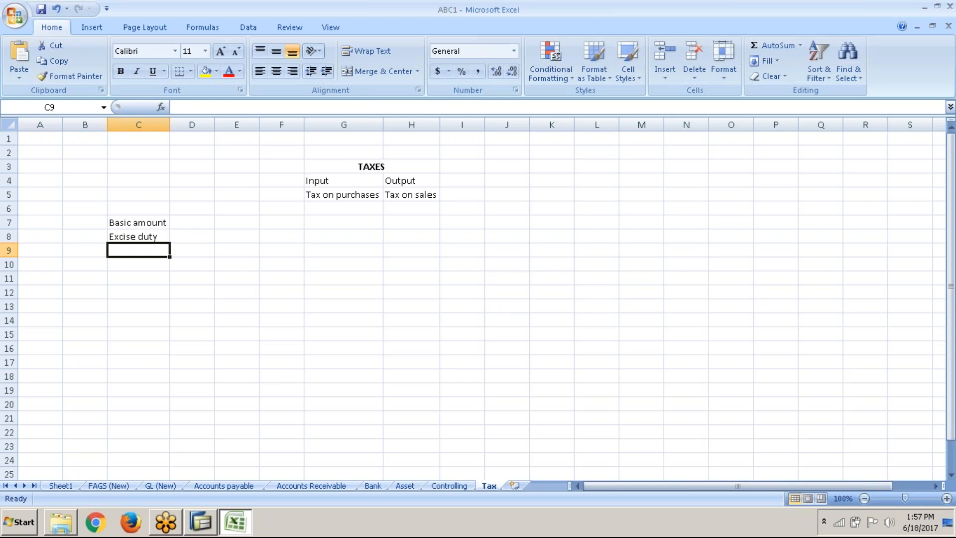
Enter the labels "CESS" in C9 and "VAT/CST" in C10 below Excise duty
text(C)
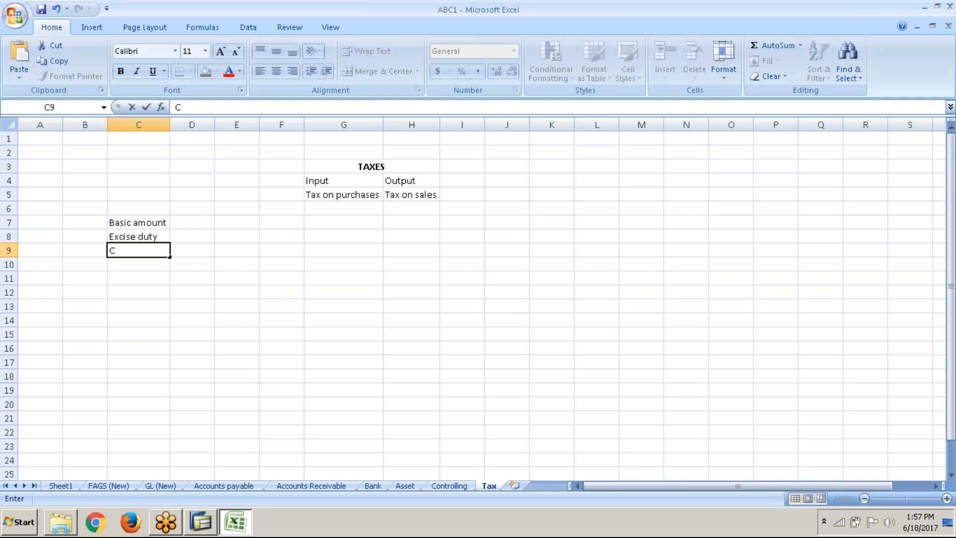
text(ESS)
key(Return)
click(158, 237)
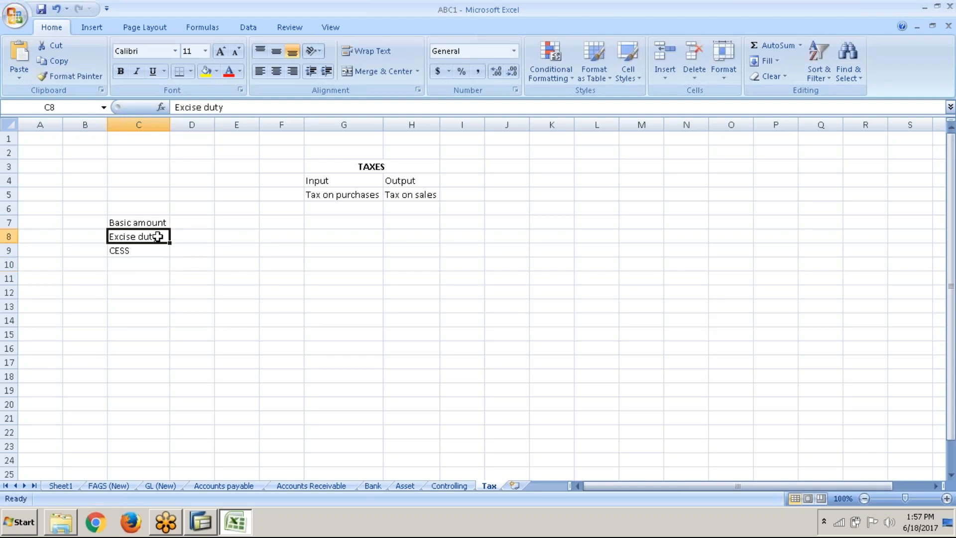
click(152, 263)
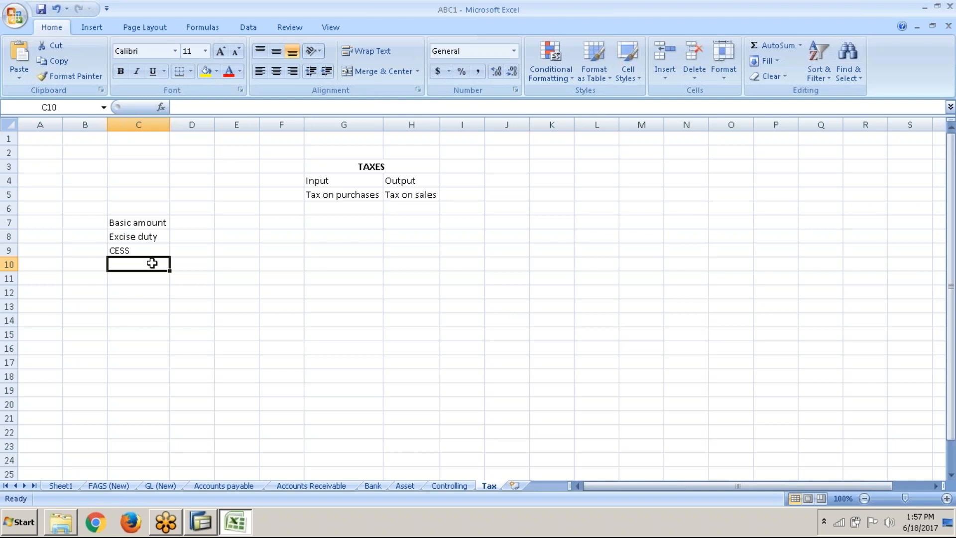
text(VAT)
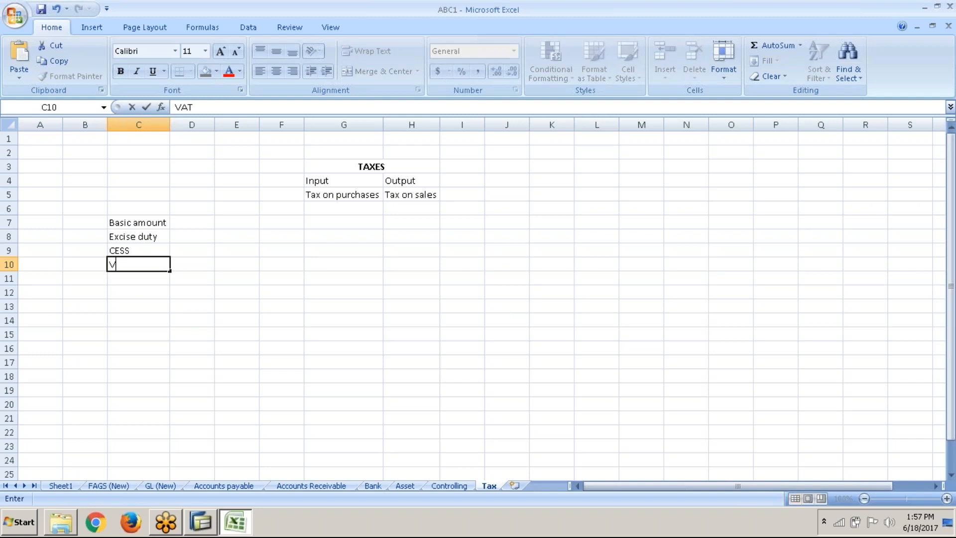
text(?CST)
key(BackSpace)
key(BackSpace)
key(BackSpace)
key(BackSpace)
text(/CS)
click(132, 269)
click(133, 276)
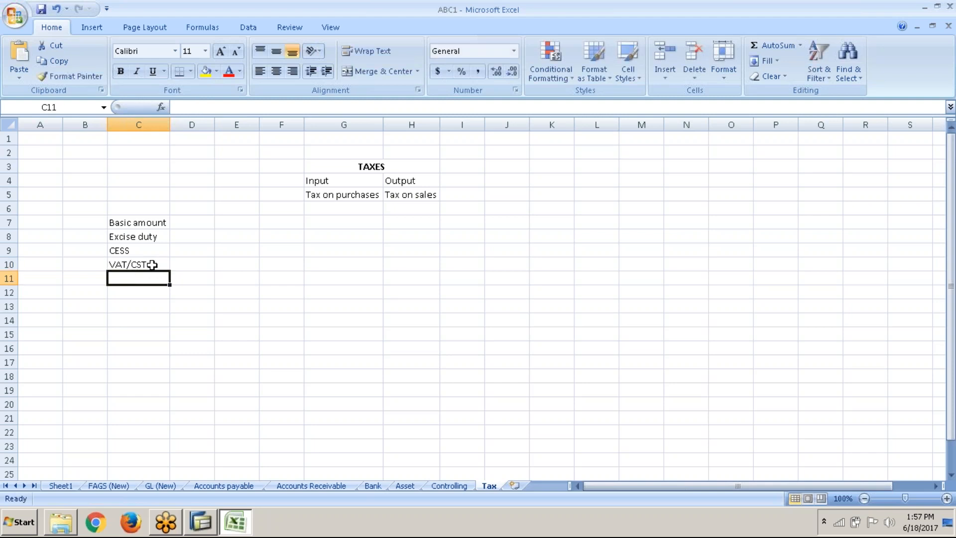
Shorten the label in C10 to "VAT"
double_click(143, 265)
key(BackSpace)
key(BackSpace)
key(BackSpace)
key(BackSpace)
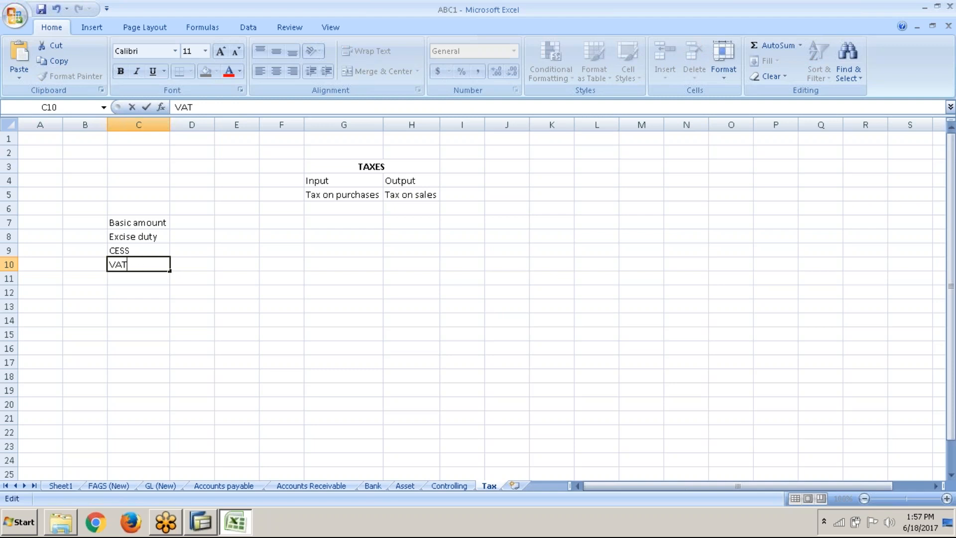
key(Return)
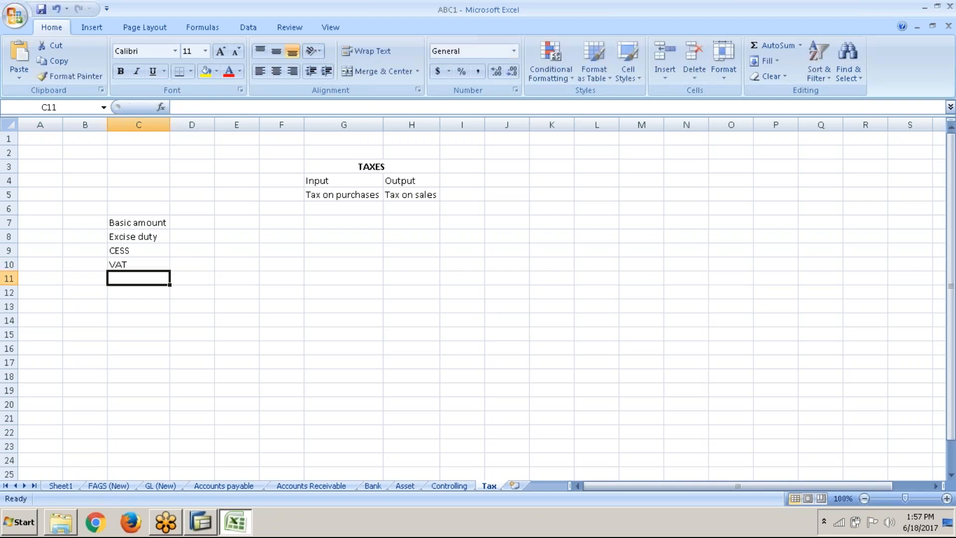
Replace the label in C10 with "CST"
key(Up)
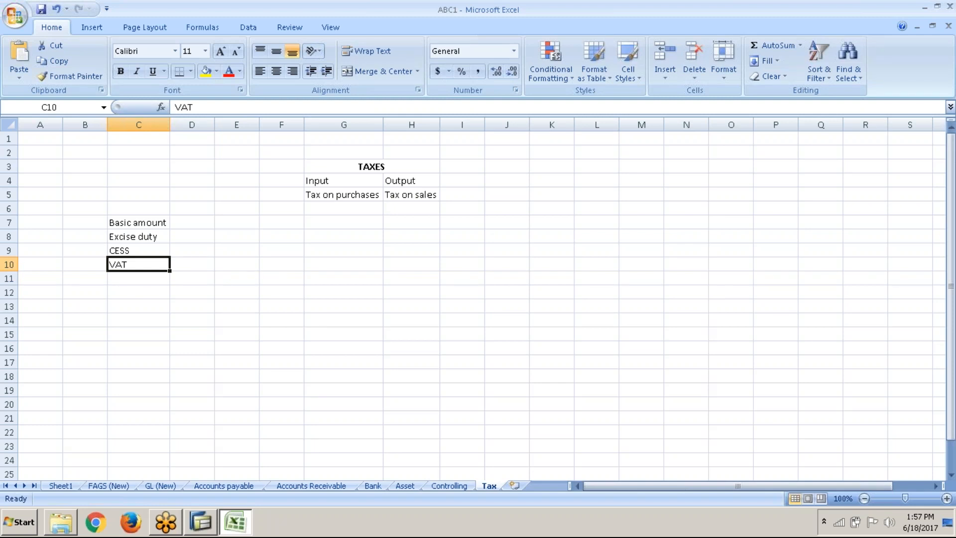
text(CST)
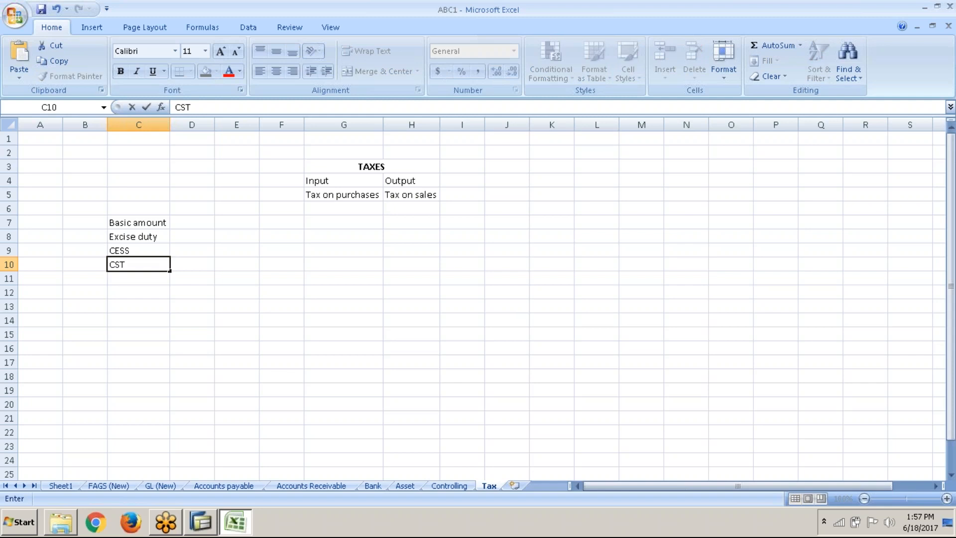
key(Return)
key(Up)
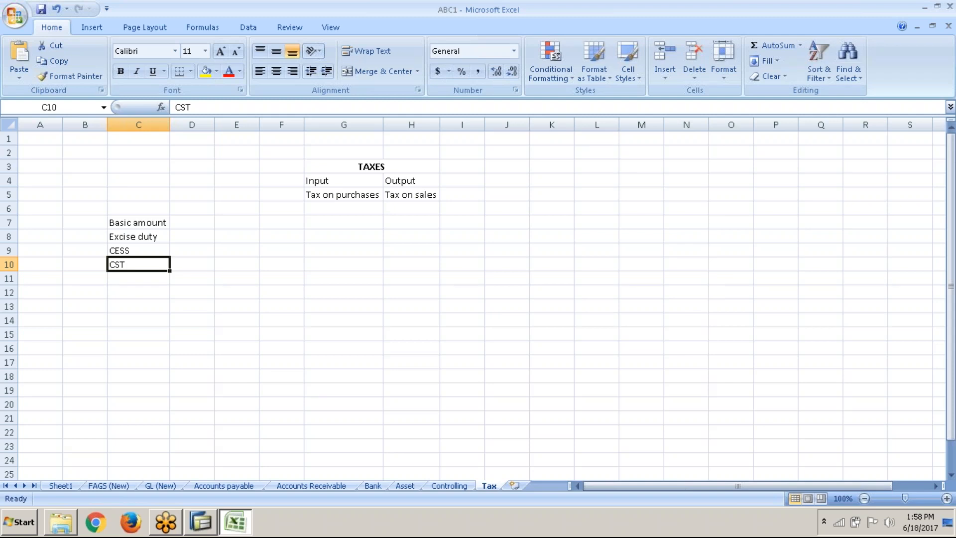
Clear the tax labels in C8:C10 below Basic amount
click(160, 239)
click(154, 247)
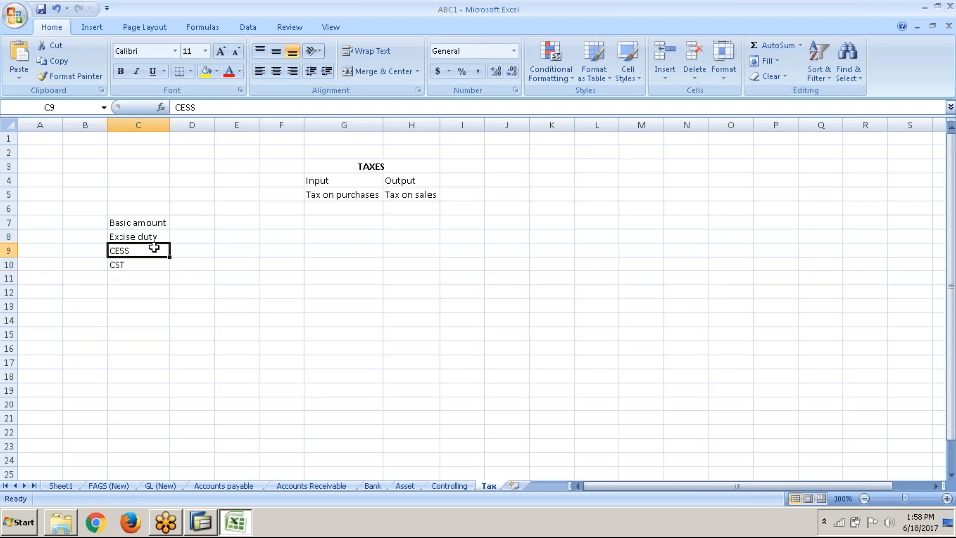
click(158, 238)
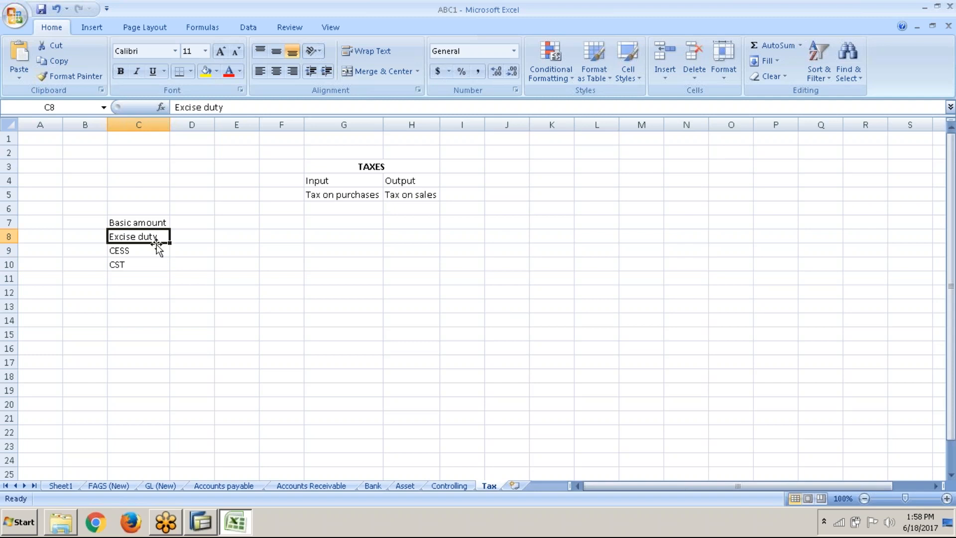
drag(156, 244, 150, 264)
key(Delete)
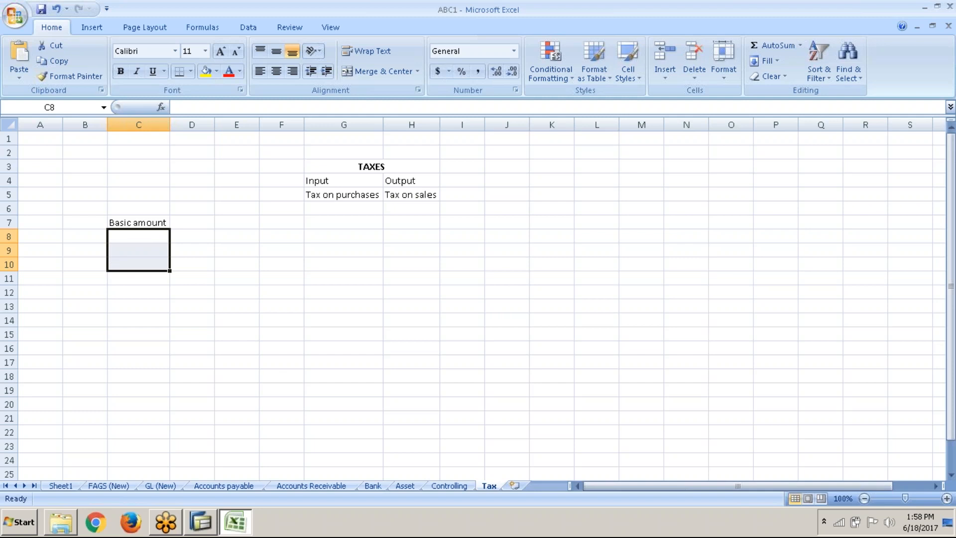
Enter the label "VAT" in C8 below Basic amount
click(155, 238)
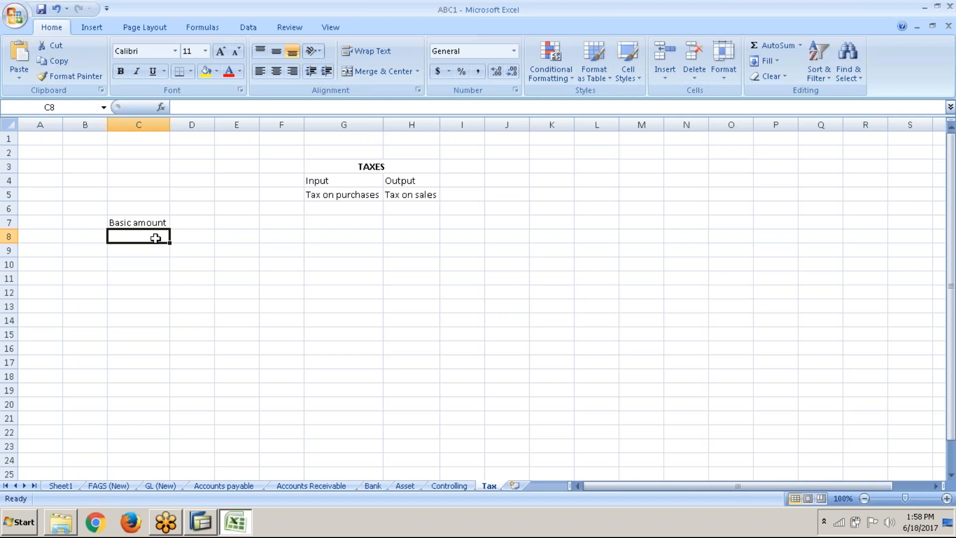
text(vat)
key(BackSpace)
key(BackSpace)
key(BackSpace)
text(VAT)
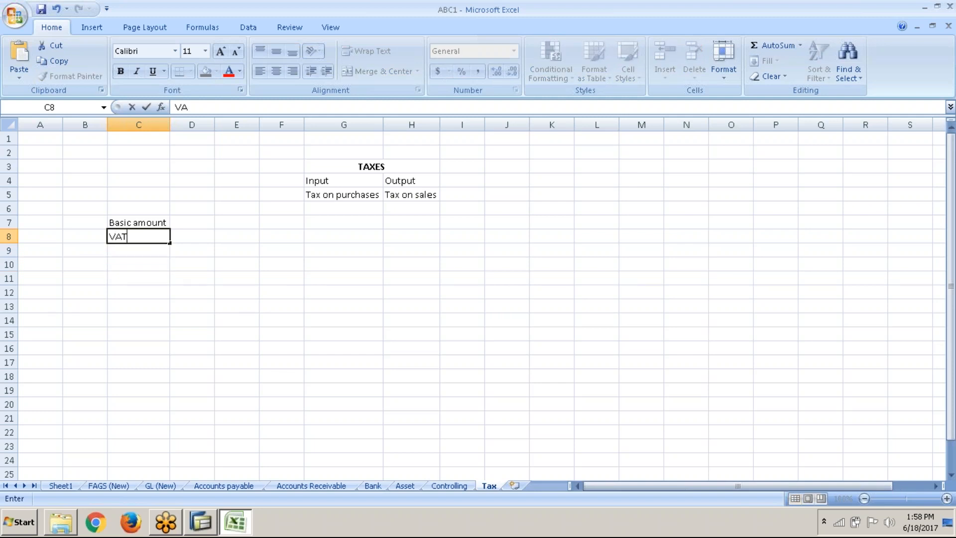
key(Return)
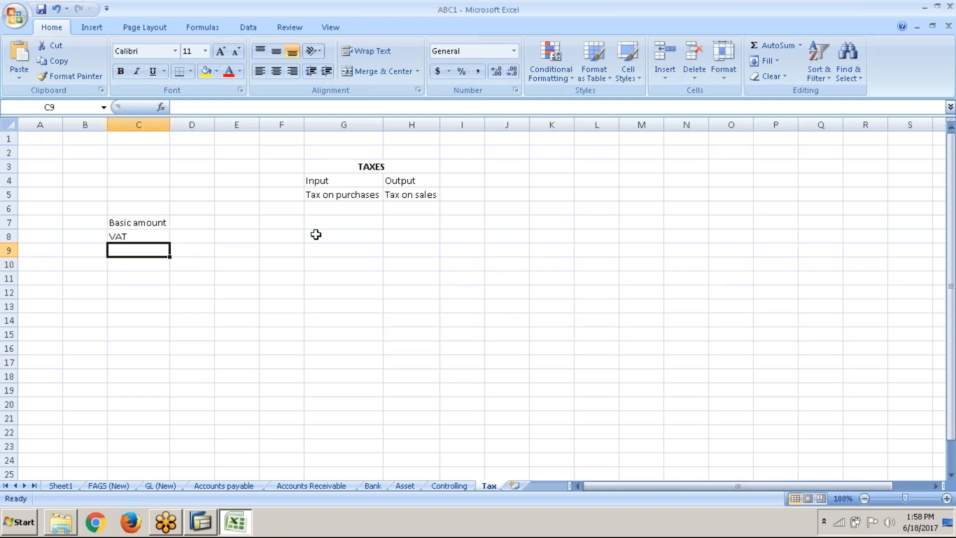
Clear the Basic amount and VAT labels from C7:C8
click(340, 220)
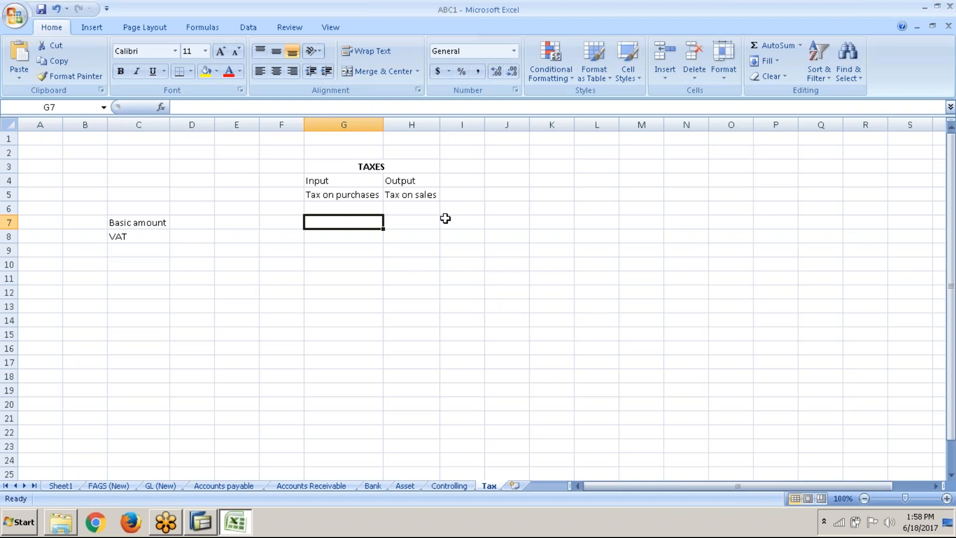
click(408, 222)
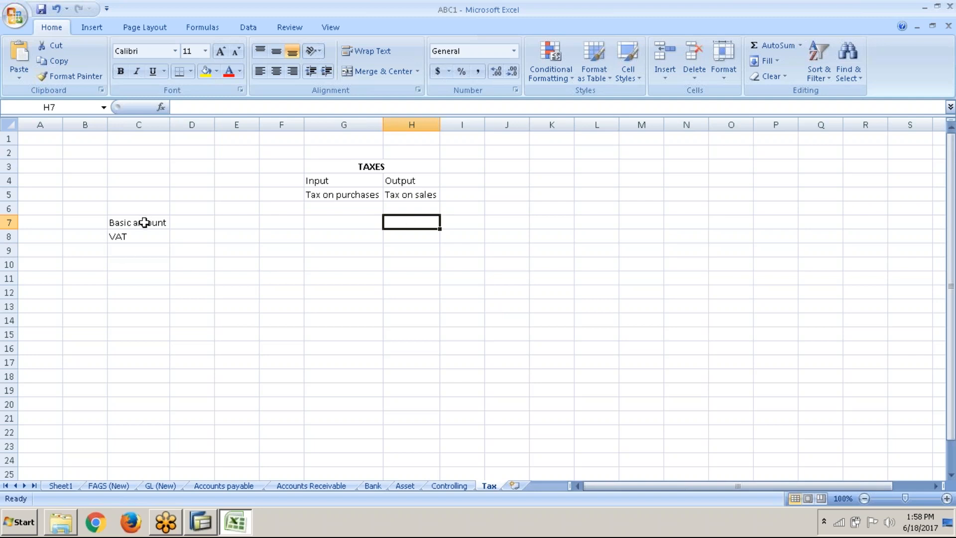
drag(145, 223, 148, 231)
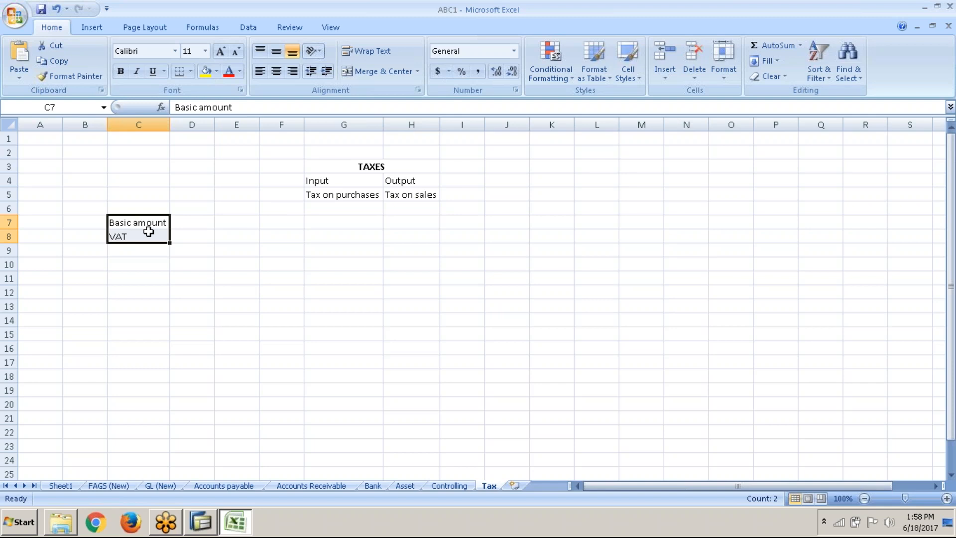
key(Delete)
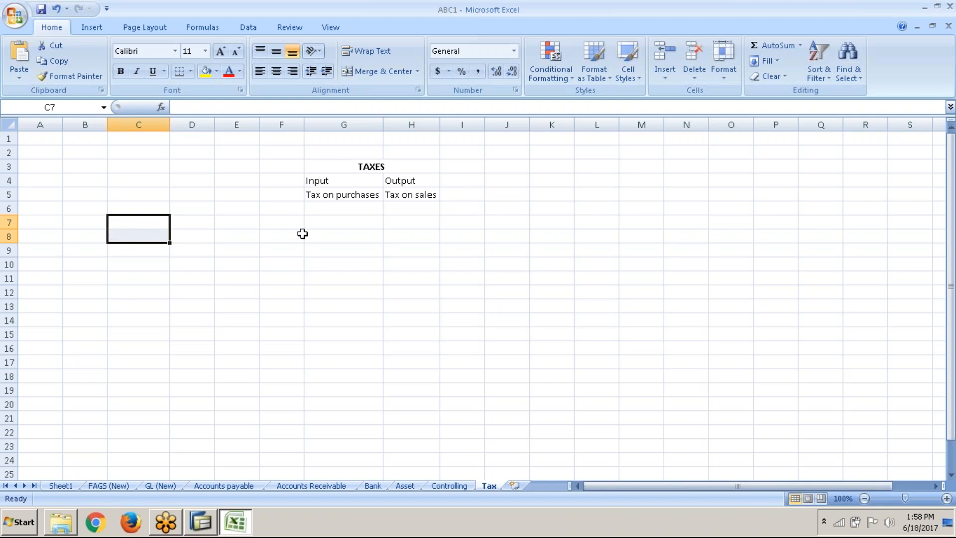
Enter "VAT - 20%" in G7 under the Input column
click(332, 217)
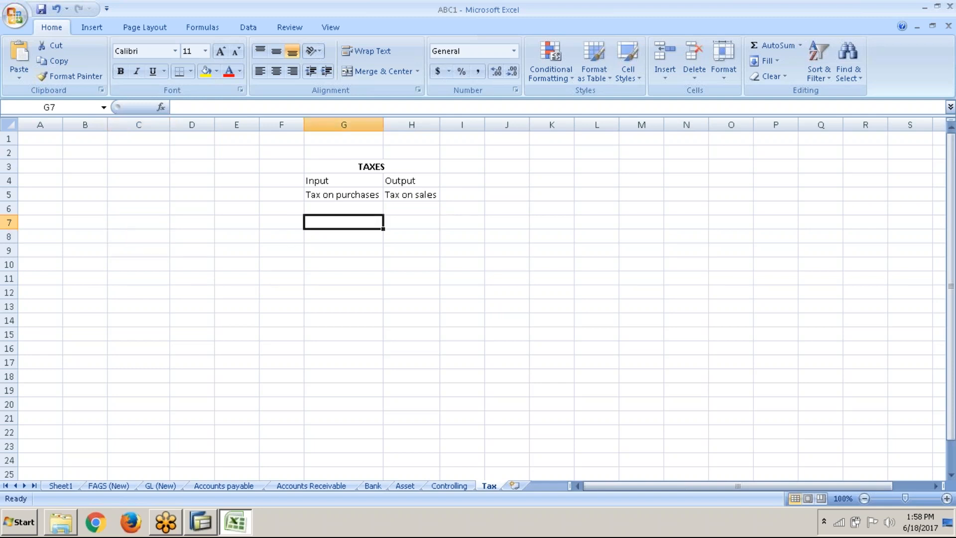
text(VAT - )
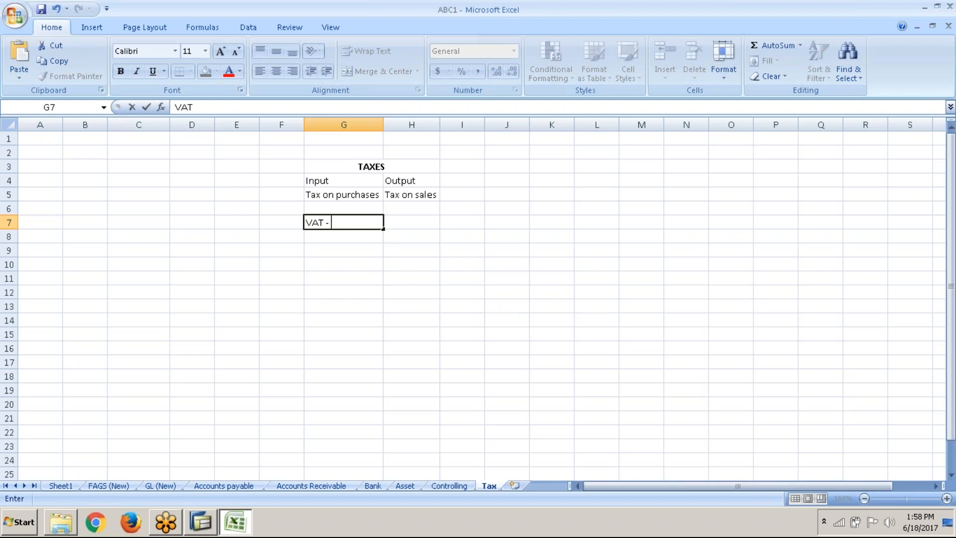
text(20%)
Enter "VAT - 20%" in H7 under the Output column
click(401, 225)
text(vat)
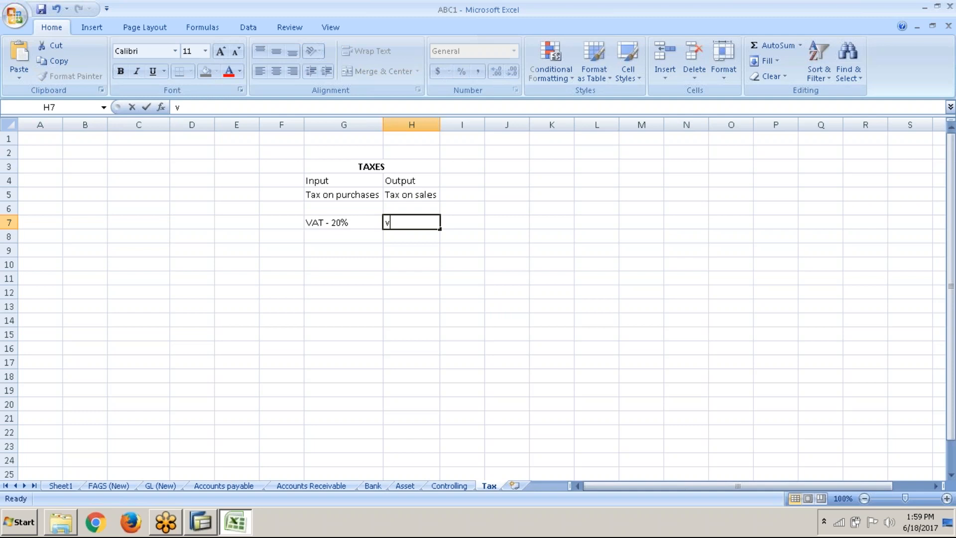
key(BackSpace)
key(BackSpace)
key(BackSpace)
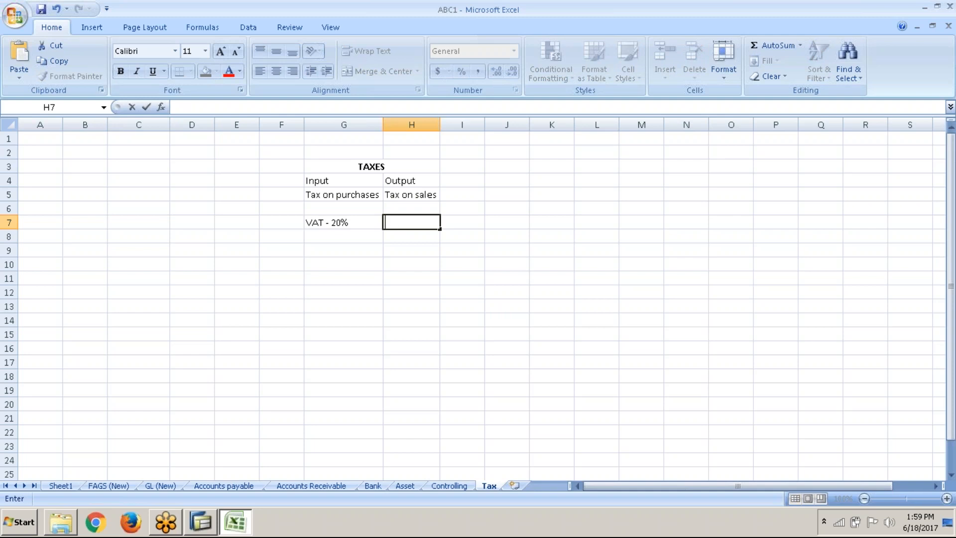
text(VAT)
text( --)
key(BackSpace)
text(20%)
key(Return)
key(Return)
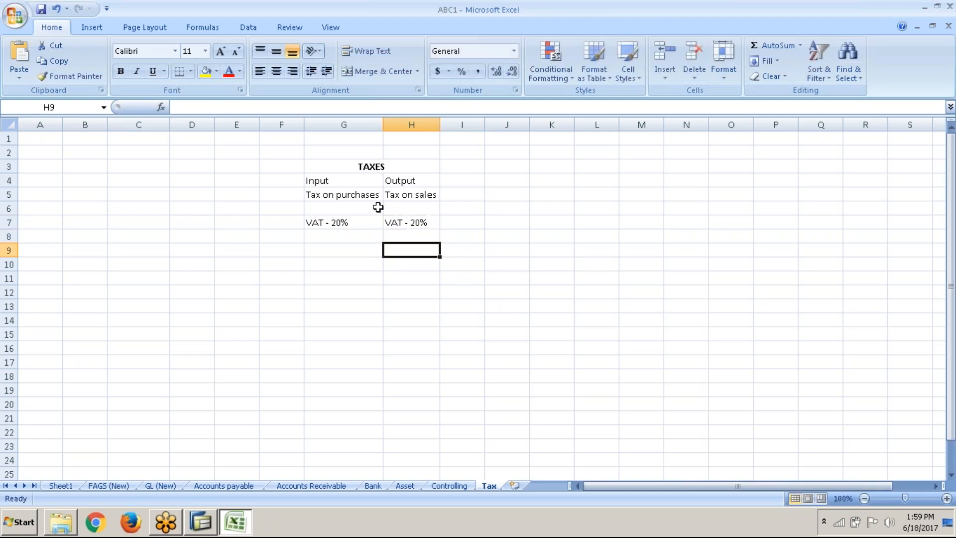
Compare the VAT entries under Input and Output in row 7
click(418, 207)
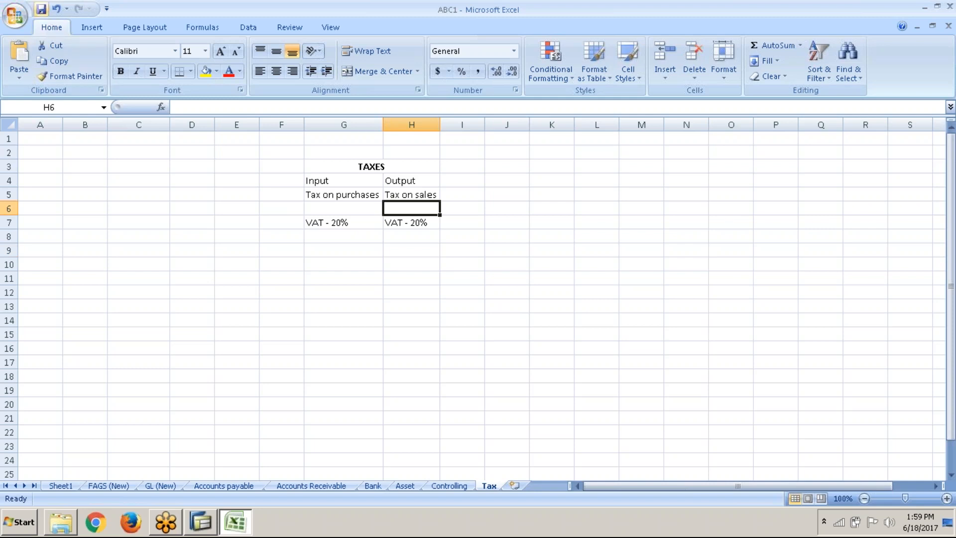
click(367, 223)
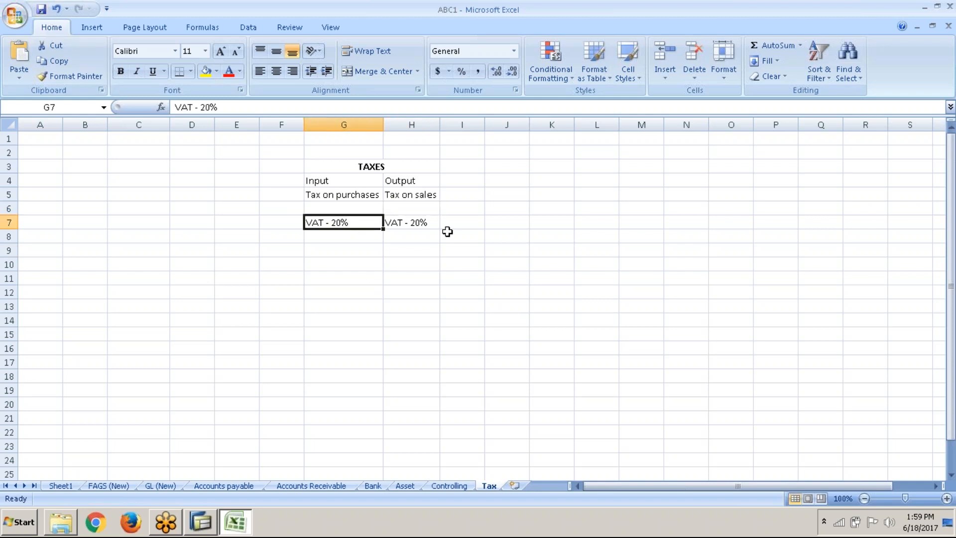
click(420, 221)
click(347, 249)
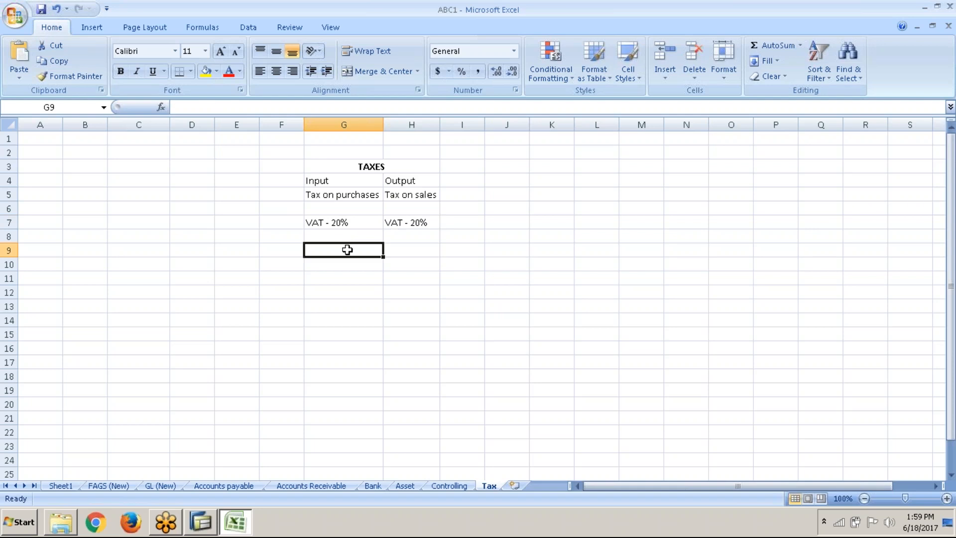
click(371, 217)
click(426, 221)
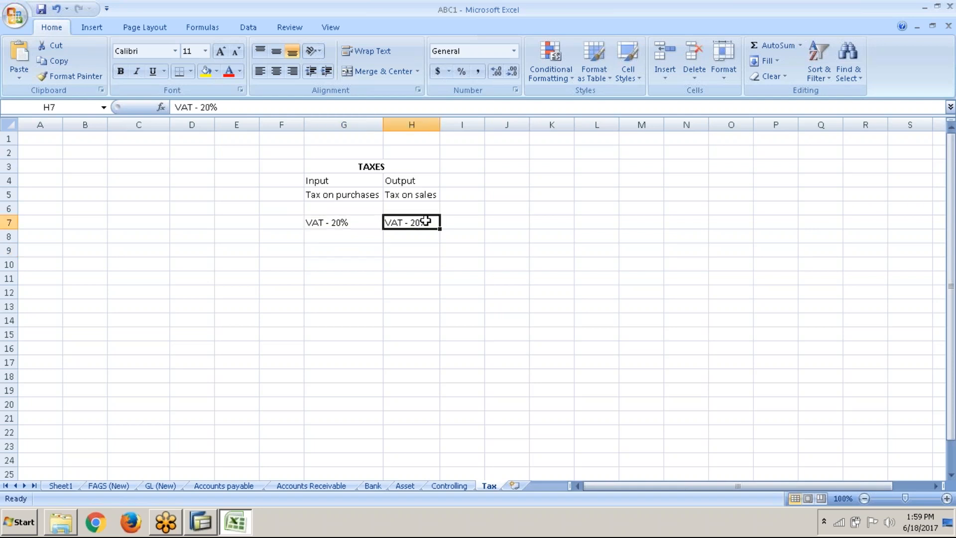
click(349, 222)
click(427, 222)
click(292, 265)
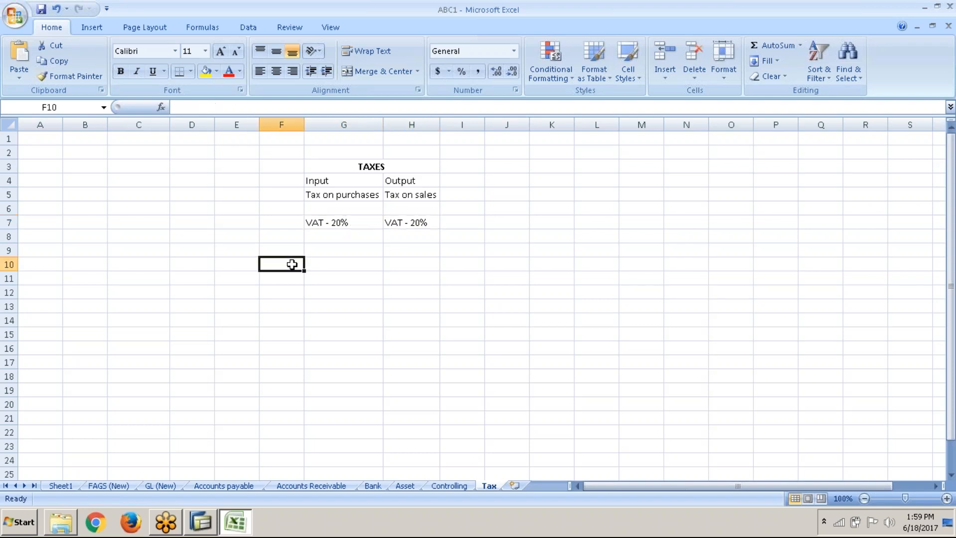
click(319, 253)
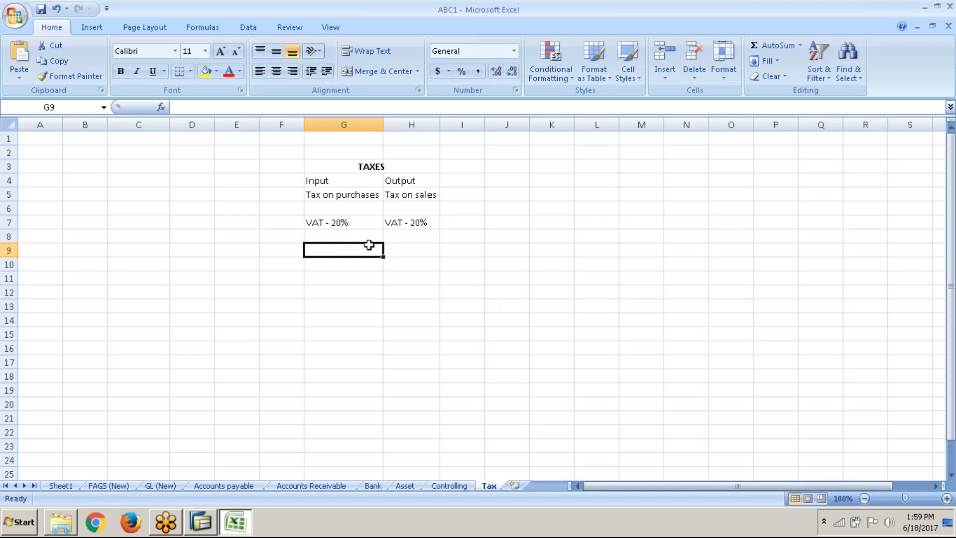
click(161, 276)
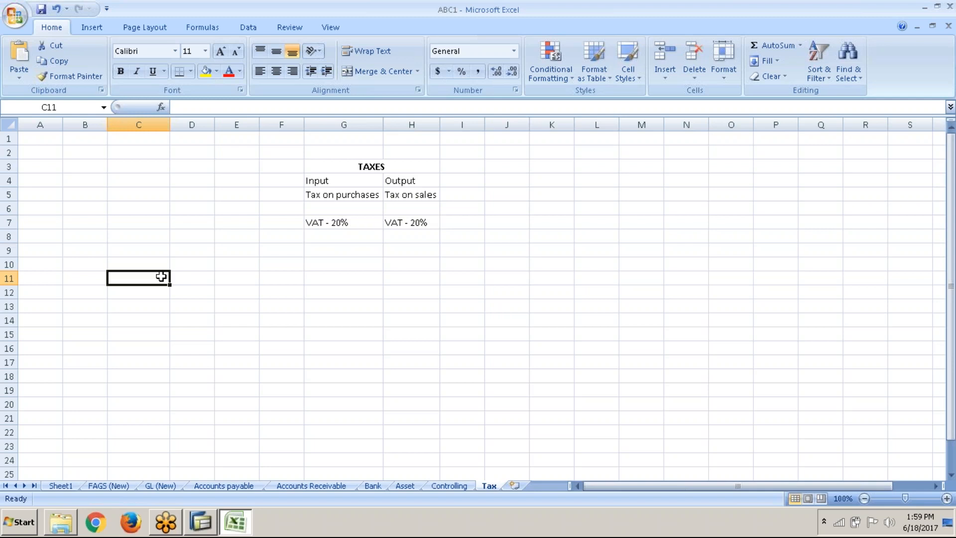
Switch to SAP, run transaction SPRO and display the SAP Reference IMG
click(201, 532)
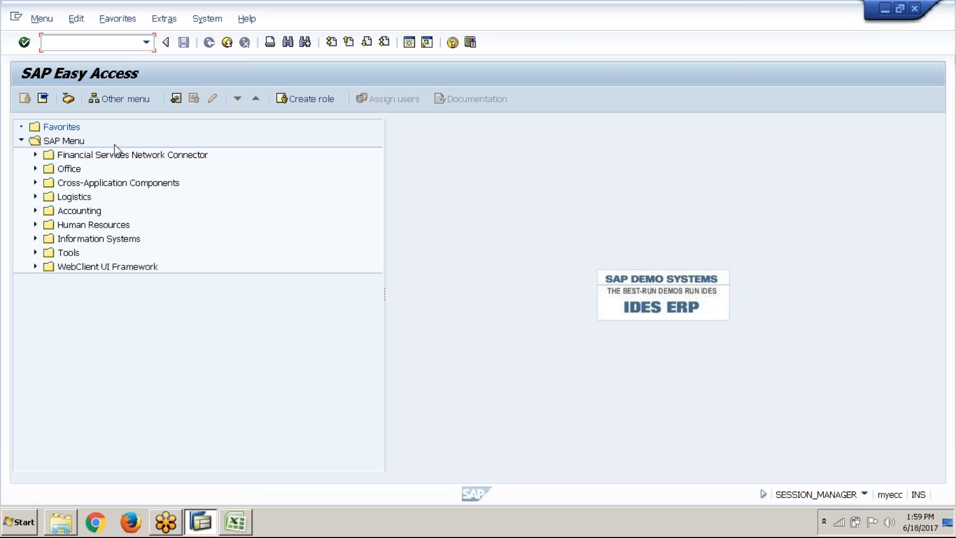
text(STEP 1)
key(BackSpace)
key(BackSpace)
key(BackSpace)
key(BackSpace)
key(BackSpace)
key(BackSpace)
text(SPRO)
key(Return)
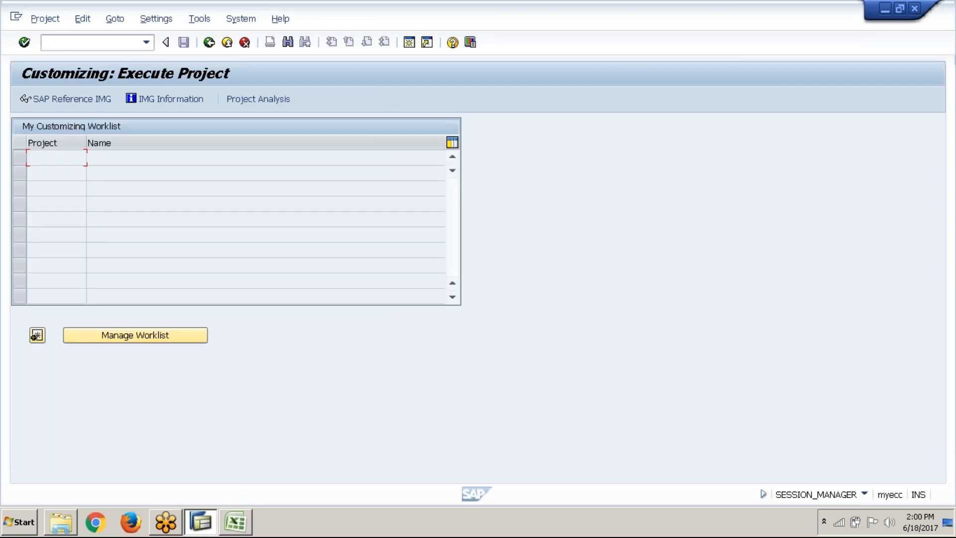
click(106, 101)
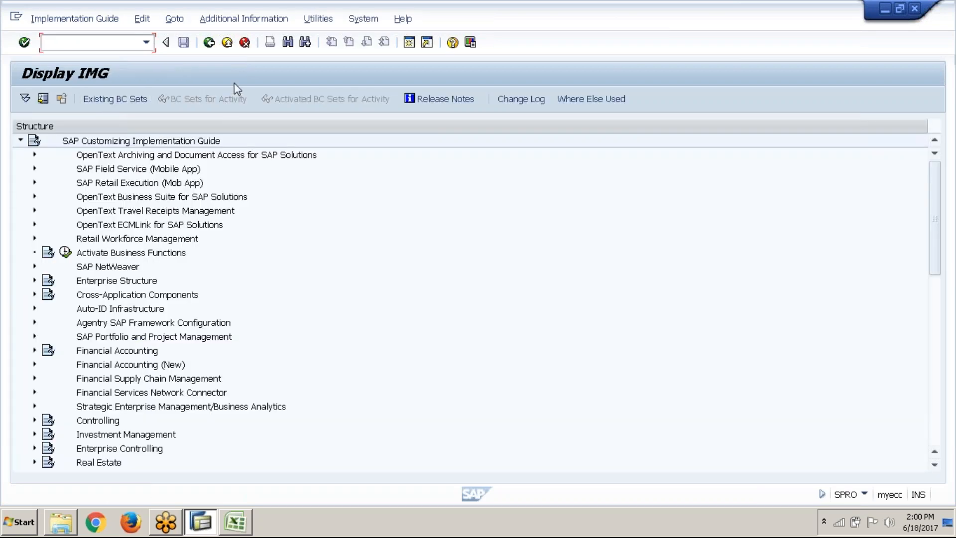
Show the IMG activity keys in an Additional information column and widen that column
click(281, 23)
mouse_move(279, 37)
mouse_move(420, 54)
click(512, 72)
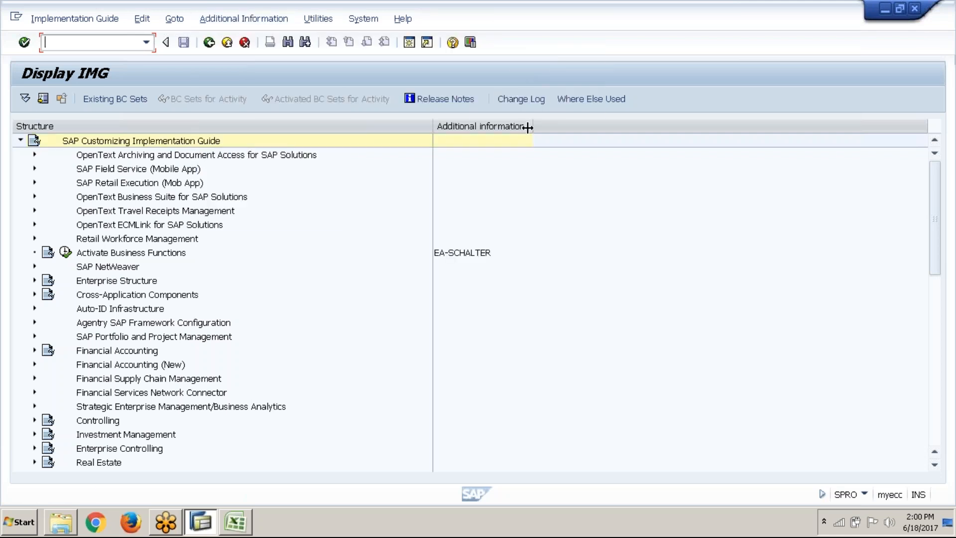
drag(533, 129, 568, 129)
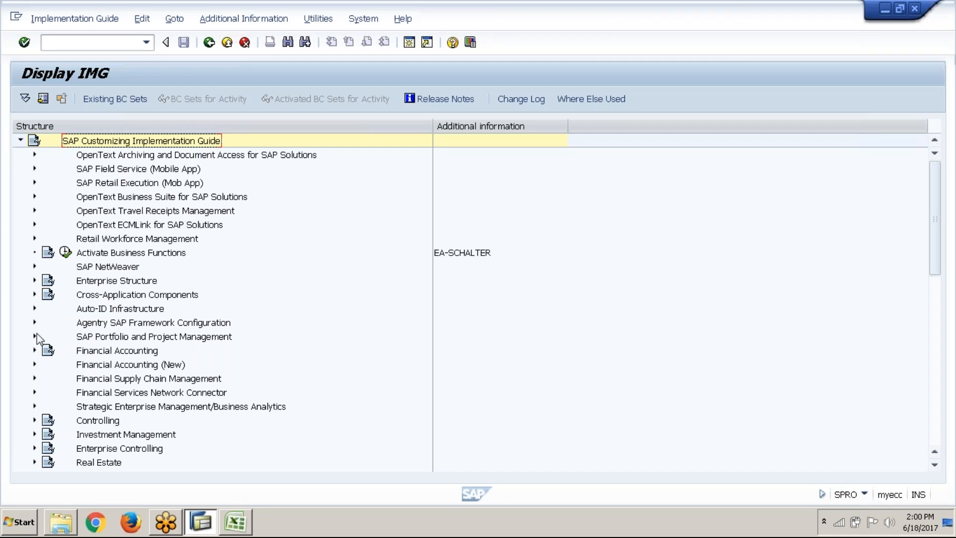
Expand Financial Accounting (New), Financial Accounting Global Settings (New), Tax on Sales/Purchases and its Basic Settings in the IMG
click(33, 365)
scroll(103, 308, down, 5)
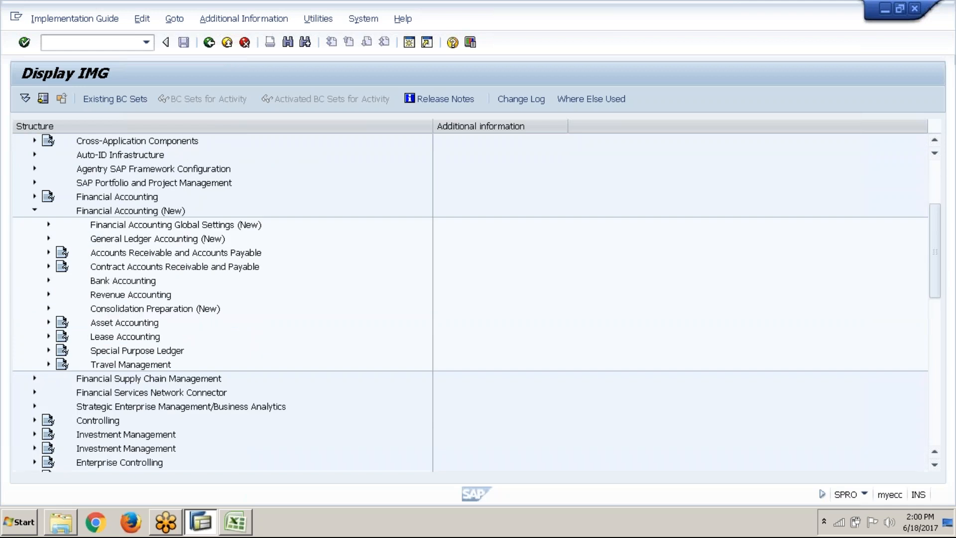
click(49, 141)
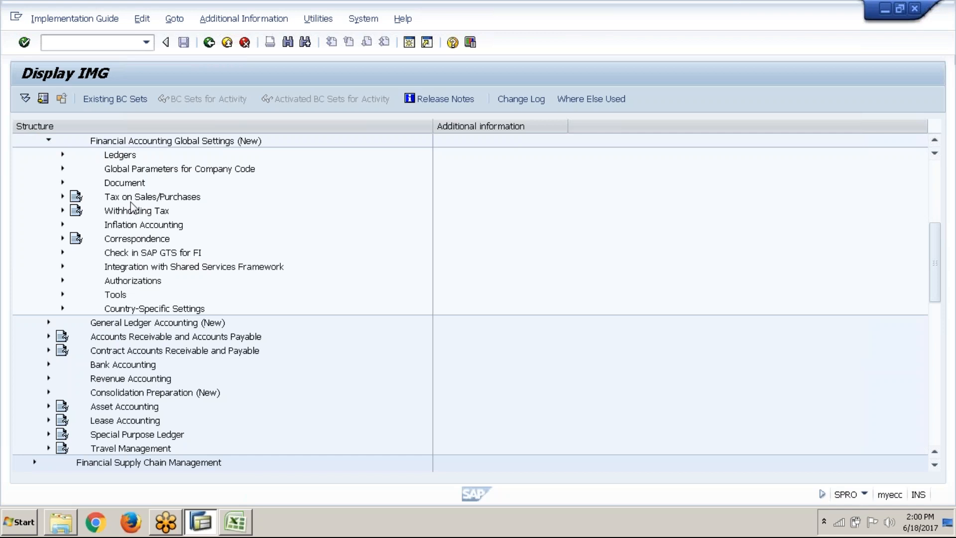
click(63, 197)
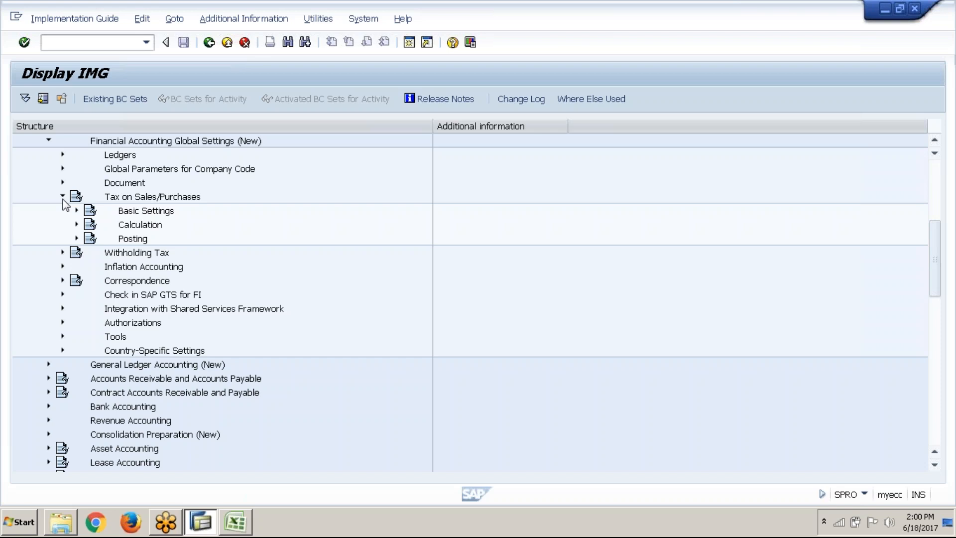
click(77, 210)
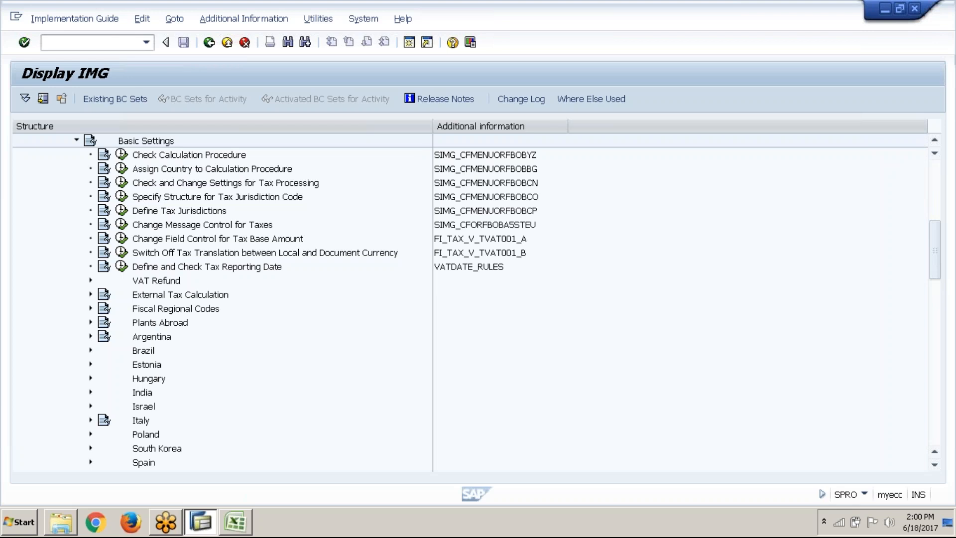
Execute Check Calculation Procedure under Basic Settings and open its Define Condition Types activity
click(209, 155)
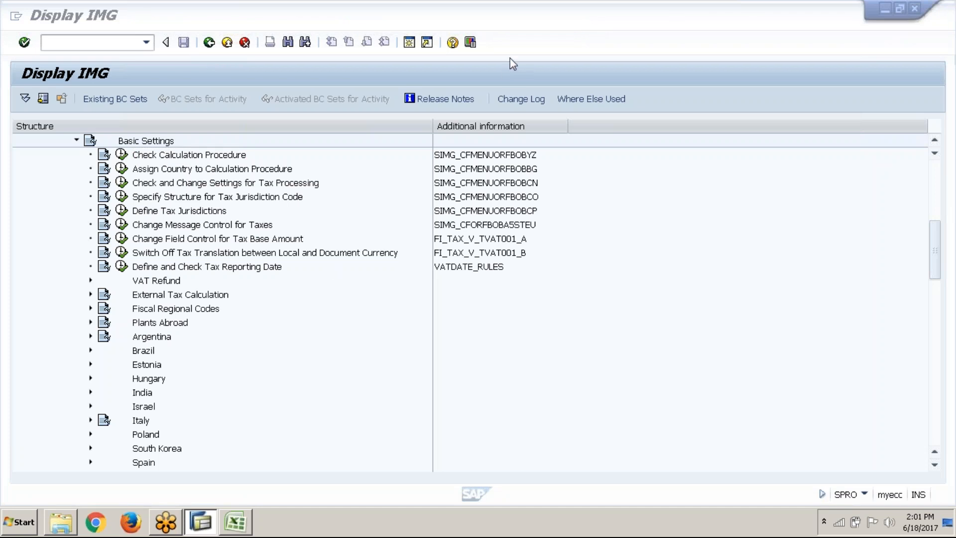
click(176, 155)
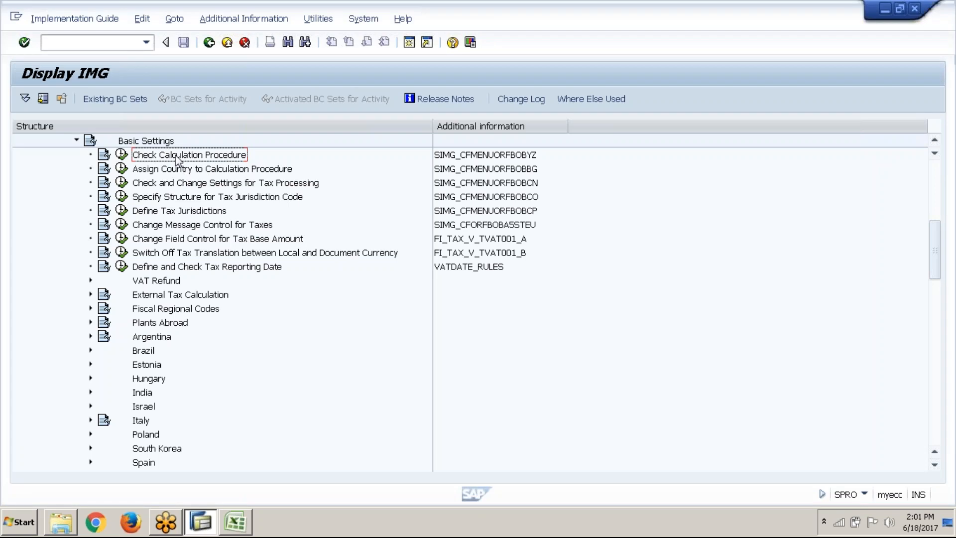
click(122, 156)
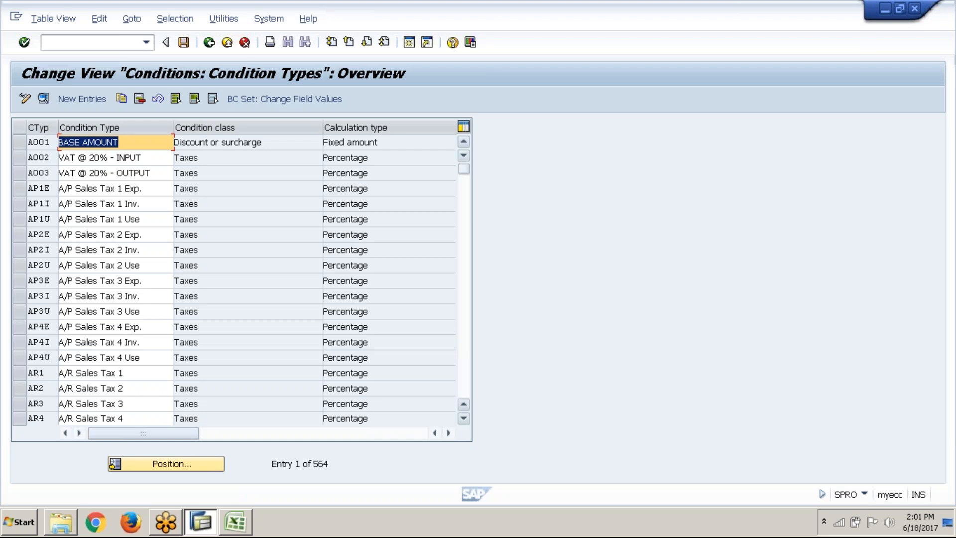
Look through the predefined tax condition types with their condition classes and calculation types
key(Page_Down)
key(Page_Down)
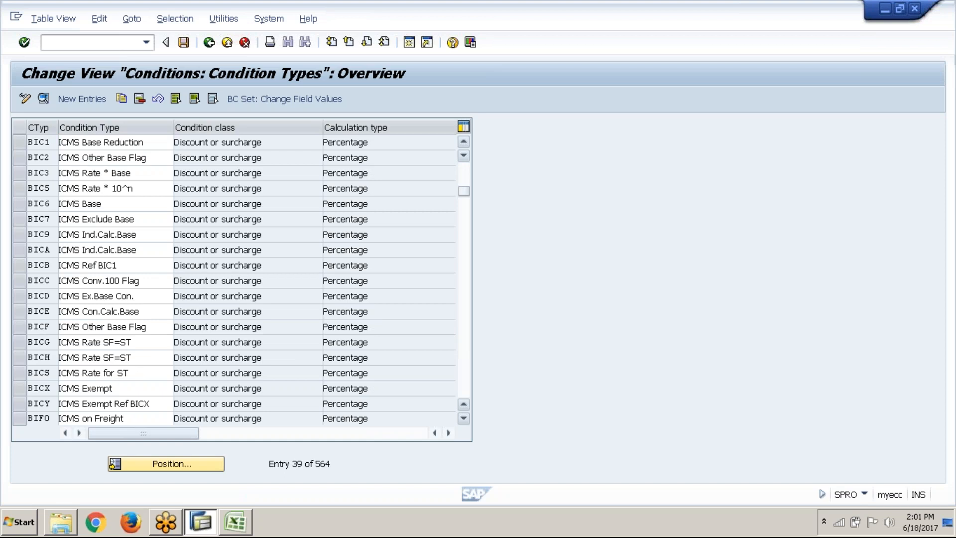
key(Page_Down)
key(Page_Down)
key(Page_Down)
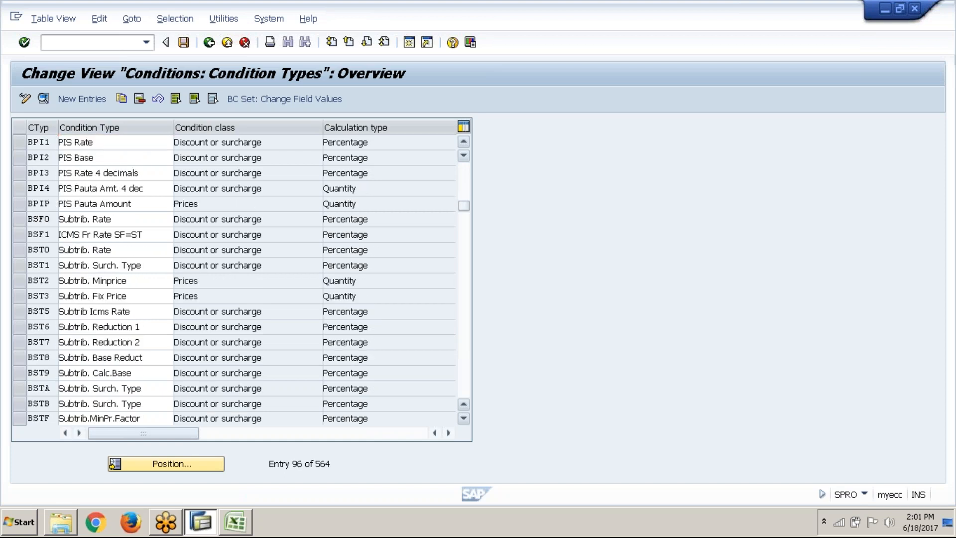
key(Page_Down)
key(Page_Down)
key(Page_Down)
key(Page_Down)
key(Page_Down)
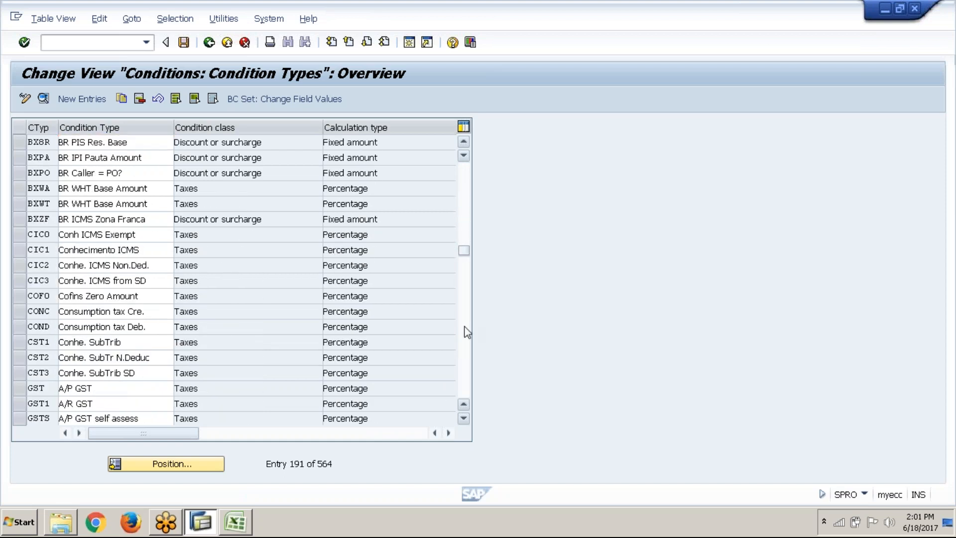
key(Page_Down)
key(Page_Down)
key(Page_Down)
key(Page_Down)
key(Page_Down)
key(Page_Down)
key(Page_Down)
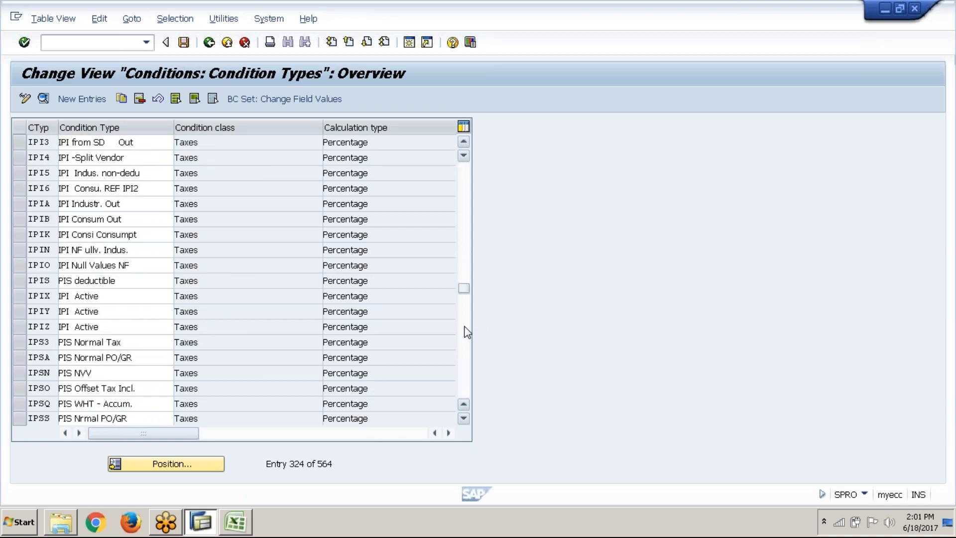
key(Page_Down)
mouse_move(197, 513)
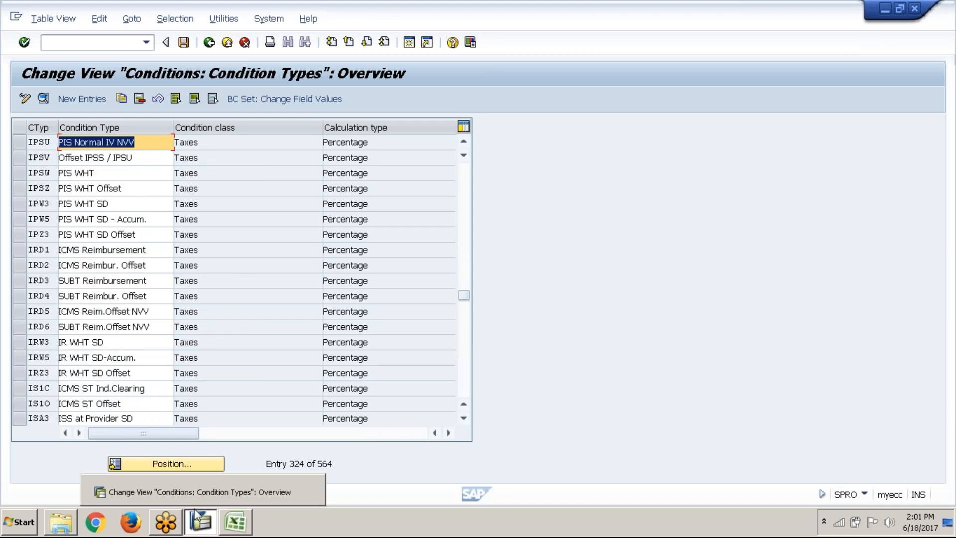
Leave the condition types overview and open the Define Procedures activity
click(208, 45)
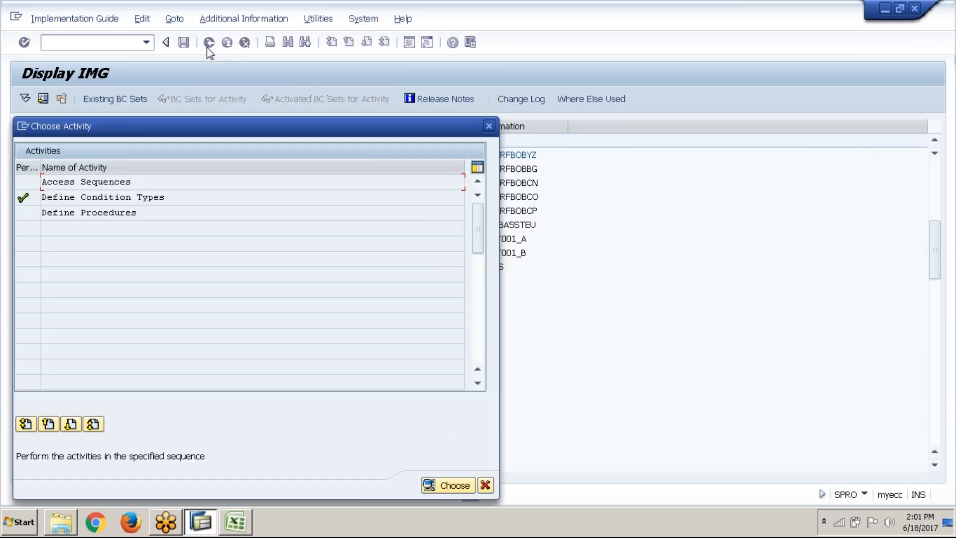
click(143, 207)
double_click(144, 207)
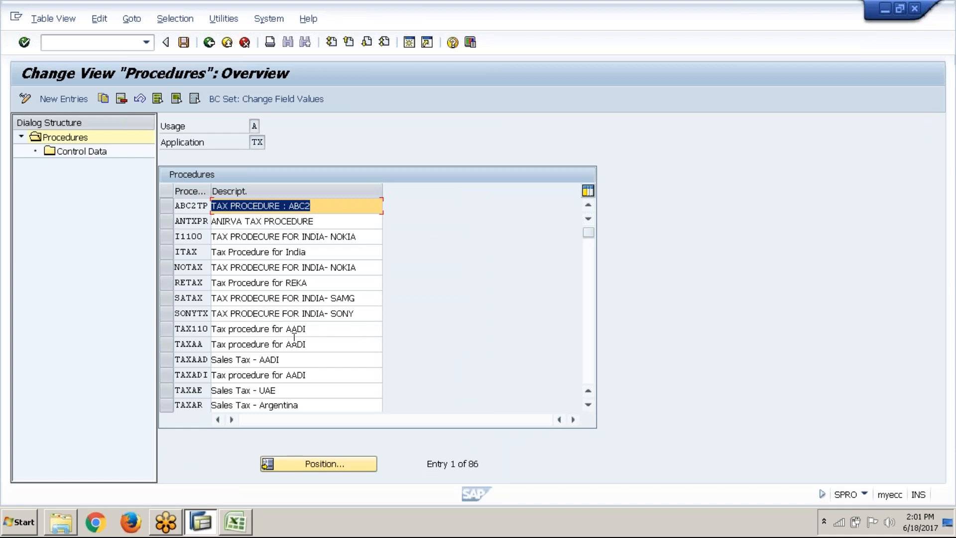
Look through the list of tax procedures for the country-specific sales tax procedures
click(314, 464)
scroll(378, 299, down, 2)
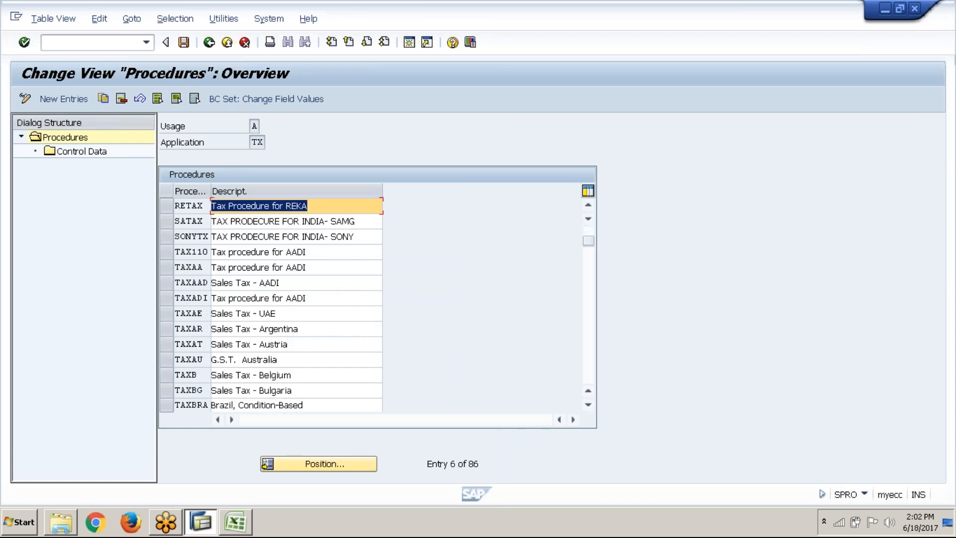
drag(589, 241, 589, 242)
drag(589, 242, 589, 239)
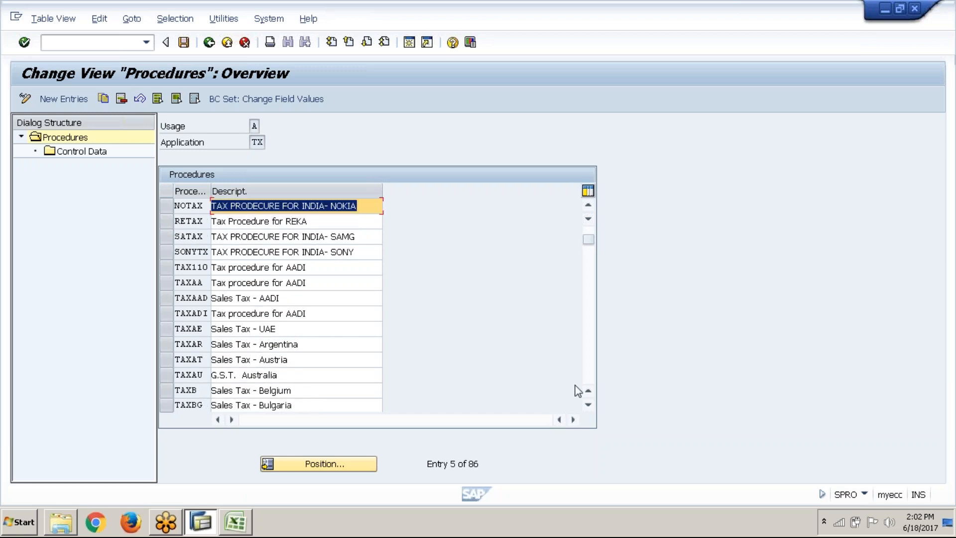
click(588, 405)
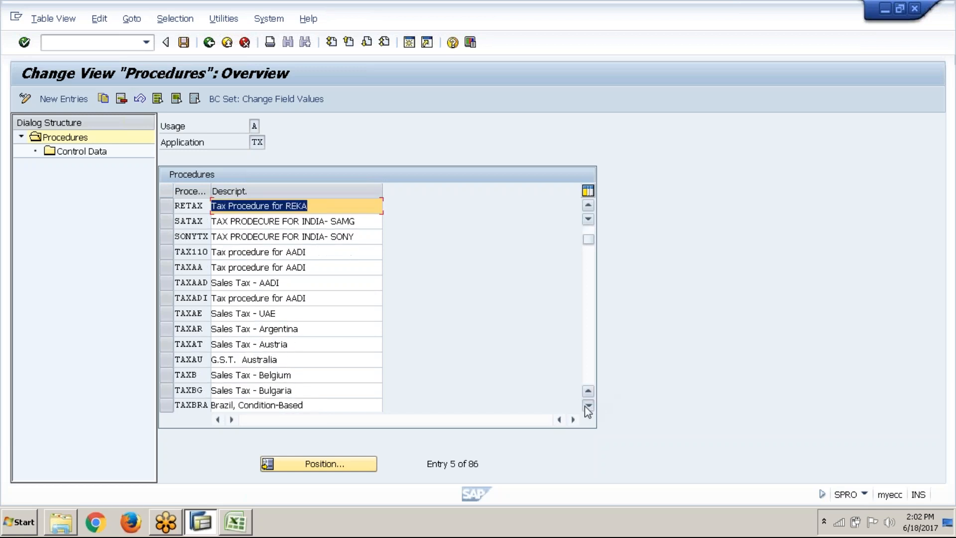
click(589, 405)
click(588, 404)
click(588, 404)
click(588, 405)
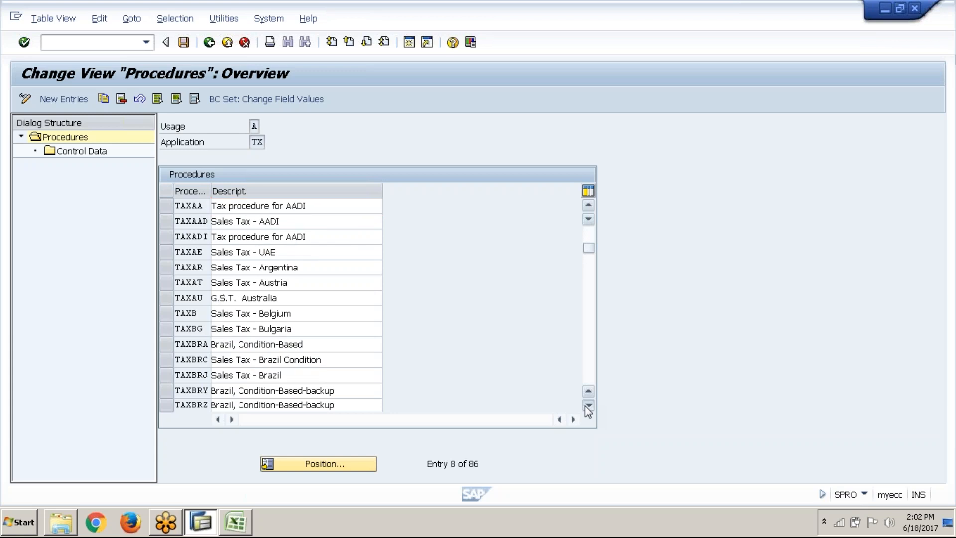
click(589, 404)
click(589, 405)
click(588, 404)
click(589, 404)
click(588, 404)
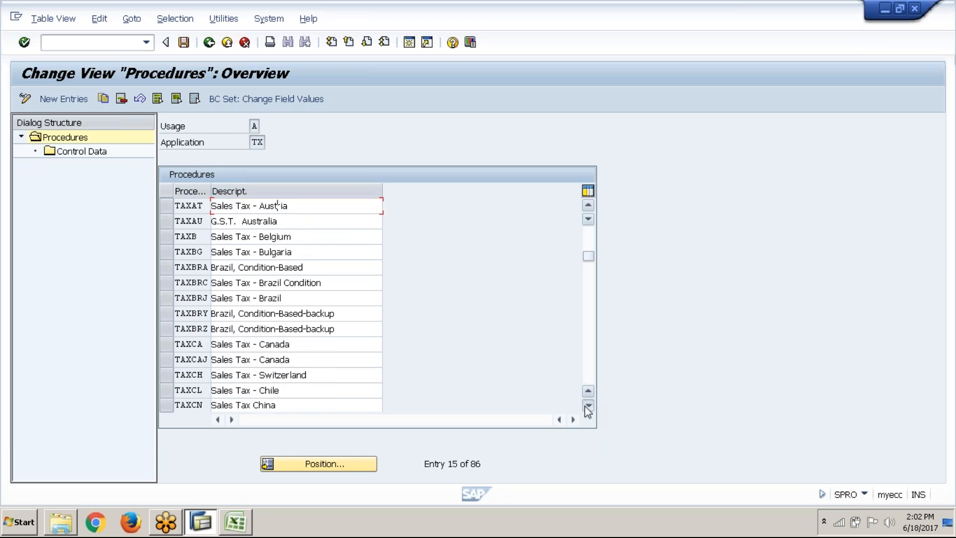
click(588, 405)
click(588, 404)
click(588, 404)
click(588, 405)
click(589, 405)
click(589, 405)
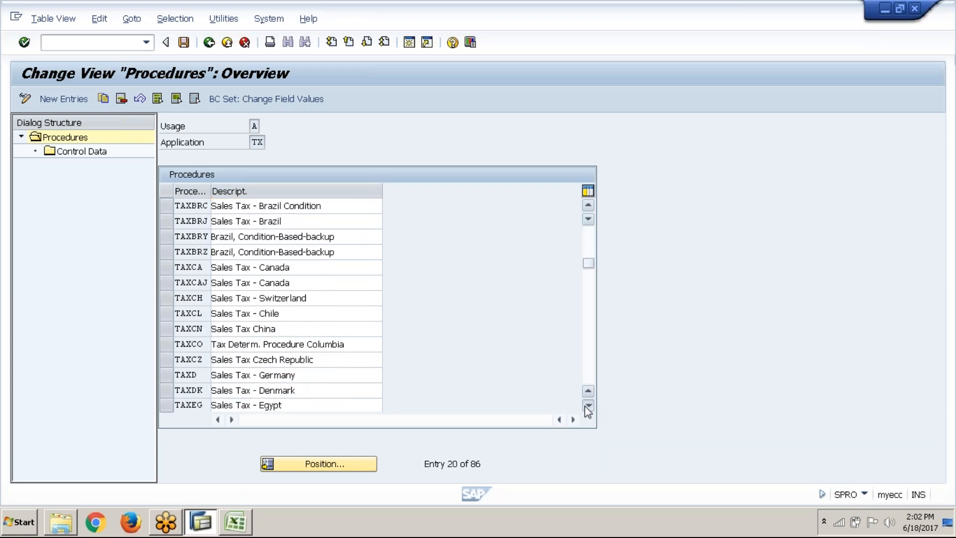
click(588, 405)
click(588, 405)
click(588, 405)
click(588, 405)
click(588, 405)
click(588, 405)
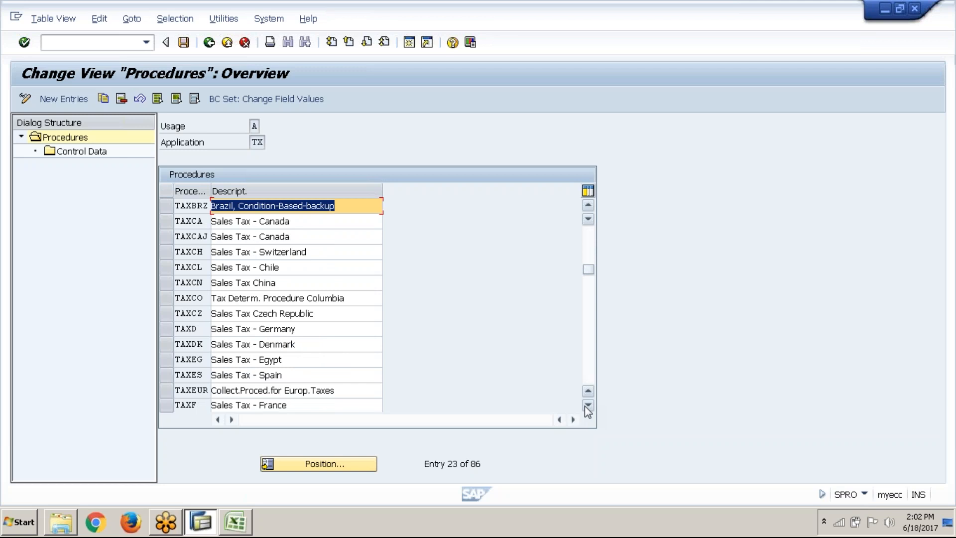
click(589, 405)
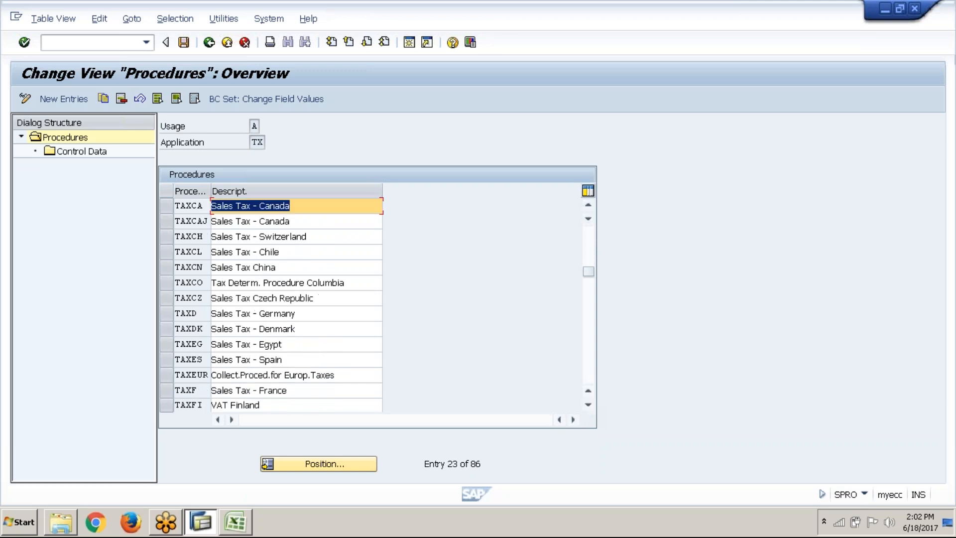
Examine the control data of procedure TAXES for Spain, and return to the procedures list
click(171, 364)
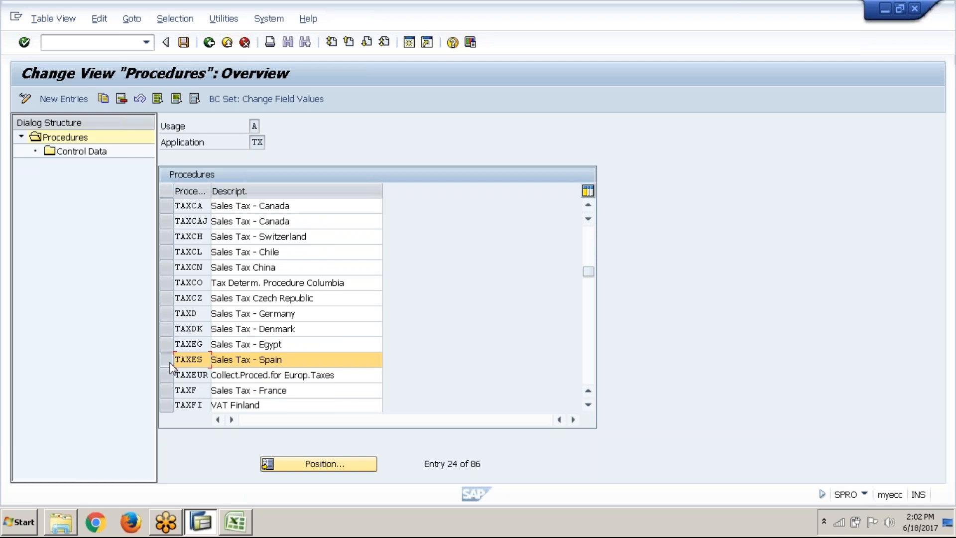
double_click(78, 151)
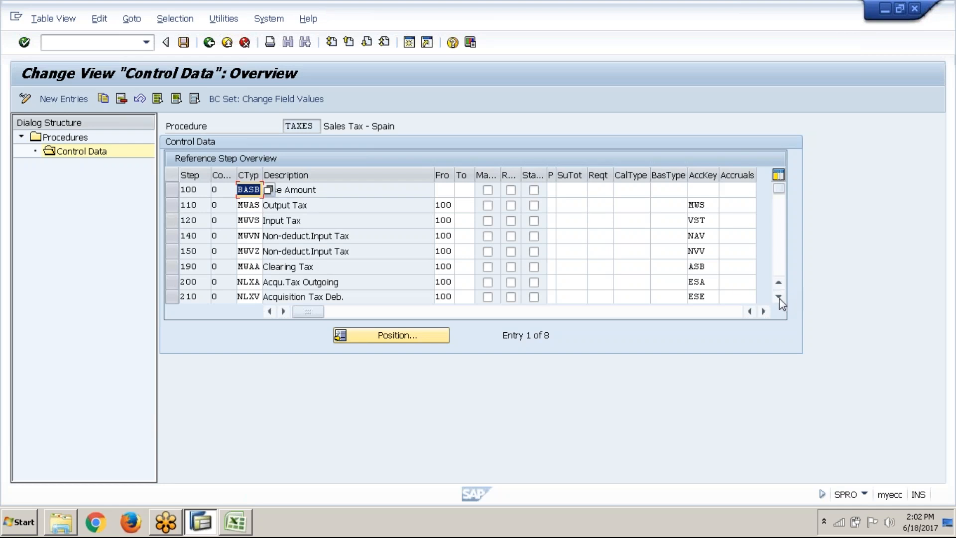
click(778, 297)
click(778, 297)
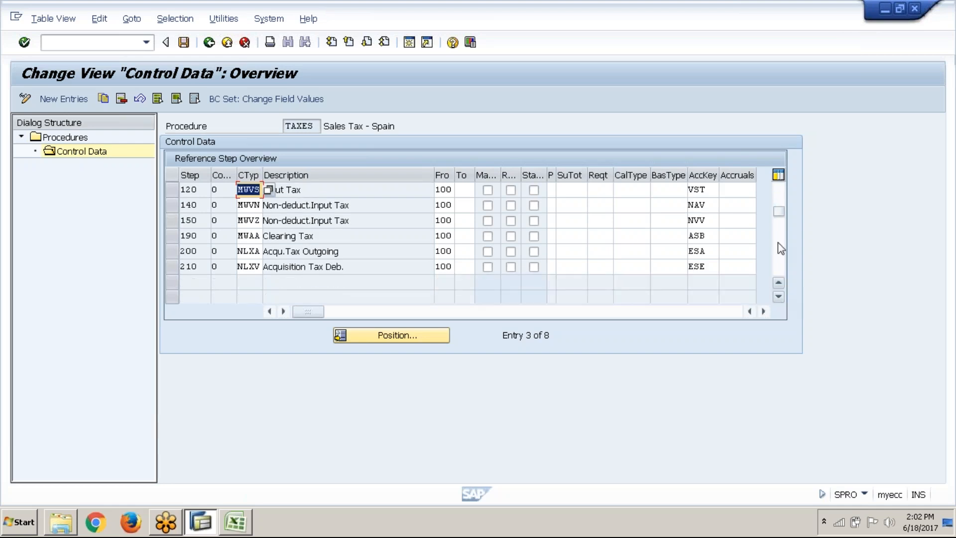
click(778, 199)
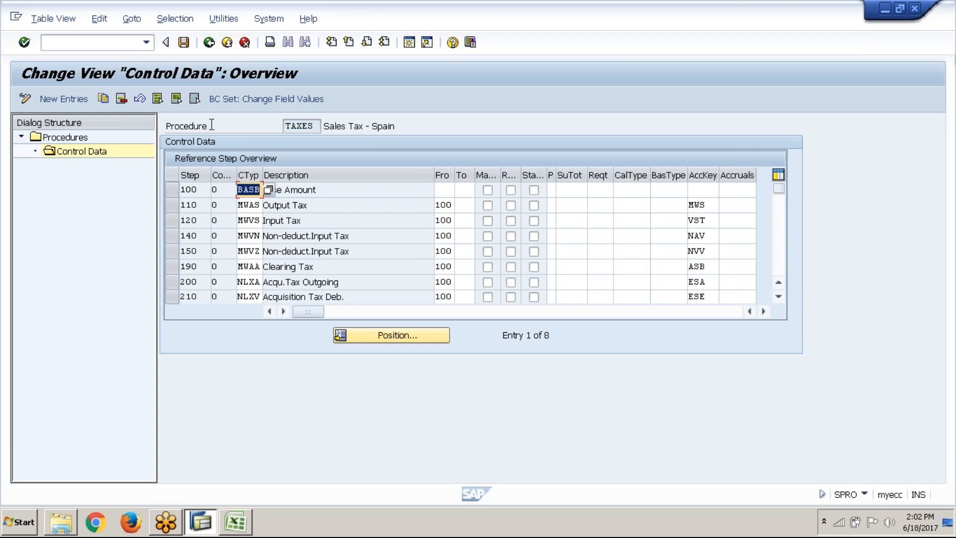
click(209, 41)
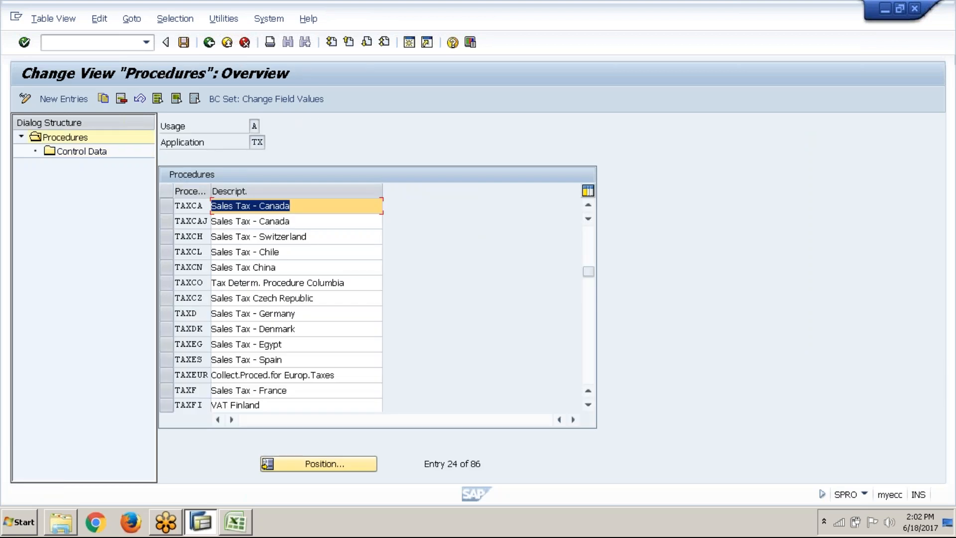
click(592, 207)
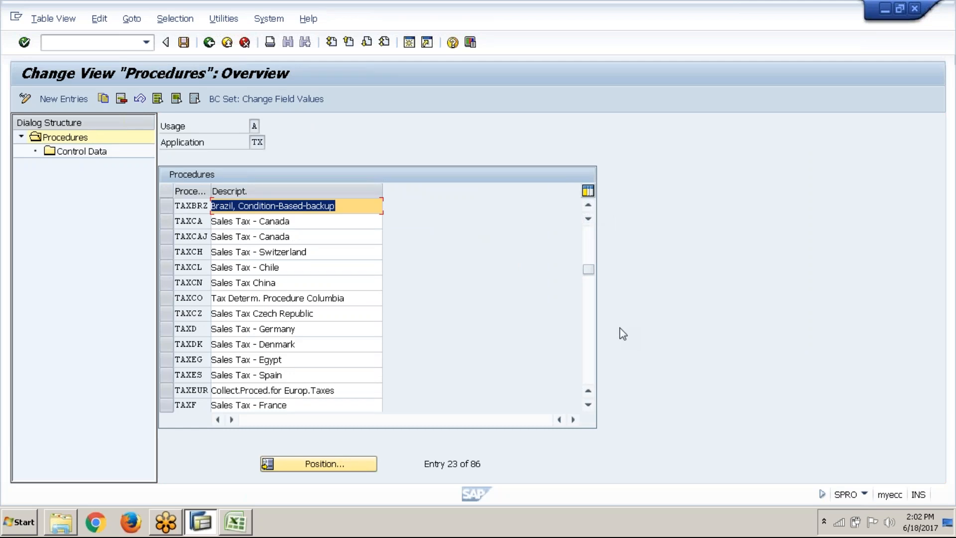
Examine the control data of procedure TAXGB for Great Britain, and return to the procedures list
click(588, 406)
click(588, 405)
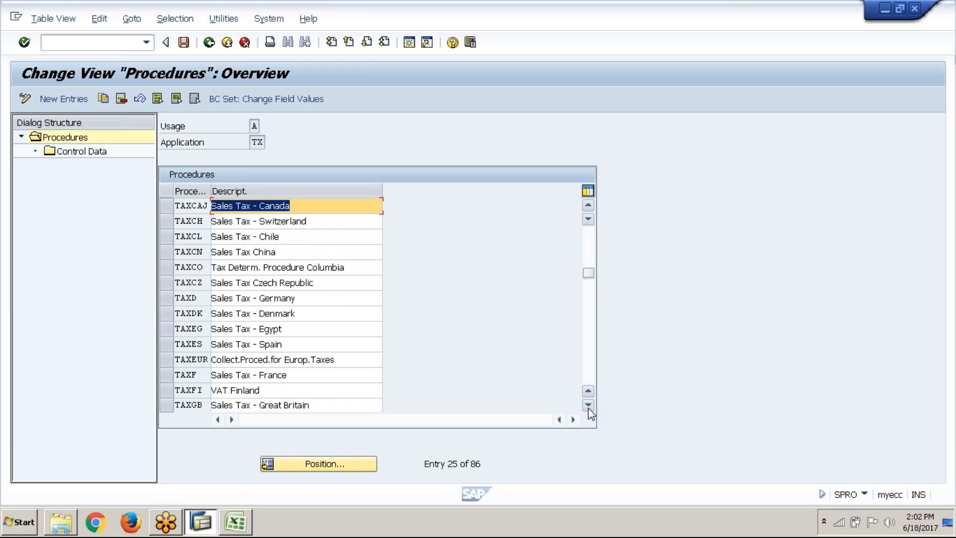
click(588, 406)
click(588, 405)
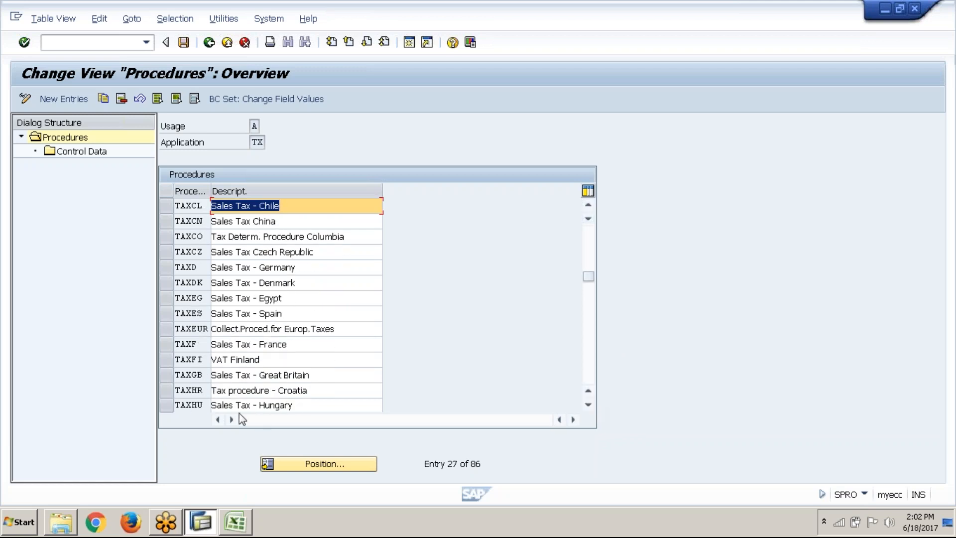
click(167, 376)
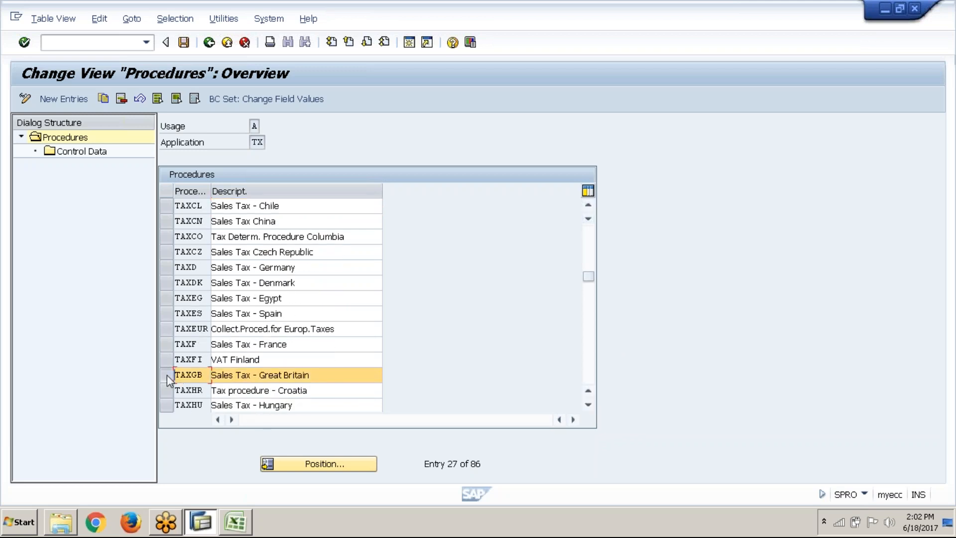
double_click(98, 152)
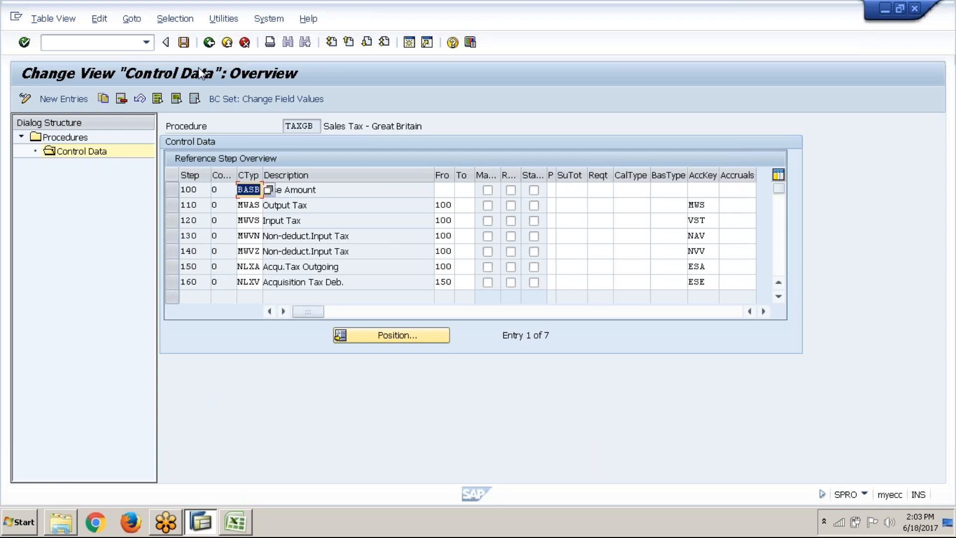
click(210, 48)
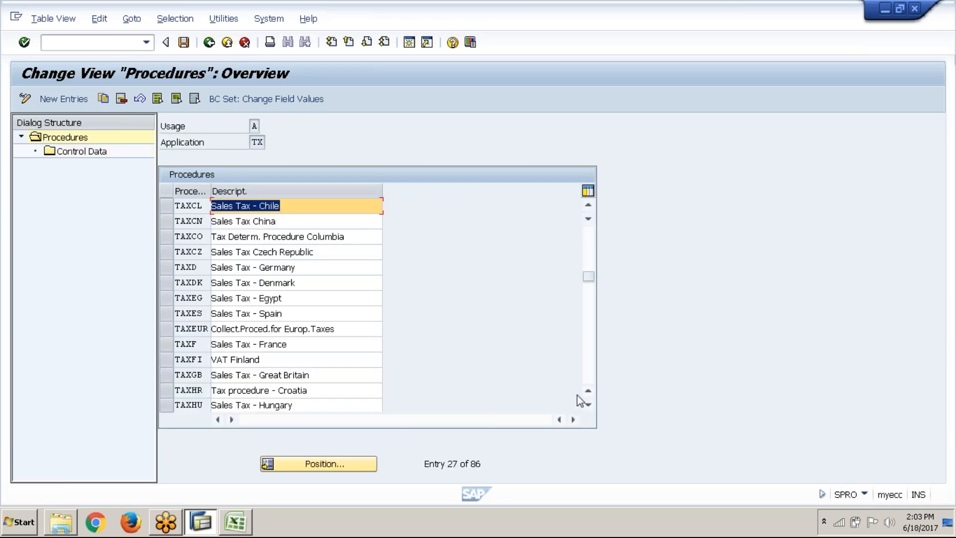
Look through the remaining tax procedures to the end of the list, and return to the implementation guide
click(588, 386)
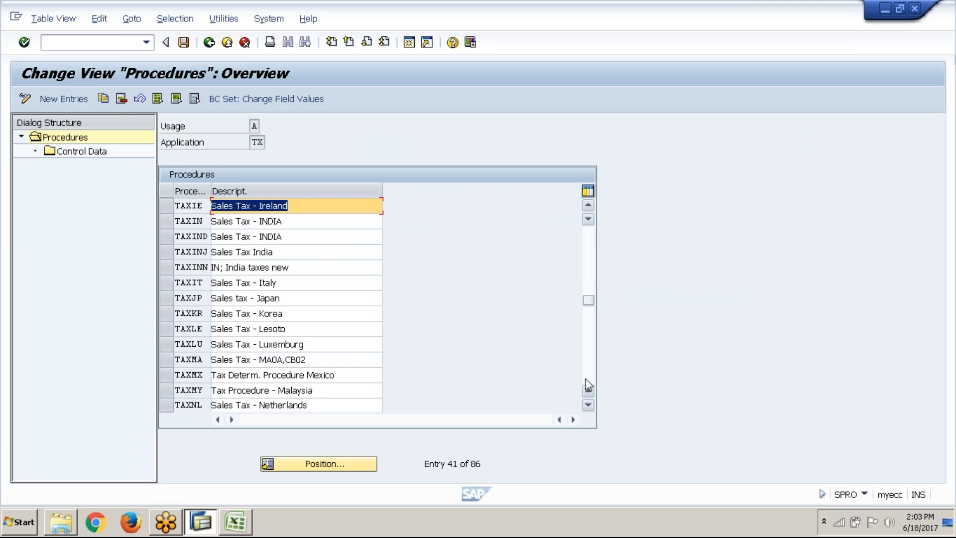
click(588, 386)
click(588, 387)
click(588, 386)
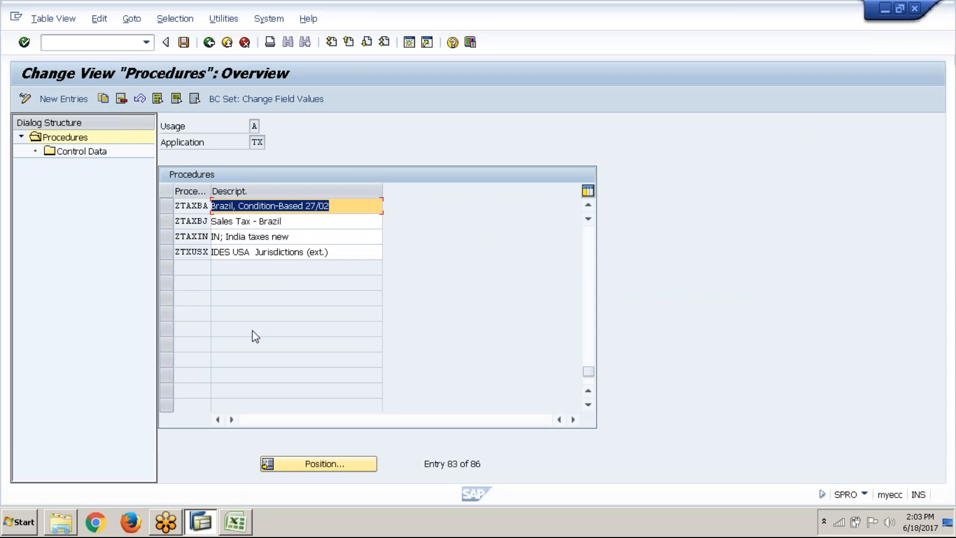
click(209, 42)
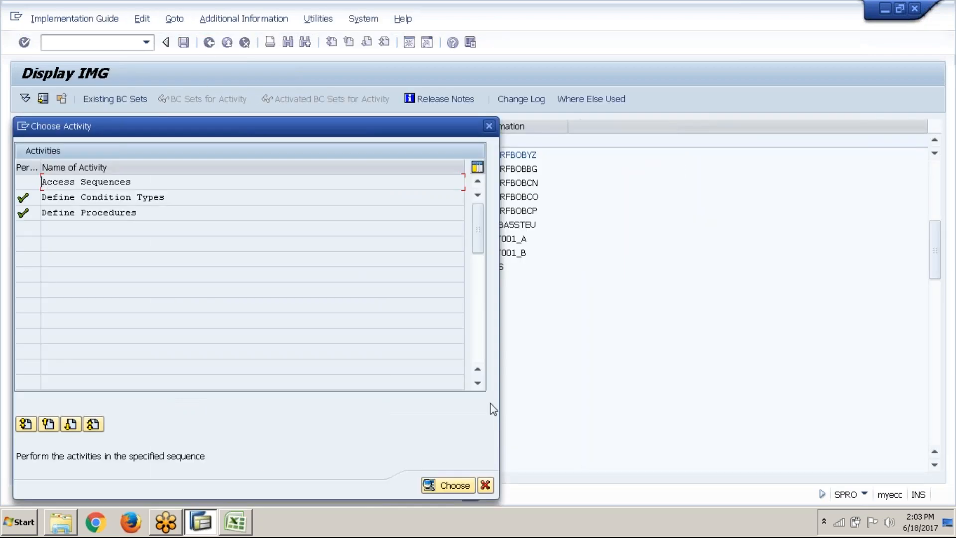
click(486, 486)
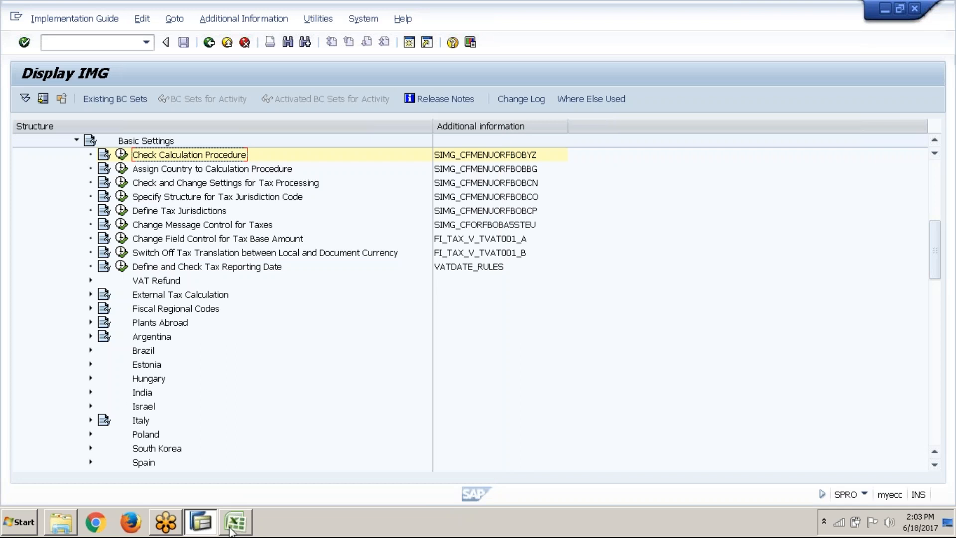
Switch to Excel and enter the heading "DDEFINE CONDIITON TYPES" in cell C11 of the Tax sheet
click(235, 523)
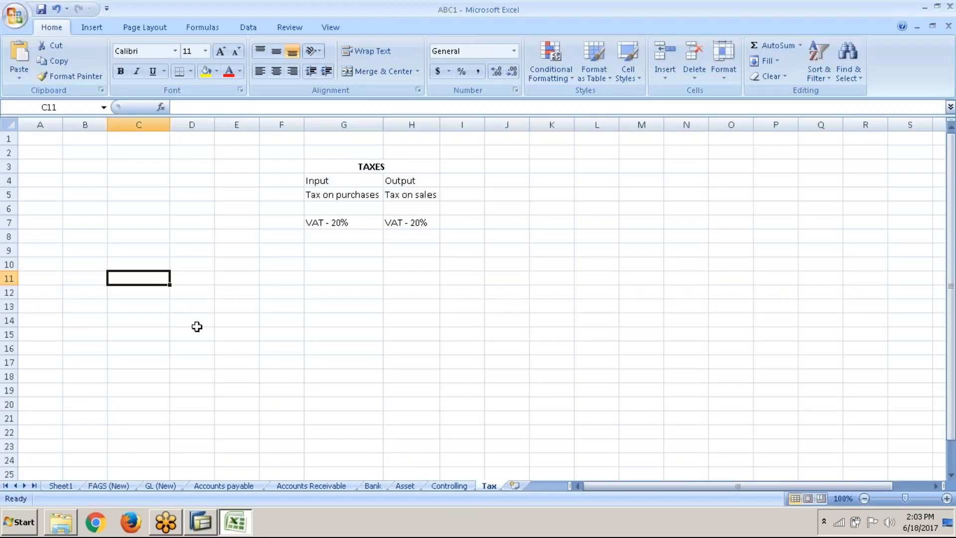
text(D)
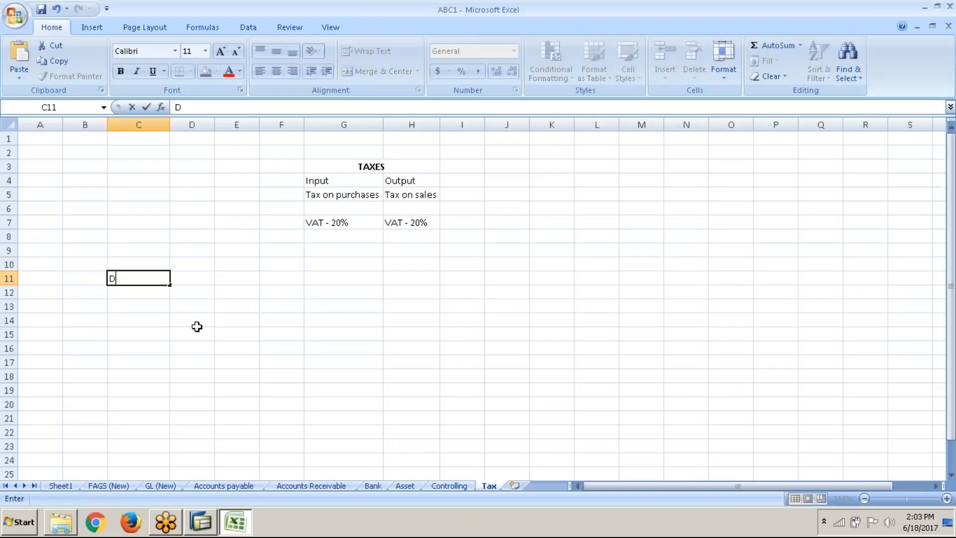
text(DEFINE CON)
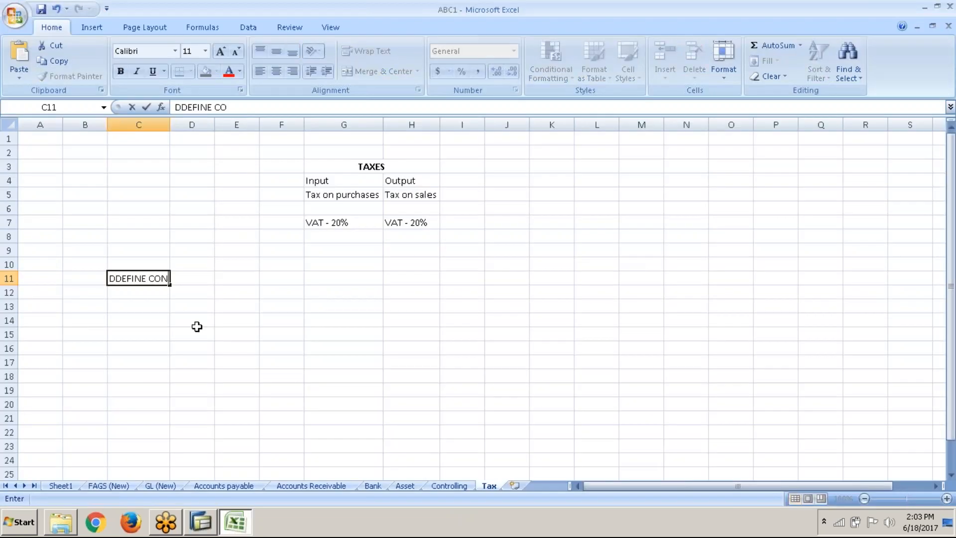
text(DIITON TYPES)
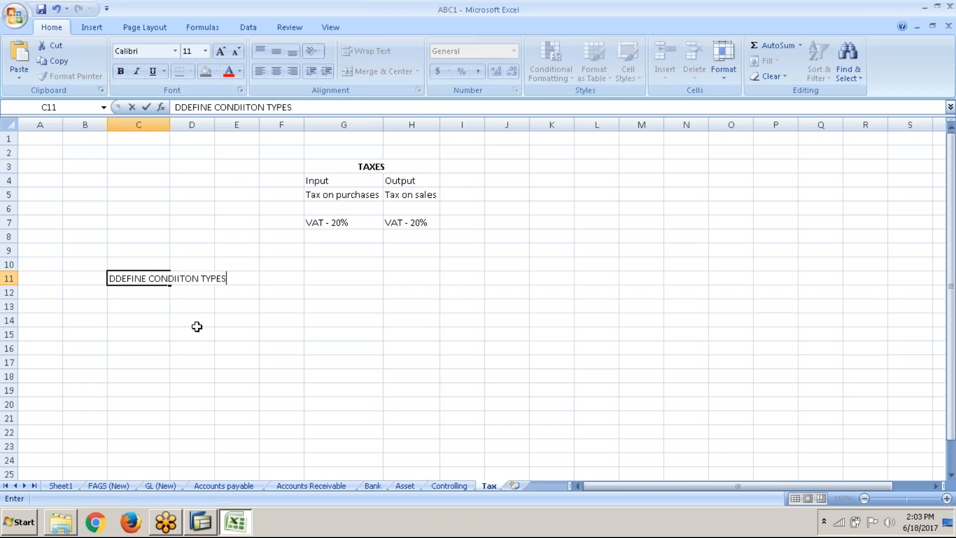
key(Return)
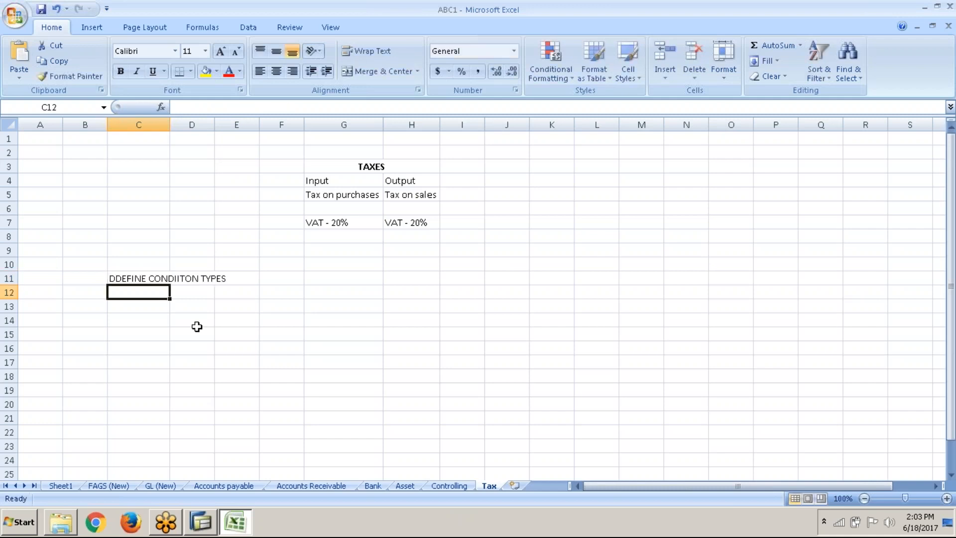
Remove the extra leading D from the heading in C11 so it reads "DEFINE CONDIITON TYPES", and make it bold
key(Up)
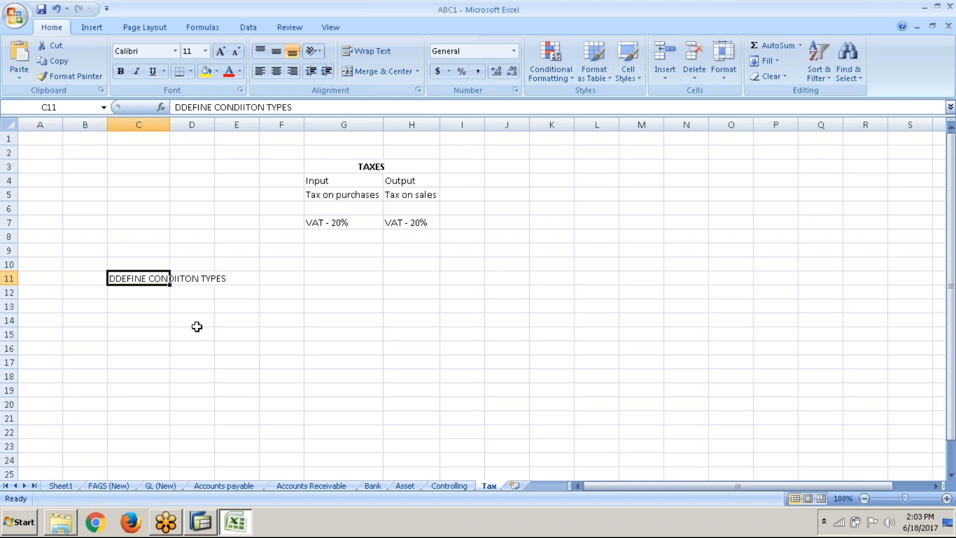
key(F2)
key(Left)
key(Left)
key(Left)
key(Left)
key(Left)
key(Left)
key(Left)
key(Left)
key(Left)
key(Left)
key(Left)
key(BackSpace)
key(Return)
key(Up)
key(ctrl+b)
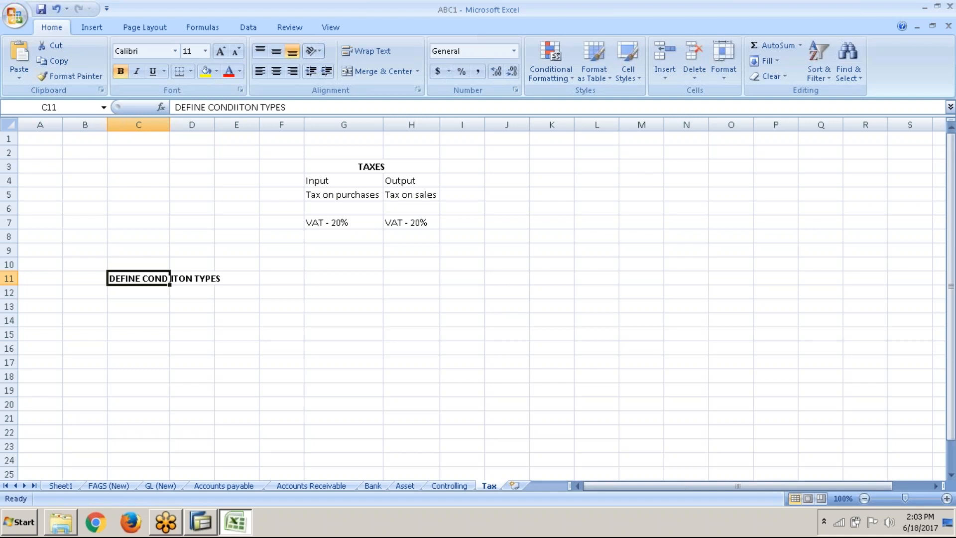
Enter "Base Amount" in cell C13 beneath the heading
click(133, 308)
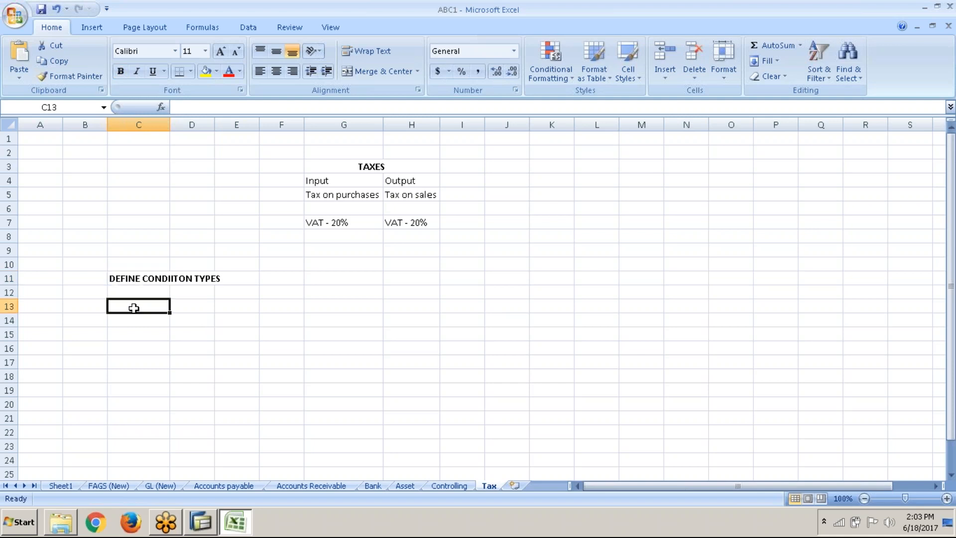
text(Base )
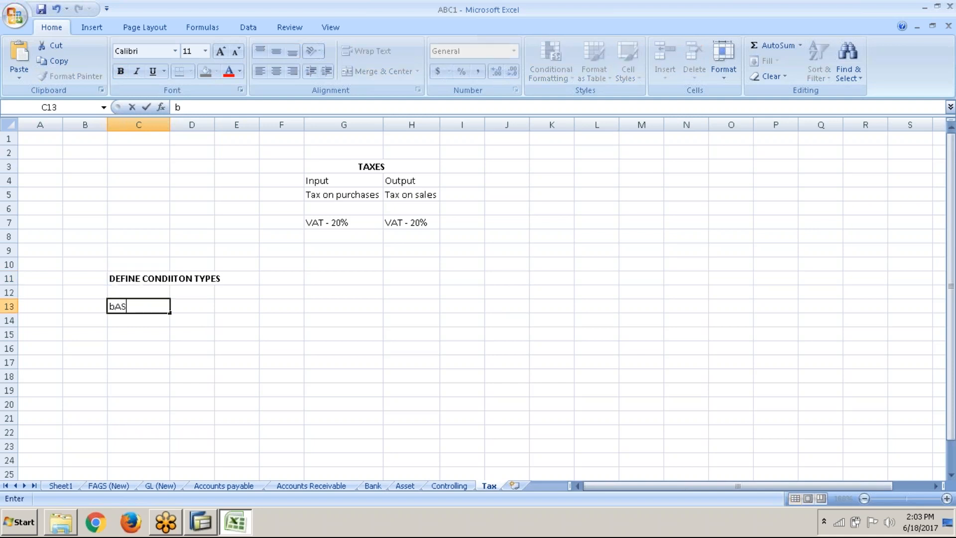
text(Amount)
key(Tab)
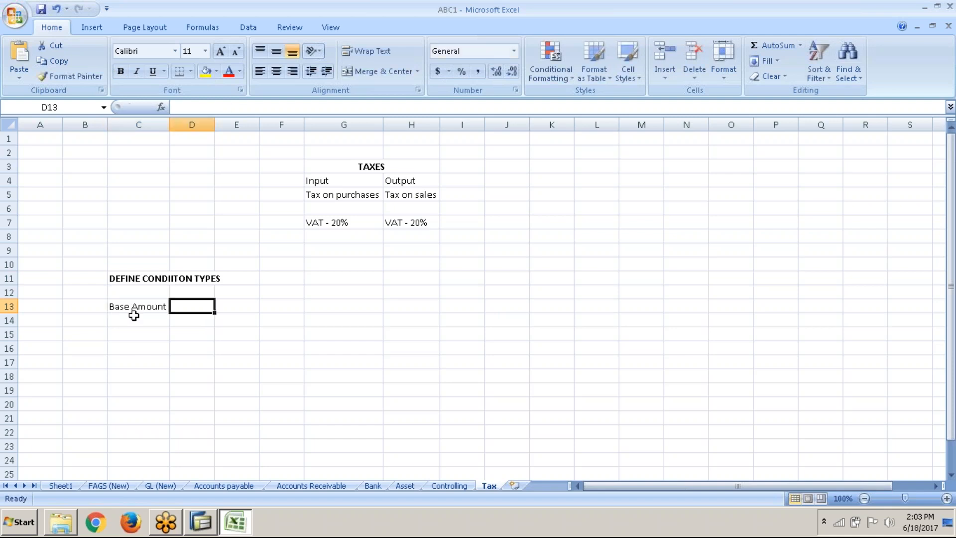
Enter "Input Tax" in cell C14 and "Output Tax" in cell C15
click(135, 319)
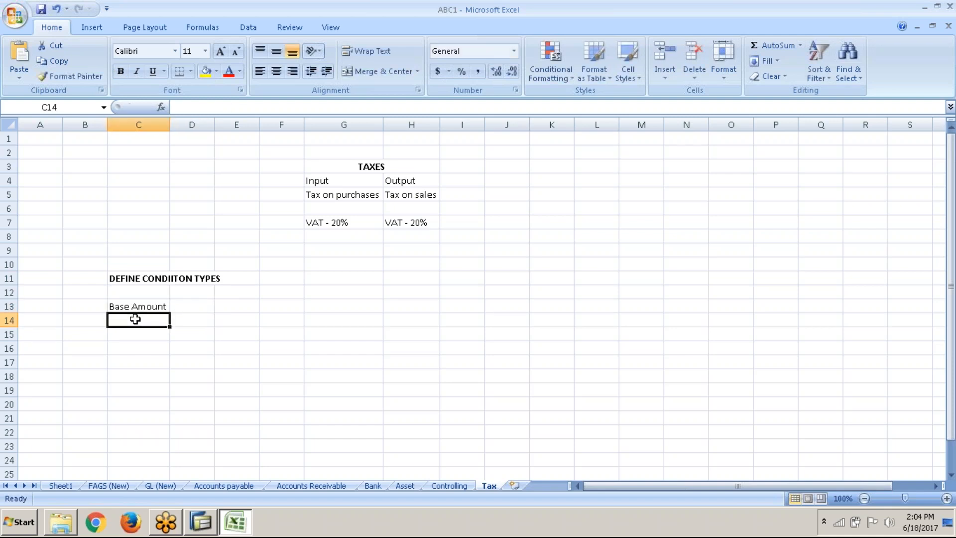
text(INput Tax)
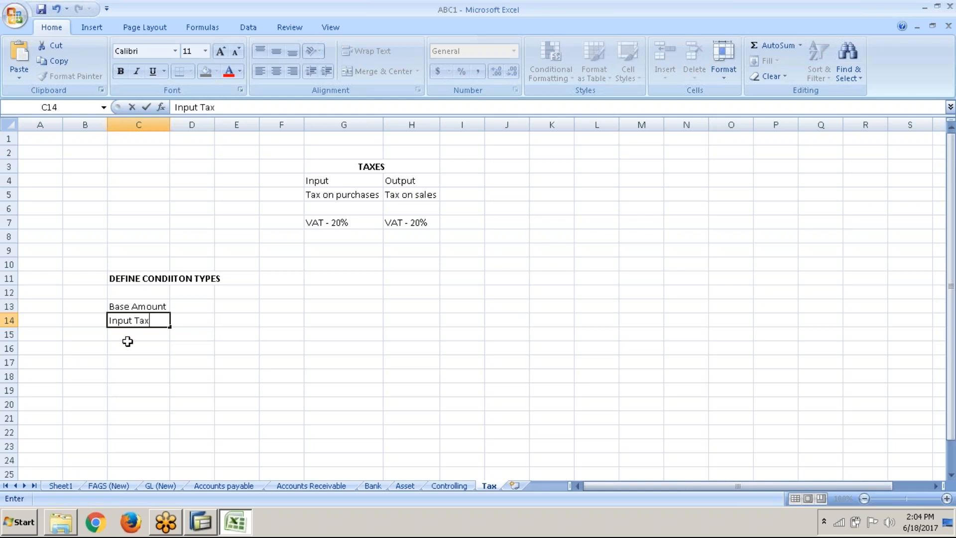
click(135, 334)
text(O)
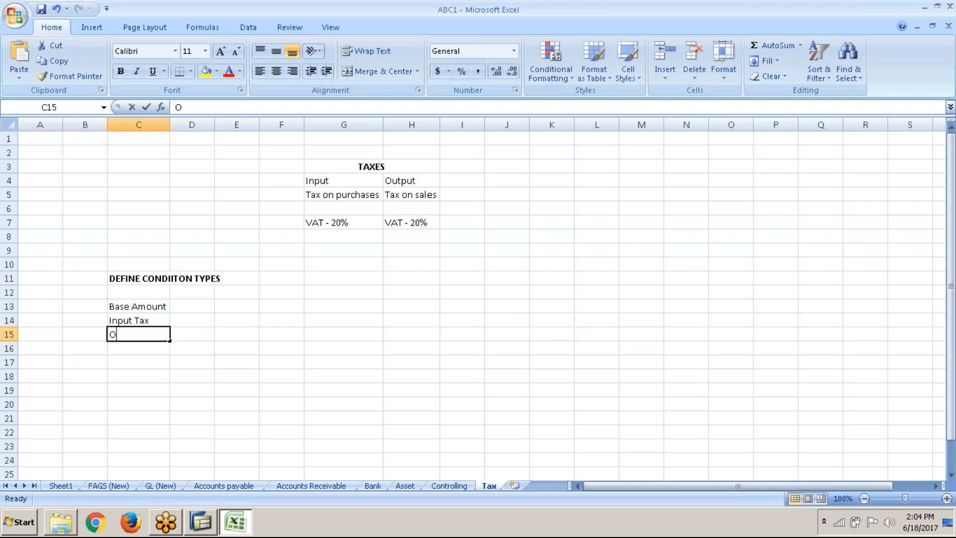
text(utput)
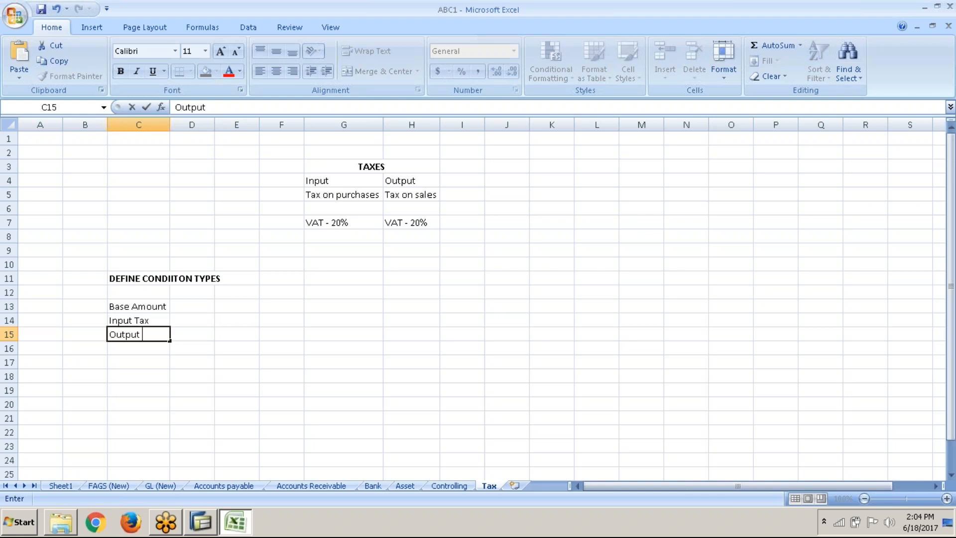
text( Tax)
key(Return)
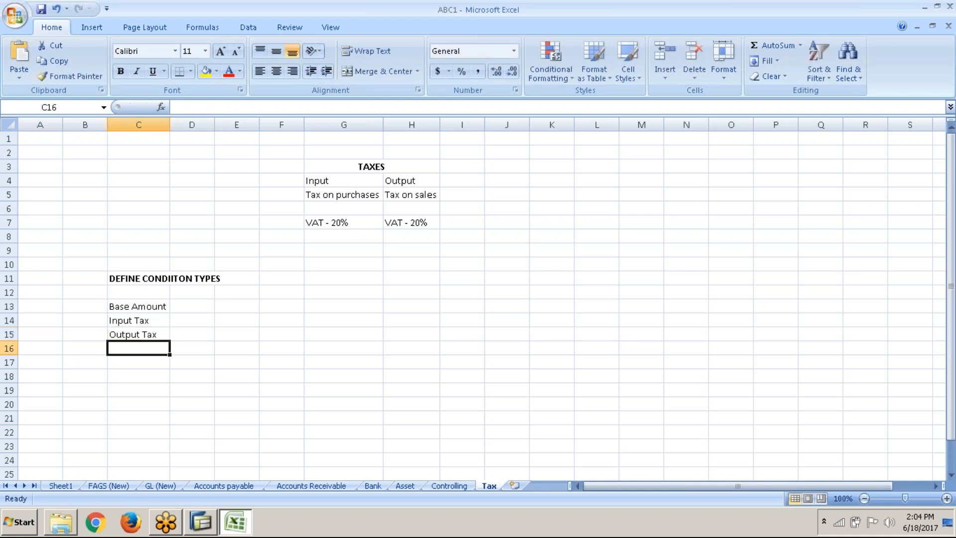
click(138, 376)
click(191, 308)
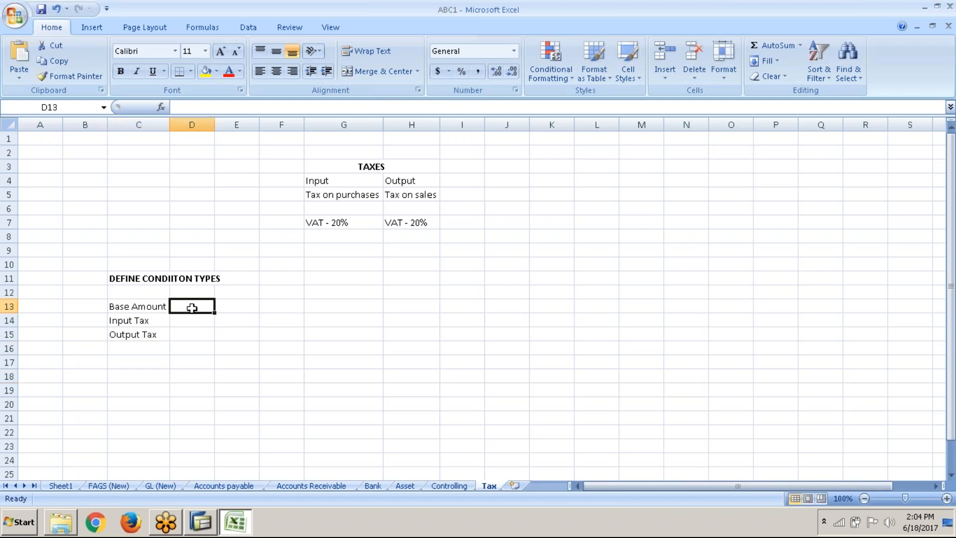
Switch to SAP and open the Define Condition Types activity of Check Calculation Procedure
key(alt+Tab)
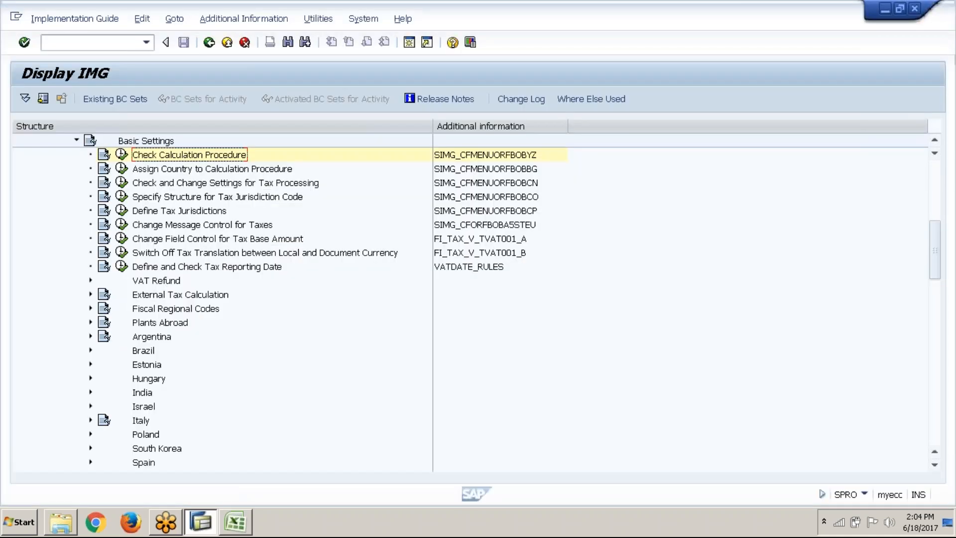
click(122, 154)
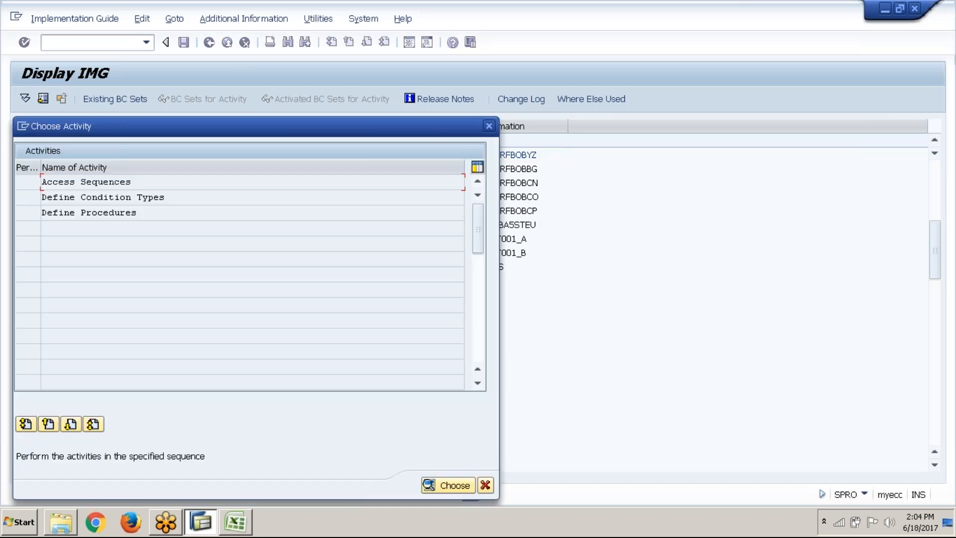
double_click(129, 198)
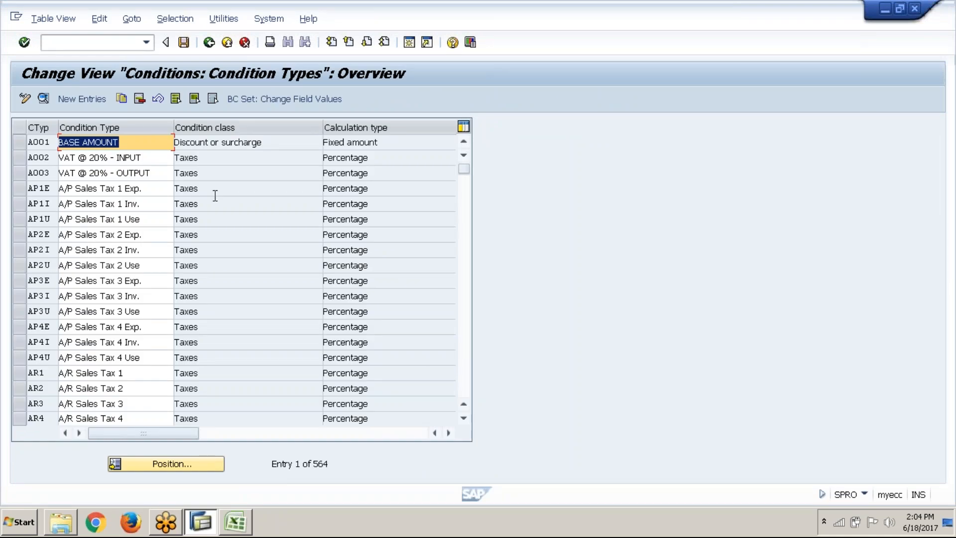
Look through the condition types list for the standard input and output tax types
click(467, 368)
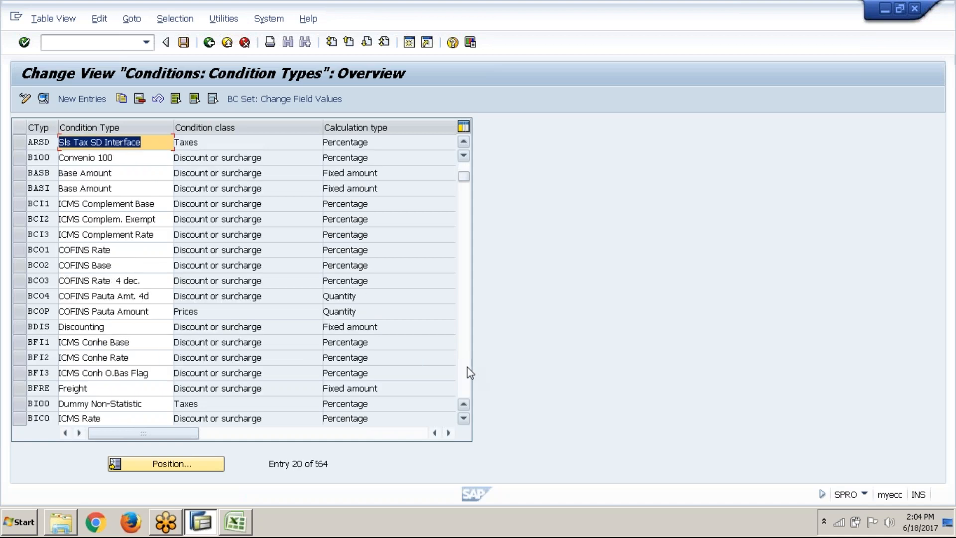
click(468, 367)
click(467, 367)
click(467, 367)
click(467, 367)
click(467, 367)
click(467, 367)
click(467, 368)
click(467, 367)
click(468, 368)
click(467, 367)
click(467, 367)
click(467, 367)
click(467, 367)
click(467, 367)
click(467, 367)
click(467, 367)
click(467, 367)
click(467, 367)
click(468, 368)
click(467, 367)
key(Page_Down)
key(Page_Down)
key(Page_Down)
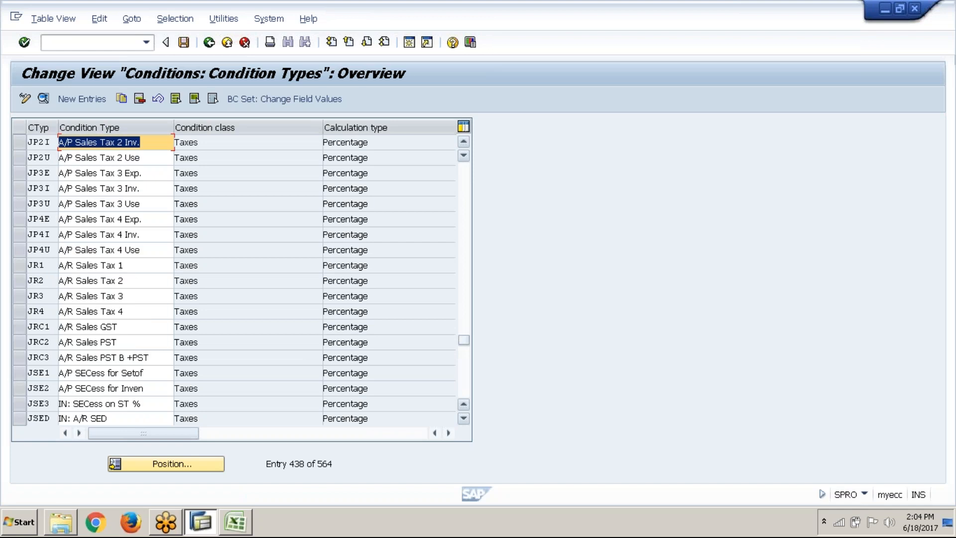
key(Page_Down)
key(Page_Down)
key(Page_Down)
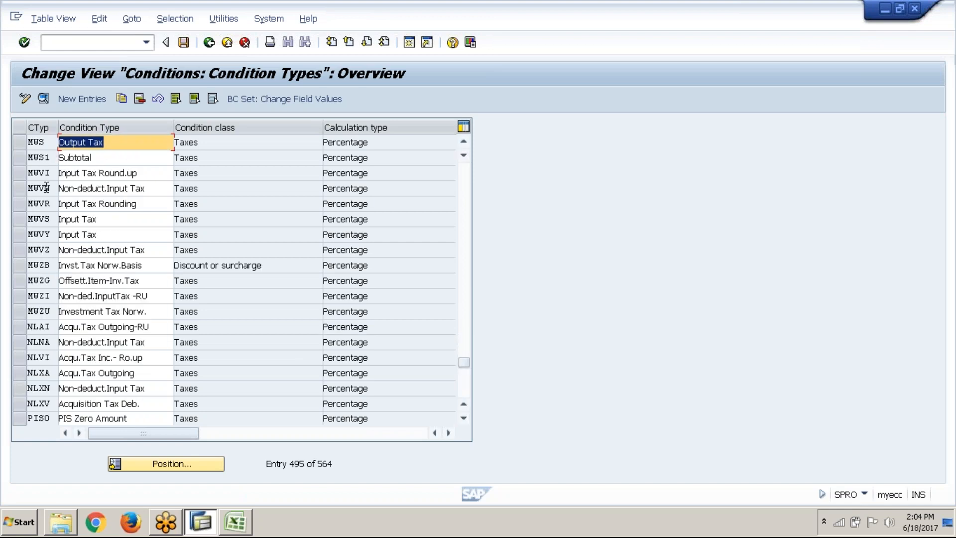
Locate the Output Tax condition type MWAS and open its details
click(464, 143)
click(464, 143)
click(464, 143)
click(464, 143)
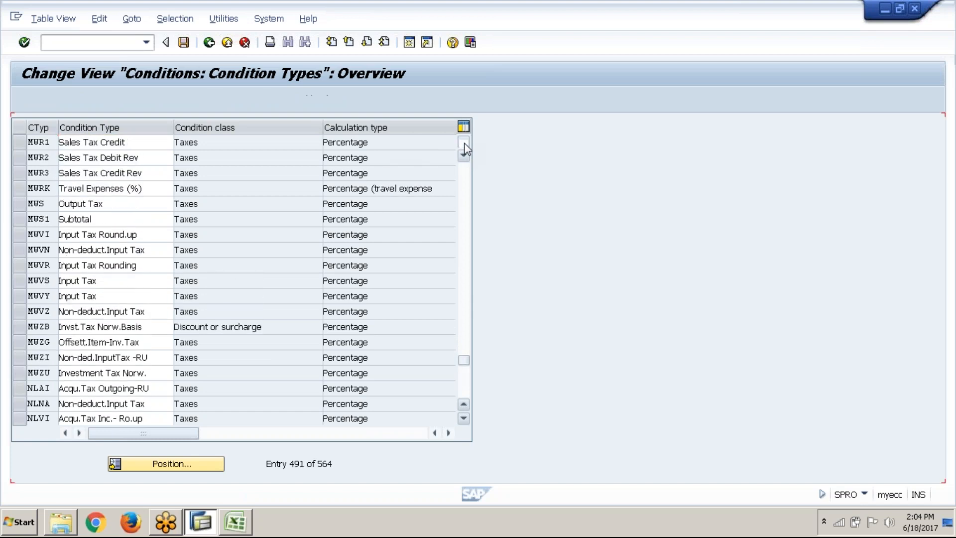
click(464, 143)
click(464, 143)
click(464, 143)
click(464, 143)
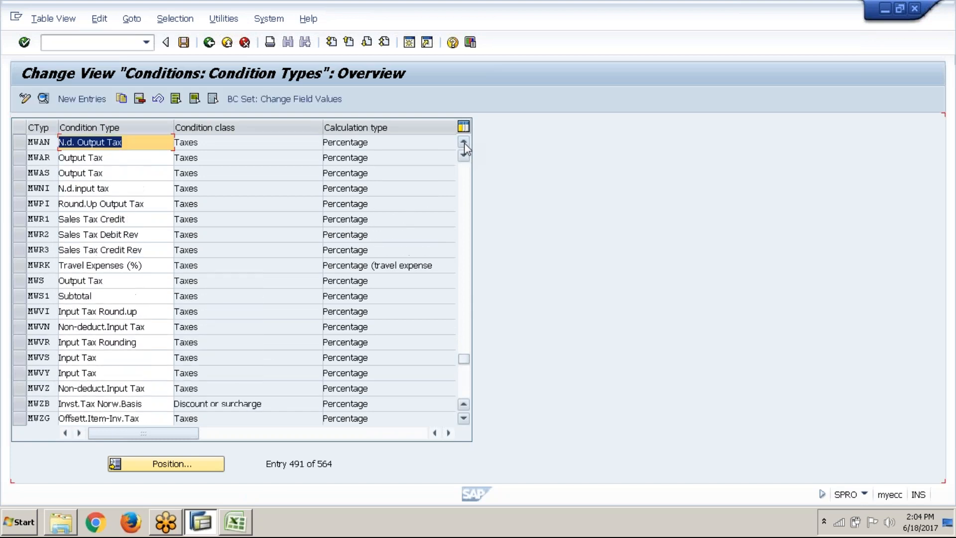
click(22, 175)
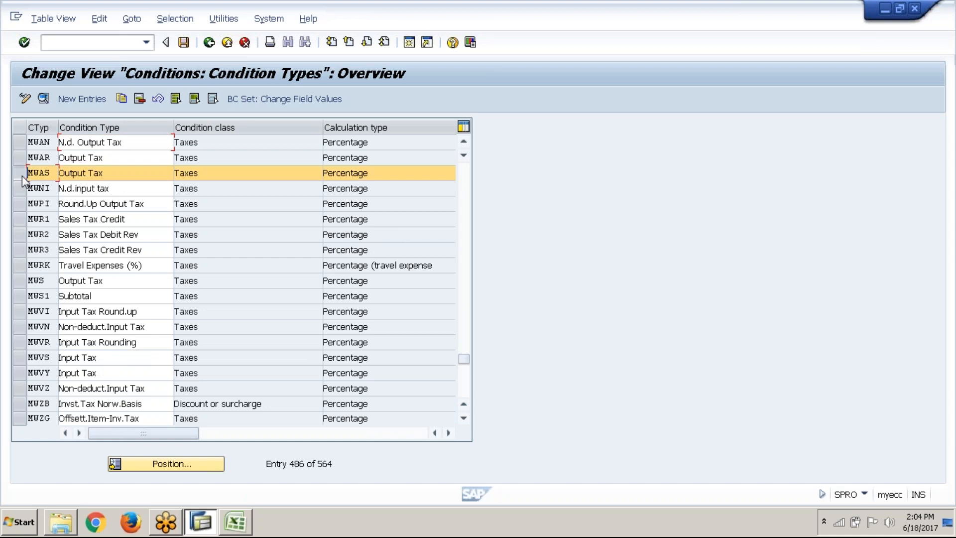
click(43, 98)
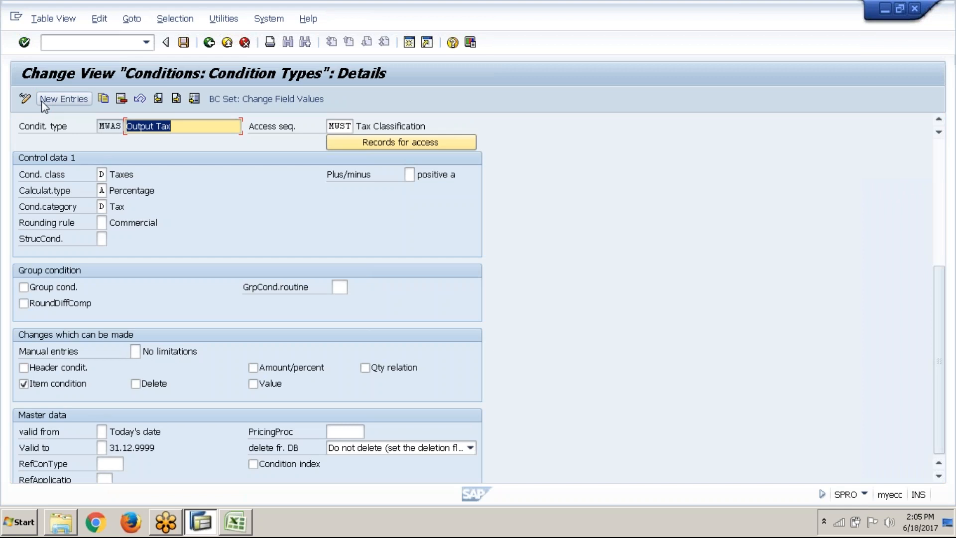
Return to the condition types list and review the details of the Input Tax condition type MWVS
click(209, 43)
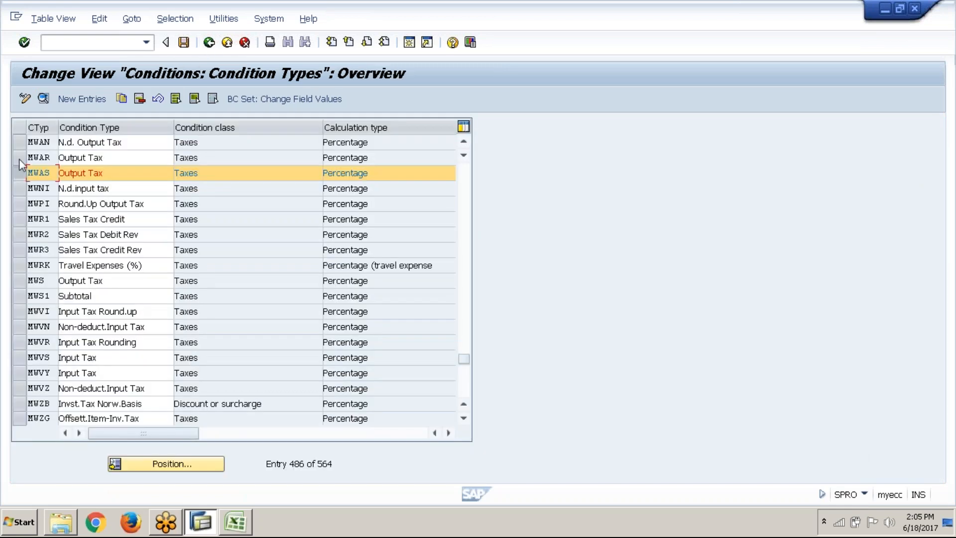
click(20, 357)
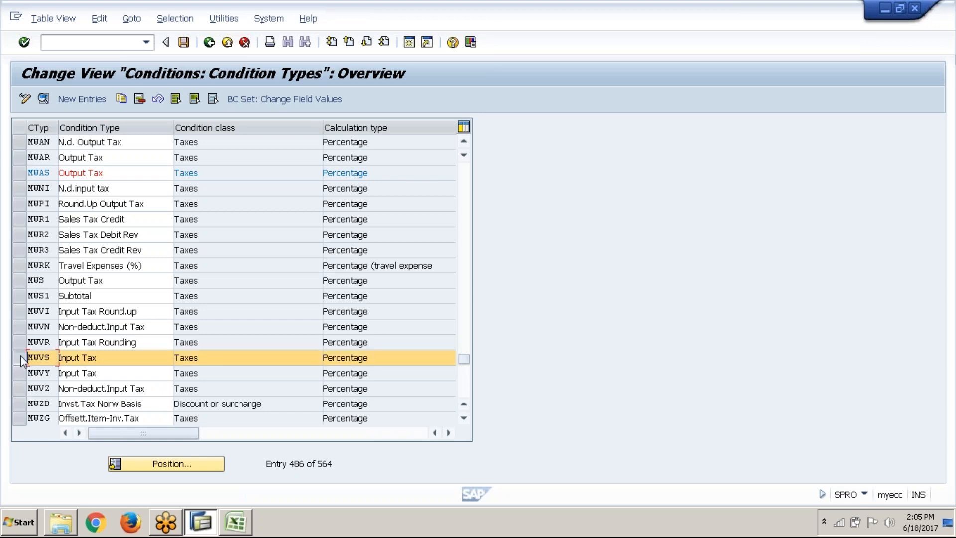
click(45, 103)
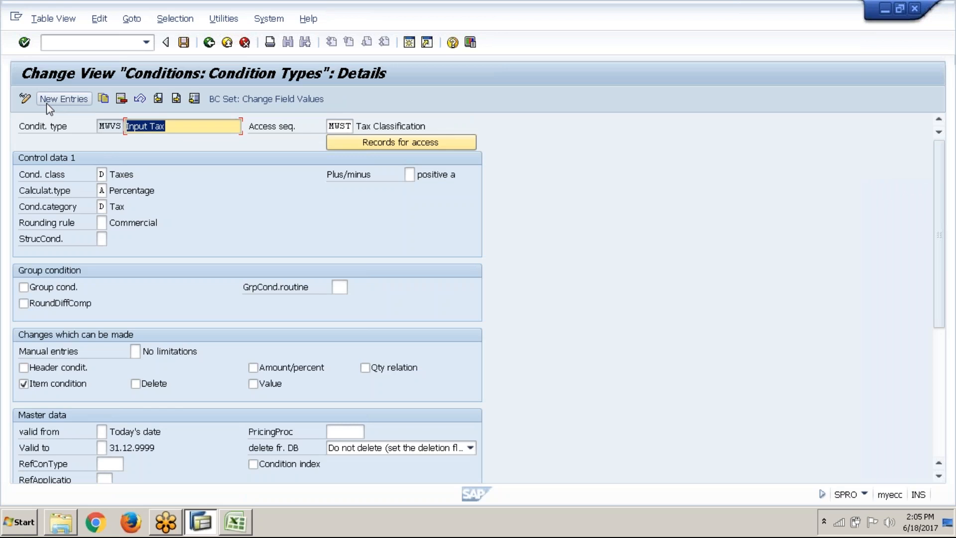
click(209, 43)
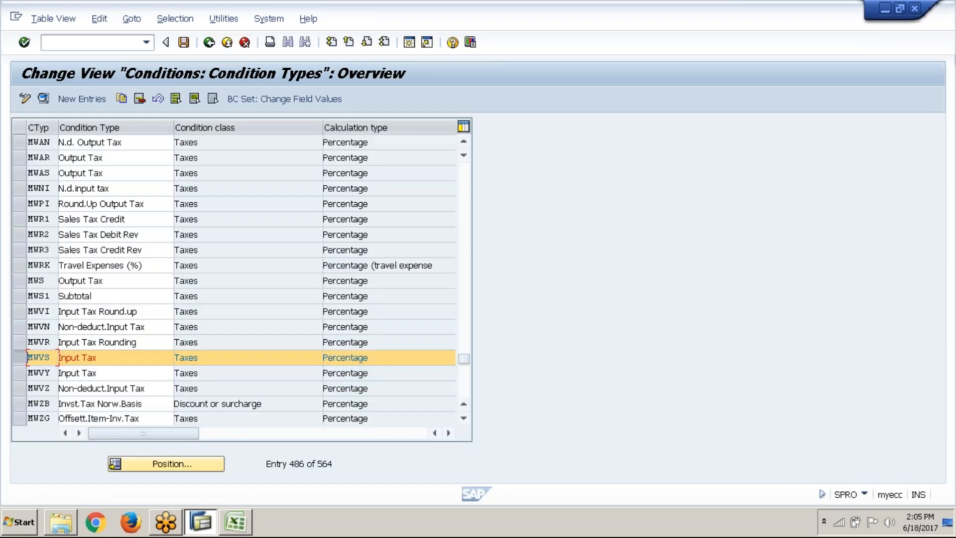
click(466, 191)
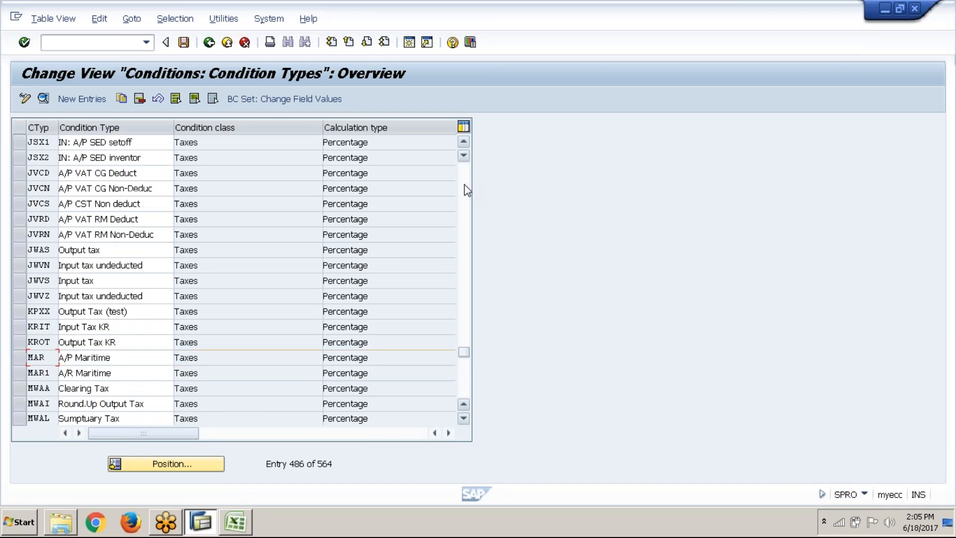
Switch to Excel and enter MWVS for Input Tax in cell D14 and MWAS for Output Tax in cell D15
click(223, 526)
click(197, 324)
text(MA)
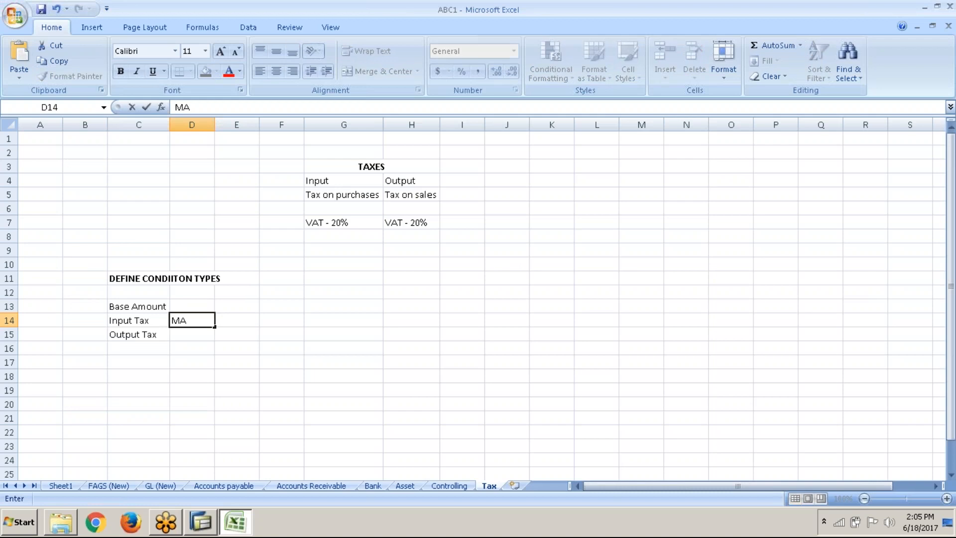
key(BackSpace)
text(WVS)
click(197, 333)
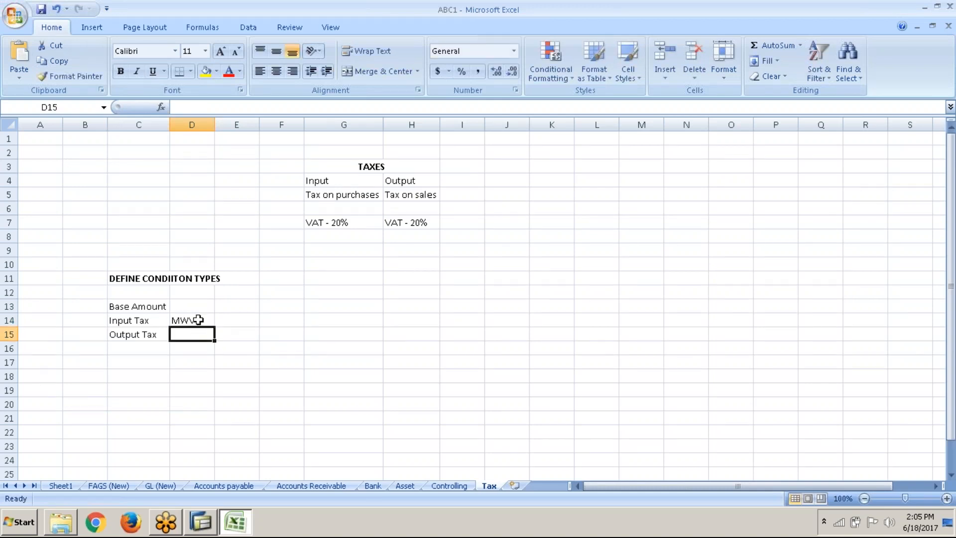
text(M)
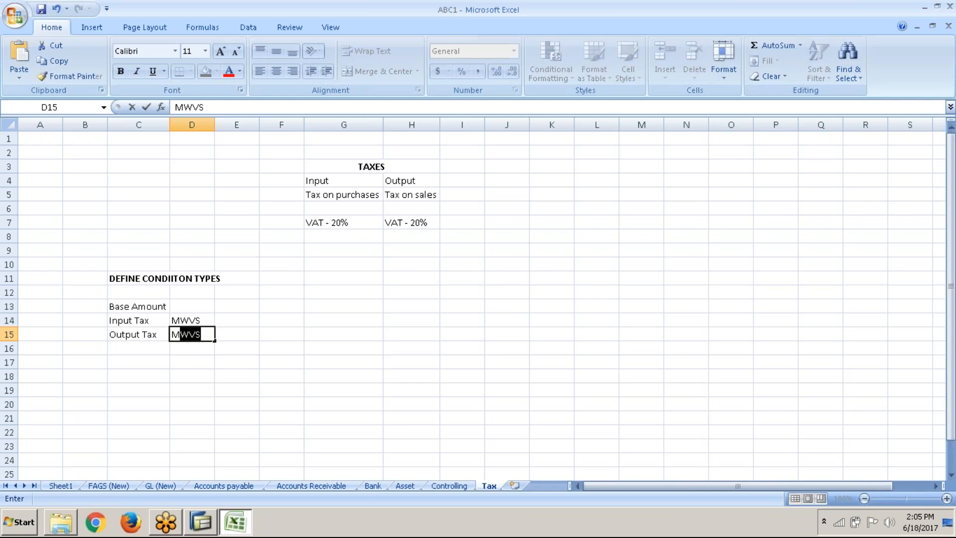
text(WAS)
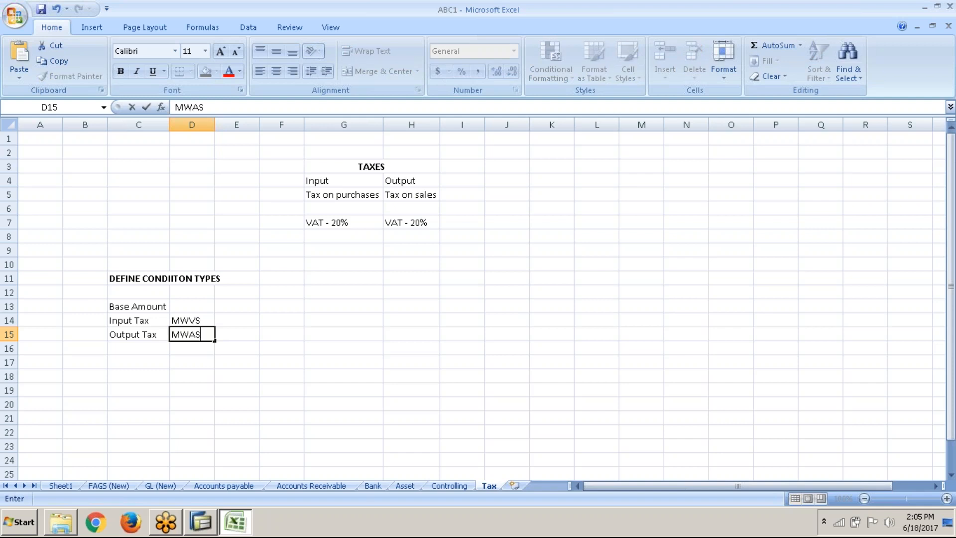
Check the Output Tax condition type code in the SAP list, then return to Excel and save the workbook
key(alt+Tab)
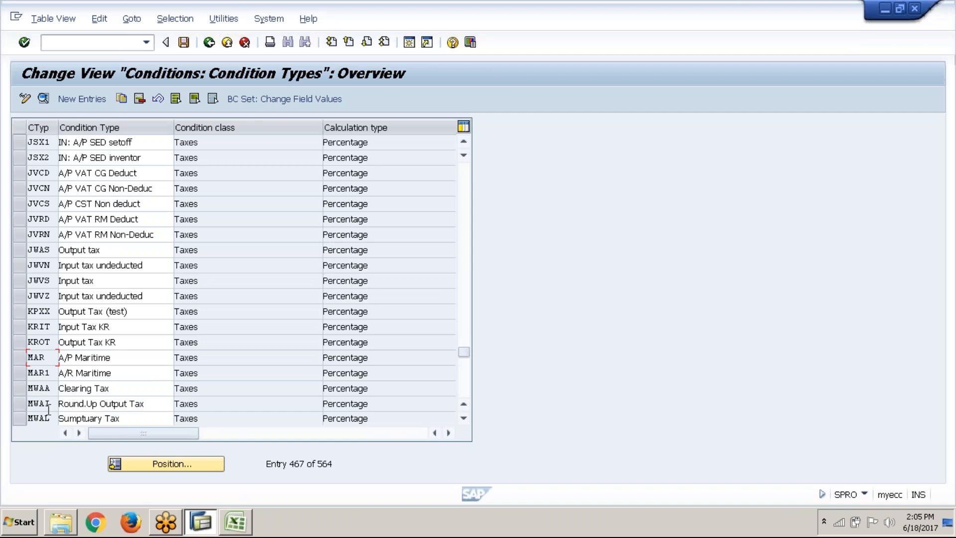
click(463, 419)
click(463, 419)
click(464, 419)
click(463, 418)
click(464, 418)
click(124, 388)
key(alt+Tab)
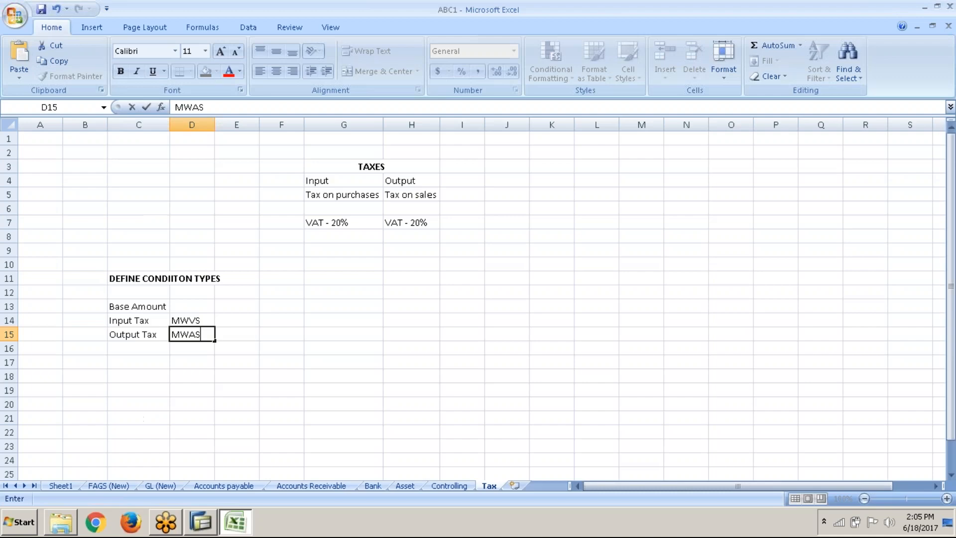
key(ctrl+s)
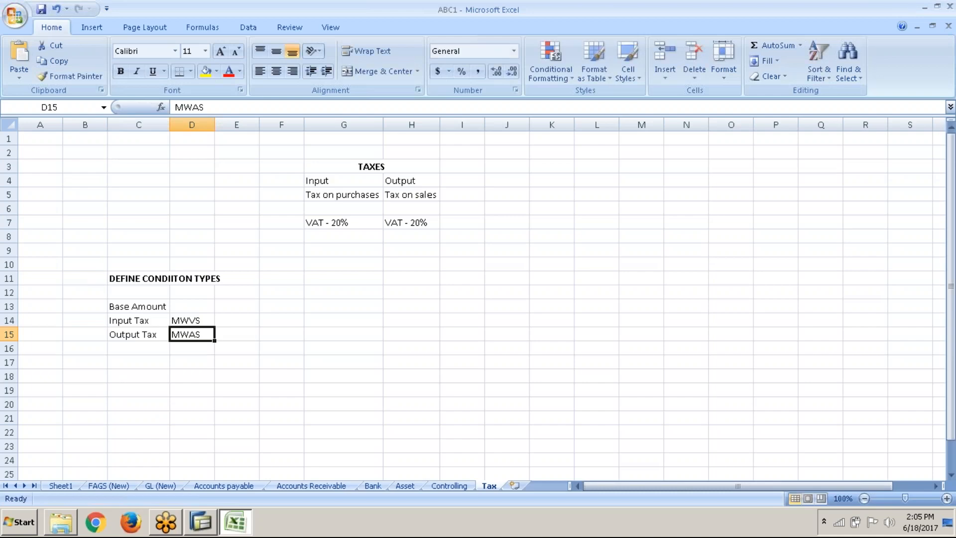
Switch to SAP, go back to the beginning of the condition types list and start a new entry
key(alt+Tab)
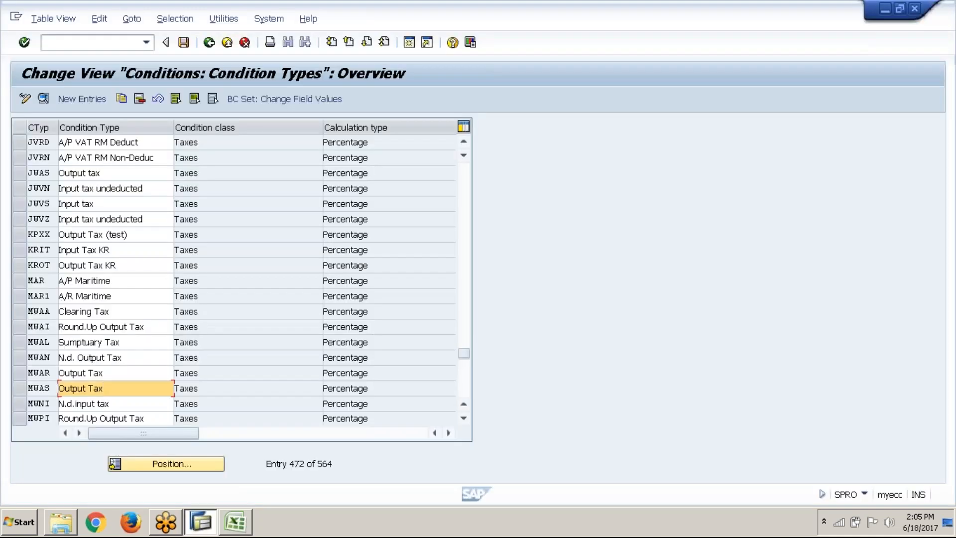
click(447, 189)
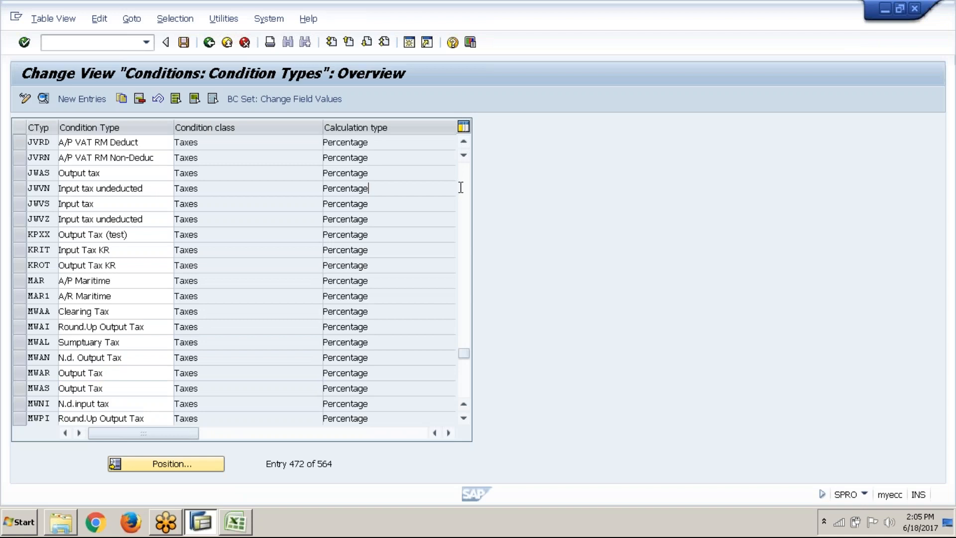
click(464, 189)
click(464, 190)
click(463, 189)
click(464, 189)
key(Page_Up)
key(Page_Up)
key(Page_Up)
key(Page_Up)
key(Page_Up)
key(Page_Up)
key(Page_Up)
key(Page_Up)
key(Page_Up)
key(Page_Up)
key(Page_Up)
key(Page_Up)
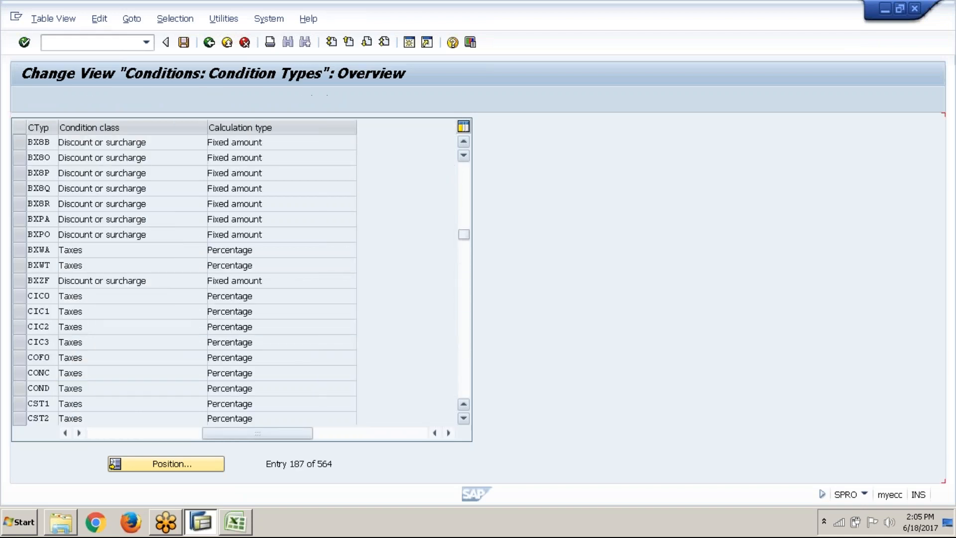
click(464, 170)
click(464, 171)
click(464, 170)
click(464, 170)
click(464, 170)
click(464, 170)
click(464, 170)
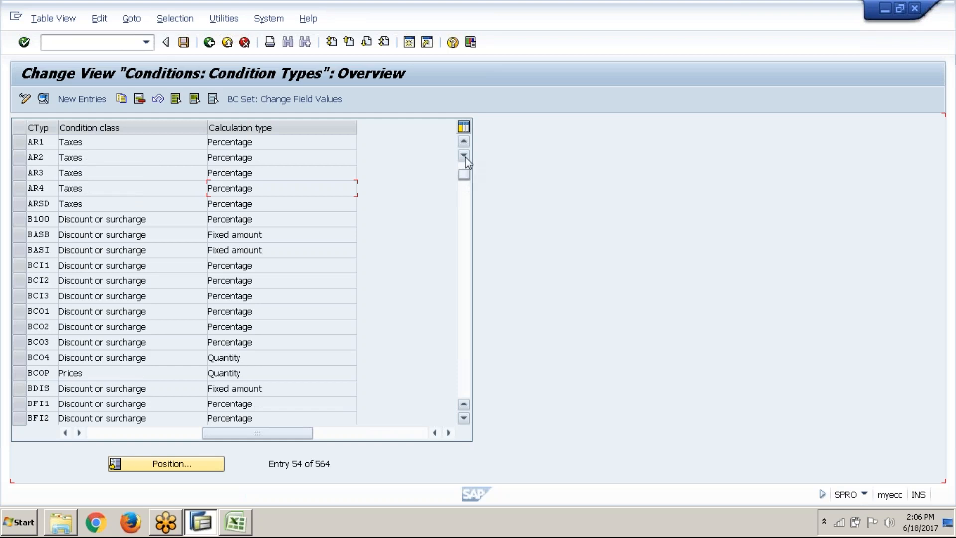
click(465, 169)
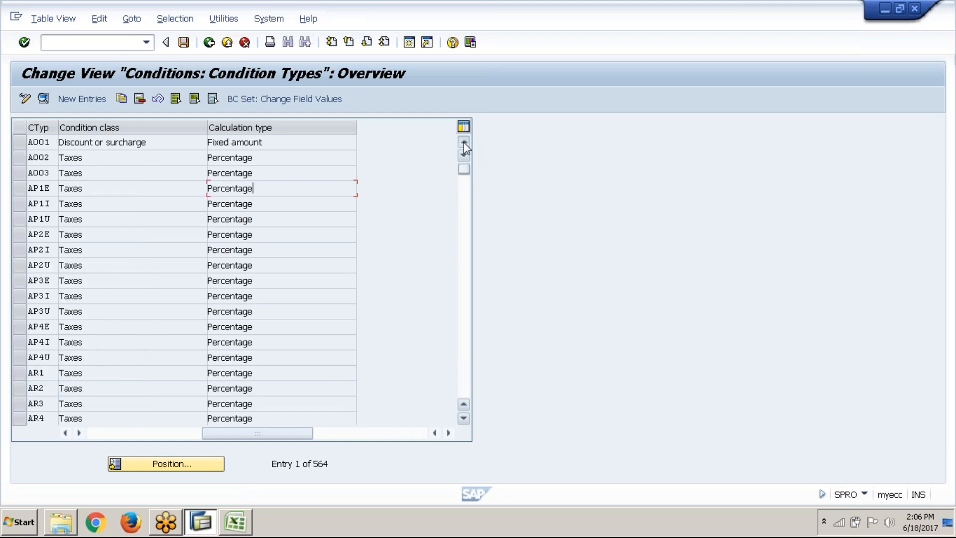
click(88, 99)
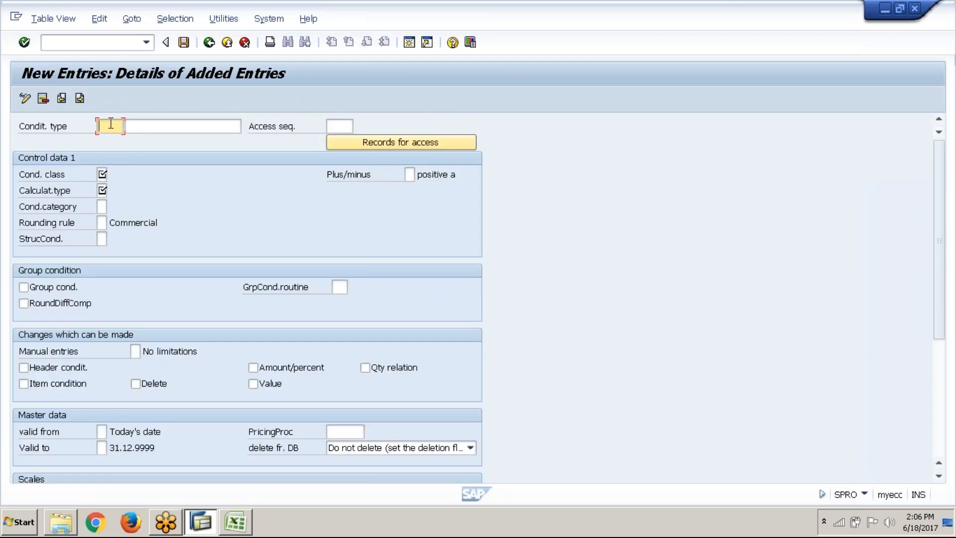
text(ab)
key(BackSpace)
key(BackSpace)
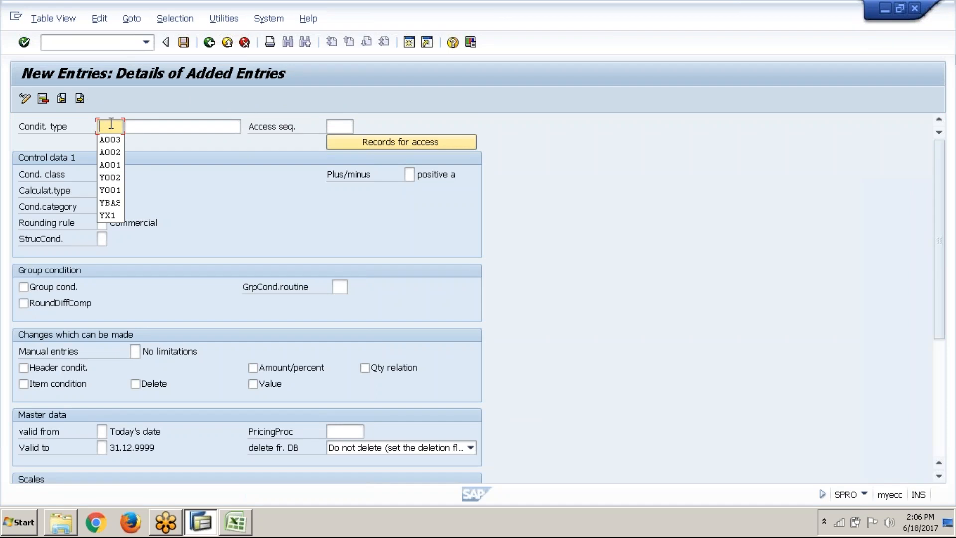
Enter A004 as the key of the new condition type
text(AB)
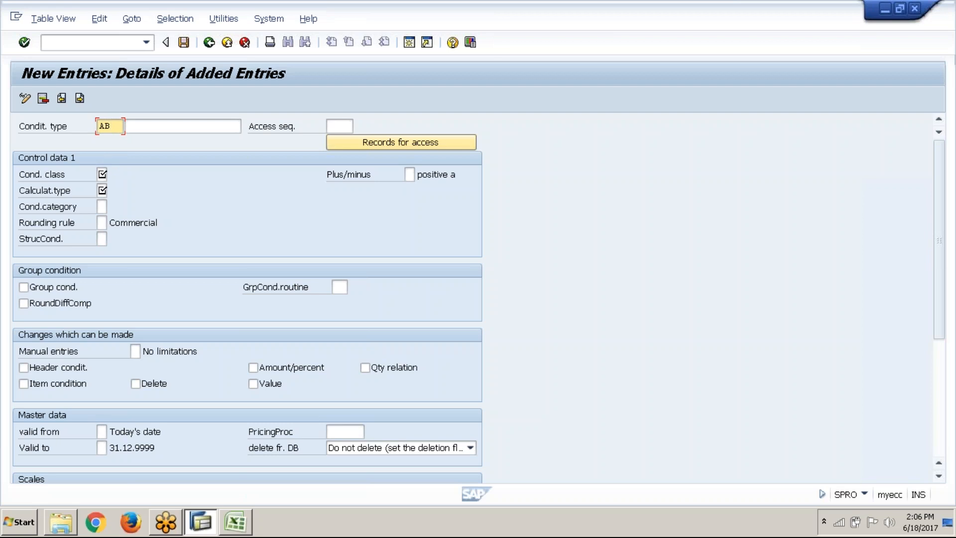
text(BS)
key(BackSpace)
key(BackSpace)
key(BackSpace)
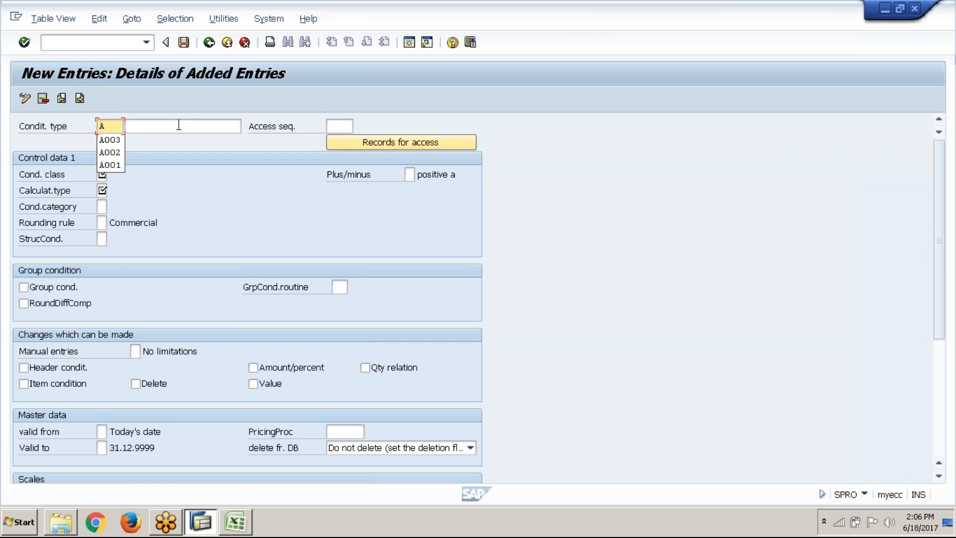
key(Return)
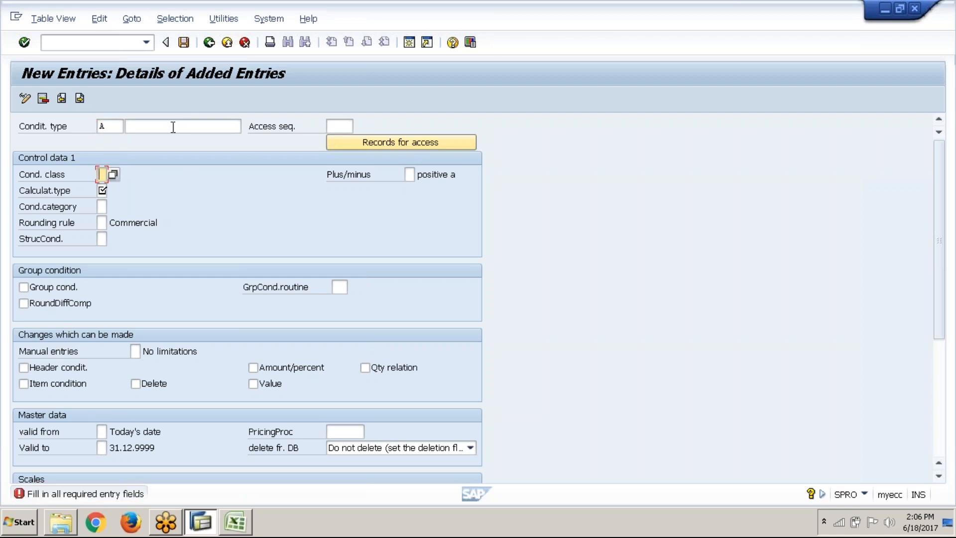
click(115, 127)
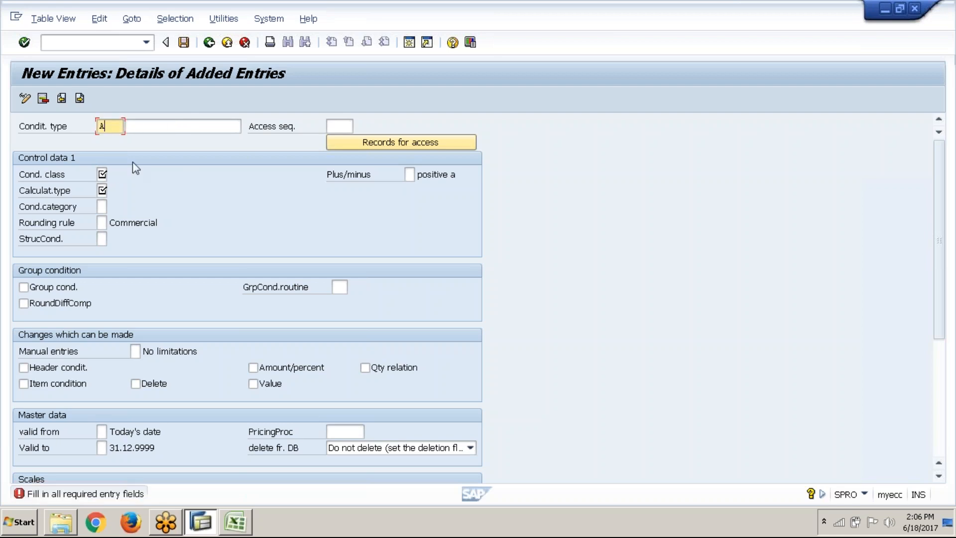
text(00)
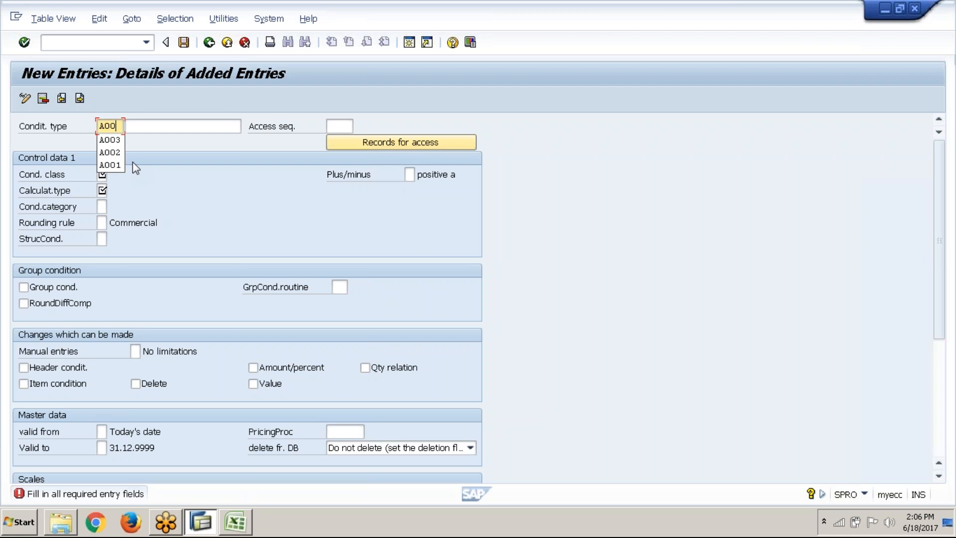
text(4)
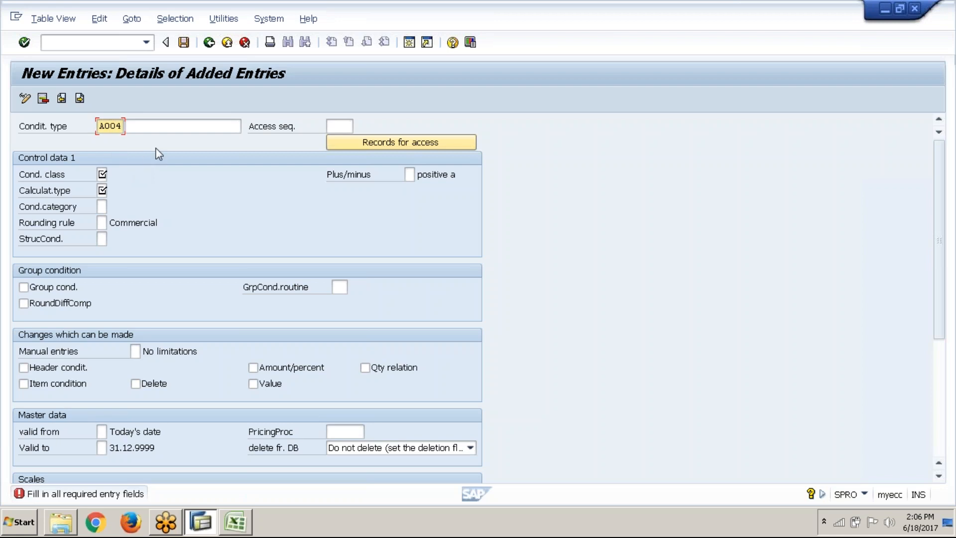
Describe condition type A004 as "ABC1 : BASE AMOUNT", reusing the earlier BASE AMOUNT description
click(177, 131)
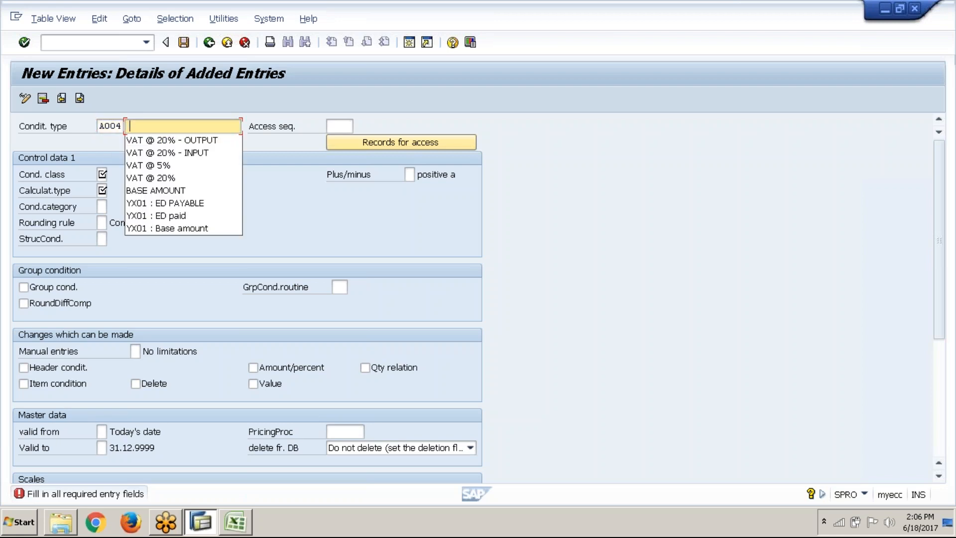
click(182, 191)
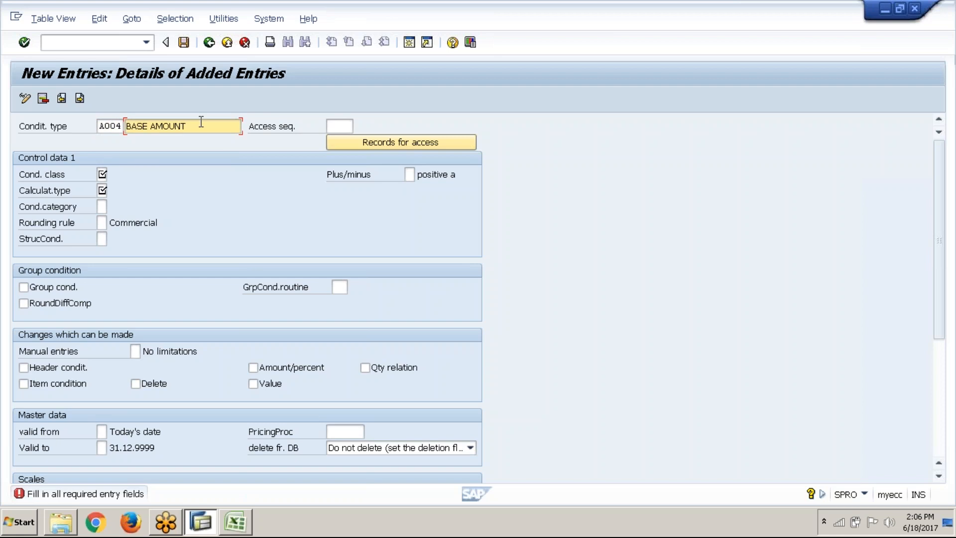
key(BackSpace)
text(abc1)
key(BackSpace)
key(BackSpace)
key(BackSpace)
key(BackSpace)
text(ABC1 :)
Set the condition class to A (Discount or surcharge) and the calculation type to B (Fixed amount)
click(103, 175)
click(113, 175)
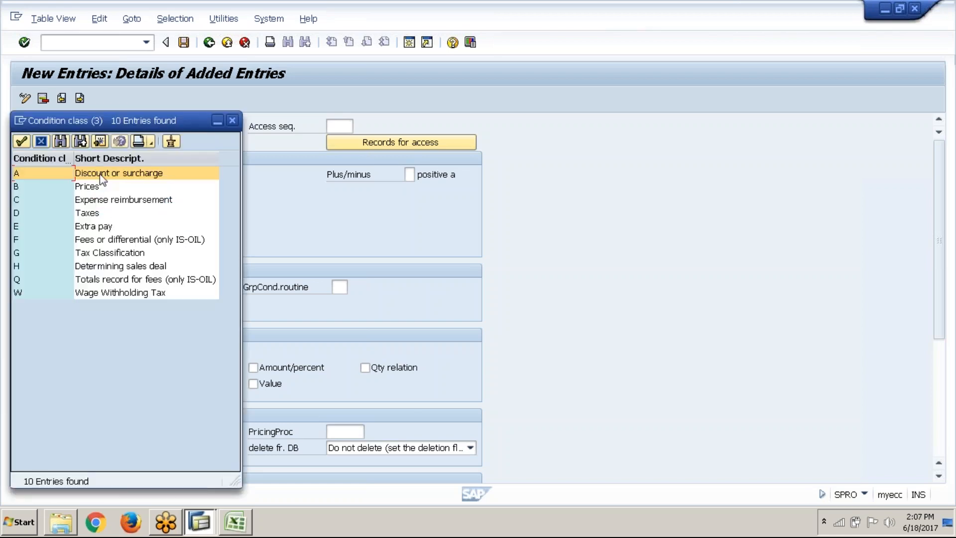
click(22, 141)
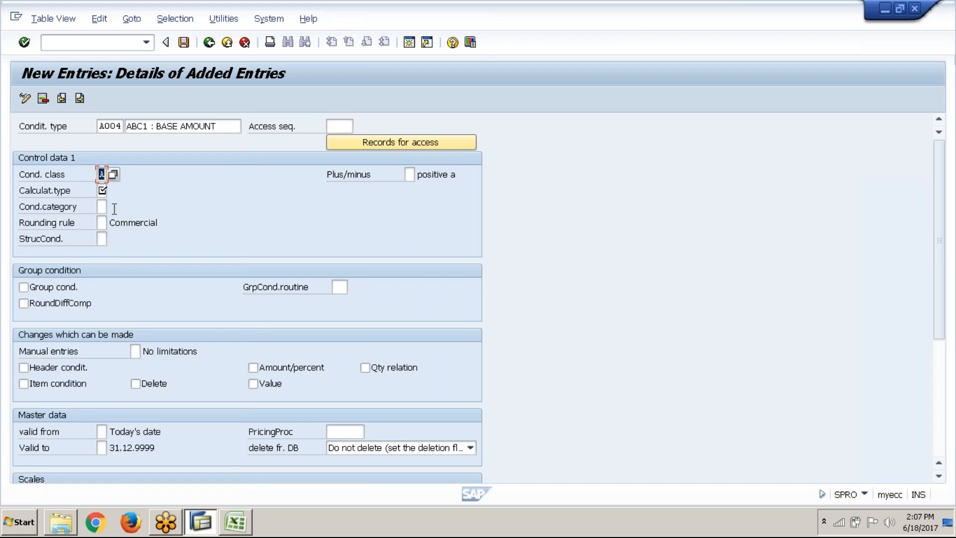
click(102, 190)
key(F4)
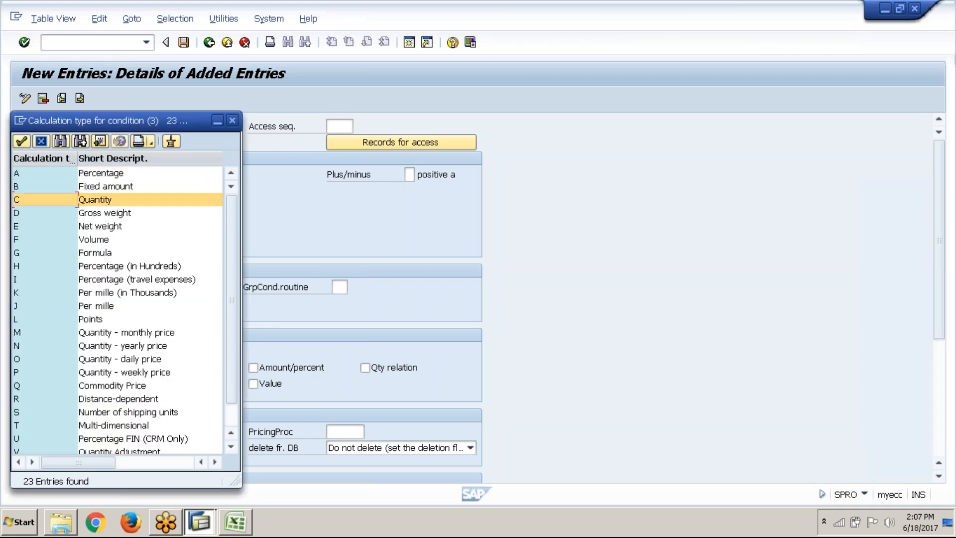
double_click(77, 199)
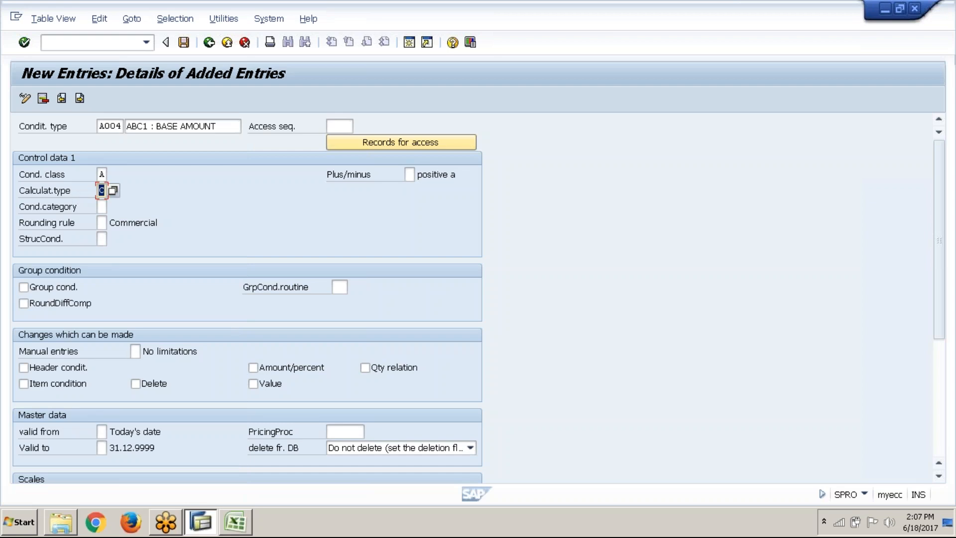
key(BackSpace)
click(105, 218)
Set the condition category to K (Base amount excluding tax)
click(105, 207)
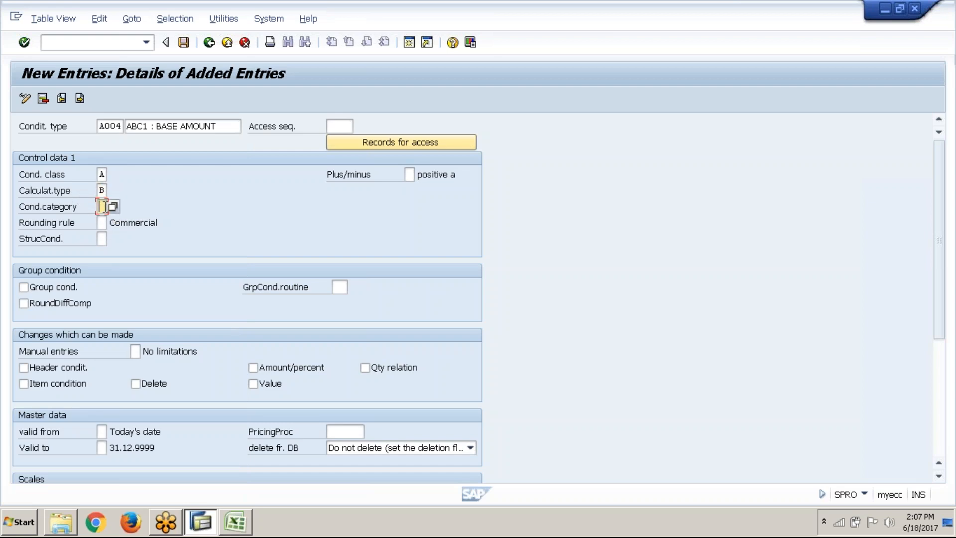
click(113, 208)
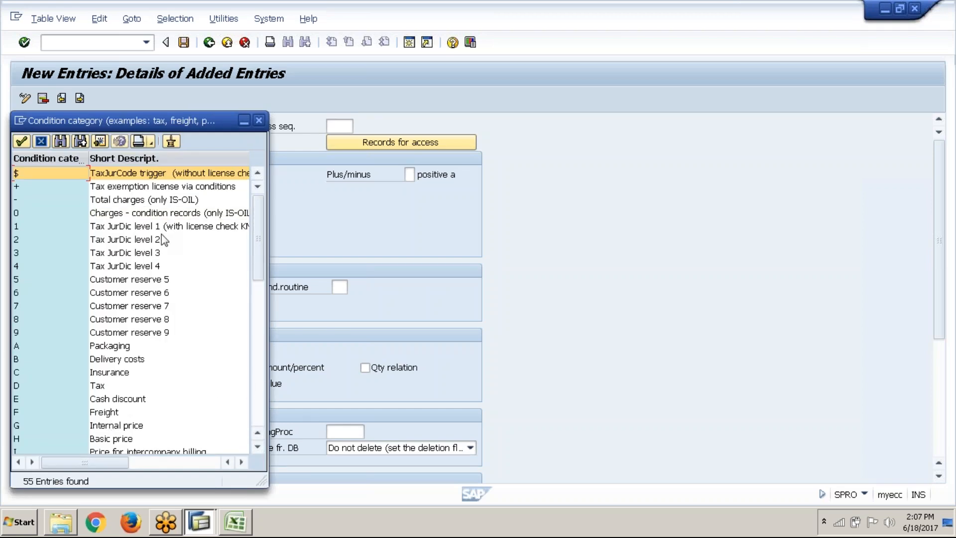
click(260, 355)
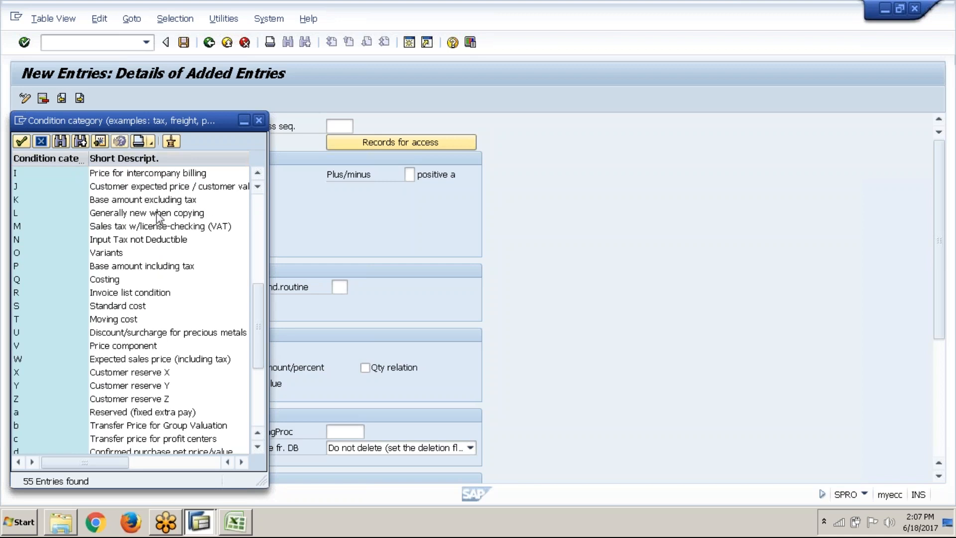
click(162, 200)
key(Return)
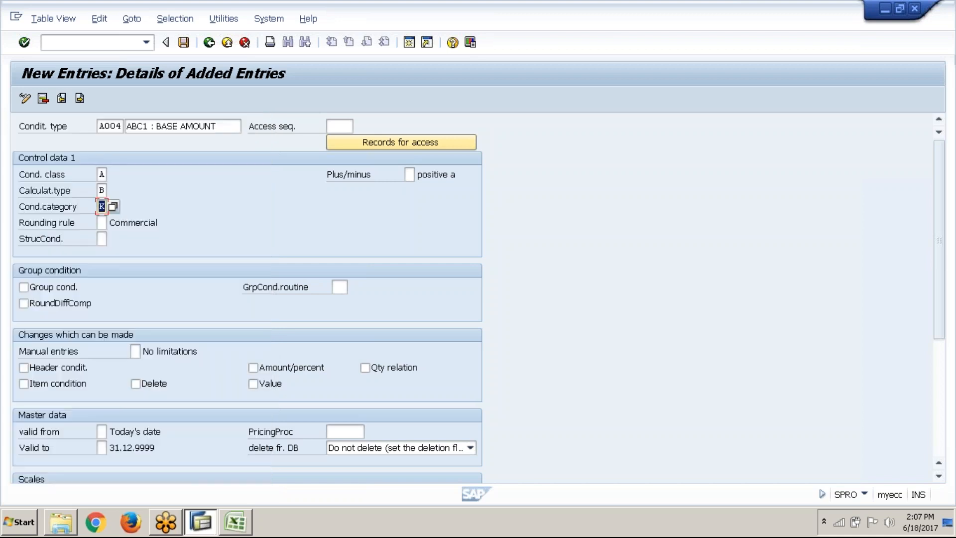
Save condition type A004 under the FICO_ABC1_Controlling customizing request and return to the condition types overview
key(Return)
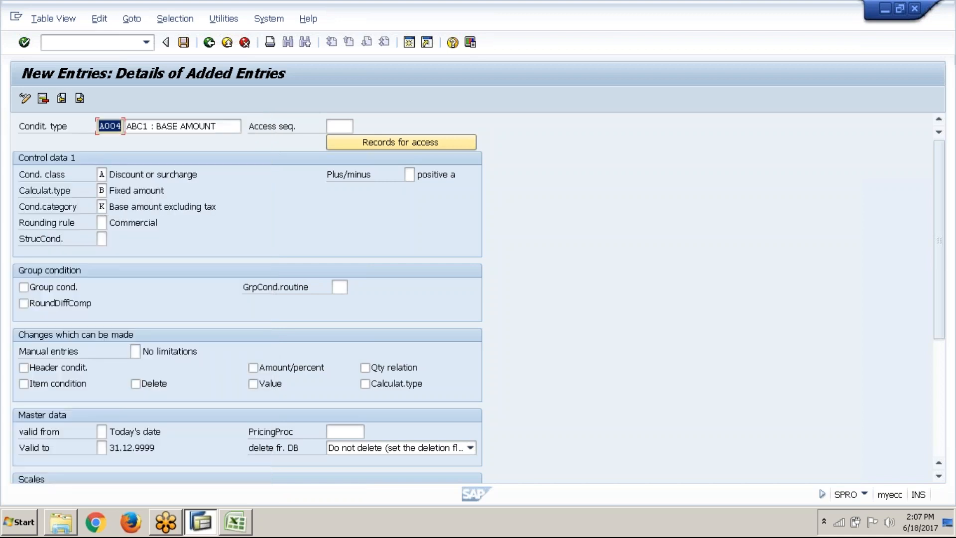
click(184, 43)
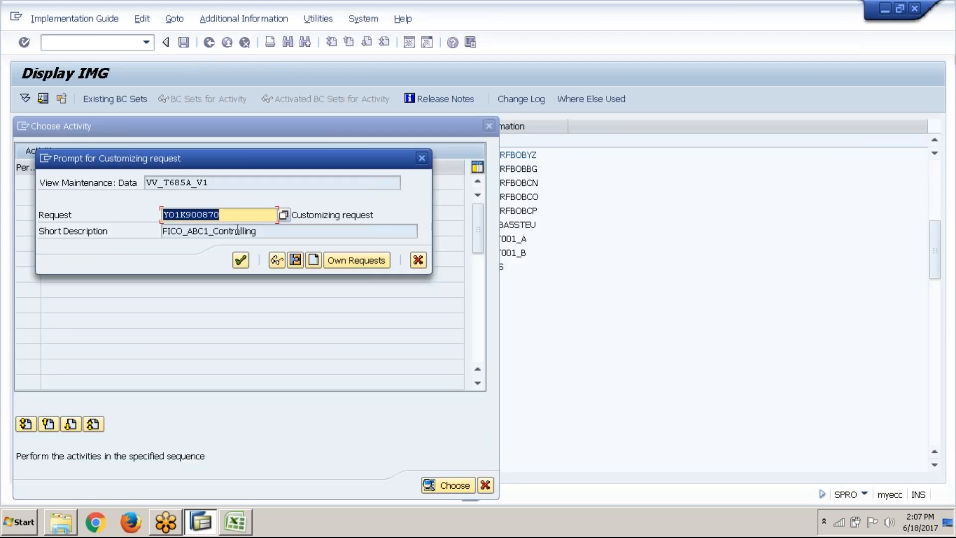
click(241, 261)
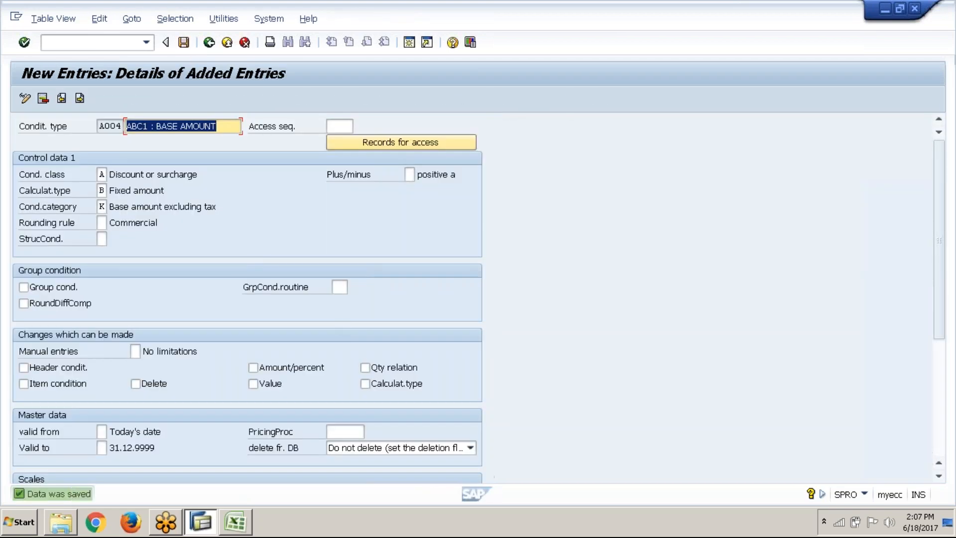
click(209, 47)
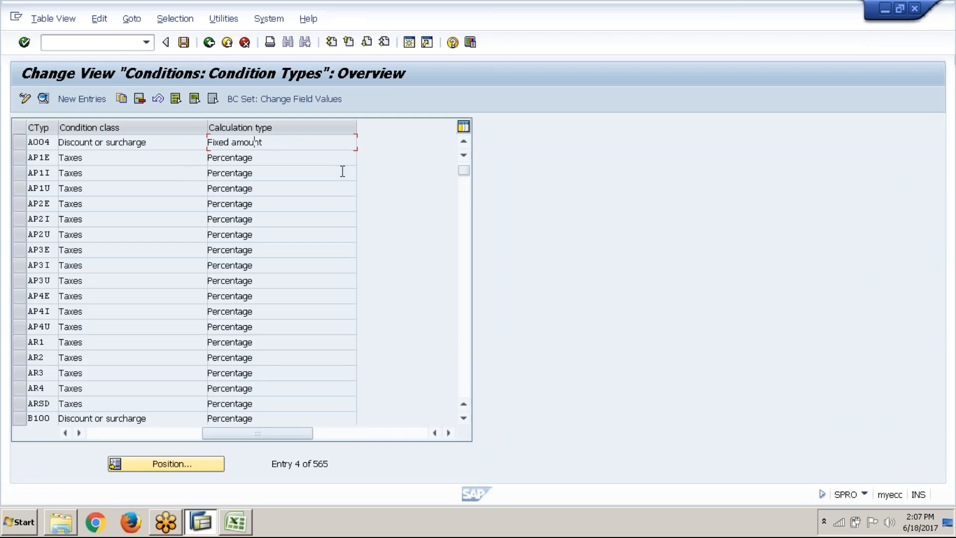
Review the details of existing condition type A001, and leave the condition types for the activity selection
click(467, 143)
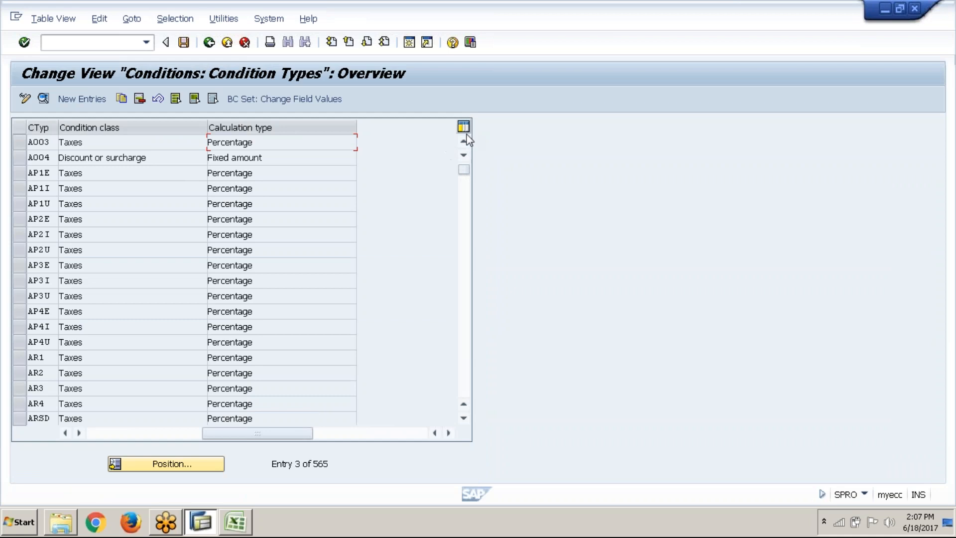
click(467, 140)
click(467, 140)
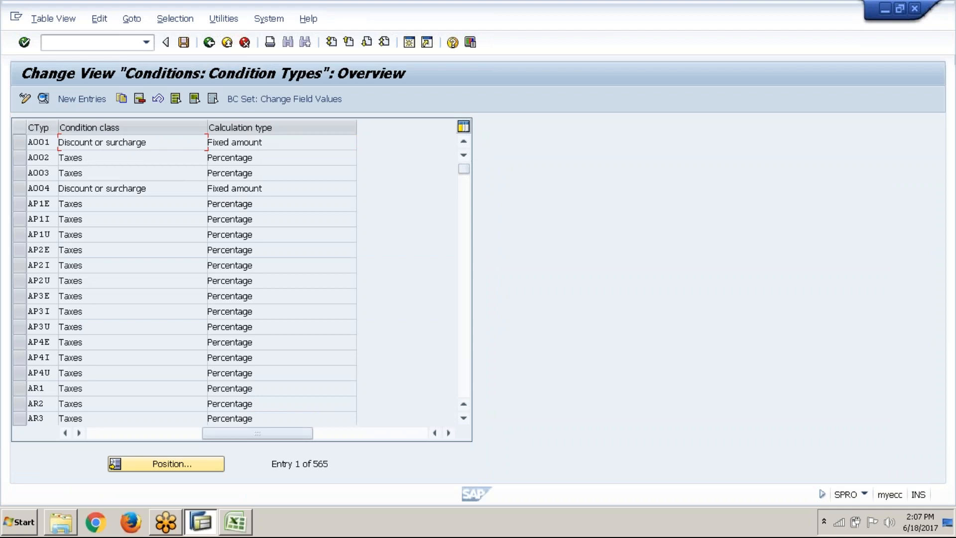
double_click(131, 142)
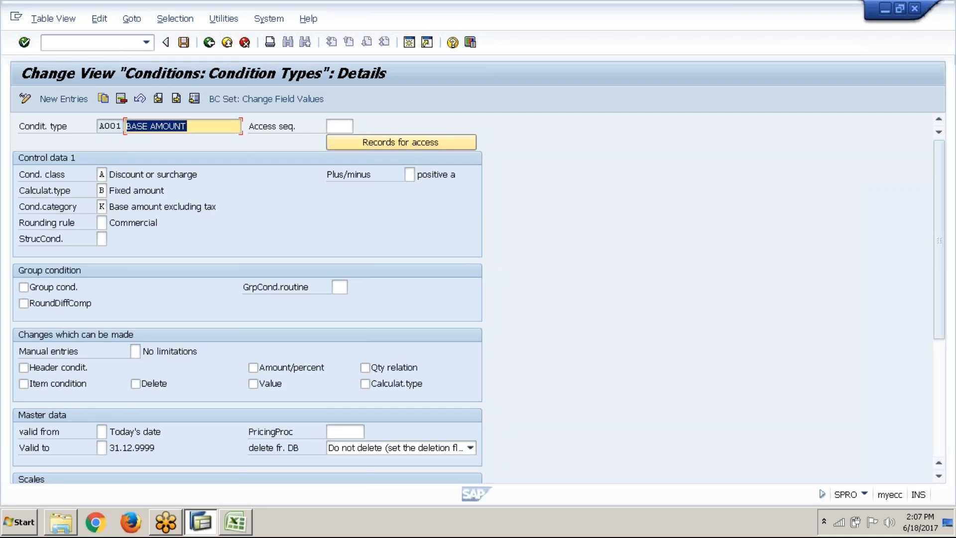
click(209, 43)
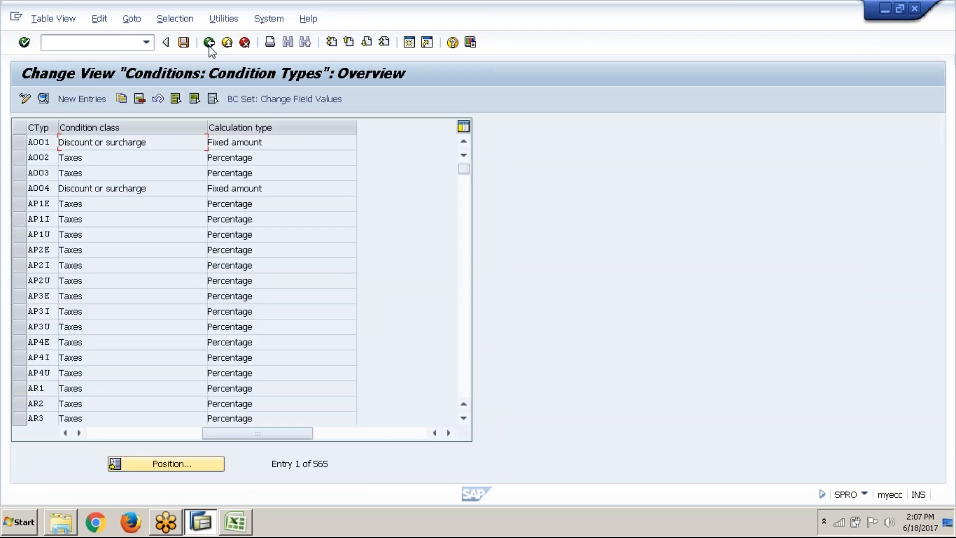
click(209, 43)
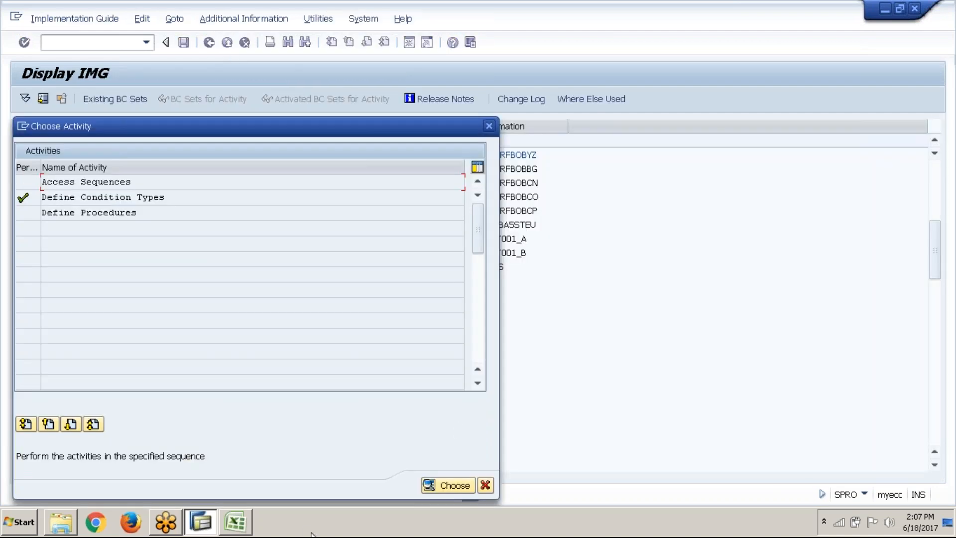
Switch to the Excel Tax sheet and enter A004 in cell D13 as the Base Amount condition type
click(249, 523)
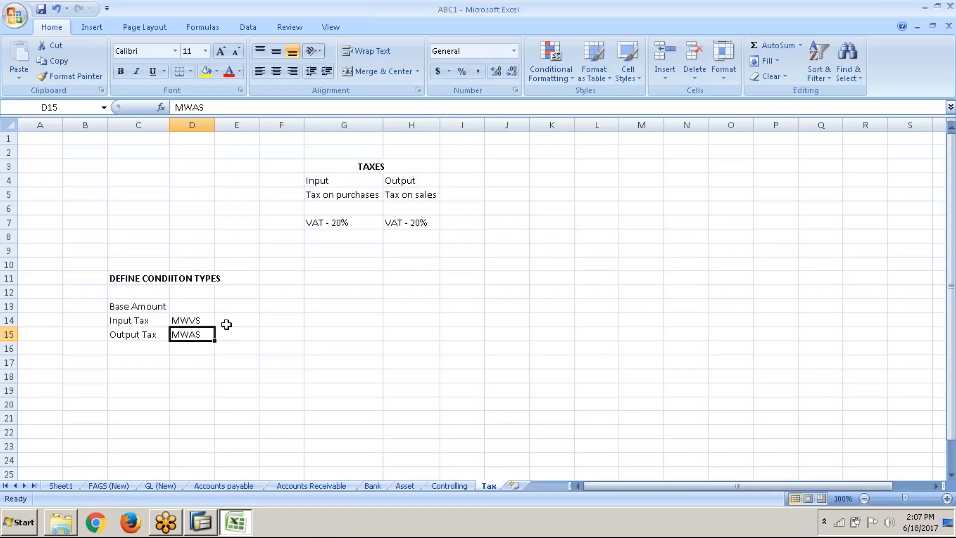
click(209, 307)
text(A004)
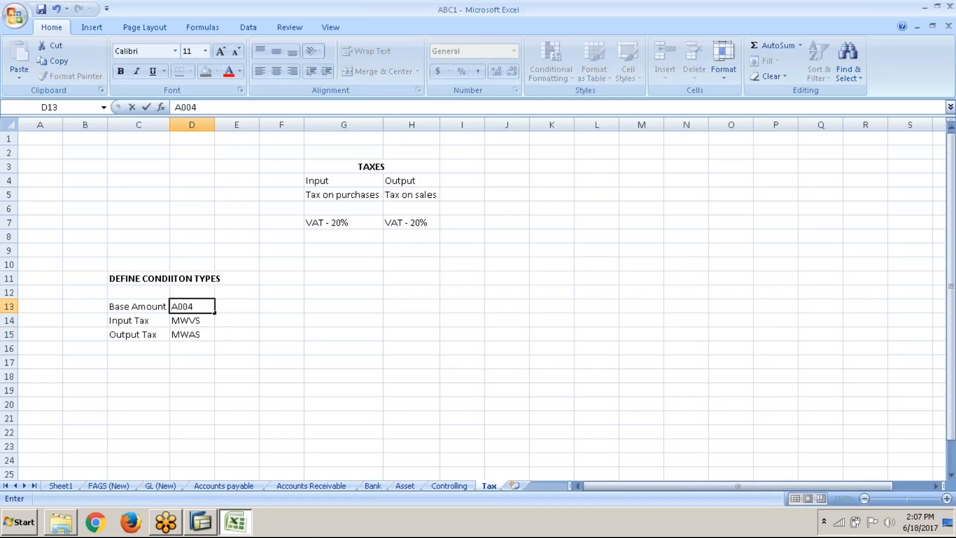
key(Return)
key(Return)
key(Return)
key(Return)
key(Return)
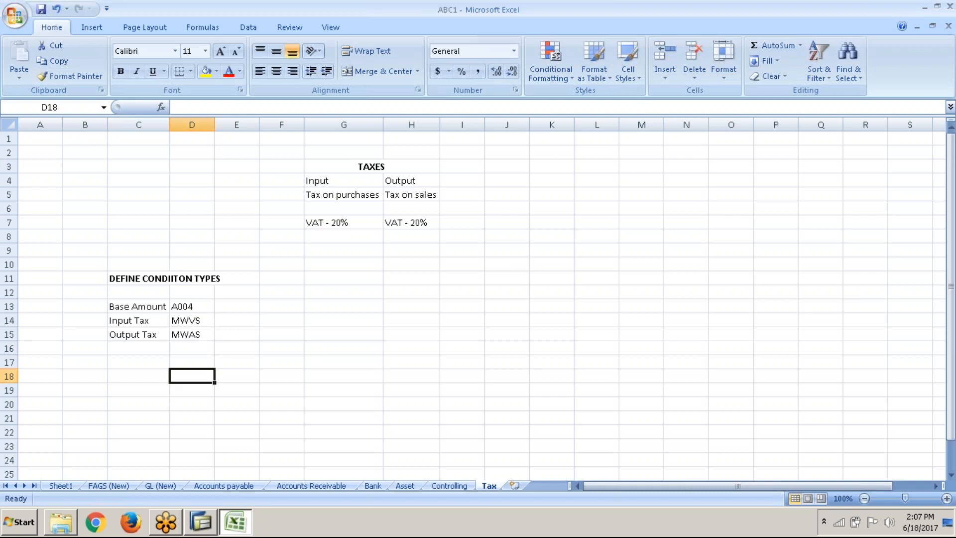
Switch back to SAP, open Check and Change Settings for Tax Processing, and examine the list of tax process keys before returning to the IMG
click(236, 523)
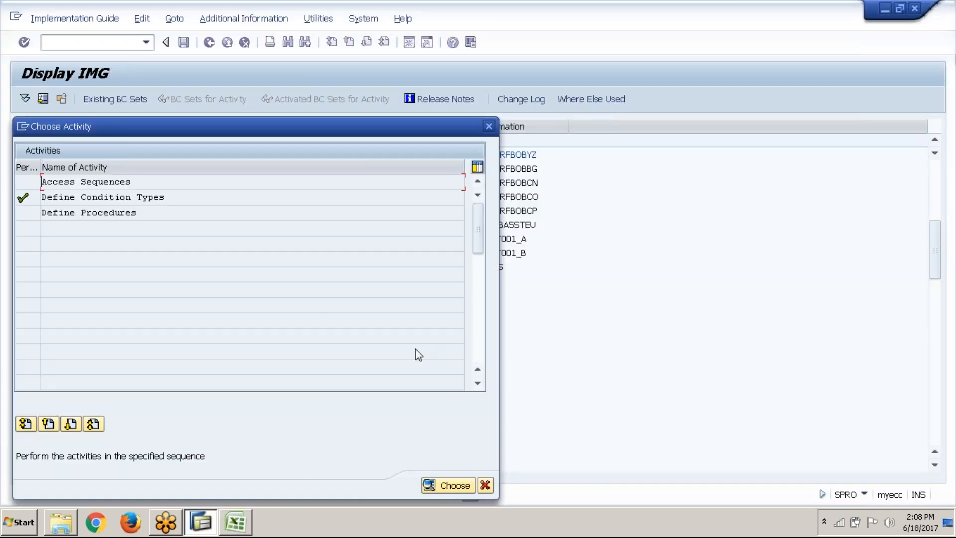
click(486, 485)
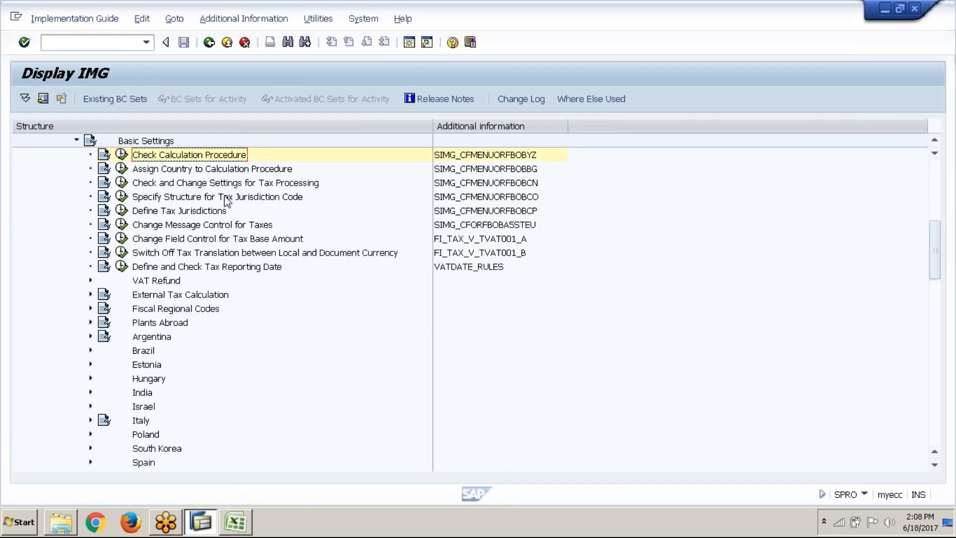
click(218, 184)
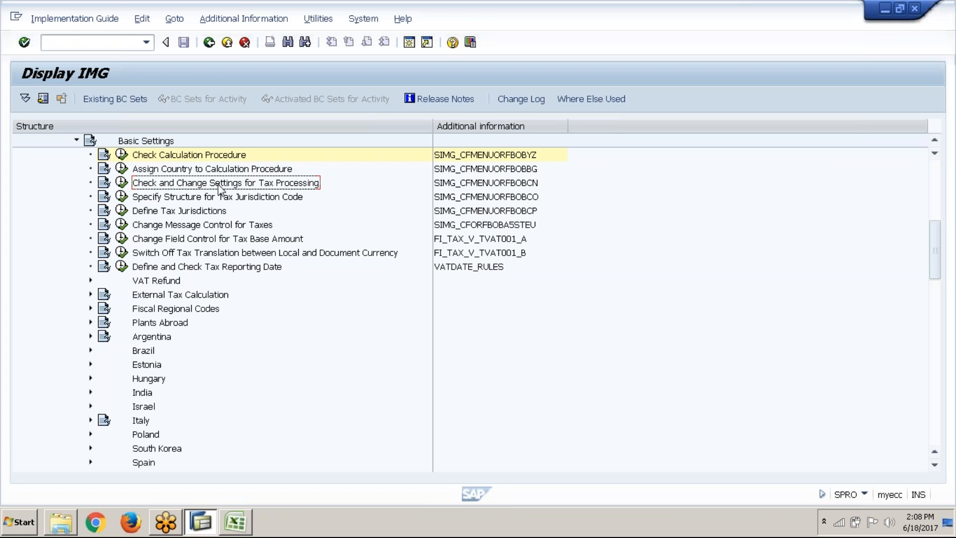
click(122, 182)
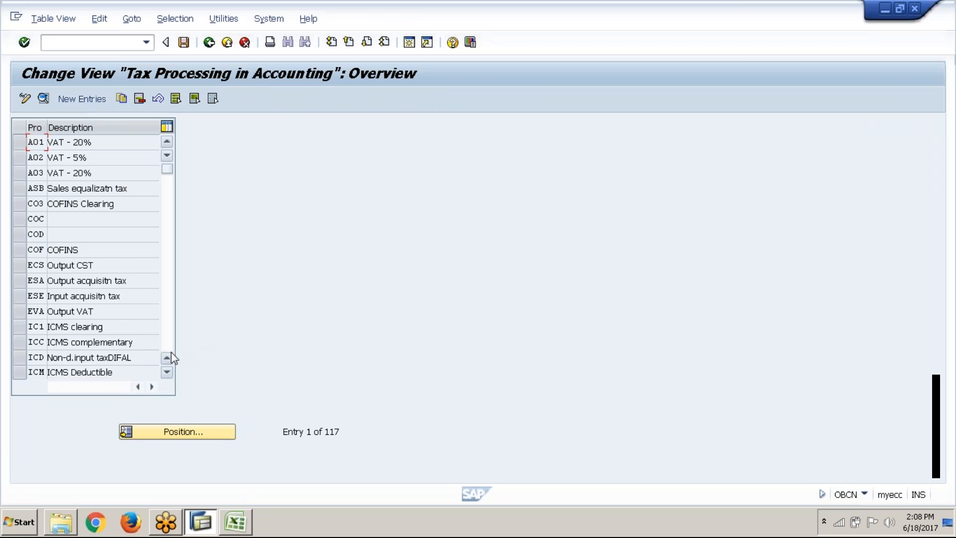
click(167, 372)
click(167, 372)
click(167, 372)
click(167, 372)
click(167, 372)
click(167, 372)
click(167, 372)
click(167, 372)
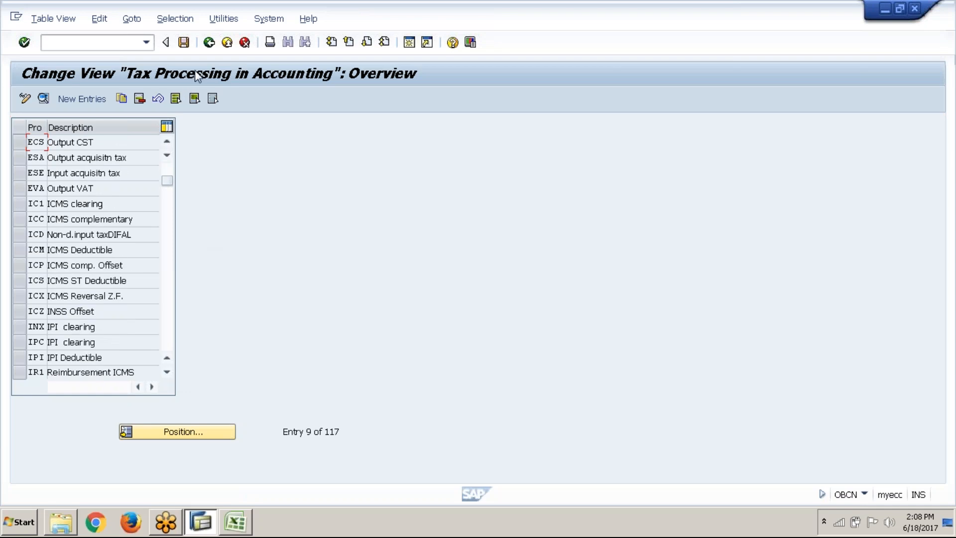
click(210, 45)
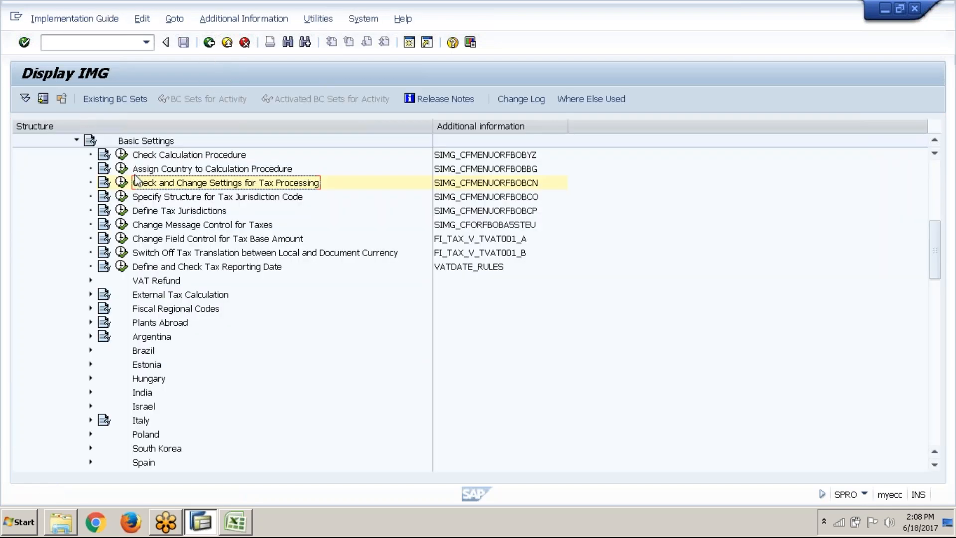
Through Check Calculation Procedure, open Define Procedures and examine the control data of procedure TAXGB, Sales Tax - Great Britain
click(123, 156)
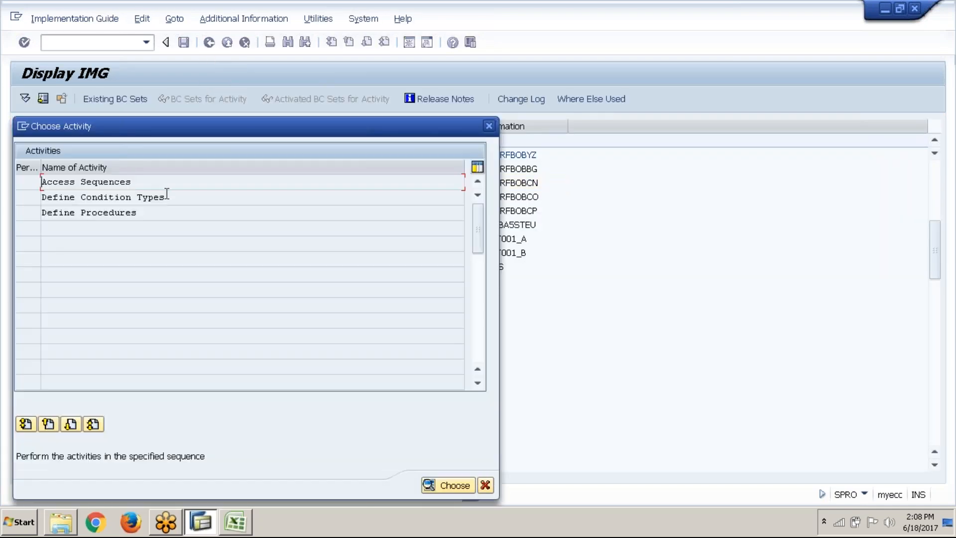
double_click(162, 213)
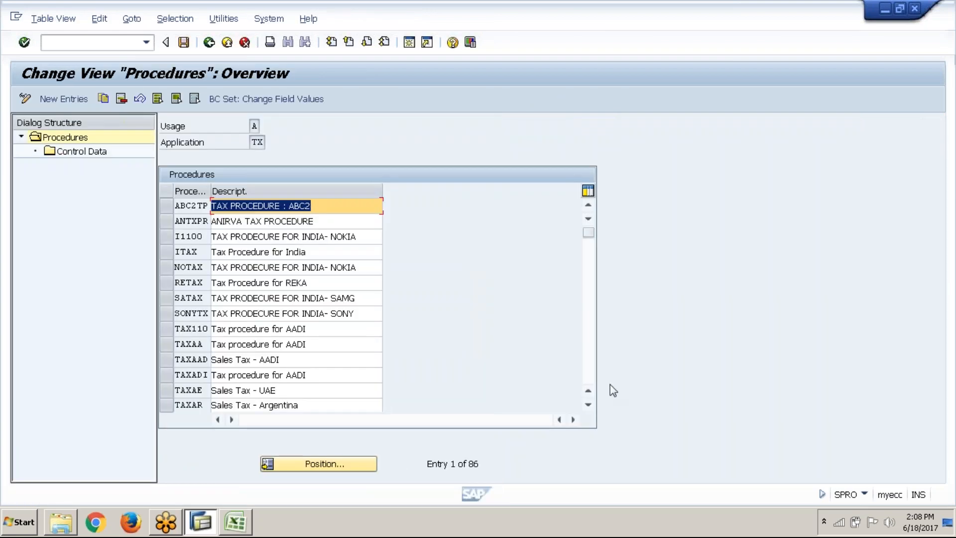
click(589, 369)
click(589, 369)
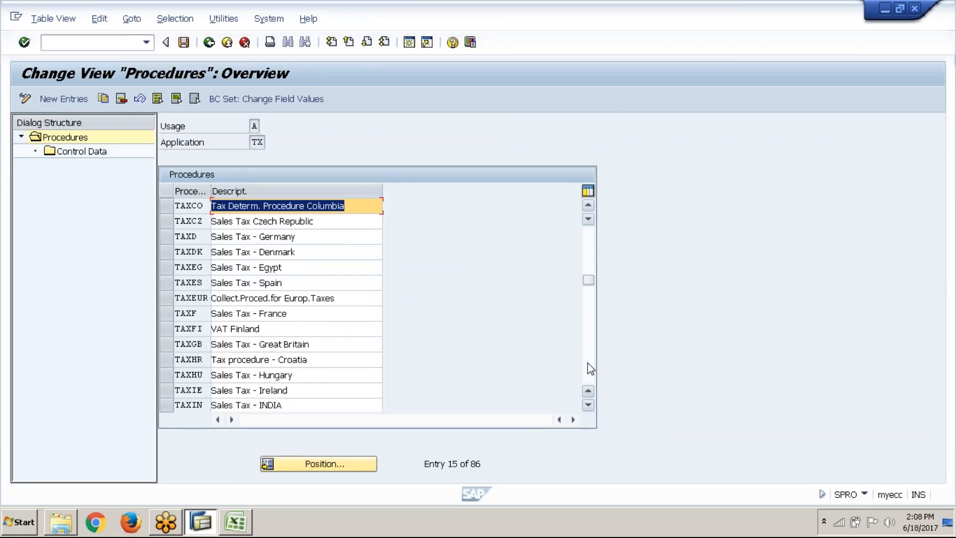
click(176, 345)
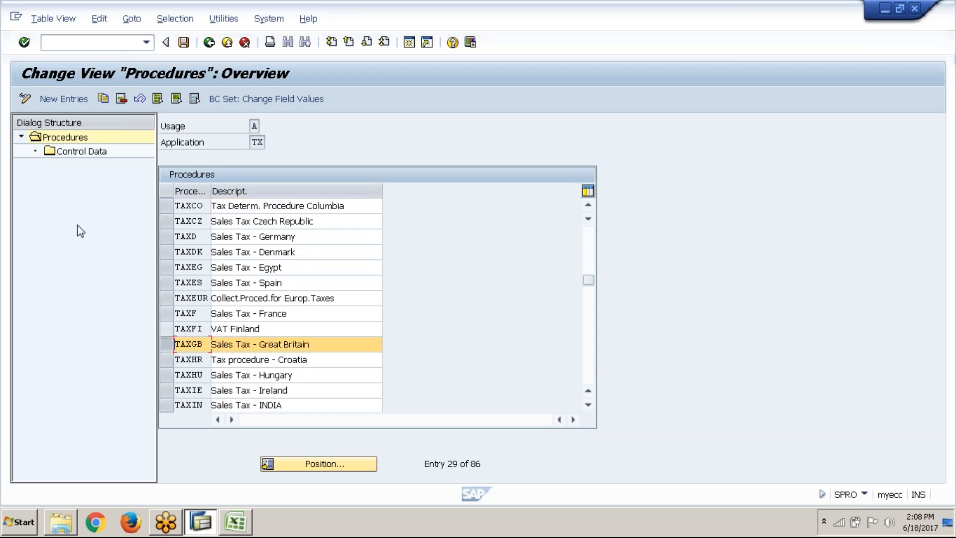
double_click(83, 151)
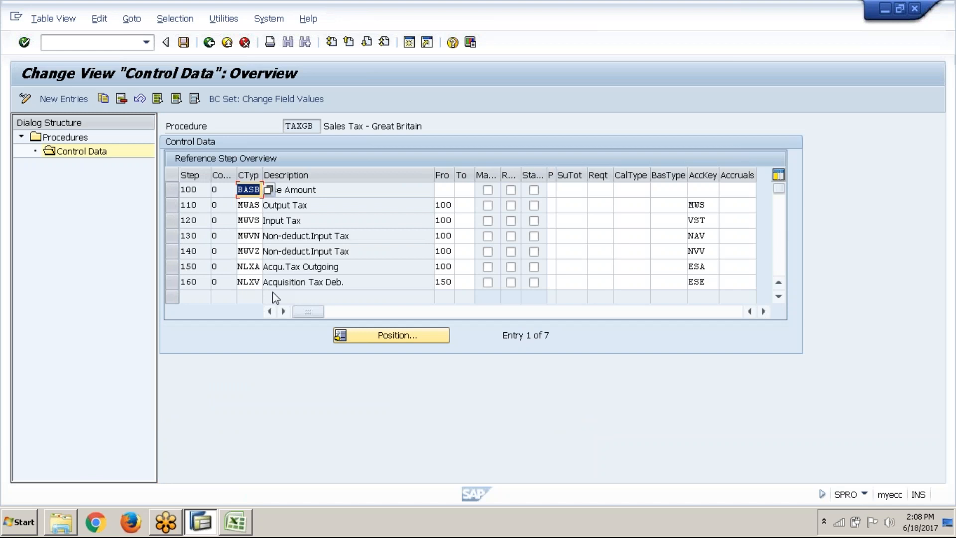
Note the account keys on the Excel Tax sheet: MWS in cell D18 and VST in cell D19
mouse_move(233, 533)
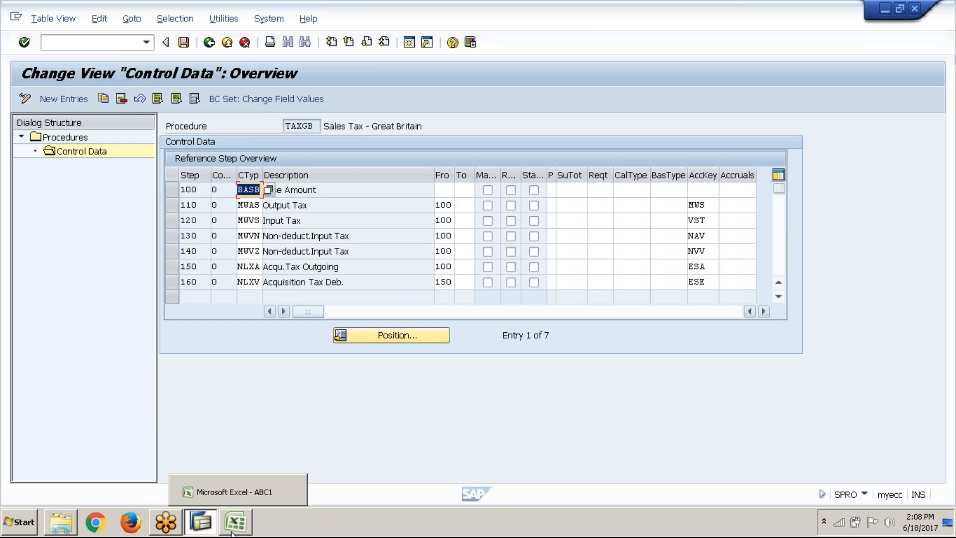
click(234, 523)
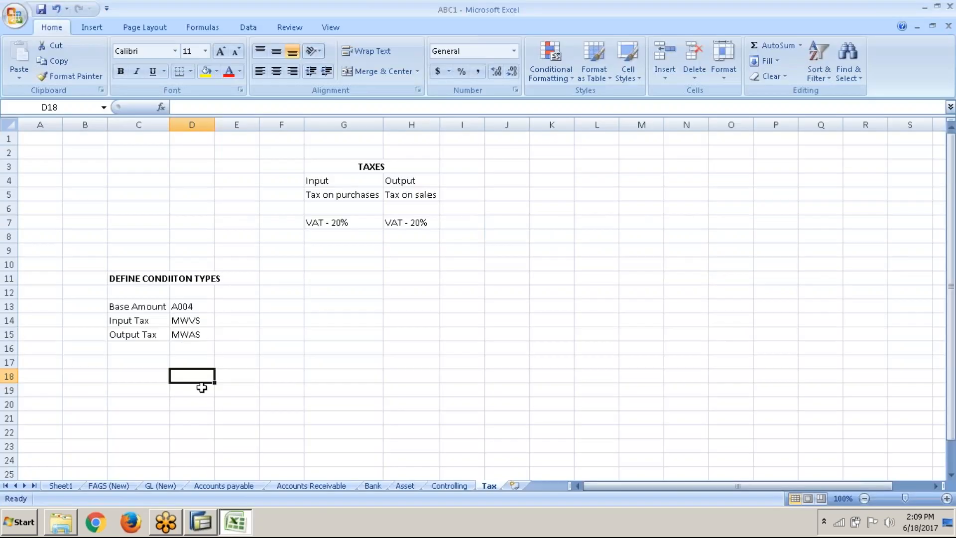
text(MWS)
key(Return)
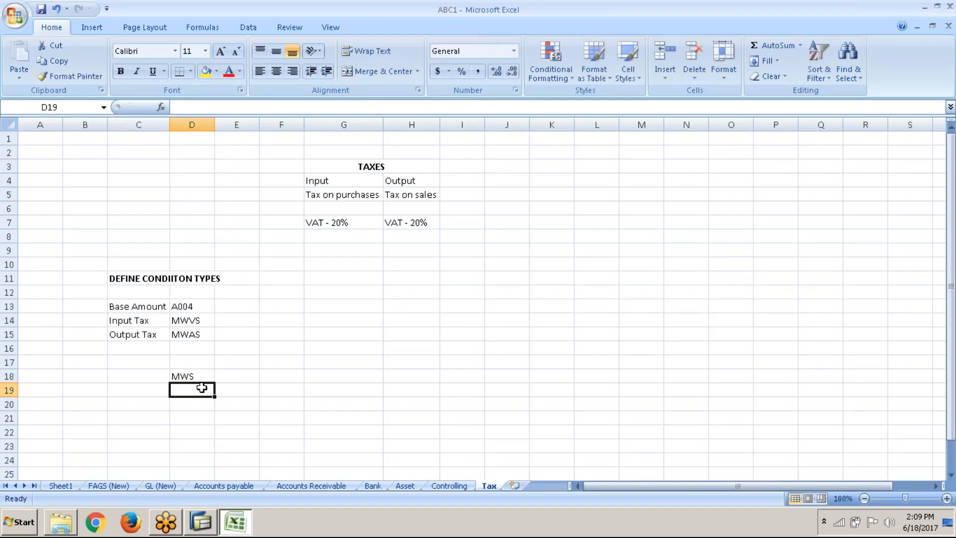
text(VST)
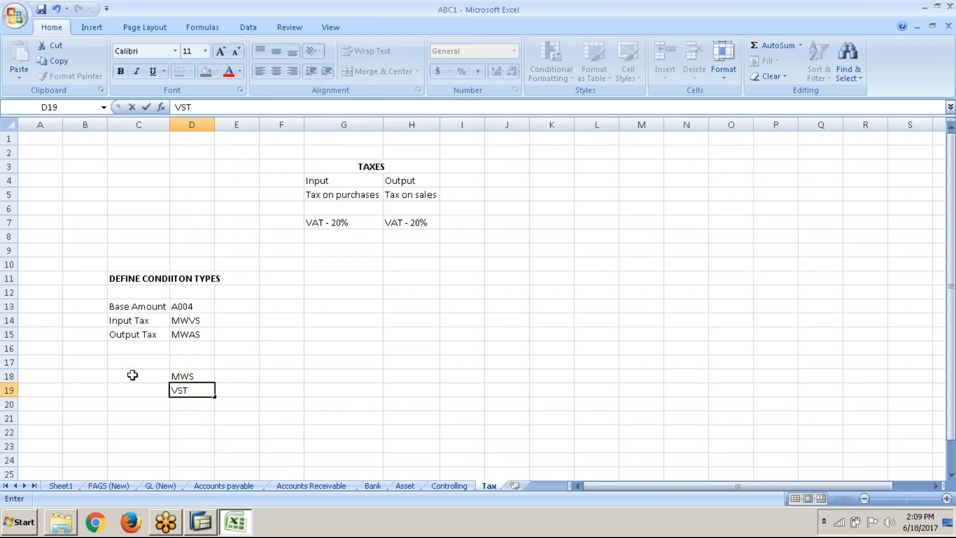
Label the account keys by entering Input Tax in cell C18 and Output Tax in cell C19
click(132, 374)
text(iN)
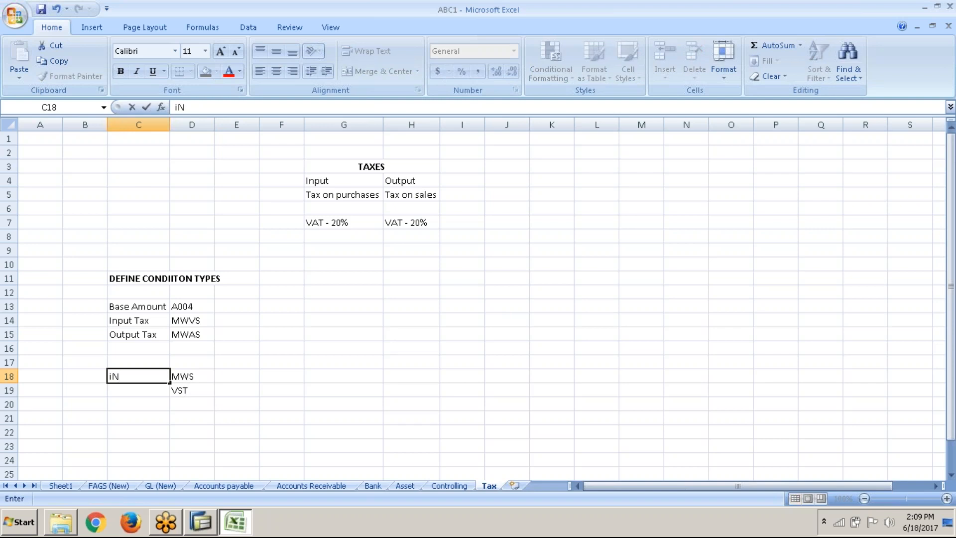
text(PUT Tax)
click(133, 389)
text(Output)
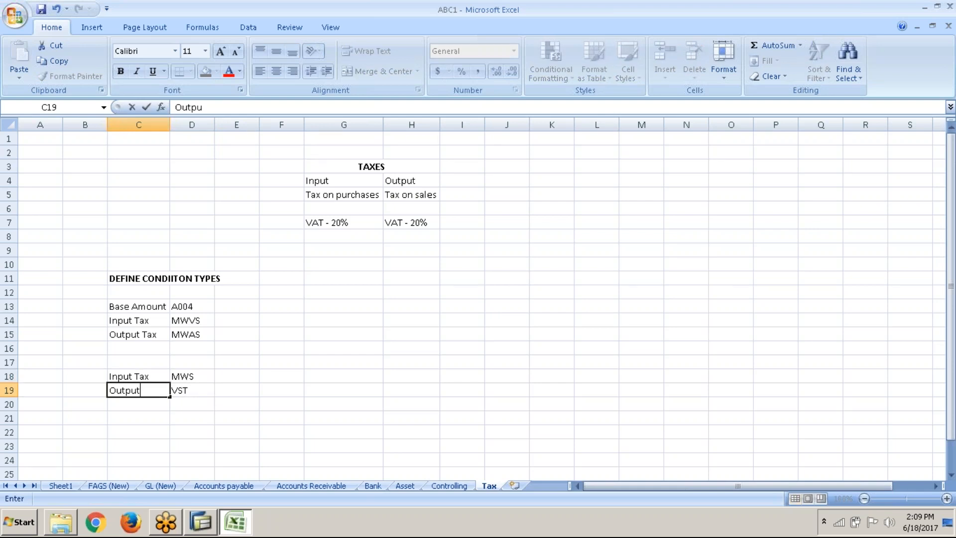
text( Tax)
key(Return)
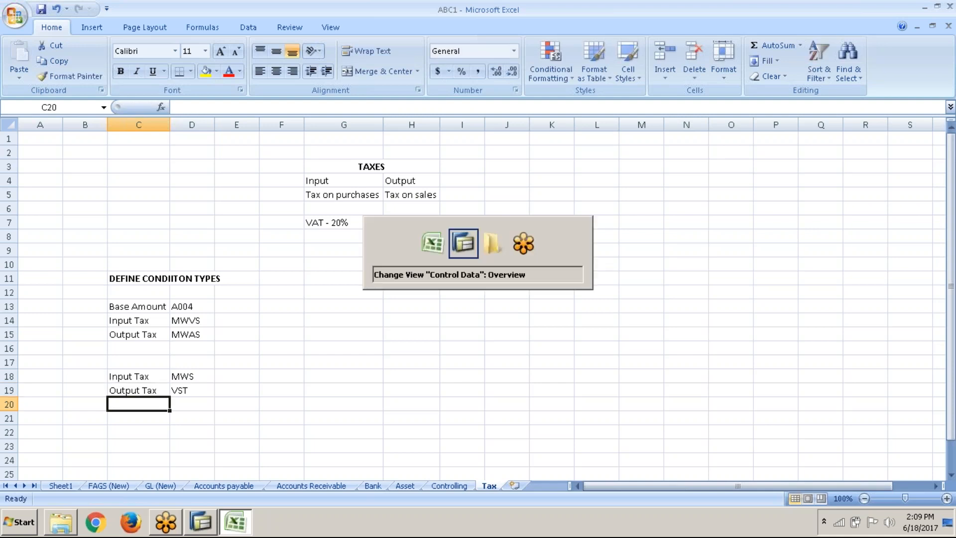
Switch back to SAP, leave the procedure's control data, and open Check and Change Settings for Tax Processing
key(alt+Tab)
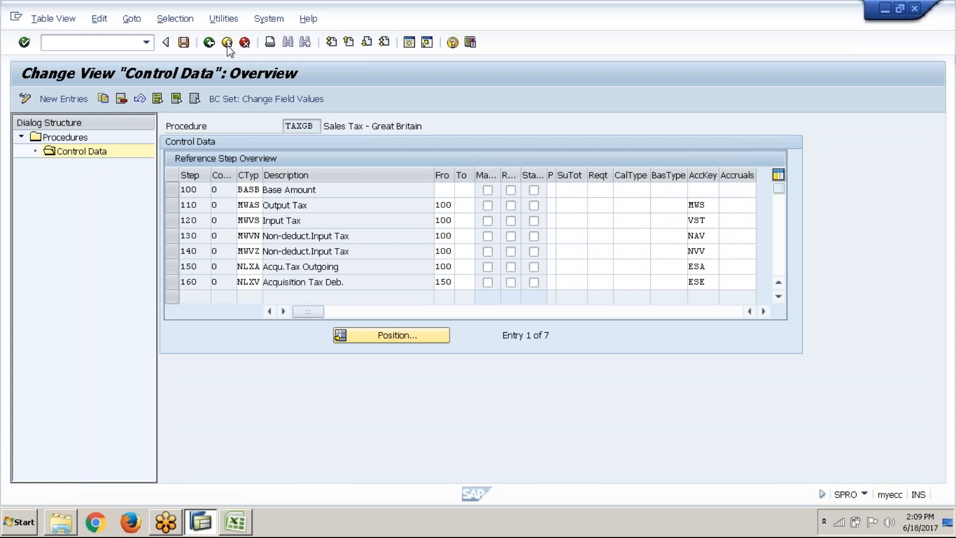
click(227, 43)
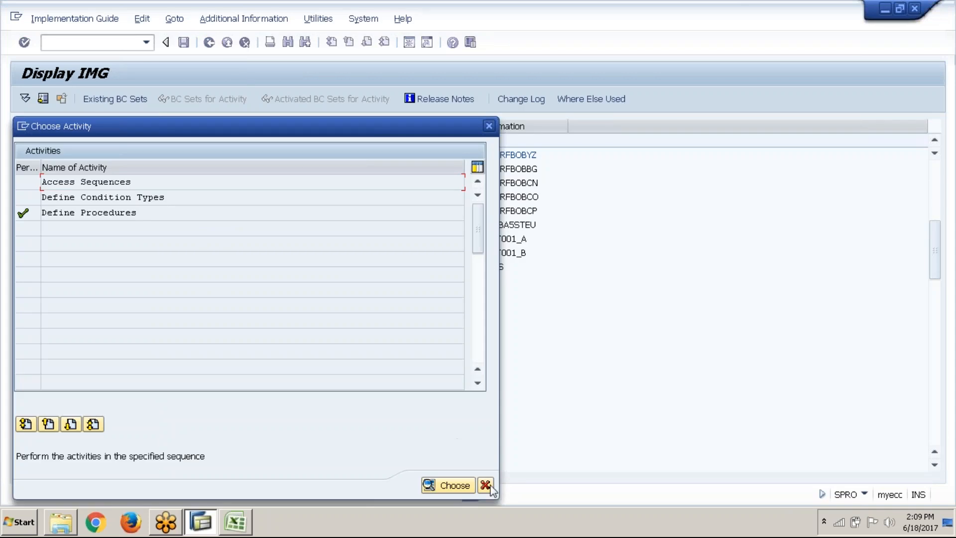
click(487, 485)
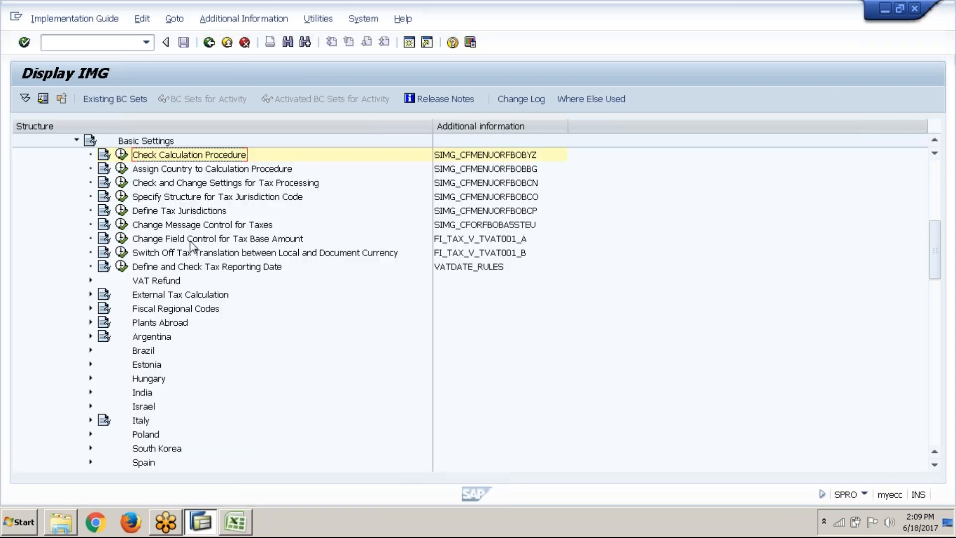
click(121, 184)
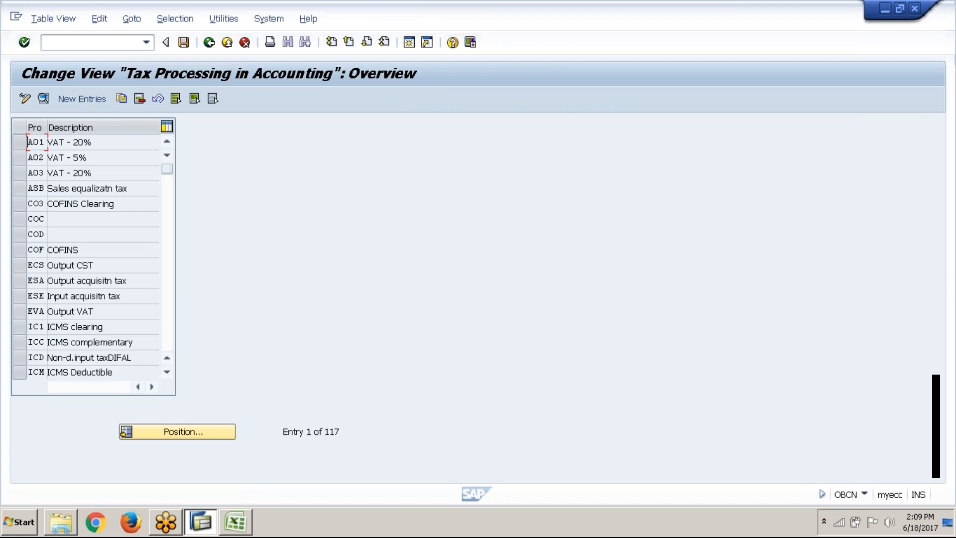
Find and select process key MWS, Output tax, in the tax processing overview
click(165, 315)
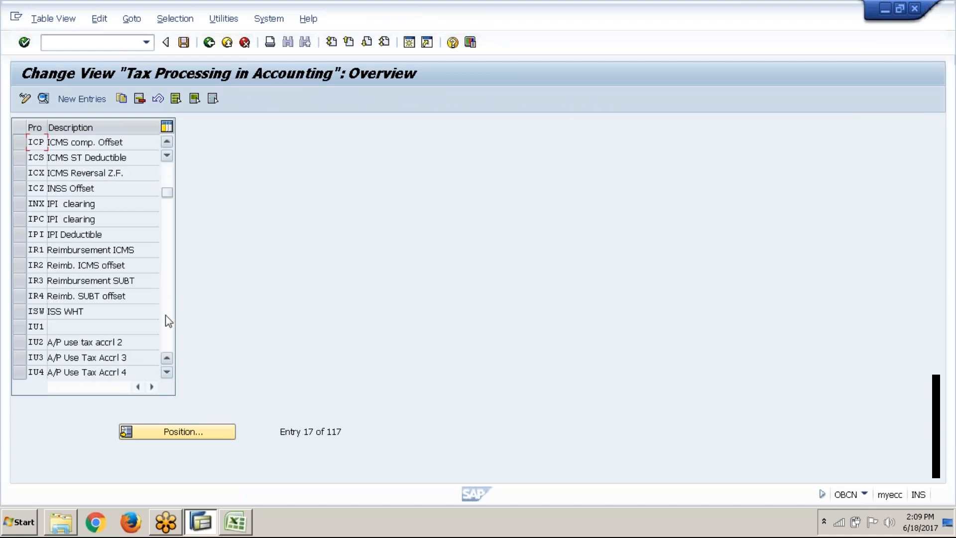
key(alt+Tab)
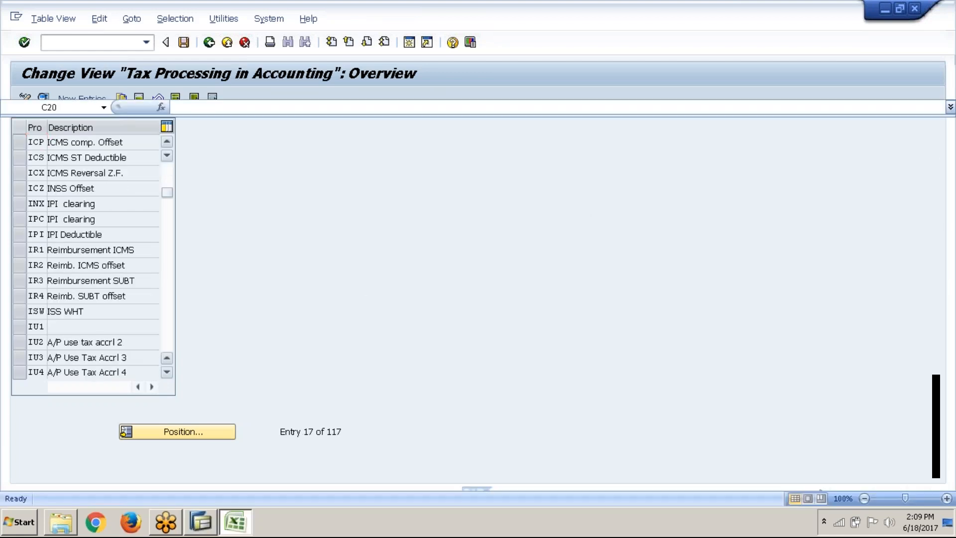
key(alt+Tab)
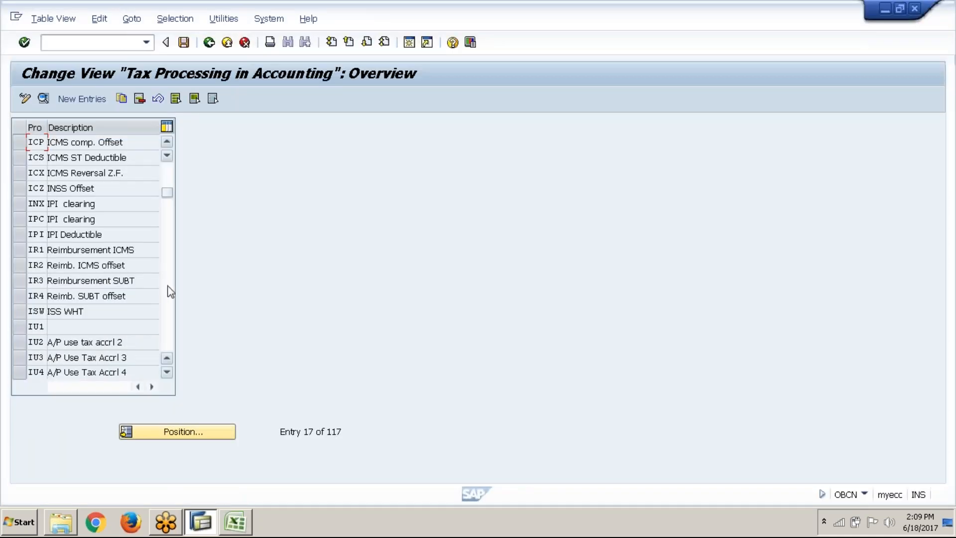
click(169, 292)
click(169, 291)
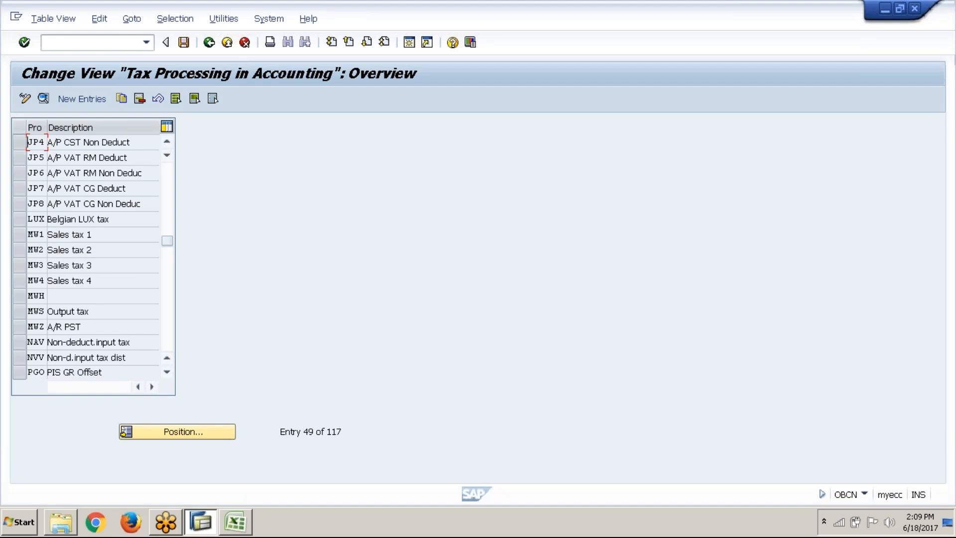
click(24, 311)
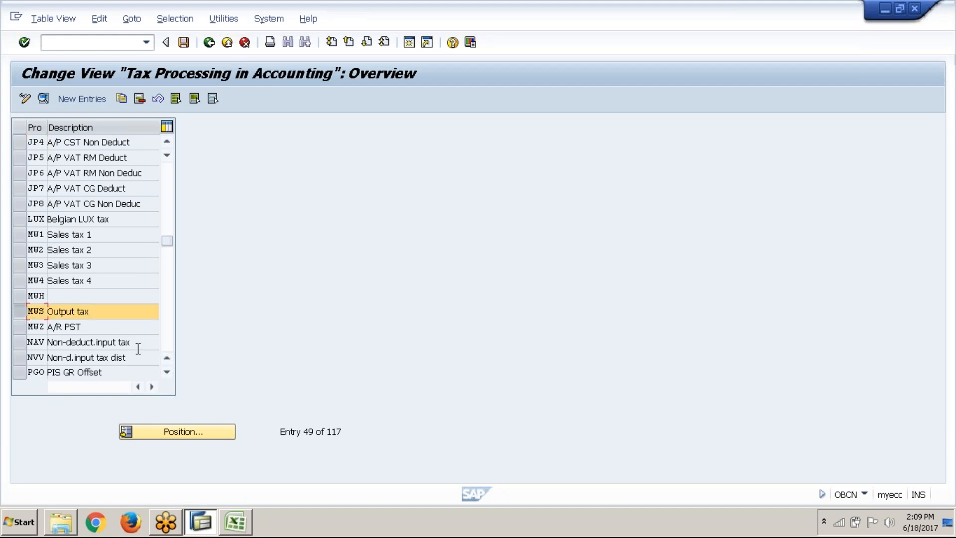
click(168, 371)
click(168, 372)
click(168, 373)
Correct the account keys on the Excel Tax sheet by moving MWS to cell D19 and entering VST in cell D18
key(alt+Tab)
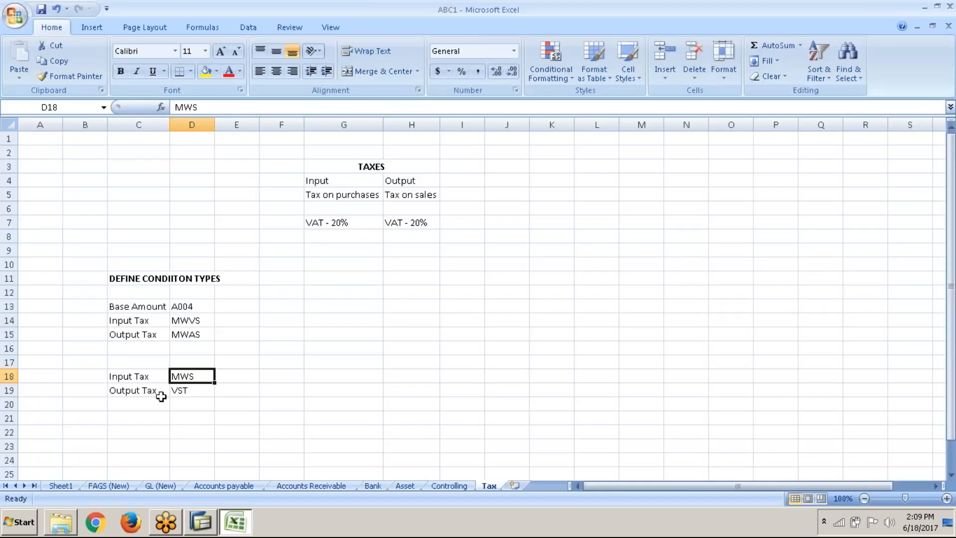
key(ctrl+x)
click(193, 391)
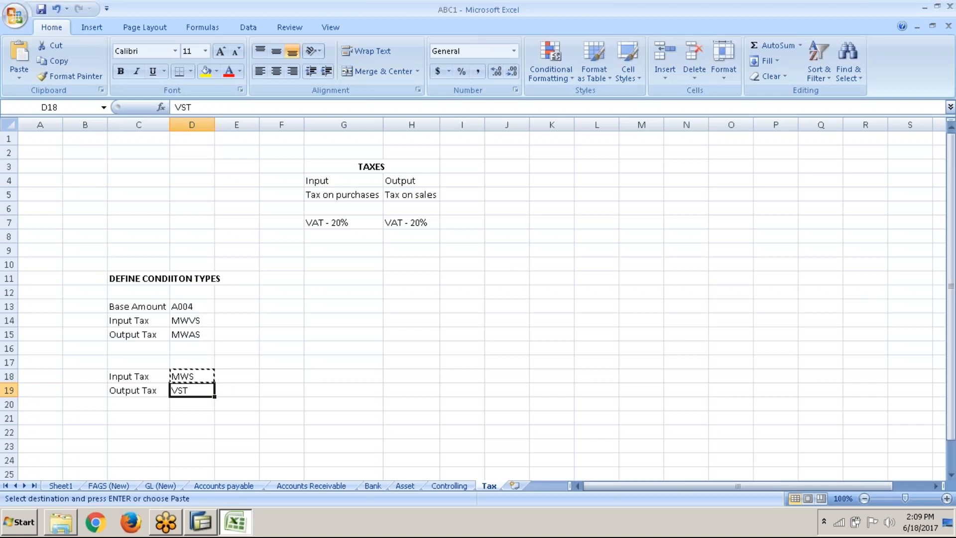
key(ctrl+v)
click(205, 375)
text(VSy)
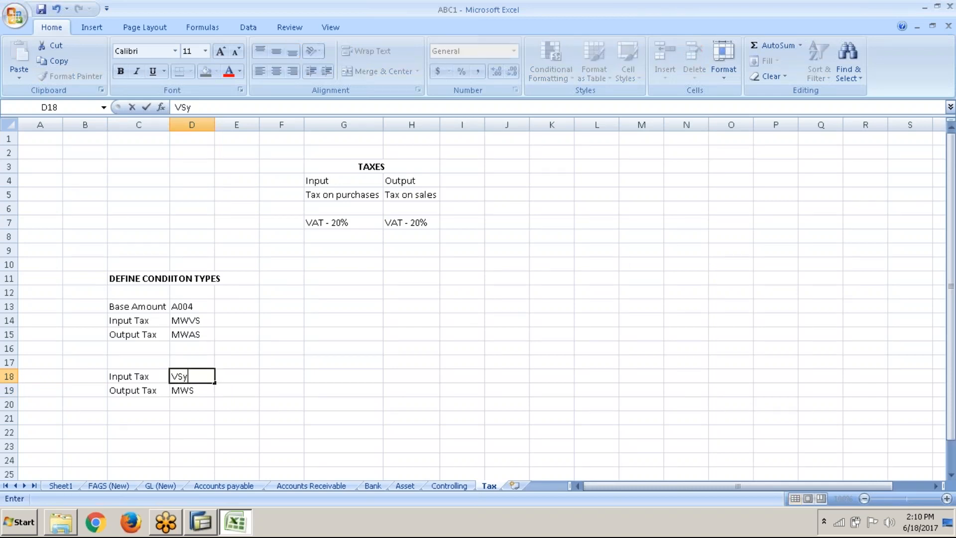
key(BackSpace)
text(T)
key(Return)
Return to SAP and examine the details of tax process MWS
key(alt+Tab)
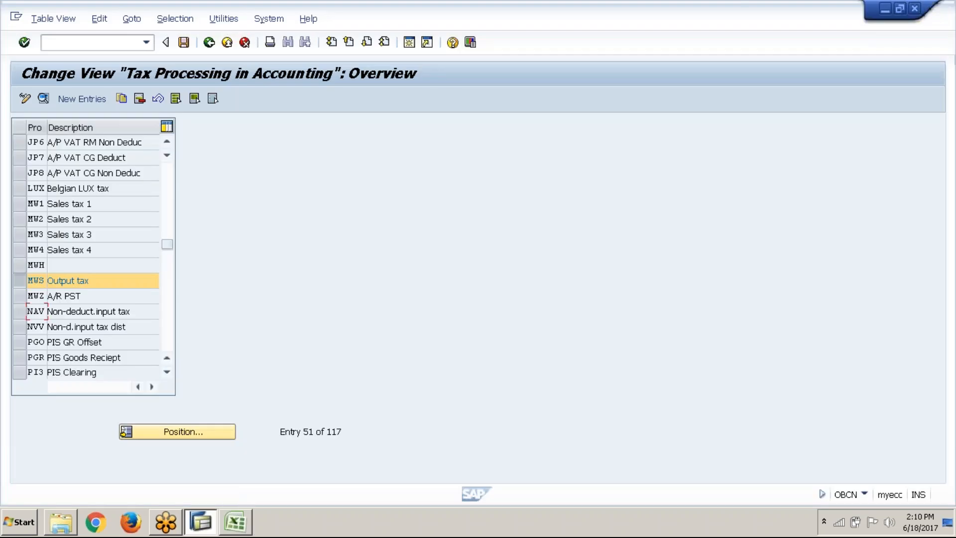
click(44, 100)
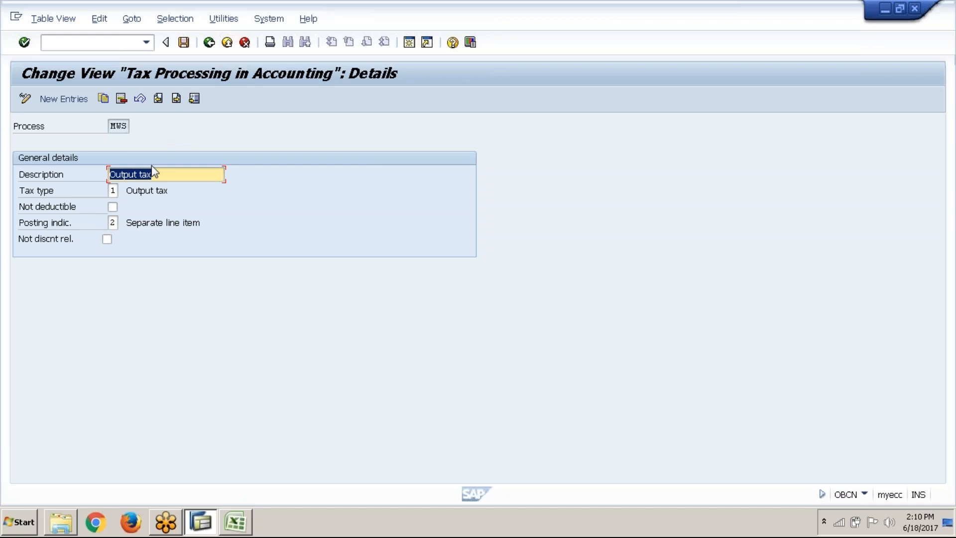
click(129, 126)
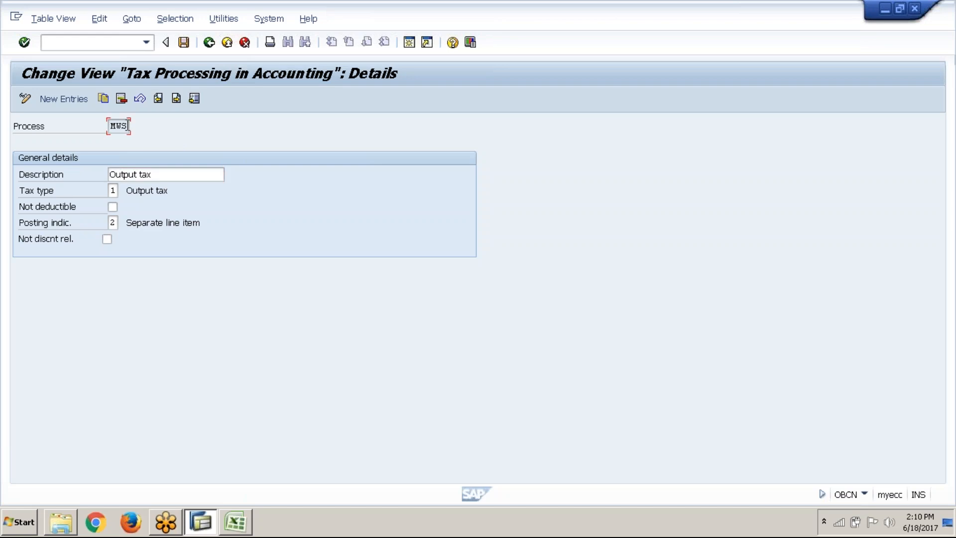
Add the bold heading PROCESS KEY in cell C17 of the Excel Tax sheet and widen column C to fit the headings
key(alt+Tab)
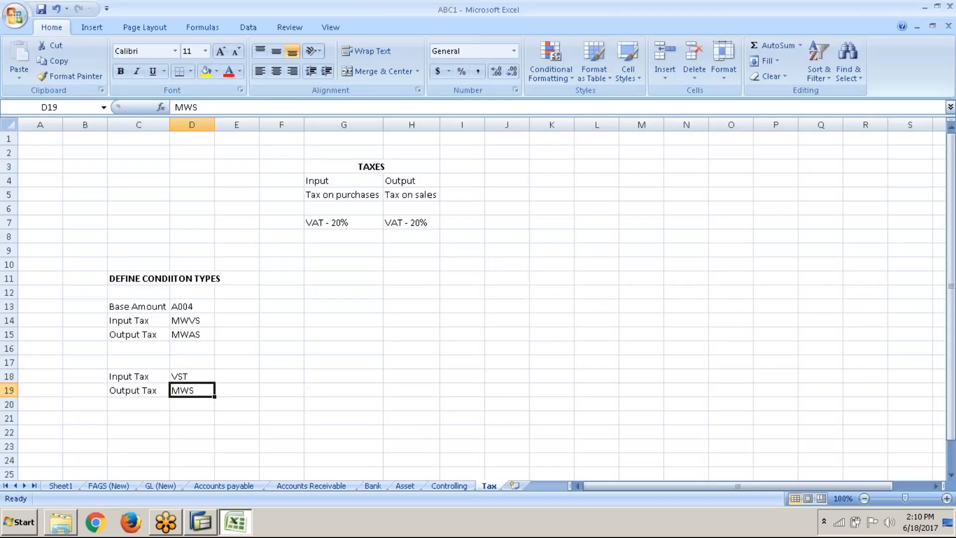
click(144, 363)
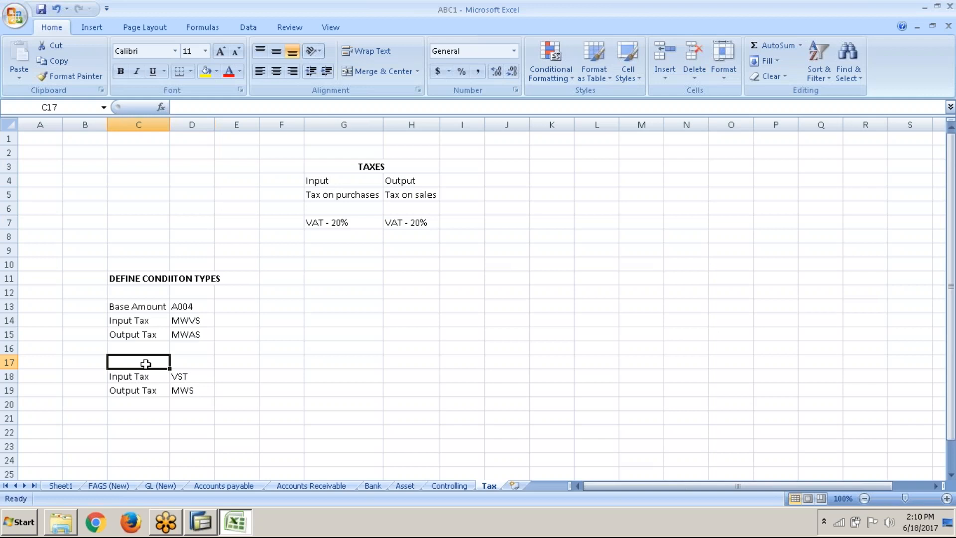
text(P)
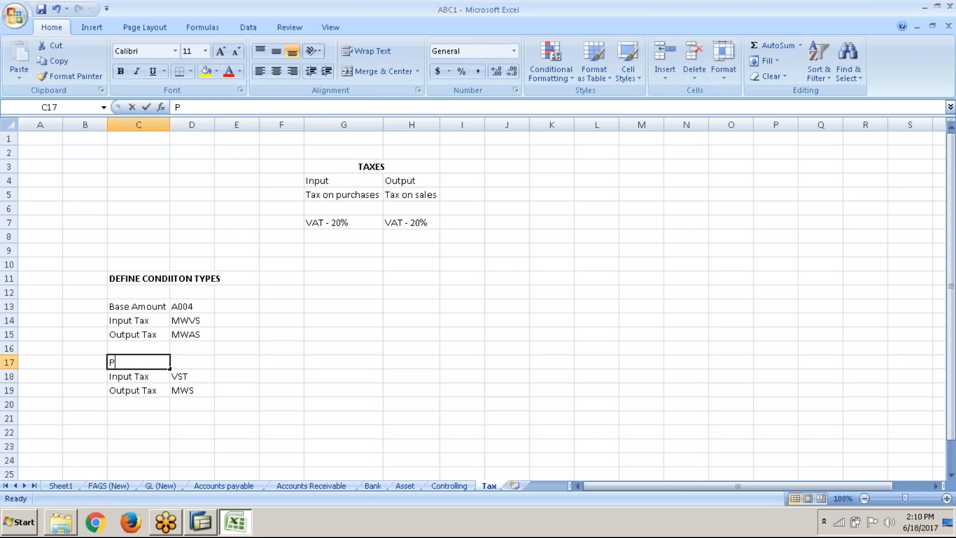
text(ROCESS KEY)
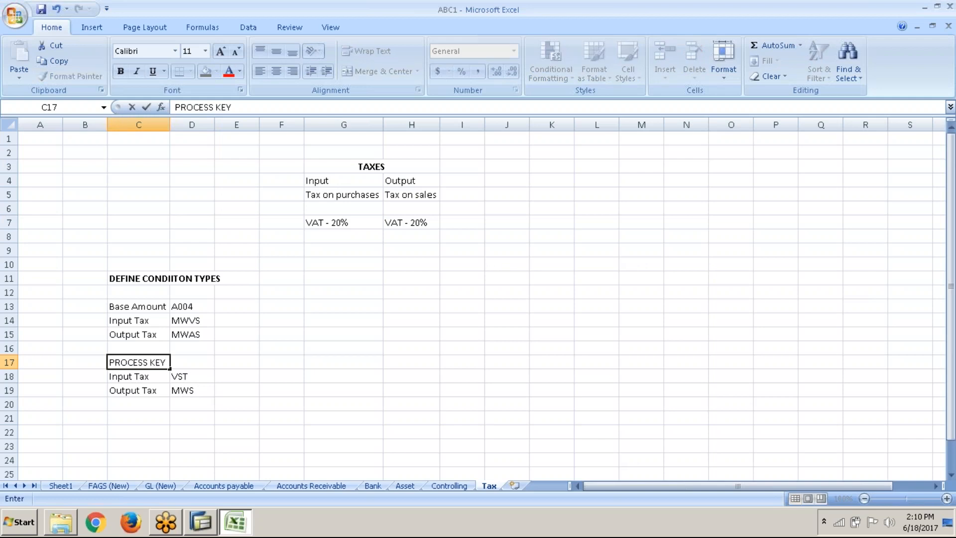
key(Return)
key(Up)
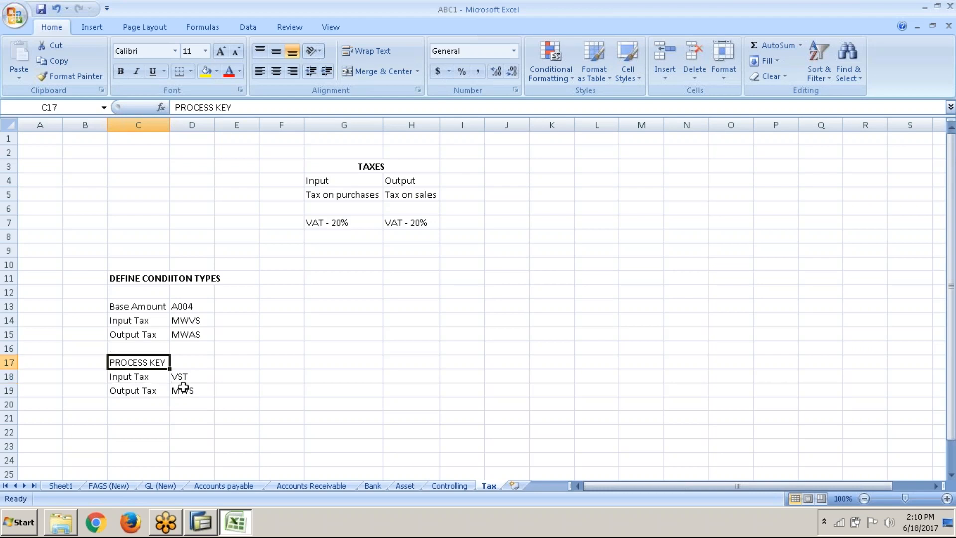
key(ctrl+b)
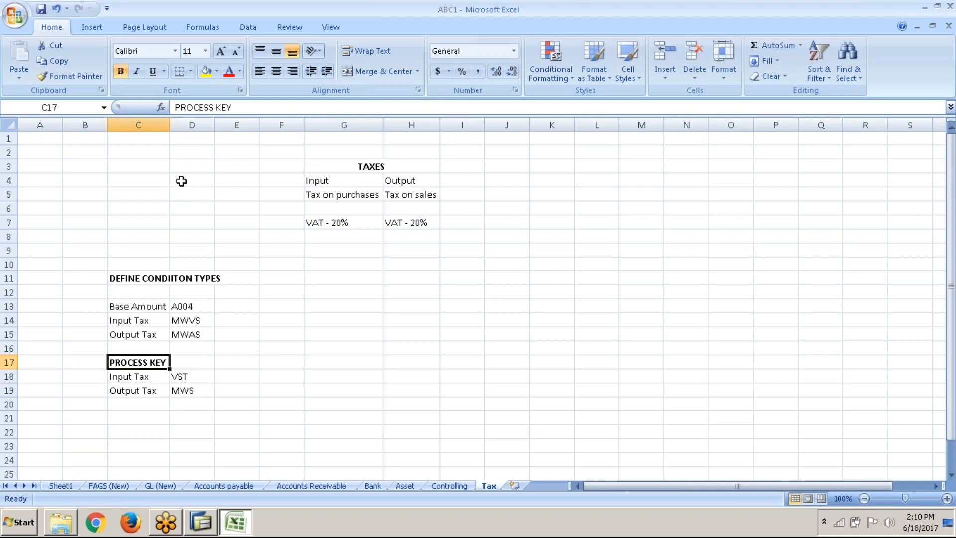
drag(170, 124, 220, 143)
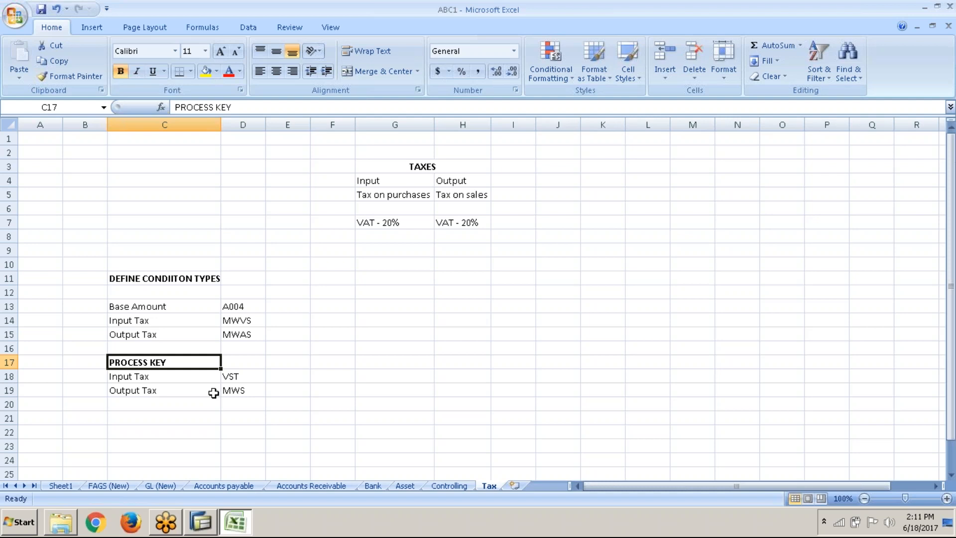
click(188, 172)
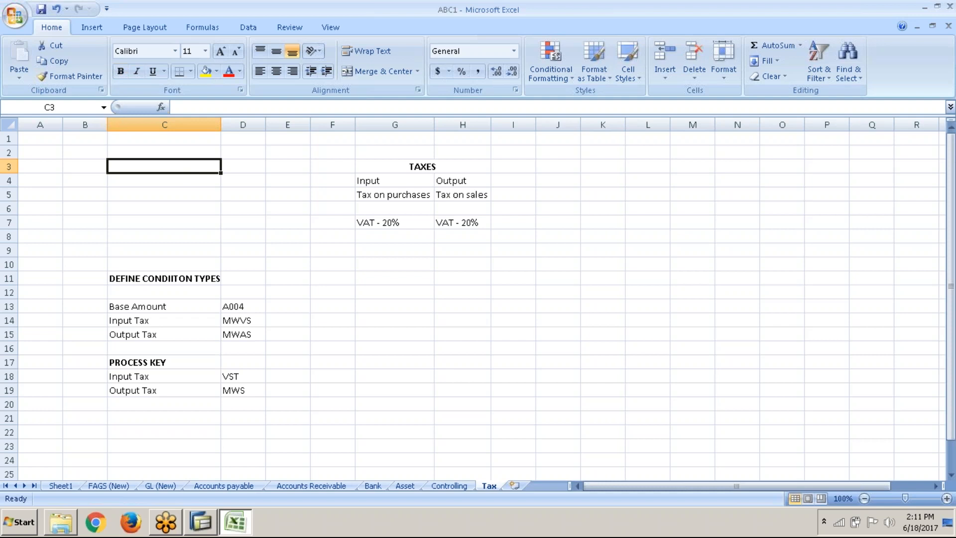
text(cin)
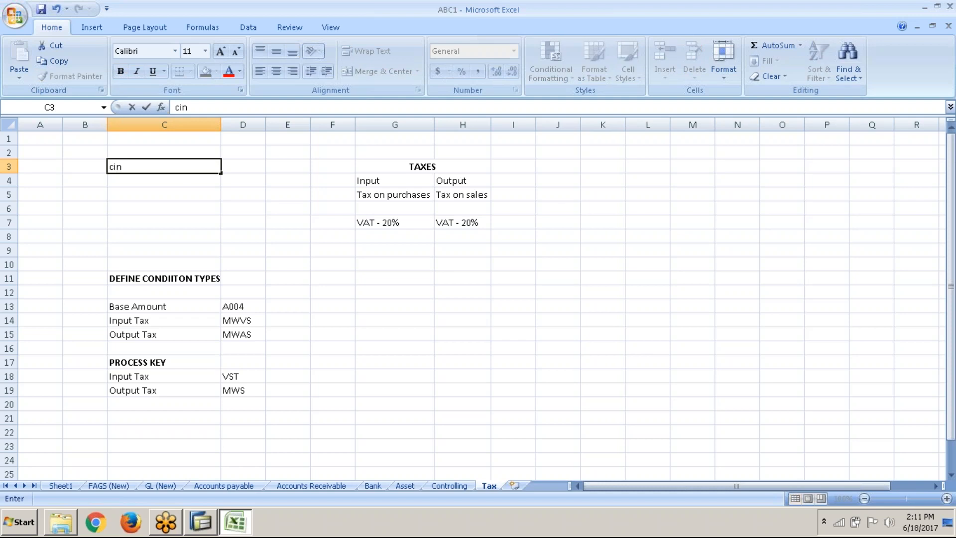
key(BackSpace)
key(BackSpace)
key(BackSpace)
text(CIN)
key(Return)
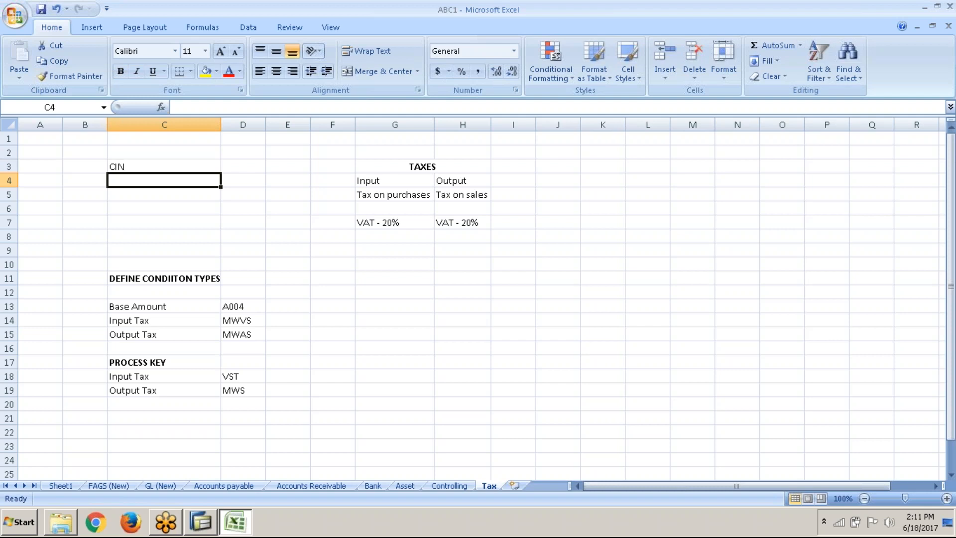
click(220, 164)
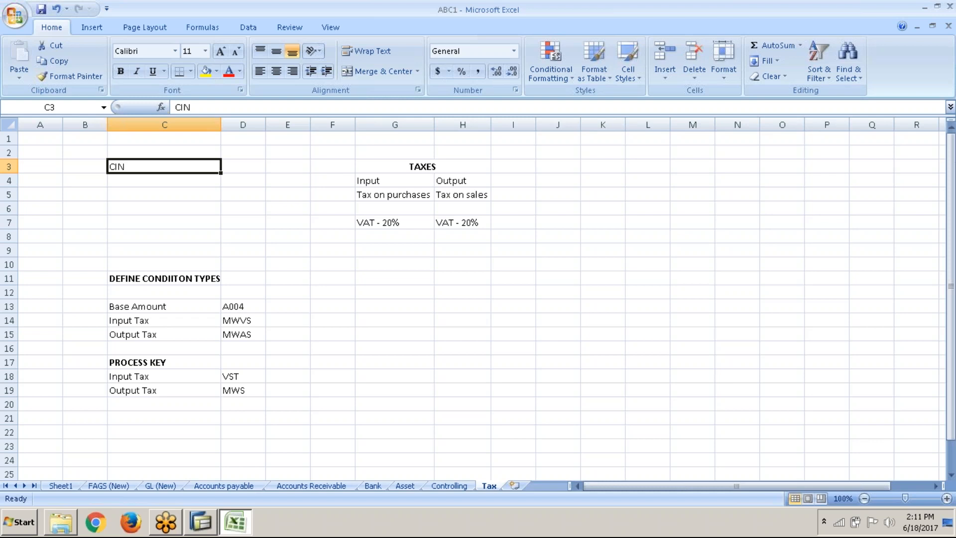
key(Delete)
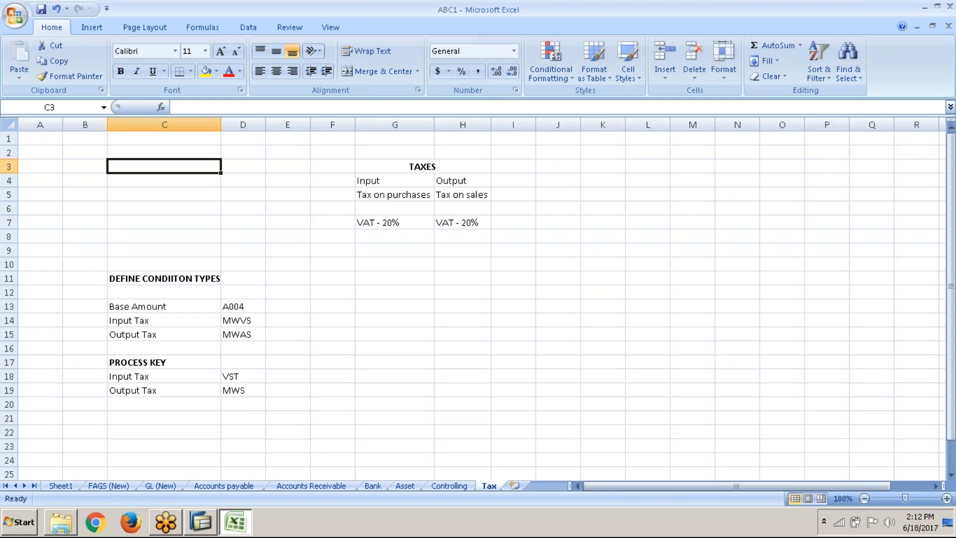
Widen column C of the Tax sheet slightly and select cell C21
drag(221, 124, 227, 129)
click(199, 432)
click(200, 415)
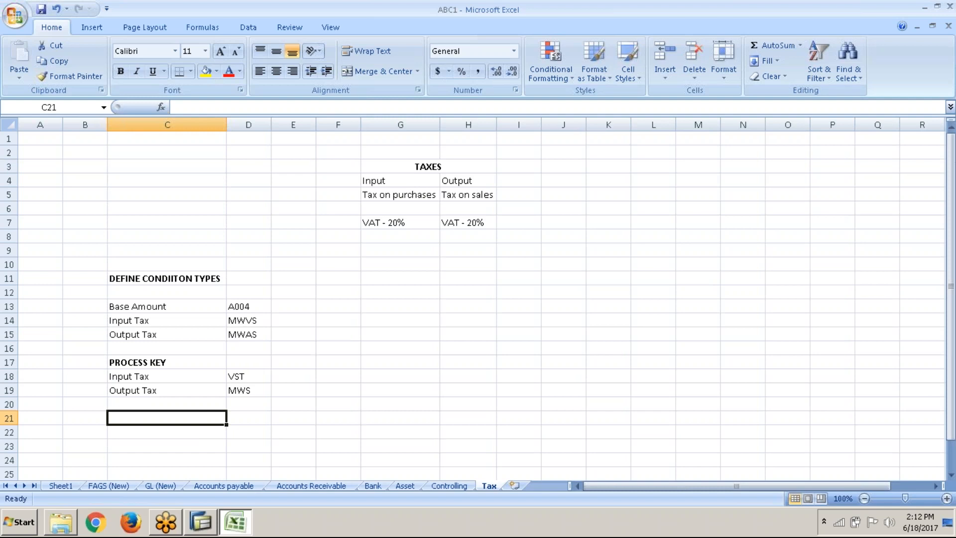
Switch to SAP, reopen the details of tax process MWS, and examine the available tax types and posting indicators
key(alt+Tab)
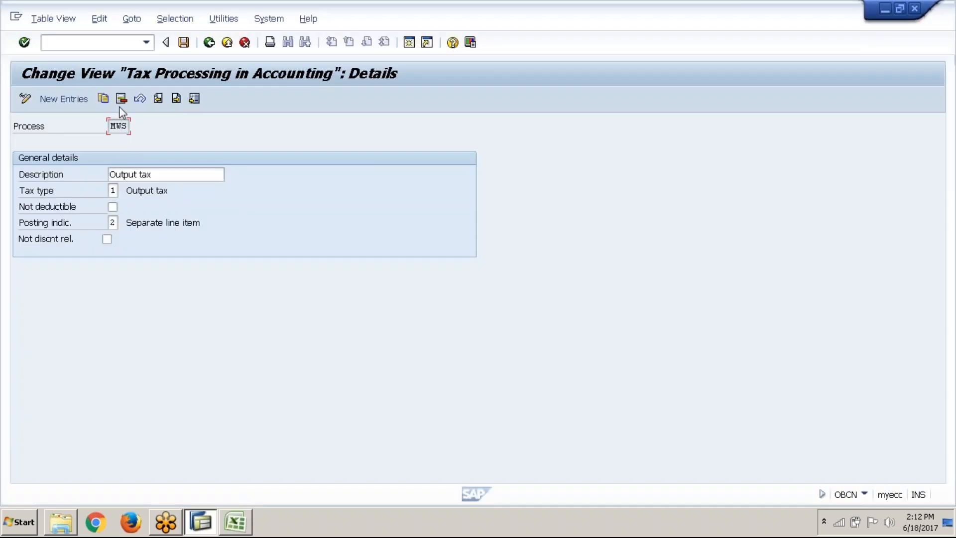
click(209, 43)
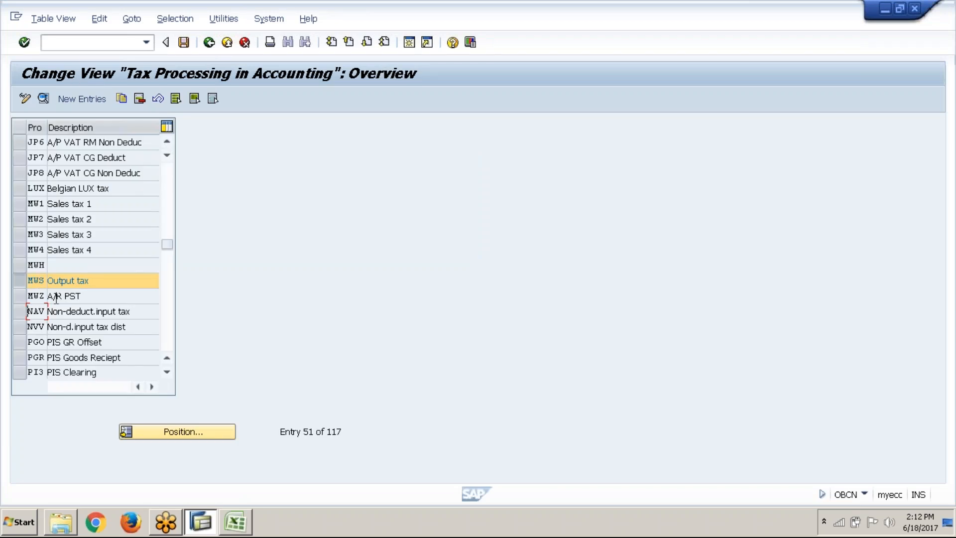
double_click(56, 282)
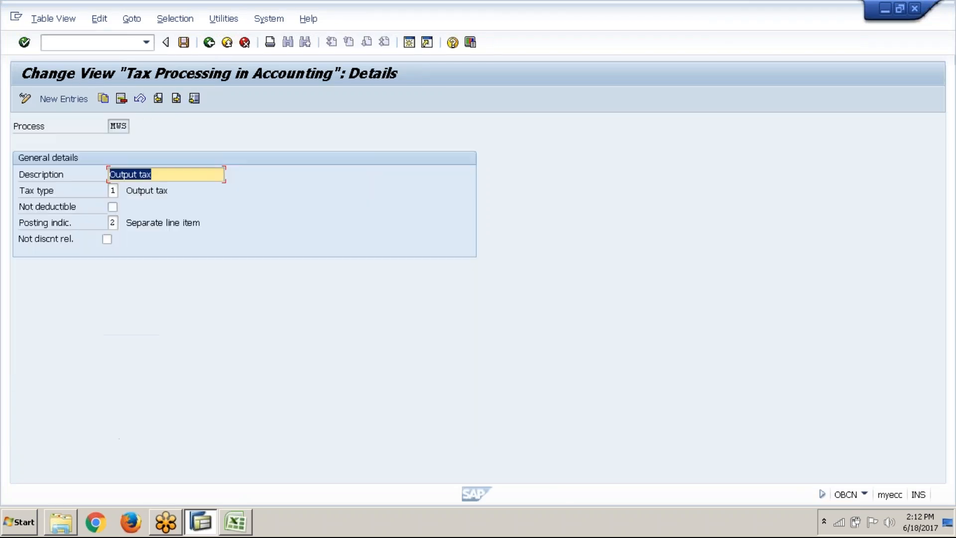
click(127, 130)
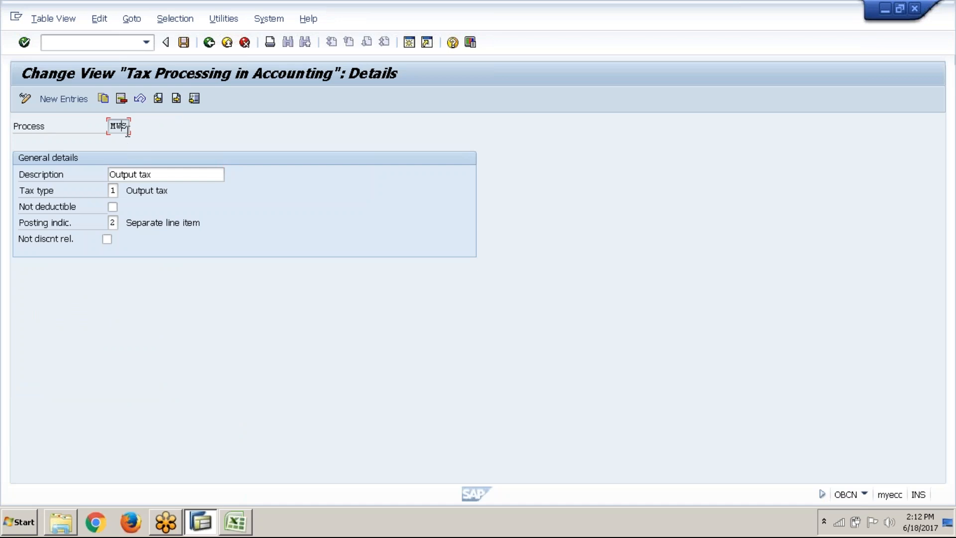
click(170, 176)
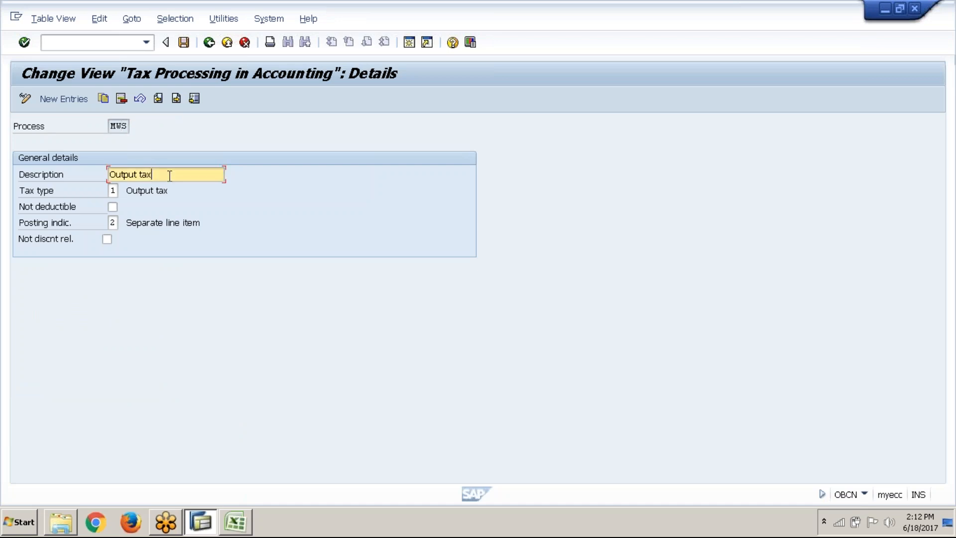
click(116, 192)
click(127, 191)
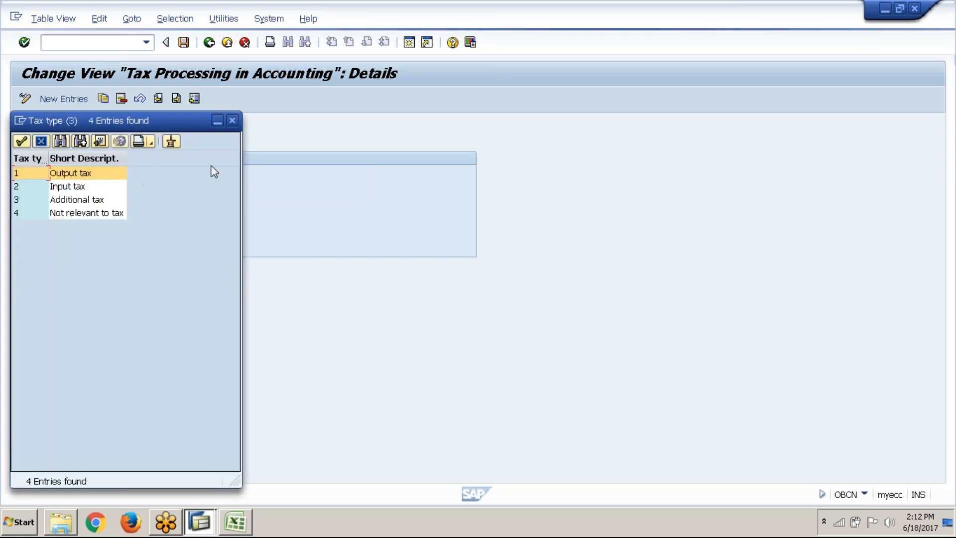
click(233, 120)
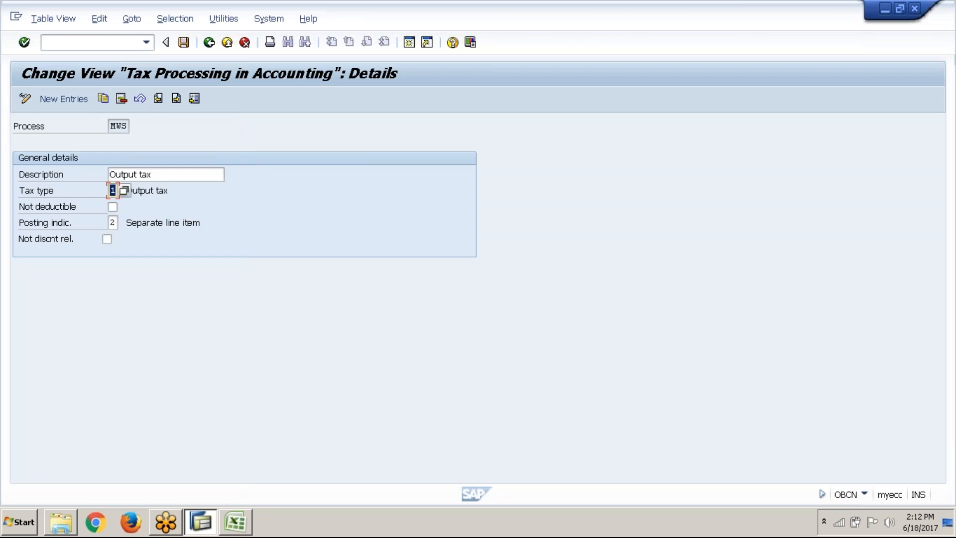
click(118, 221)
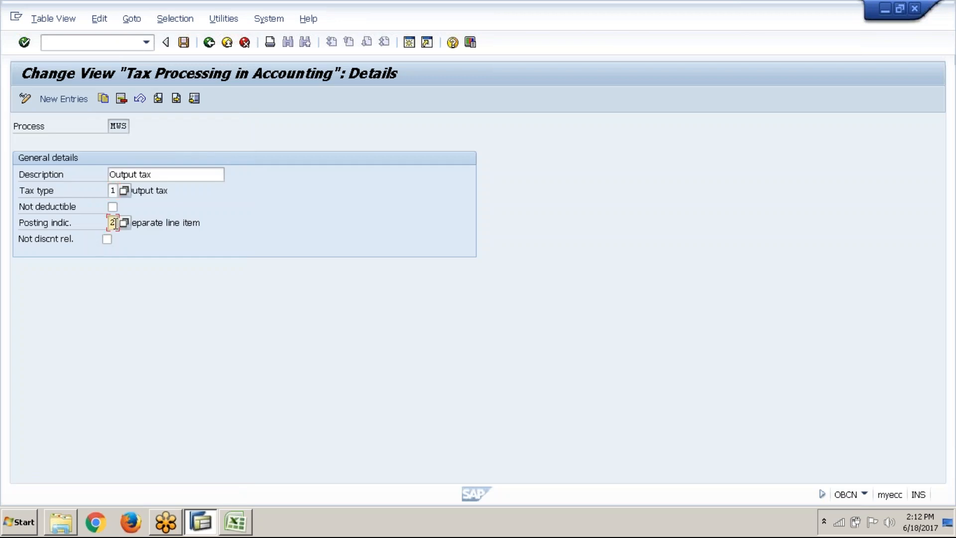
click(121, 224)
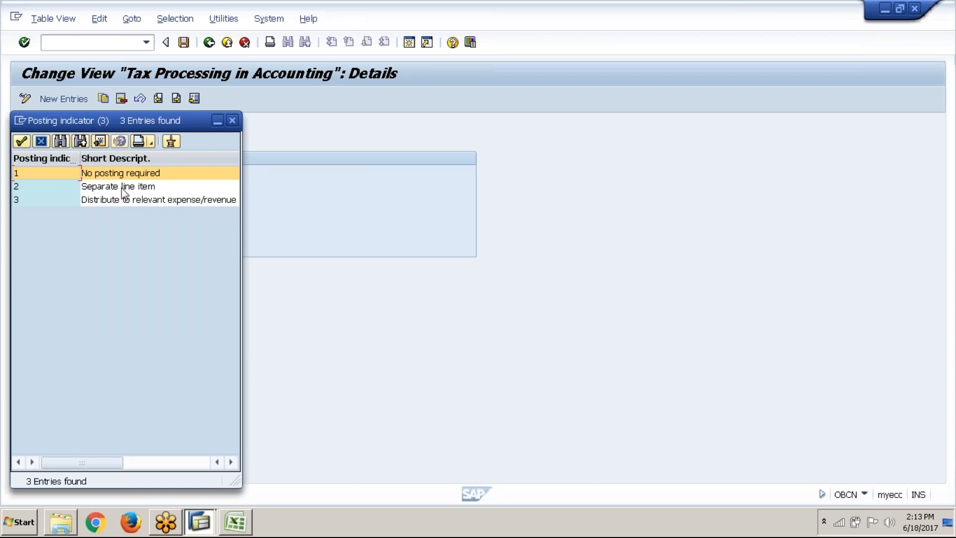
click(234, 121)
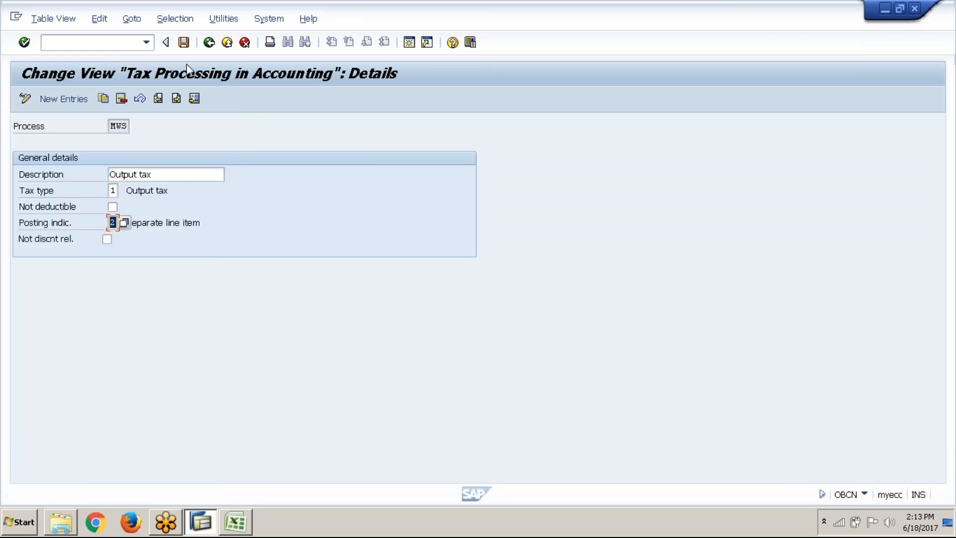
Return to the tax processing overview, find process key VST, Input tax, and open its details
click(209, 43)
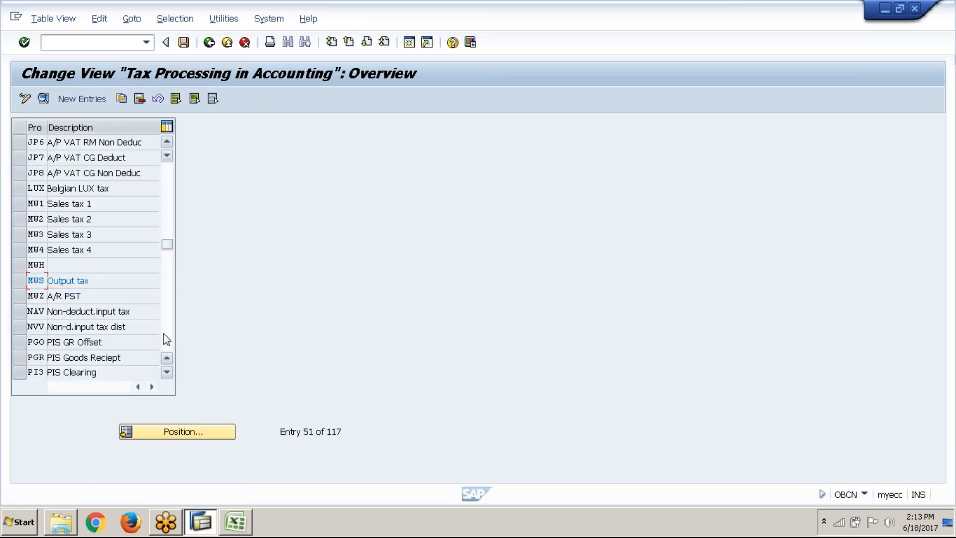
scroll(164, 335, down, 2)
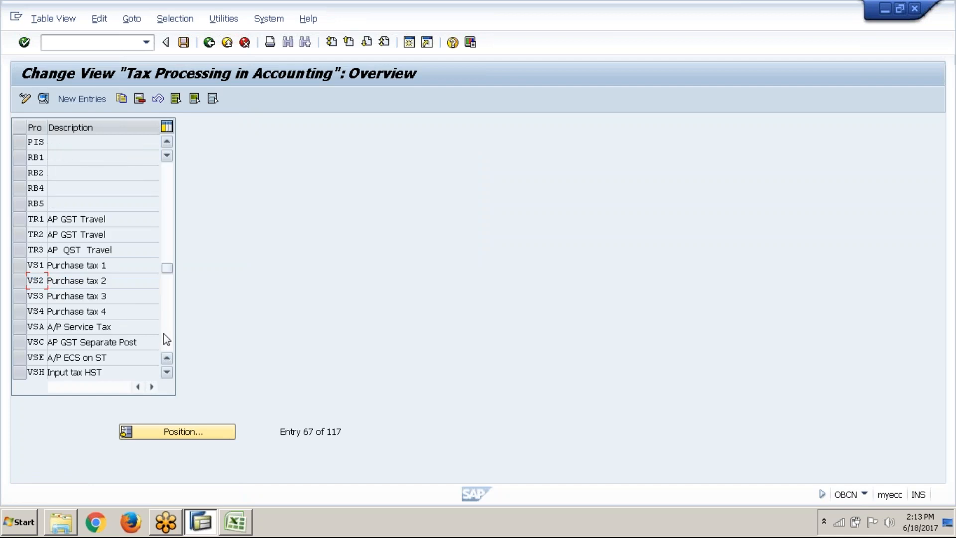
scroll(163, 333, down, 5)
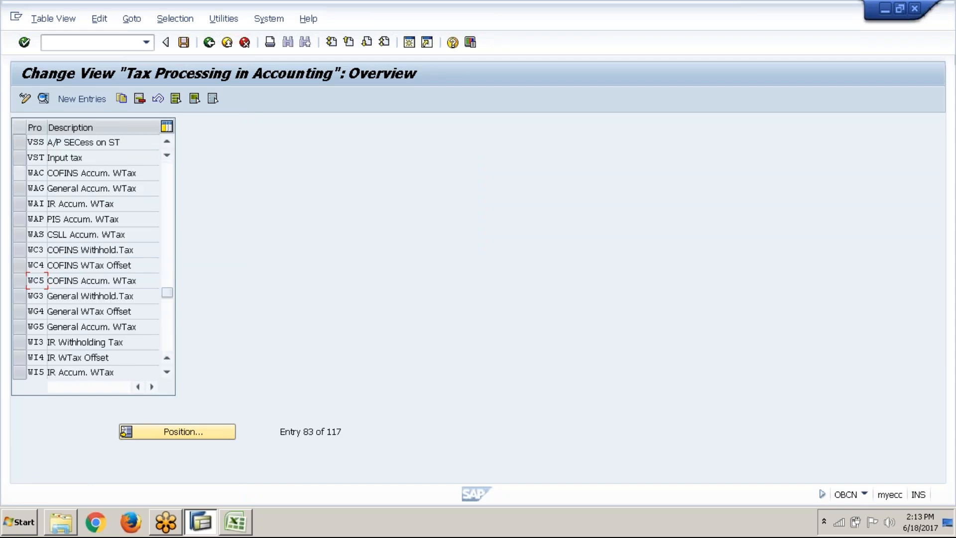
click(19, 160)
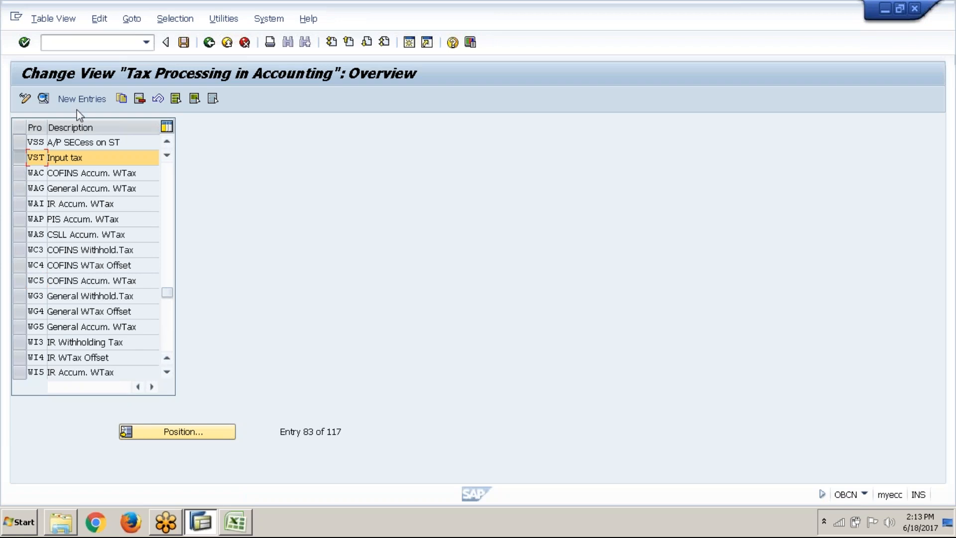
click(91, 105)
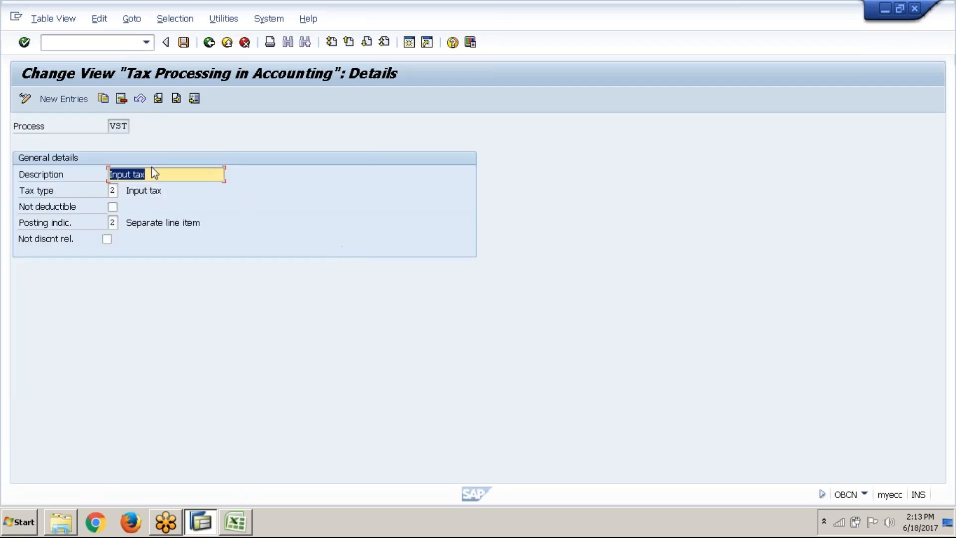
Examine the tax type and posting indicator options for process VST without changing its settings
click(125, 127)
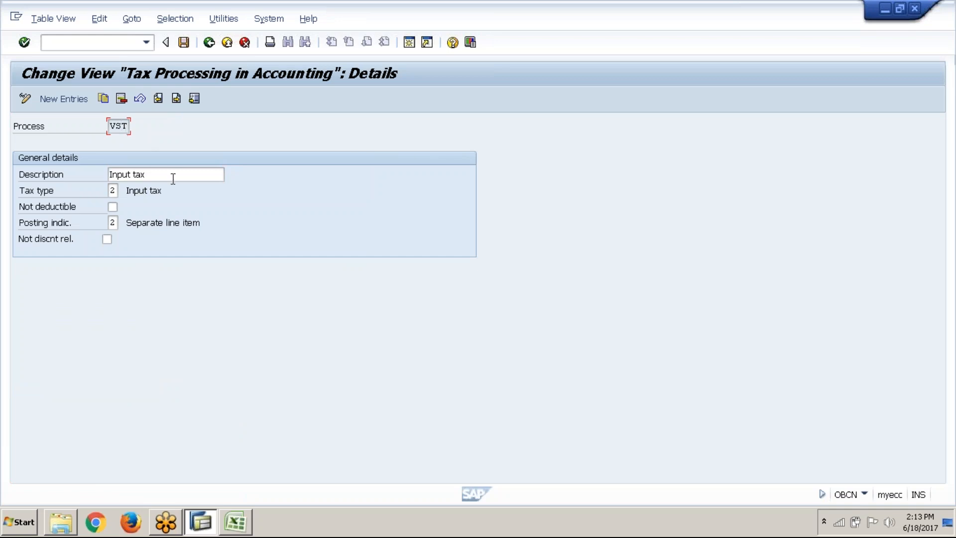
click(117, 190)
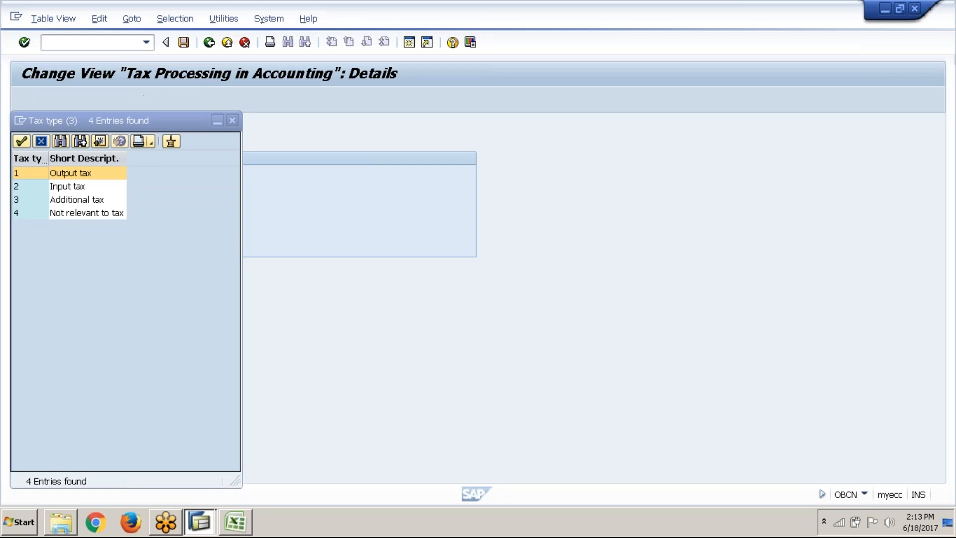
click(80, 187)
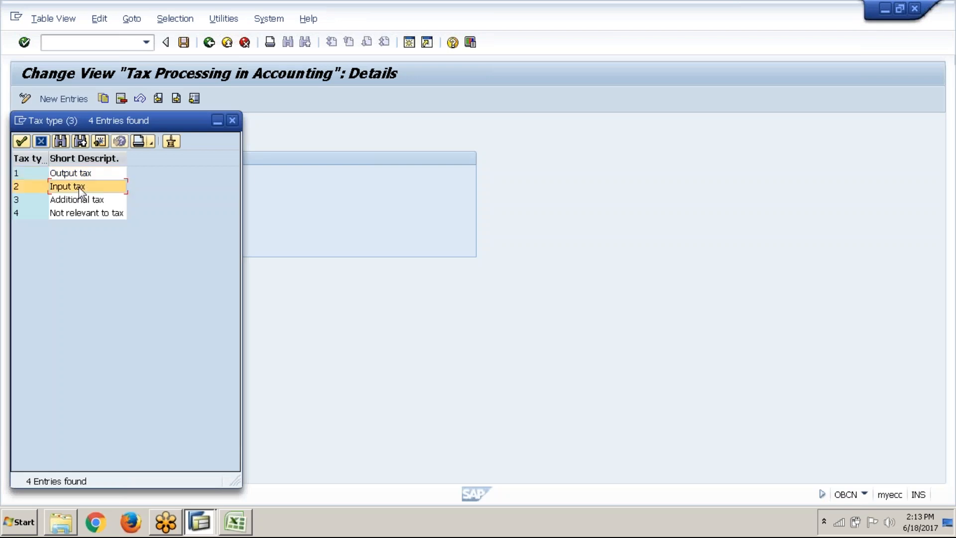
click(231, 120)
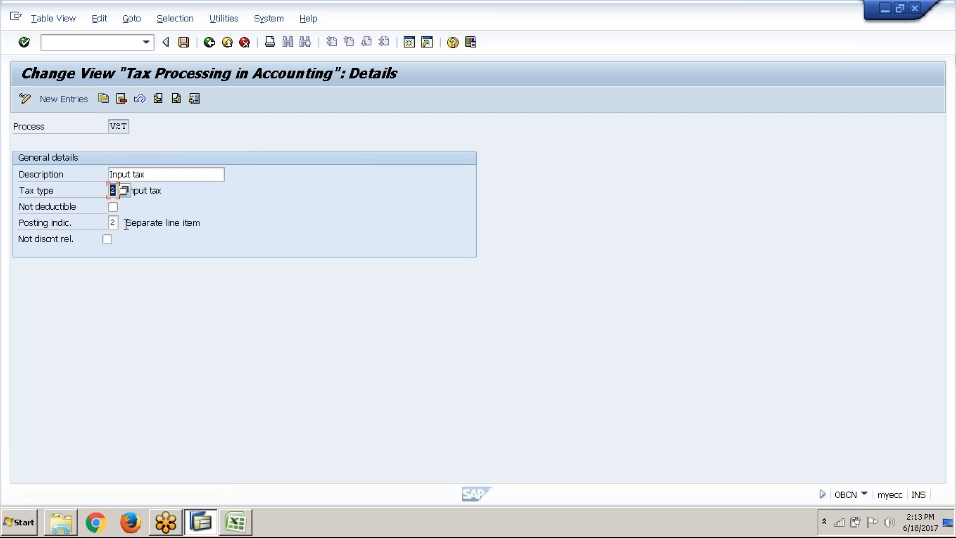
click(114, 223)
click(123, 225)
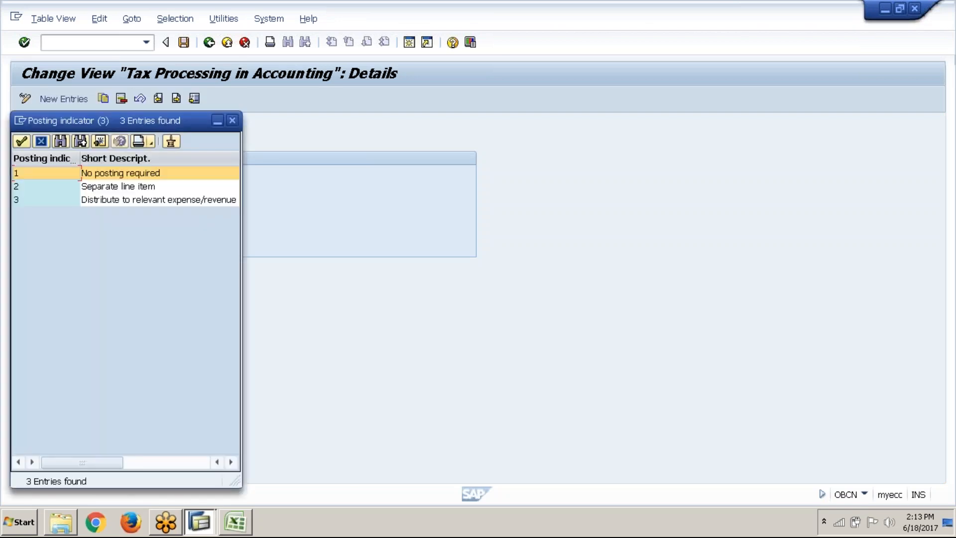
click(232, 120)
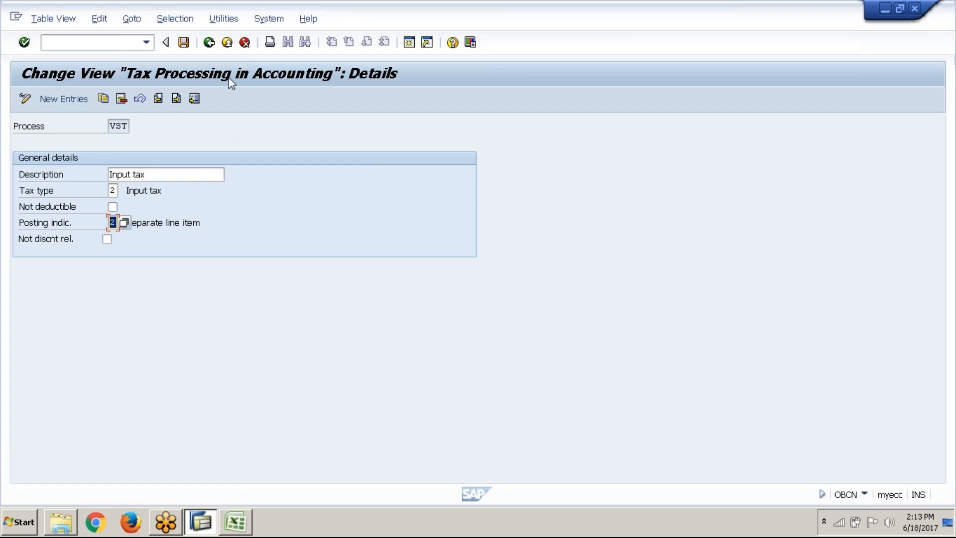
Return to the implementation guide and open the Define Procedures activity under Check Calculation Procedure
click(225, 46)
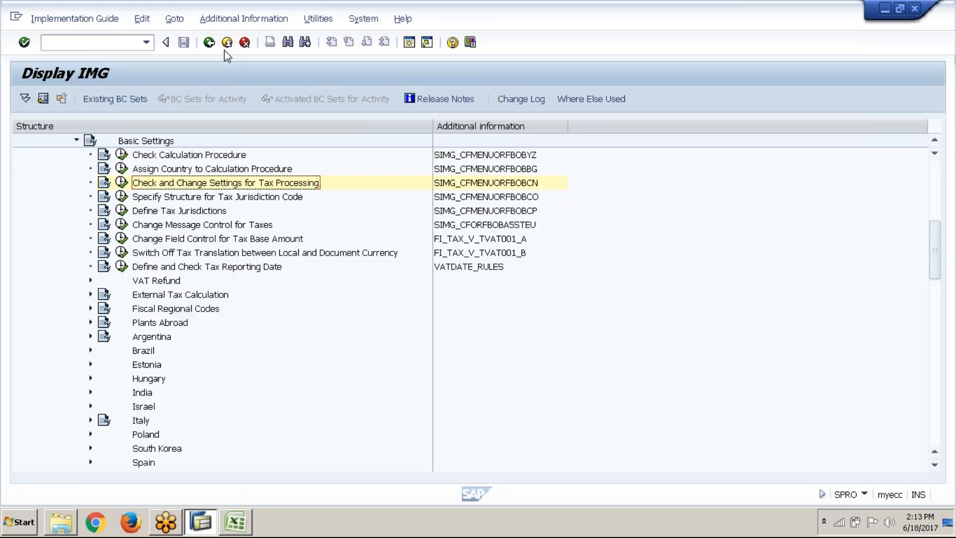
key(alt+Tab)
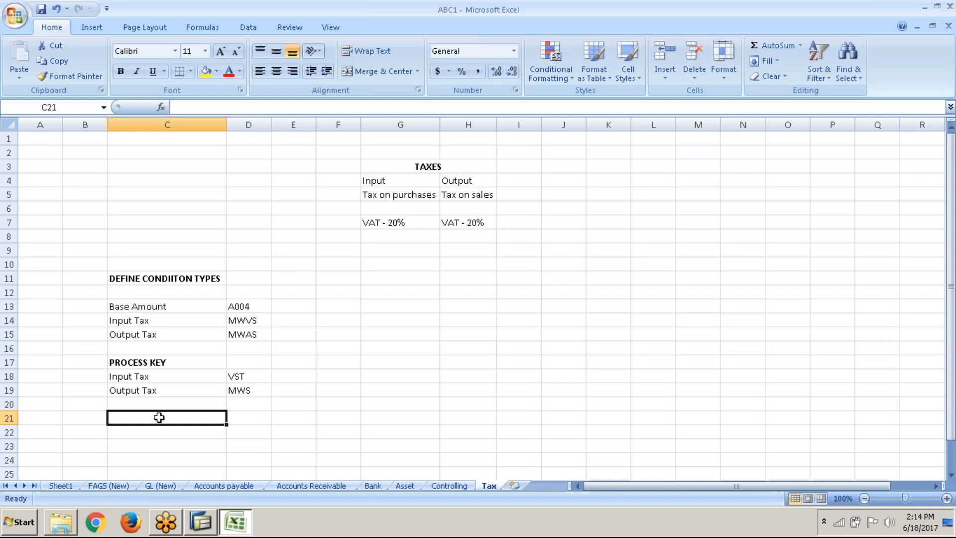
key(alt+Tab)
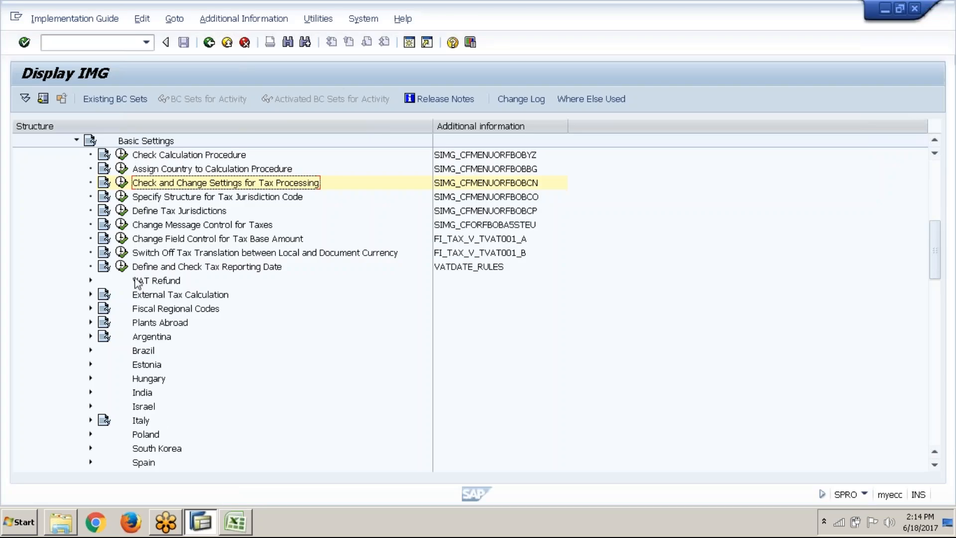
click(121, 155)
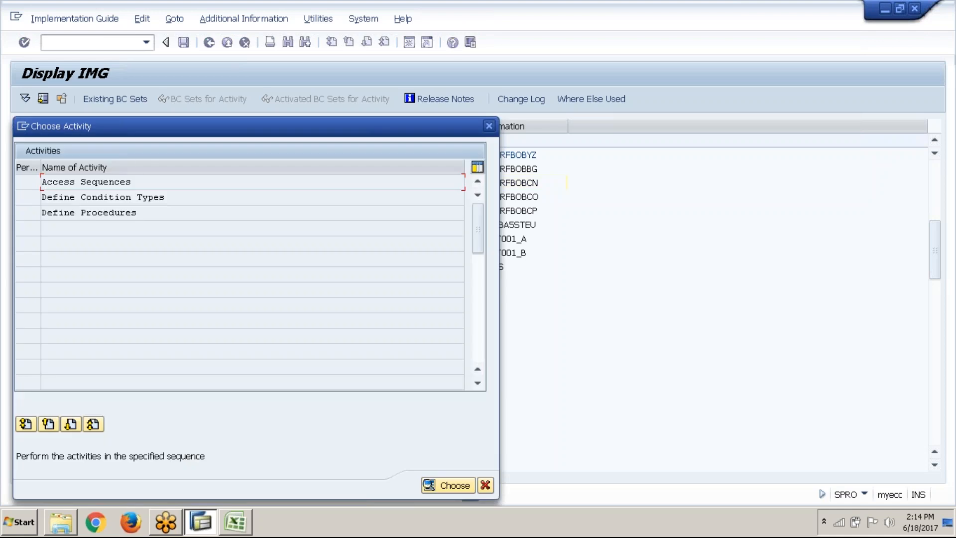
double_click(155, 211)
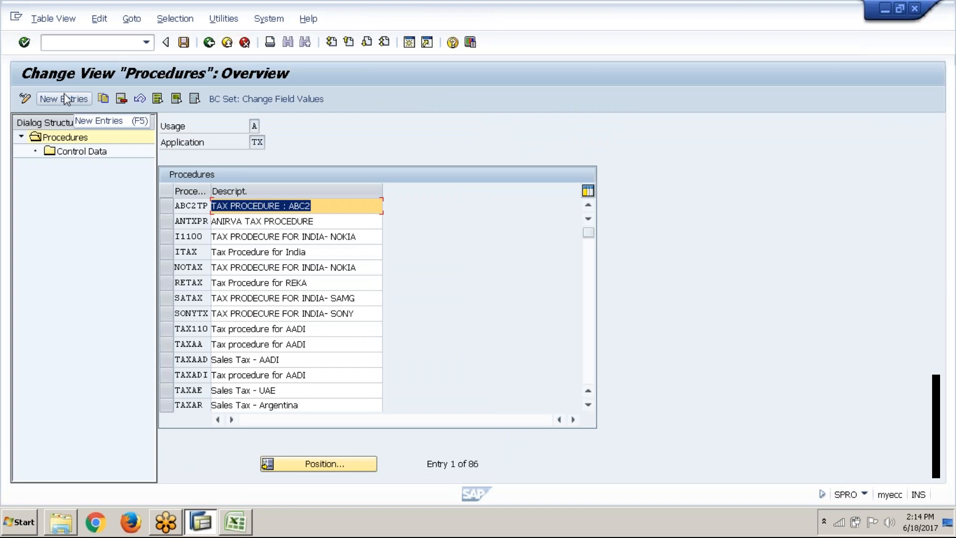
Add a new tax calculation procedure entry with the key ABC1TP
click(65, 98)
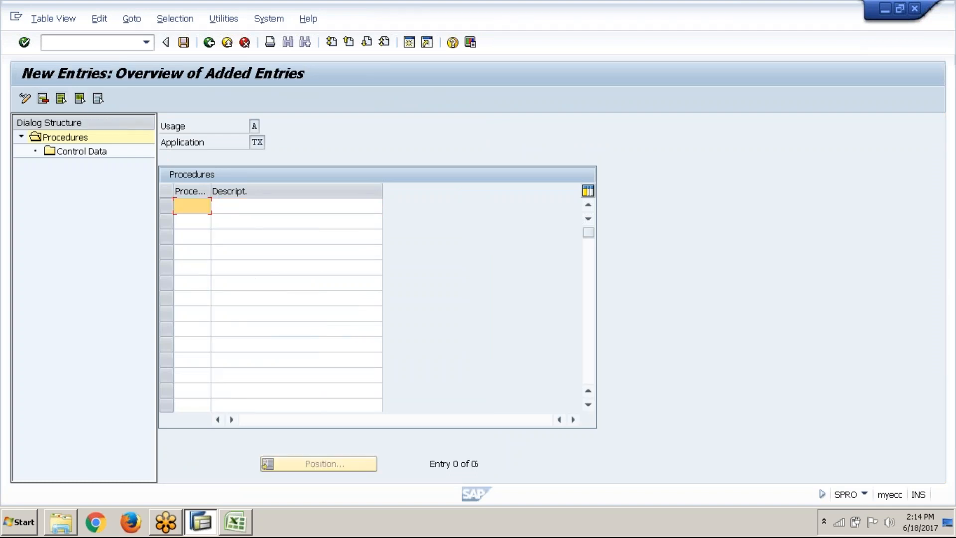
text(ABC)
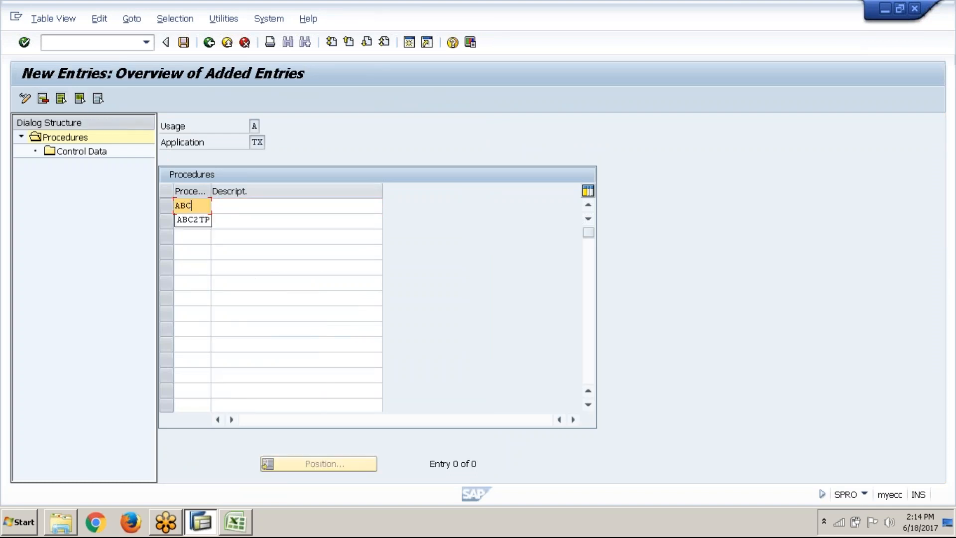
text(1TO)
key(BackSpace)
text(P)
key(Tab)
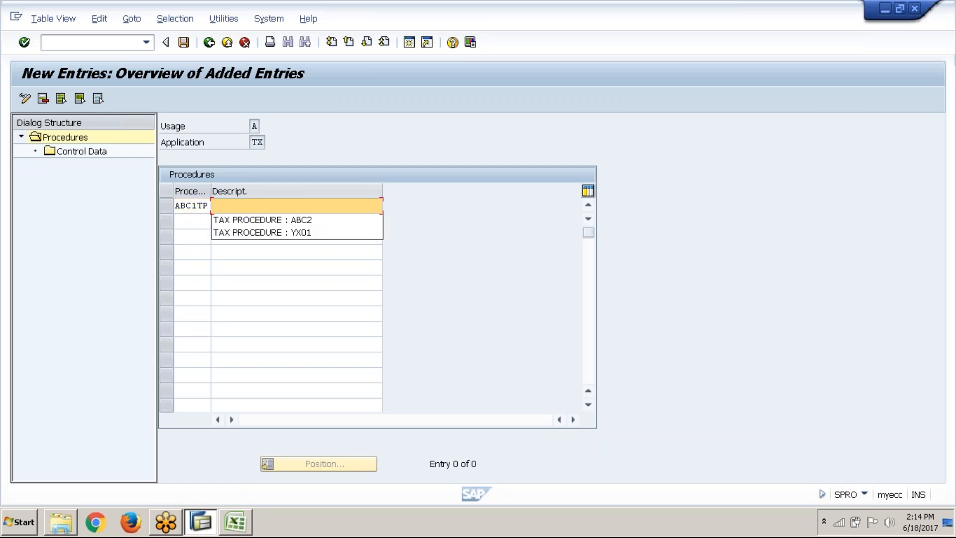
Enter TAX PROCEDURE : ABC1 as the description of procedure ABC1TP and save the entry
key(Down)
key(Return)
key(BackSpace)
key(BackSpace)
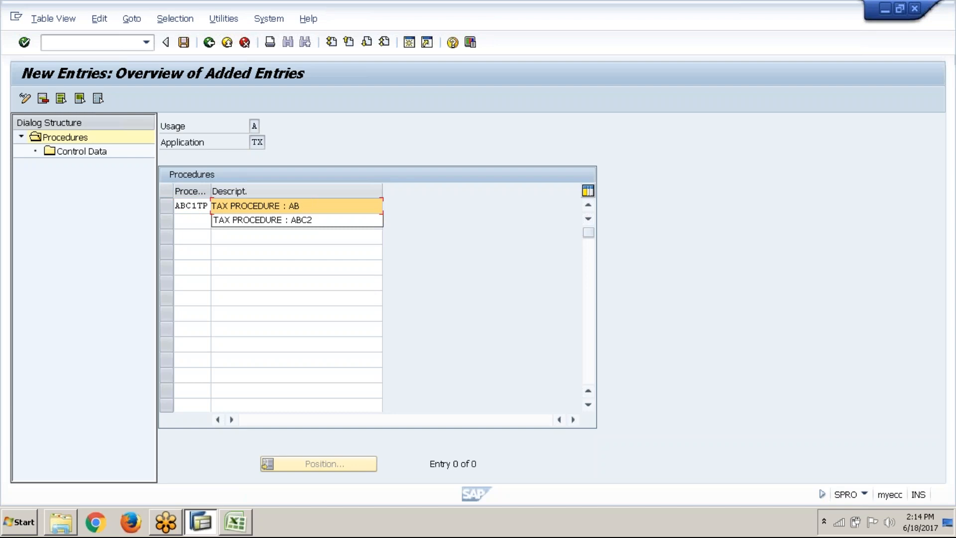
text(C1)
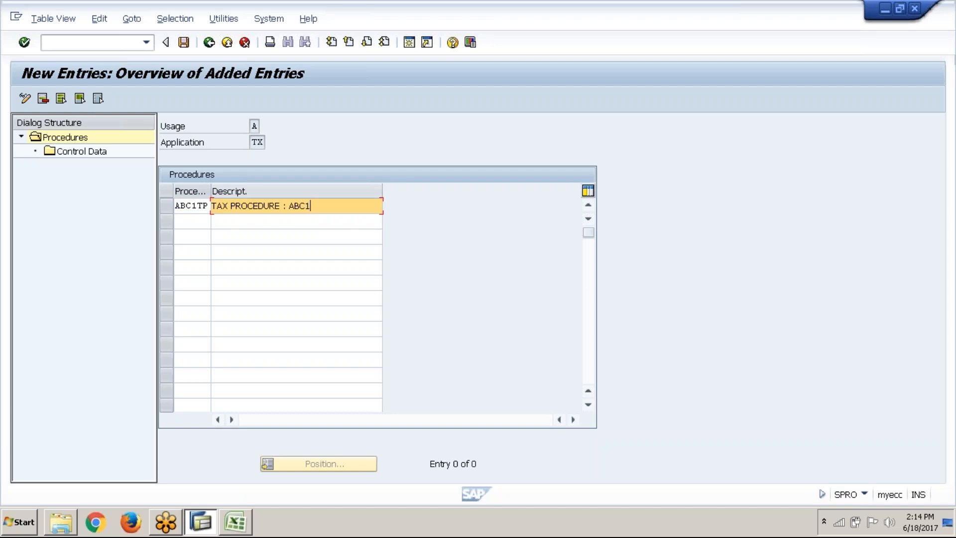
click(187, 49)
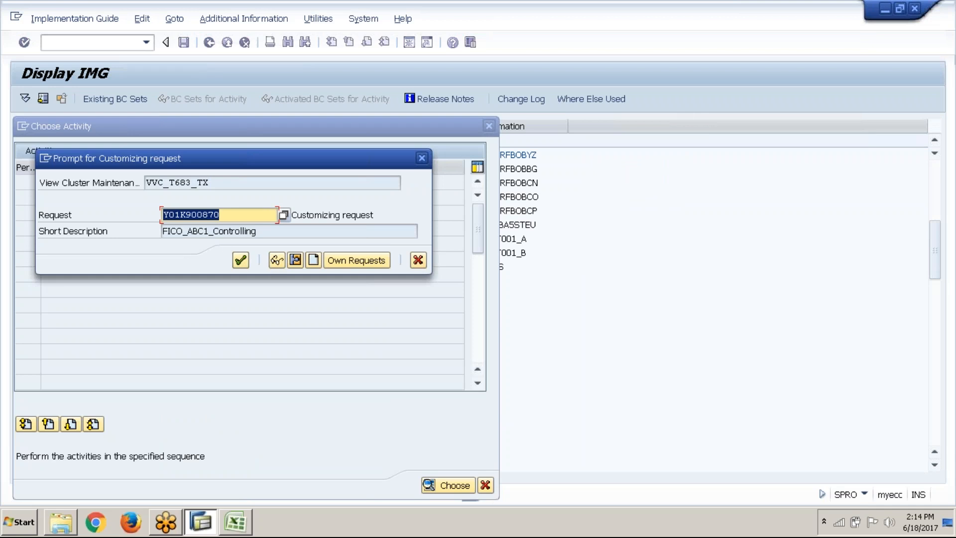
Create a customizing request described as FICO_ABC1_Tax on sales/purchases and save the new tax procedure under it
drag(215, 231, 155, 237)
key(ctrl+c)
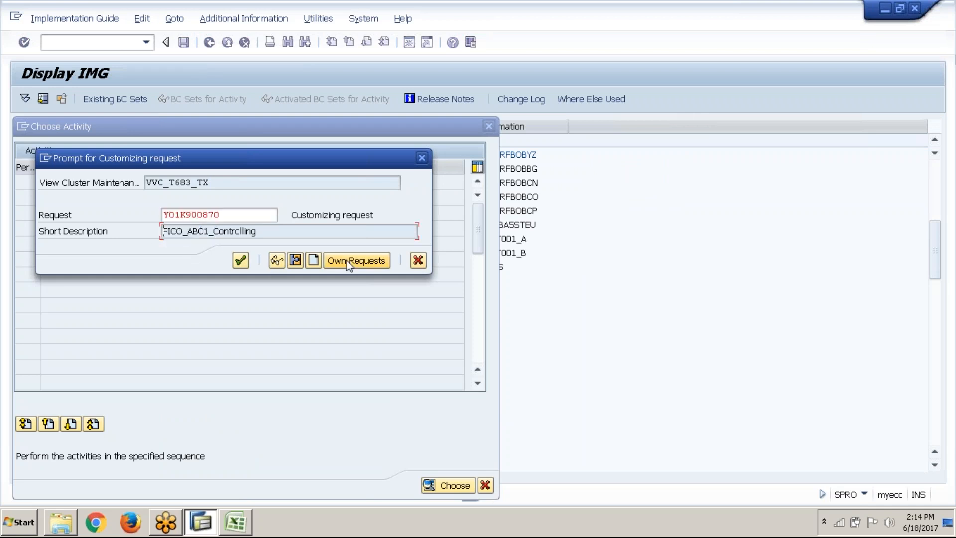
click(313, 260)
key(ctrl+v)
text(Tax)
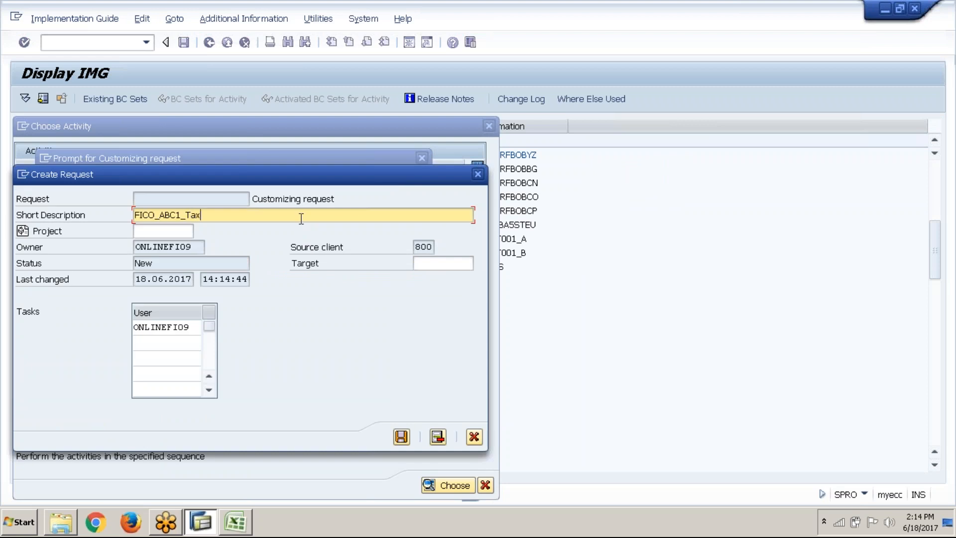
text( on sales/purchases)
click(402, 438)
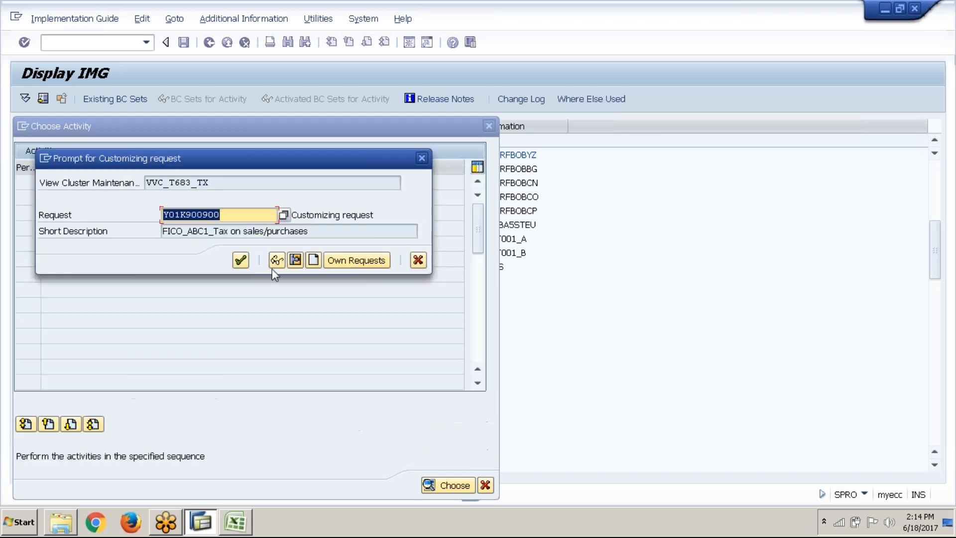
click(244, 260)
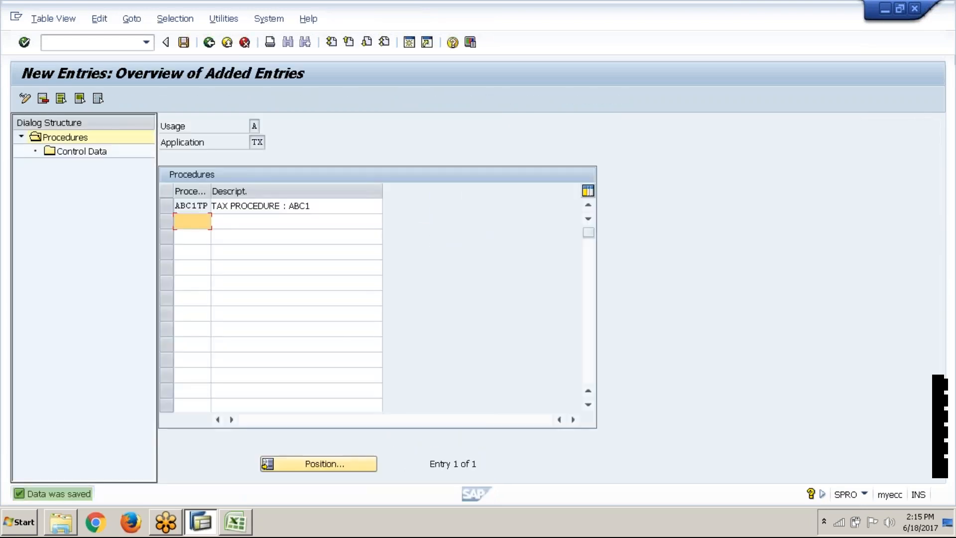
Open the control data of procedure ABC1TP and start adding new entries to it
click(167, 206)
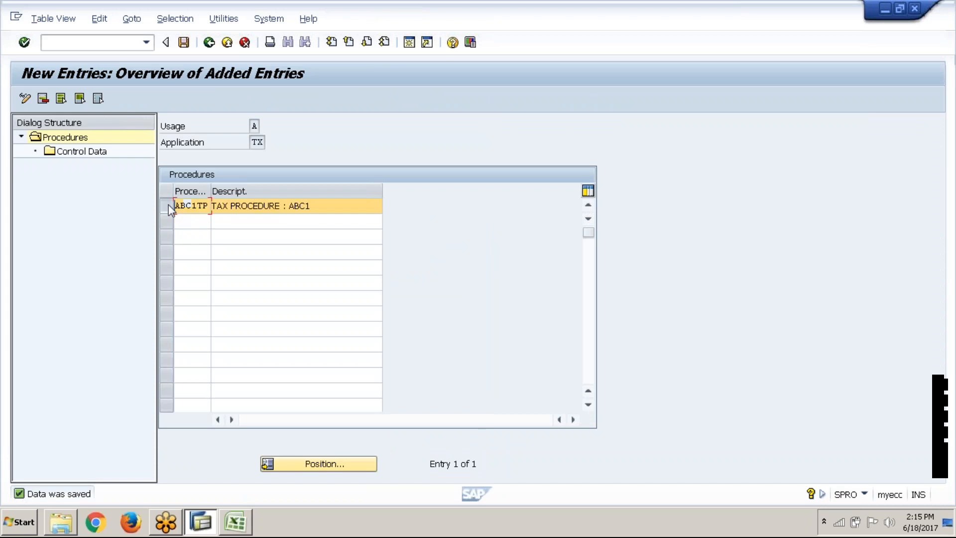
double_click(100, 155)
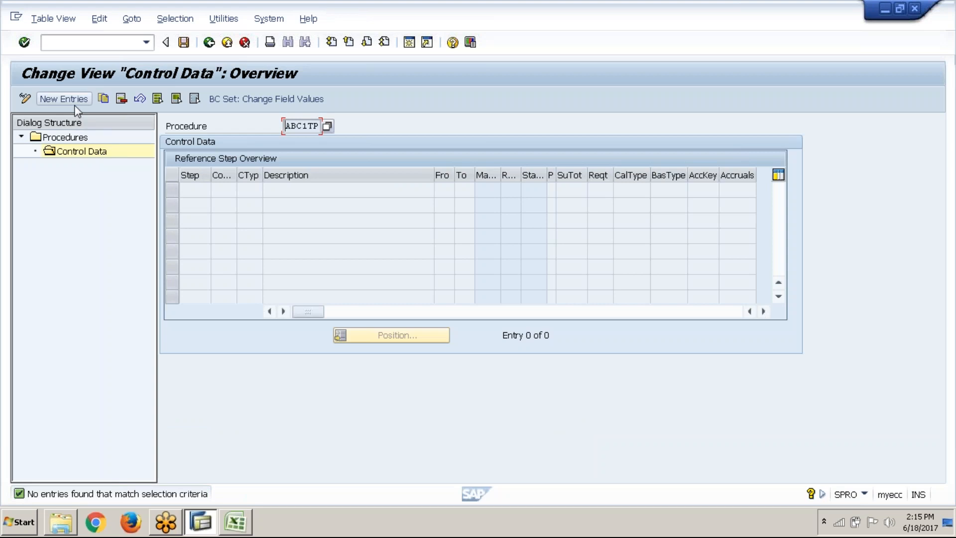
click(64, 99)
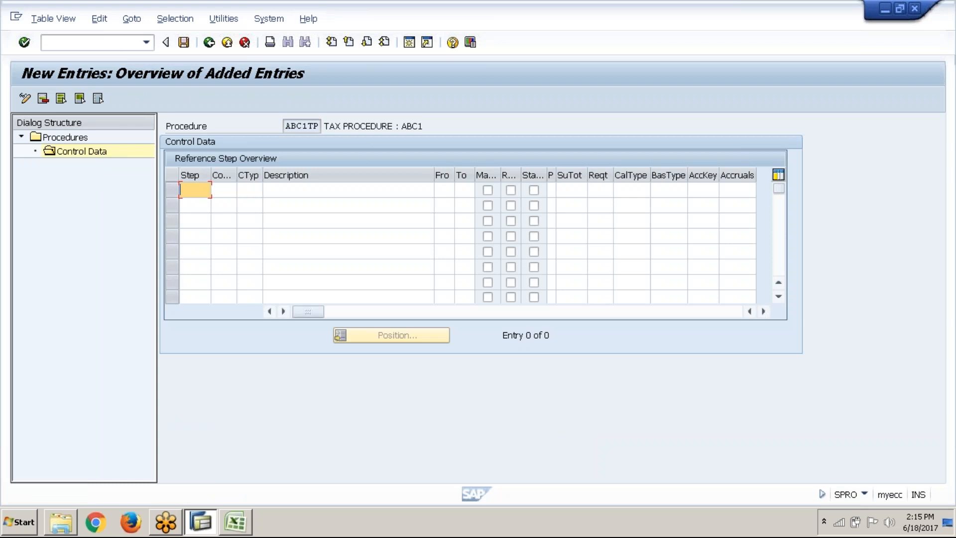
Switch to the Excel workbook and enter Purchase A/c Dr. in cell G10 of the Tax sheet
click(242, 526)
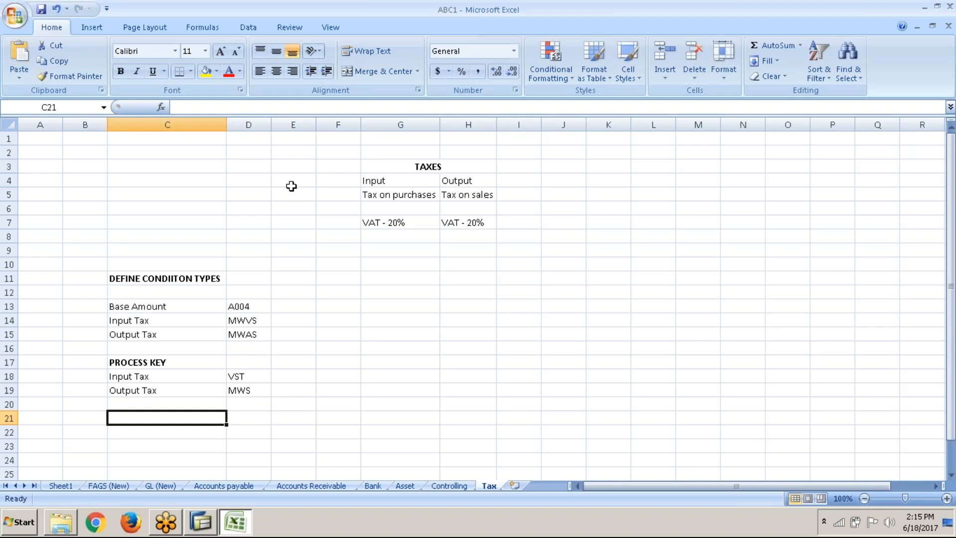
click(390, 266)
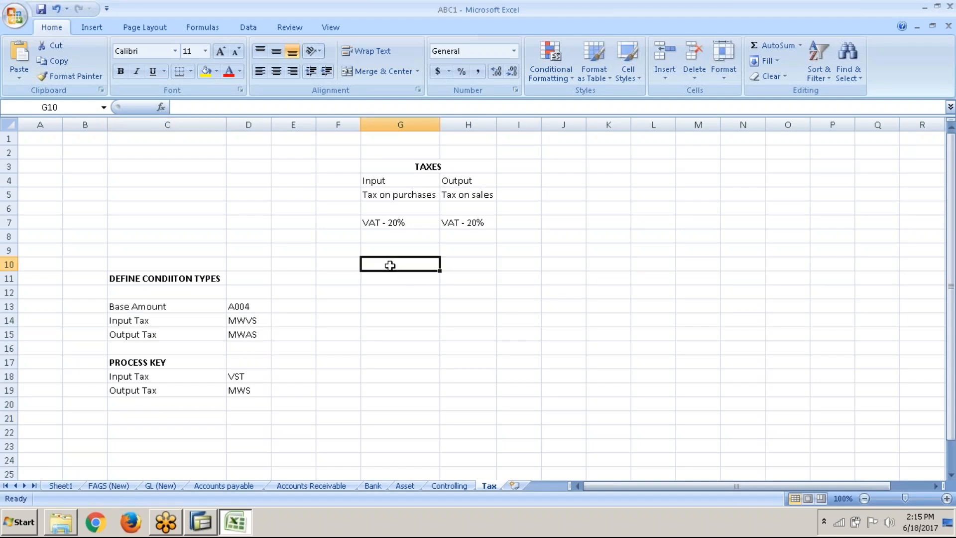
text(Pur)
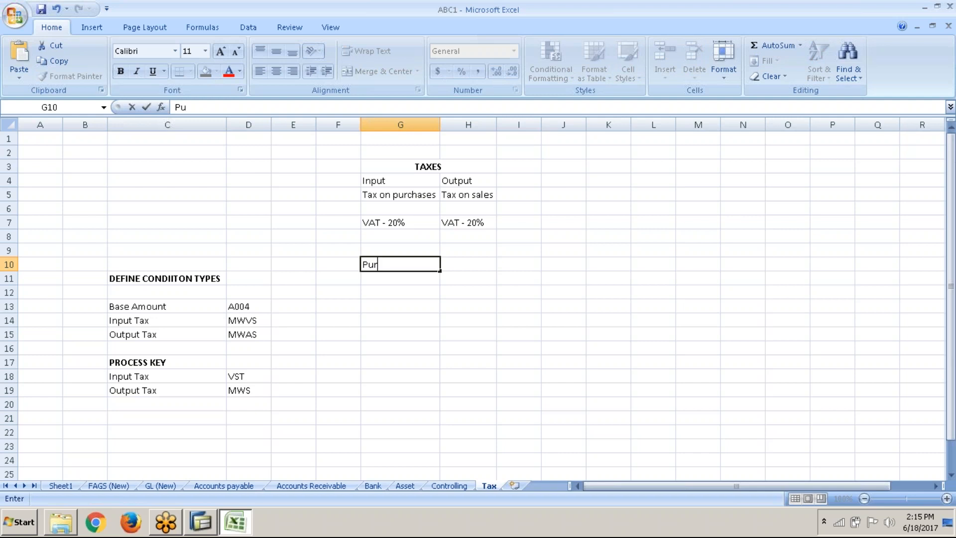
text(chase A/c Dr.)
key(Return)
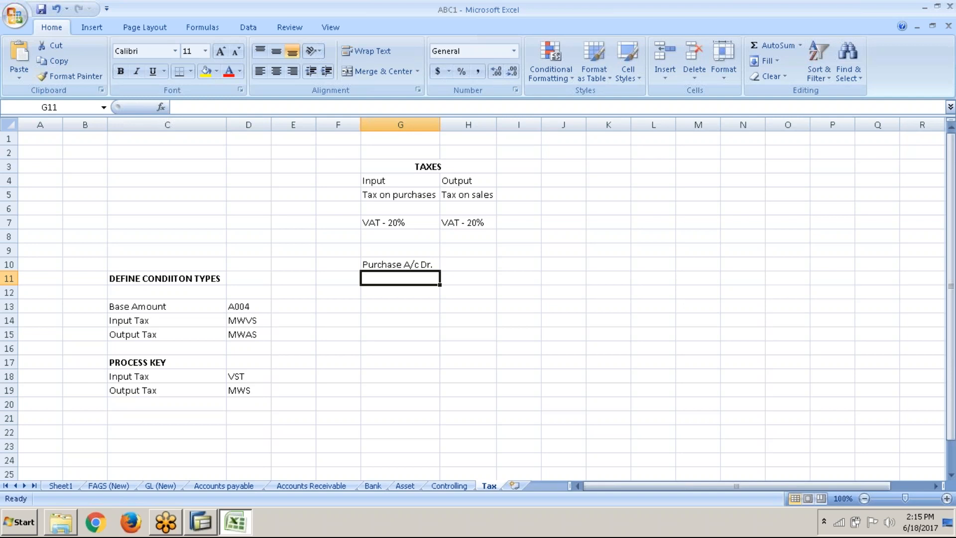
Complete the purchase journal entry with VAT paid A/c Dr. in G11 and To Vendor A/c in G12
text(VAT)
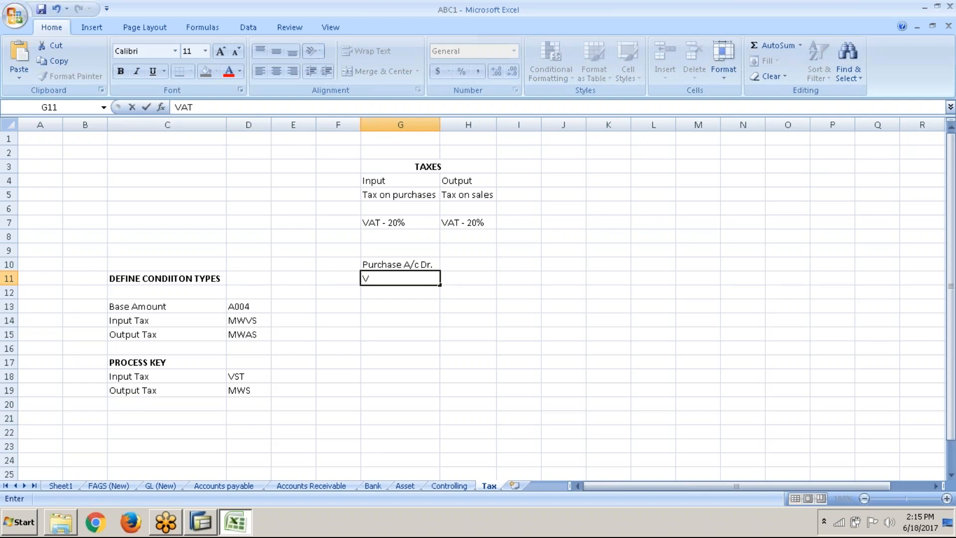
text( A)
text('c)
key(BackSpace)
key(BackSpace)
key(BackSpace)
key(BackSpace)
key(BackSpace)
text(paid A/c Dr.)
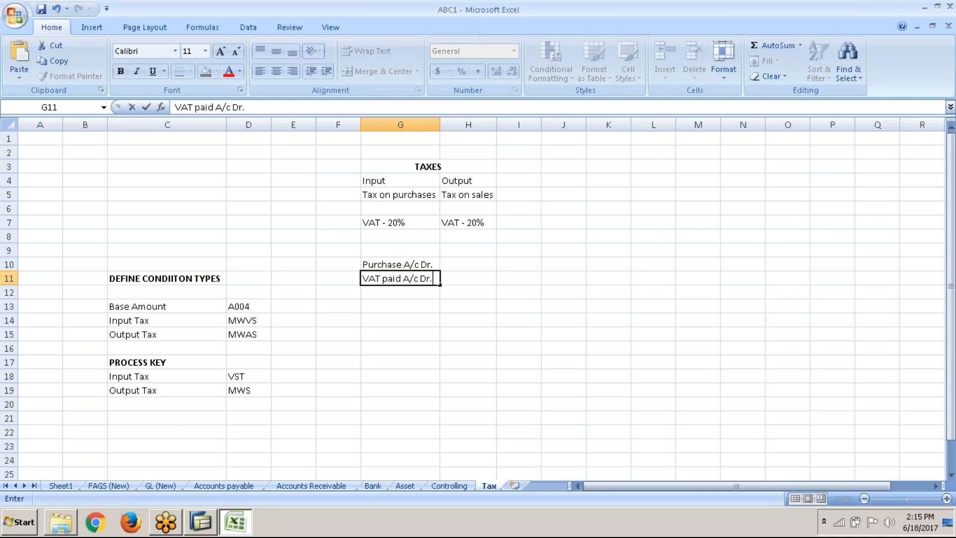
key(Return)
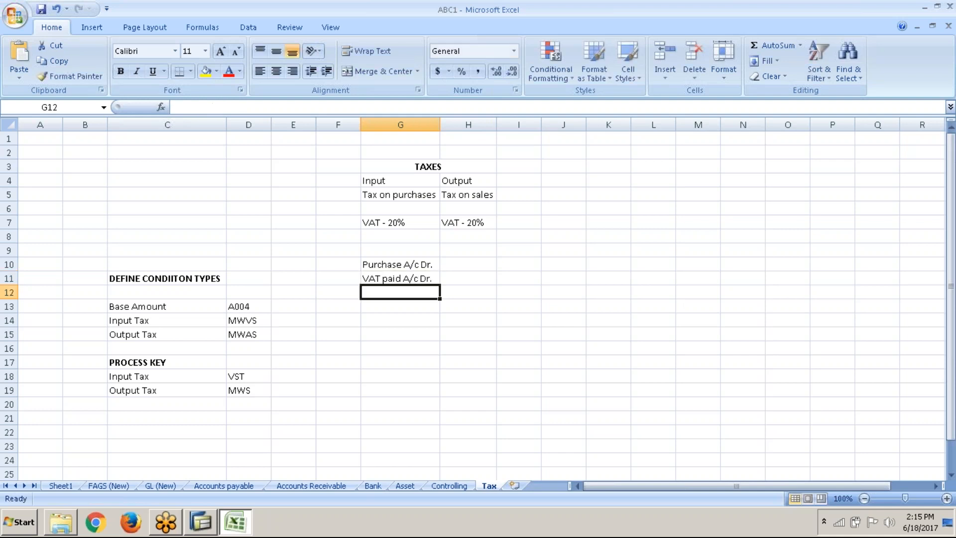
text(To Vendor)
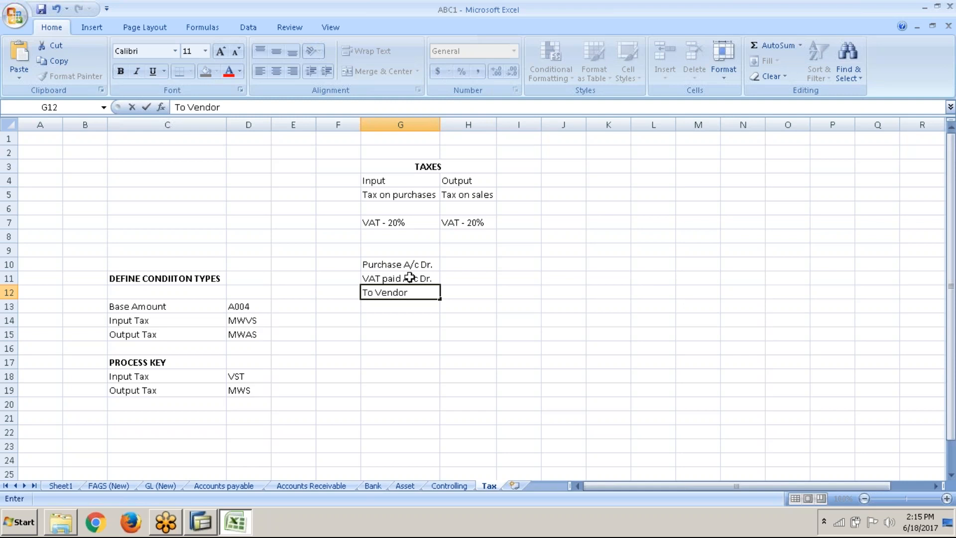
text( A/c)
Start the sales journal entry with Customer A/c Dr. in cell H10
click(471, 264)
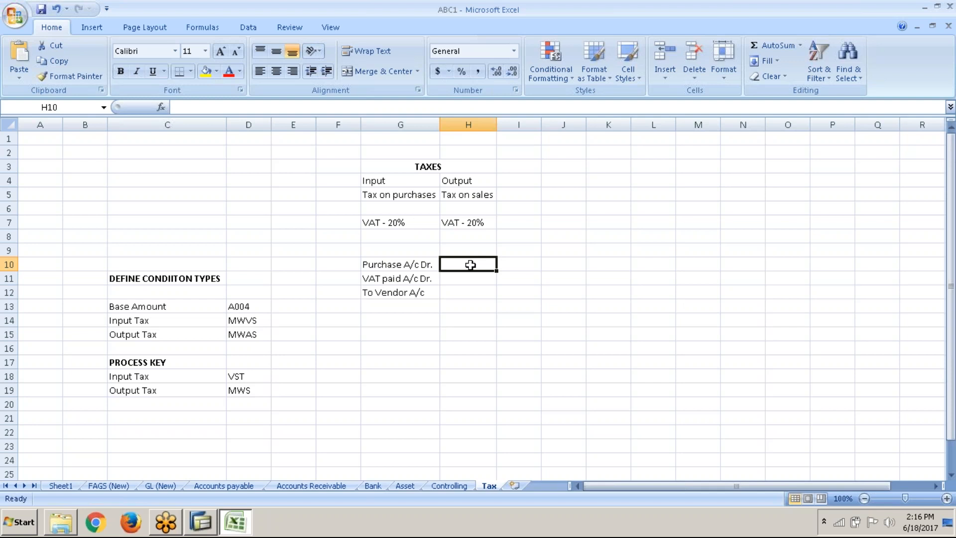
text(Cus)
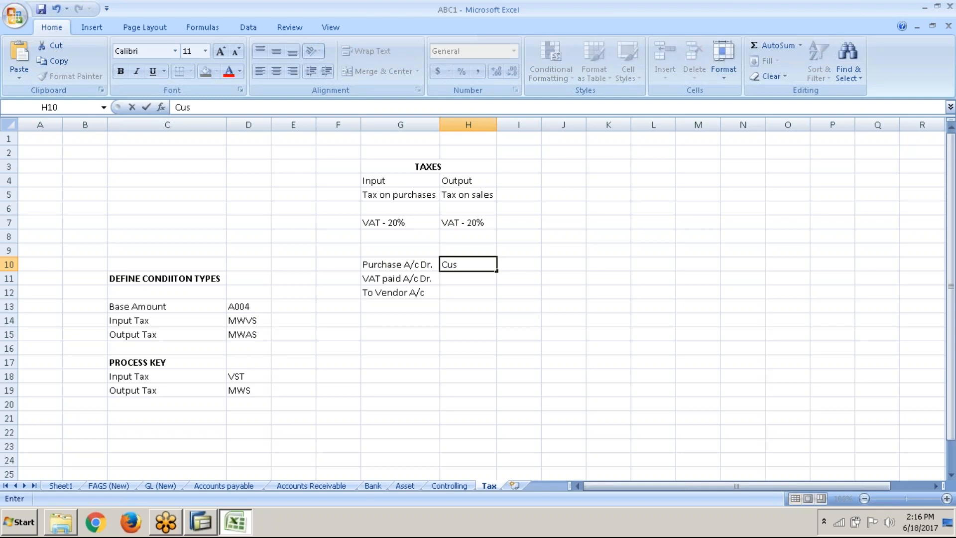
text(tomer A/c Dr.)
key(Return)
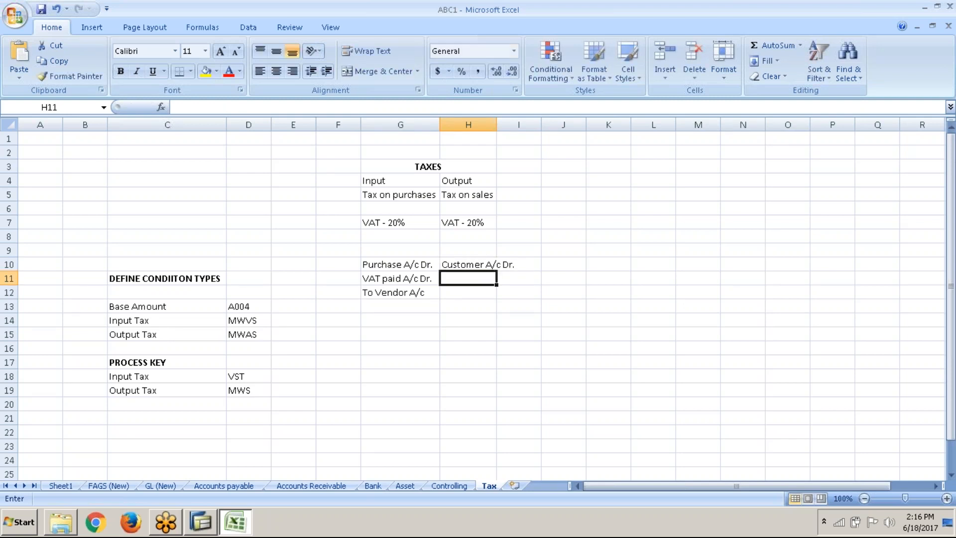
Complete the sales journal entry with To Sales A/c in H11 and To VAT payable A/c in H12
text(To)
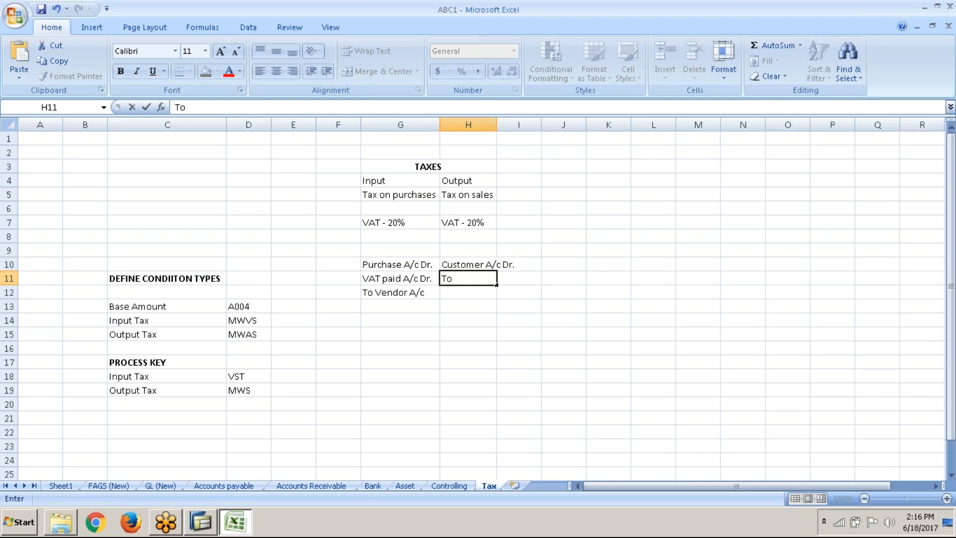
text(ales A/c)
key(Return)
text(To VAT)
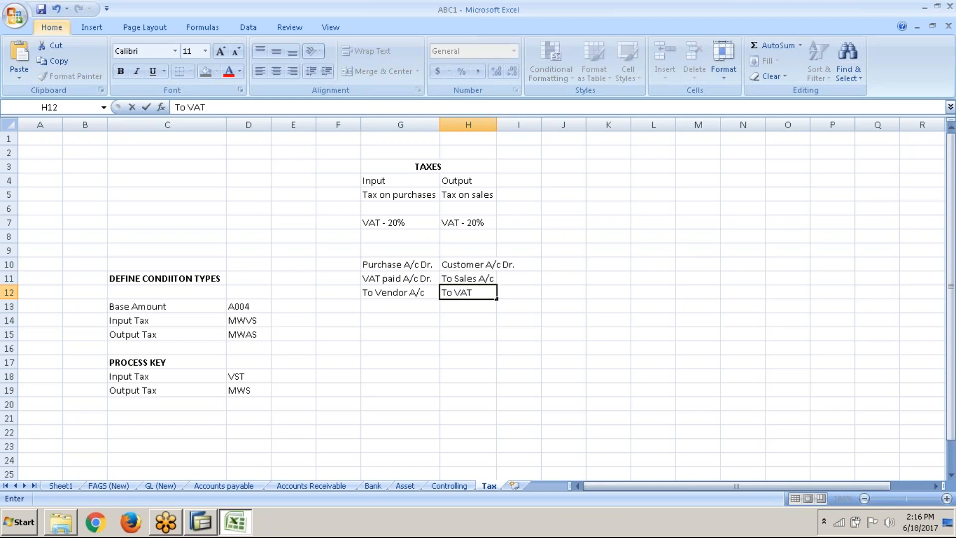
text( payable )
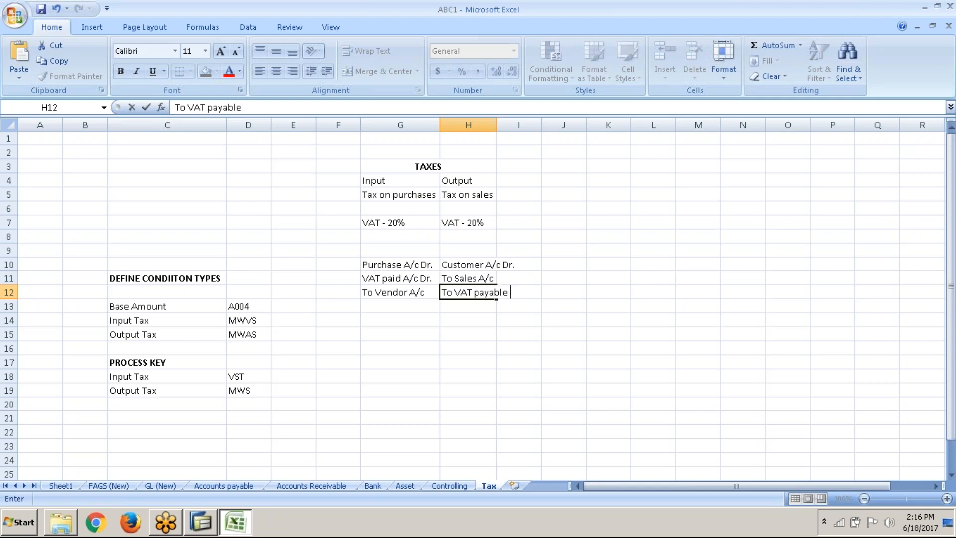
text(A/c)
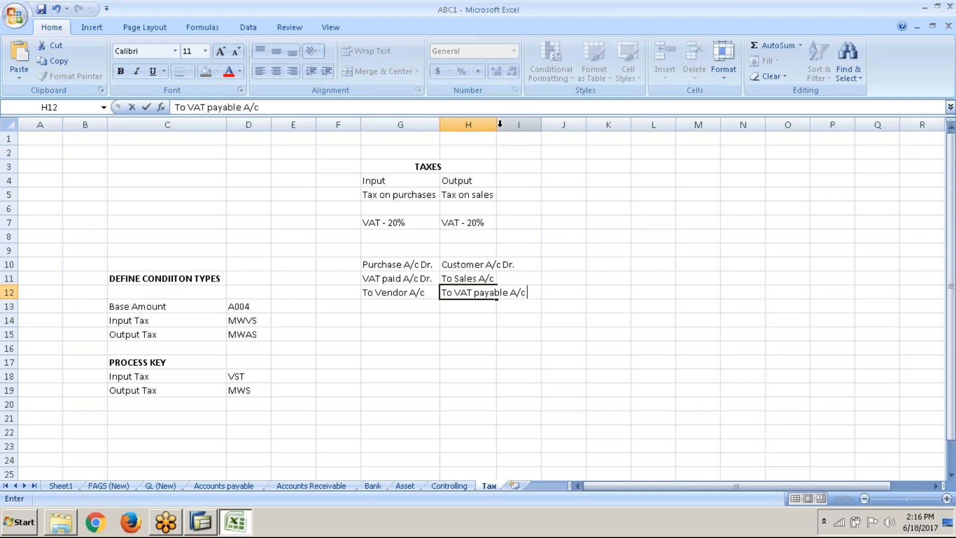
Fit column H to its text and widen column G slightly
double_click(497, 124)
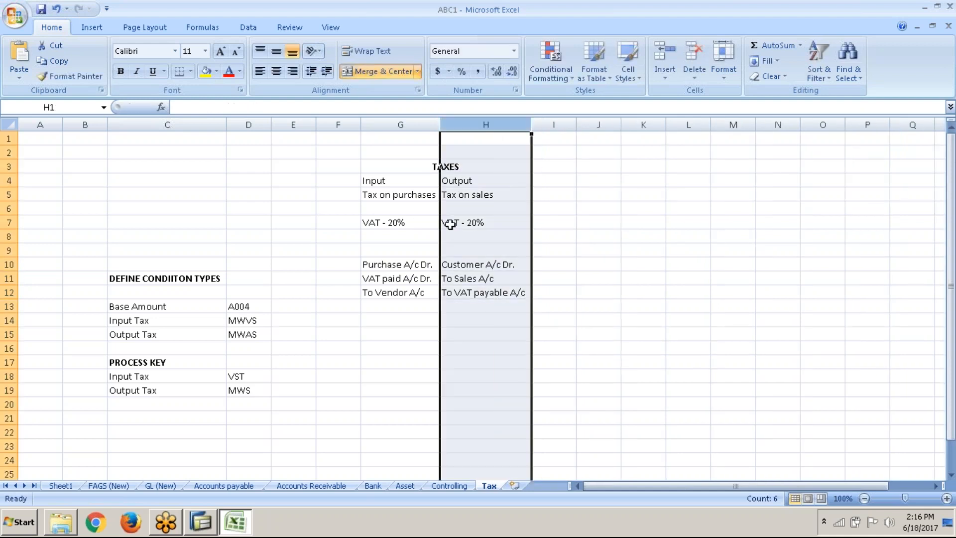
drag(440, 125, 448, 128)
click(426, 278)
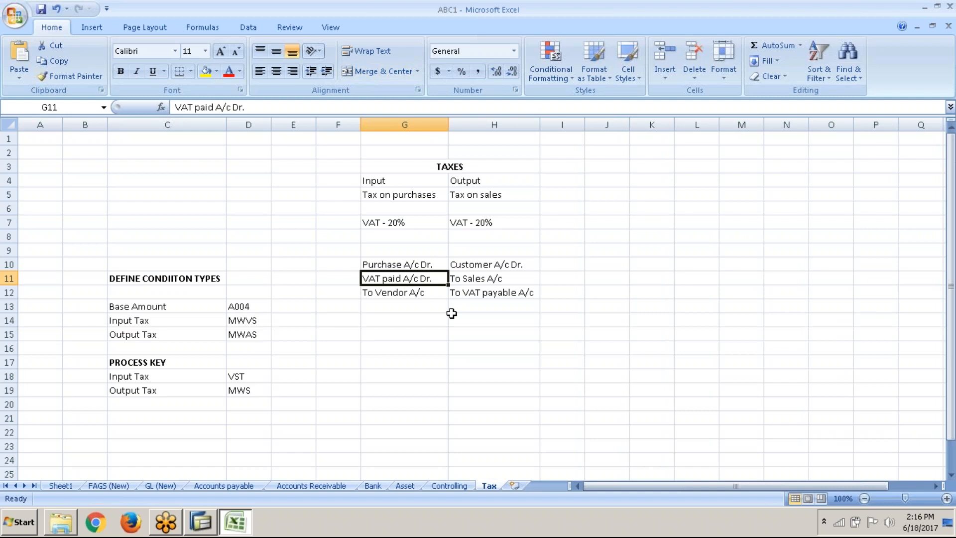
Switch back to SAP, enter step 10 in the first control data row, and look through the available condition types
key(alt+Tab)
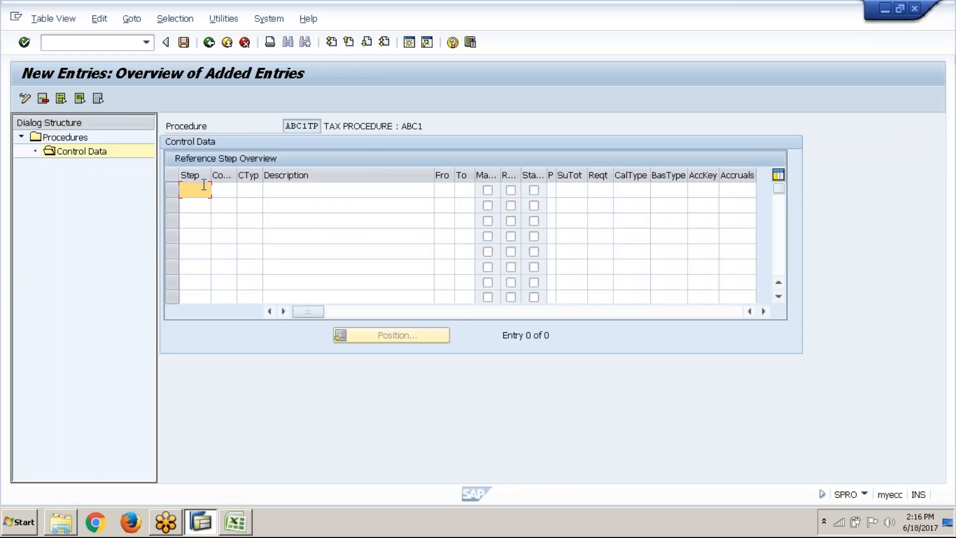
text(10)
key(Tab)
key(Tab)
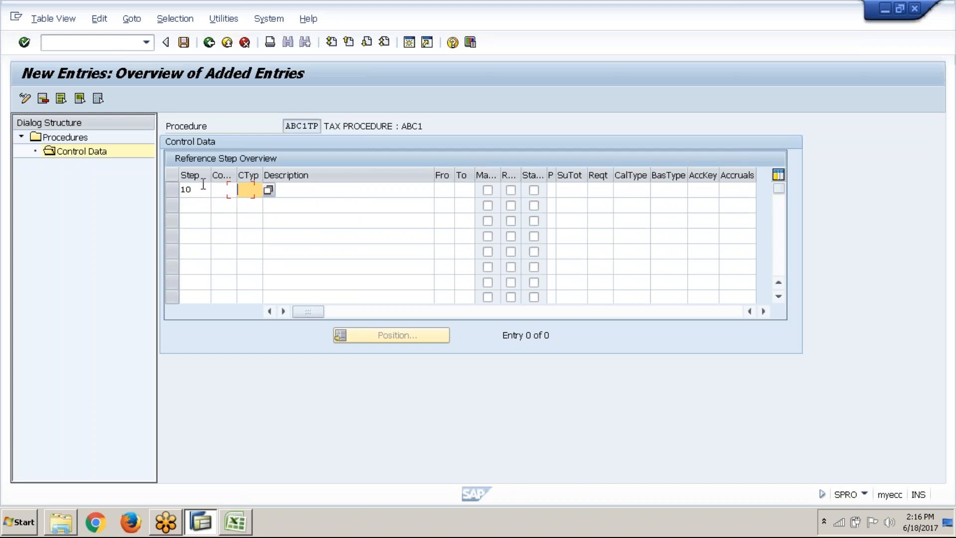
click(269, 190)
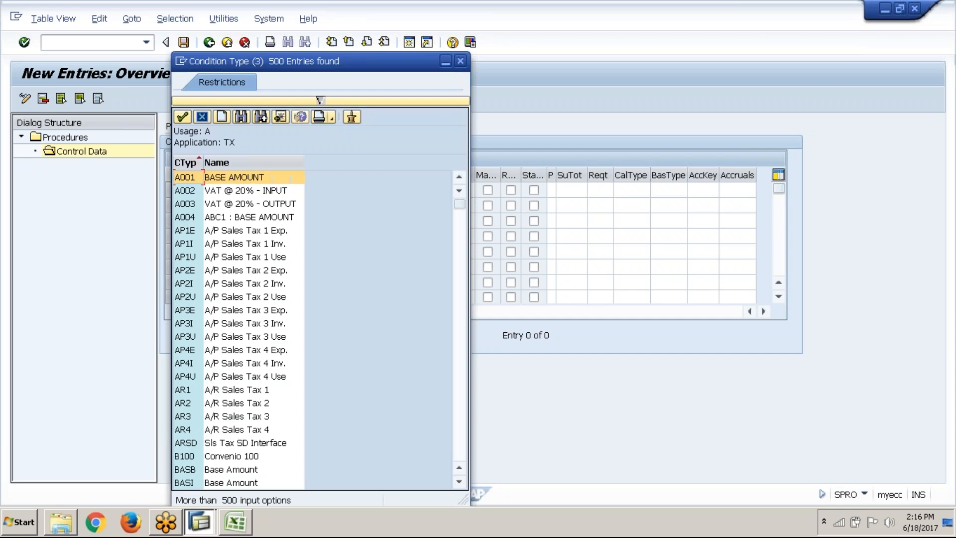
click(461, 62)
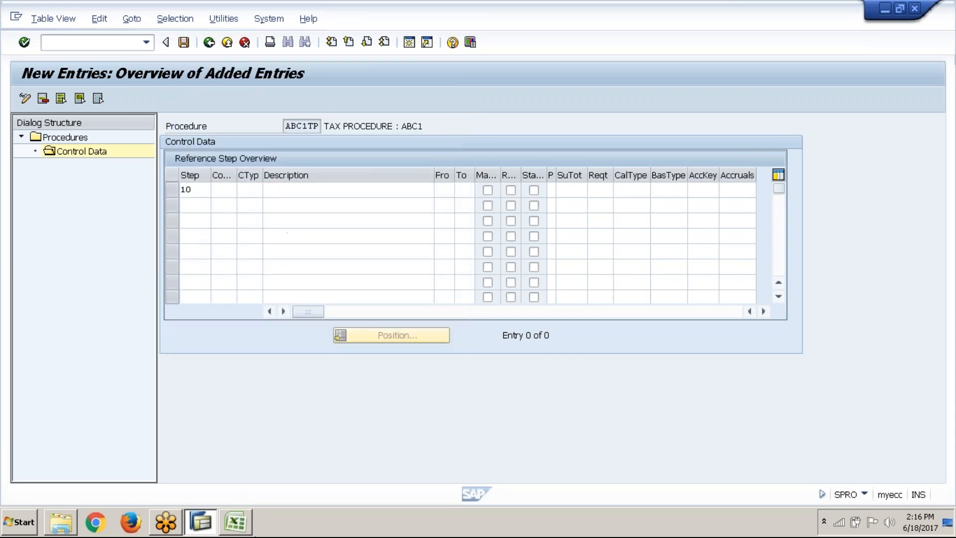
Copy base amount condition type A004 from the Excel sheet and enter it as the condition type of step 10 in SAP
click(244, 533)
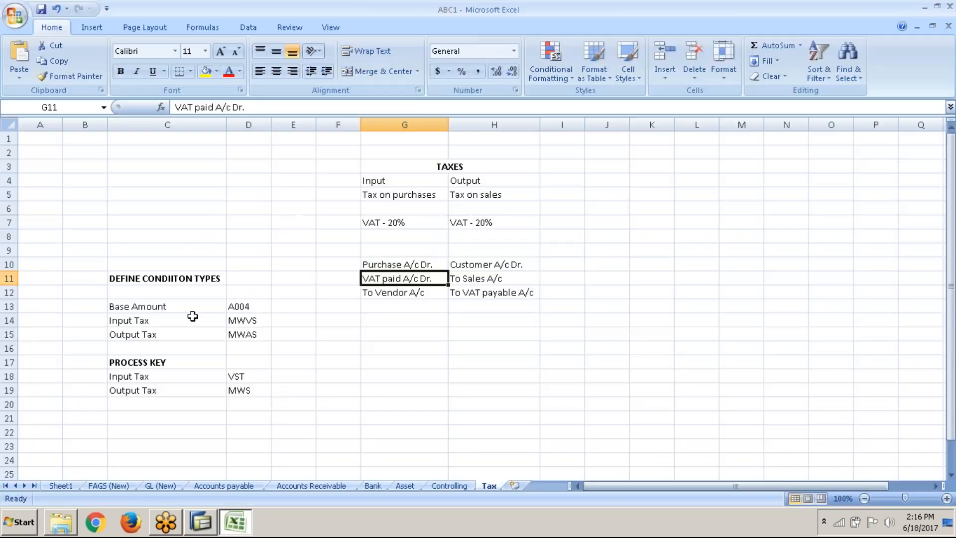
click(246, 306)
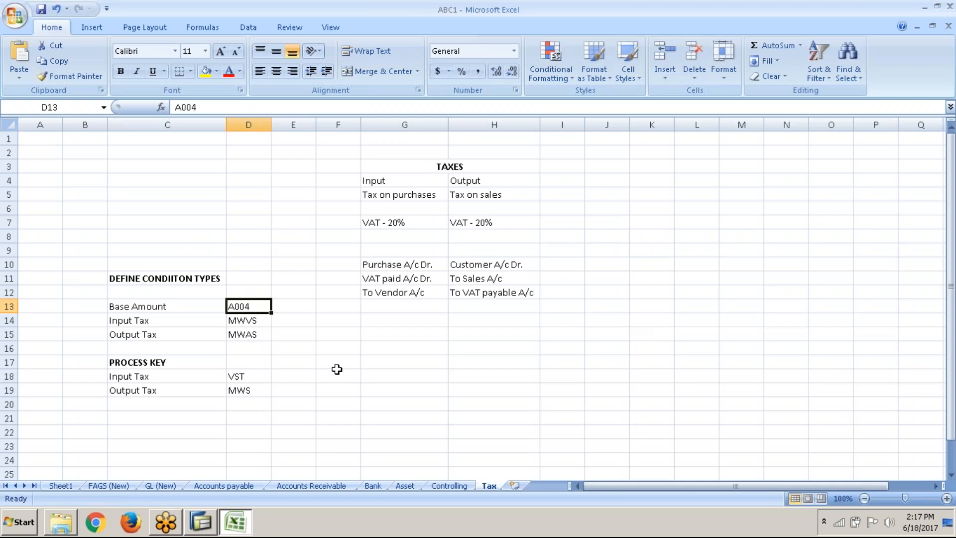
key(alt+Tab)
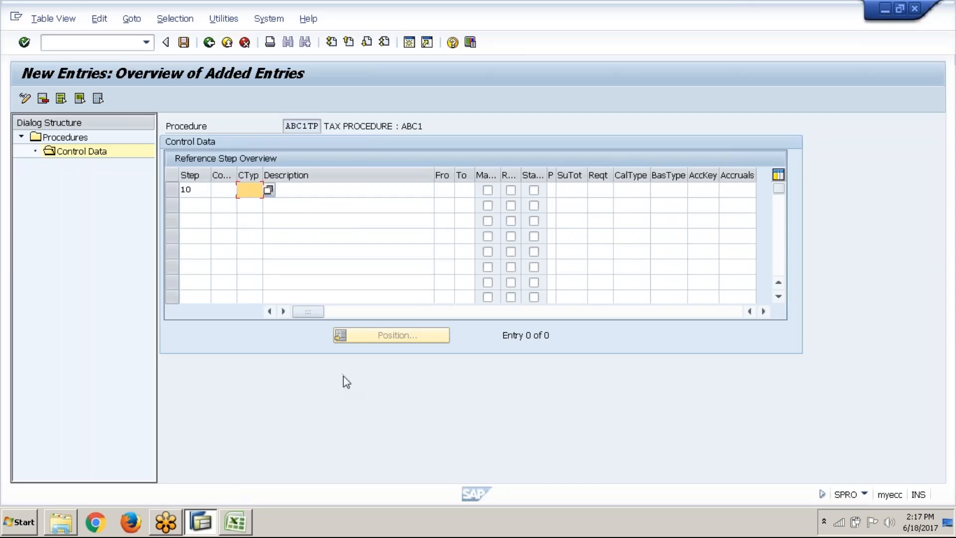
text(A004)
key(Tab)
click(442, 189)
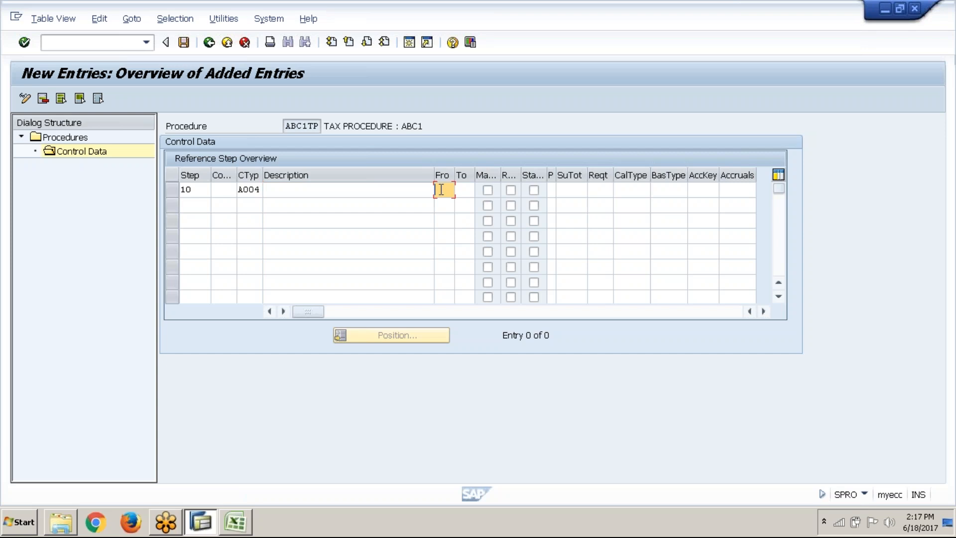
key(Tab)
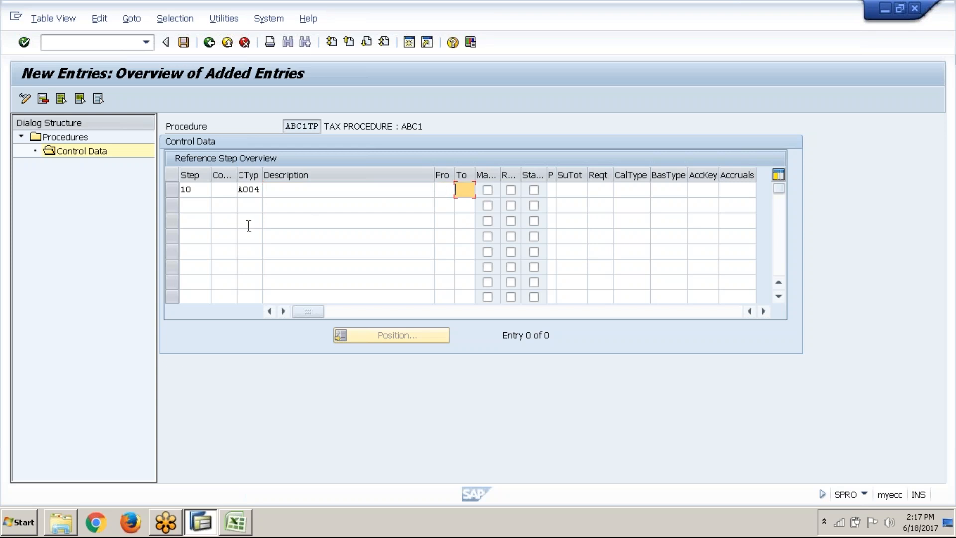
click(199, 207)
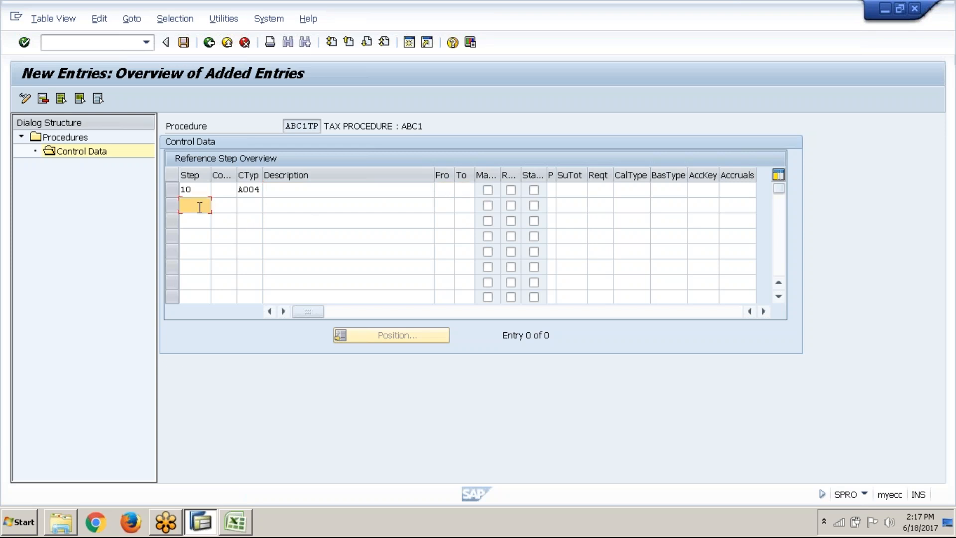
Confirm step 10 and add step 20 with input tax condition type MWVS copied from the Excel sheet
click(383, 192)
key(Return)
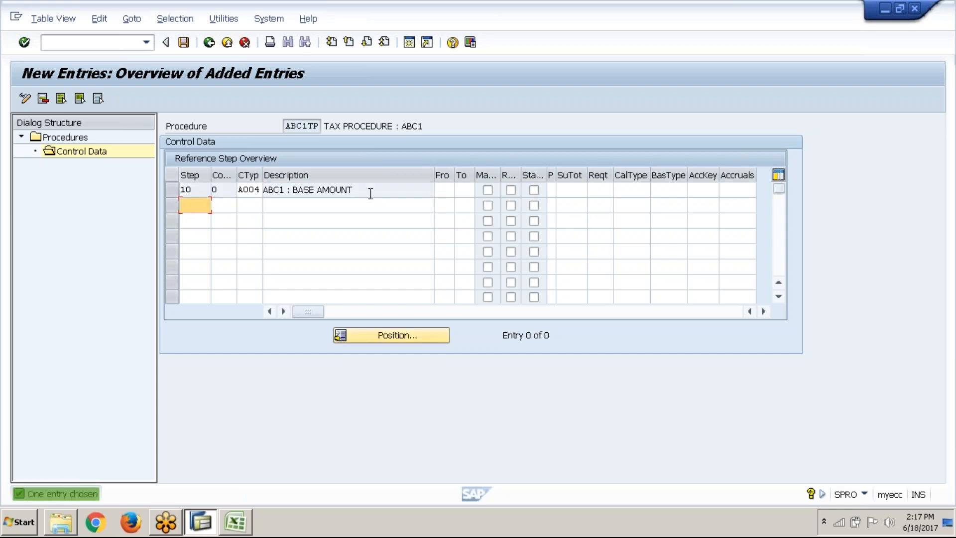
text(20)
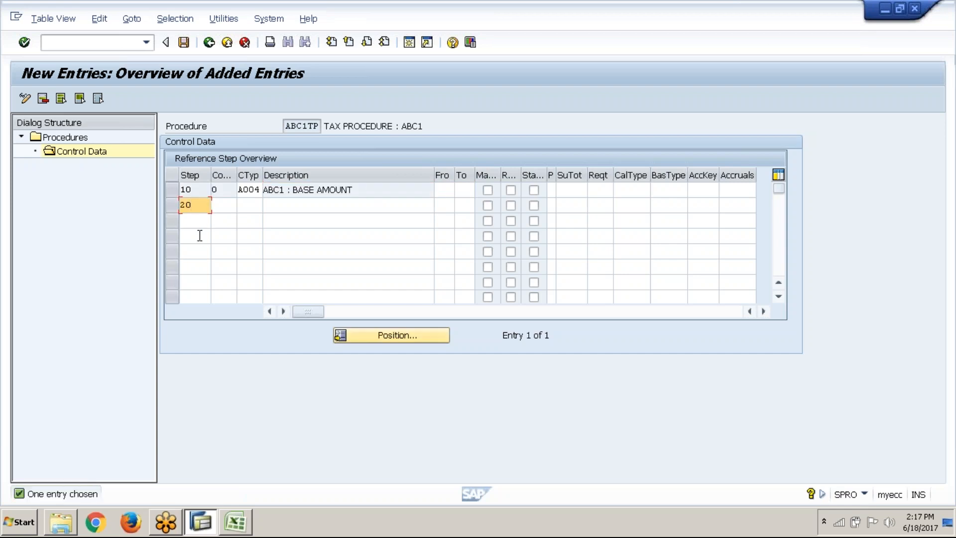
key(Tab)
key(Tab)
key(alt+Tab)
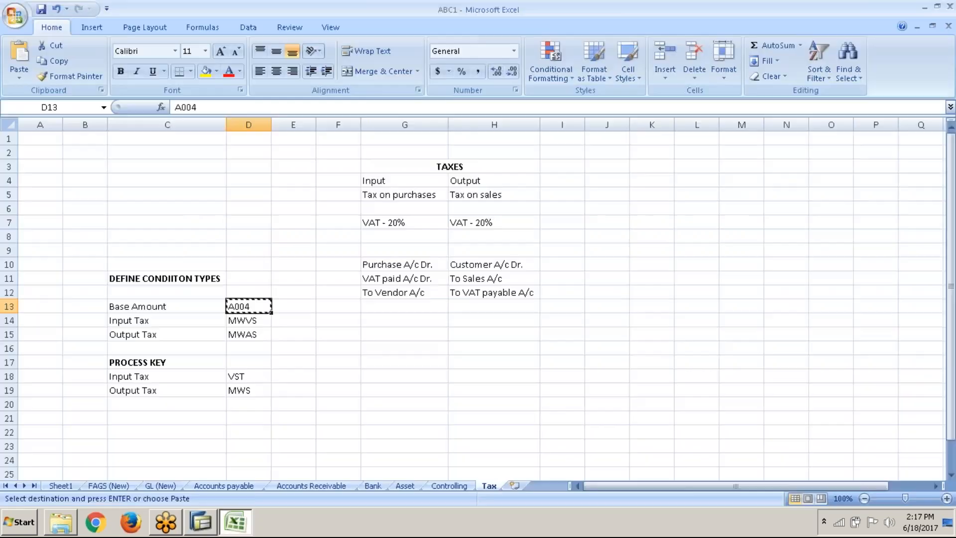
click(254, 320)
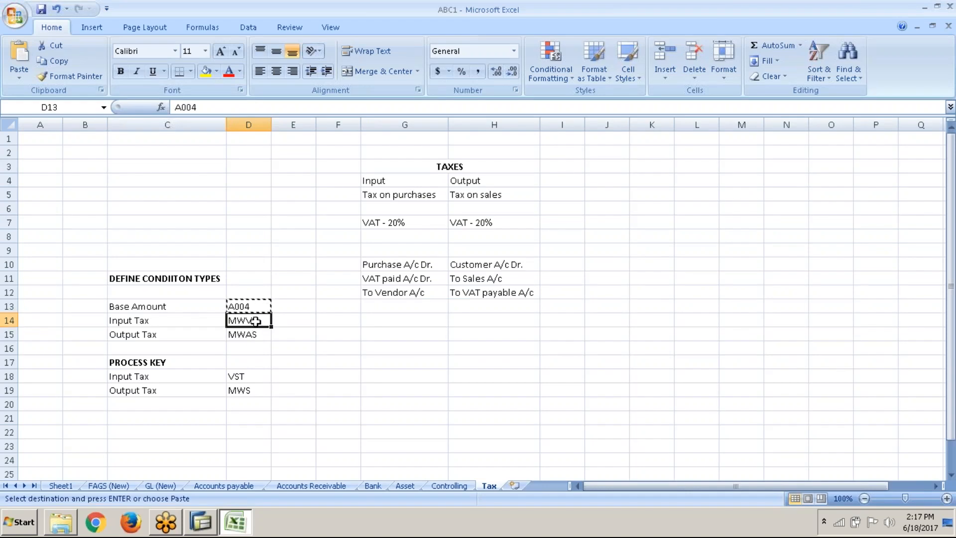
key(ctrl+c)
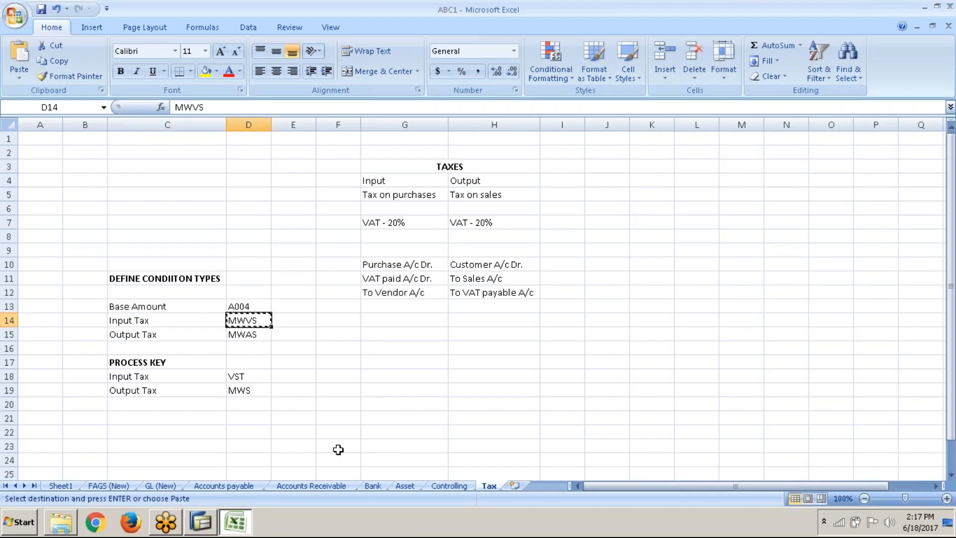
key(alt+Tab)
key(ctrl+v)
Set both the From and To reference steps of input tax step 20 to 10
key(Tab)
key(Tab)
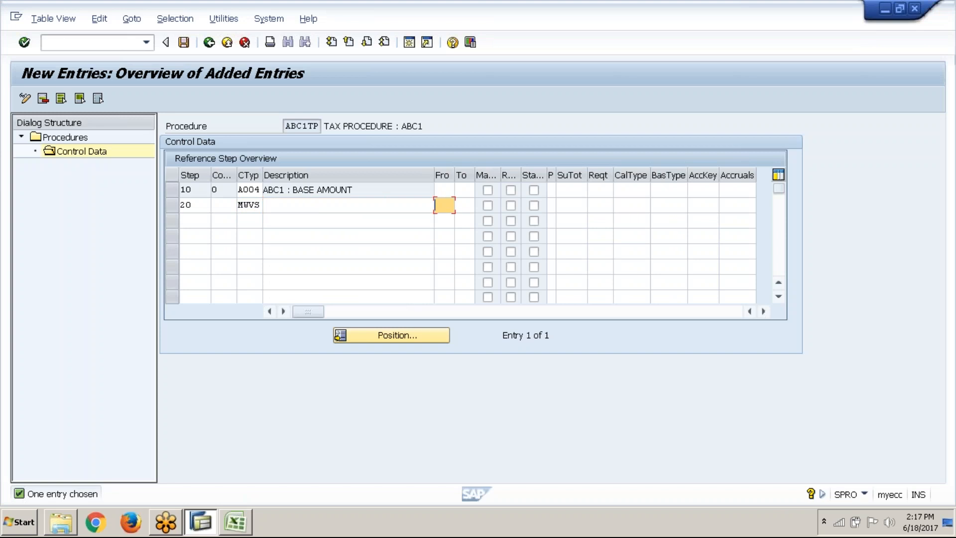
text(10)
key(Tab)
text(10)
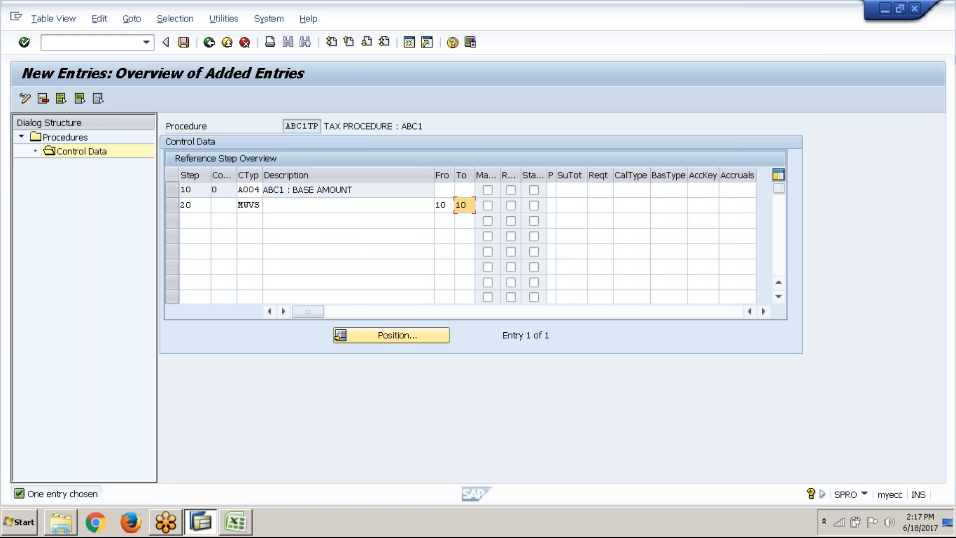
key(Return)
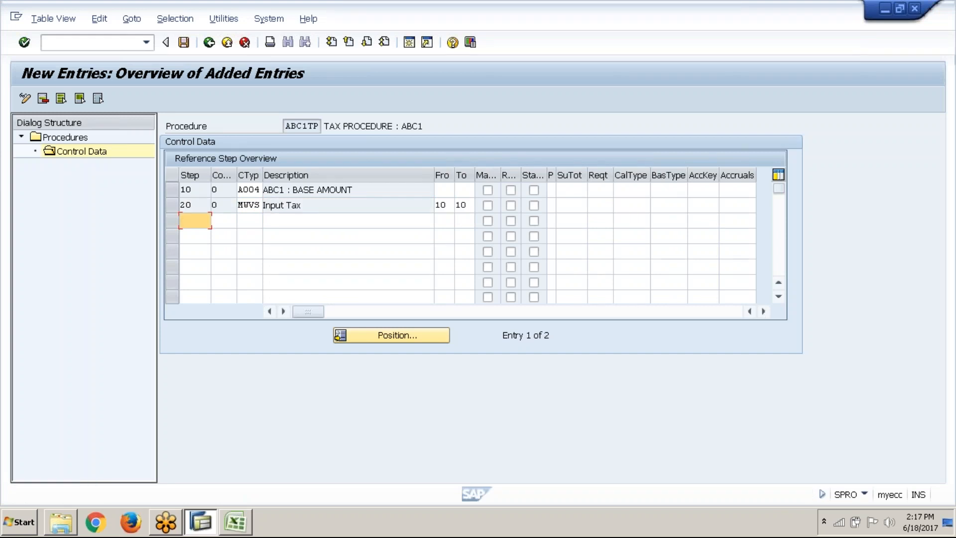
Add step 30 to the control data with output tax condition type MWAS copied from the Excel sheet
text(30)
key(Tab)
key(Tab)
key(alt+Tab)
key(Down)
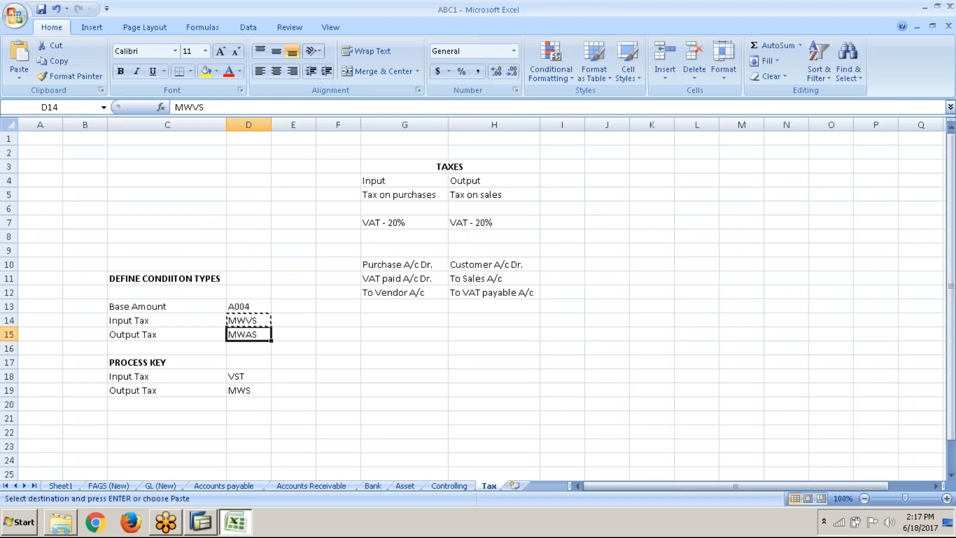
key(ctrl+c)
key(alt+Tab)
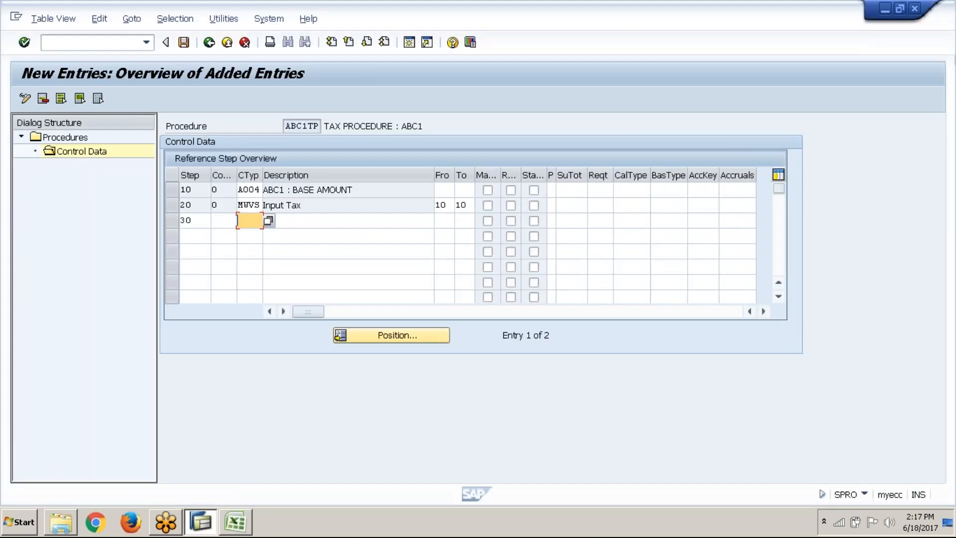
key(Tab)
key(Tab)
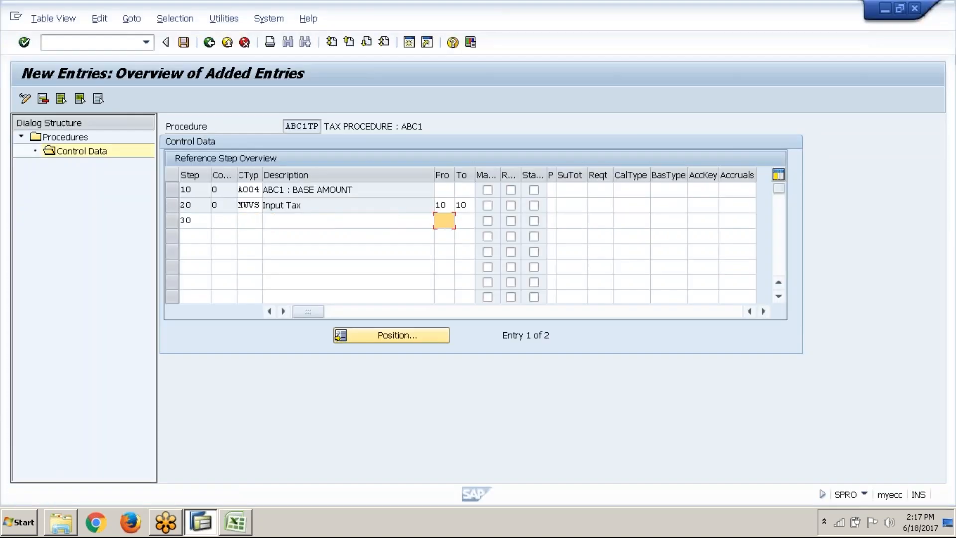
key(shift+Tab)
key(shift+Tab)
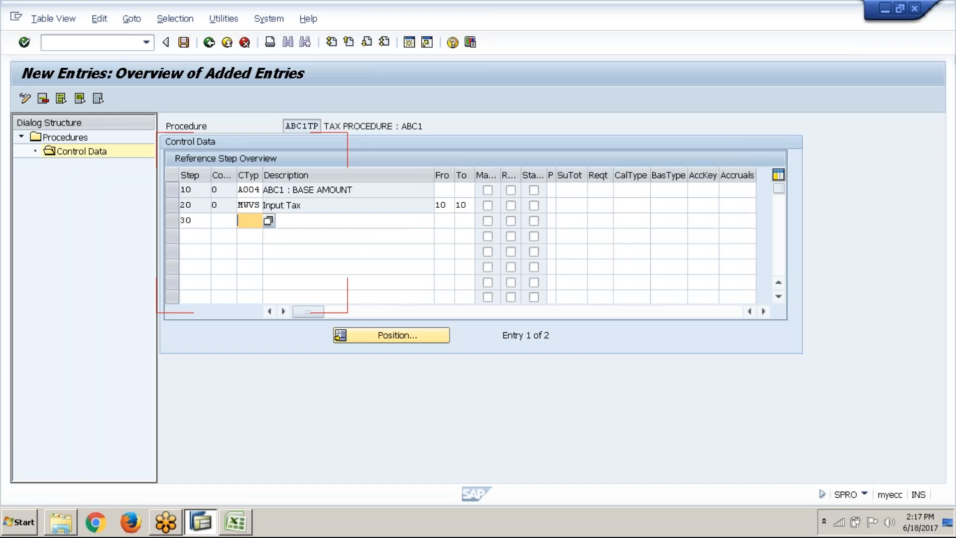
key(ctrl+v)
Set both the From and To reference steps of output tax step 30 to 10
key(Tab)
key(Tab)
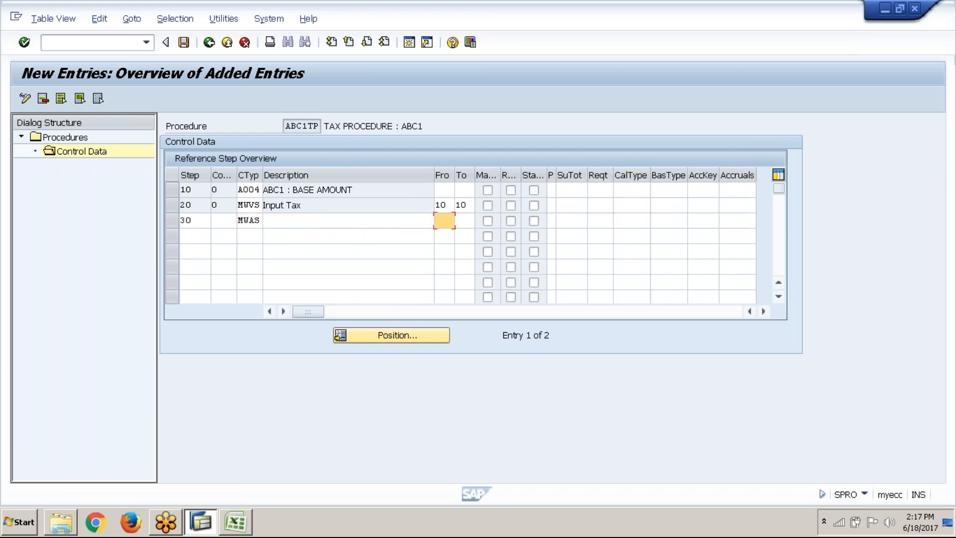
text(10)
key(Tab)
text(10)
key(Return)
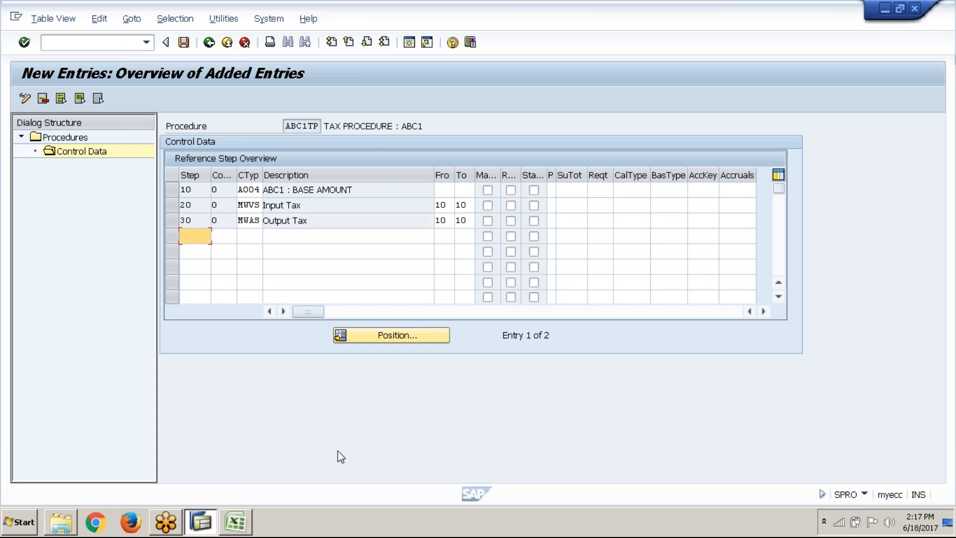
click(331, 204)
double_click(331, 219)
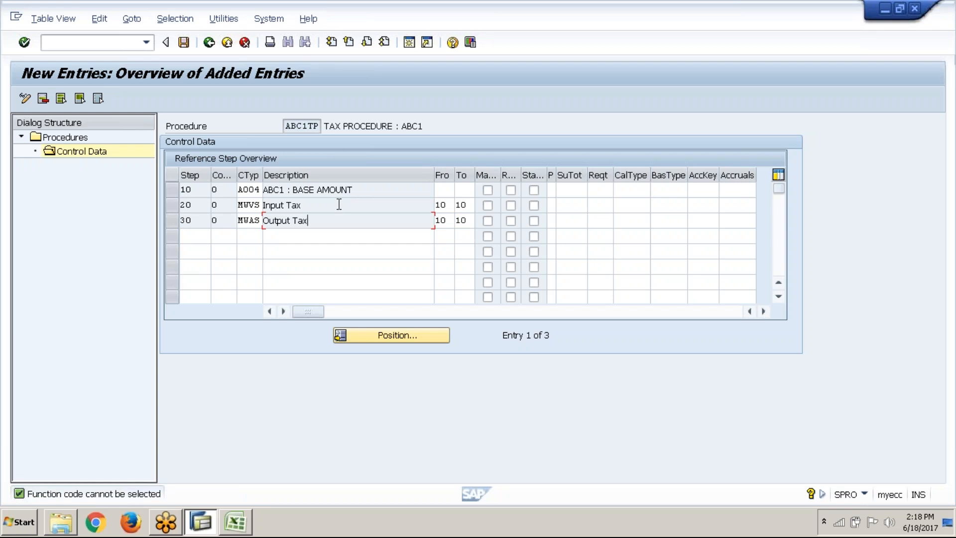
click(339, 204)
click(331, 220)
click(391, 200)
Copy input tax process key VST from the Excel sheet and enter it as the account key of step 20 in SAP
click(695, 203)
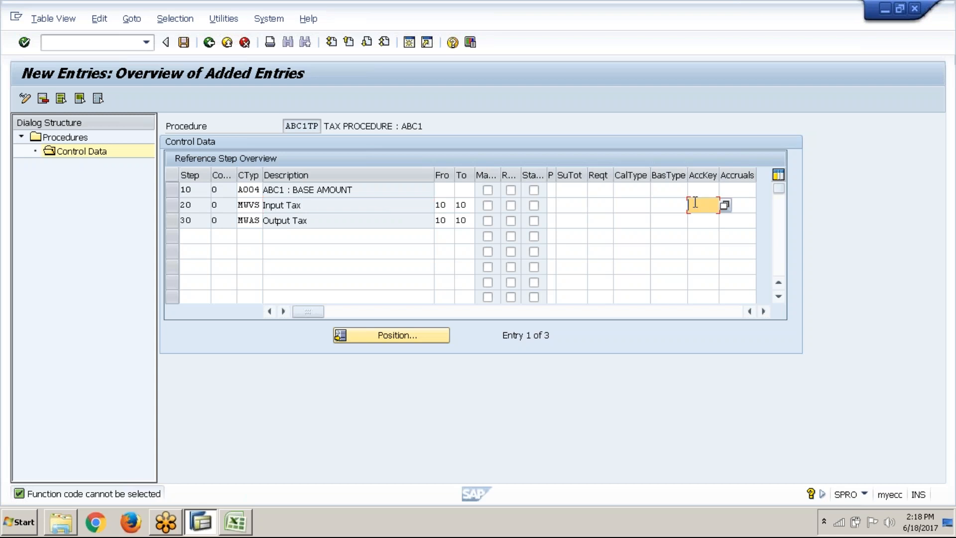
key(alt+Tab)
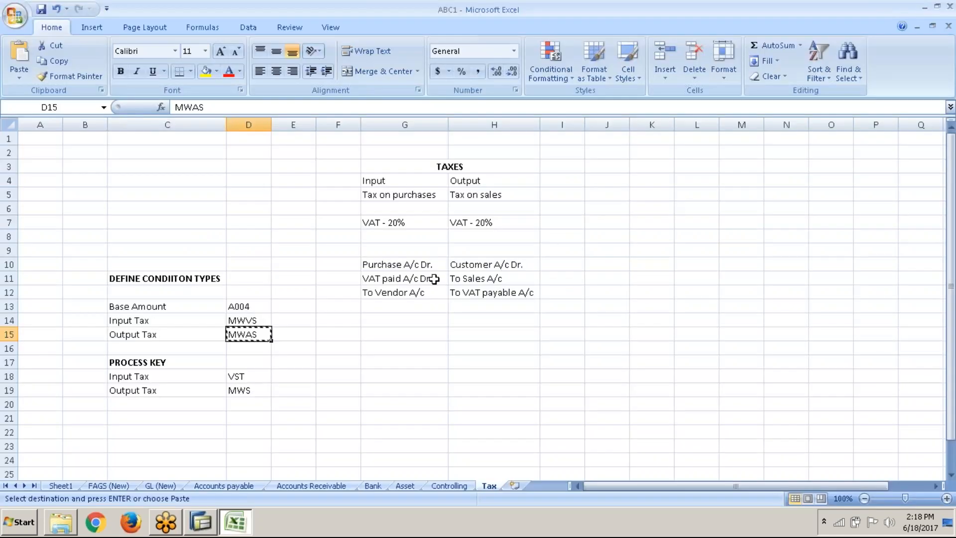
click(232, 378)
key(ctrl+c)
key(alt+Tab)
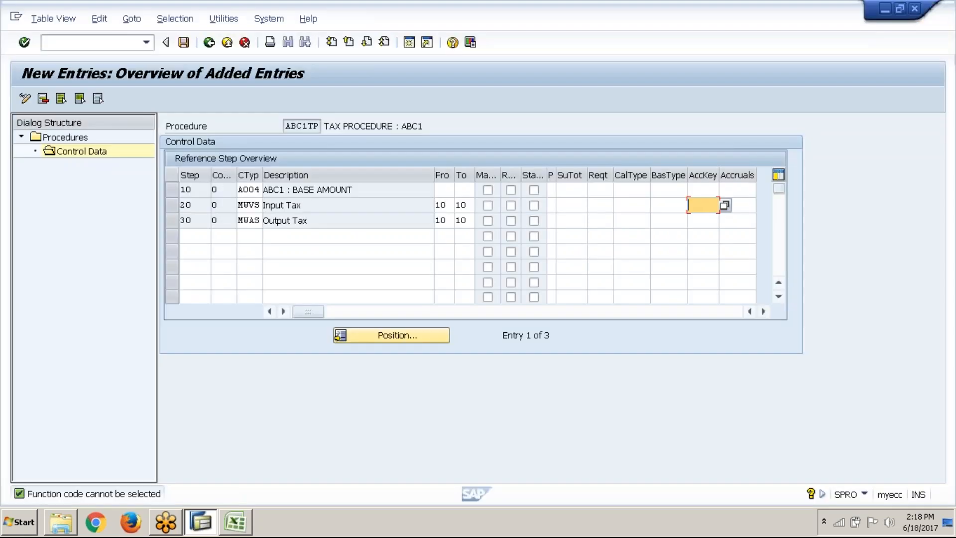
key(ctrl+v)
Copy output tax process key MWS from the Excel sheet and enter it as the account key of step 30 in SAP
key(Down)
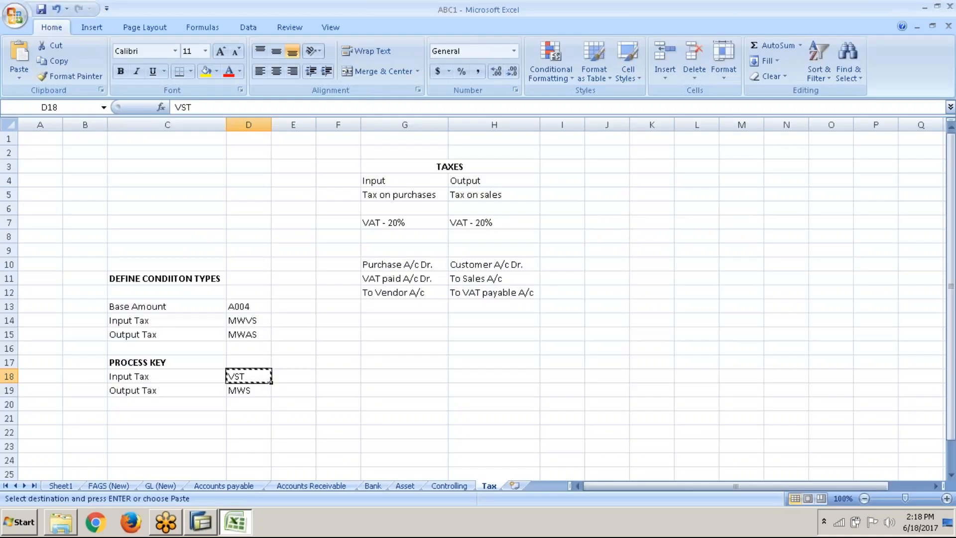
key(Down)
key(ctrl+c)
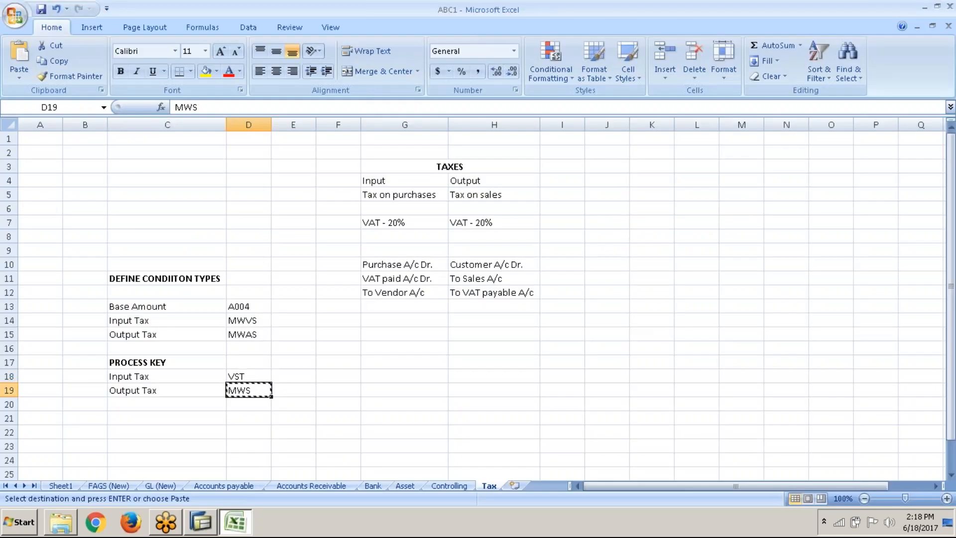
key(alt+Tab)
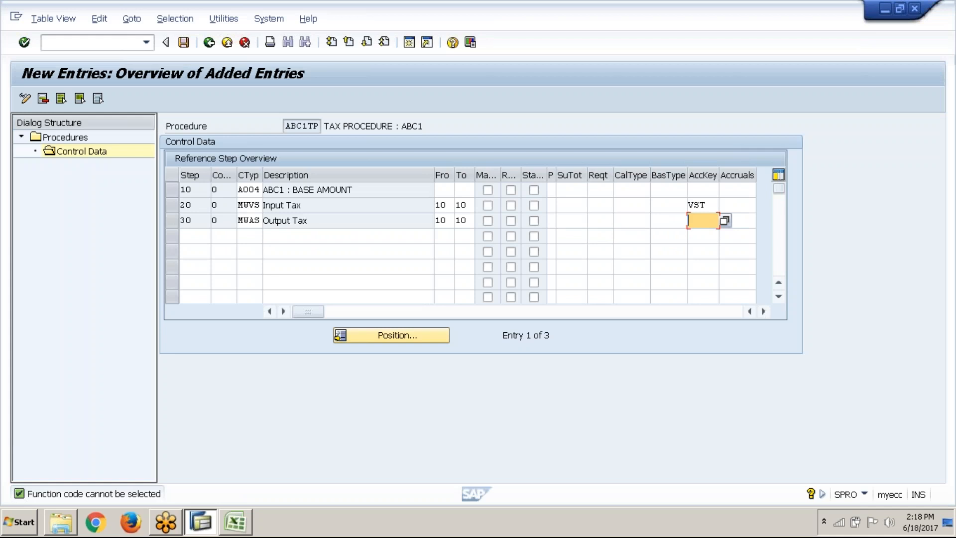
key(ctrl+v)
key(Return)
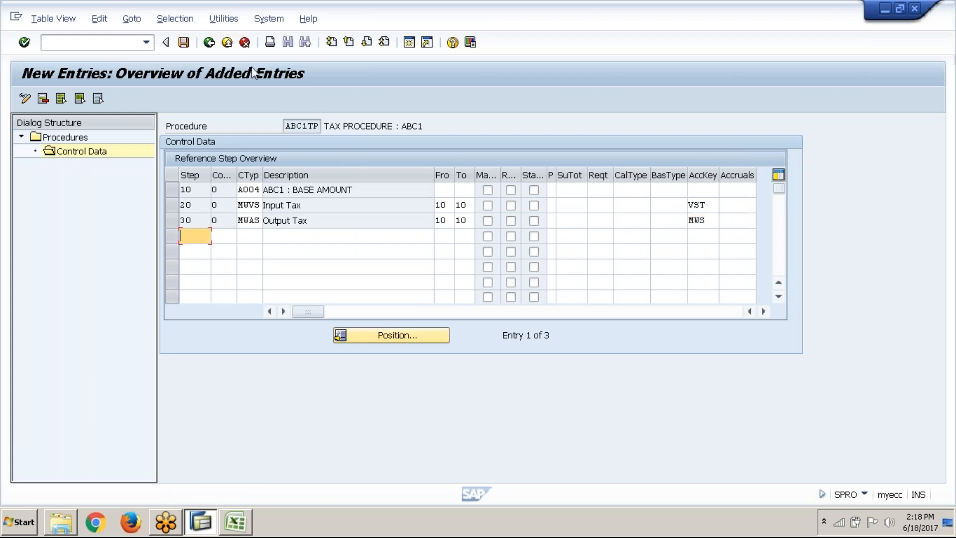
Save the control data of procedure ABC1TP and return to the overview of all tax procedures
click(184, 48)
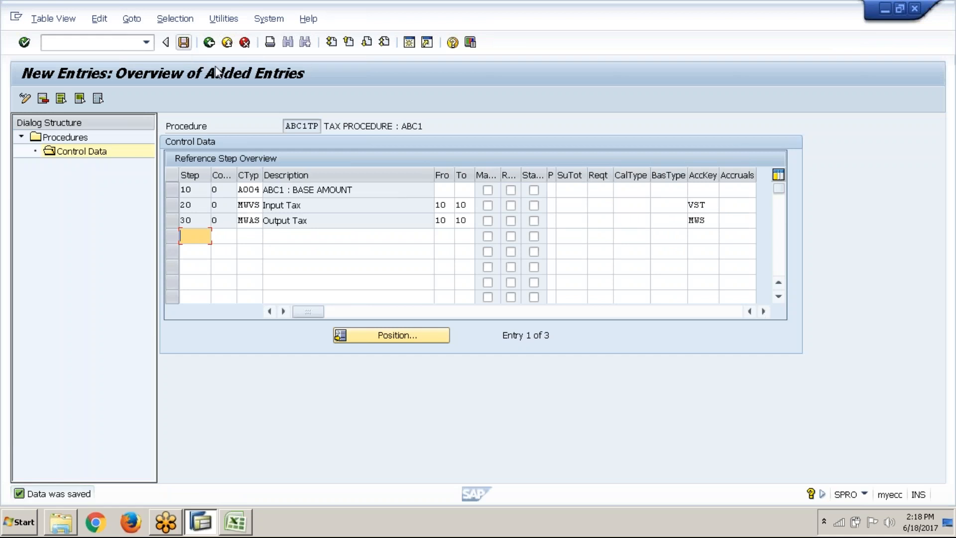
click(210, 43)
click(209, 43)
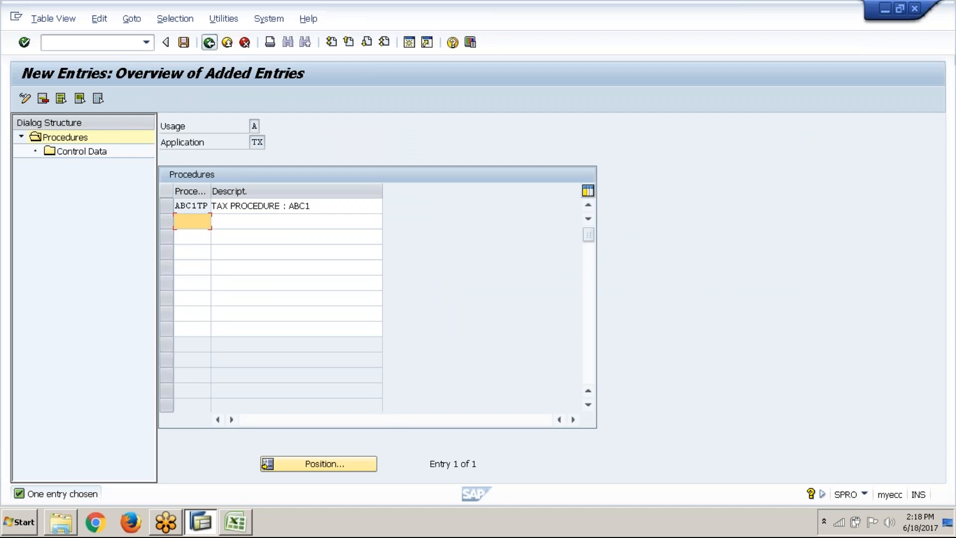
click(210, 43)
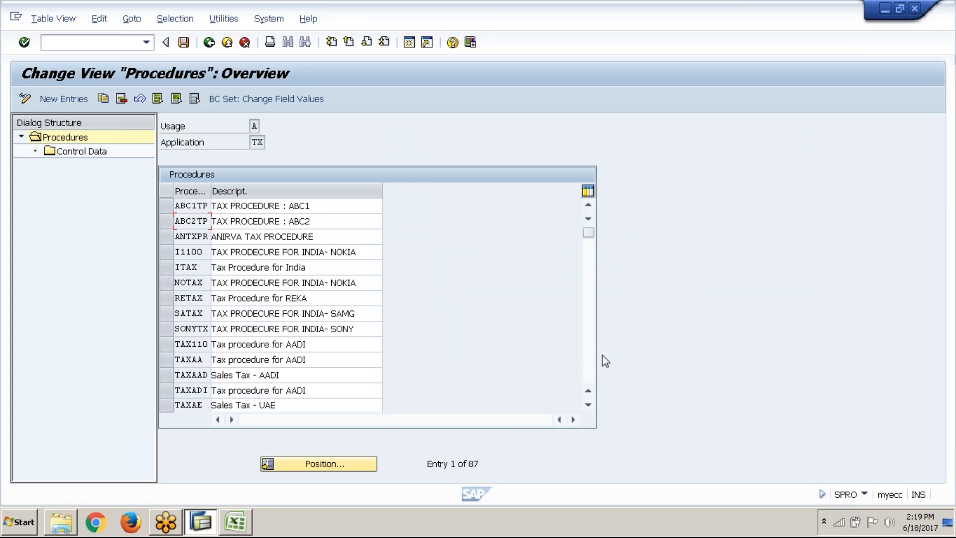
Look through the list of existing tax procedures down to its end and back up to the country-specific sales tax entries
scroll(593, 367, down, 14)
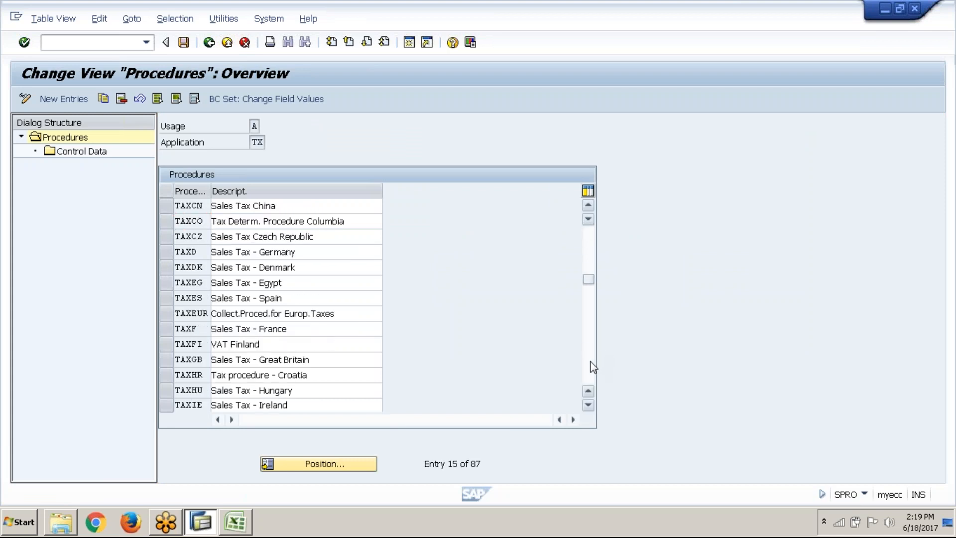
scroll(593, 367, down, 5)
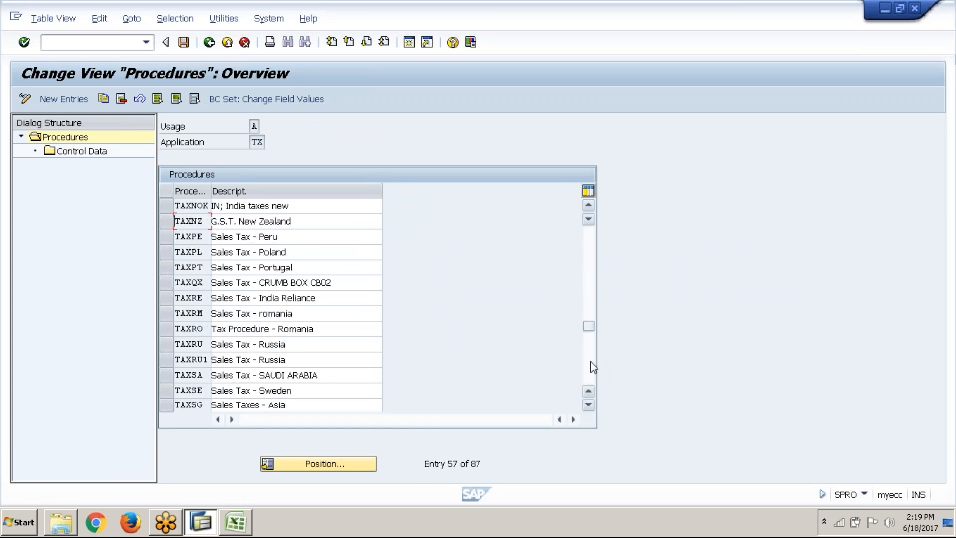
scroll(593, 368, down, 5)
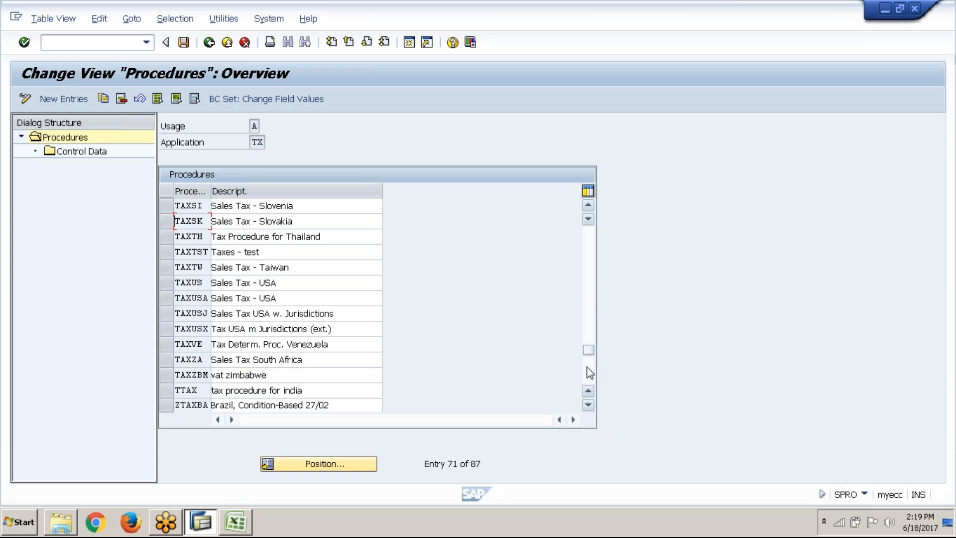
click(589, 377)
drag(589, 377, 590, 373)
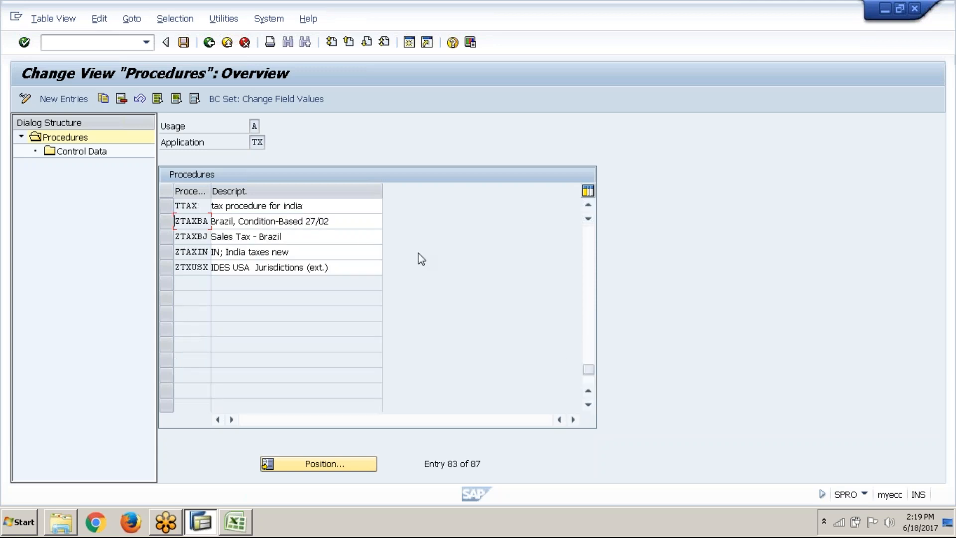
click(589, 206)
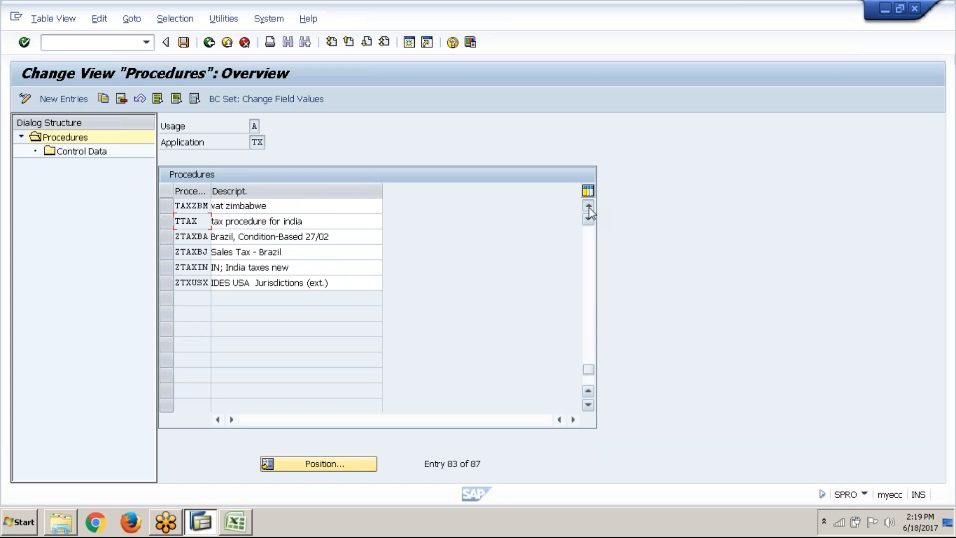
click(588, 206)
click(589, 206)
click(589, 206)
click(589, 206)
click(589, 206)
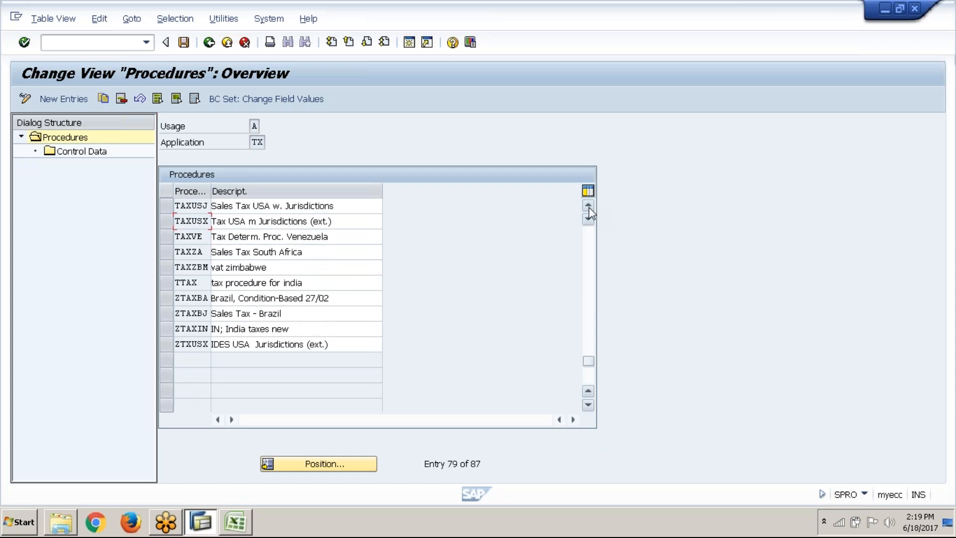
click(589, 206)
click(589, 206)
click(589, 206)
click(589, 206)
click(589, 207)
click(588, 206)
click(589, 206)
click(589, 206)
click(589, 206)
click(588, 206)
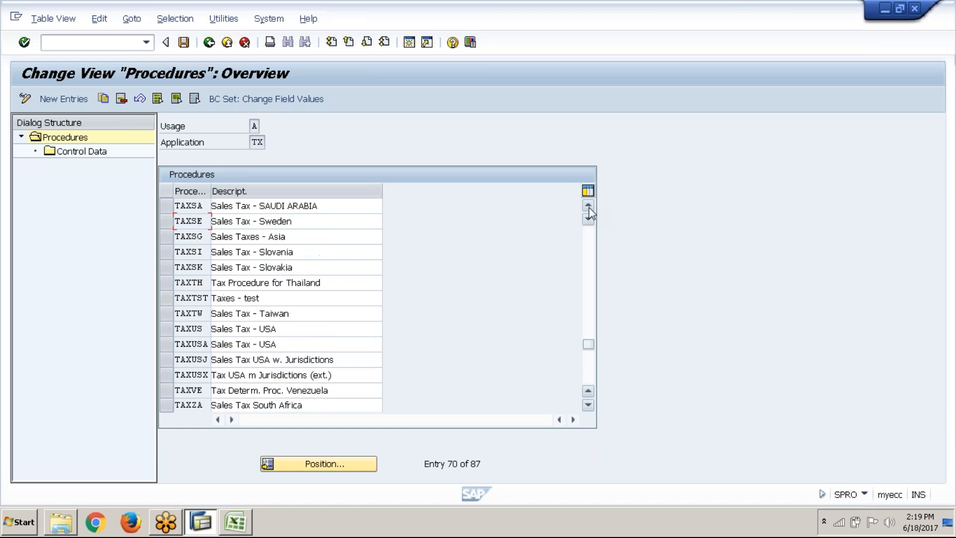
click(589, 206)
click(589, 206)
click(589, 207)
click(588, 206)
click(588, 206)
click(588, 206)
click(589, 207)
click(588, 206)
click(589, 206)
click(589, 206)
click(589, 206)
click(589, 206)
click(589, 206)
click(589, 206)
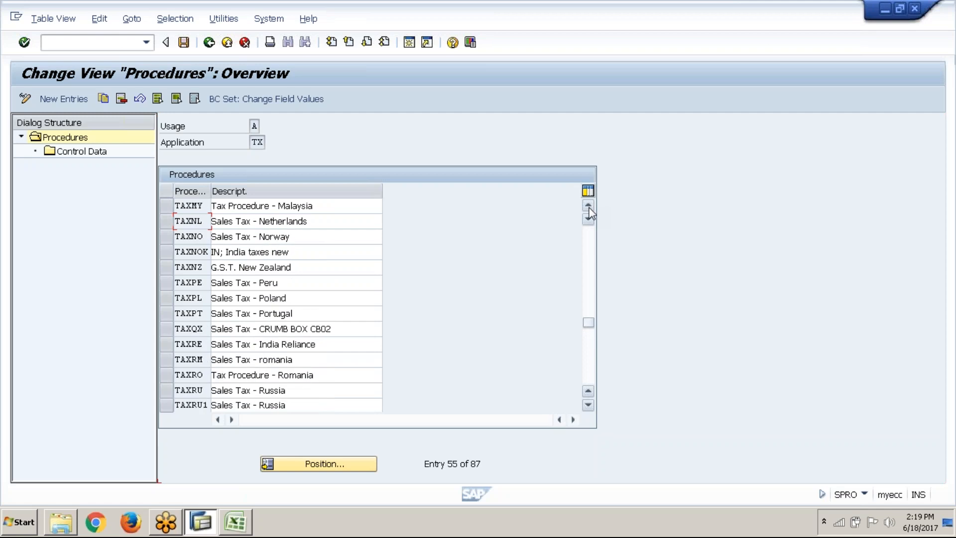
click(589, 207)
click(589, 207)
click(589, 206)
click(589, 206)
click(589, 207)
click(588, 206)
click(589, 206)
click(589, 206)
click(588, 206)
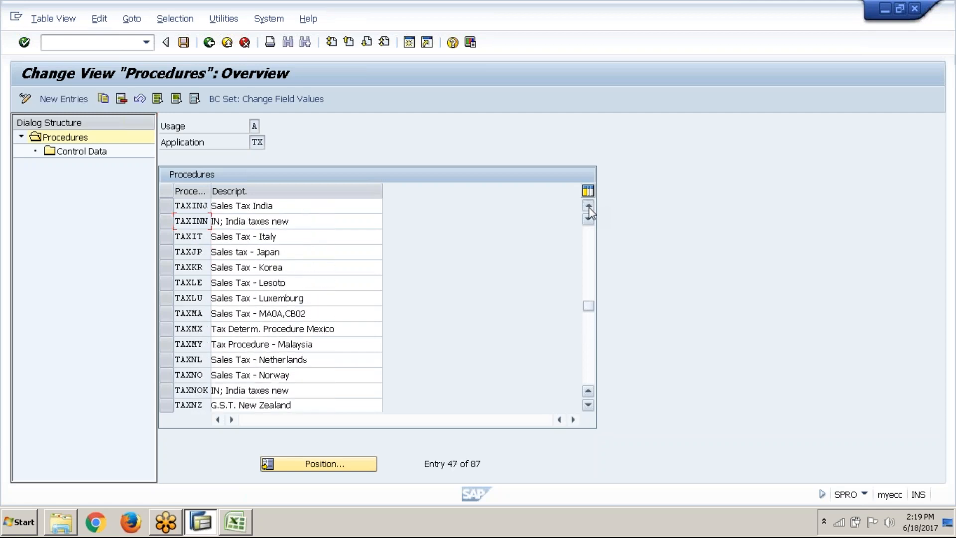
click(589, 206)
click(589, 206)
click(589, 206)
click(588, 206)
click(589, 206)
click(589, 206)
click(589, 206)
click(588, 206)
click(589, 206)
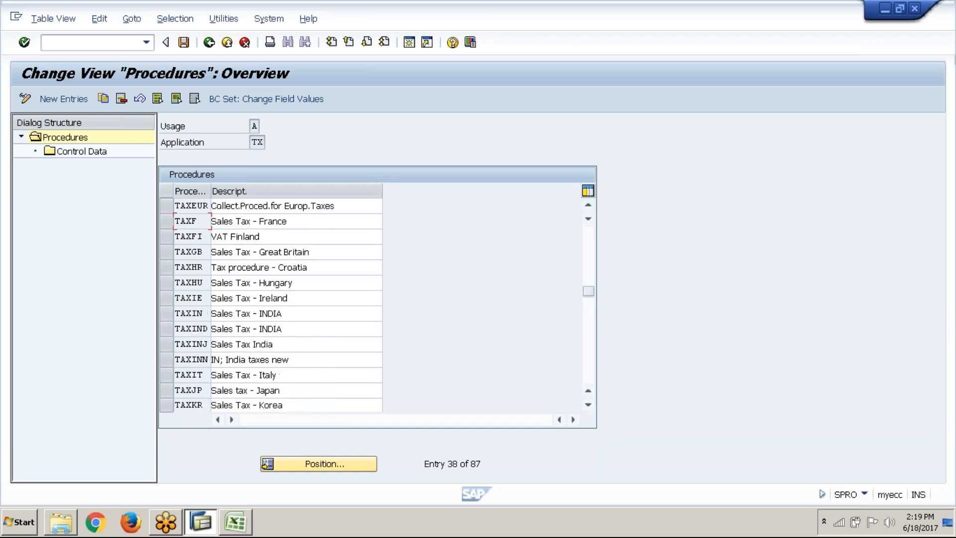
Review the control data of procedure TAXGB, Sales Tax - Great Britain, and return to the start of the procedures list
click(165, 252)
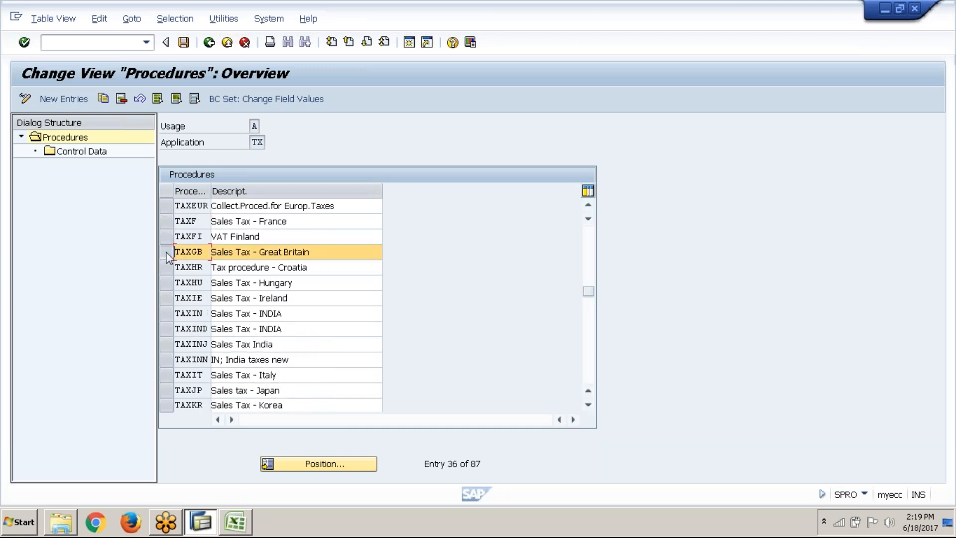
double_click(78, 152)
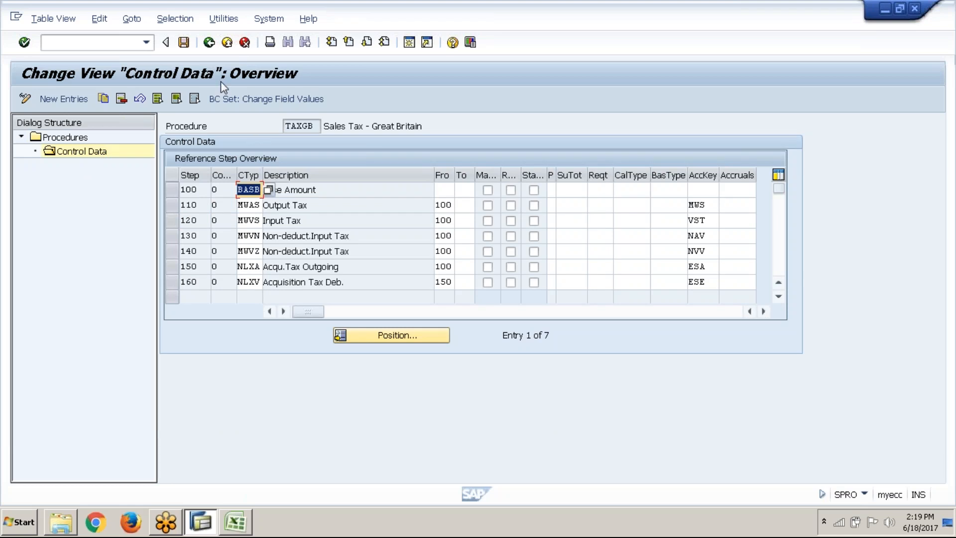
click(209, 43)
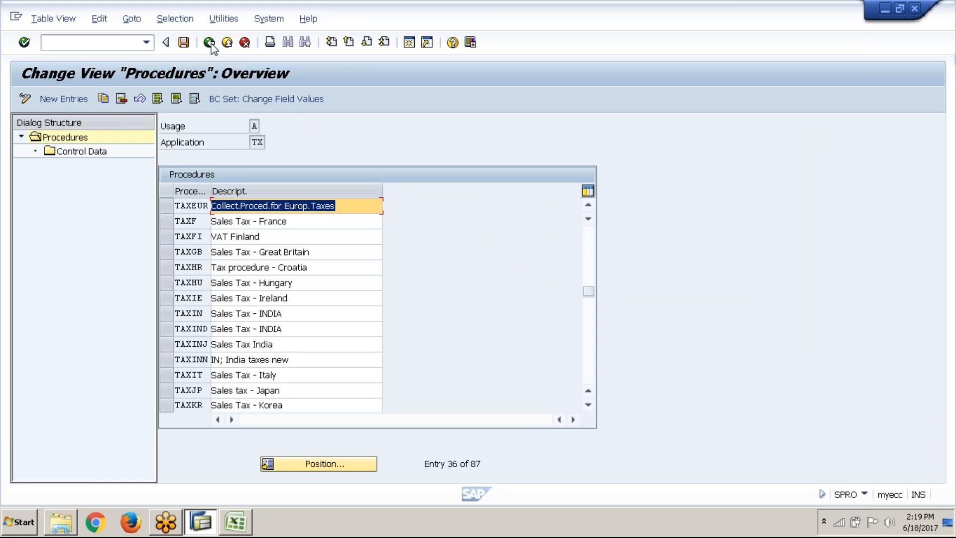
click(592, 243)
click(592, 244)
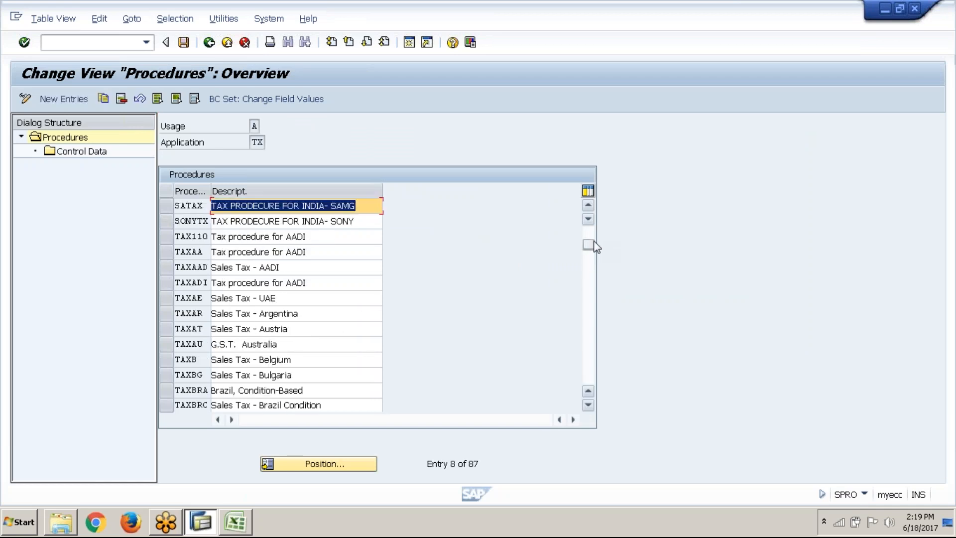
click(594, 231)
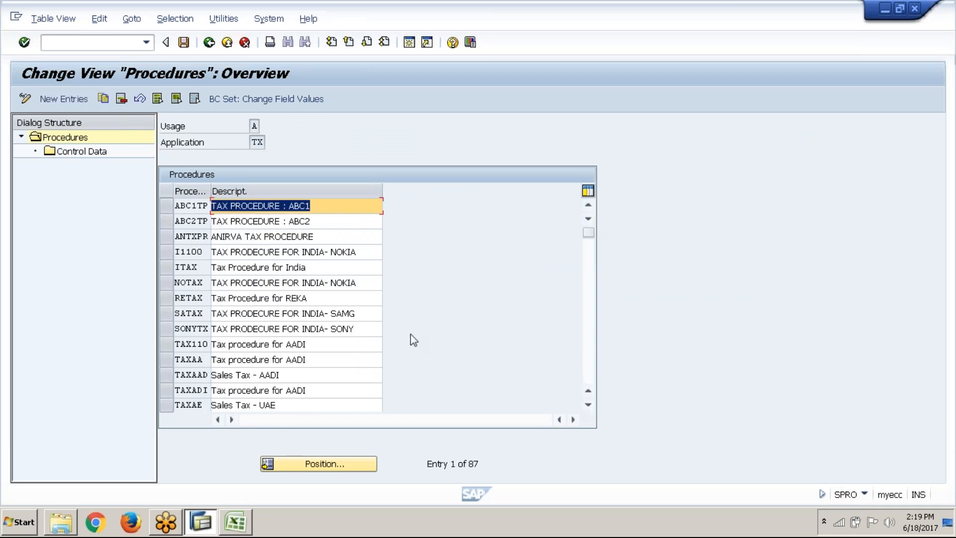
Clear the pending copy selection in the Excel Tax sheet and return to SAP
click(238, 531)
click(187, 449)
click(188, 417)
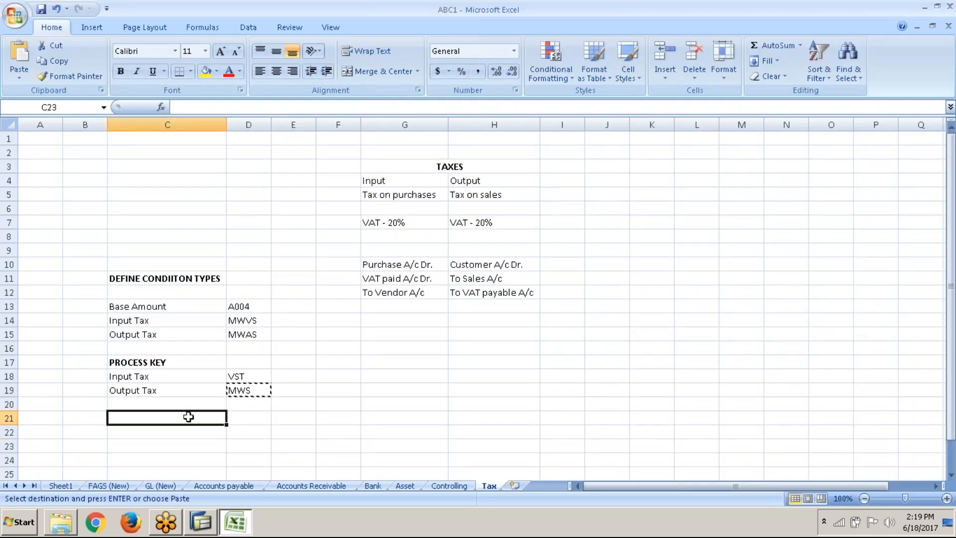
key(Escape)
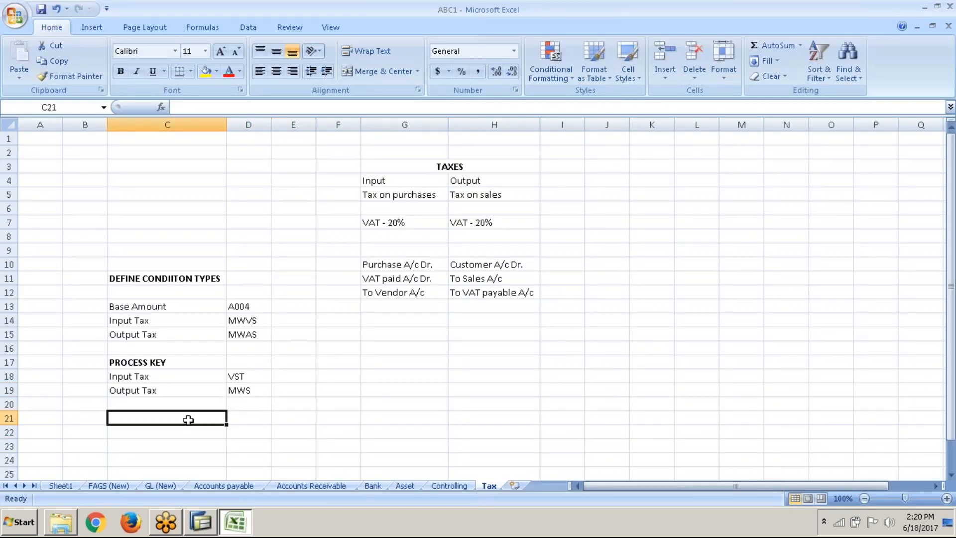
click(200, 522)
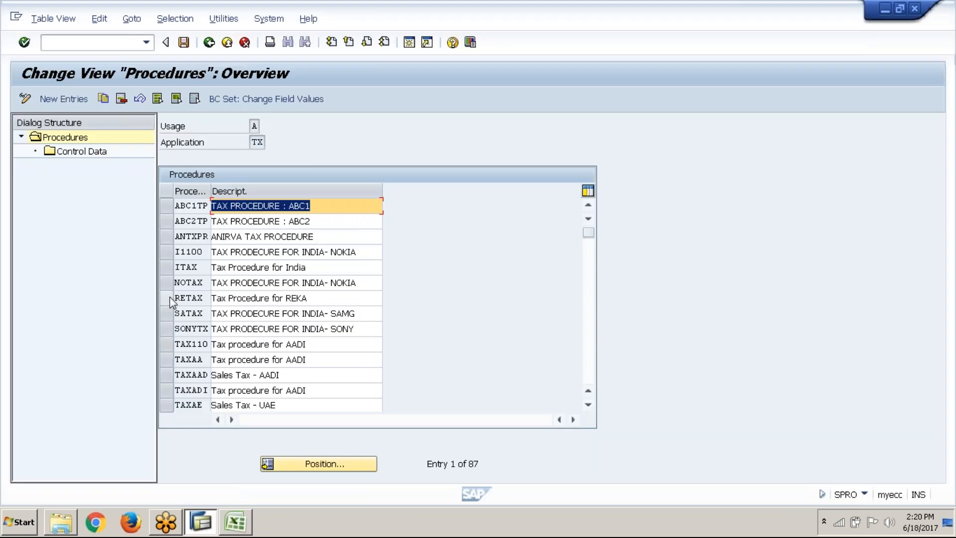
Leave the procedure definition and open the Assign Country to Calculation Procedure activity in the IMG
click(203, 48)
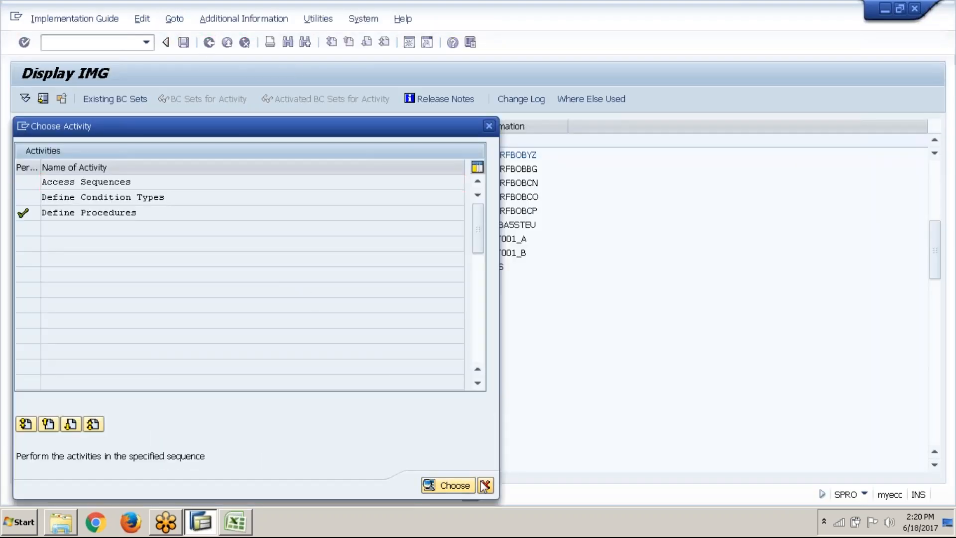
click(485, 486)
click(182, 169)
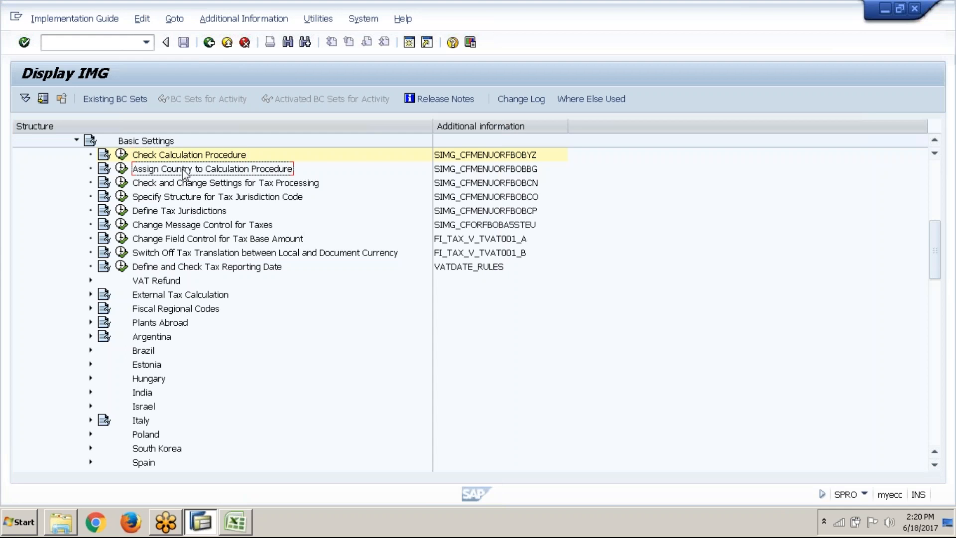
click(125, 172)
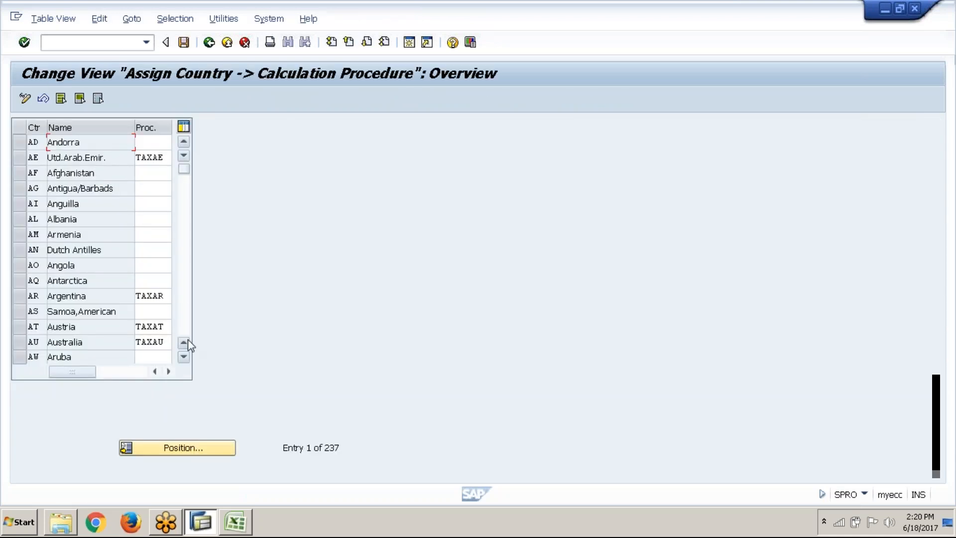
Position the country list at Great Britain using country code GB
click(206, 450)
text(gb)
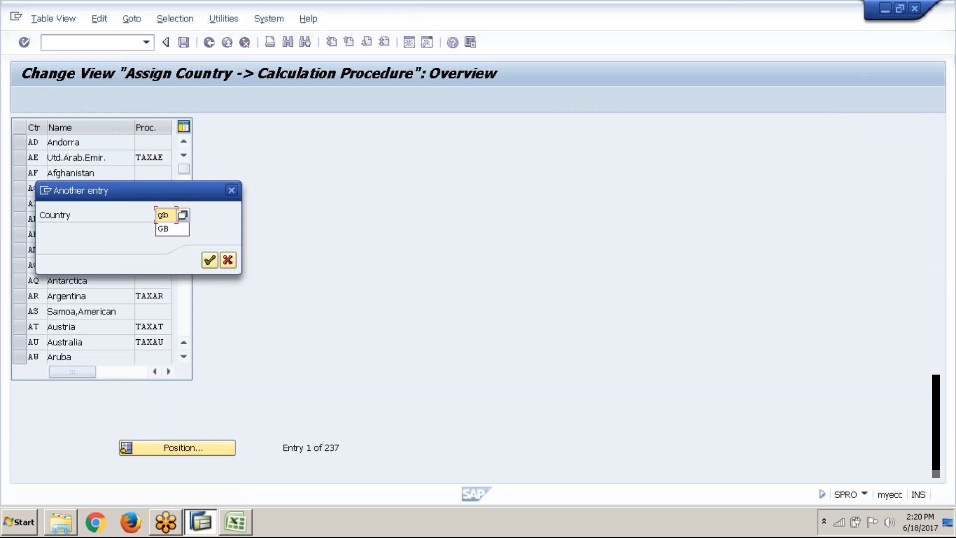
key(Down)
key(Return)
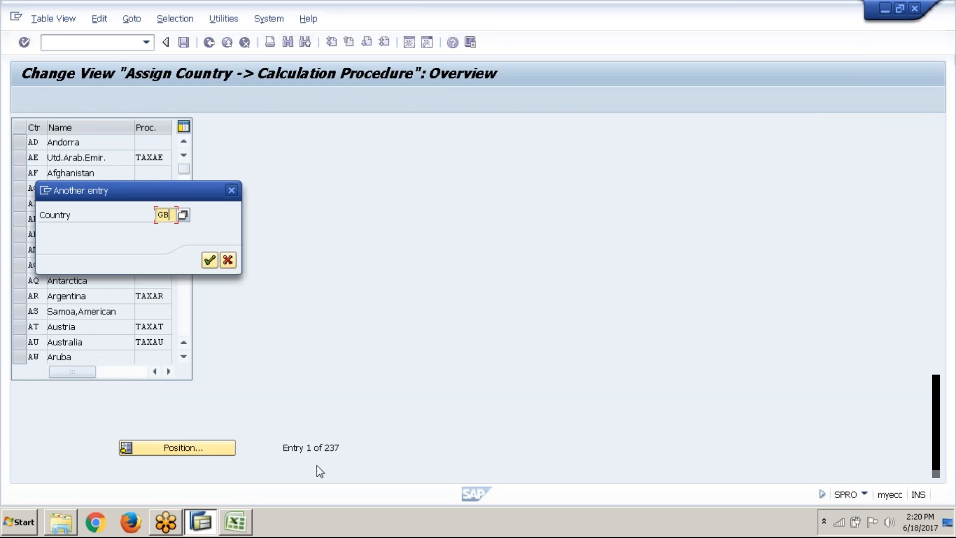
click(210, 261)
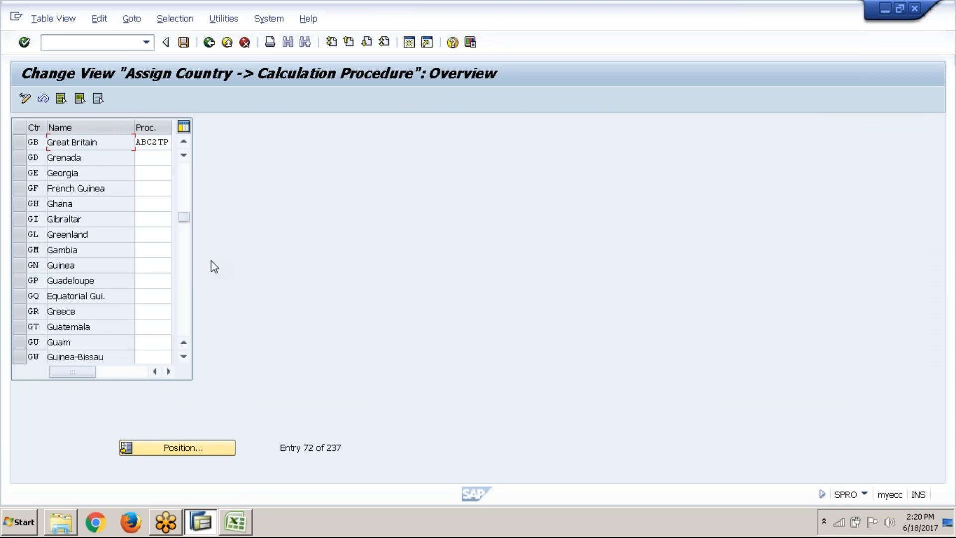
Replace Great Britain's calculation procedure with ABC1TP, picked from the list of available tax procedures
click(140, 147)
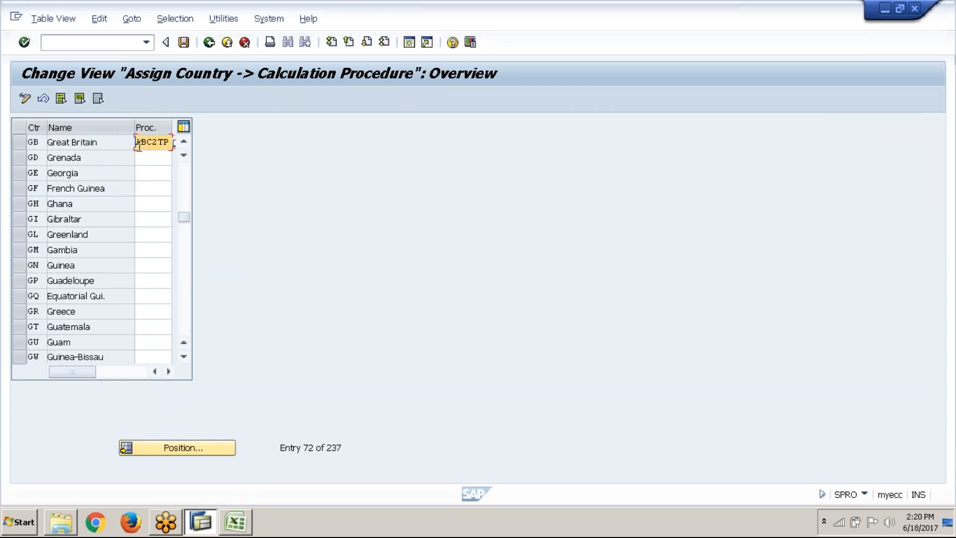
key(BackSpace)
key(BackSpace)
key(BackSpace)
key(BackSpace)
key(BackSpace)
key(BackSpace)
drag(135, 128, 123, 128)
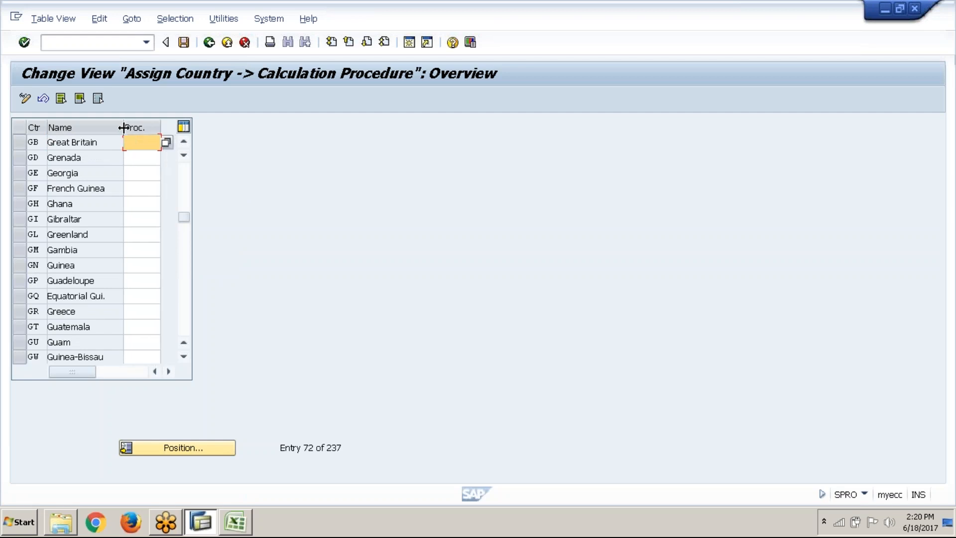
click(166, 144)
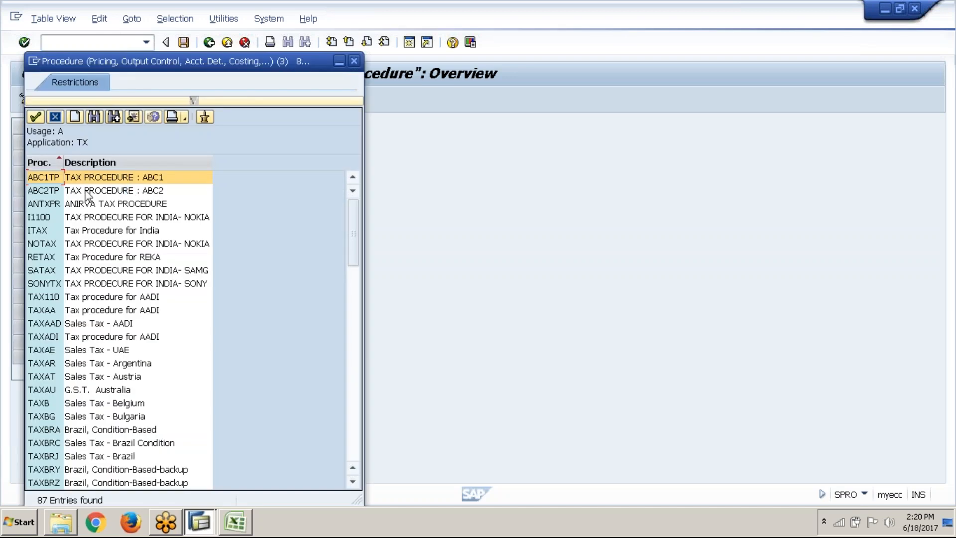
click(54, 116)
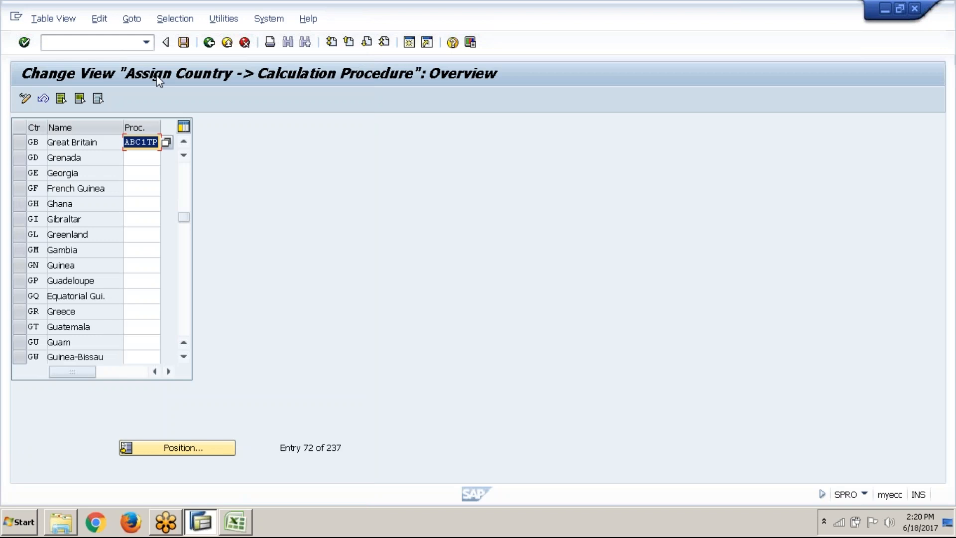
Save the country assignment under the proposed customizing request and, back in the IMG, collapse Basic Settings and expand Calculation
click(184, 42)
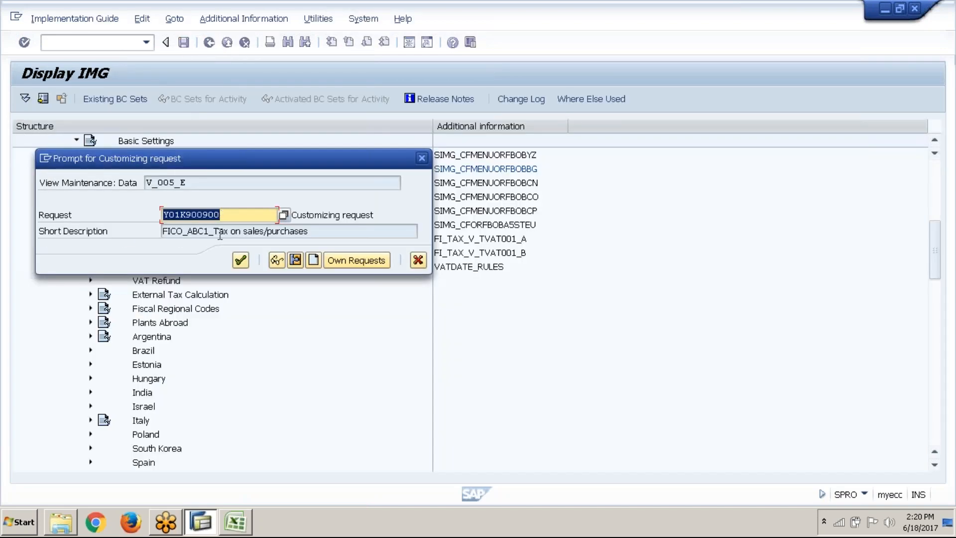
click(240, 260)
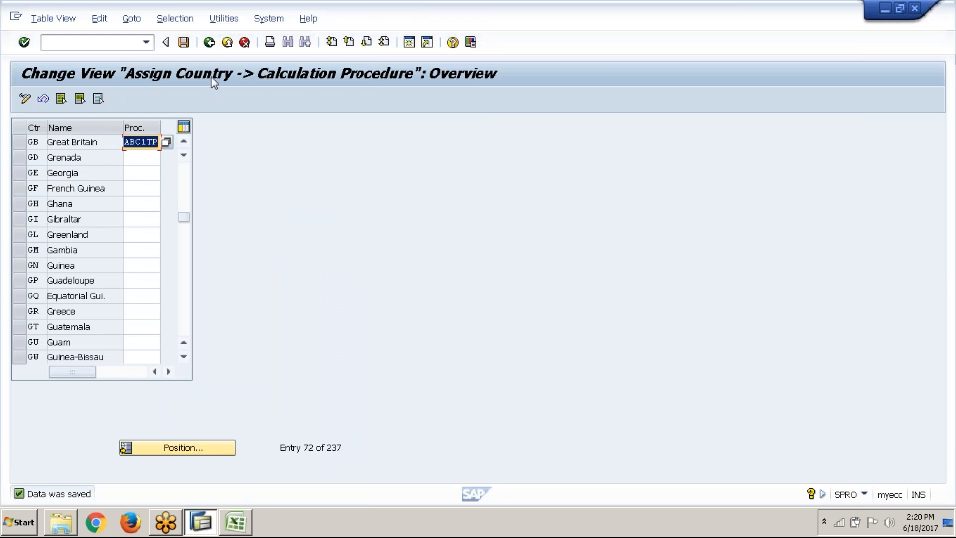
click(209, 43)
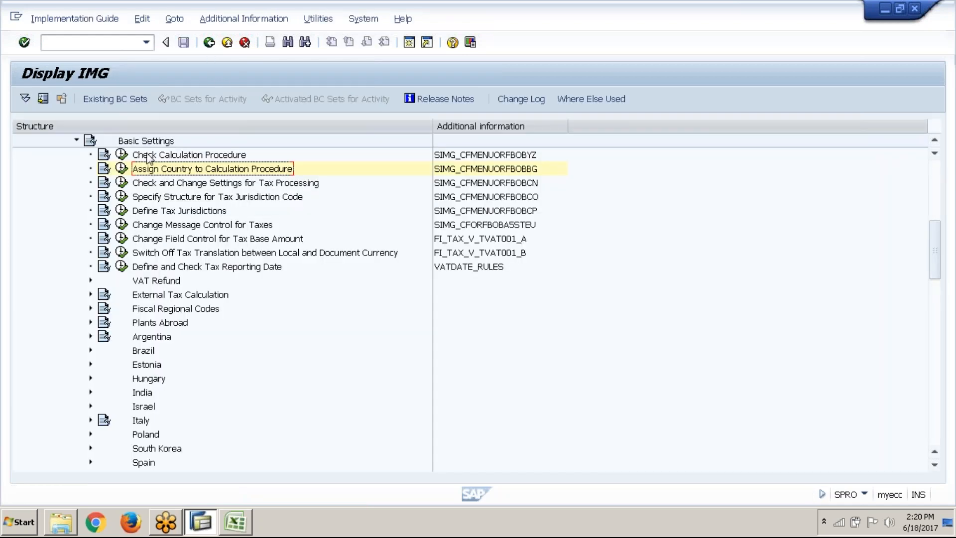
click(76, 140)
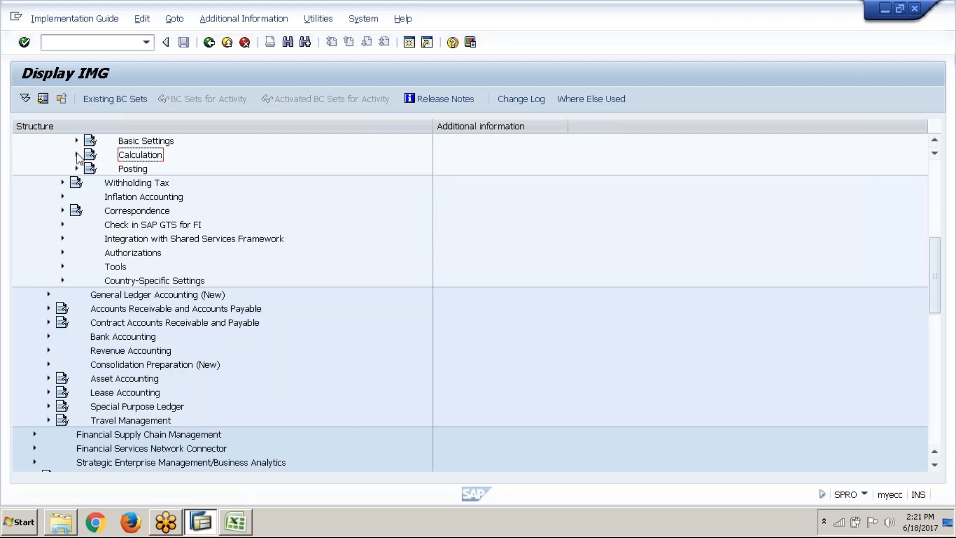
click(77, 154)
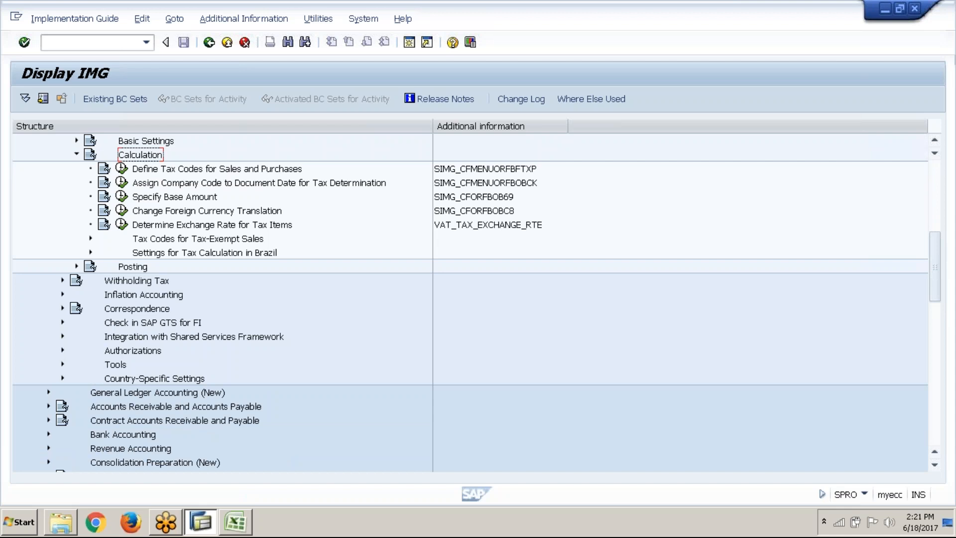
Switch to the Excel Tax sheet and review the VAT paid, VAT payable, purchase and sales account entries
click(236, 523)
click(427, 278)
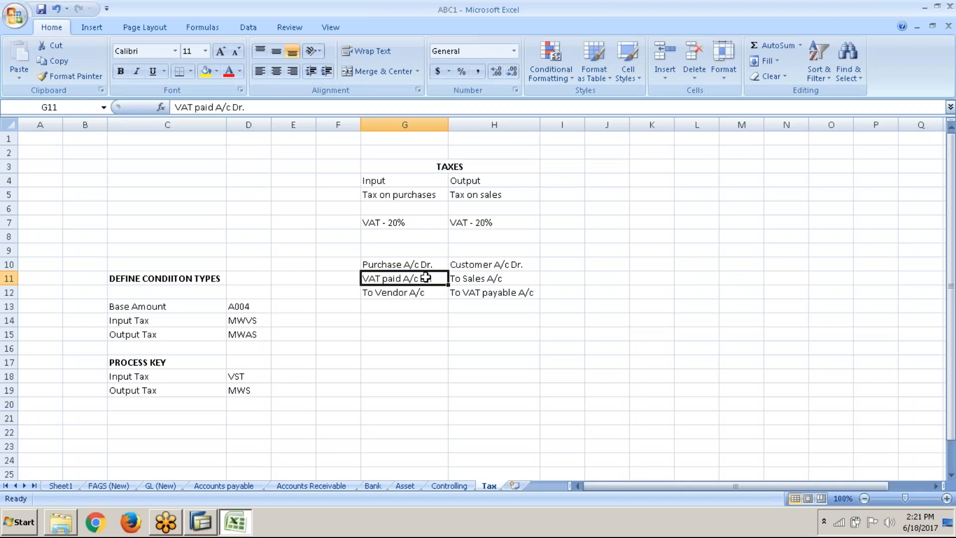
click(478, 295)
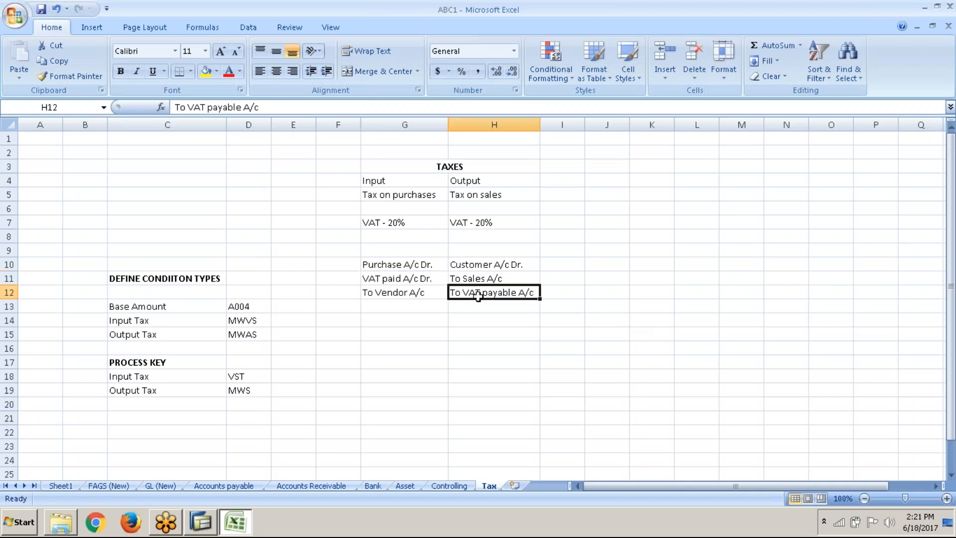
click(423, 265)
click(468, 280)
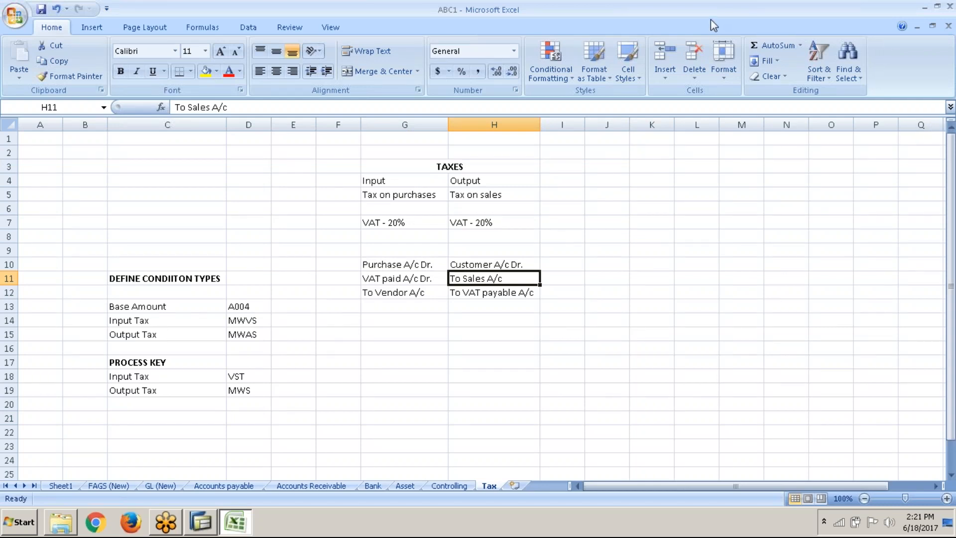
key(alt+Tab)
key(alt+Tab)
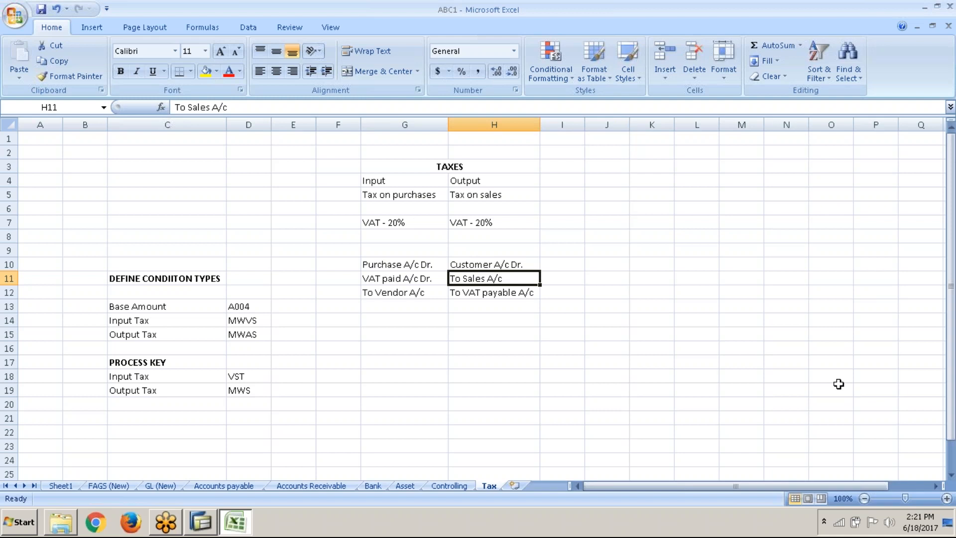